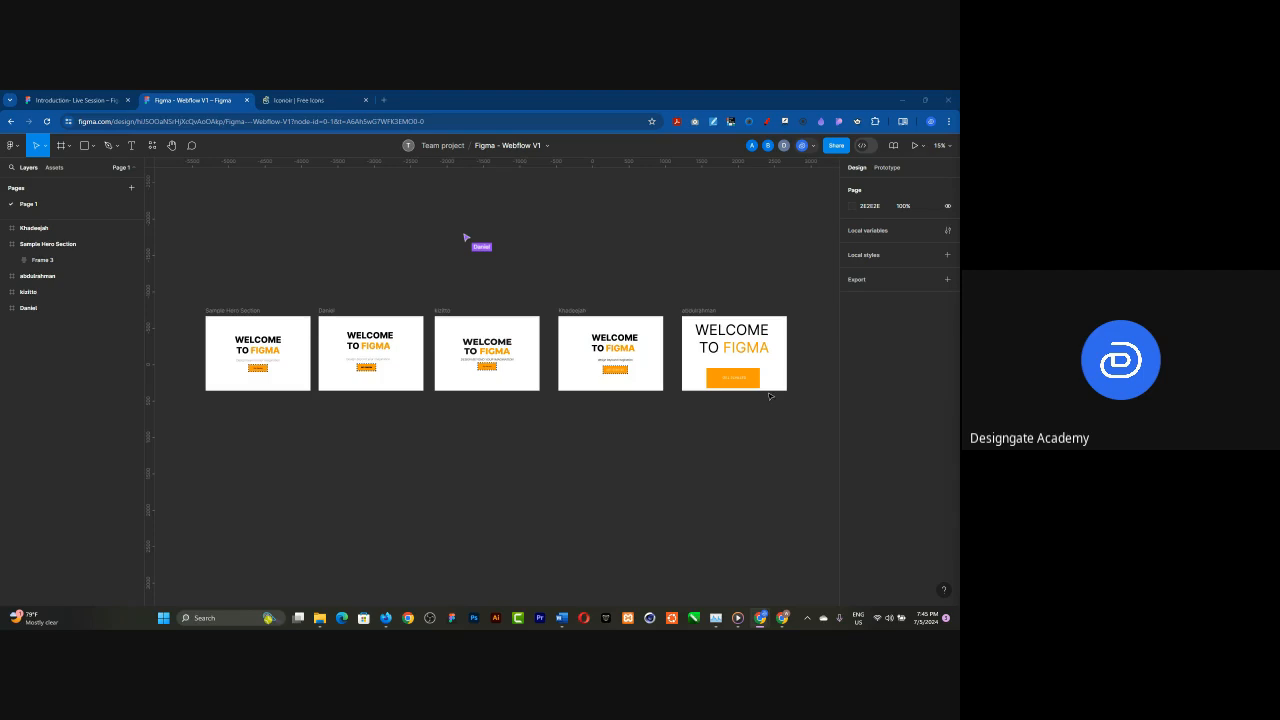
- Examine the fifth hero frame in the row up close, including its oversized heading and flipped GET STARTED label
scroll(814, 349, up, 5)
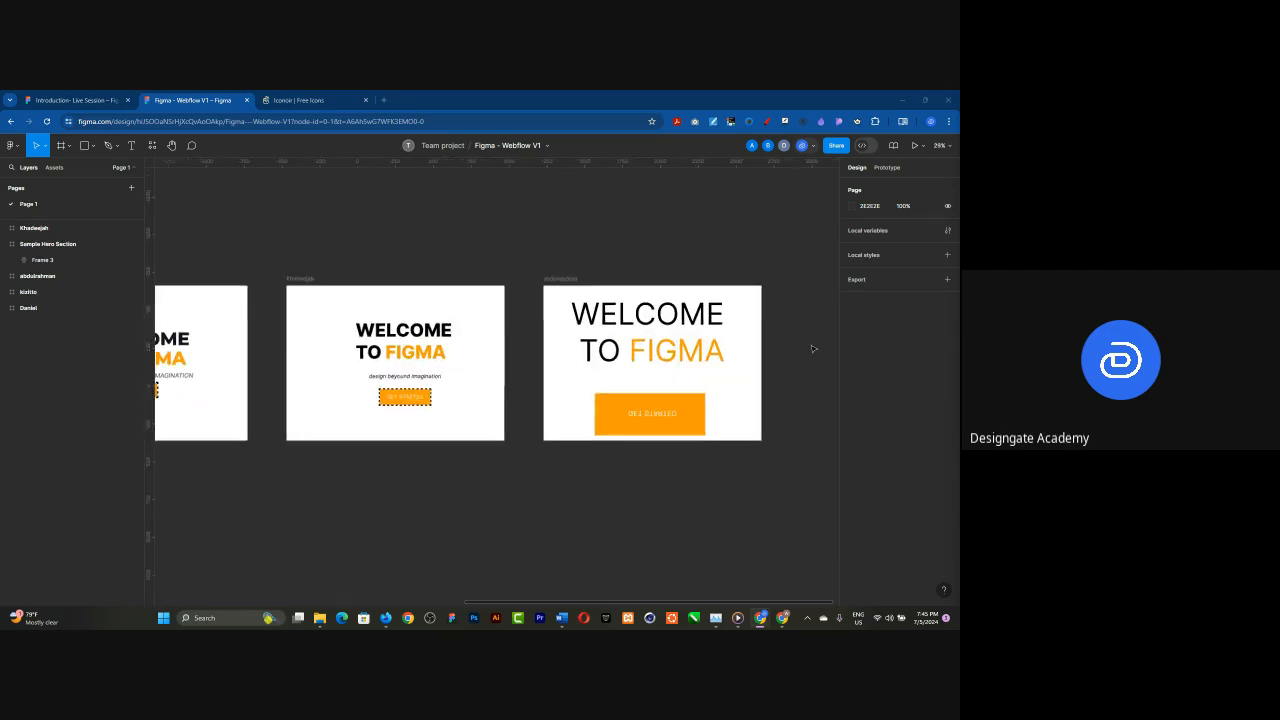
scroll(814, 349, up, 1)
scroll(777, 360, up, 1)
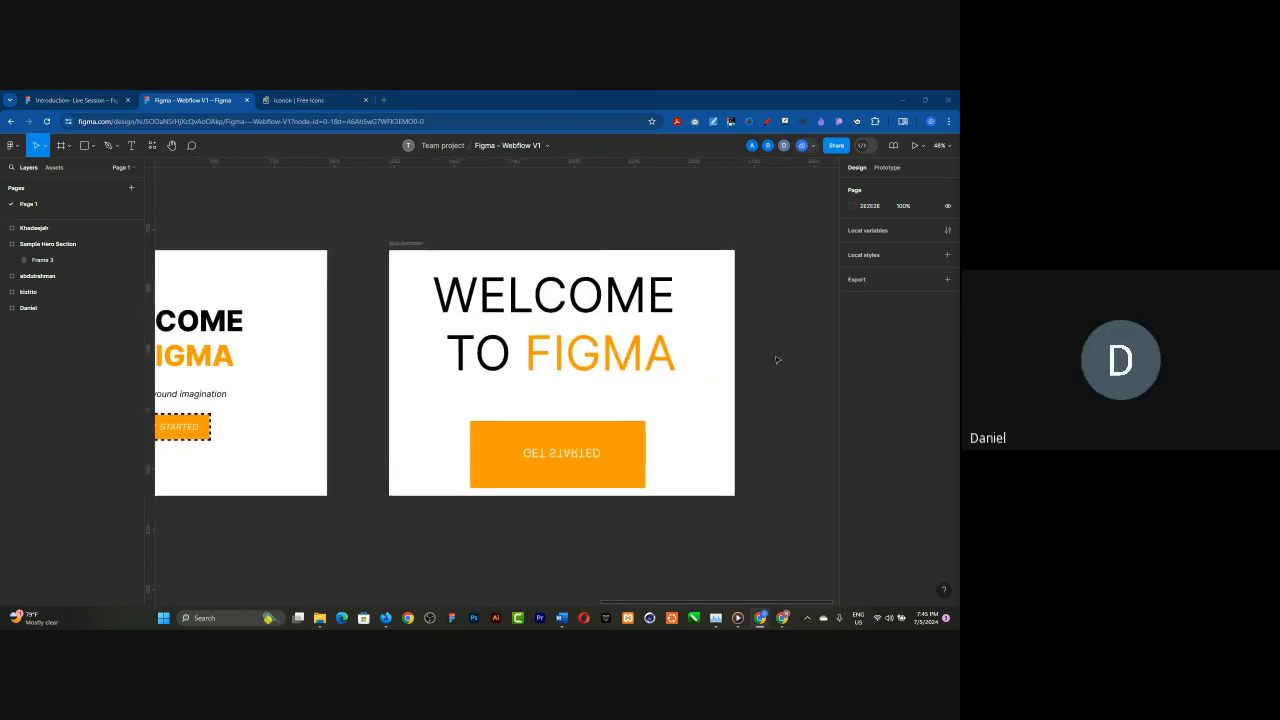
scroll(711, 377, up, 1)
scroll(509, 349, up, 2)
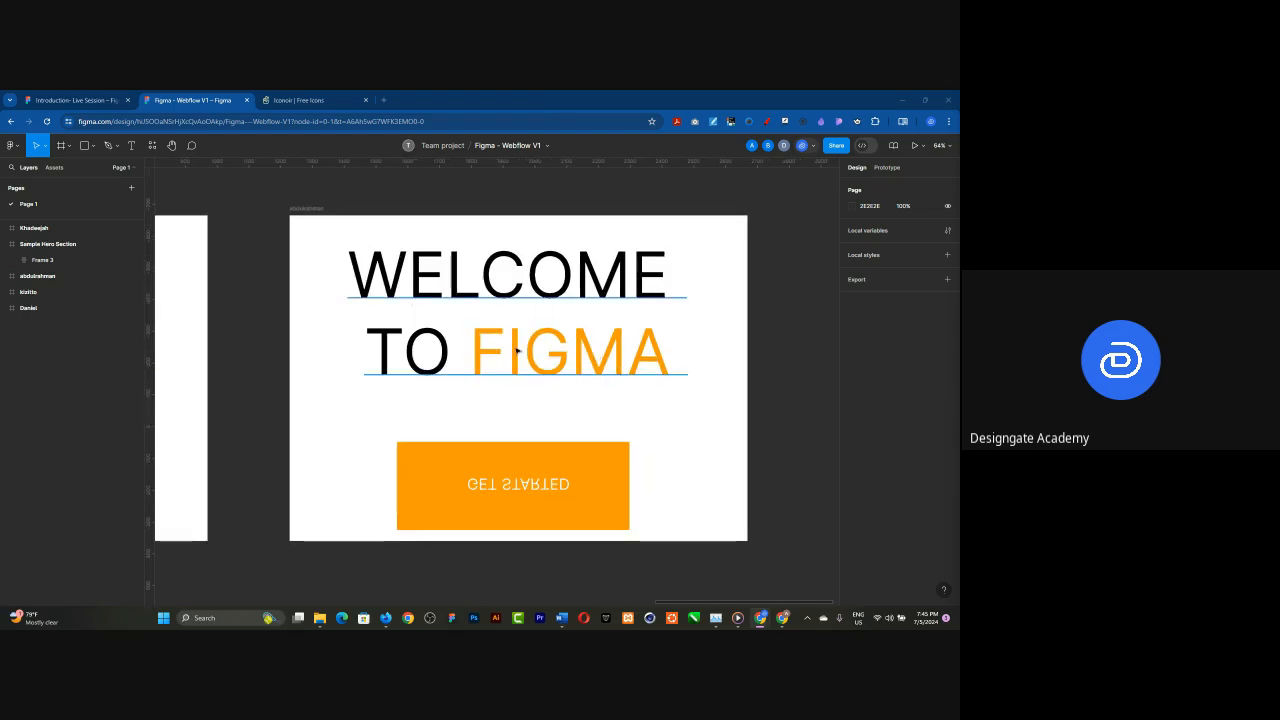
scroll(509, 349, up, 1)
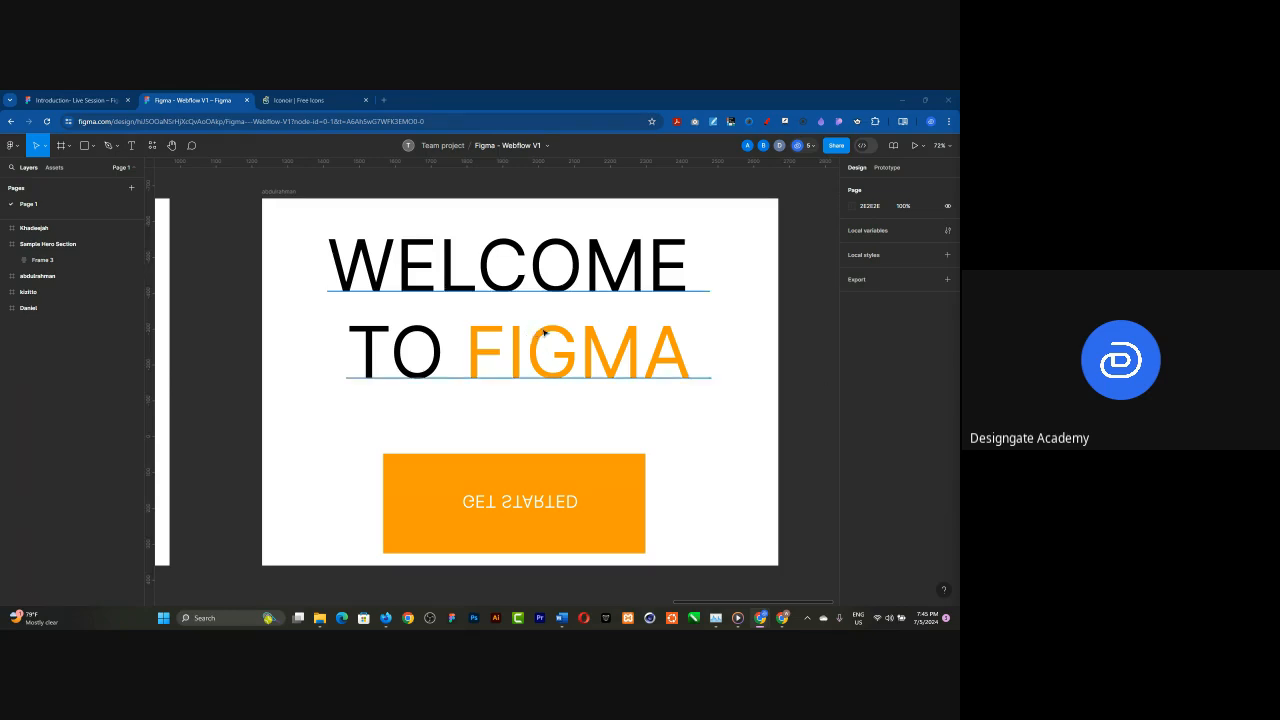
scroll(544, 332, down, 5)
scroll(674, 346, down, 2)
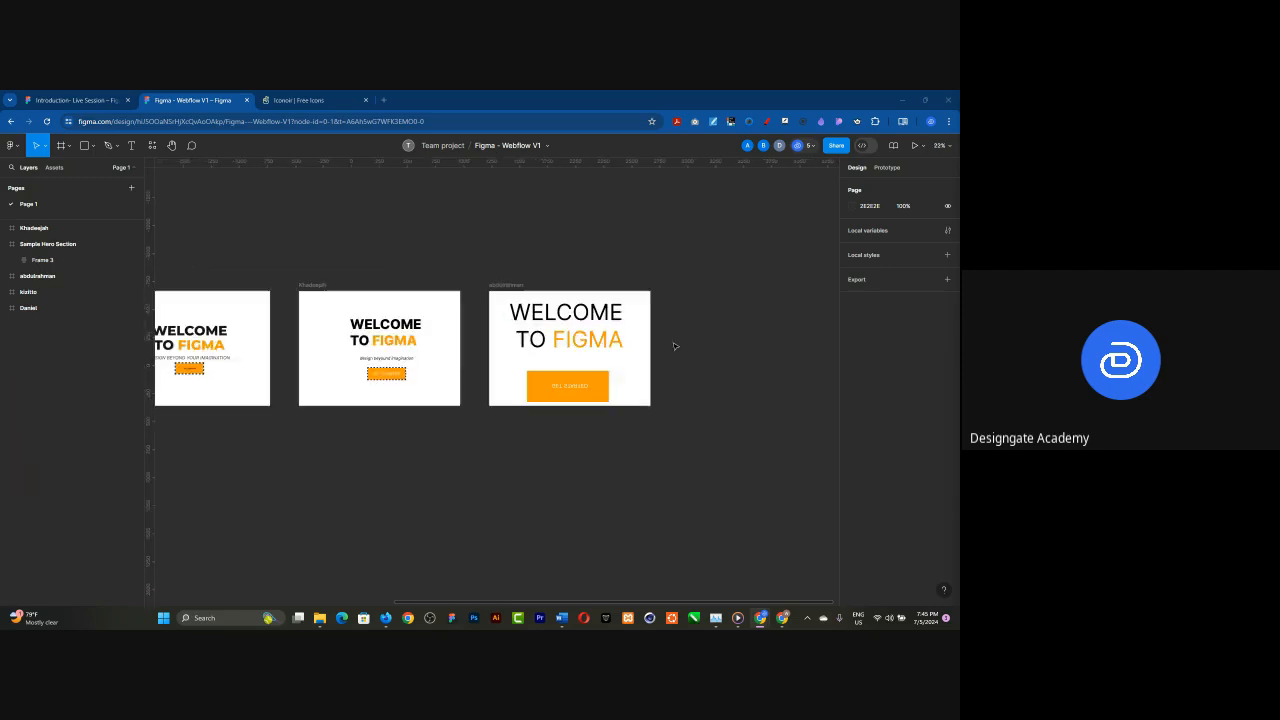
scroll(400, 357, down, 2)
- Set the fourth hero frame's content group to centered auto layout alignment, and center the group horizontally and vertically within the frame
scroll(471, 349, up, 6)
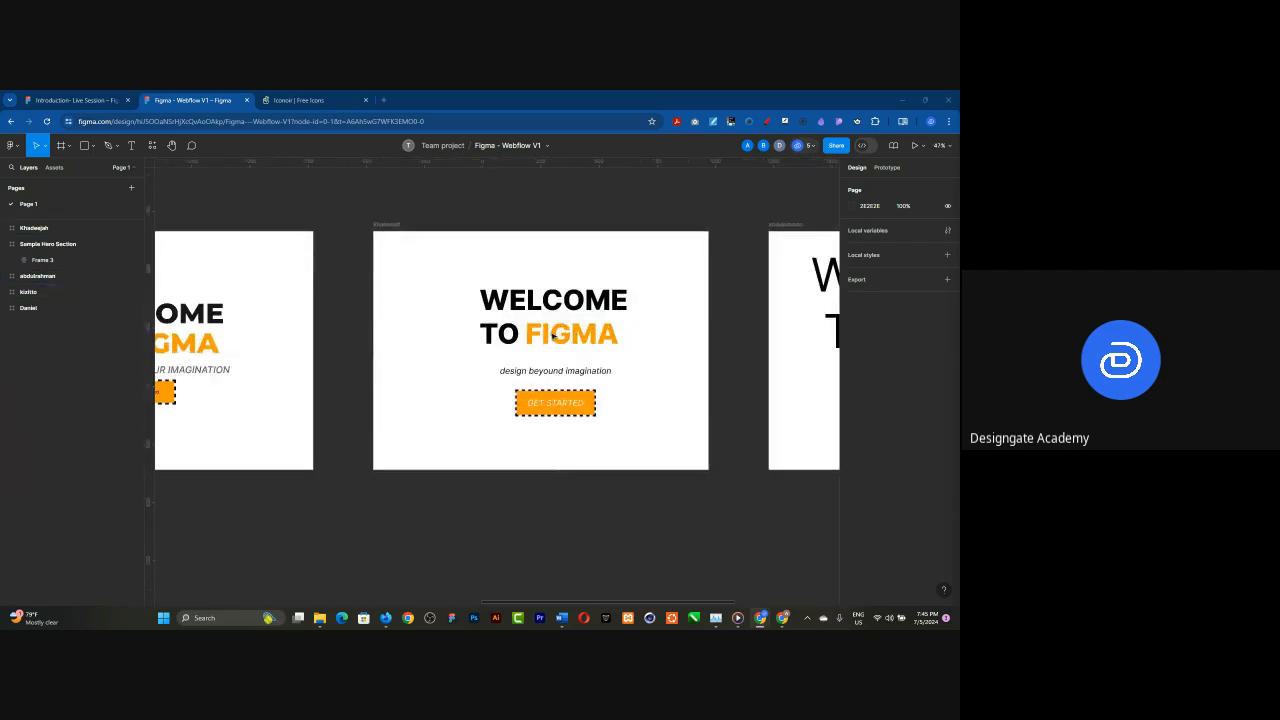
click(553, 337)
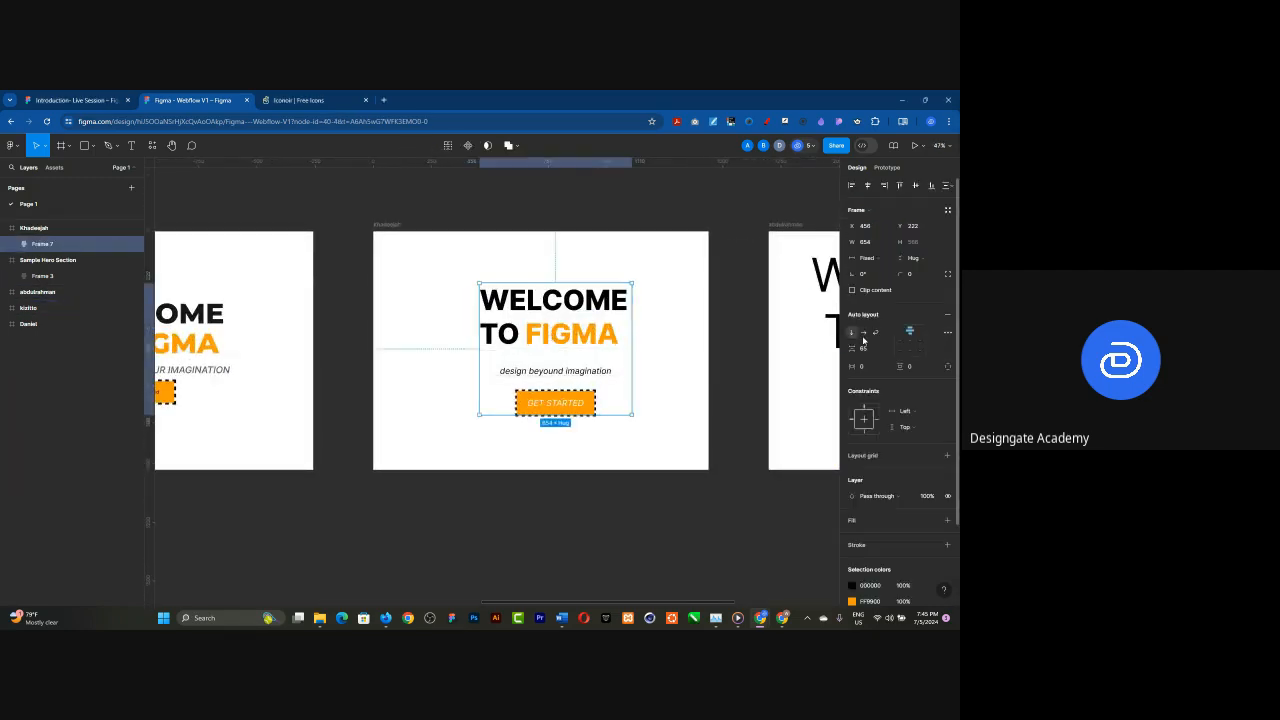
click(909, 341)
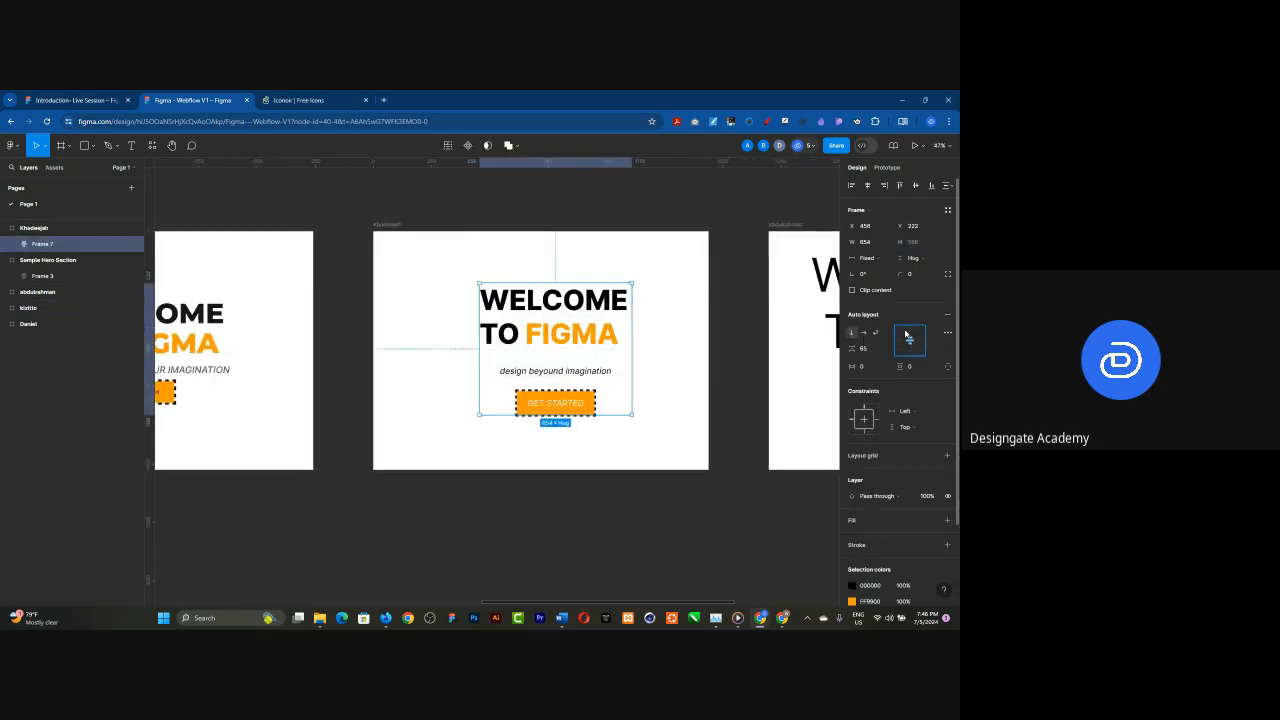
click(867, 186)
click(915, 186)
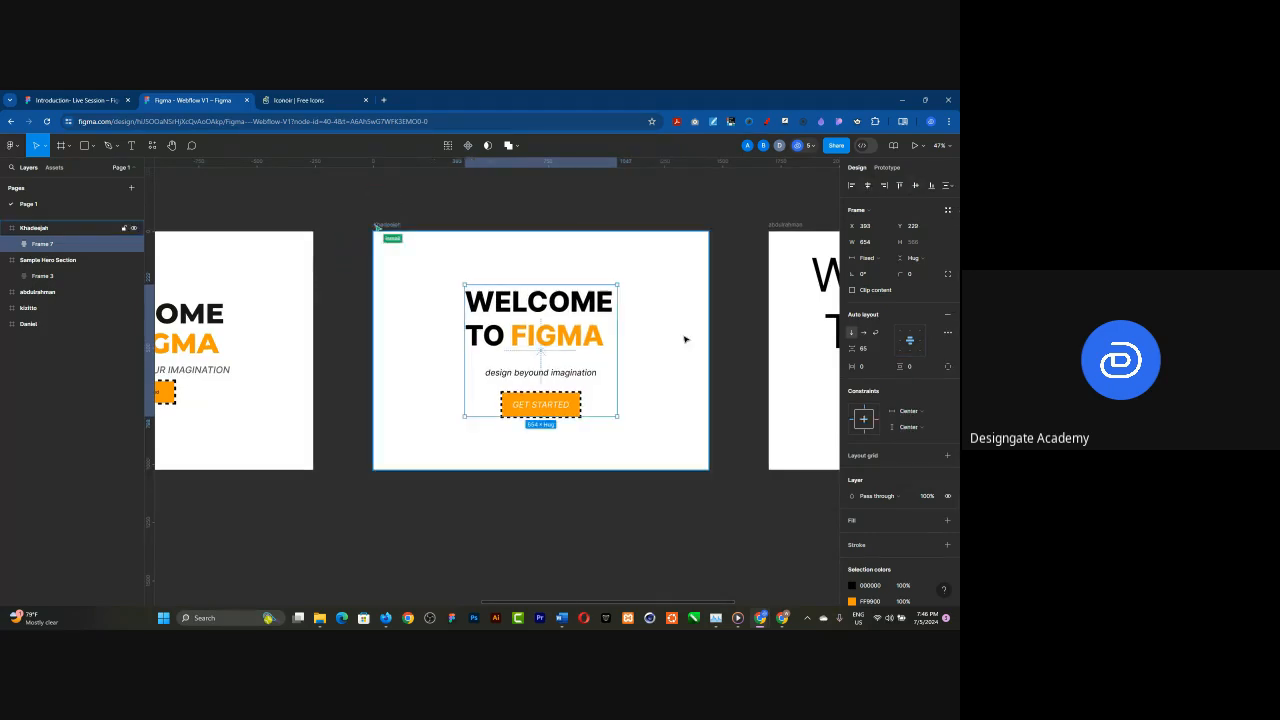
- Remove the stroke from the GET STARTED button text in the second hero frame and clear the selection
scroll(691, 335, down, 5)
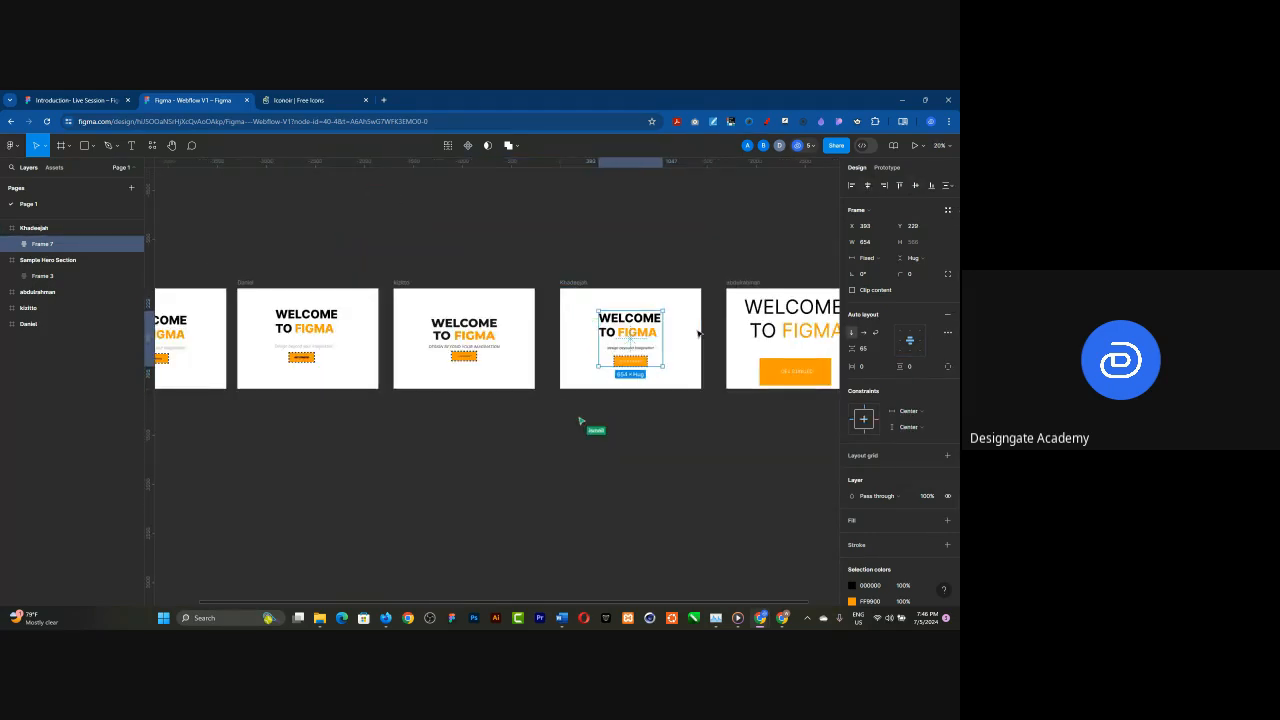
scroll(699, 334, down, 2)
scroll(533, 360, up, 3)
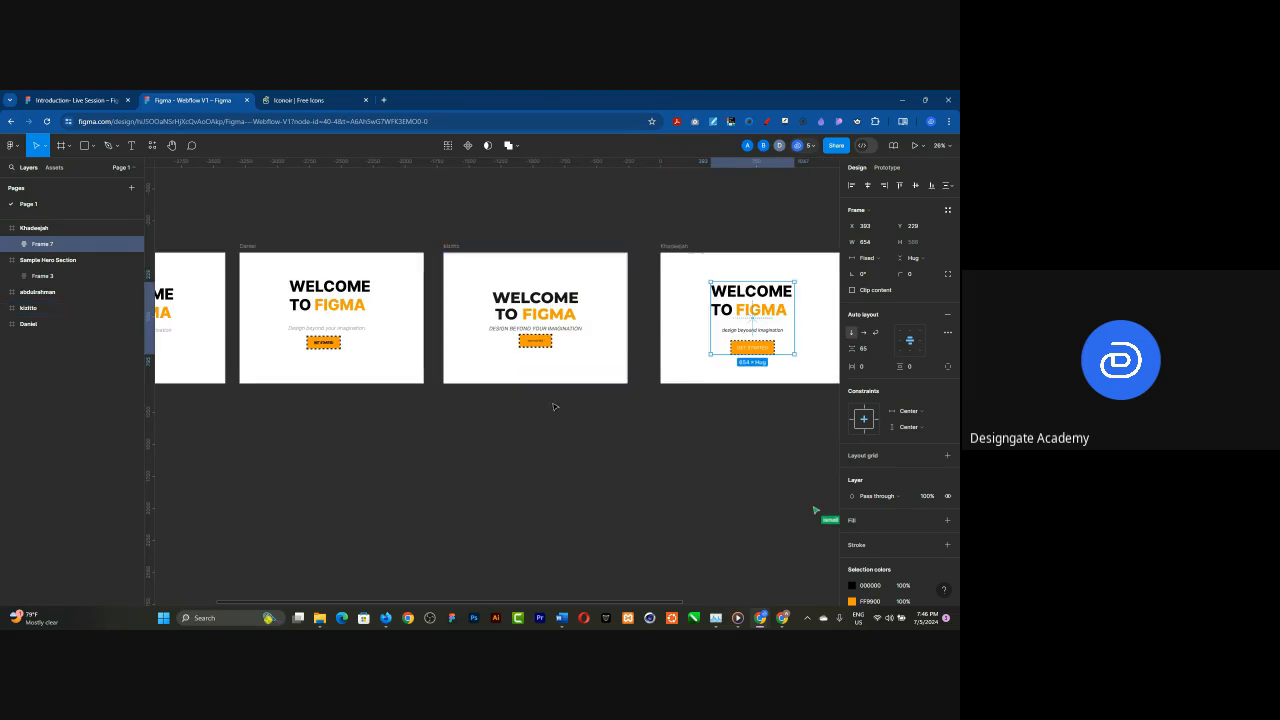
click(331, 315)
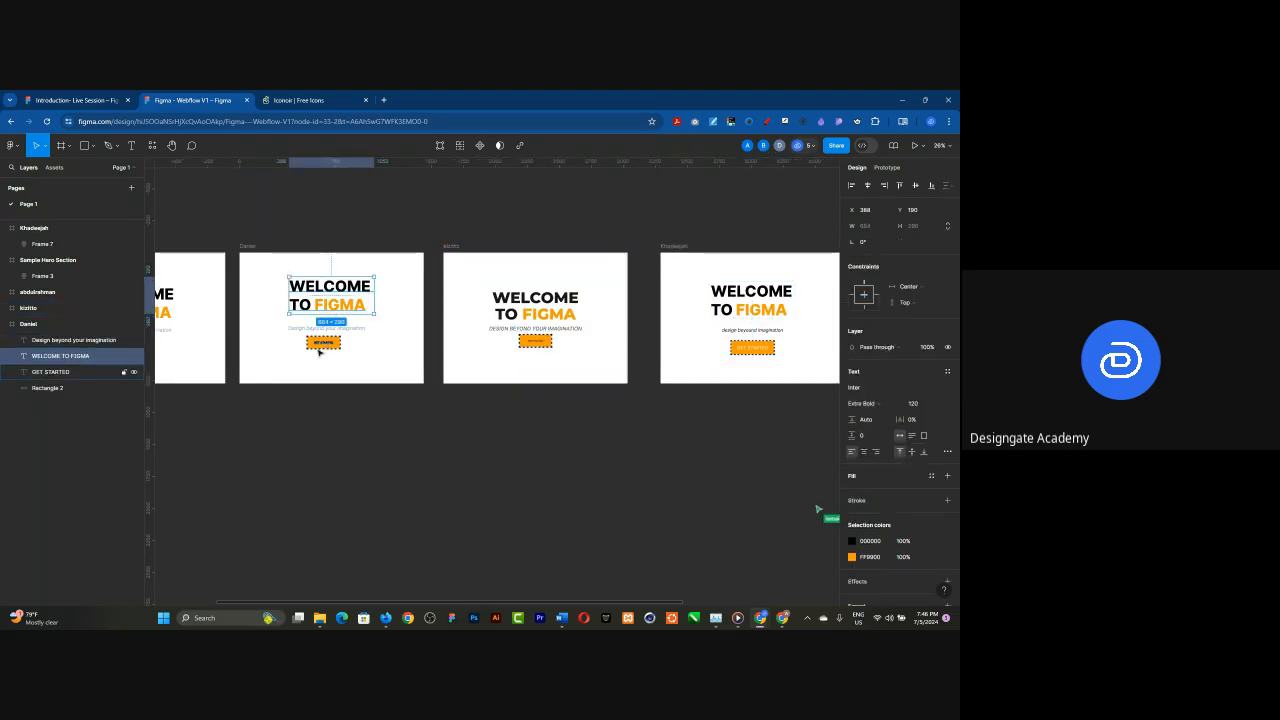
scroll(310, 353, up, 3)
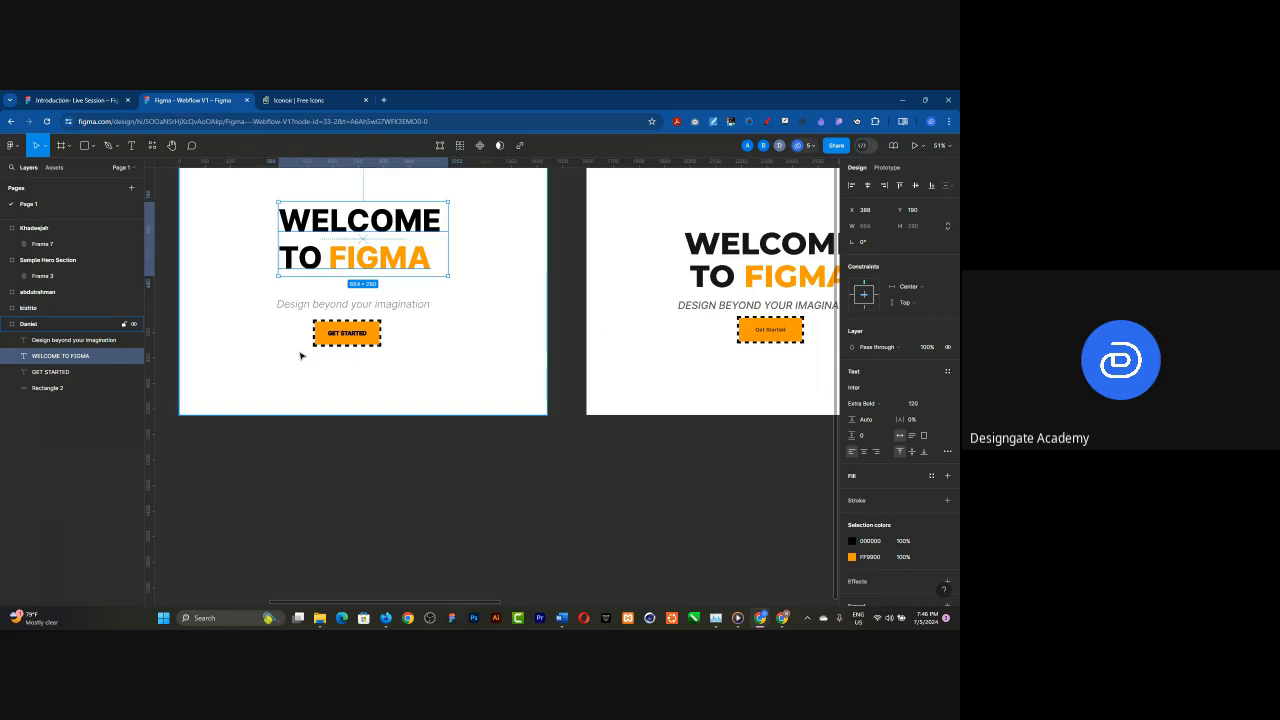
scroll(300, 355, up, 3)
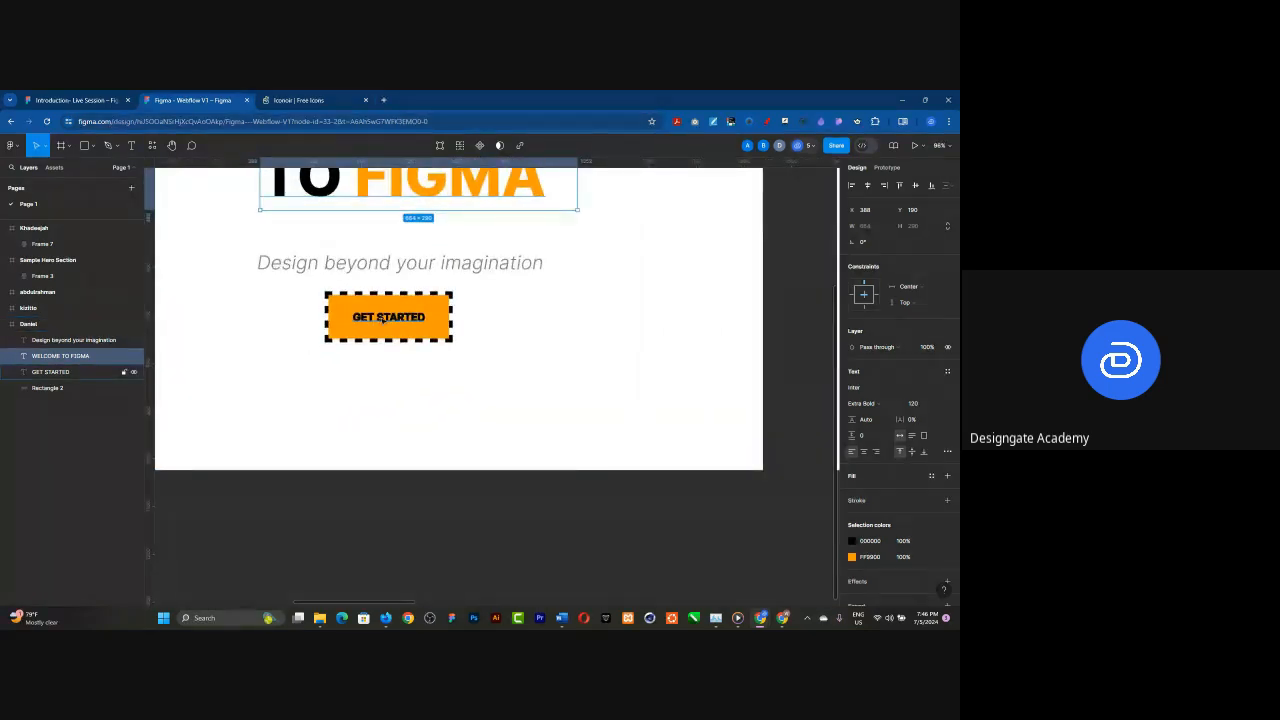
click(383, 318)
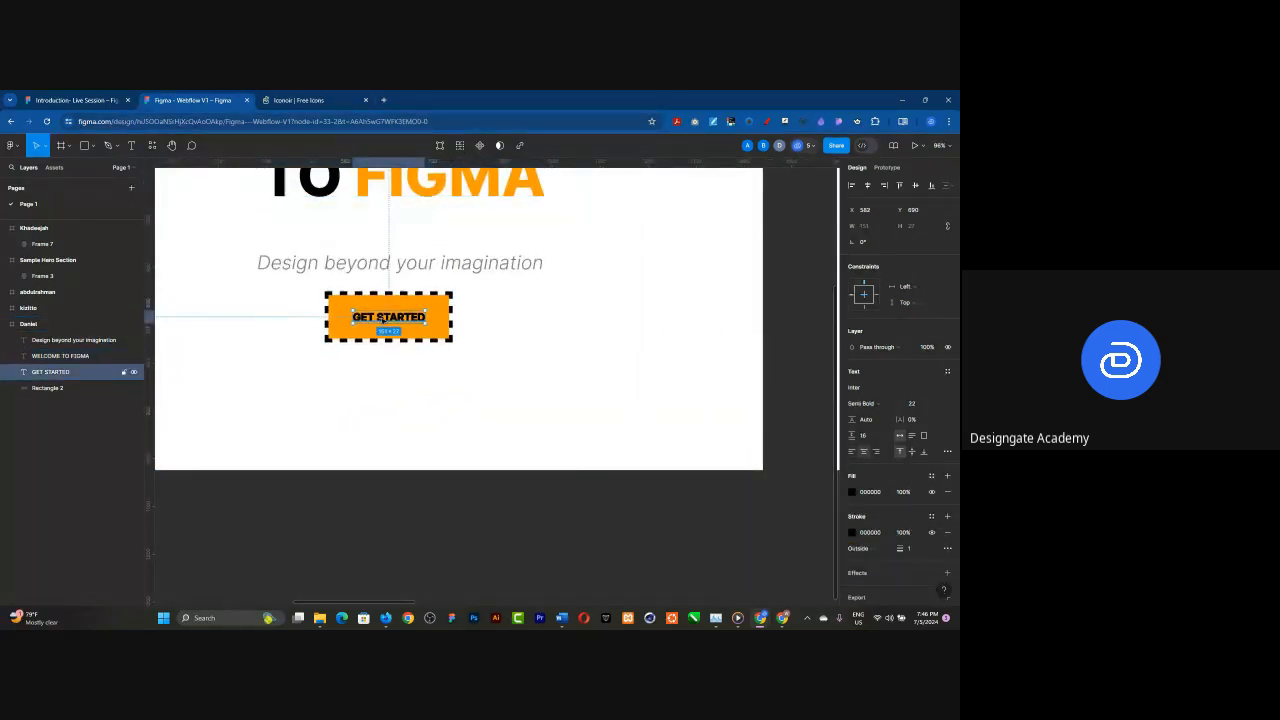
click(948, 532)
scroll(615, 447, down, 2)
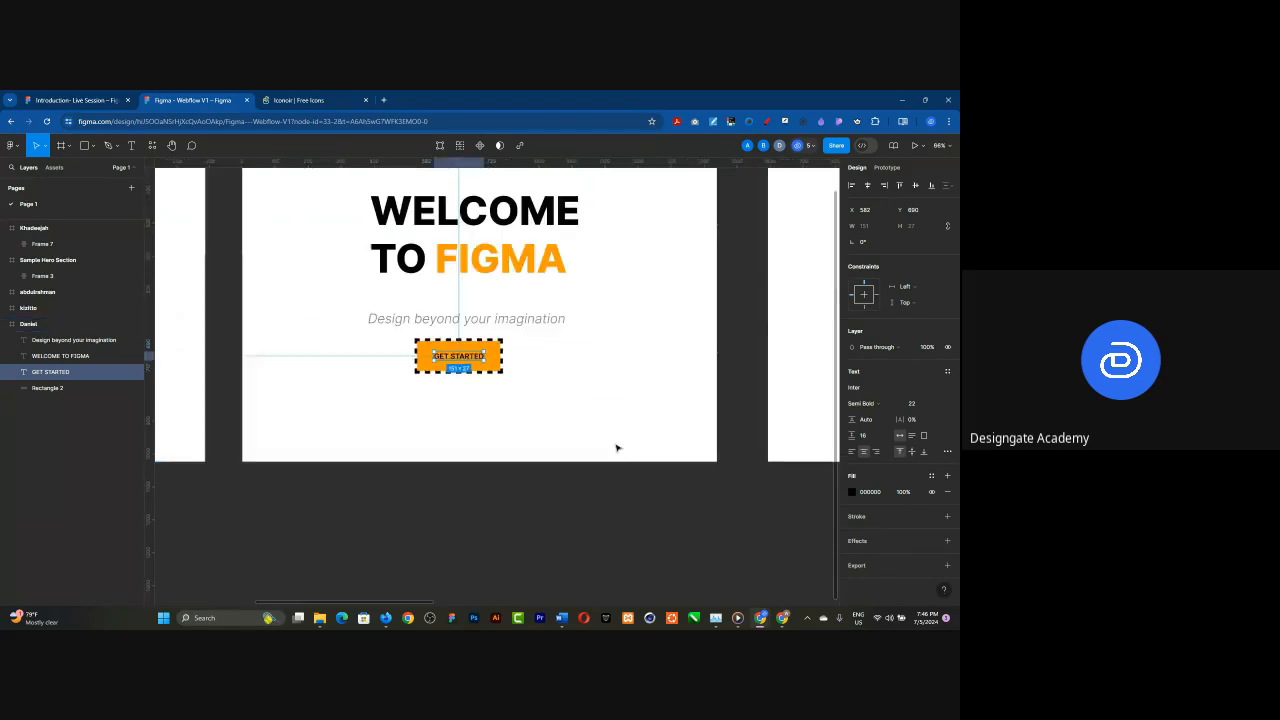
scroll(616, 447, down, 3)
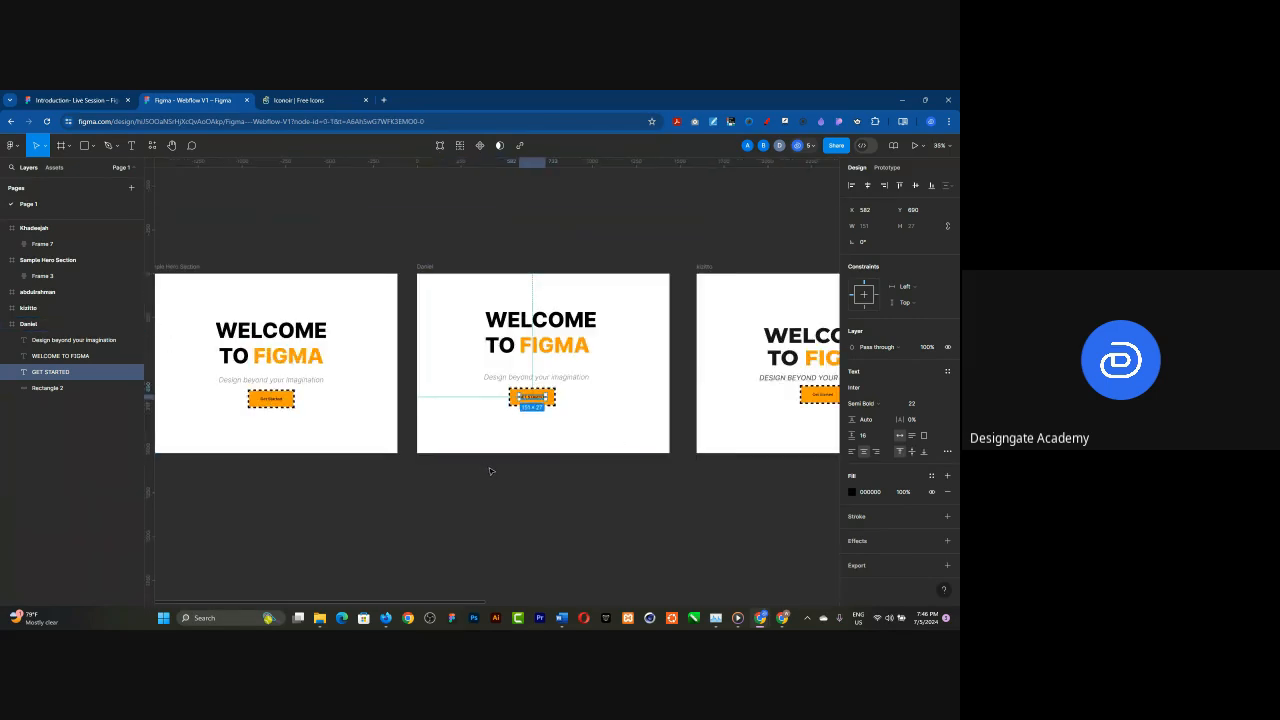
click(490, 471)
scroll(471, 374, down, 4)
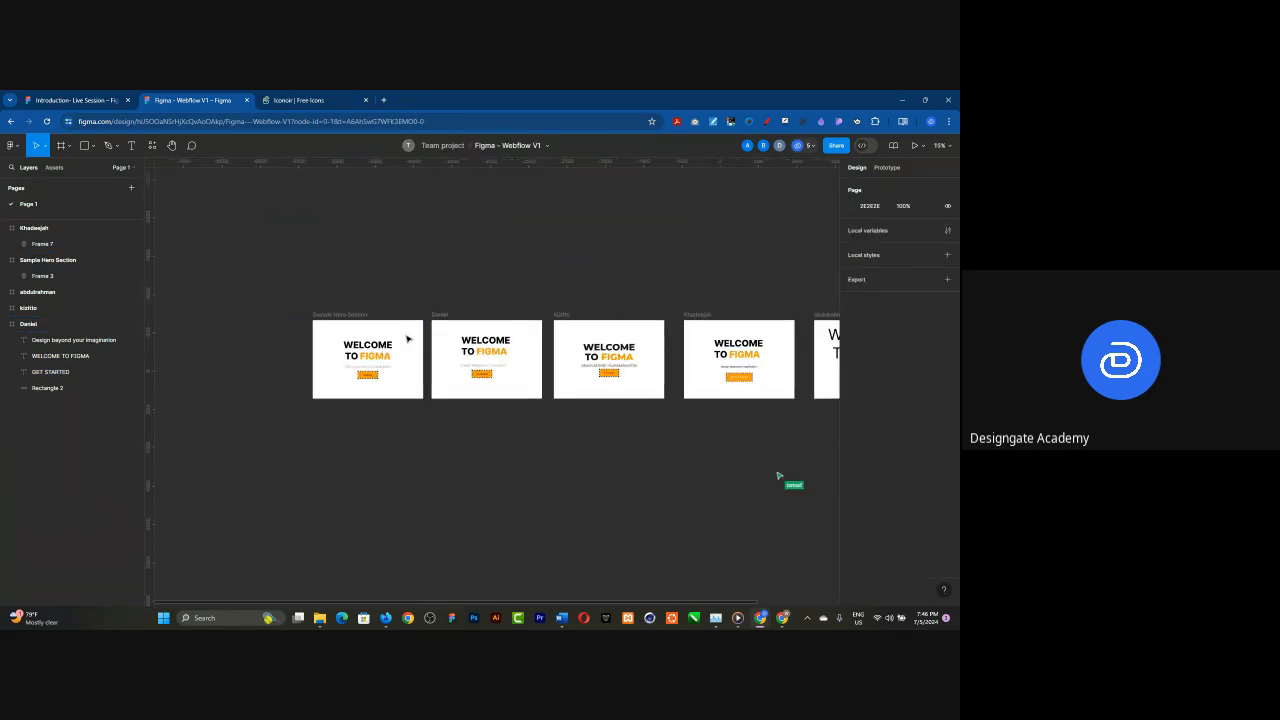
scroll(648, 396, up, 1)
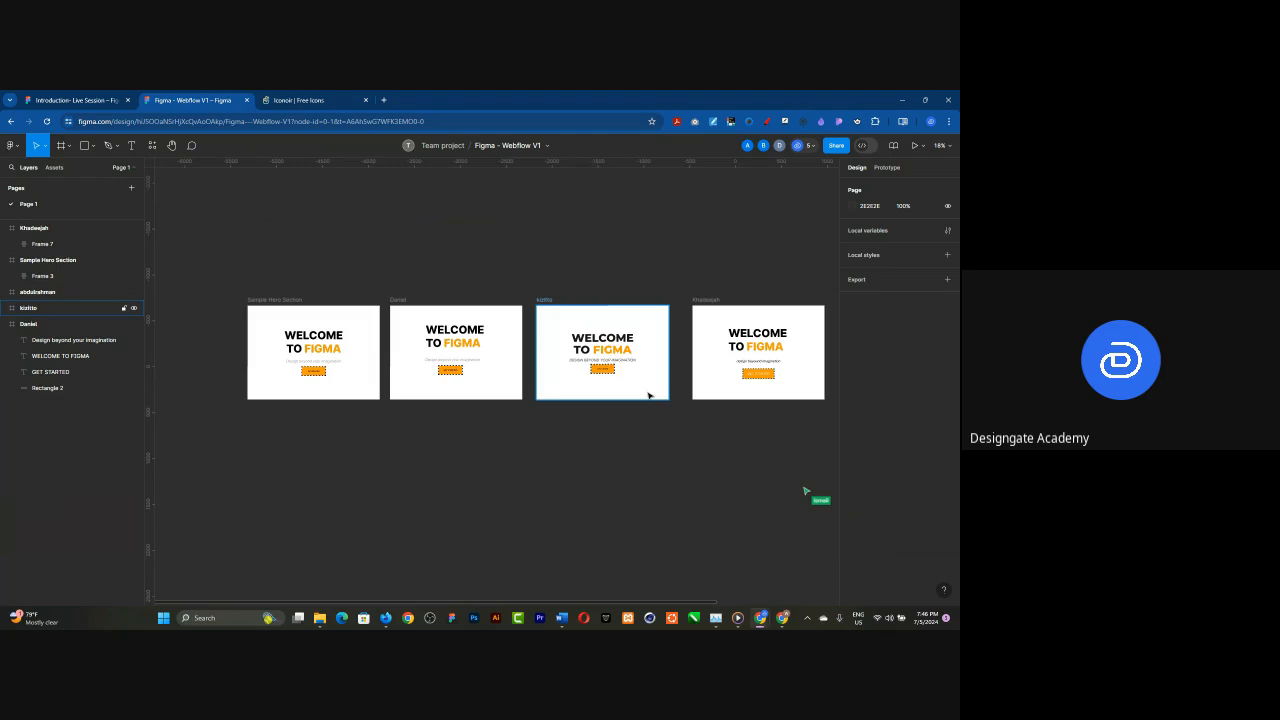
scroll(648, 396, up, 1)
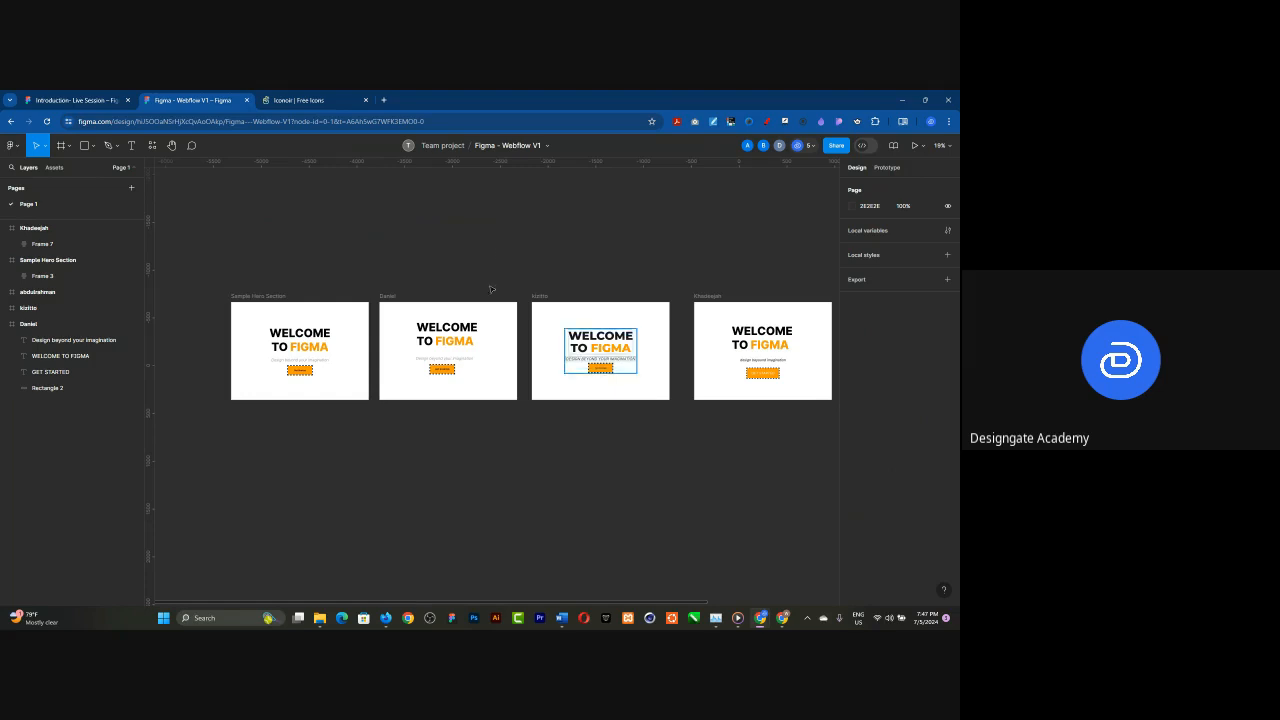
- Open mobbin.com in a new browser tab
click(385, 100)
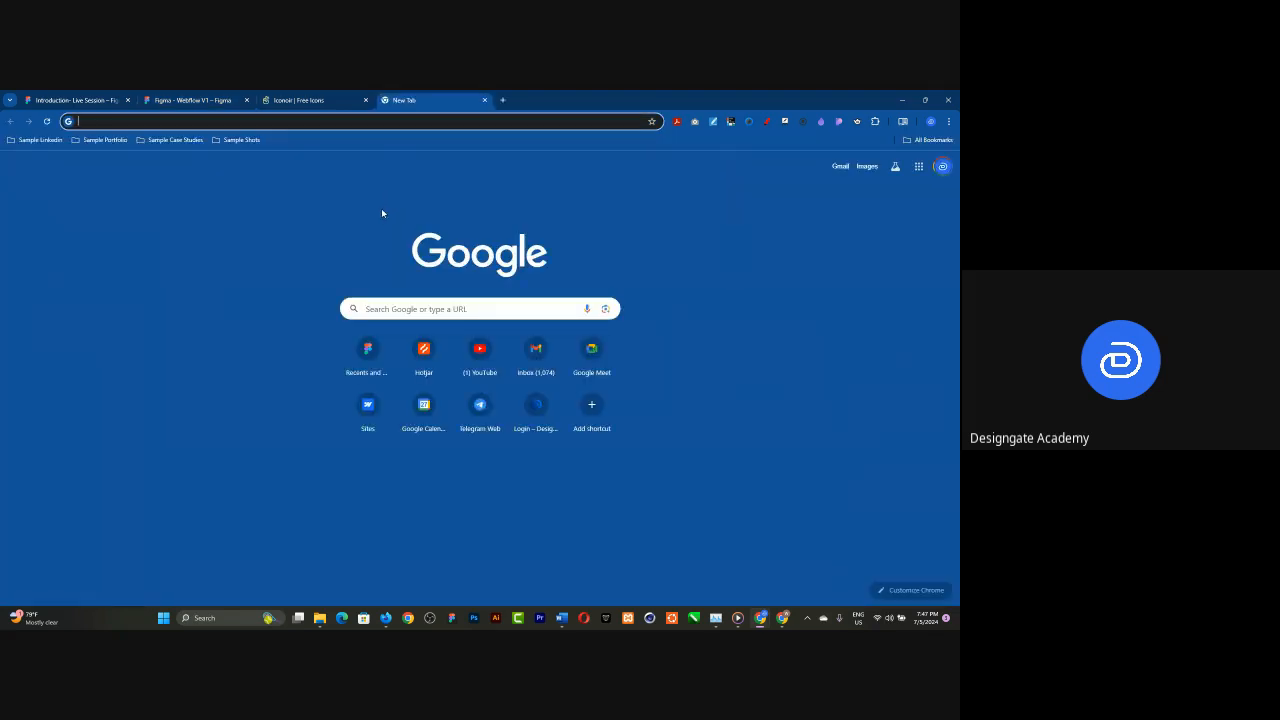
text(mobbin)
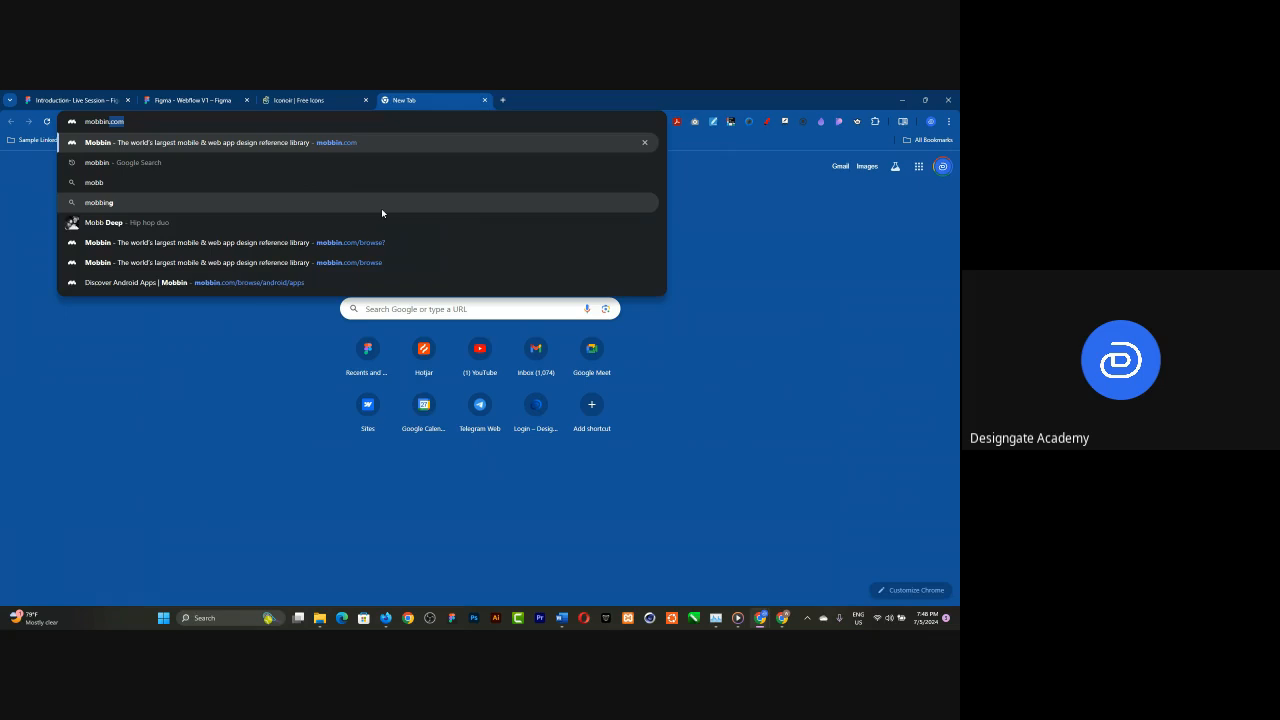
key(ctrl+a)
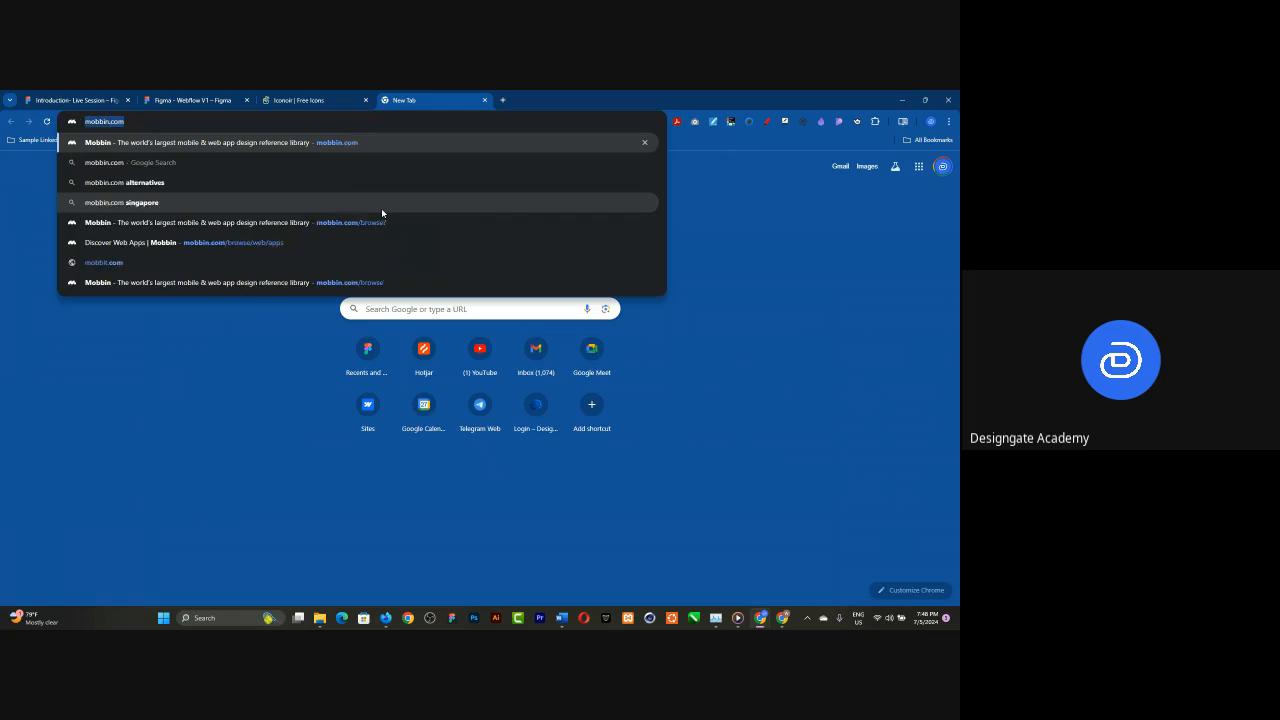
key(Return)
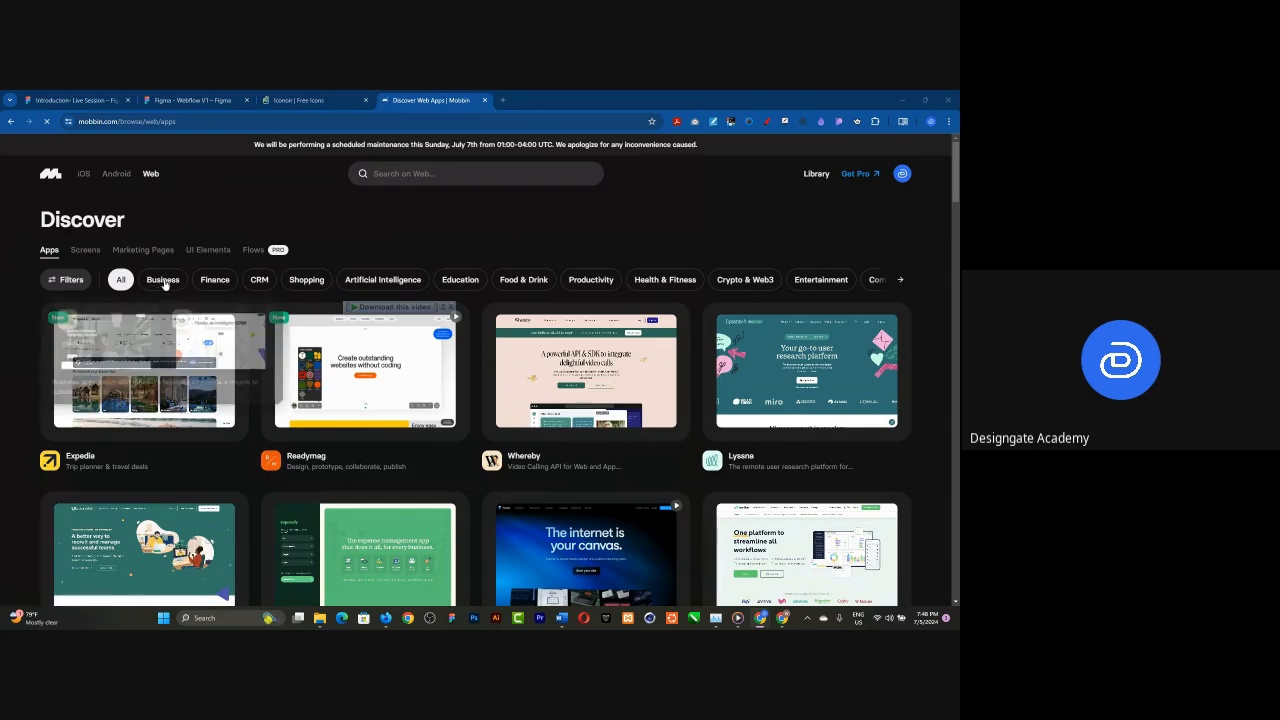
- Look through the app categories on Mobbin's web Discover page and filter the apps by Business
mouse_move(312, 284)
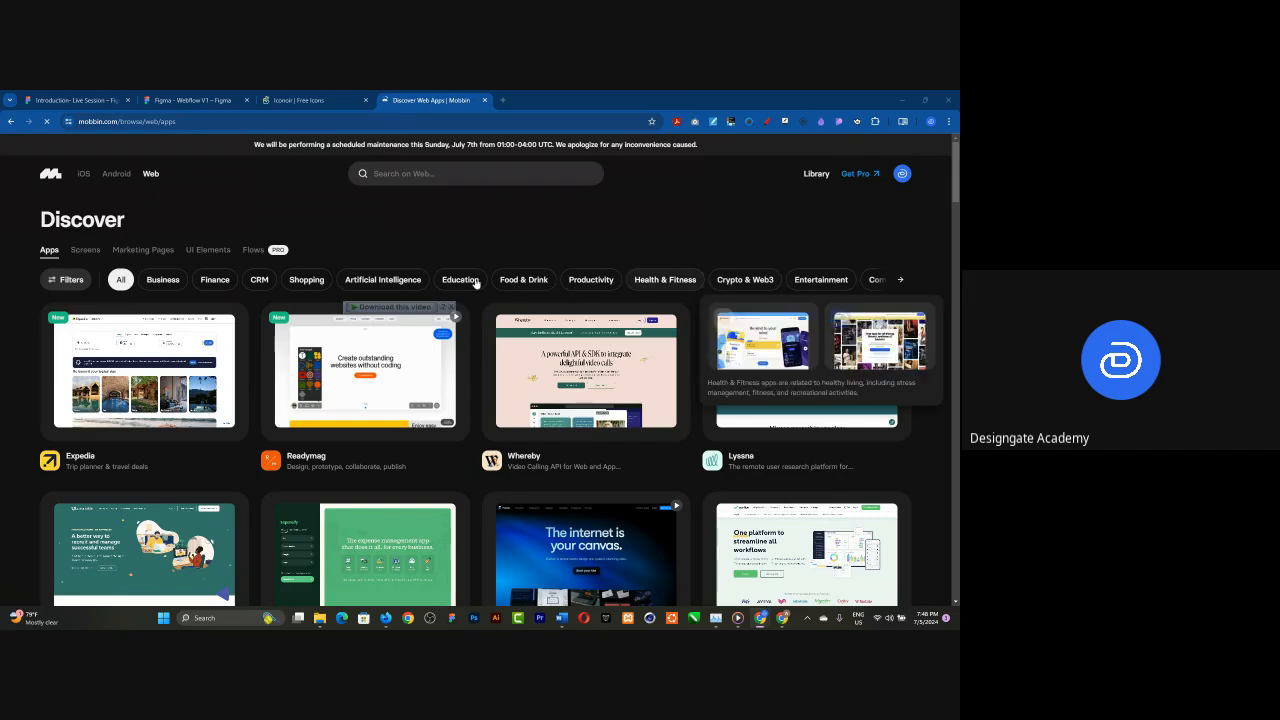
mouse_move(389, 280)
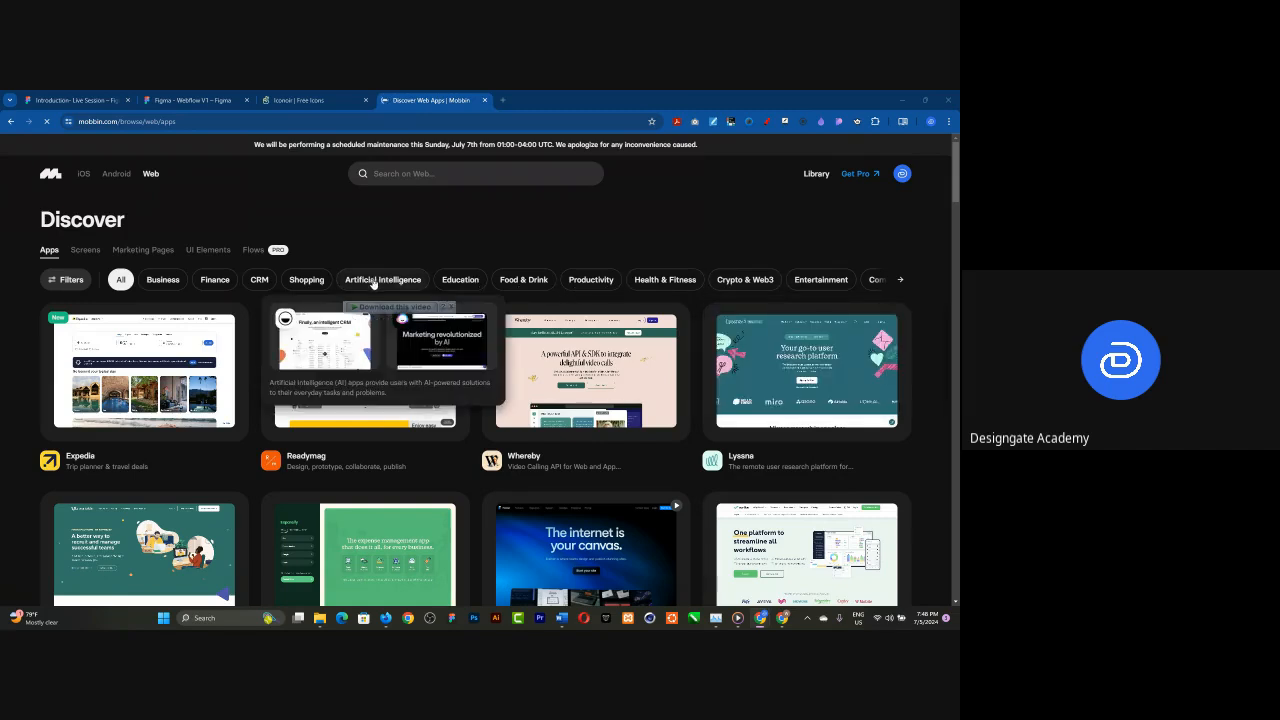
click(900, 280)
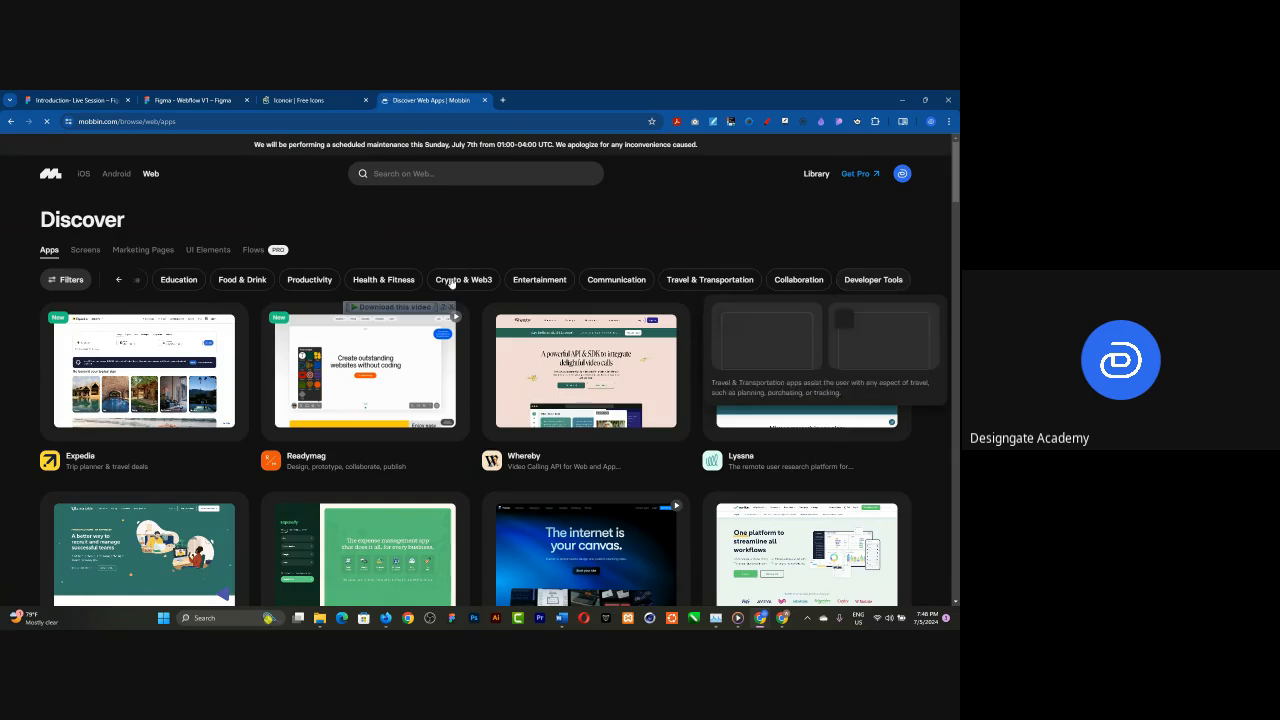
click(118, 280)
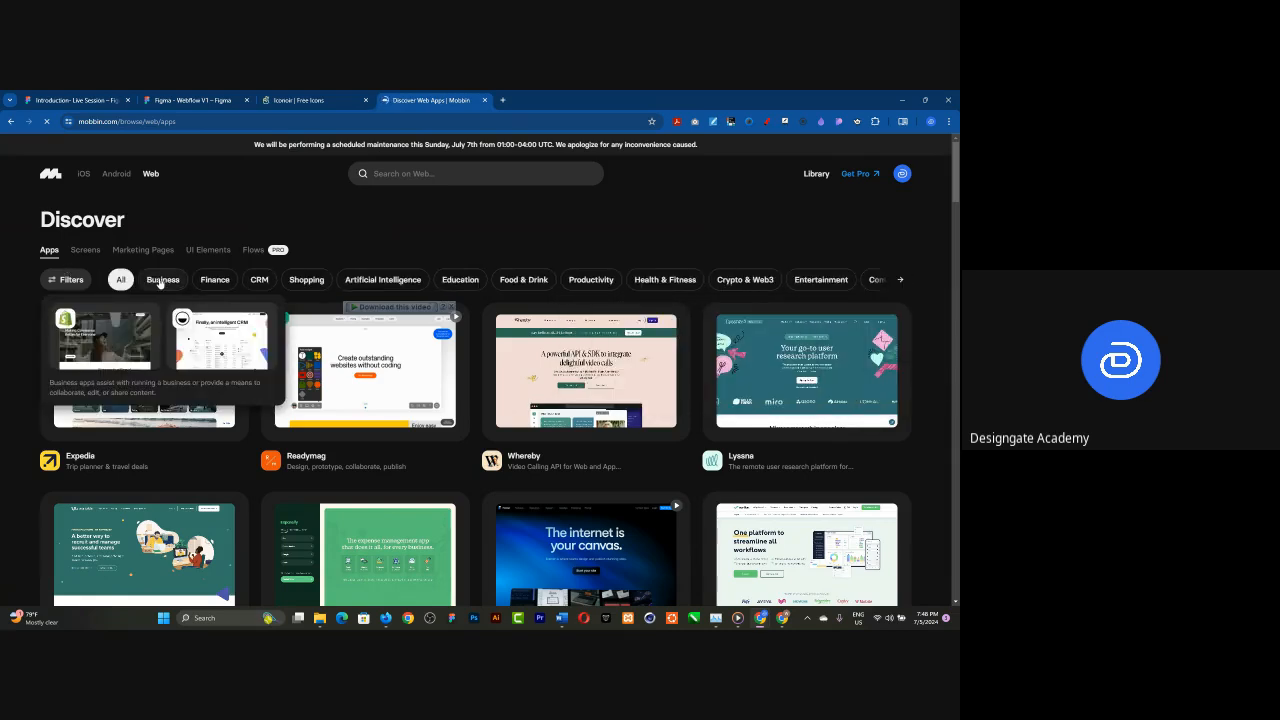
click(160, 280)
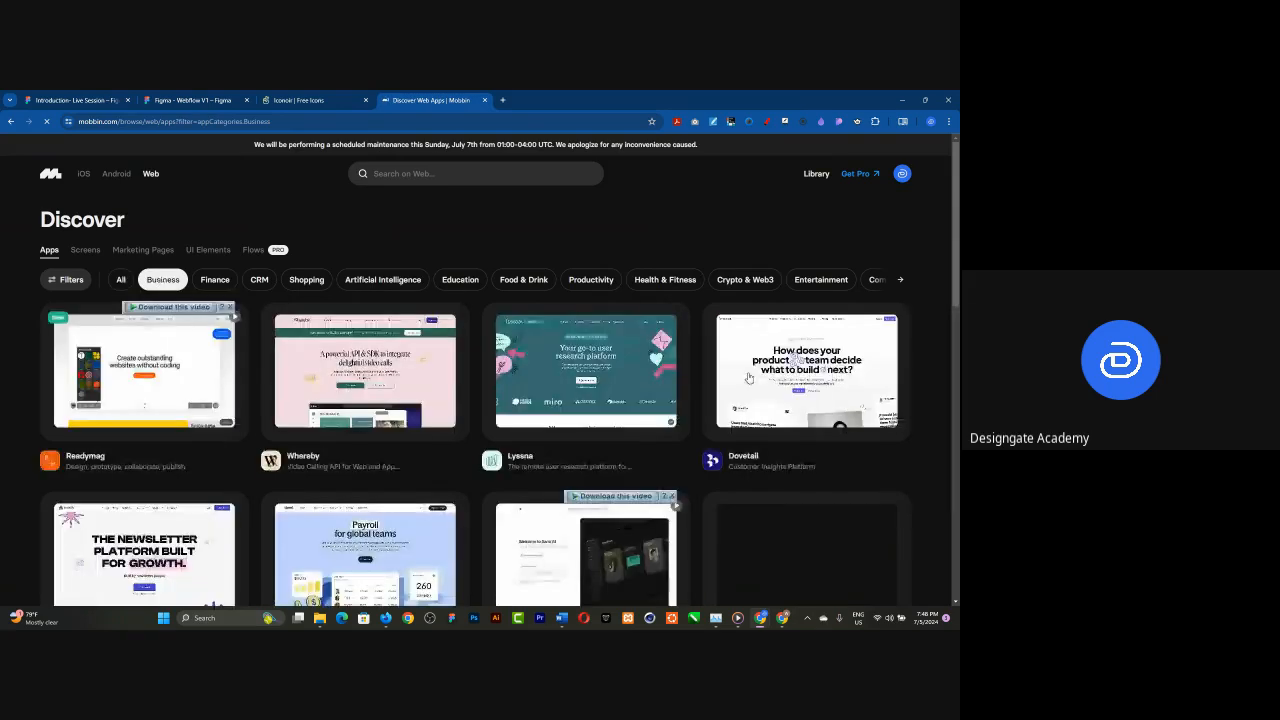
- Browse the Business web apps on Mobbin's Discover page and examine their hero section designs
scroll(646, 442, down, 1)
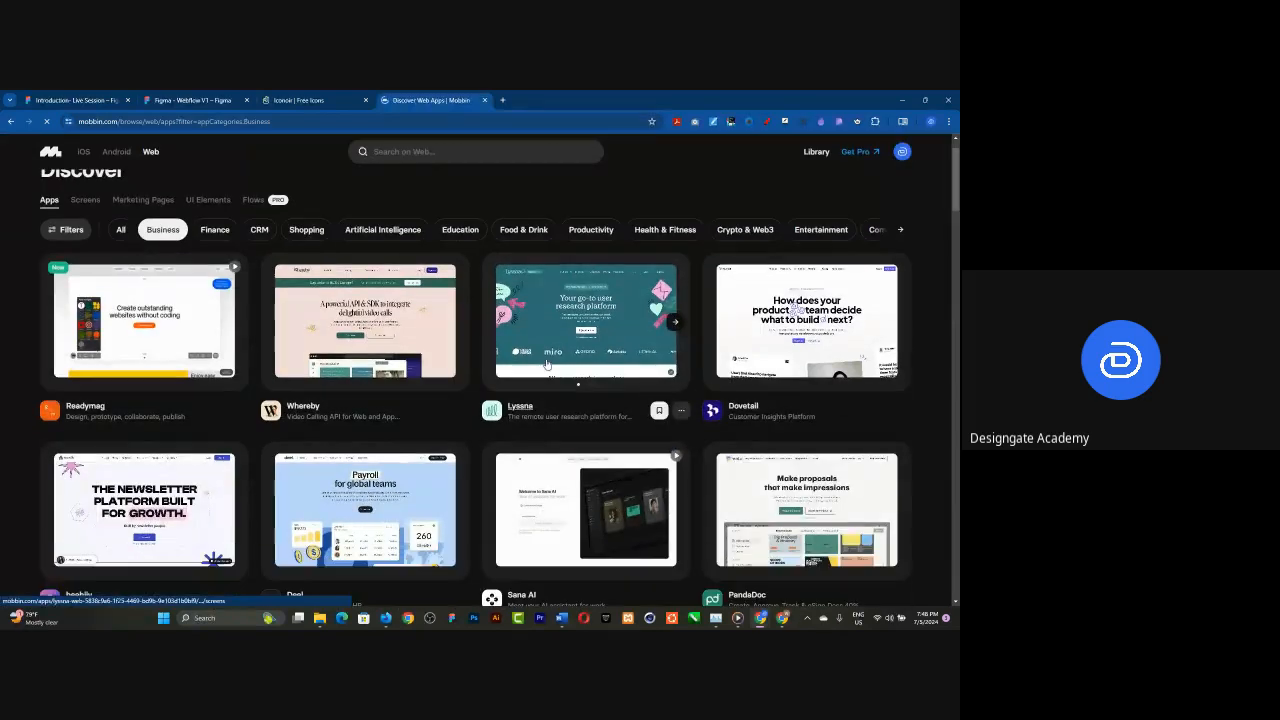
scroll(546, 364, down, 3)
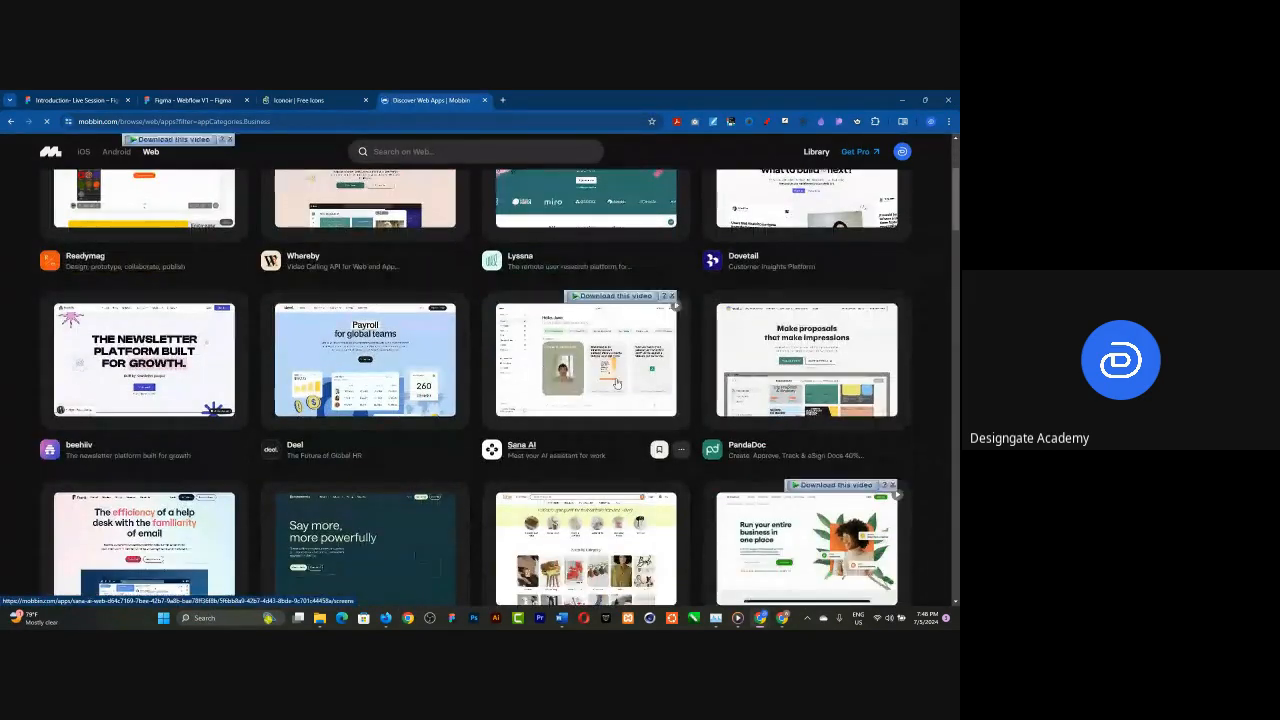
scroll(614, 380, down, 2)
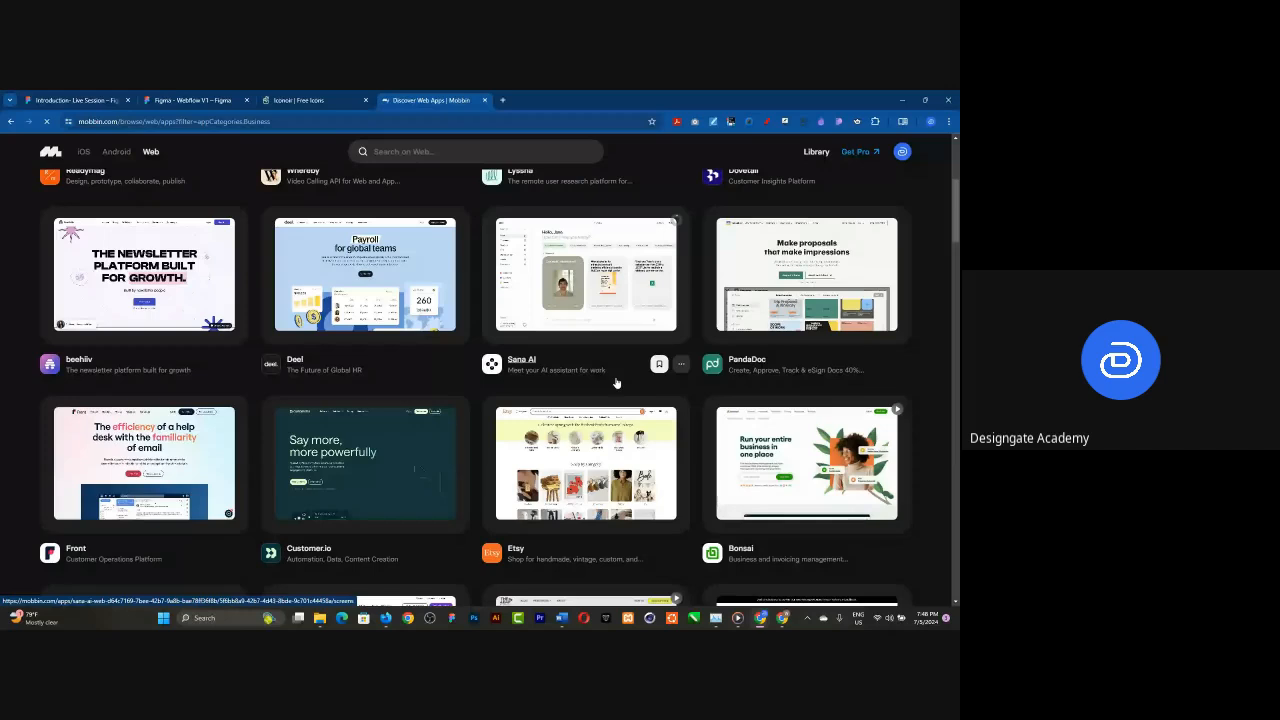
scroll(615, 378, down, 1)
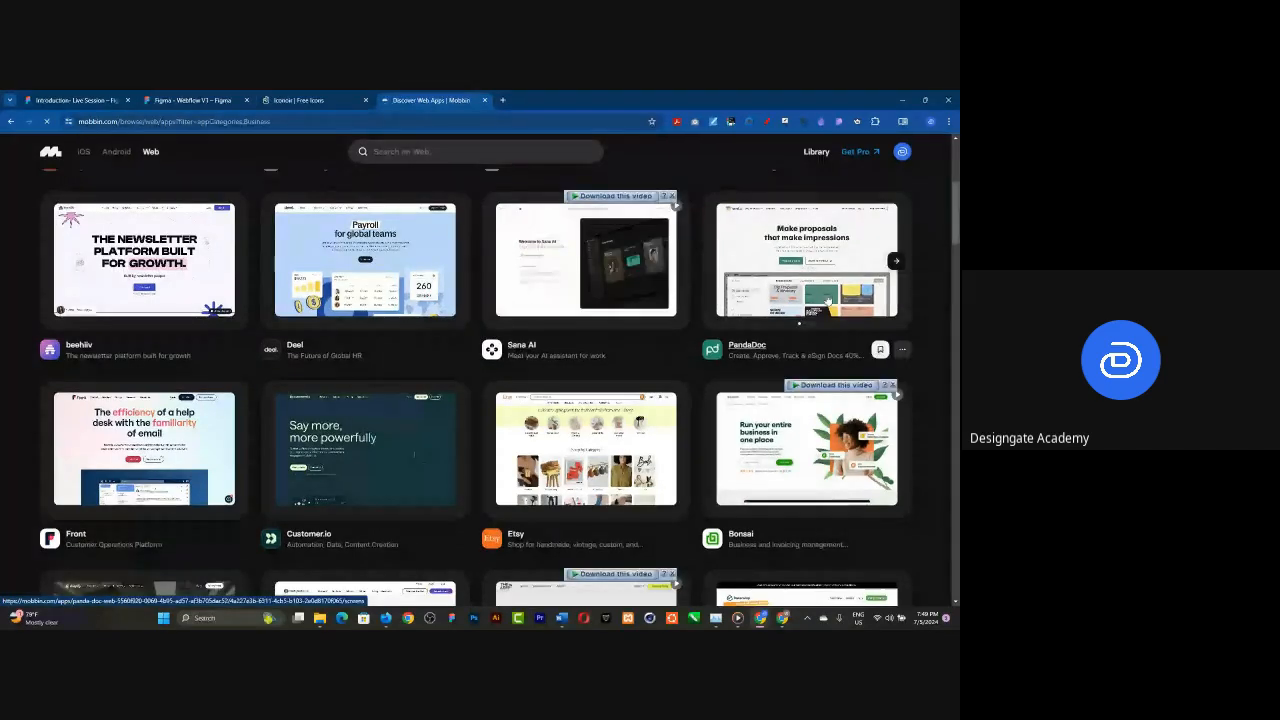
scroll(365, 340, down, 5)
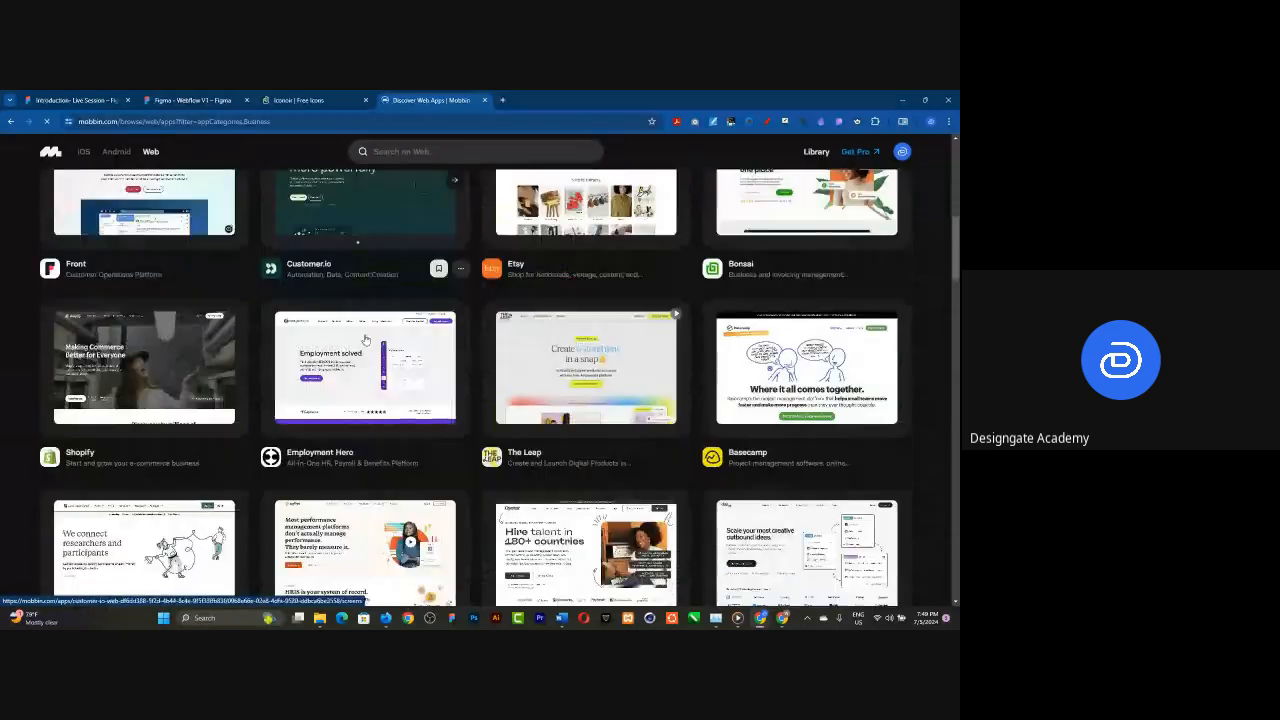
scroll(365, 340, down, 2)
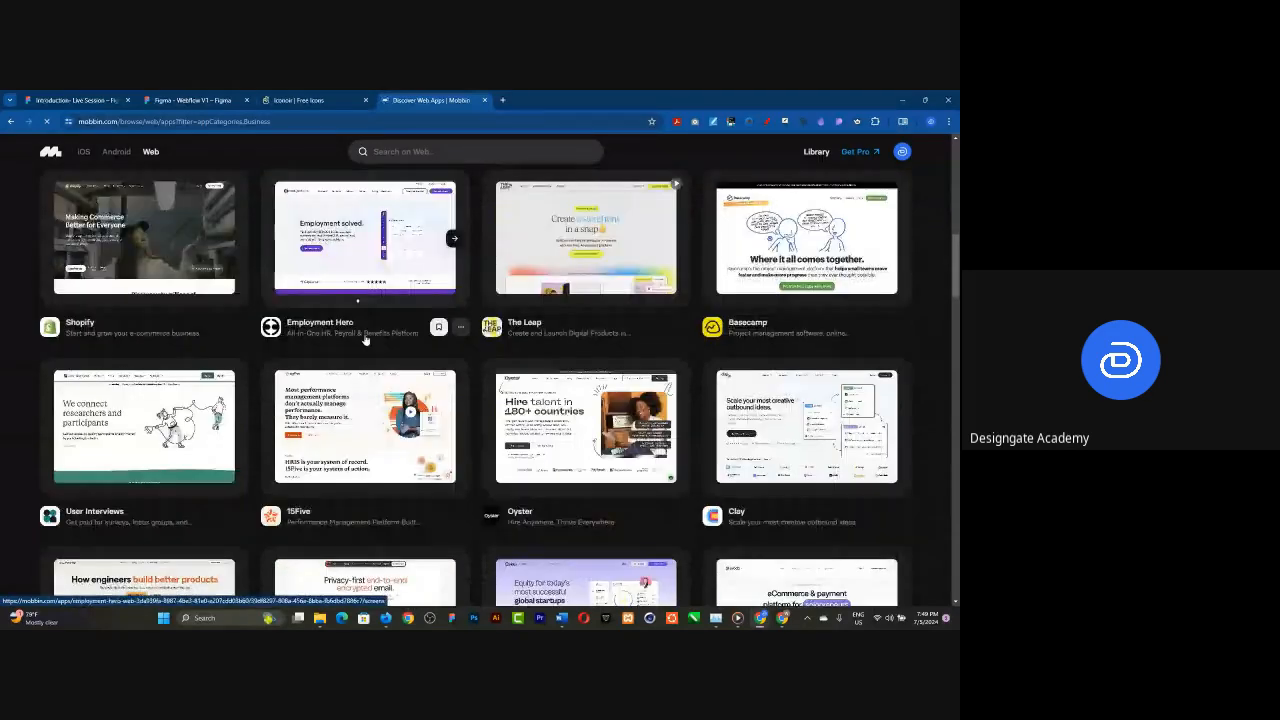
scroll(265, 383, down, 4)
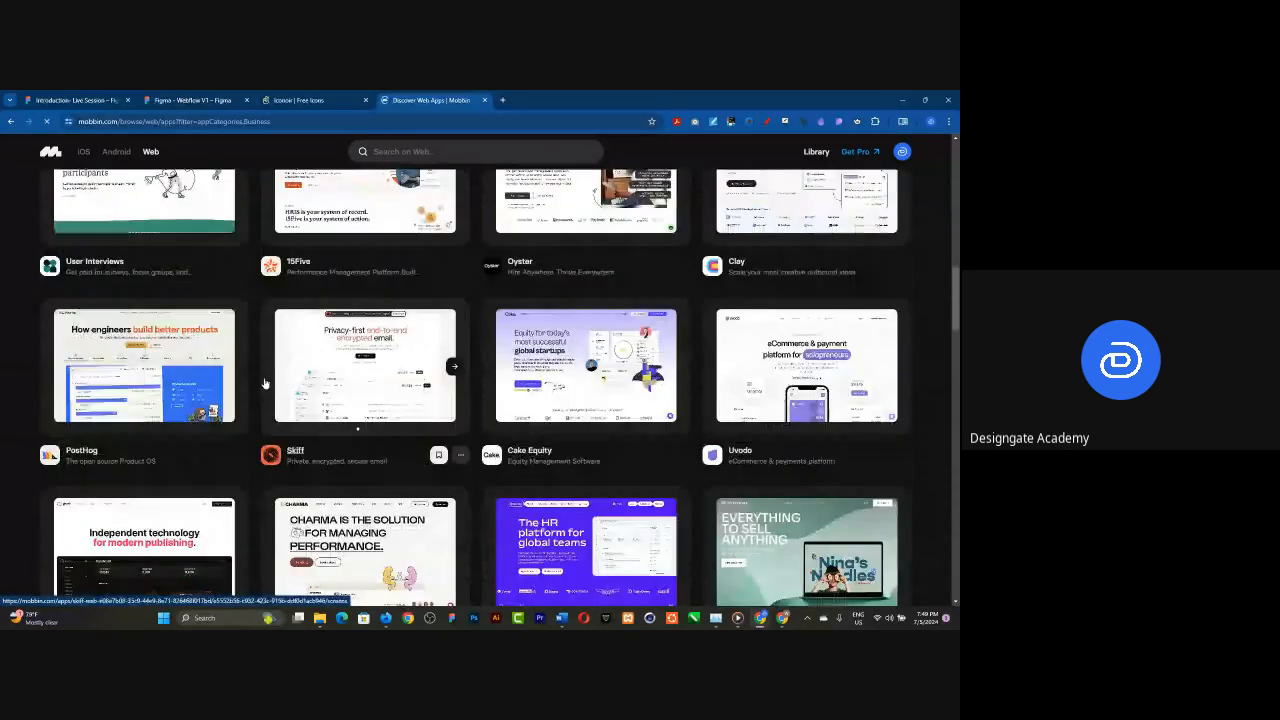
scroll(265, 383, down, 1)
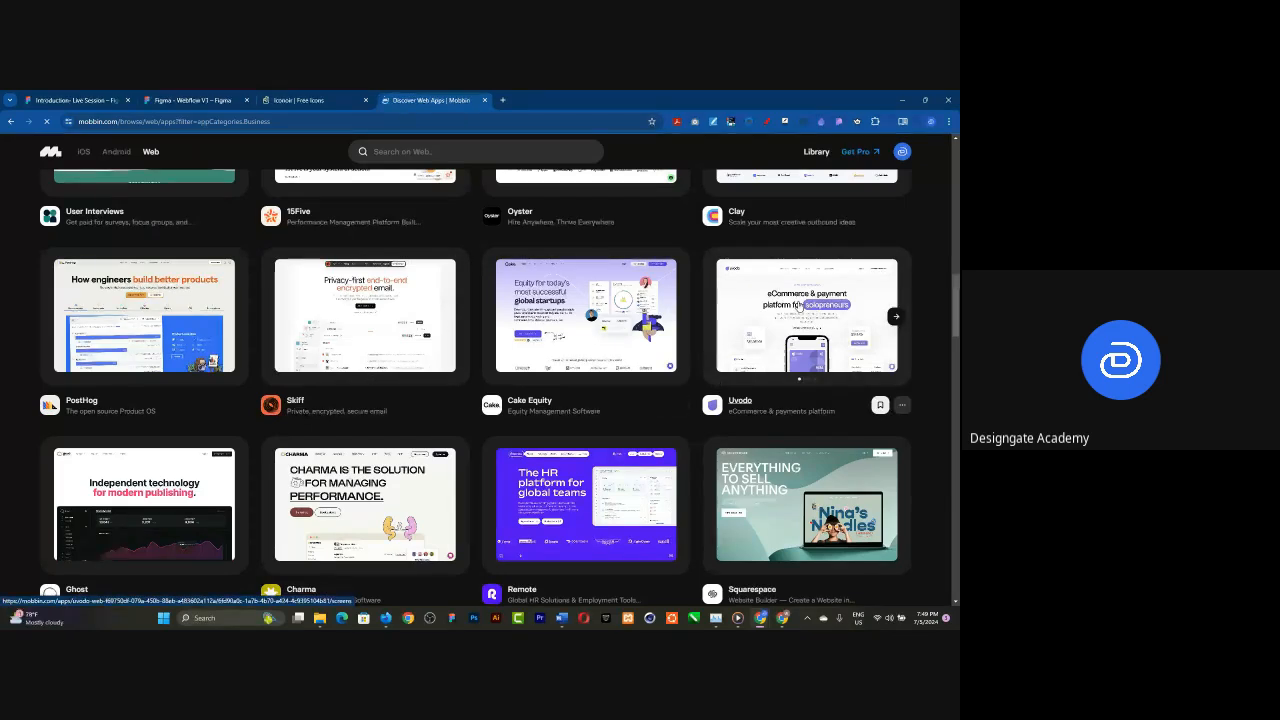
- Open the Uvodo app page, dismiss the app highlights introduction, look through its screens, and return to the Business apps
click(799, 307)
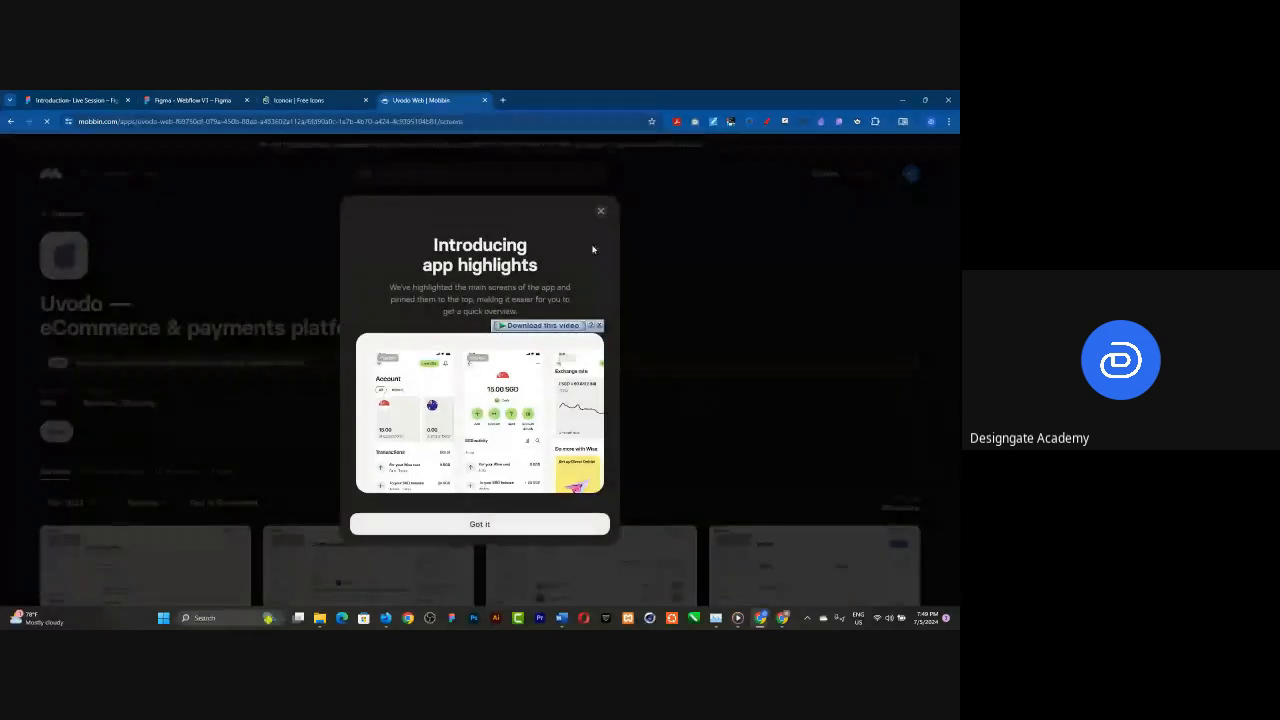
click(600, 211)
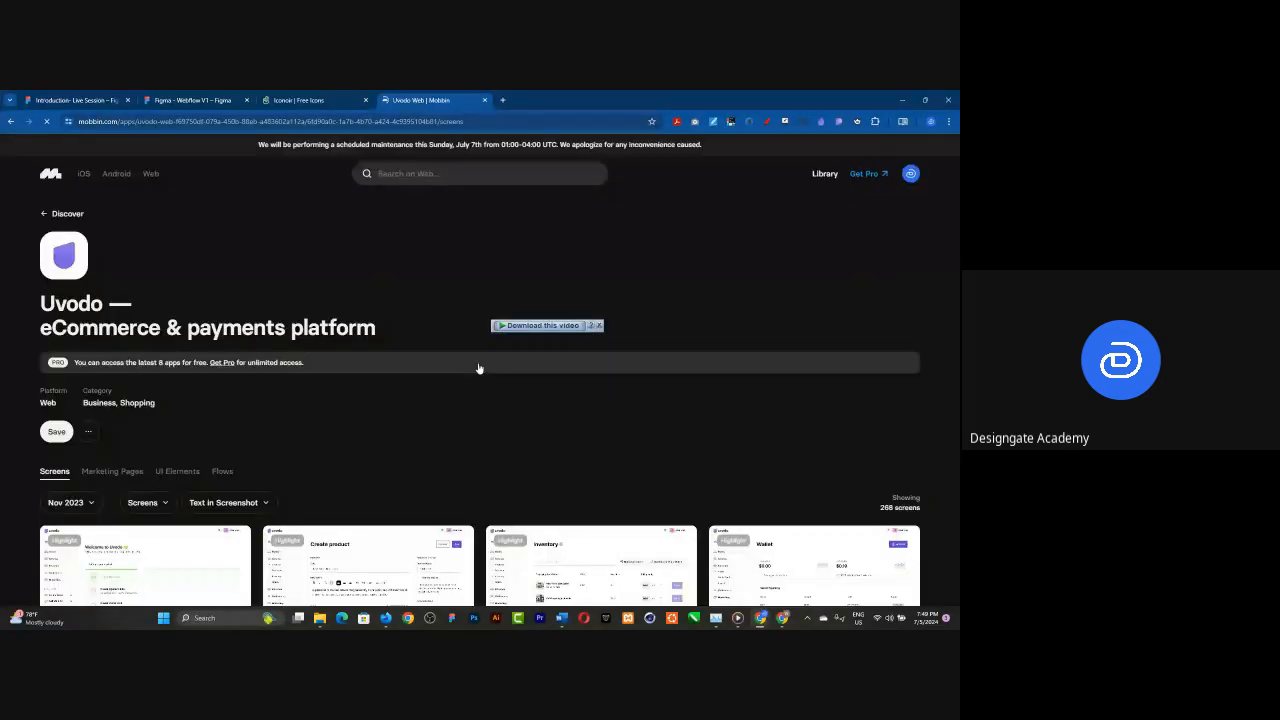
scroll(479, 369, down, 3)
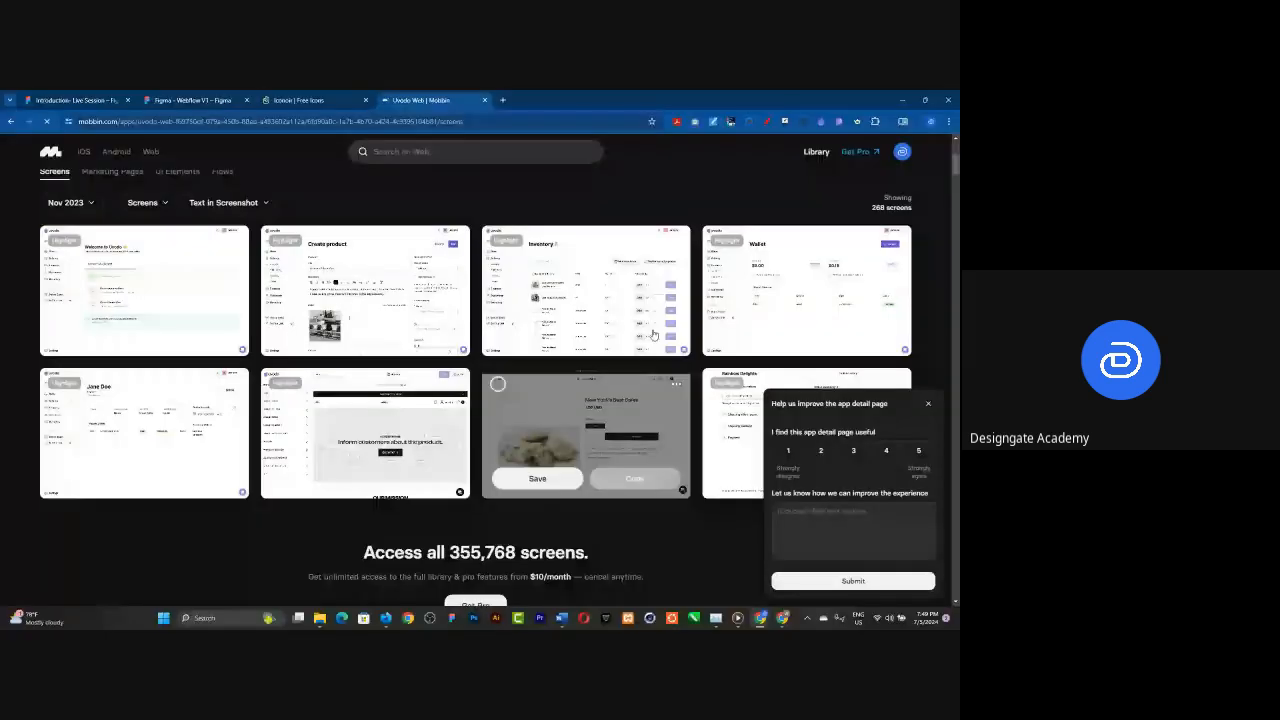
scroll(408, 422, down, 3)
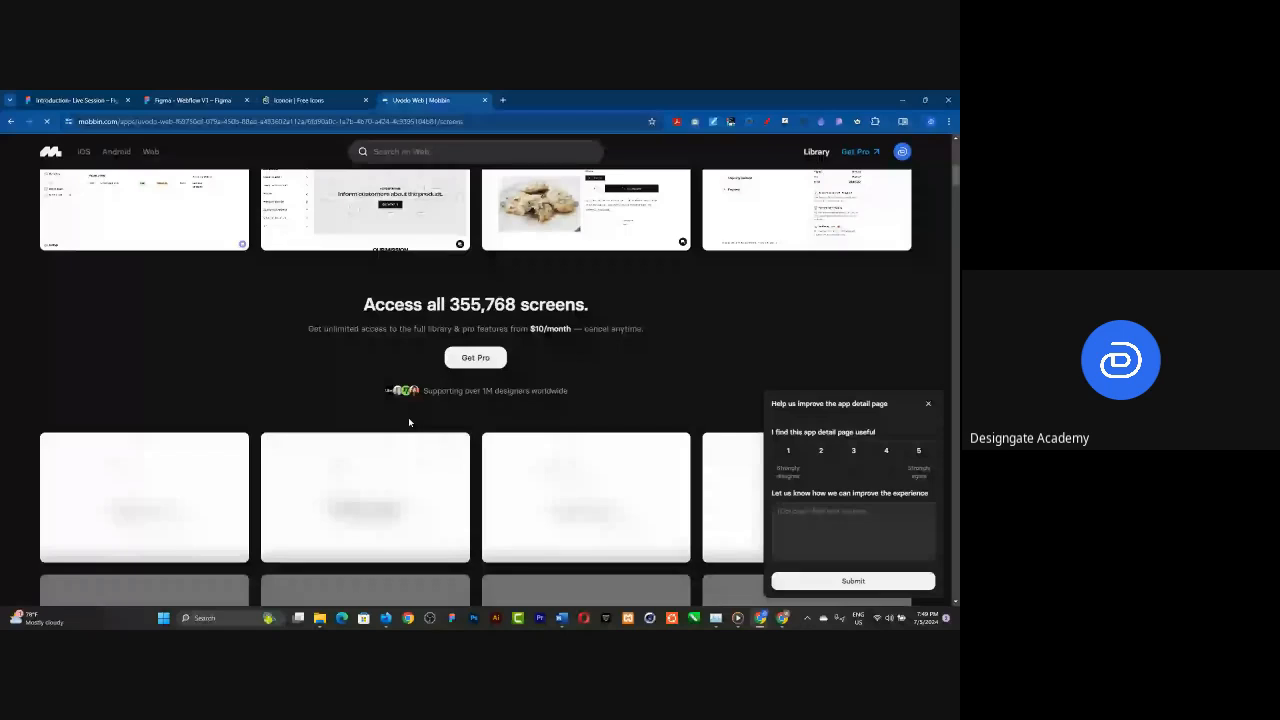
scroll(408, 422, up, 8)
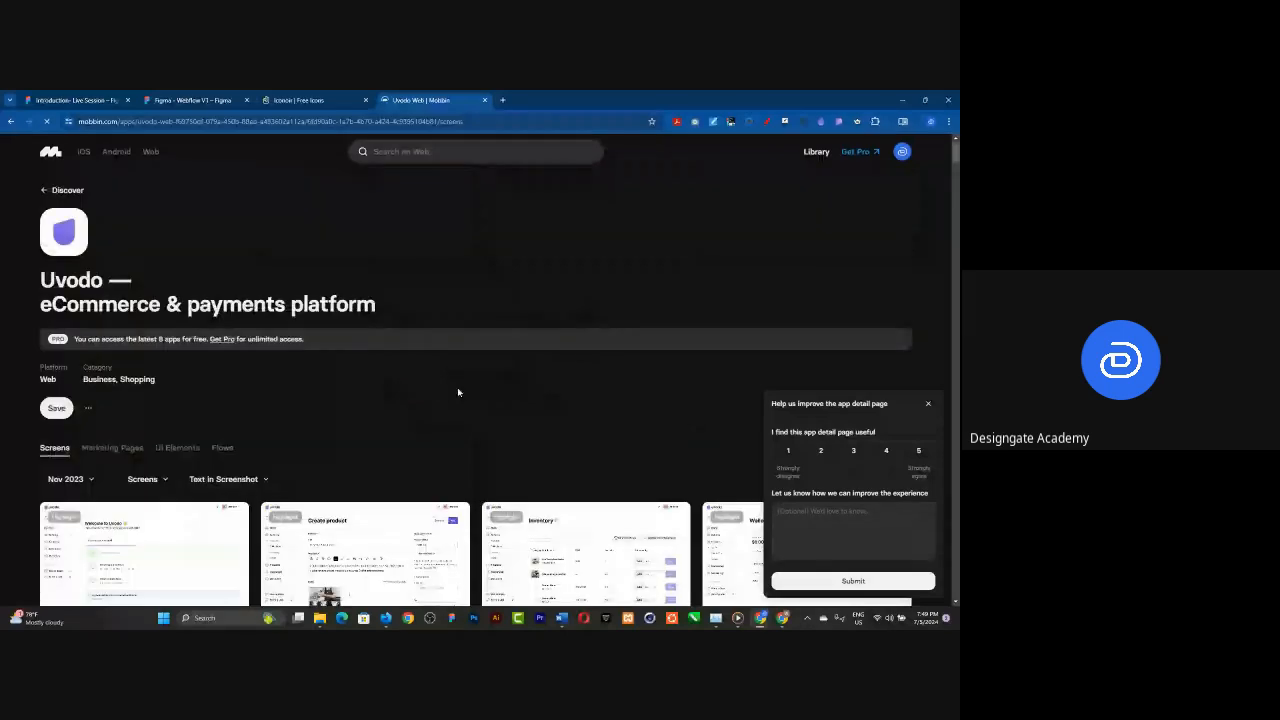
click(11, 122)
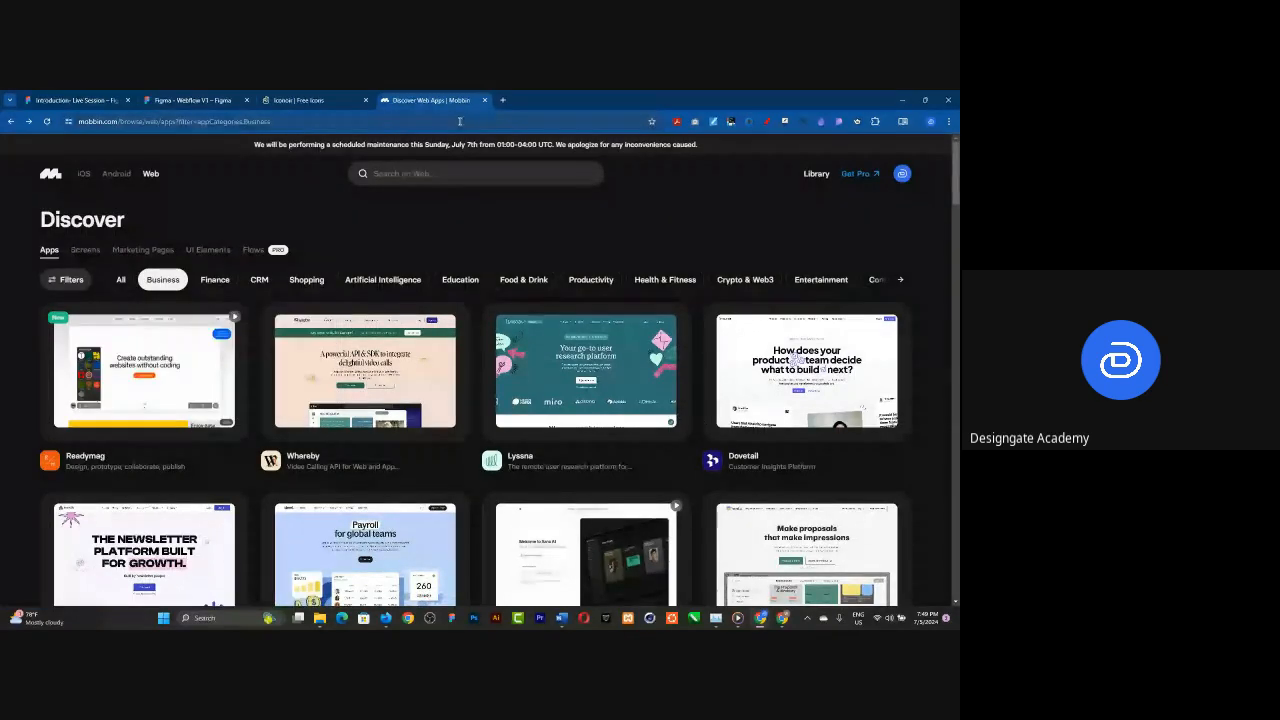
- Open awwwards.com in a new browser tab
click(503, 100)
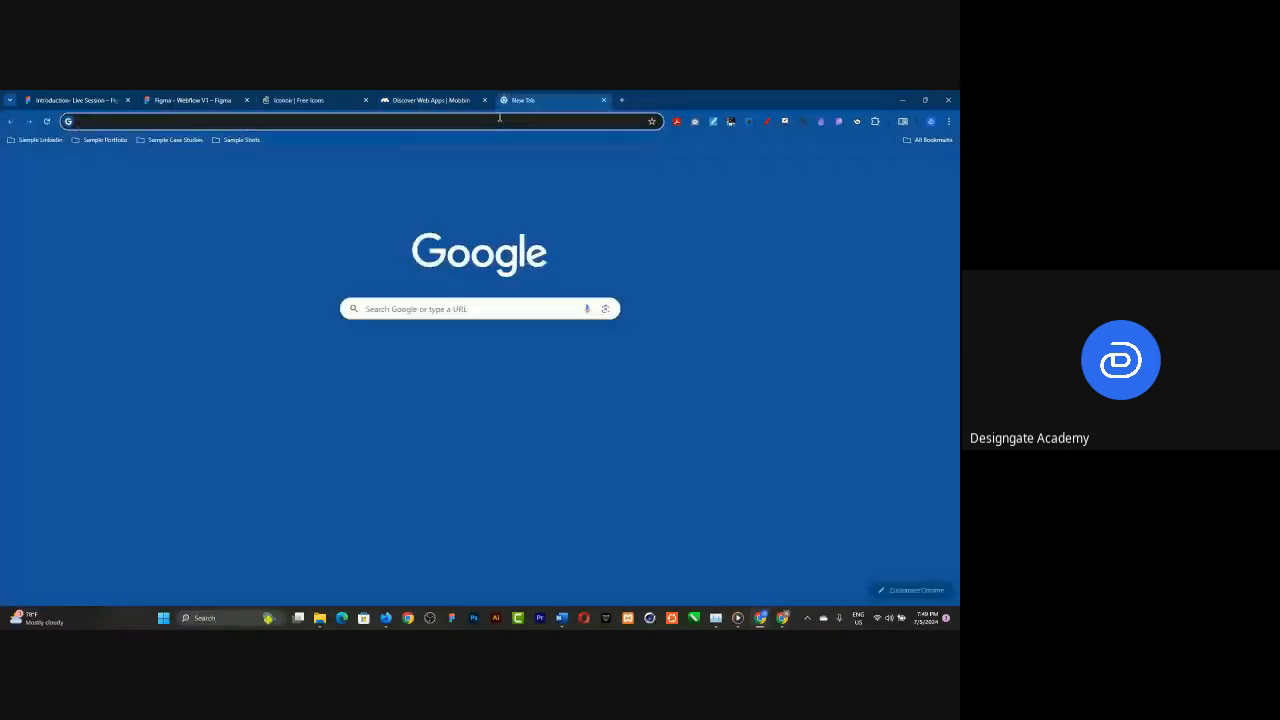
text(awwwards.com)
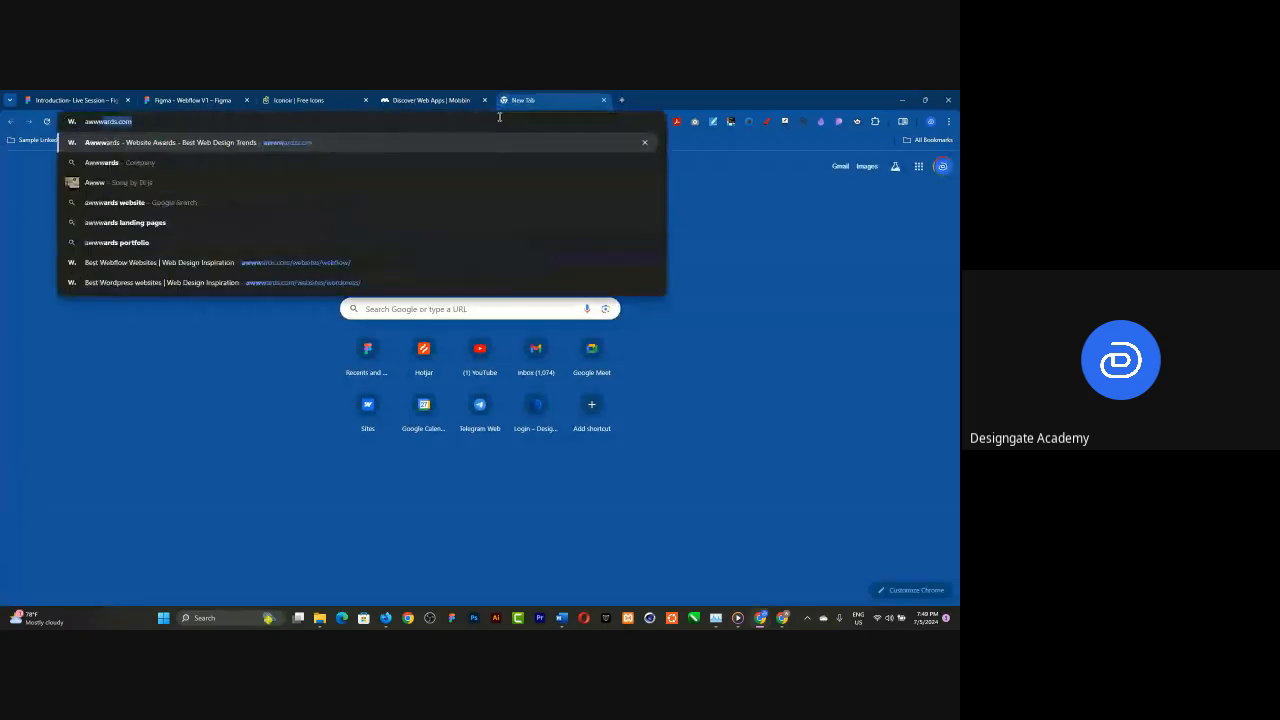
key(Return)
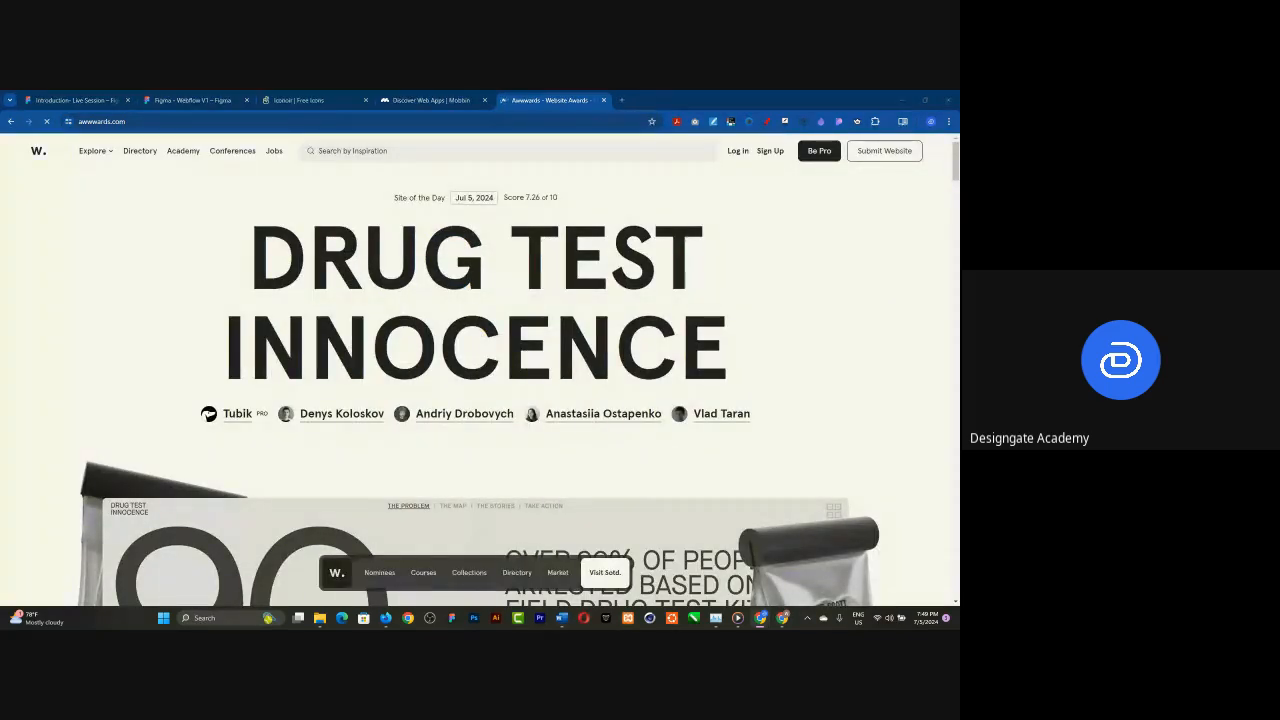
- Look through the Site of the Day and latest Nominees on the Awwwards home page and dismiss the Google sign-in prompt
scroll(334, 258, down, 5)
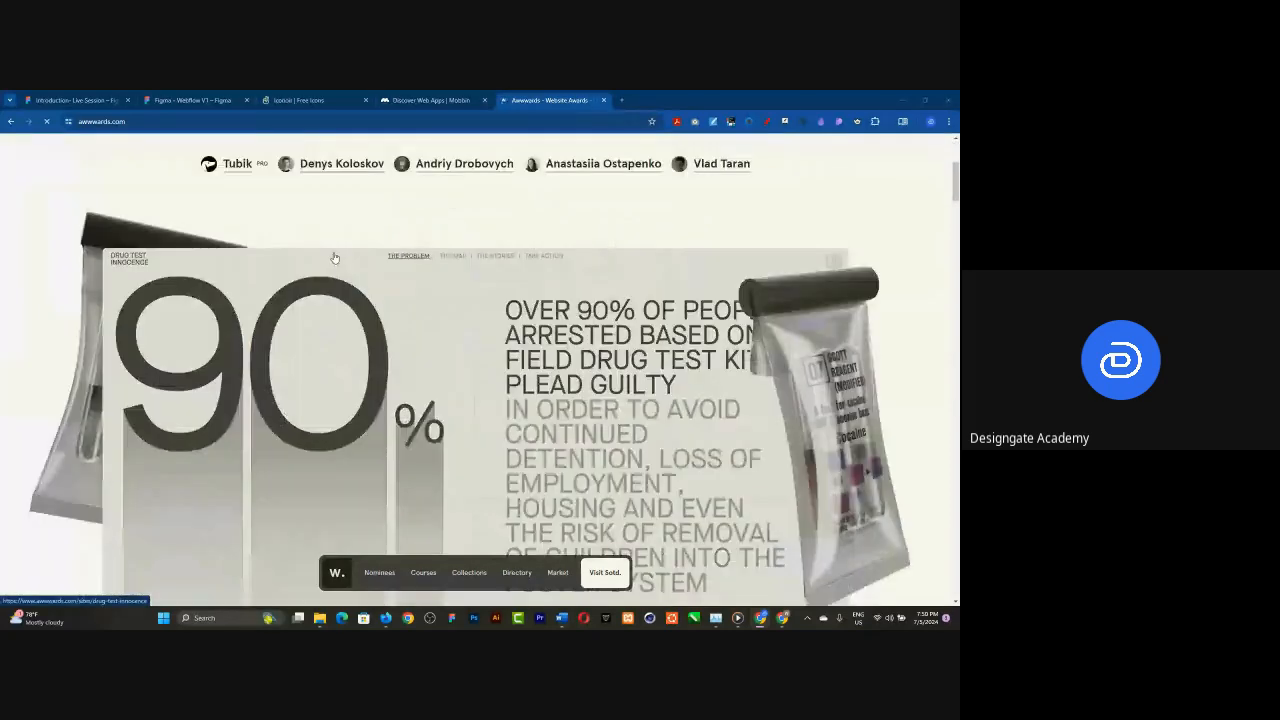
scroll(335, 258, down, 5)
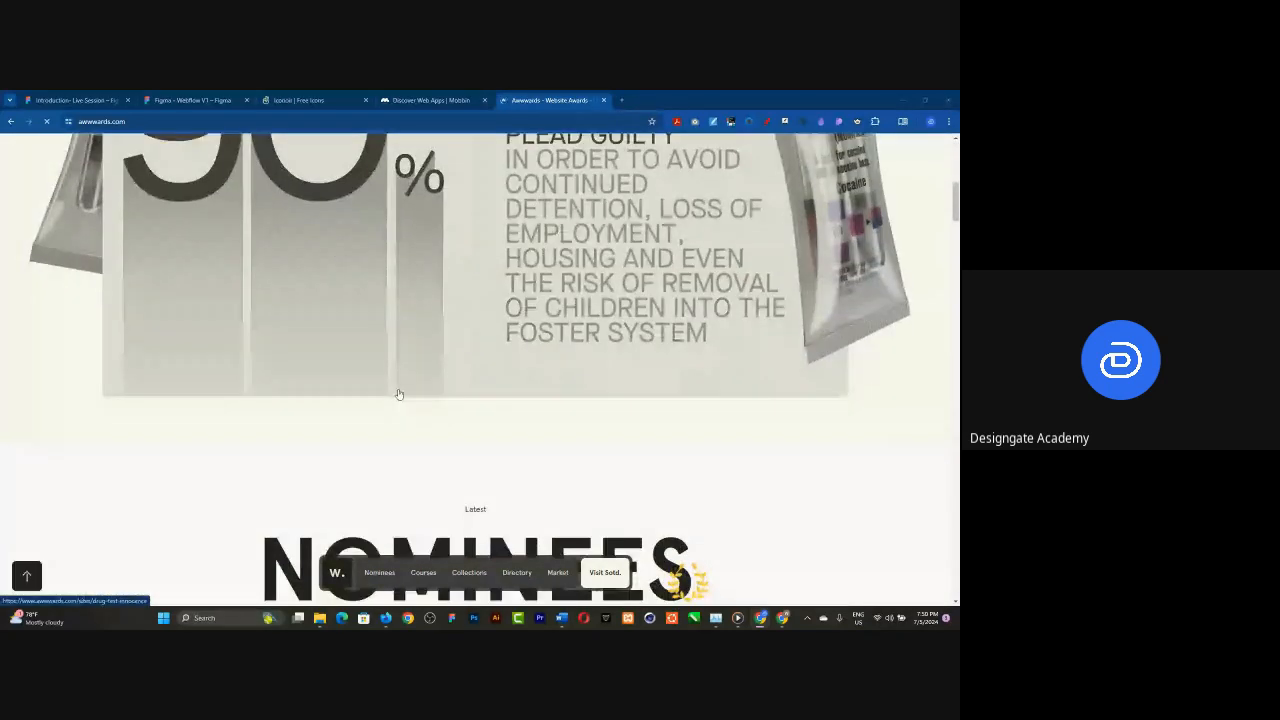
scroll(398, 394, down, 5)
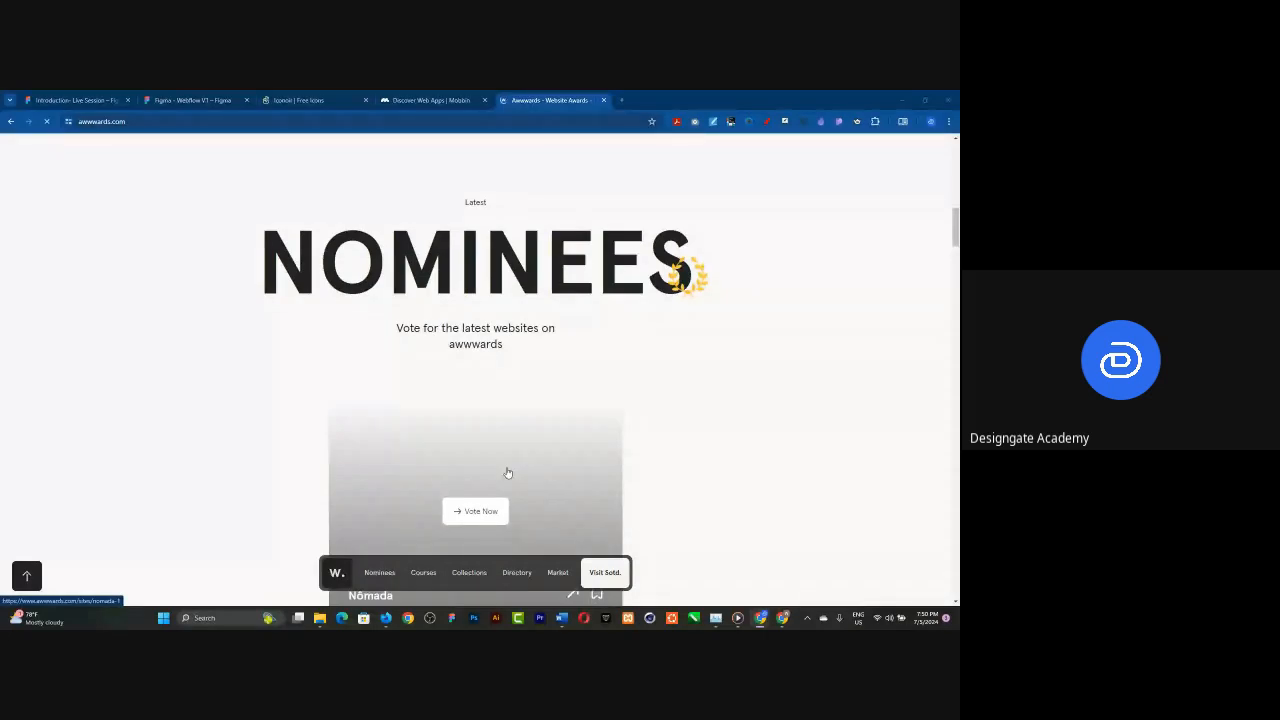
scroll(508, 473, down, 3)
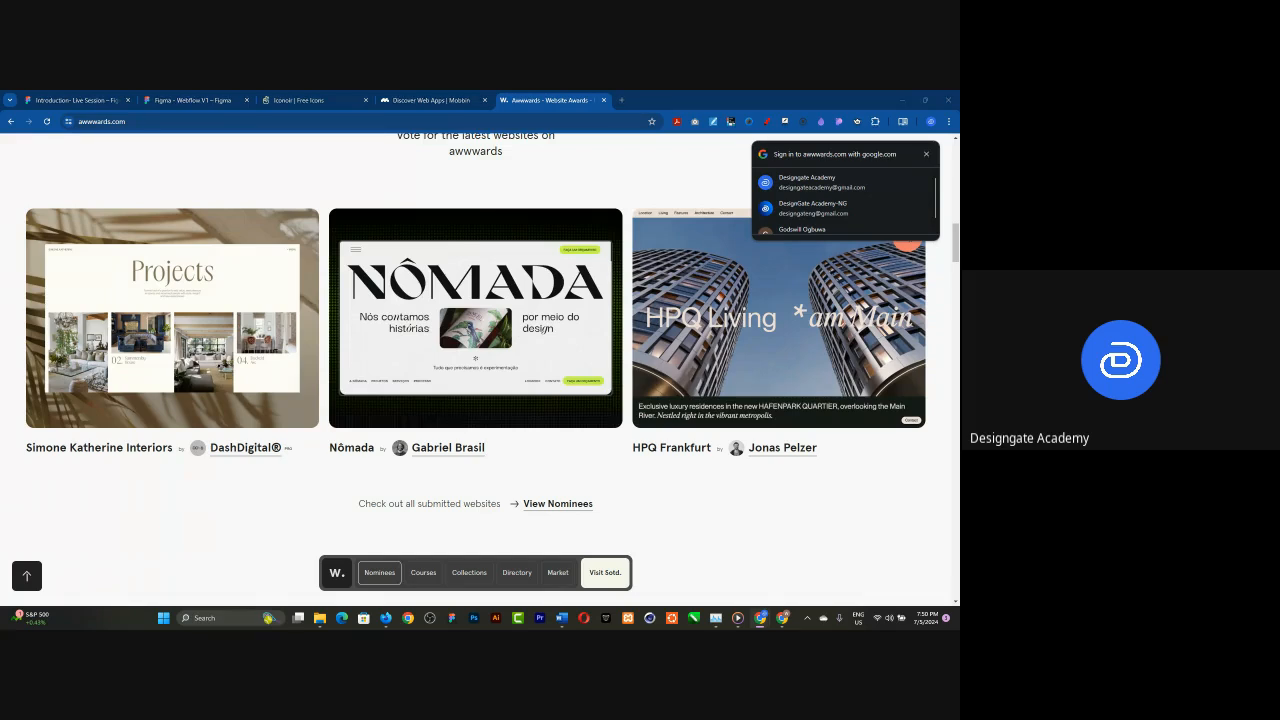
click(673, 153)
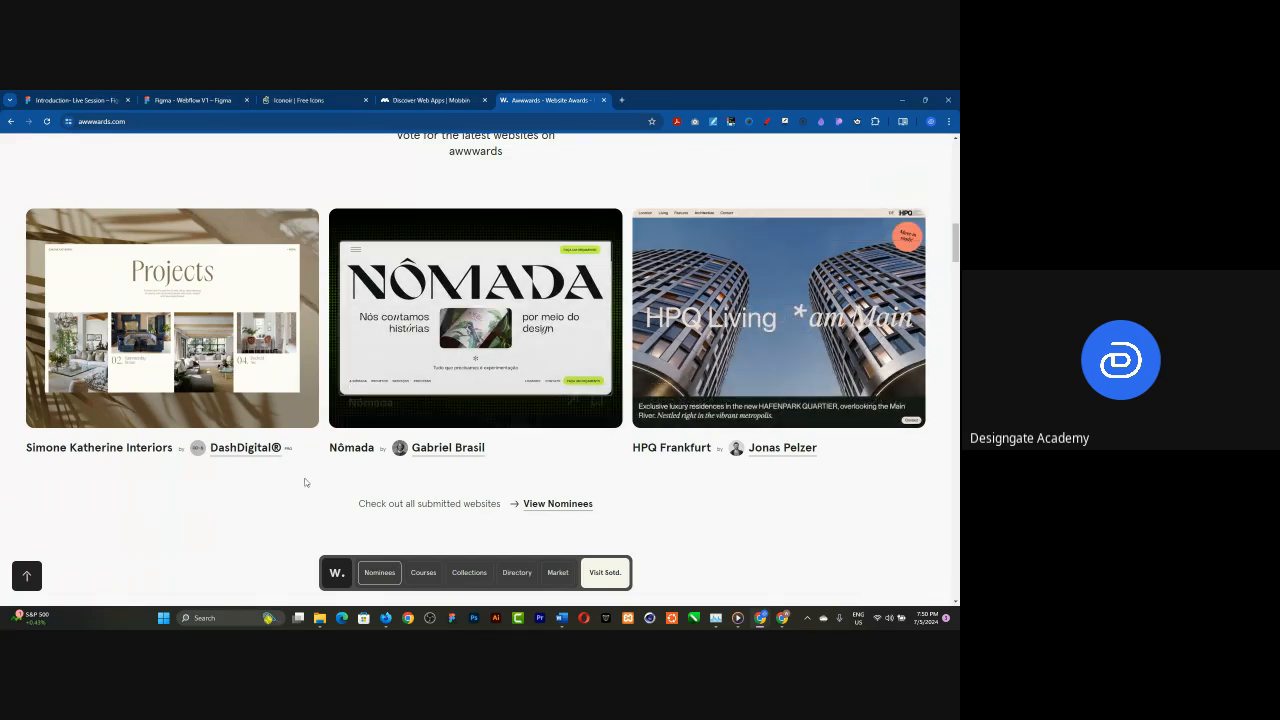
- Look through the Recent Sites of the Day, try to visit the Stenger Bike website, and return to the Awwwards page
scroll(320, 484, down, 2)
scroll(325, 481, down, 3)
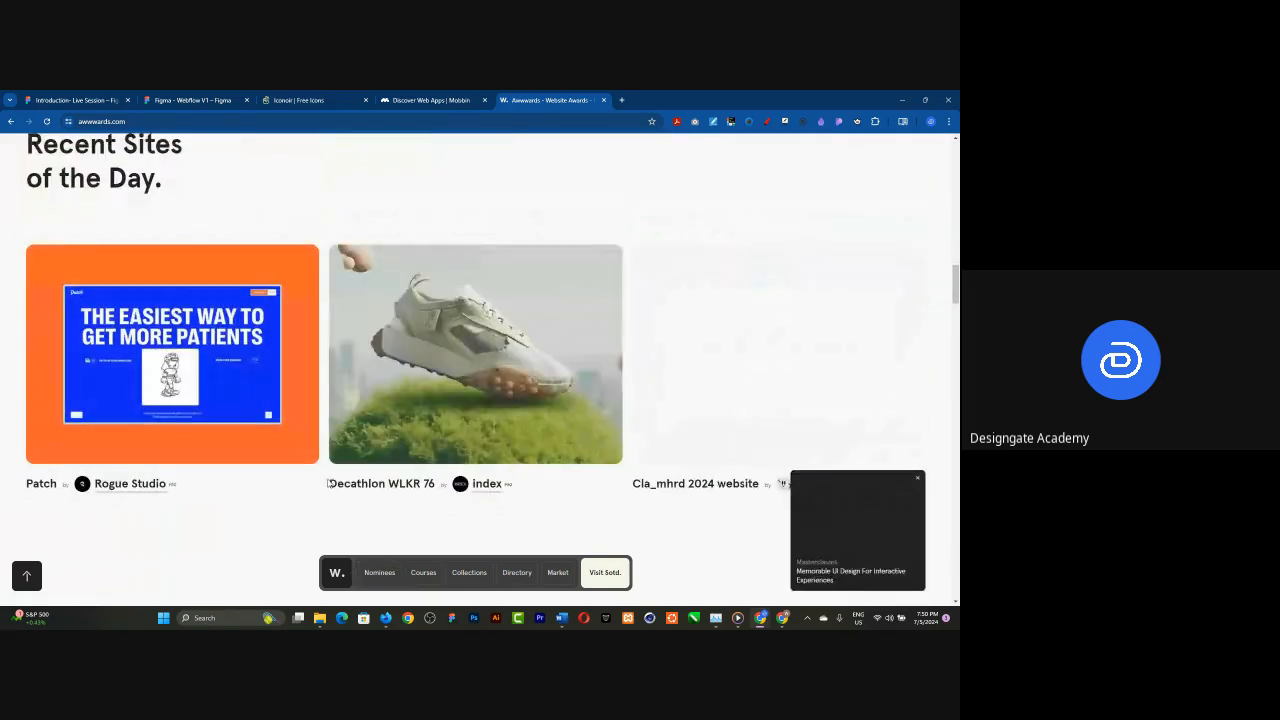
scroll(328, 483, down, 3)
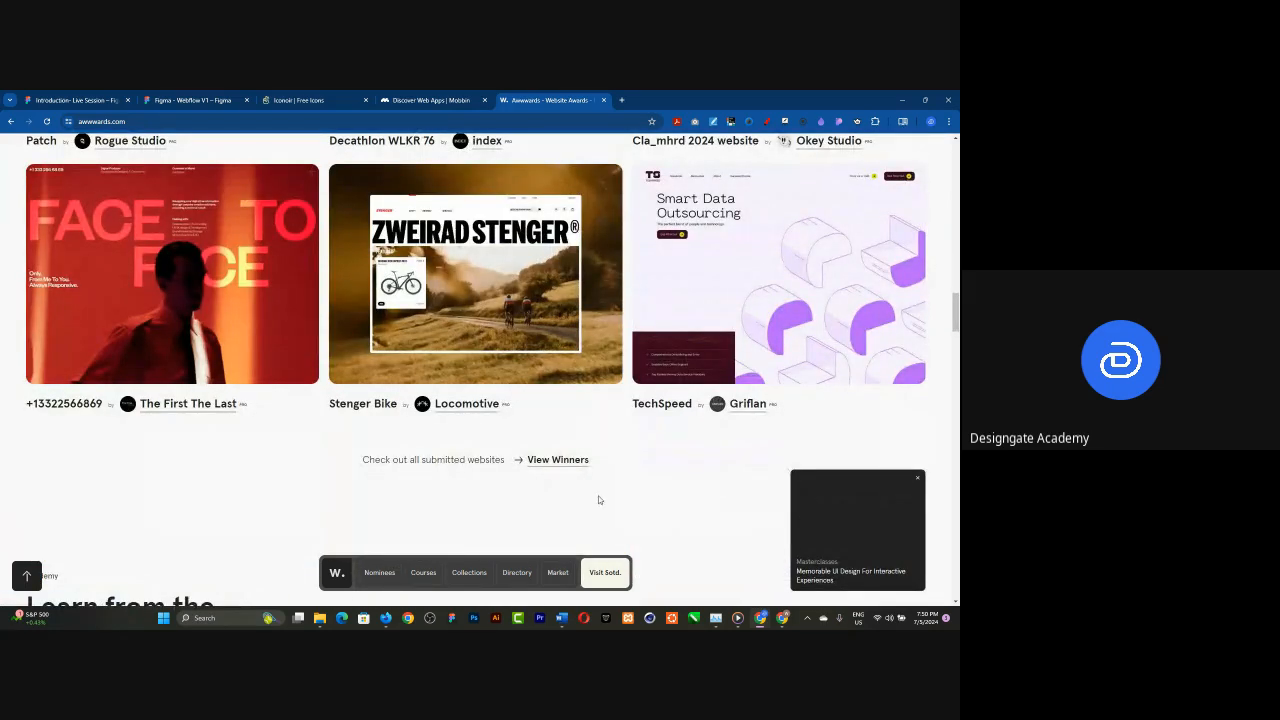
scroll(600, 481, up, 1)
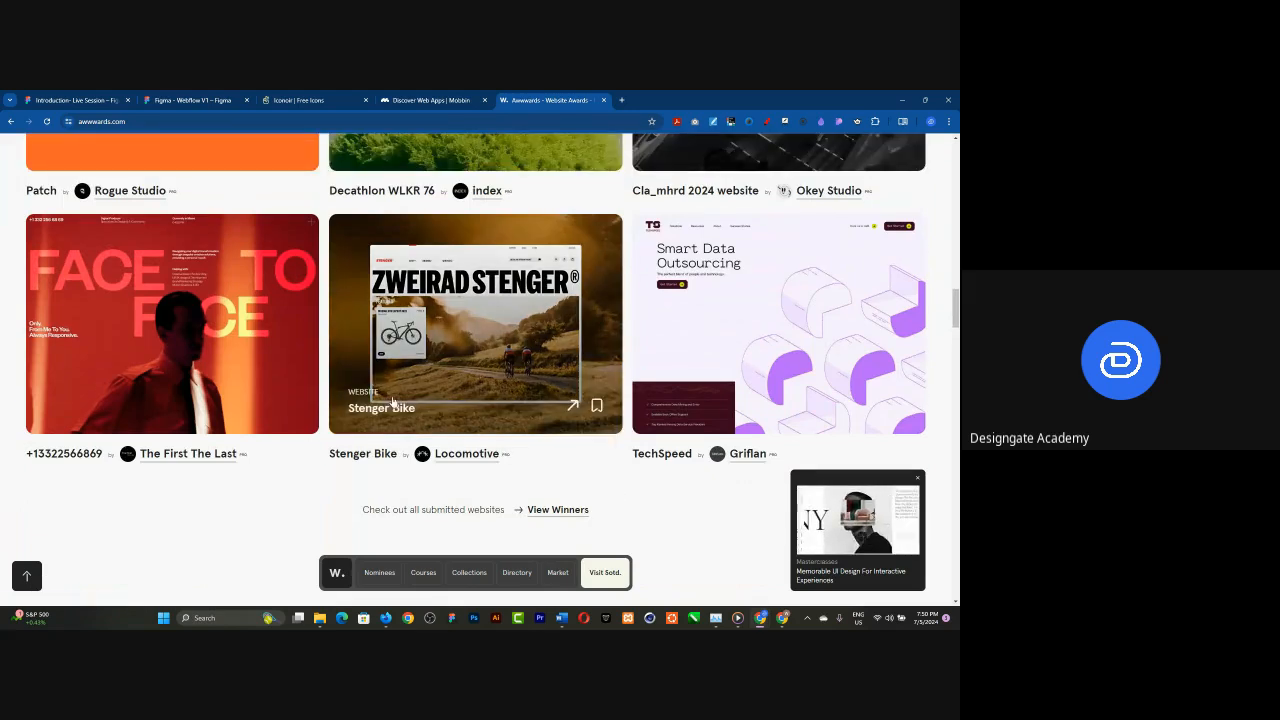
click(574, 407)
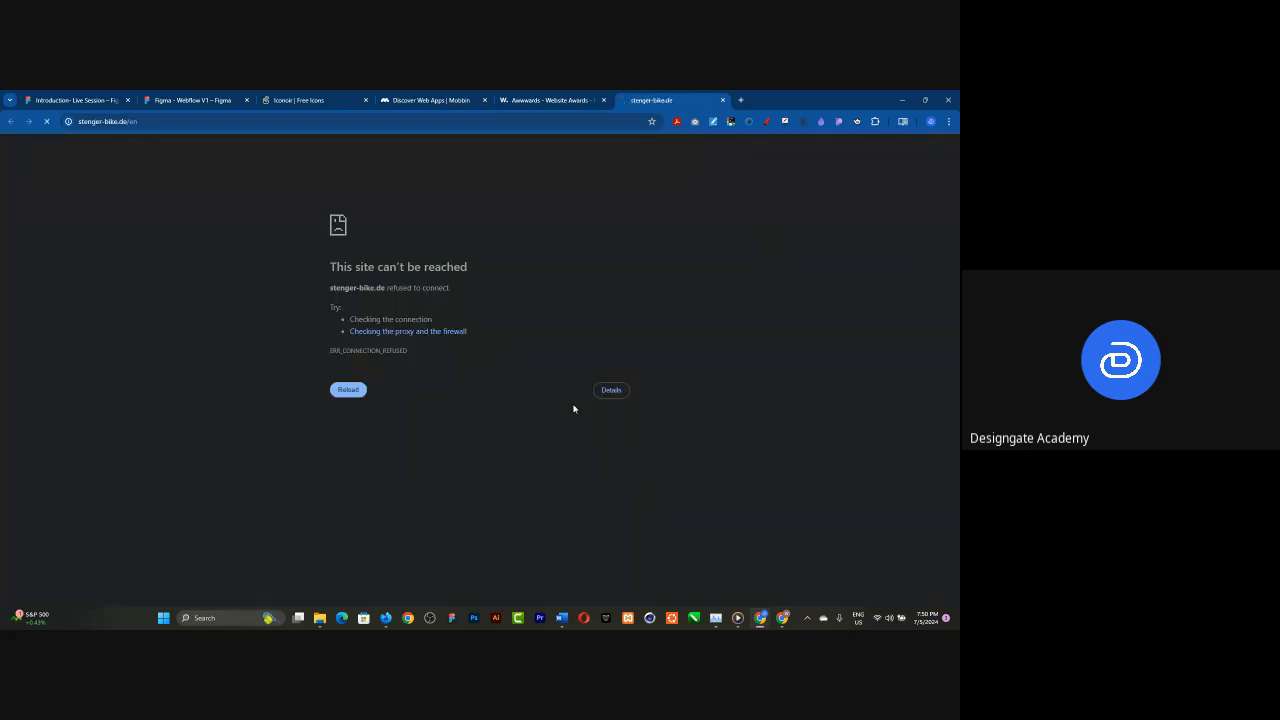
click(512, 104)
- Go to the Collections section of the Awwwards home page and examine the featured collections
scroll(503, 387, down, 4)
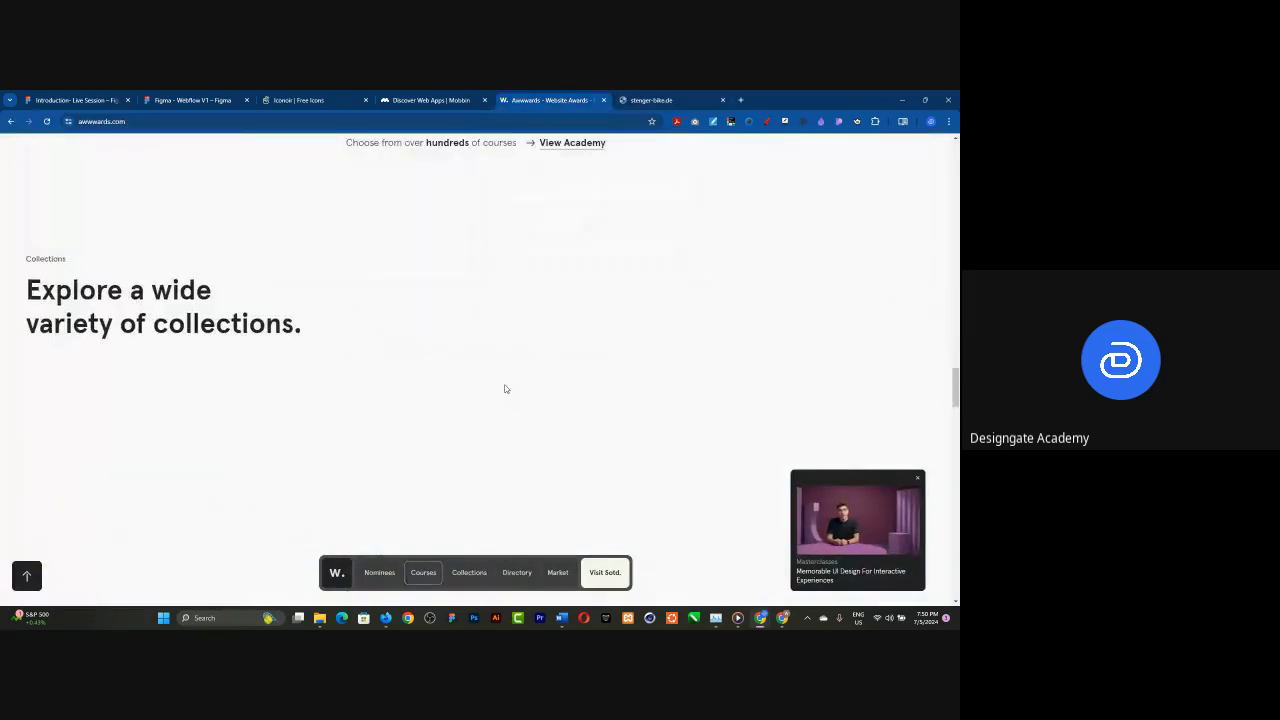
scroll(480, 470, down, 3)
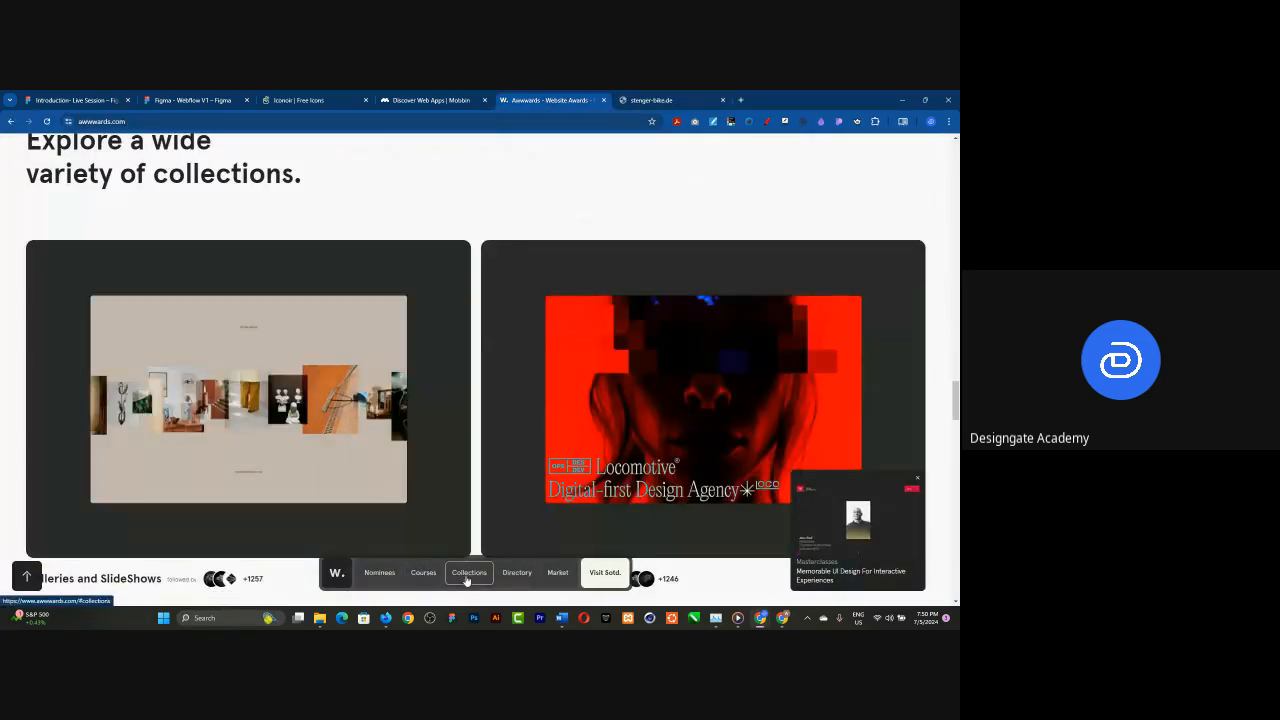
click(466, 576)
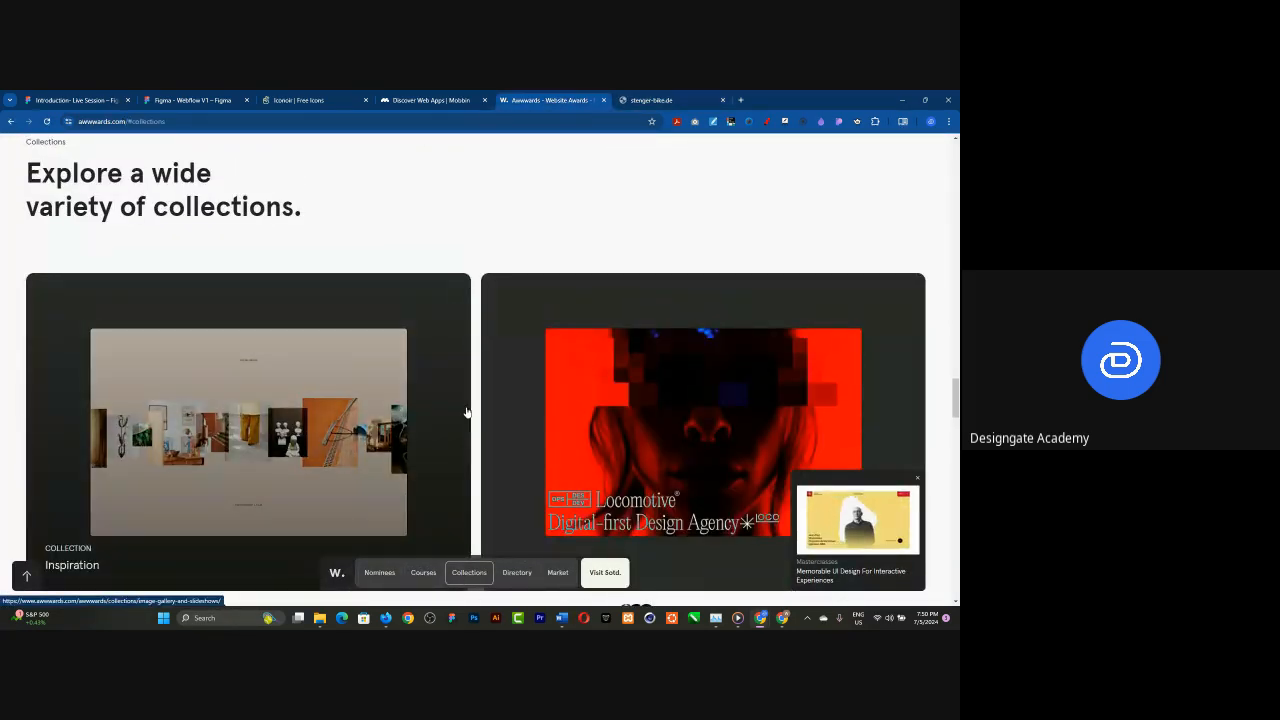
scroll(420, 406, down, 2)
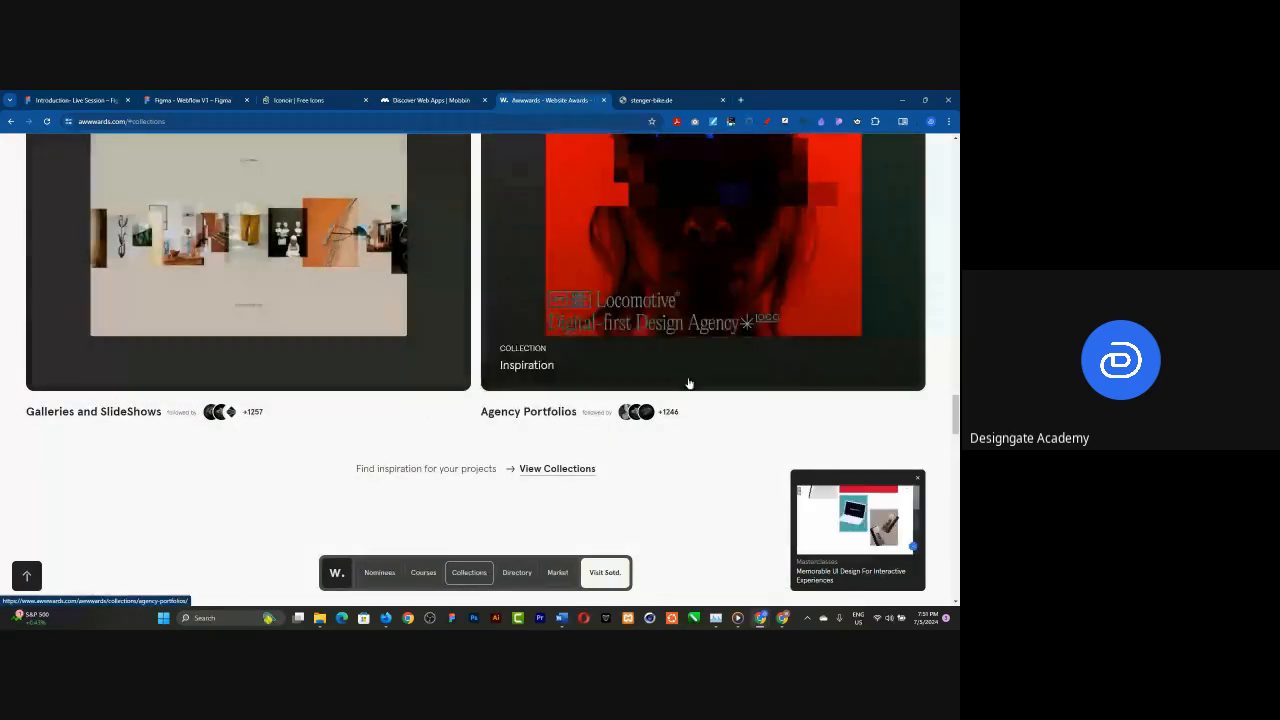
- Look through the remaining Awwwards home page sections down to the footer, and jump back to the Directory section
scroll(559, 440, down, 5)
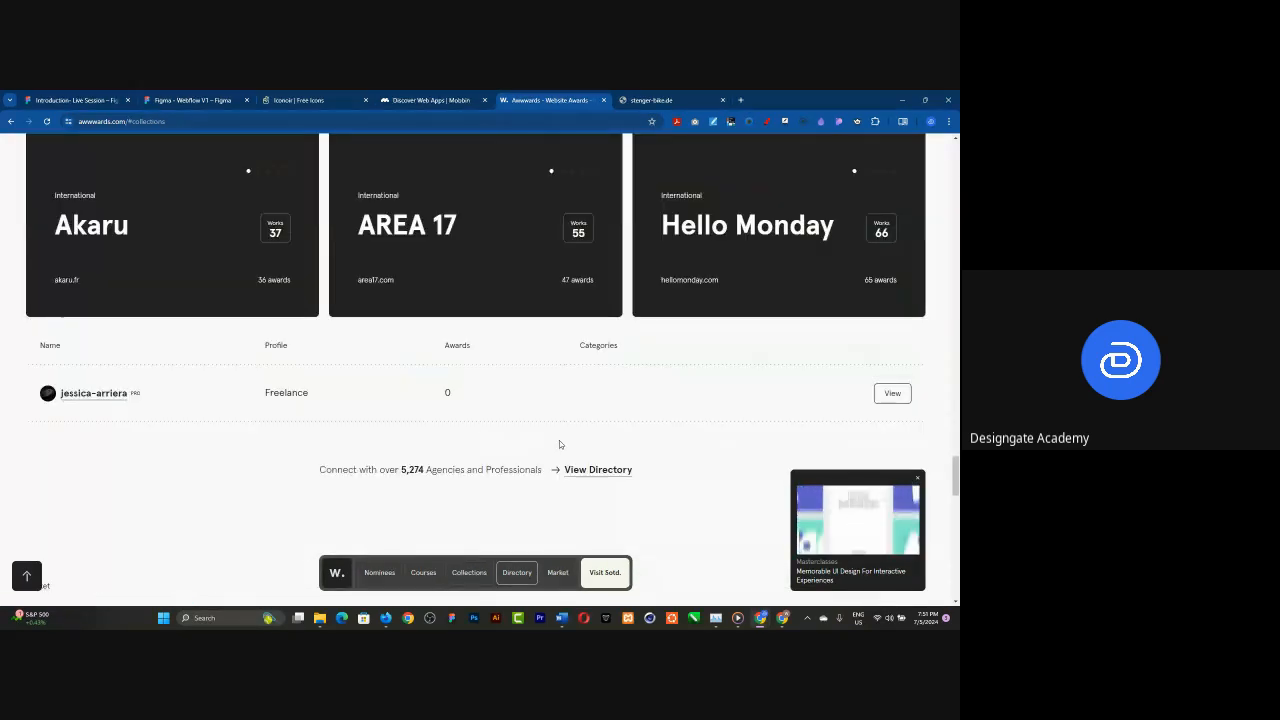
scroll(559, 440, down, 3)
scroll(559, 444, down, 3)
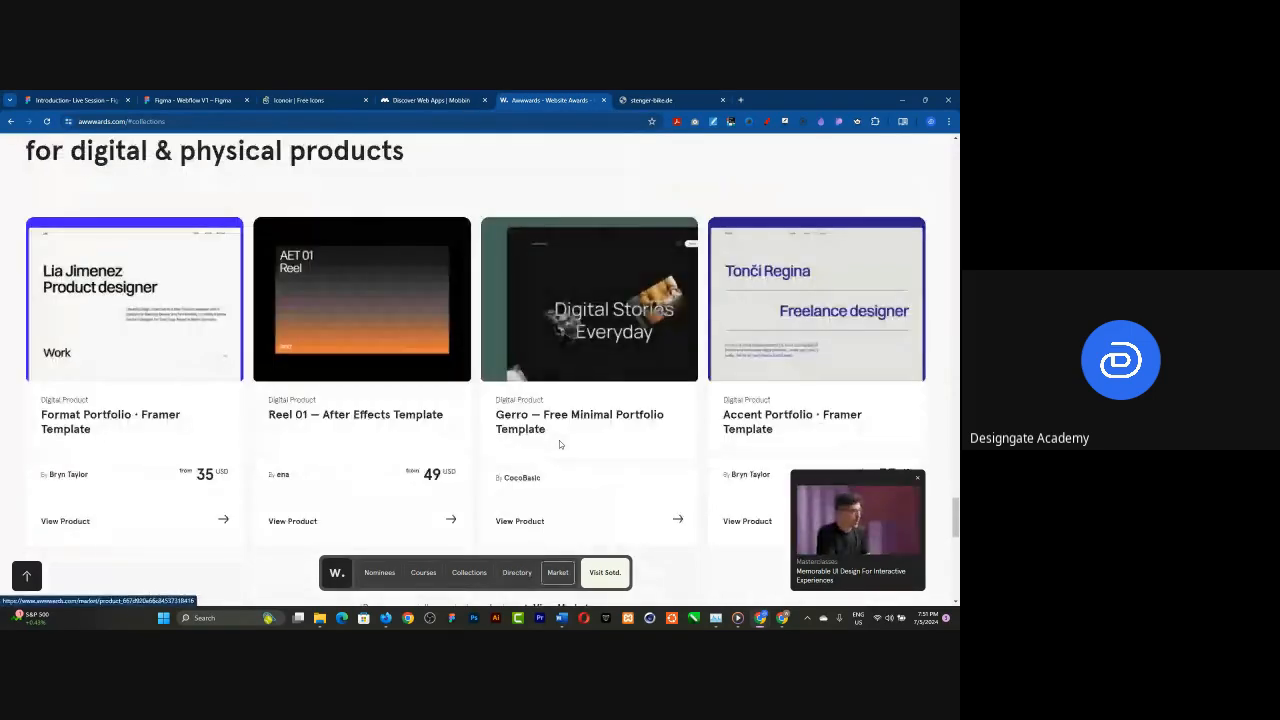
scroll(677, 421, down, 1)
scroll(677, 421, down, 5)
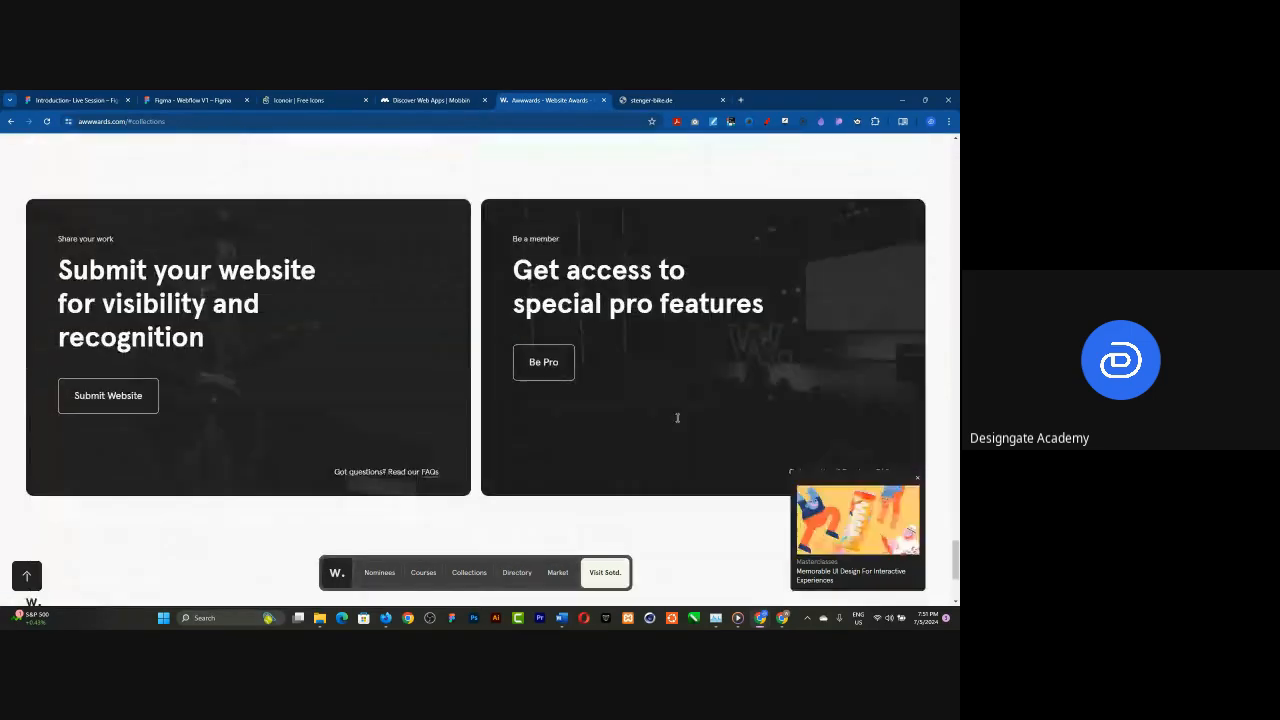
scroll(677, 421, down, 1)
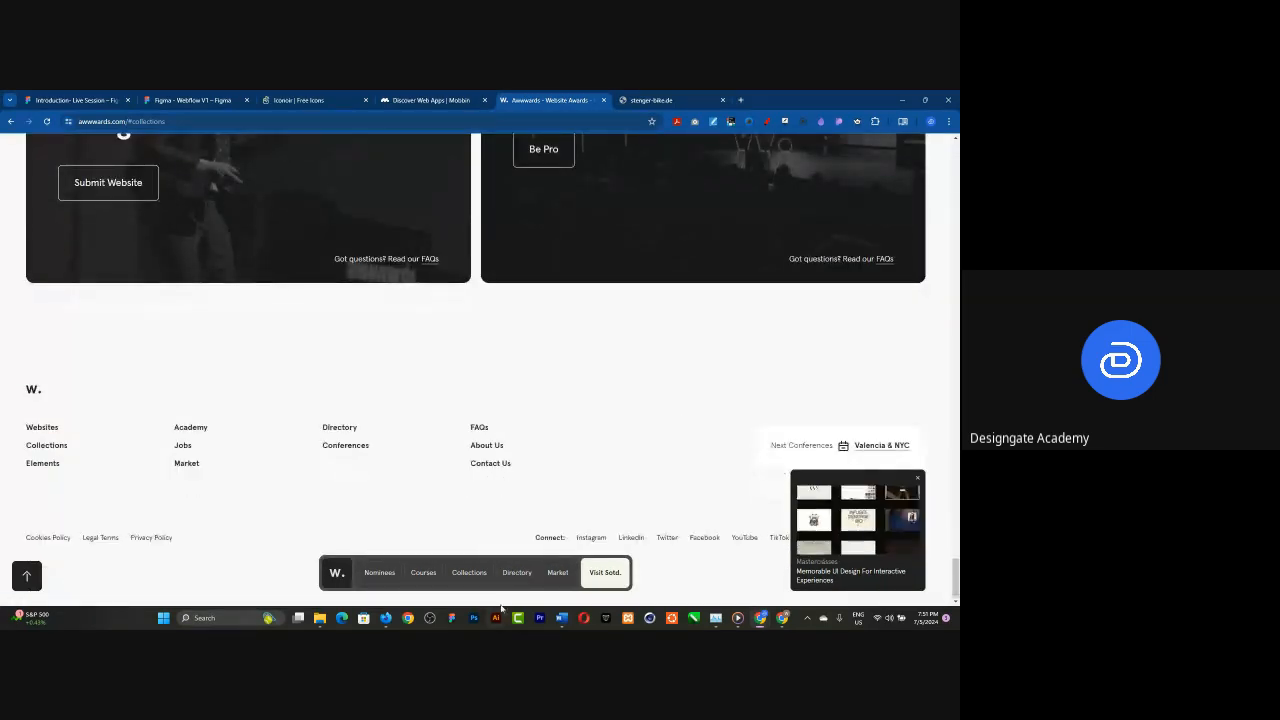
click(517, 572)
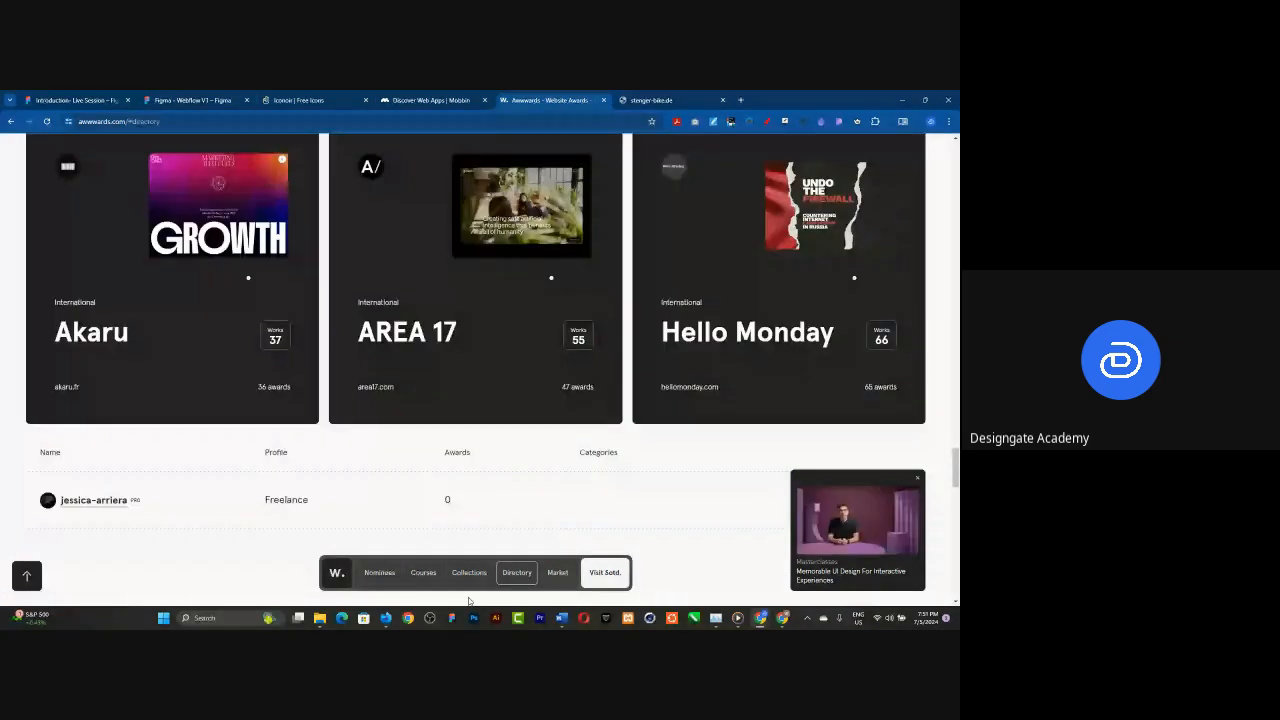
- Open the full Collections listing from the Awwwards home page's Collections section and dismiss the Google sign-in prompt
click(469, 572)
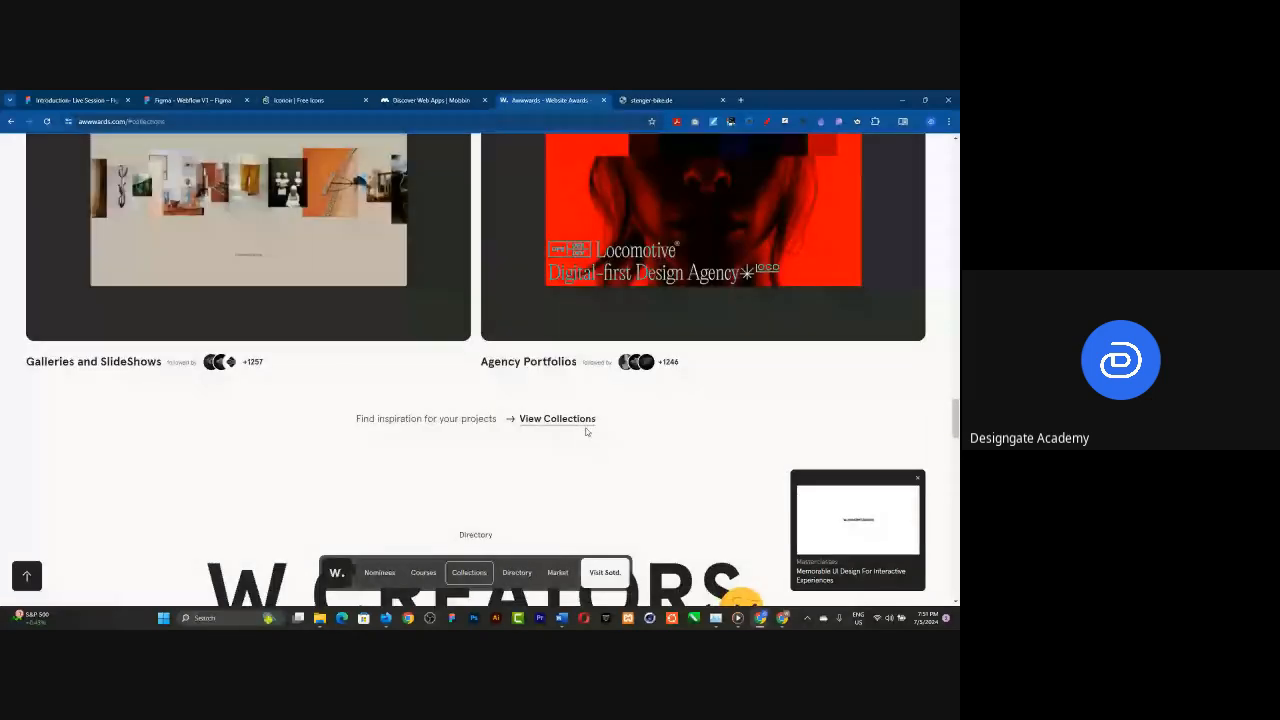
click(578, 419)
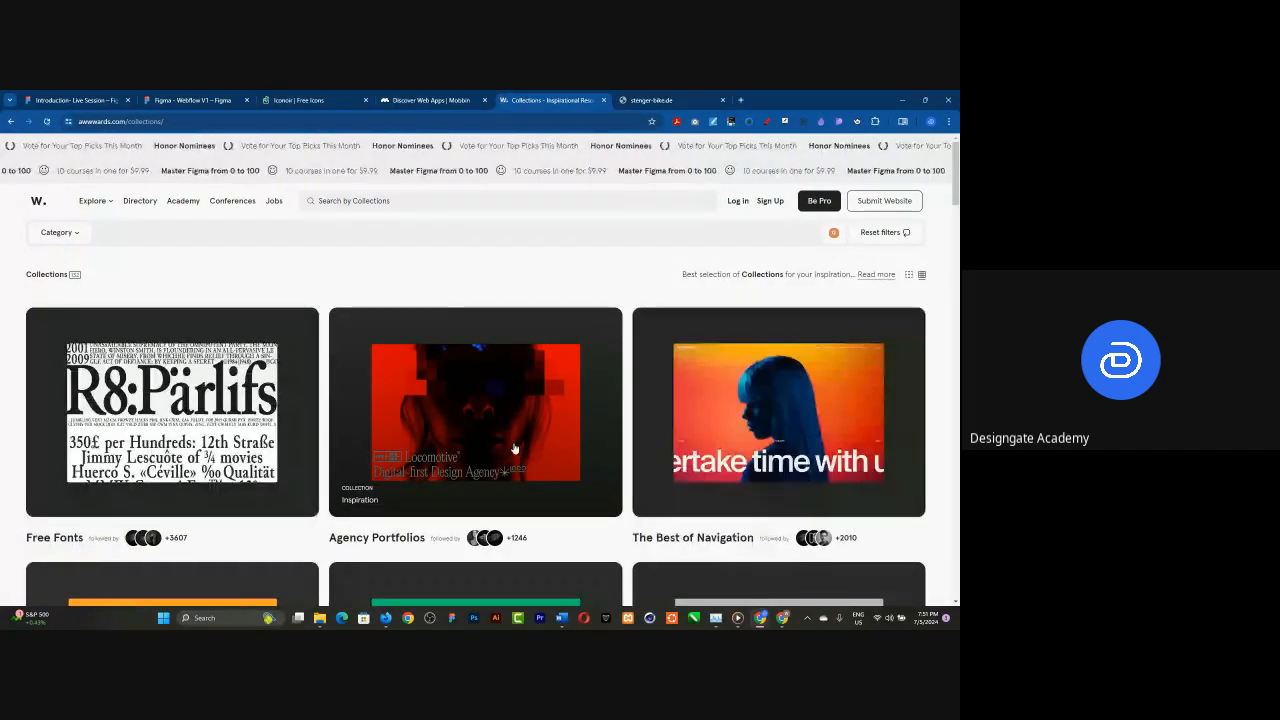
scroll(595, 433, down, 3)
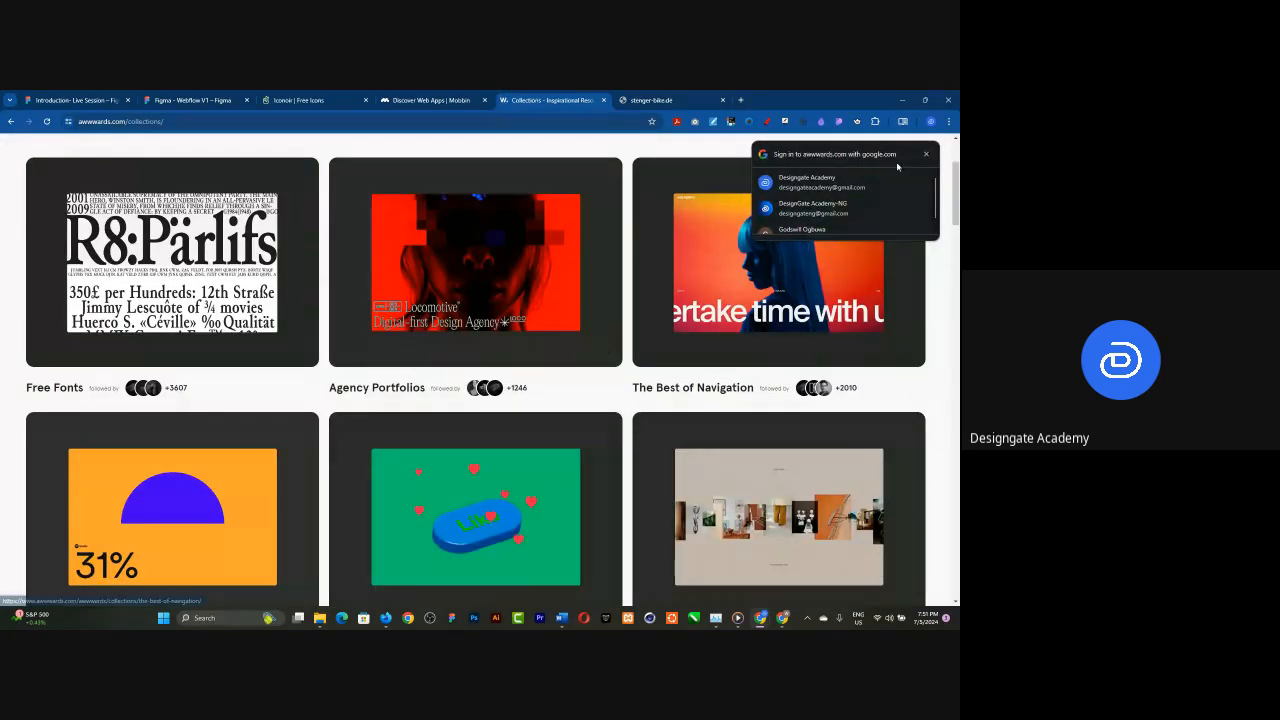
click(926, 155)
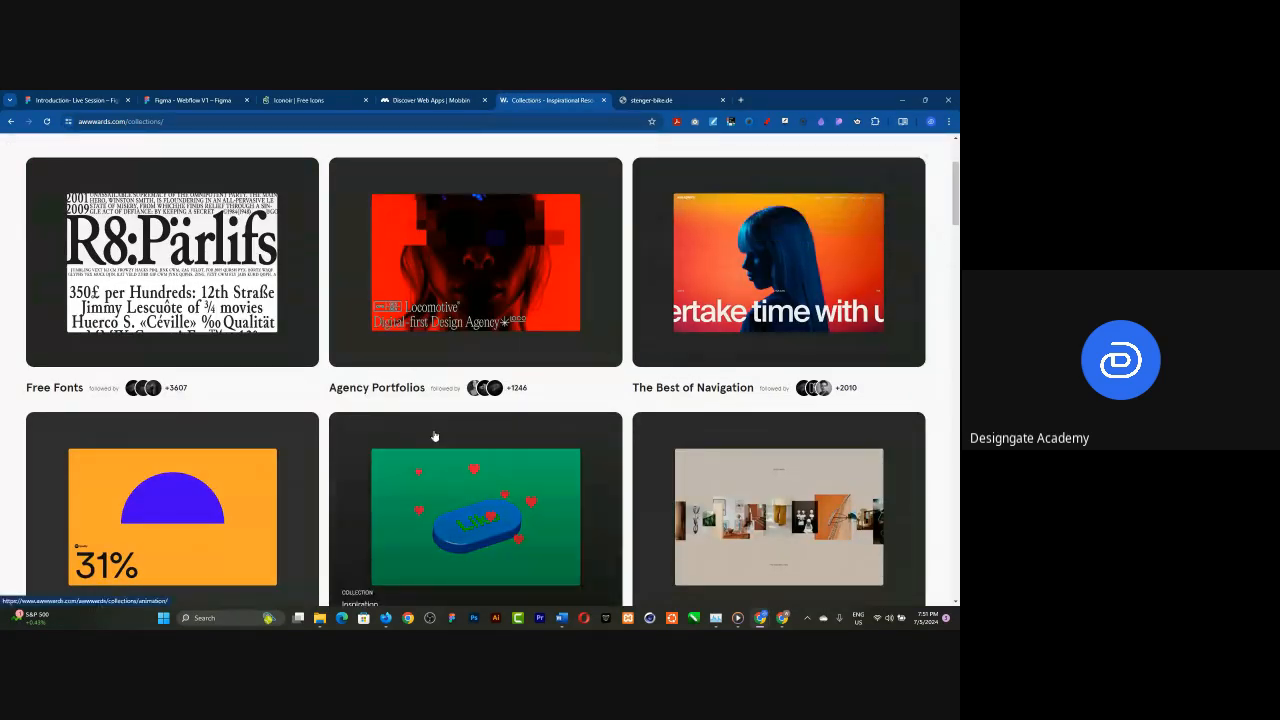
- Look through the Awwwards collections, from Free Fonts and Agency Portfolios down to Team & About Pages and Project Page
scroll(434, 436, down, 2)
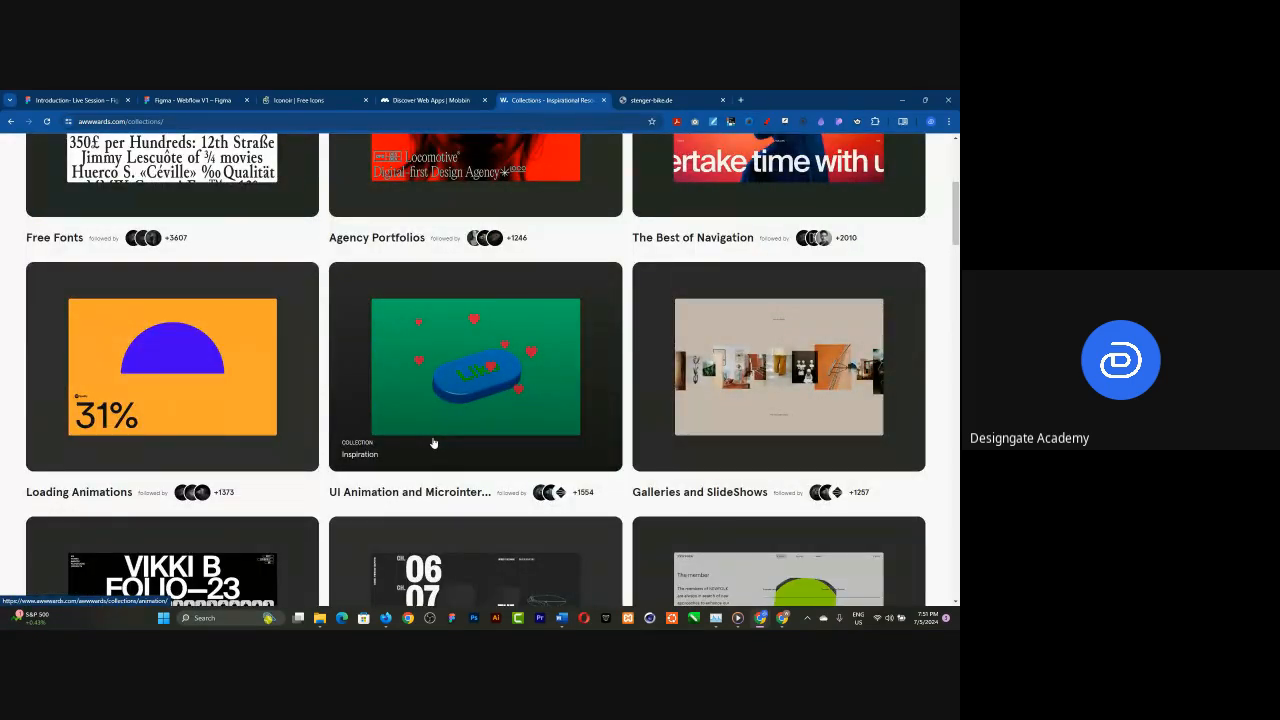
scroll(433, 442, up, 2)
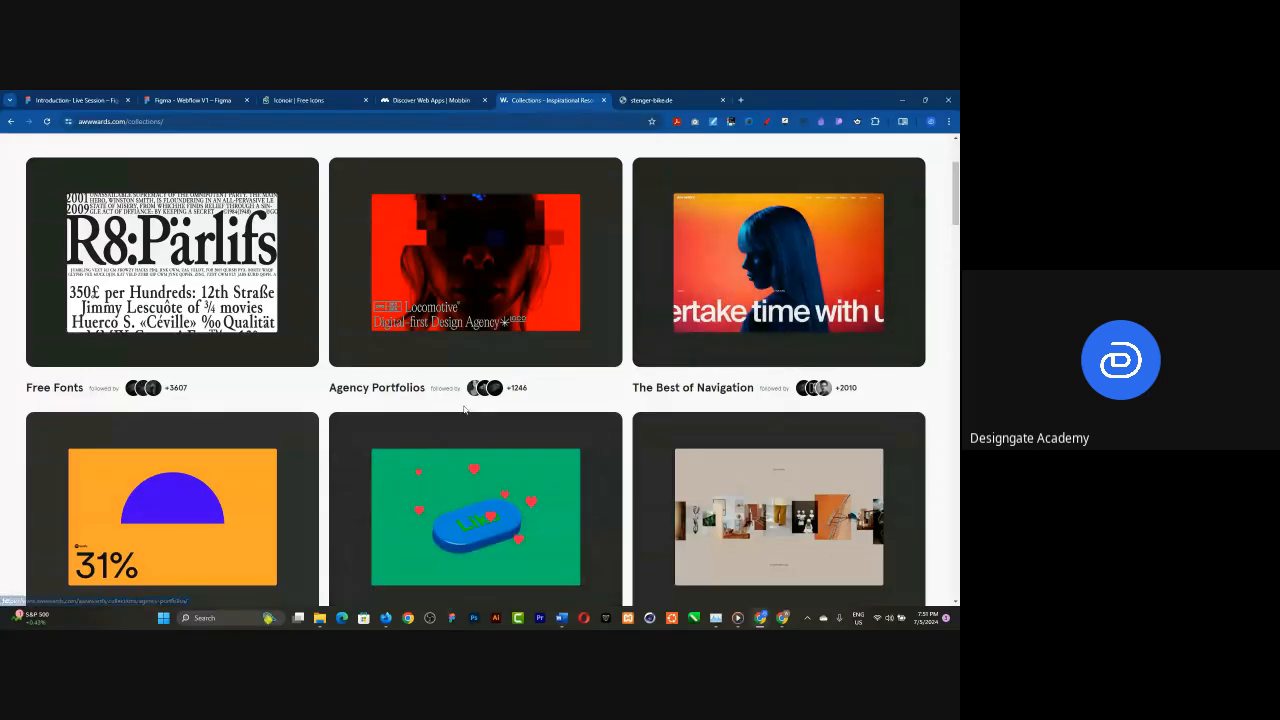
scroll(463, 409, down, 4)
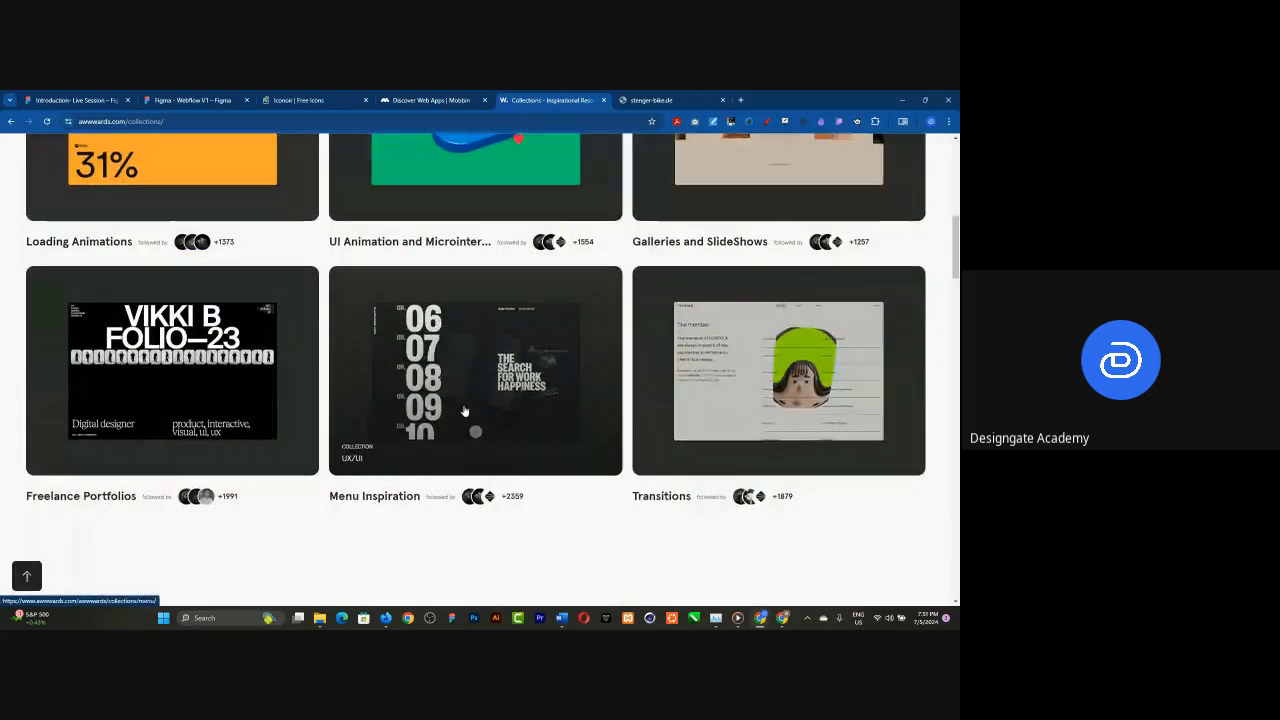
scroll(463, 409, down, 4)
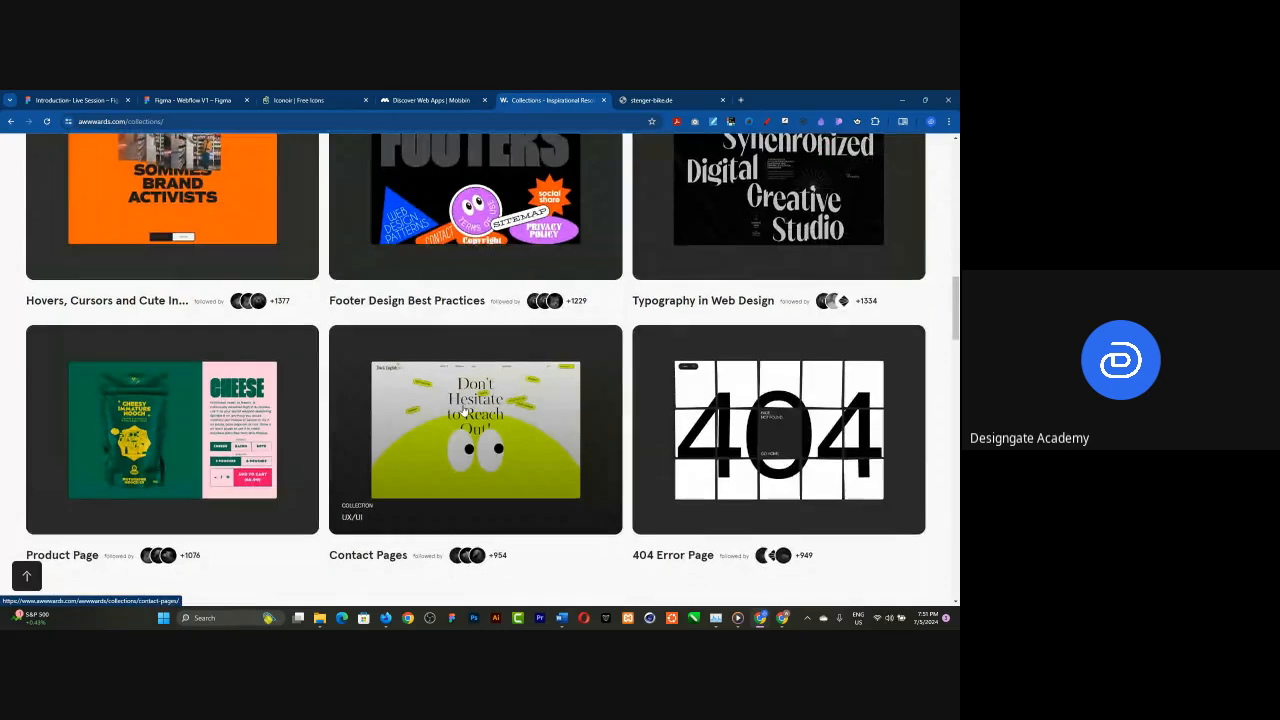
scroll(463, 409, down, 1)
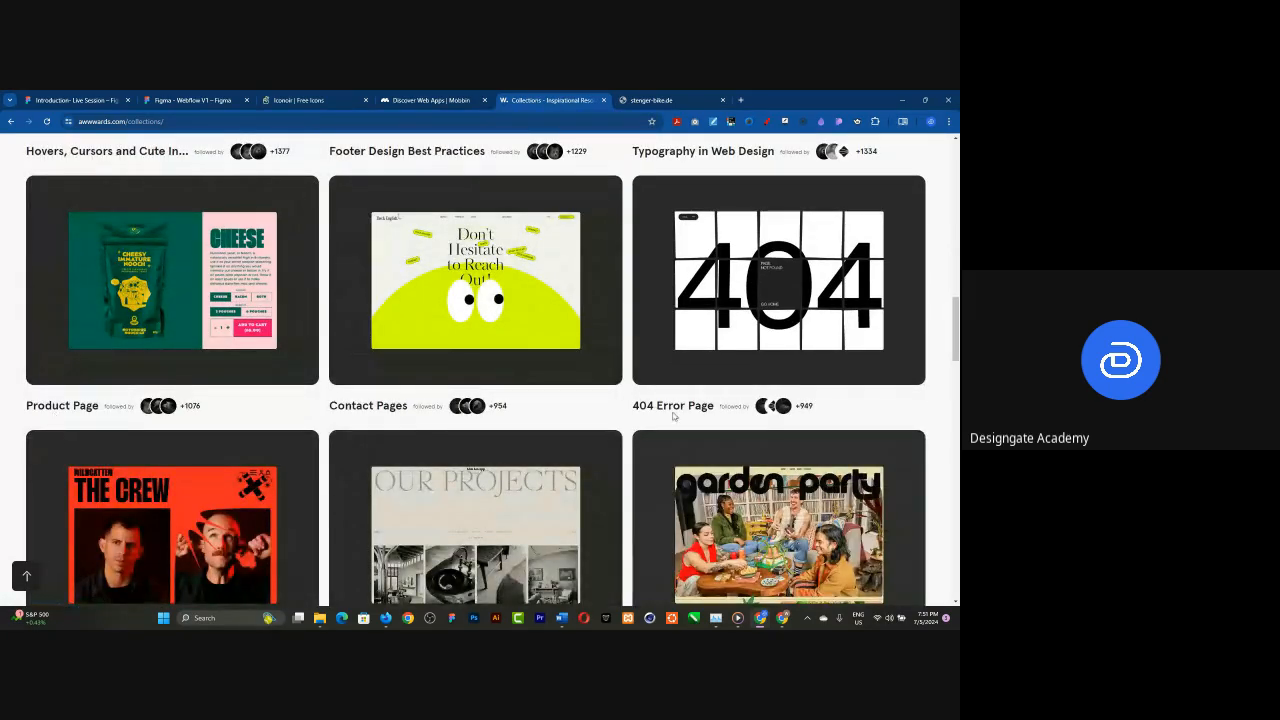
scroll(674, 416, up, 2)
scroll(665, 440, down, 1)
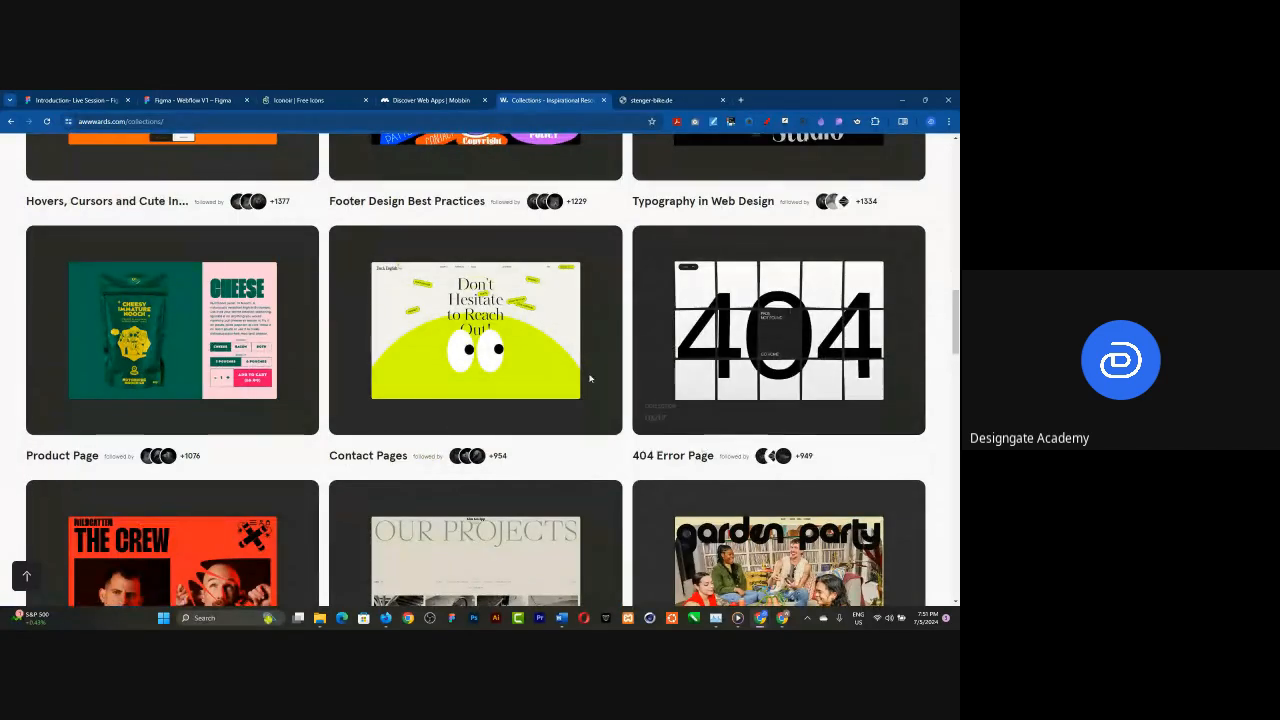
scroll(560, 380, up, 2)
scroll(400, 395, down, 3)
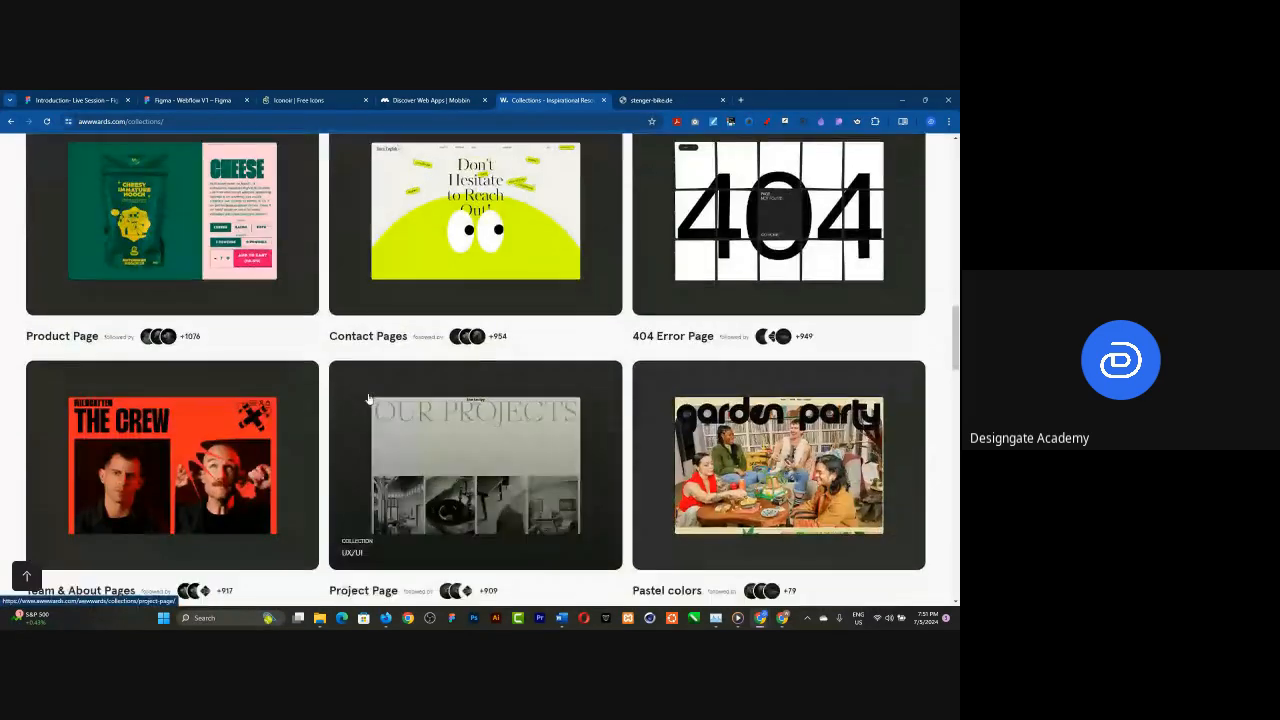
scroll(368, 399, down, 2)
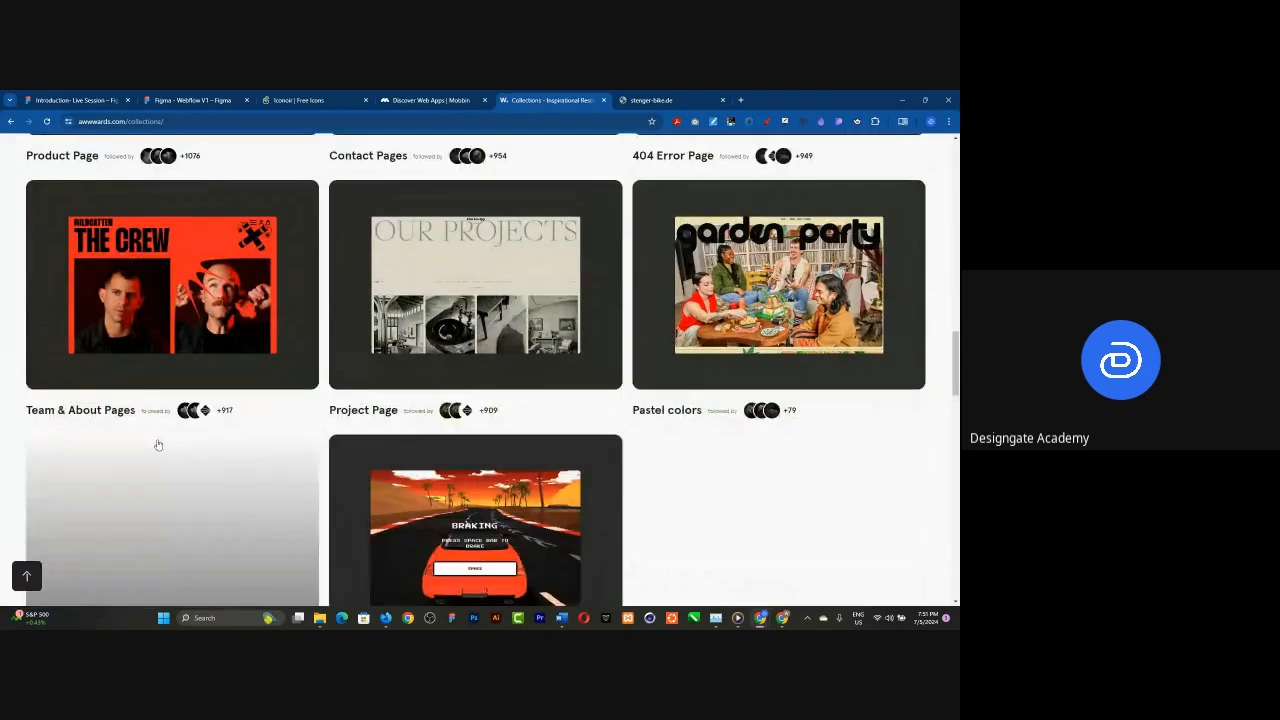
- Open the Team & About Pages collection in a new tab and place that tab directly after the Collections tab
right_click(183, 284)
click(242, 297)
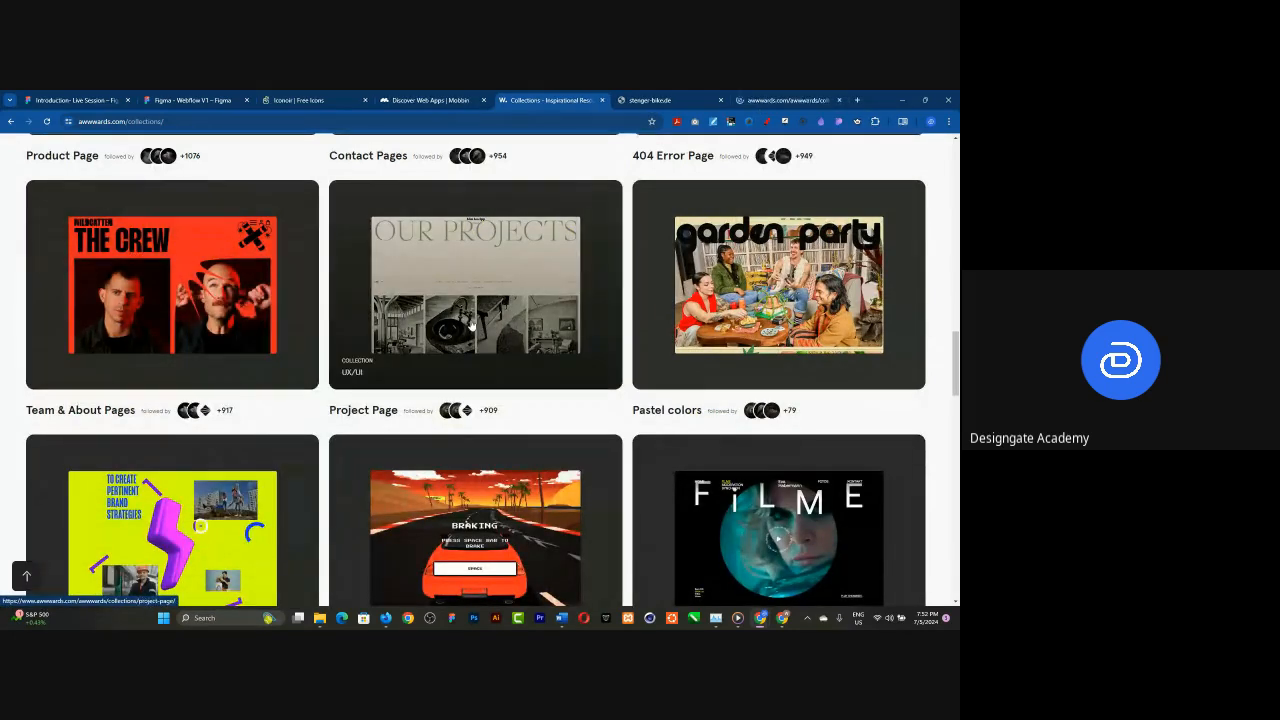
scroll(580, 335, down, 2)
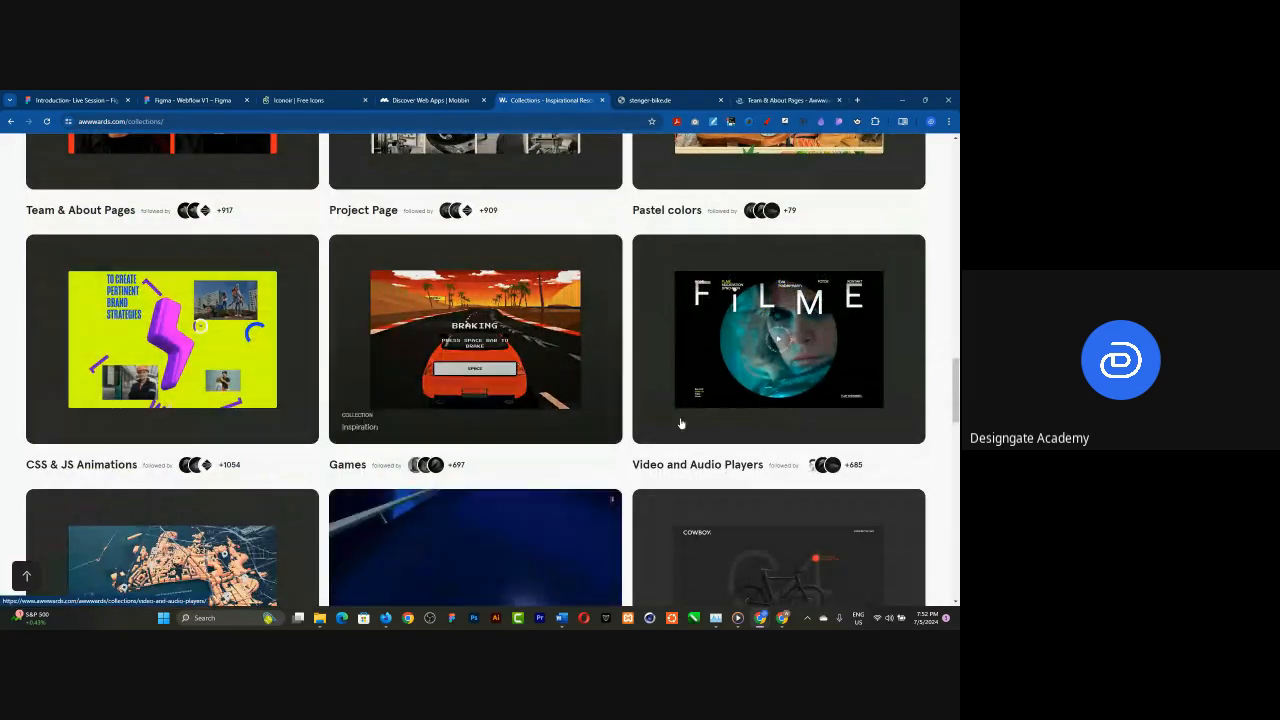
scroll(680, 410, down, 2)
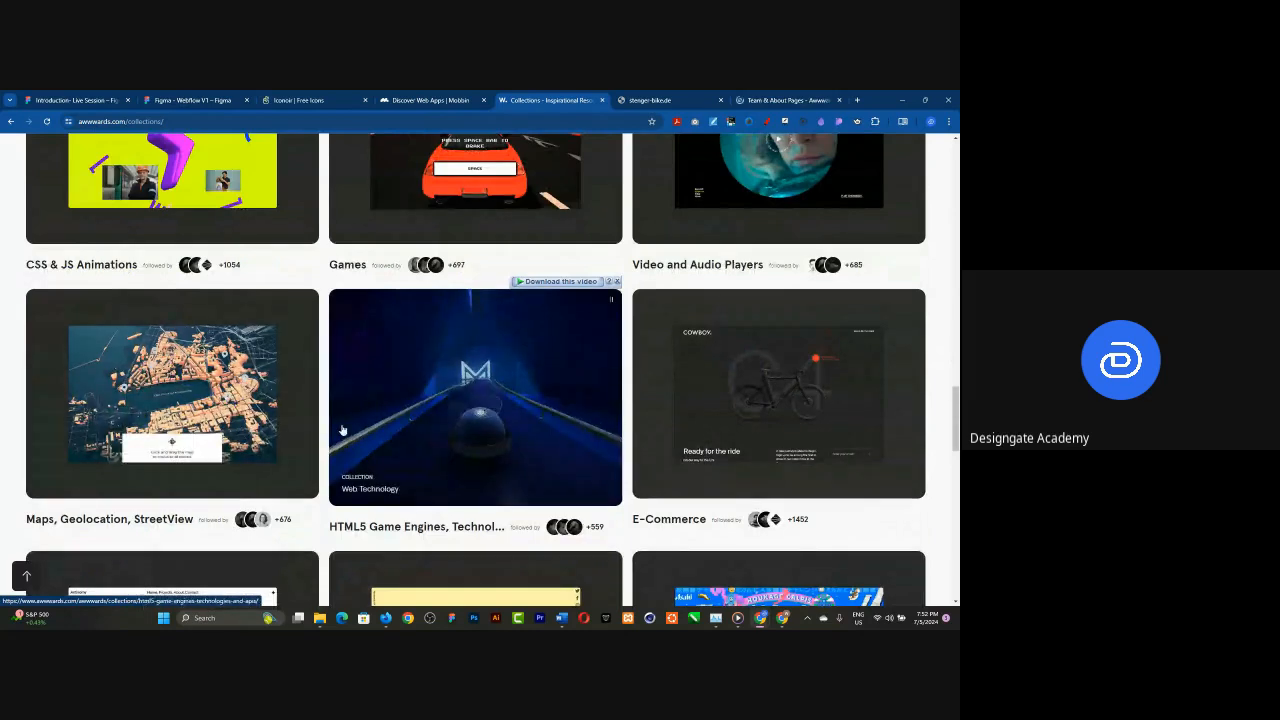
click(768, 100)
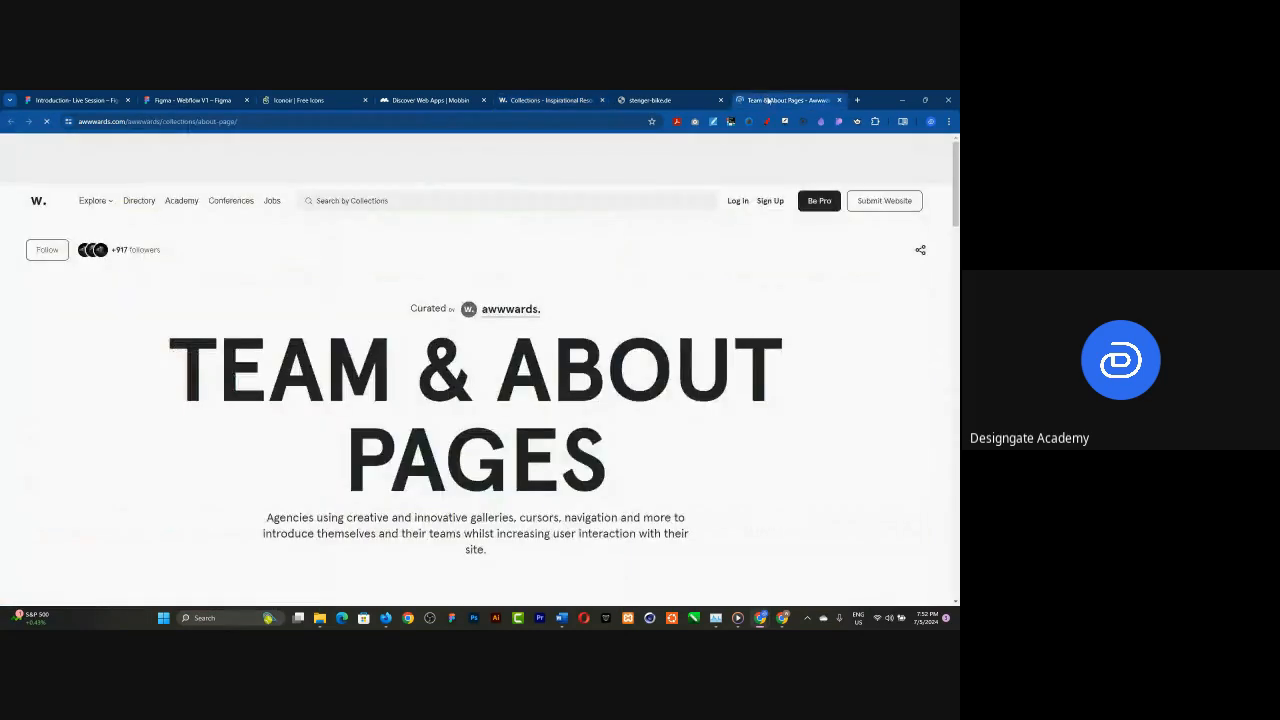
drag(768, 100, 680, 103)
- Browse the Team & About Pages collection and open the website behind the "The Team" team page example in a separate tab
scroll(494, 291, down, 8)
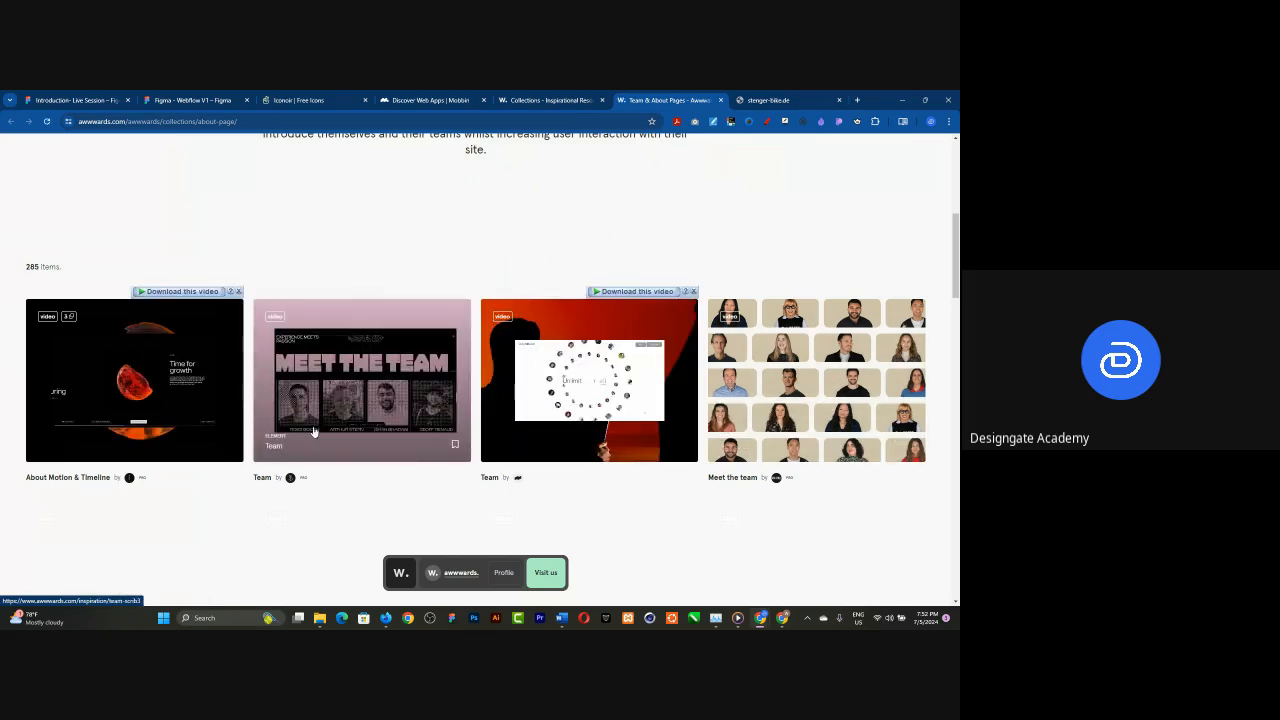
scroll(375, 425, down, 1)
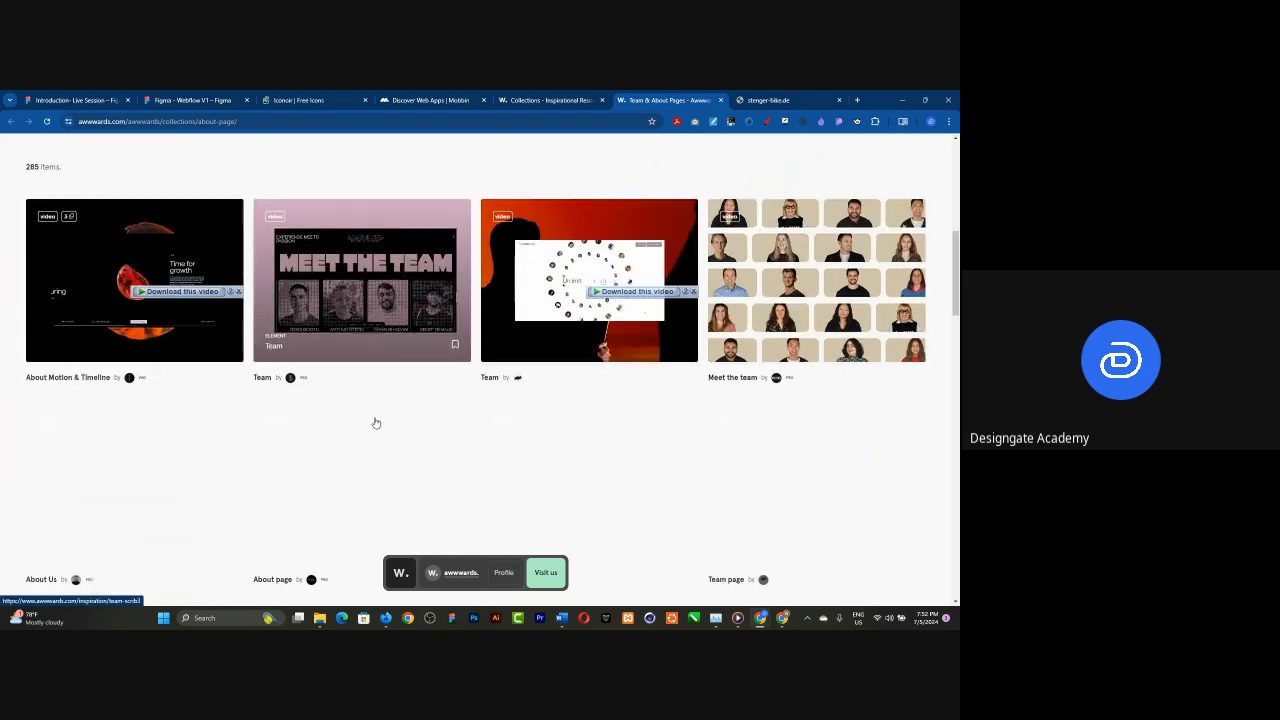
scroll(320, 432, down, 1)
scroll(320, 432, down, 1)
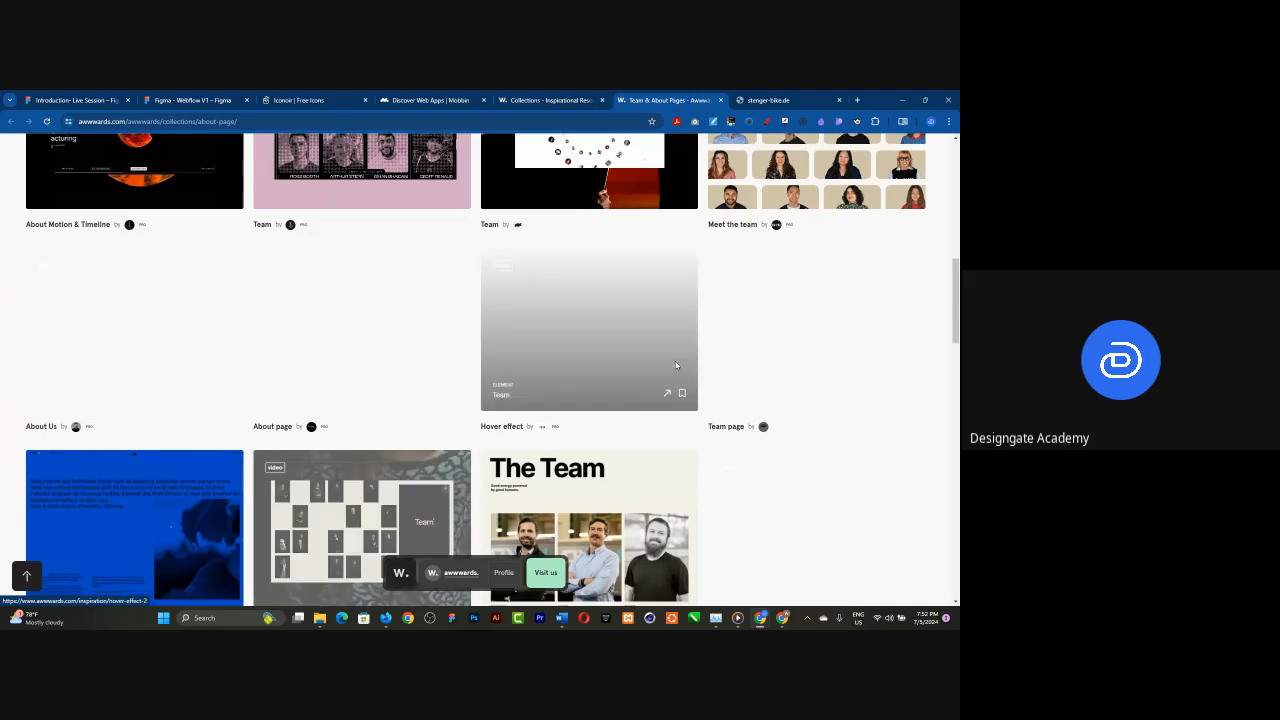
scroll(699, 384, down, 2)
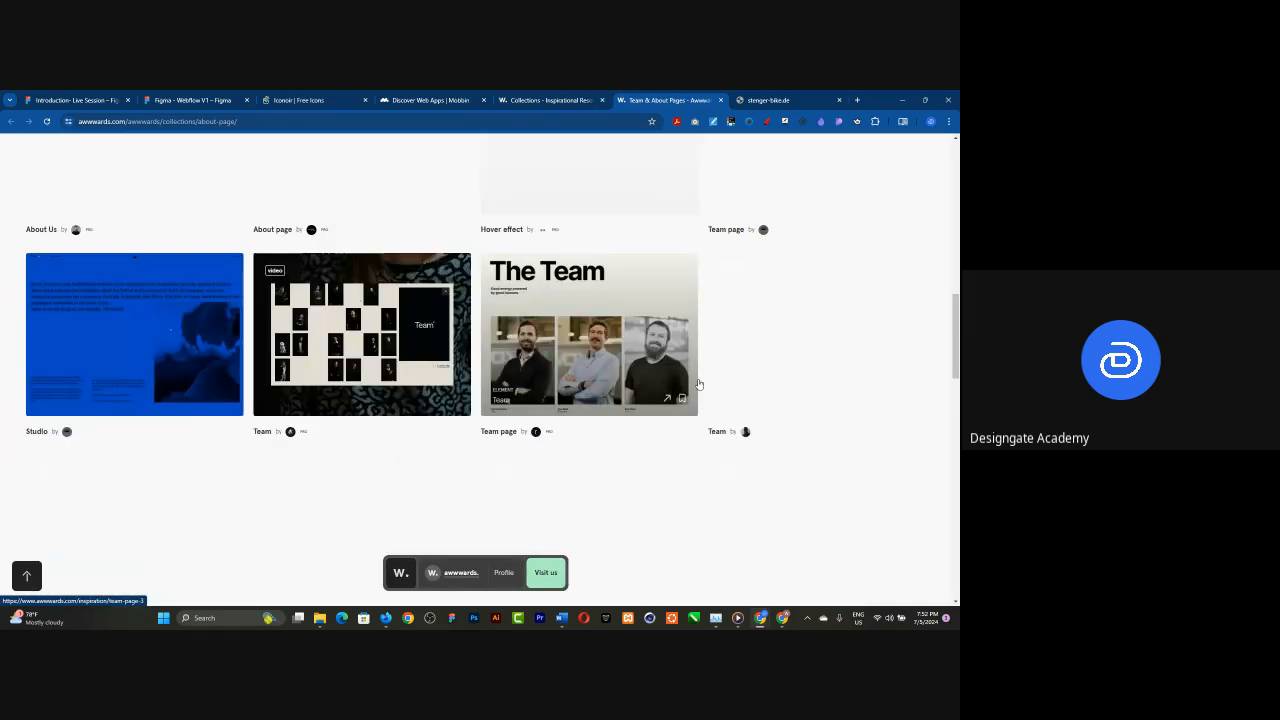
click(666, 400)
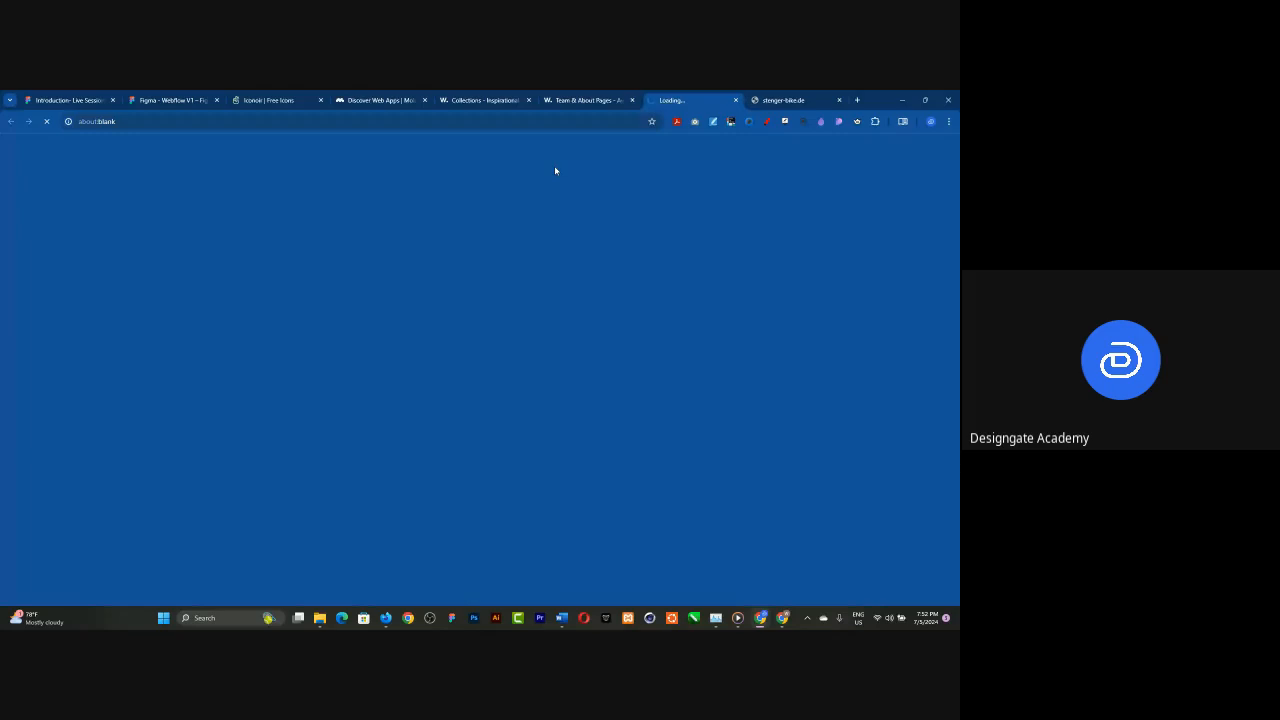
click(577, 101)
scroll(562, 324, down, 3)
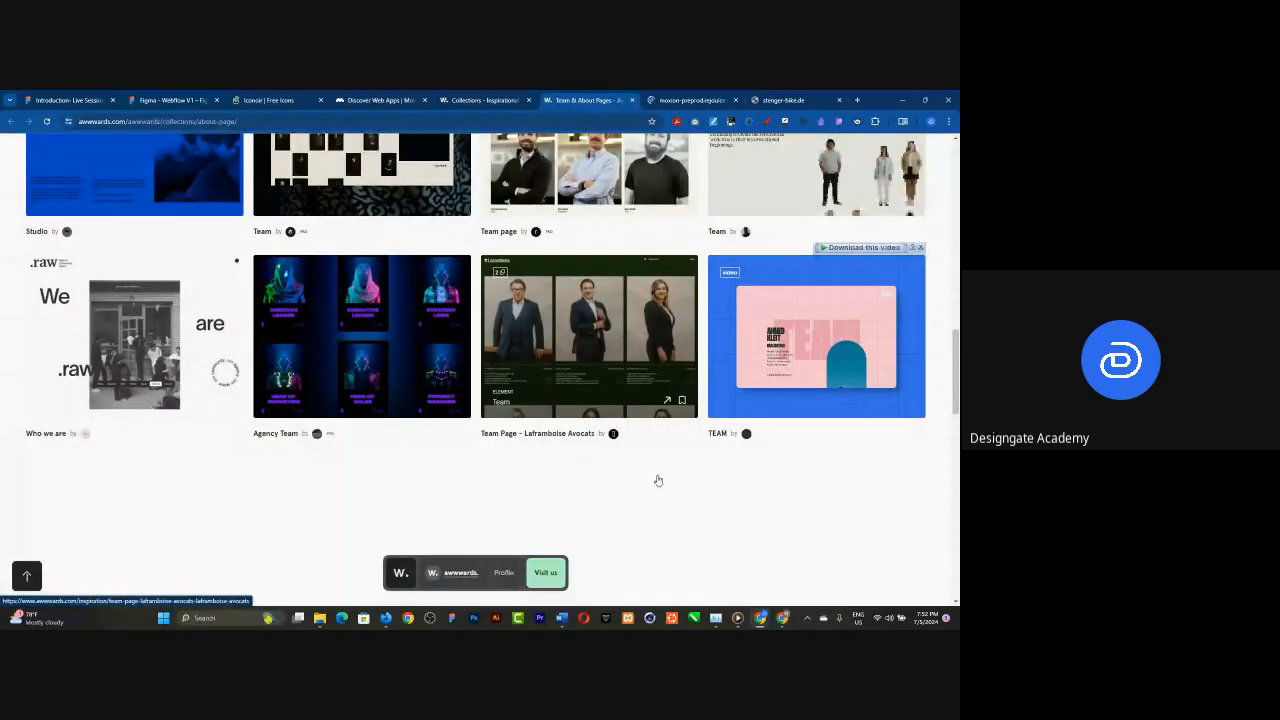
- Switch to the Moxion Power website and look through its home page down to the contact section
click(680, 100)
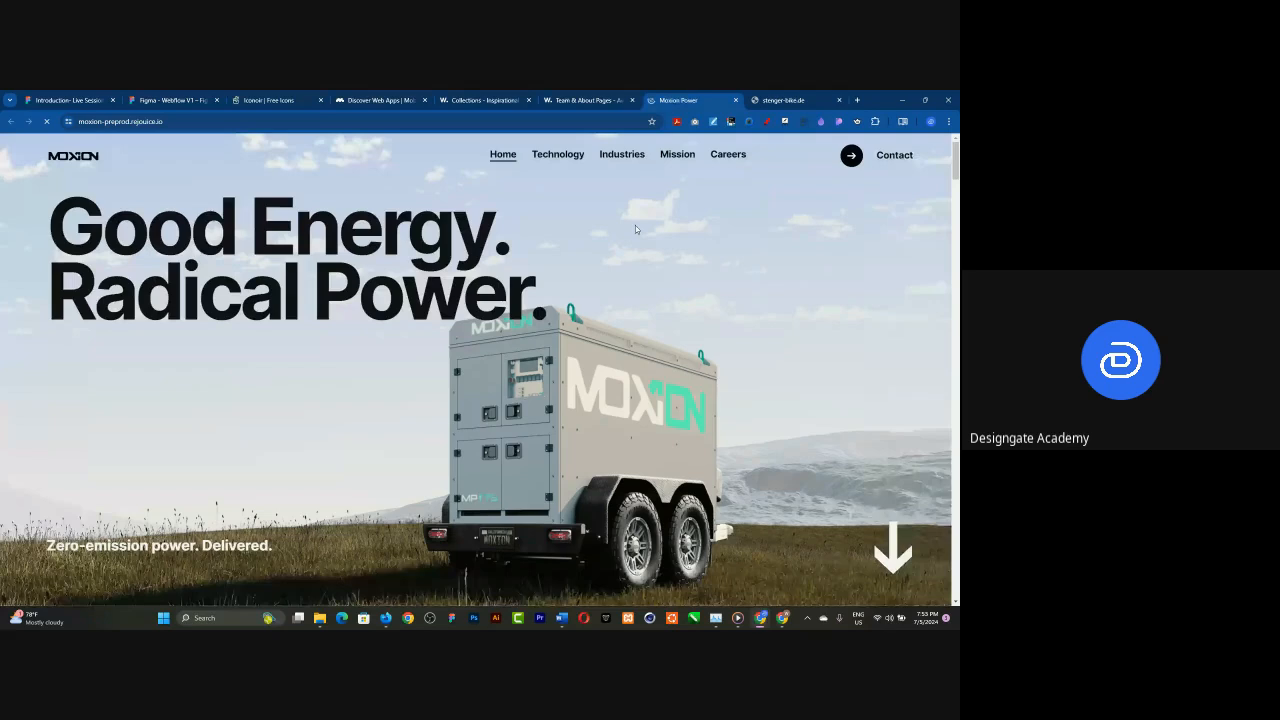
scroll(635, 228, down, 5)
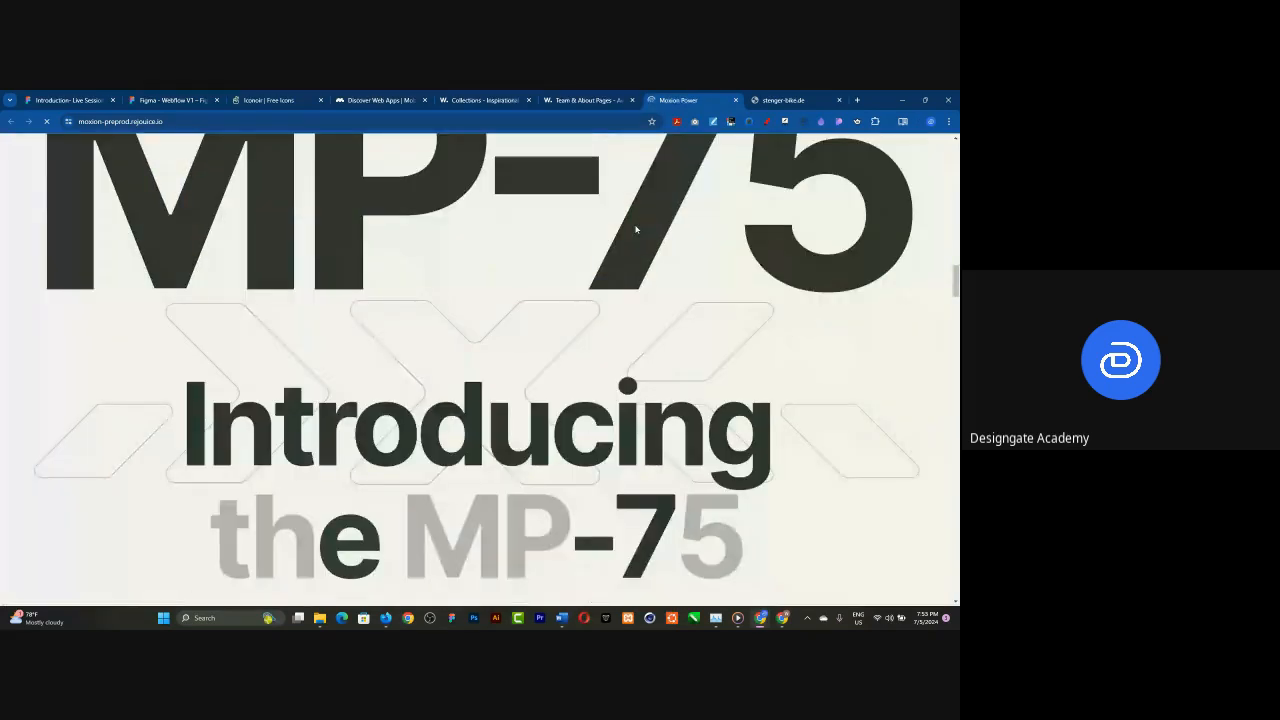
scroll(635, 229, down, 3)
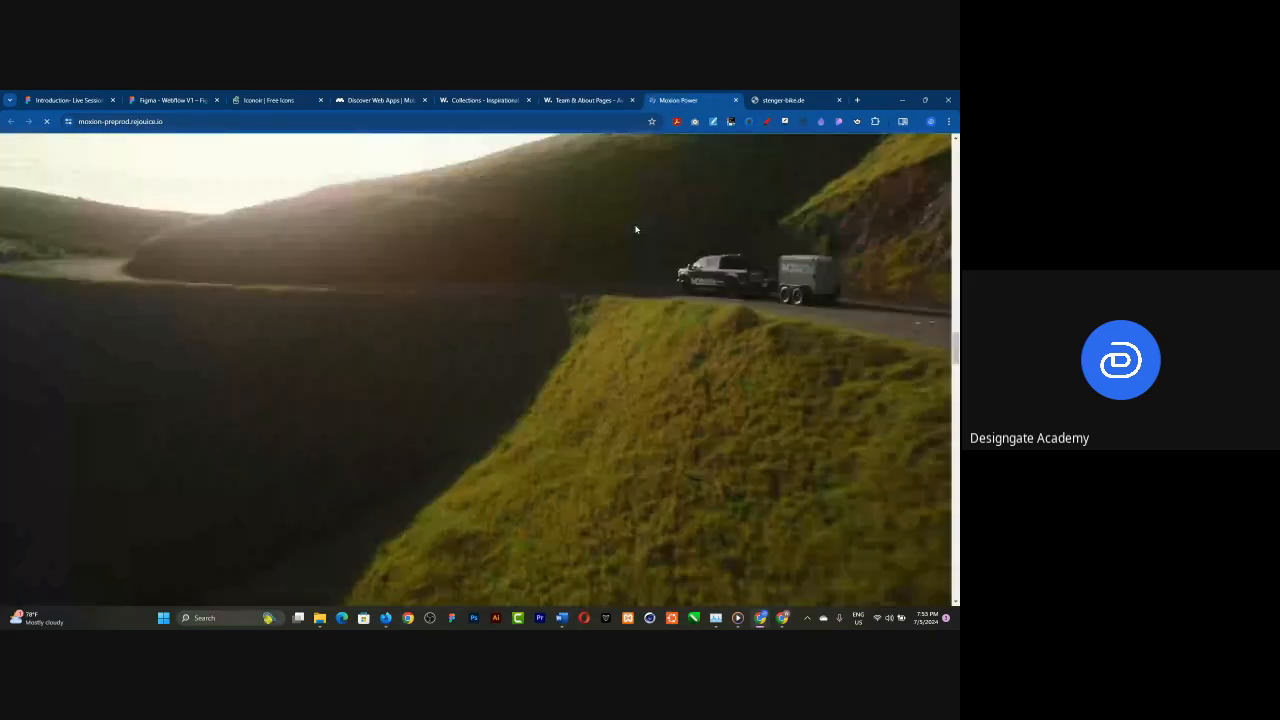
scroll(635, 229, down, 5)
scroll(635, 229, down, 5)
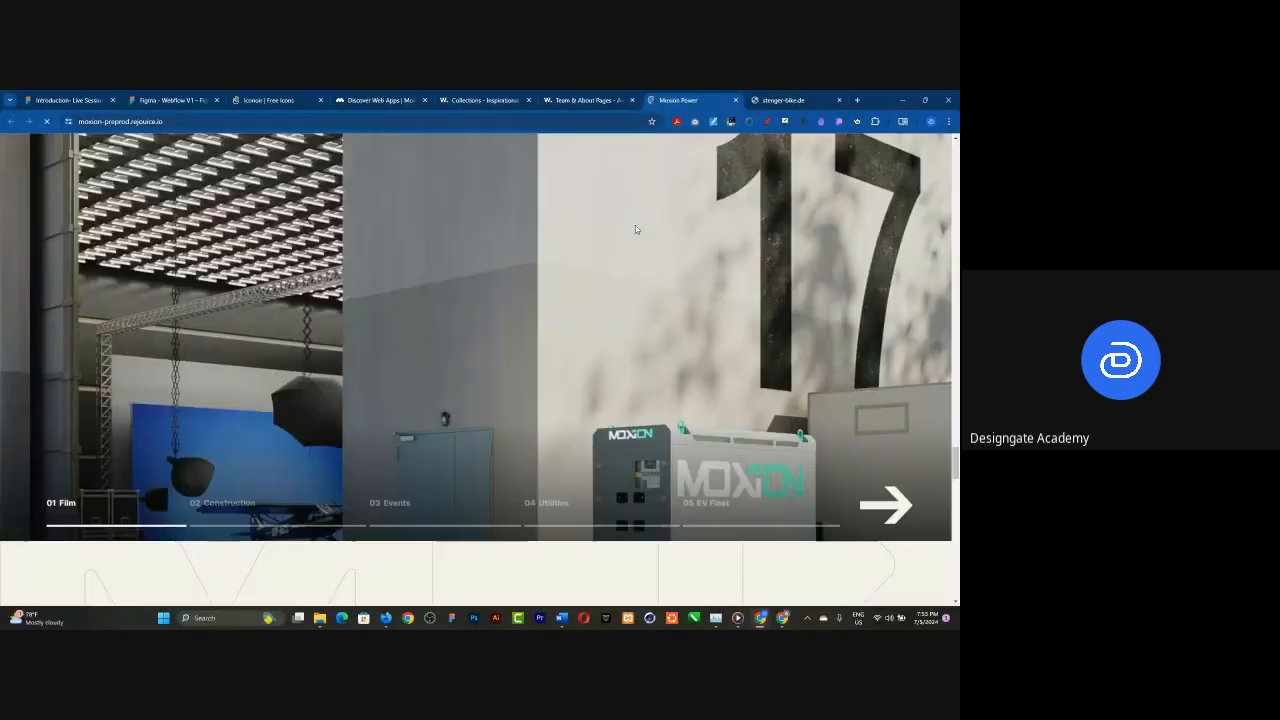
scroll(635, 229, down, 10)
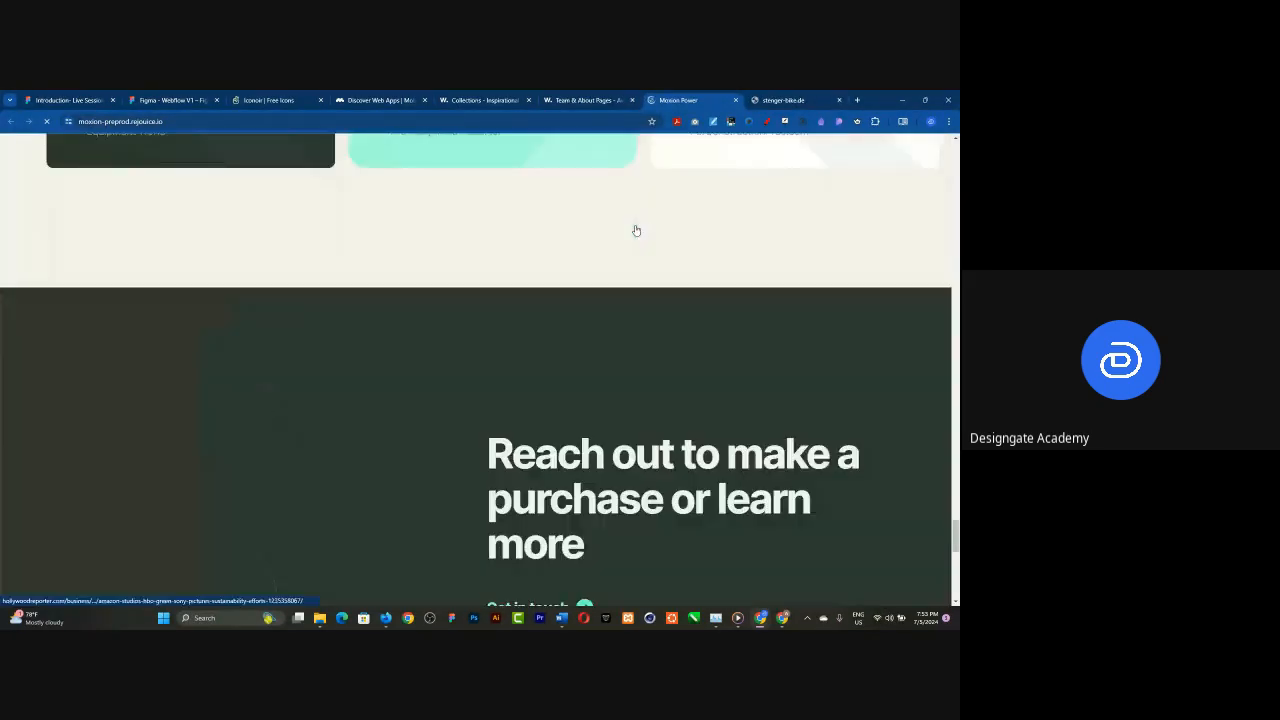
scroll(636, 231, down, 1)
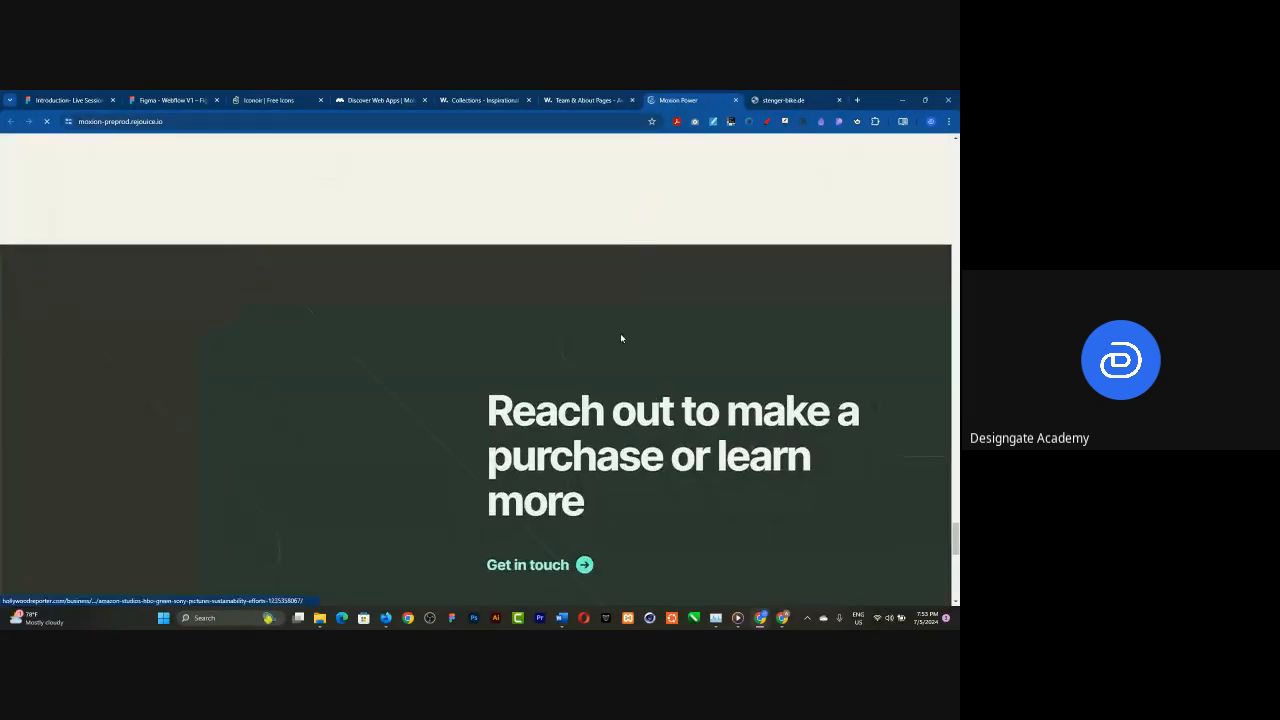
- Go to the Mission page of the Moxion website and examine the layout and hover effects of The Team section
scroll(621, 338, down, 5)
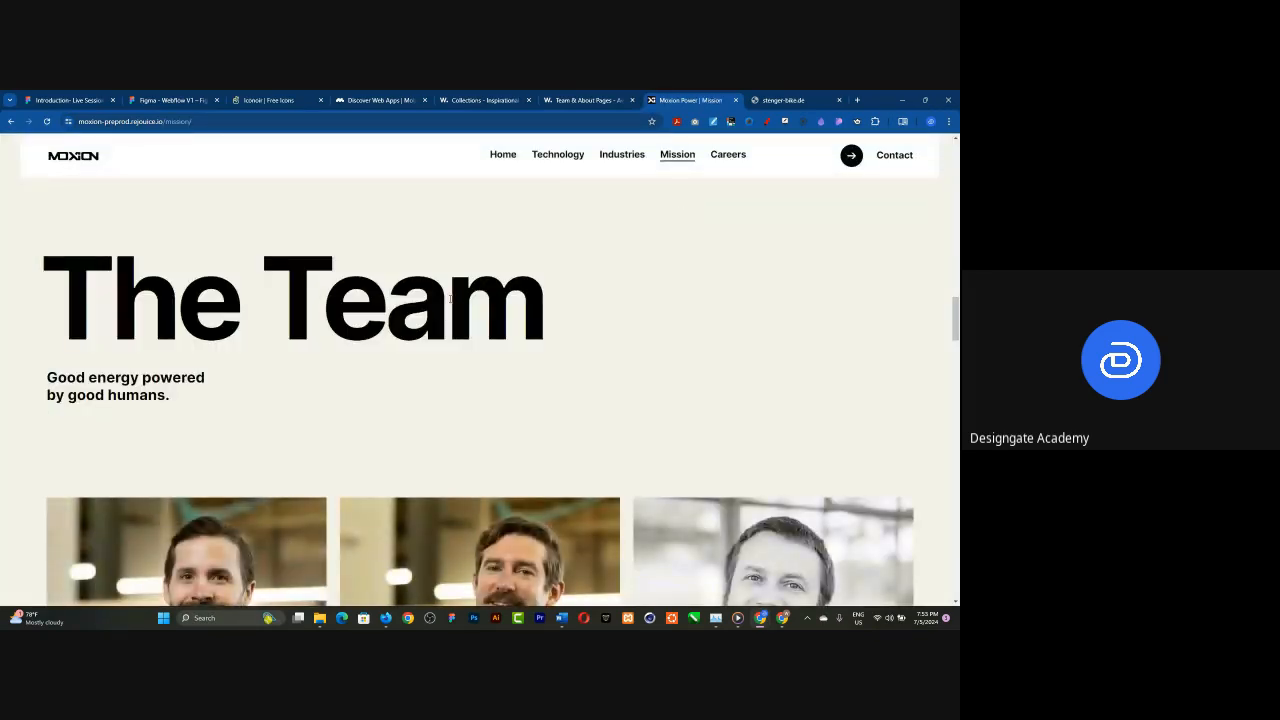
scroll(278, 284, down, 5)
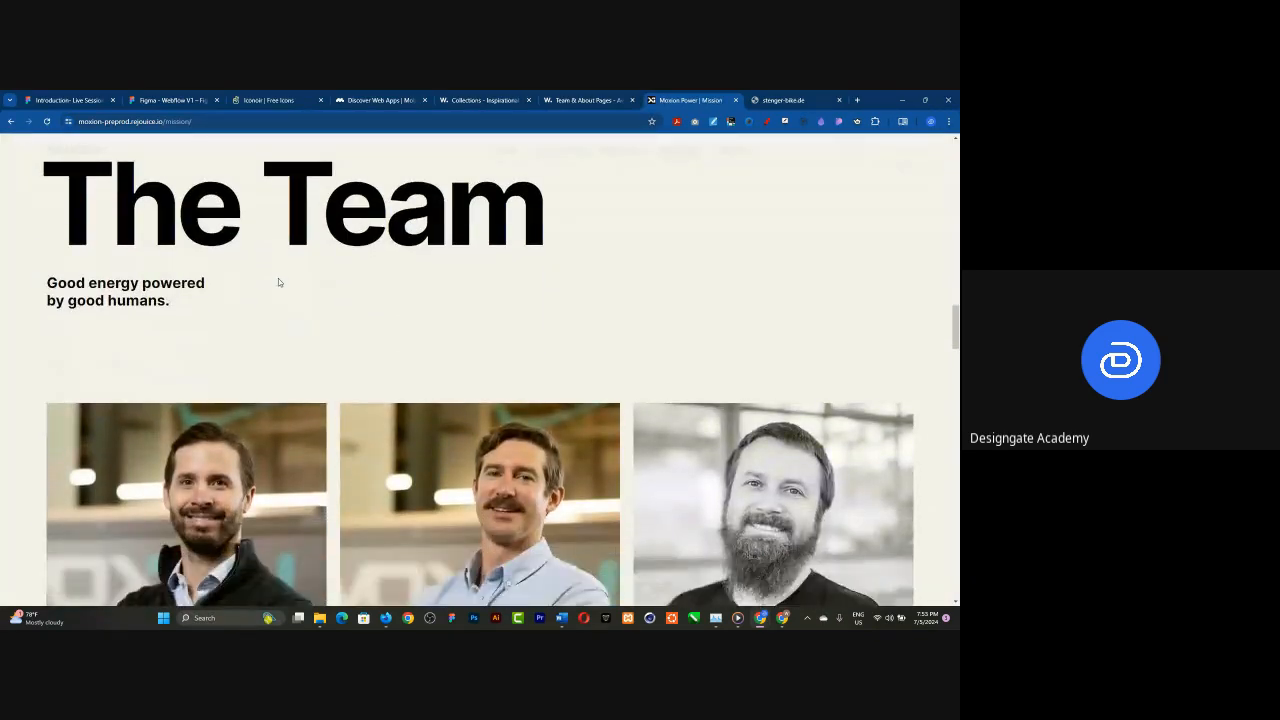
scroll(278, 284, down, 1)
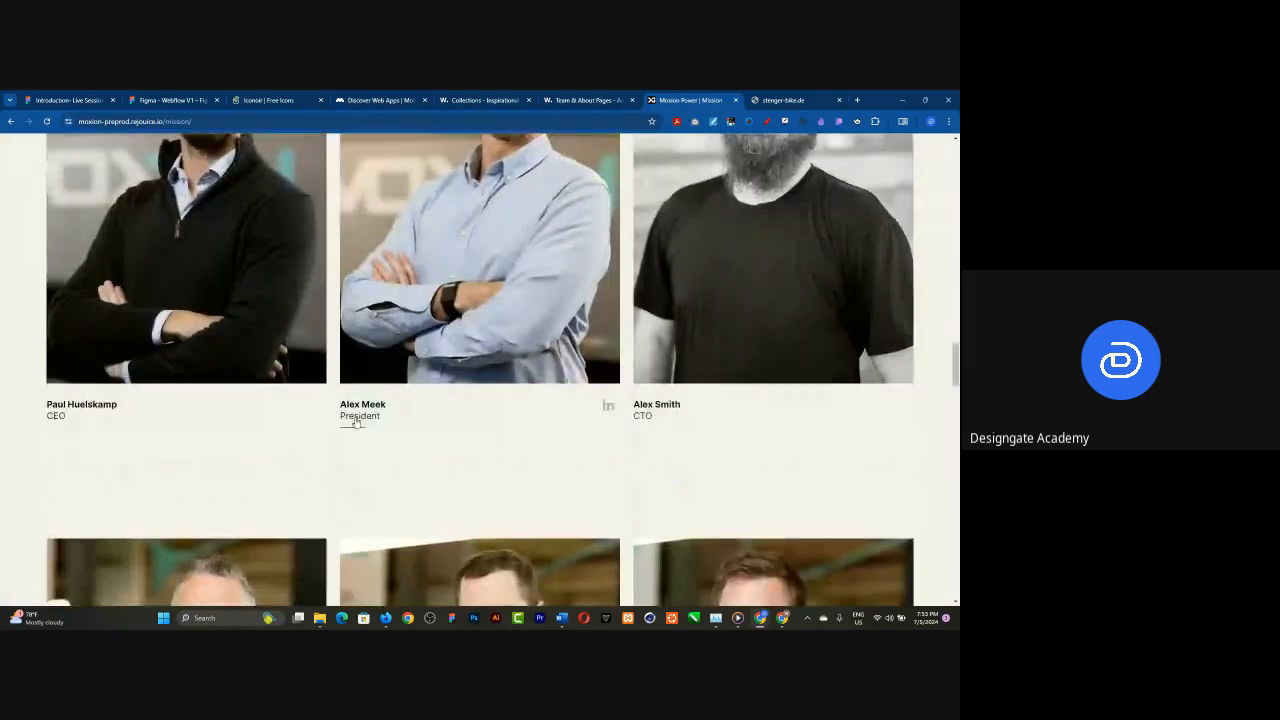
scroll(384, 509, up, 1)
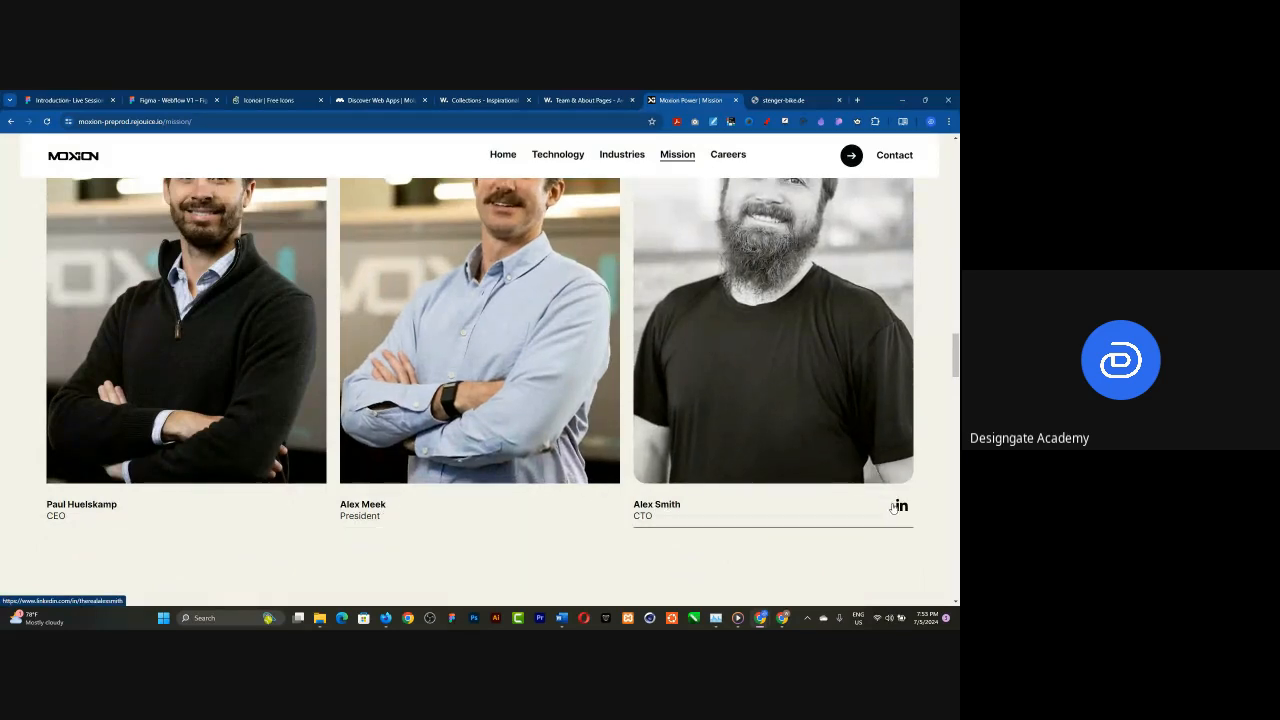
scroll(194, 410, up, 2)
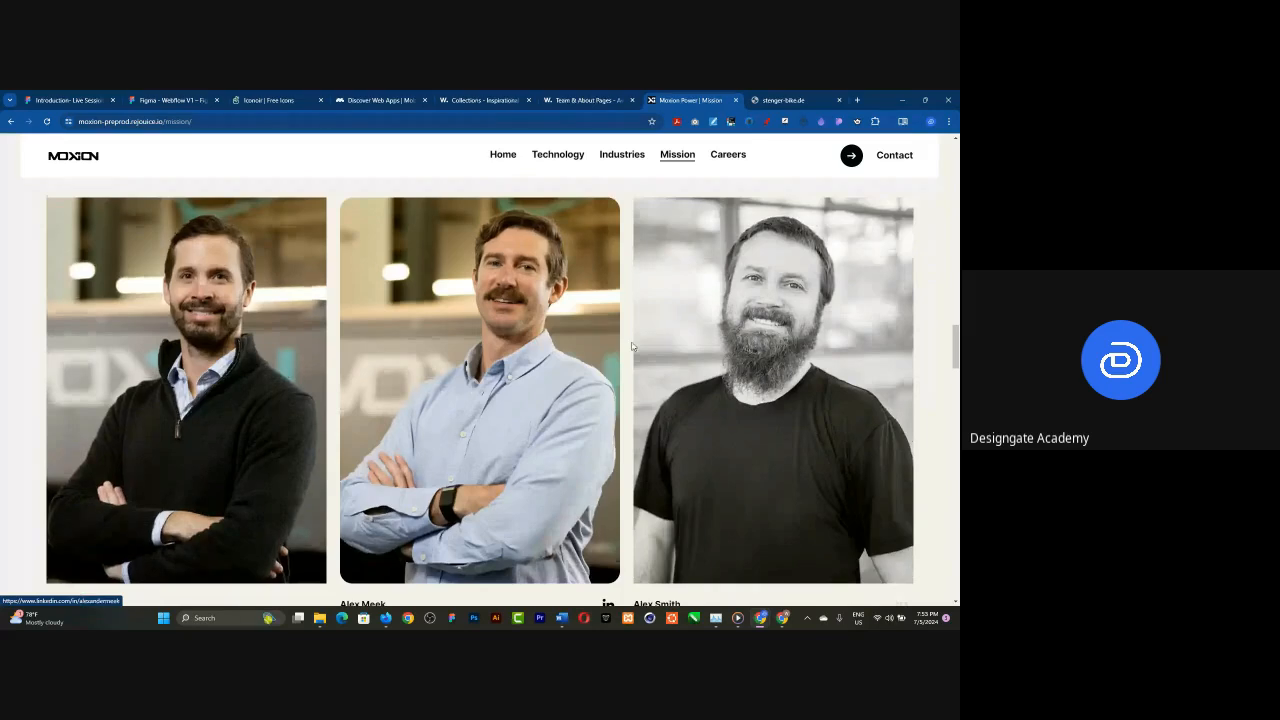
scroll(117, 348, up, 1)
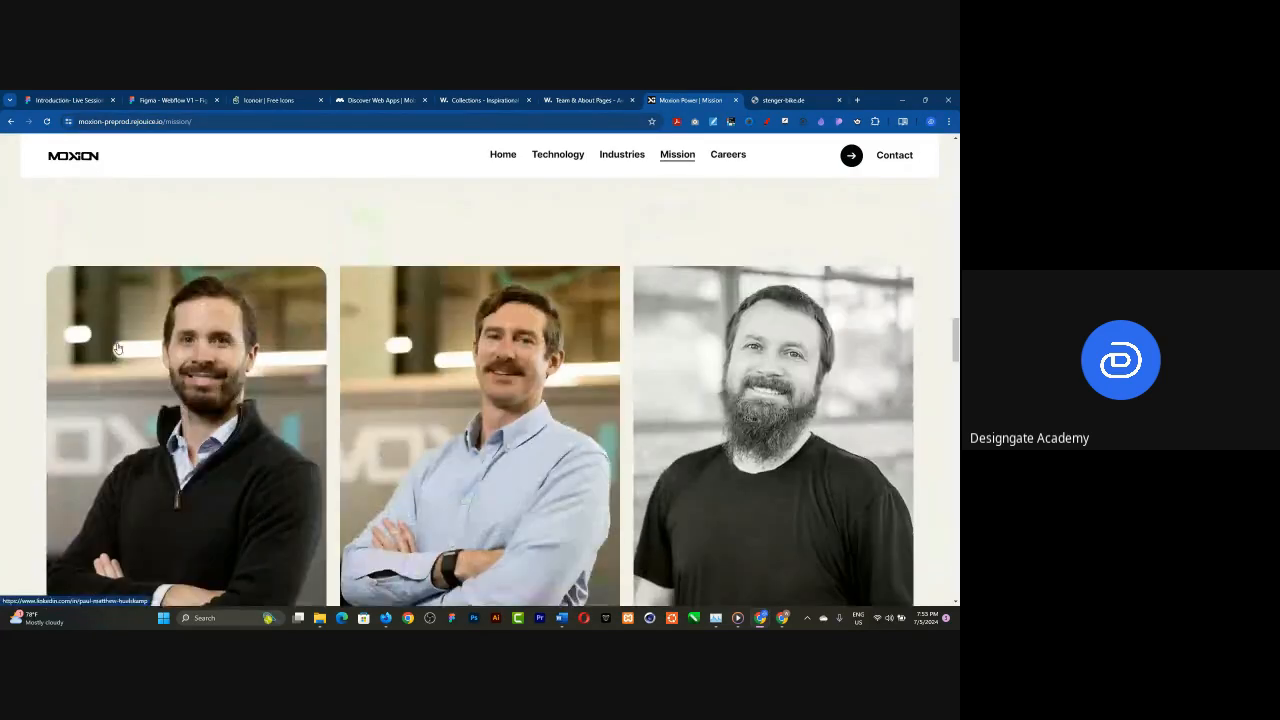
scroll(117, 348, up, 4)
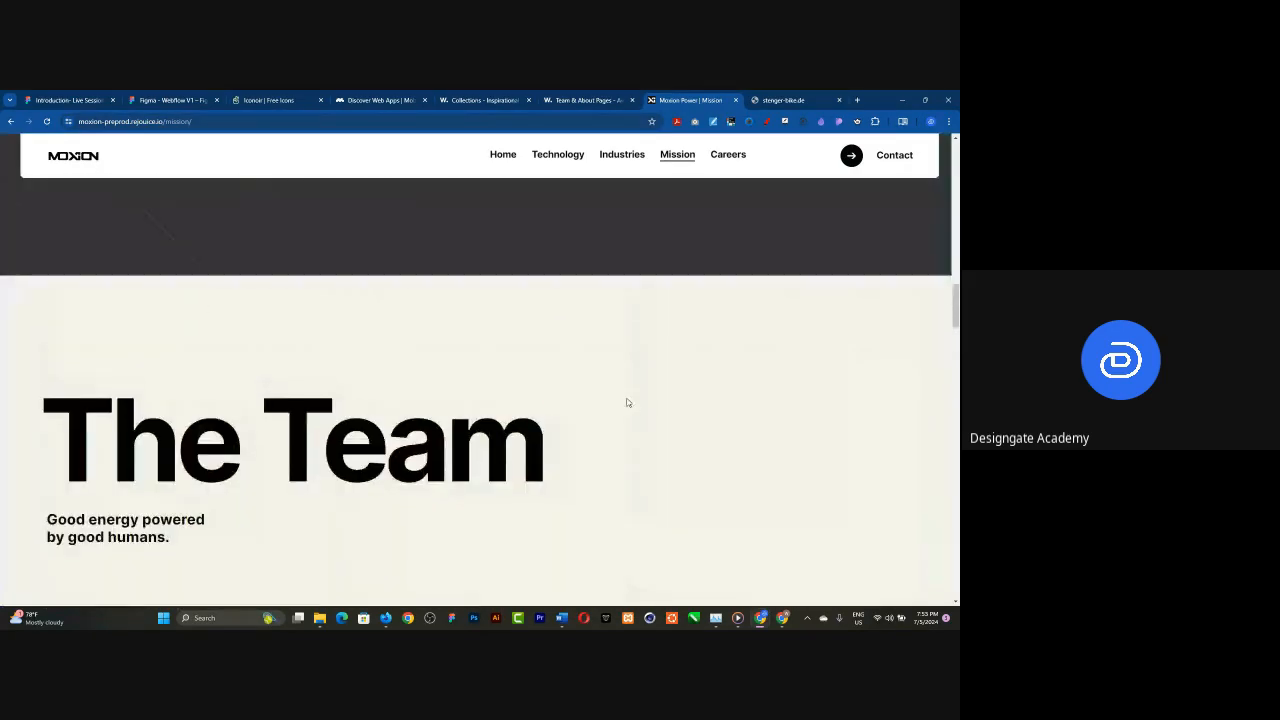
- Examine the team member cards, group photo and footer of the Moxion Mission page, and return to its hero section
scroll(620, 408, down, 4)
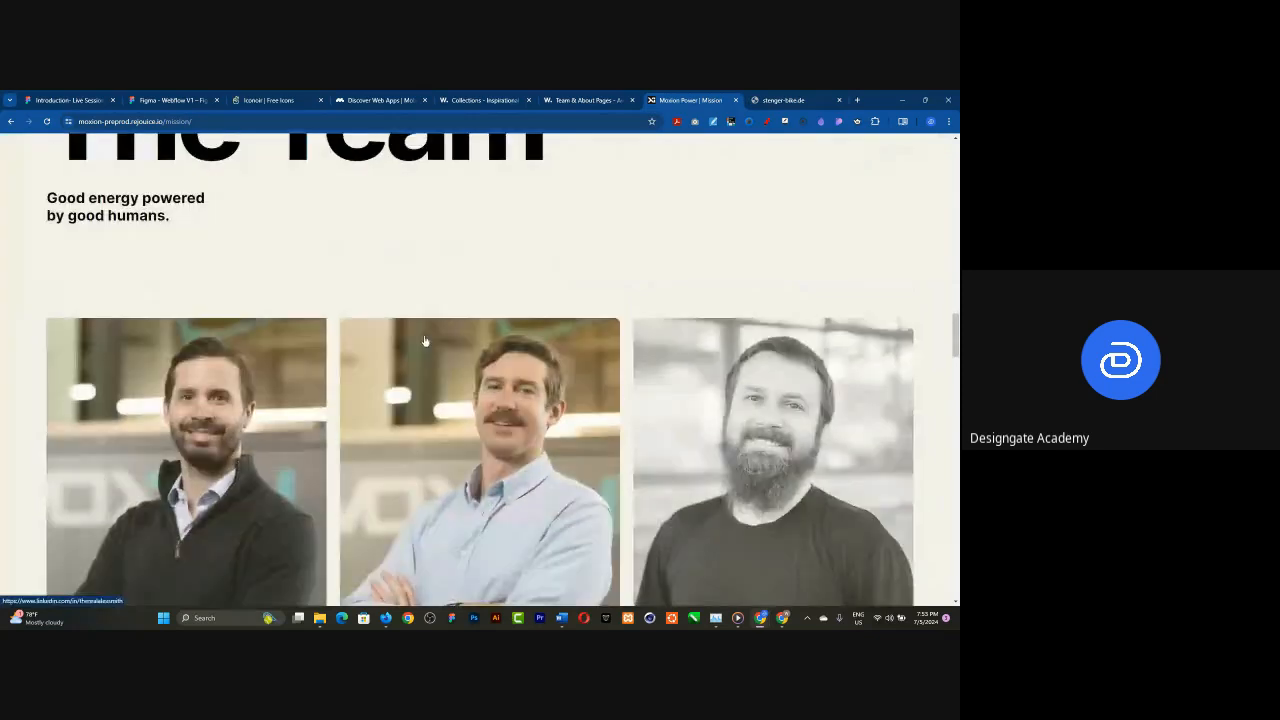
scroll(424, 341, down, 2)
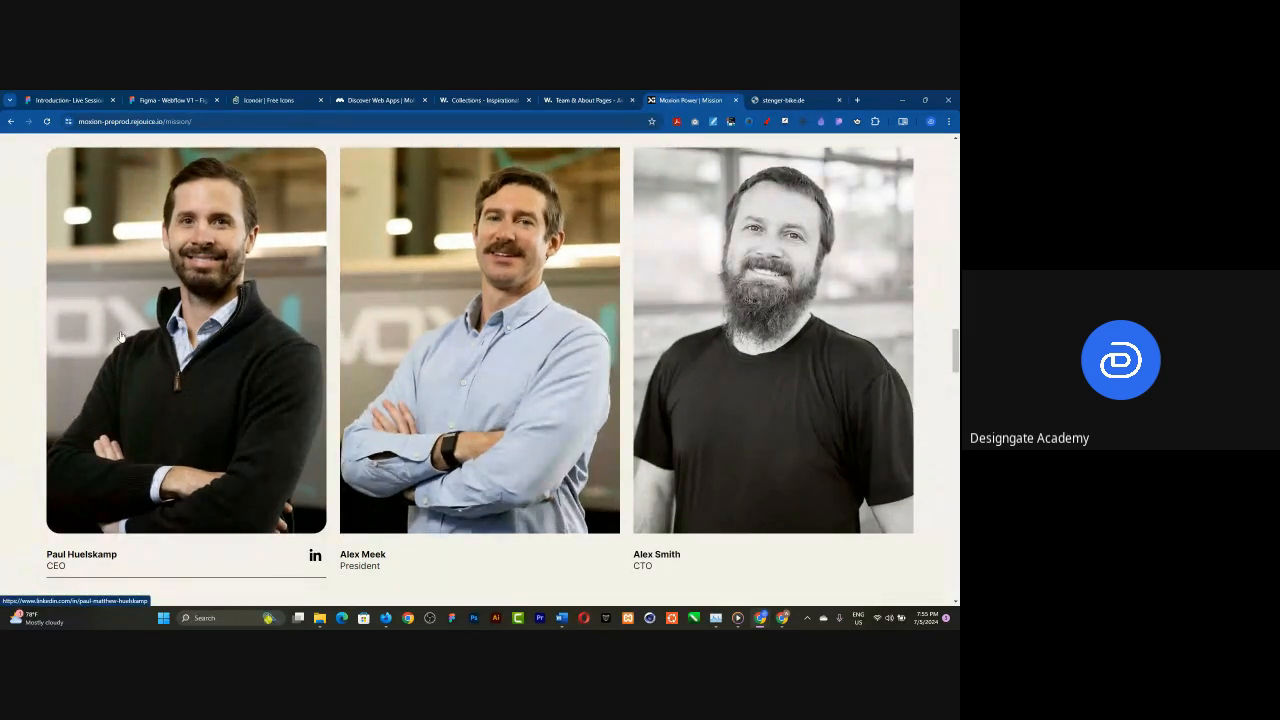
scroll(265, 377, down, 1)
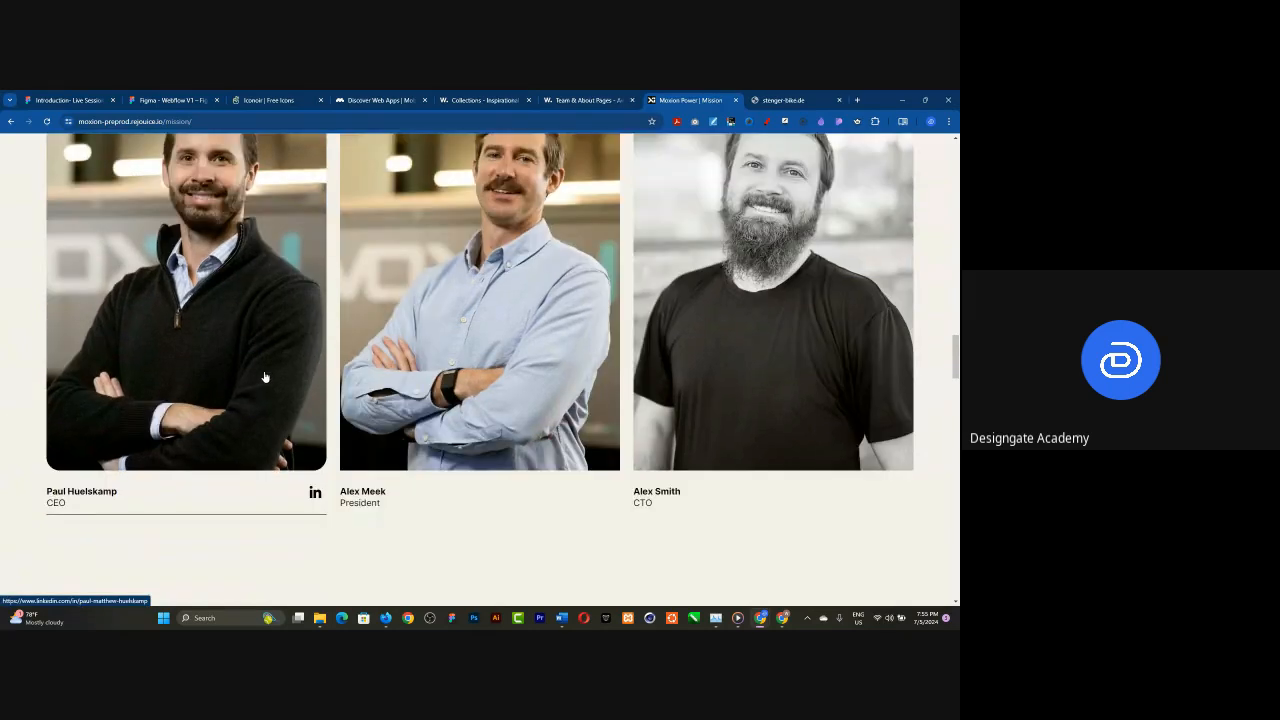
scroll(265, 377, down, 5)
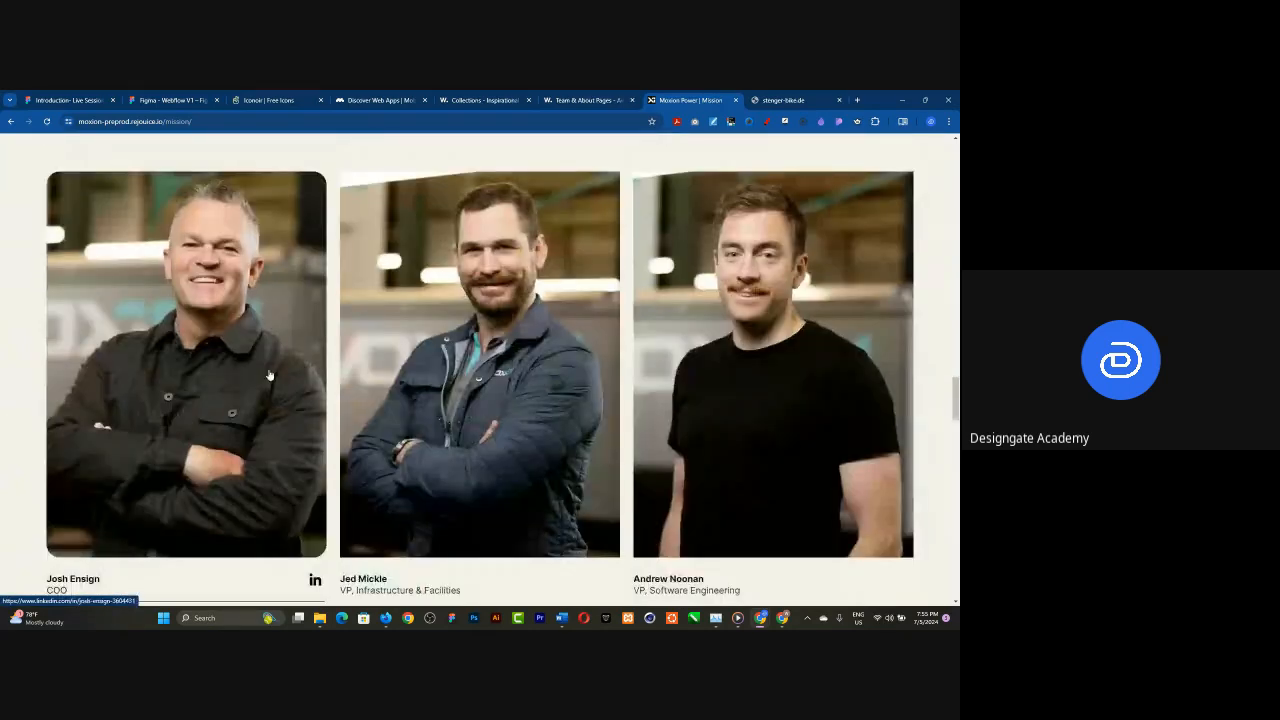
scroll(268, 375, down, 2)
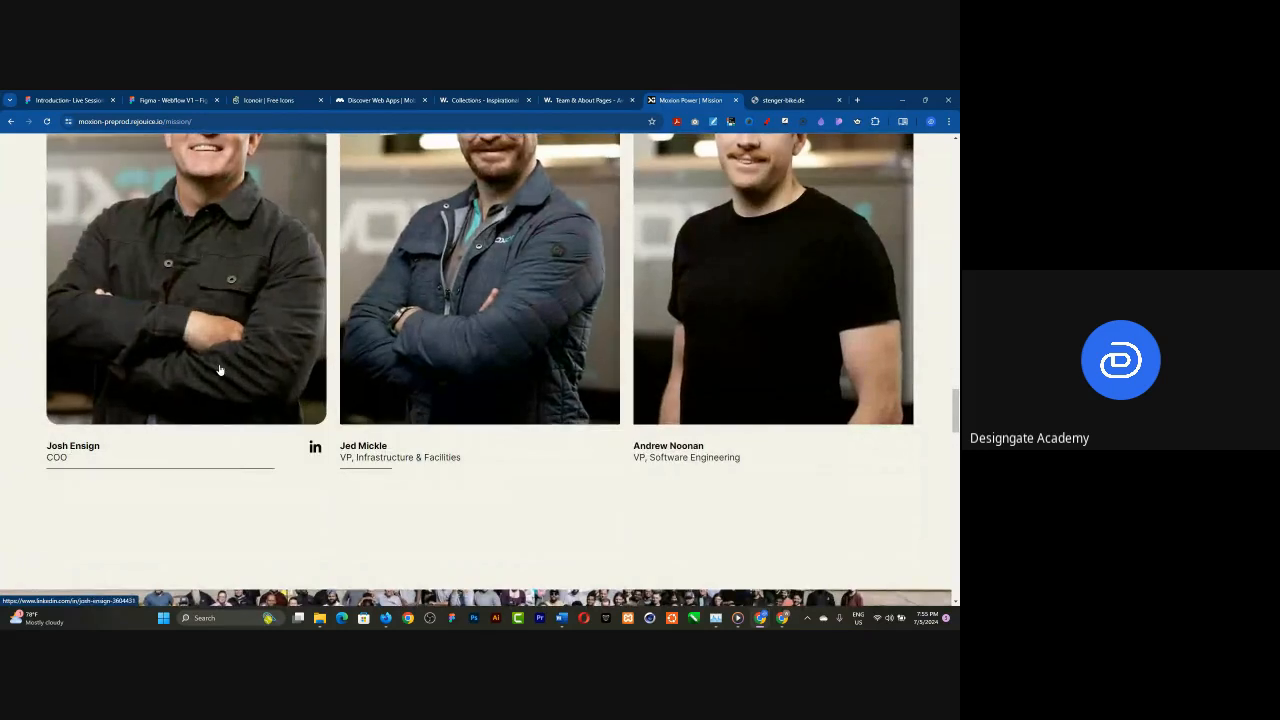
scroll(220, 430, down, 12)
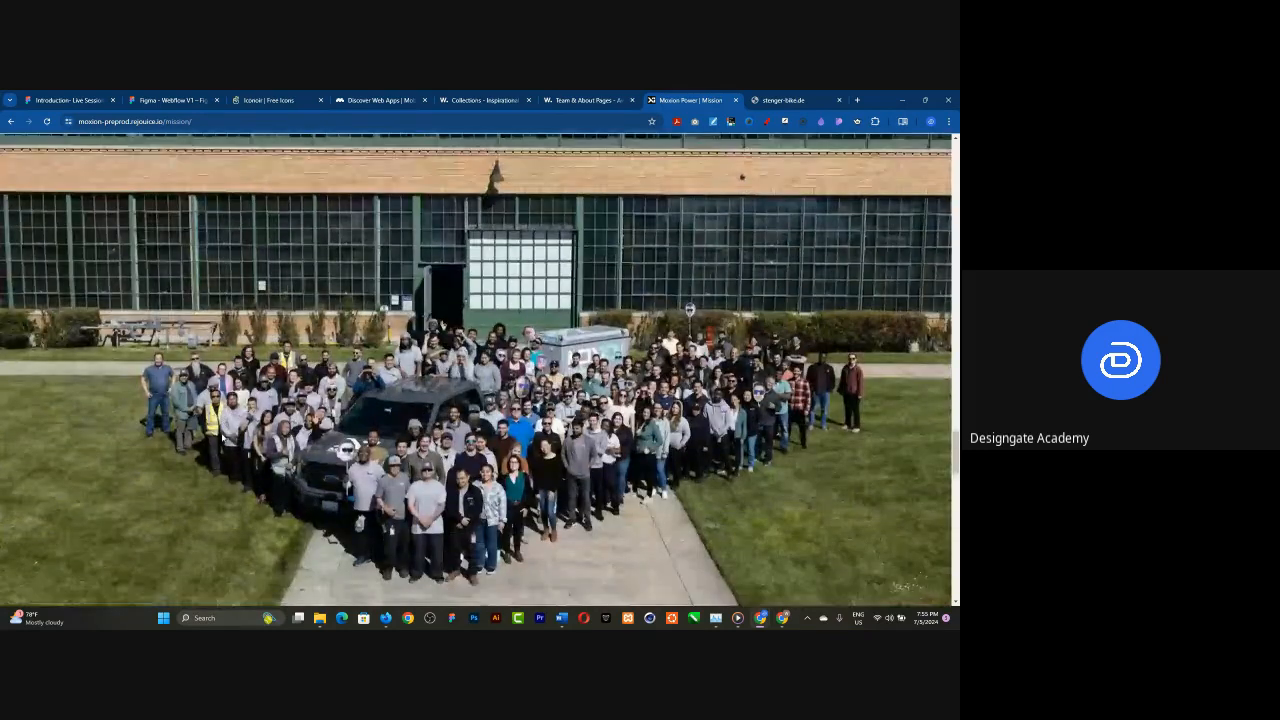
scroll(224, 432, down, 4)
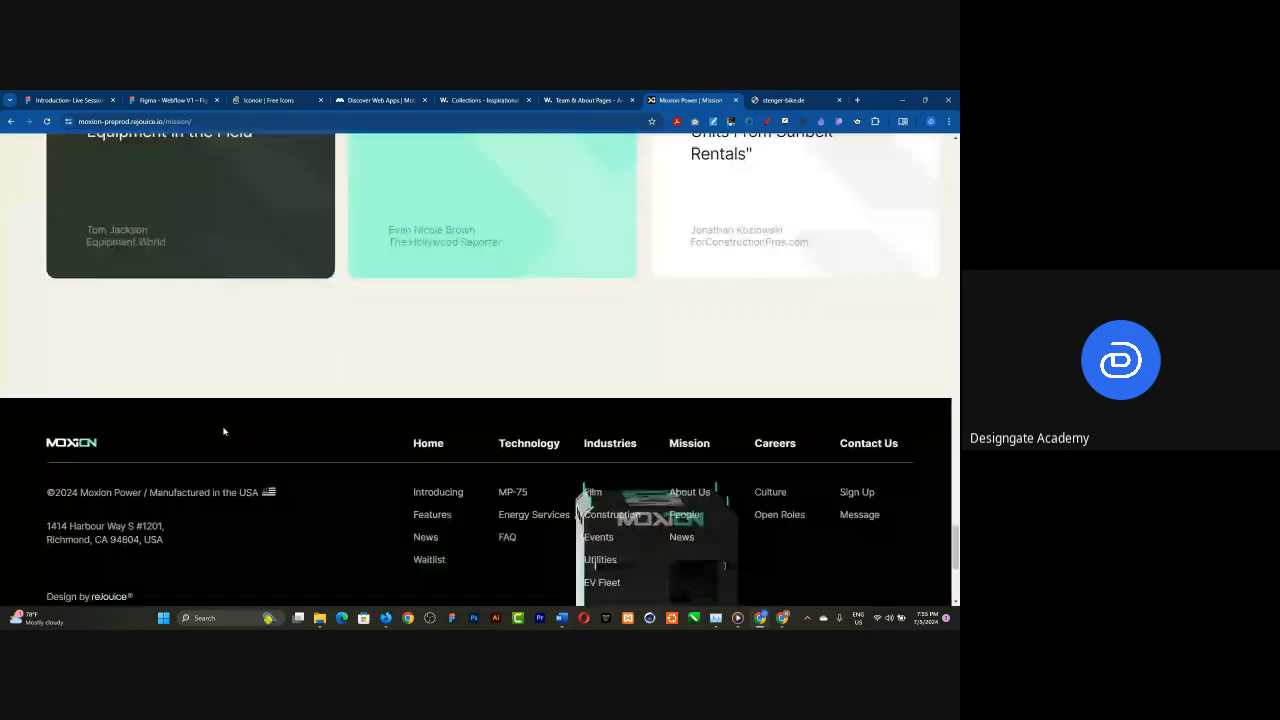
scroll(226, 432, down, 3)
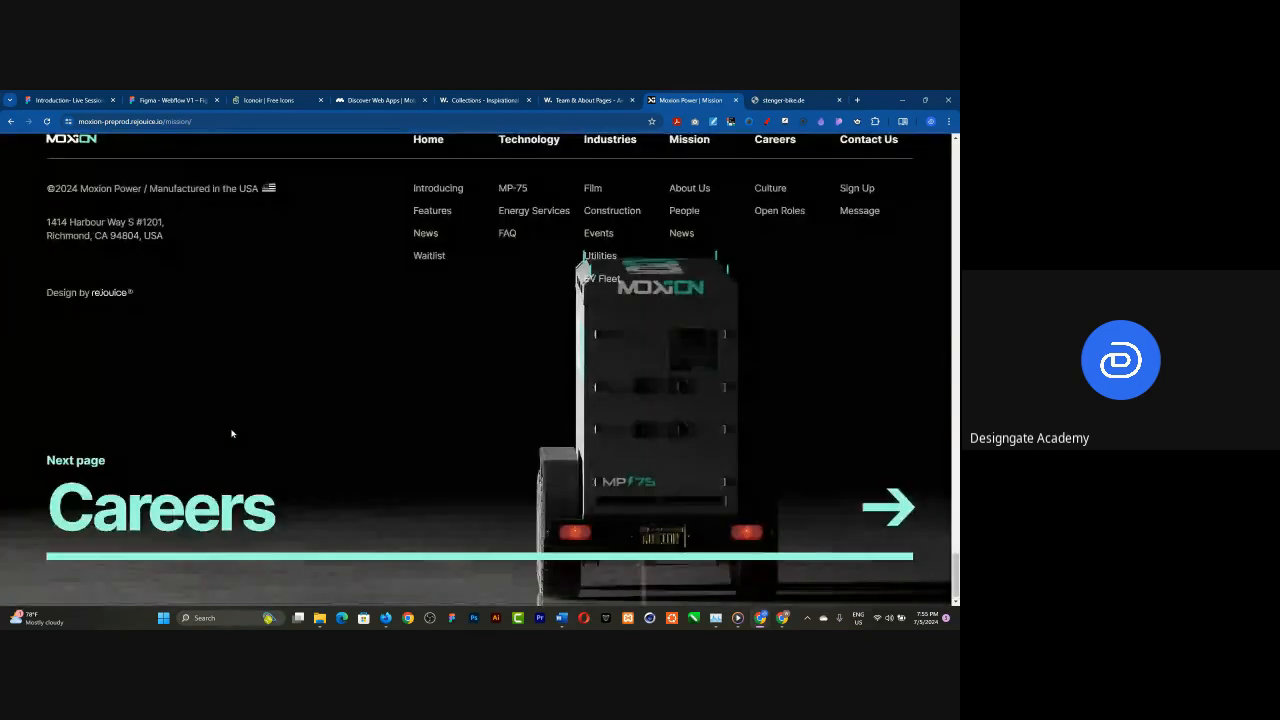
scroll(231, 433, up, 4)
scroll(232, 434, up, 10)
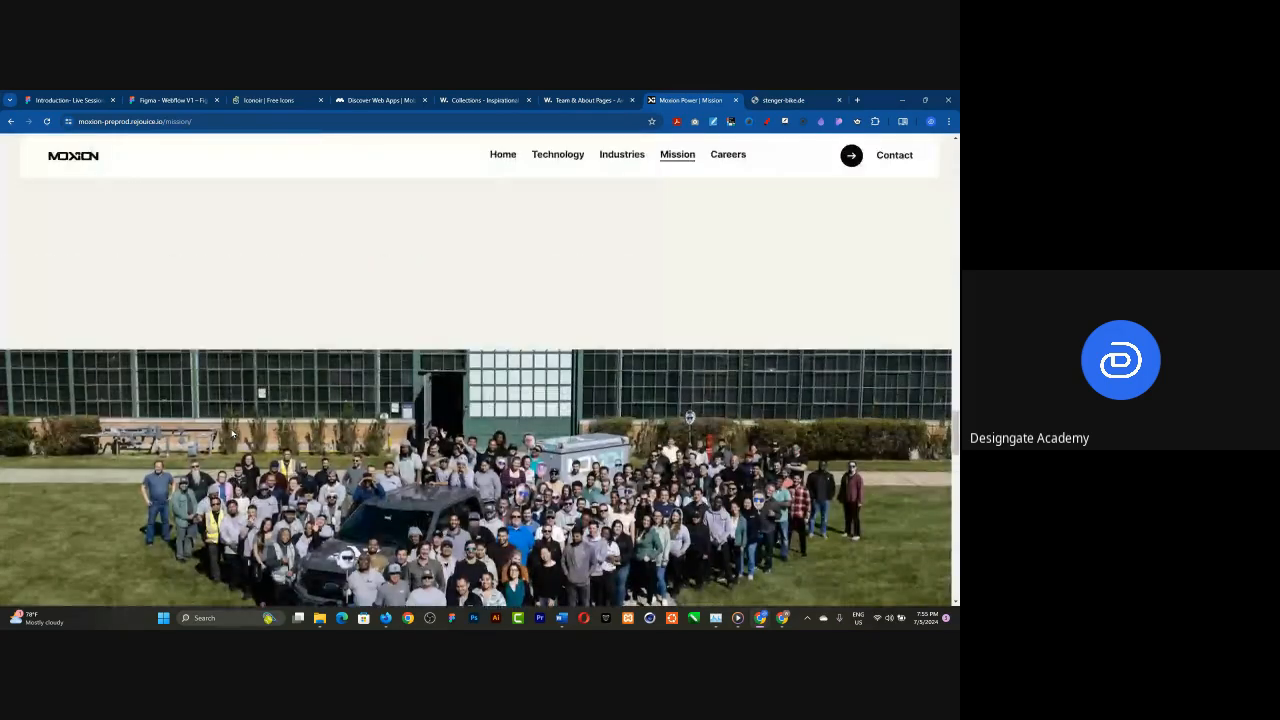
scroll(232, 434, up, 10)
scroll(231, 431, up, 15)
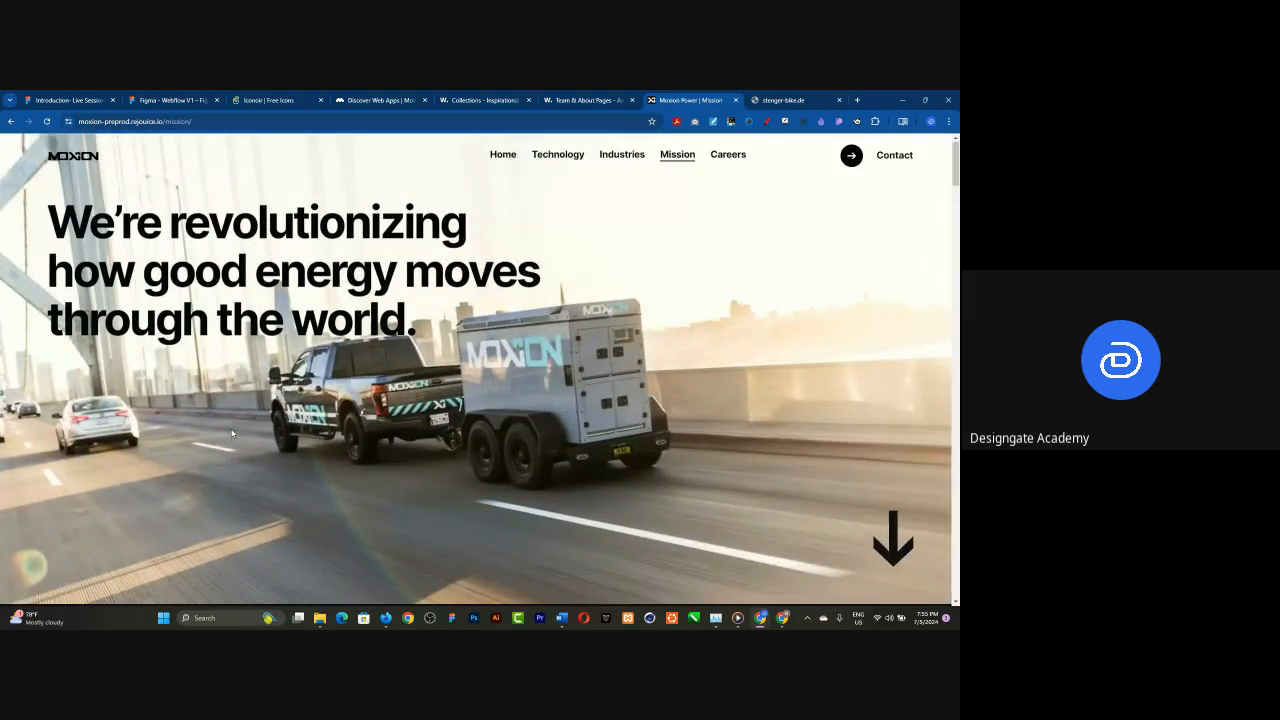
- Close the stenger-bike.de tab and switch to the Figma - Webflow V1 design file
click(776, 99)
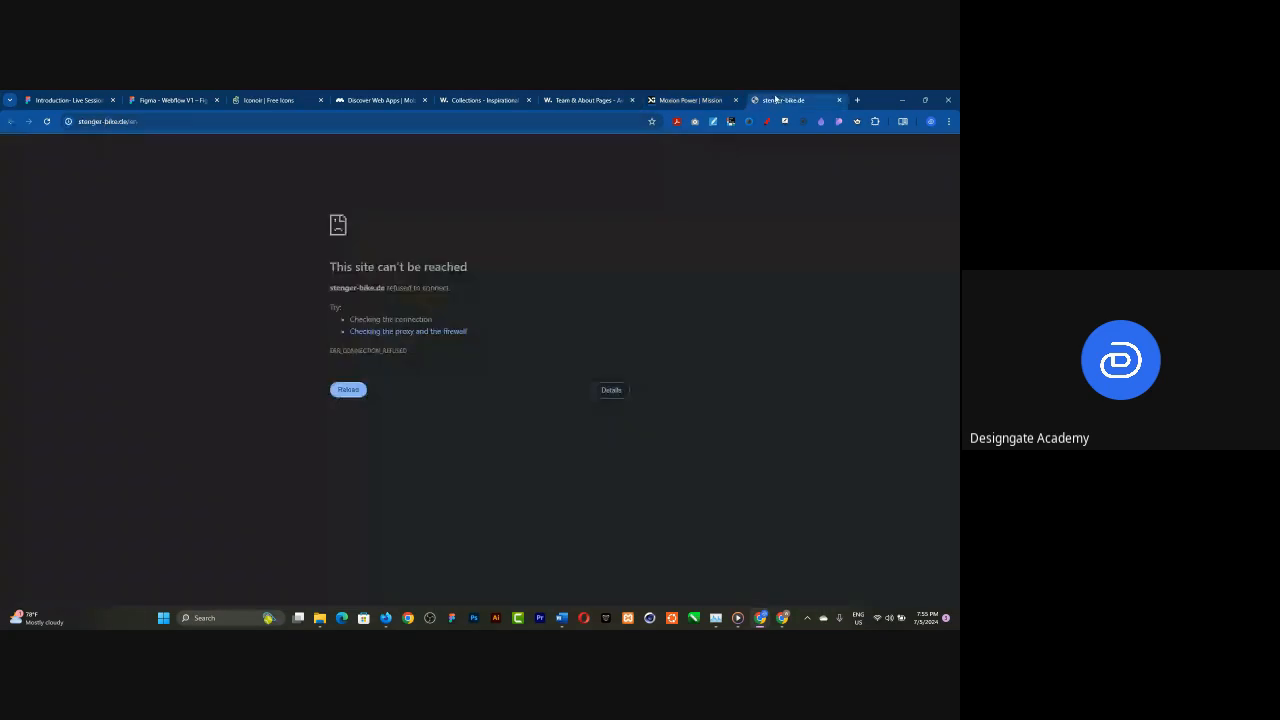
click(840, 100)
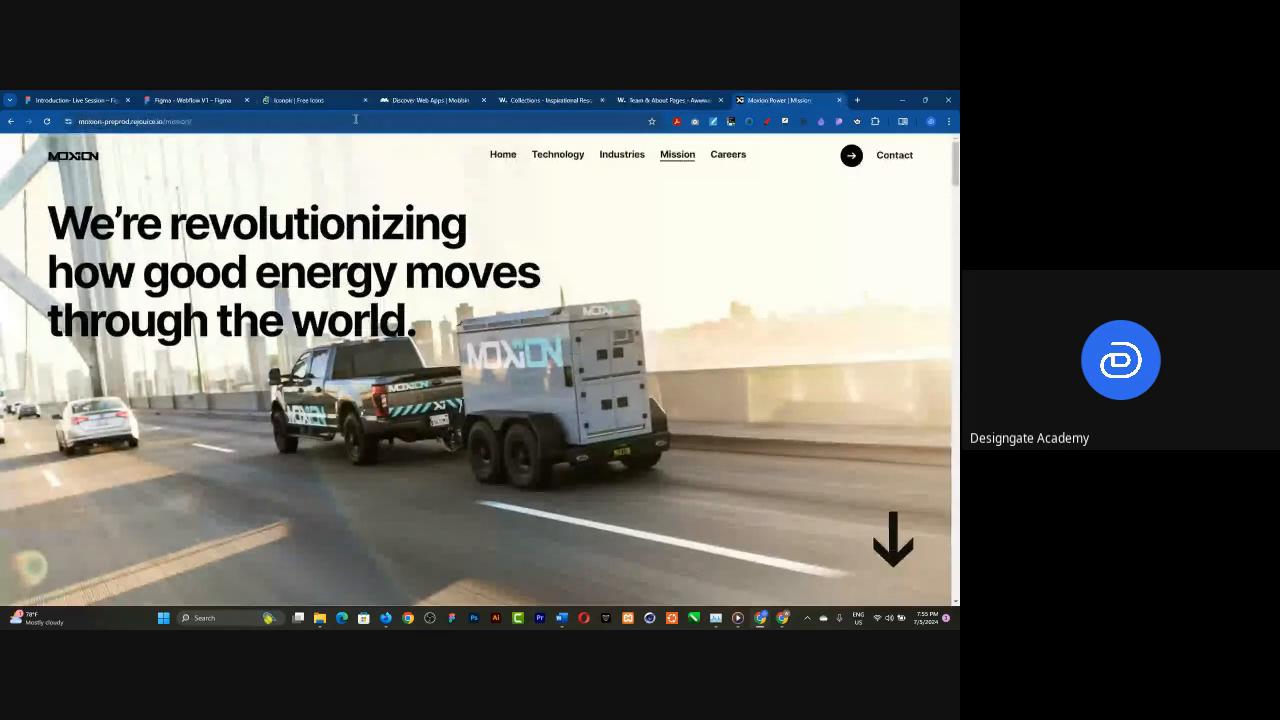
click(192, 101)
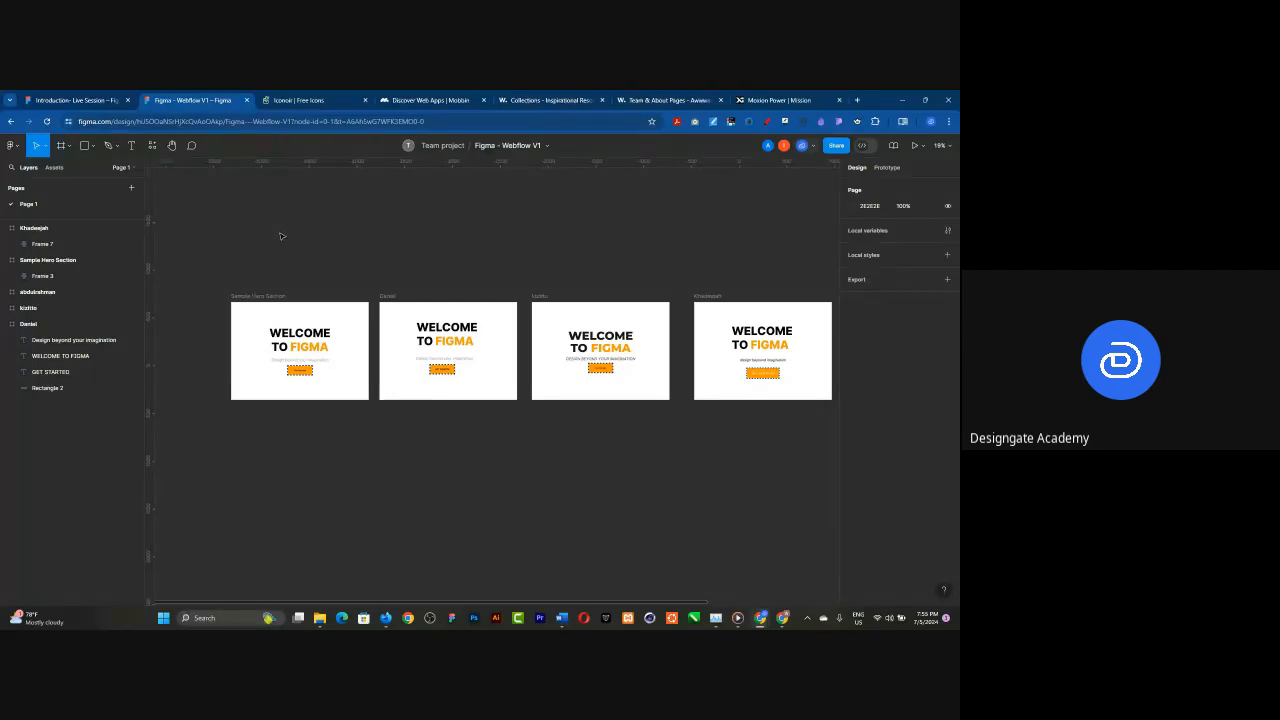
- Open the Behance home page at behance.net in a new browser tab
click(857, 101)
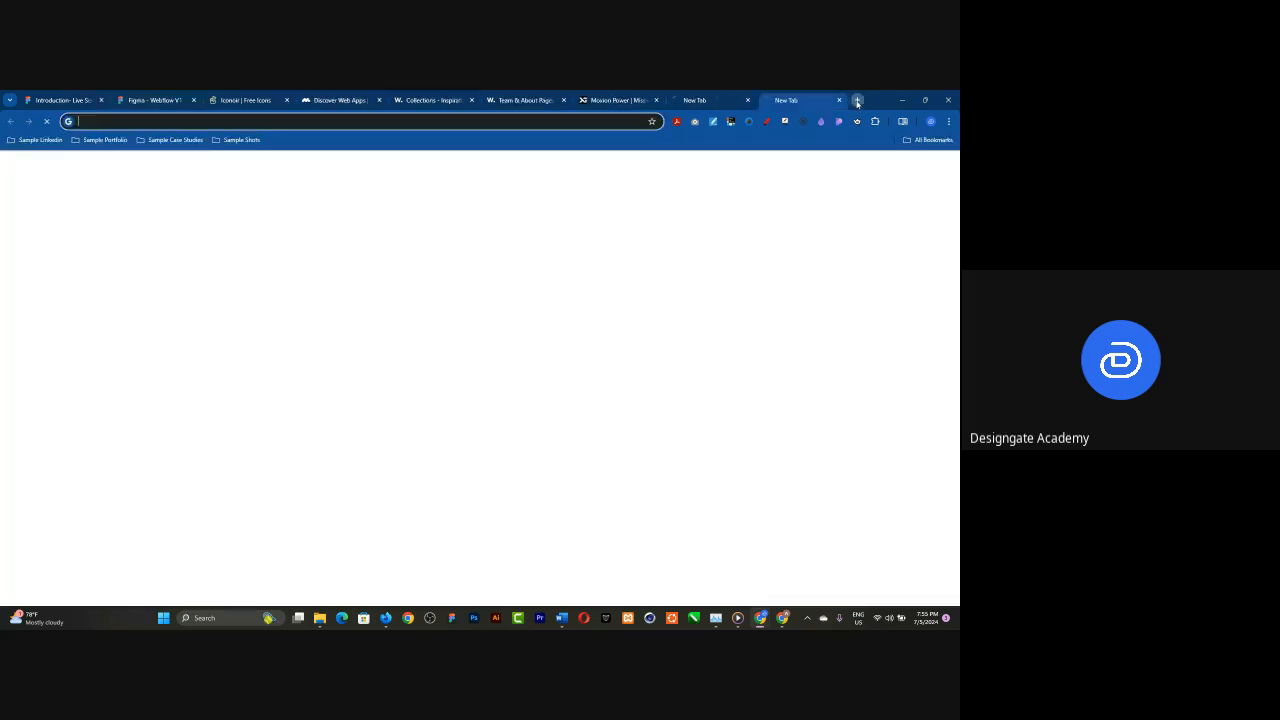
text(behance)
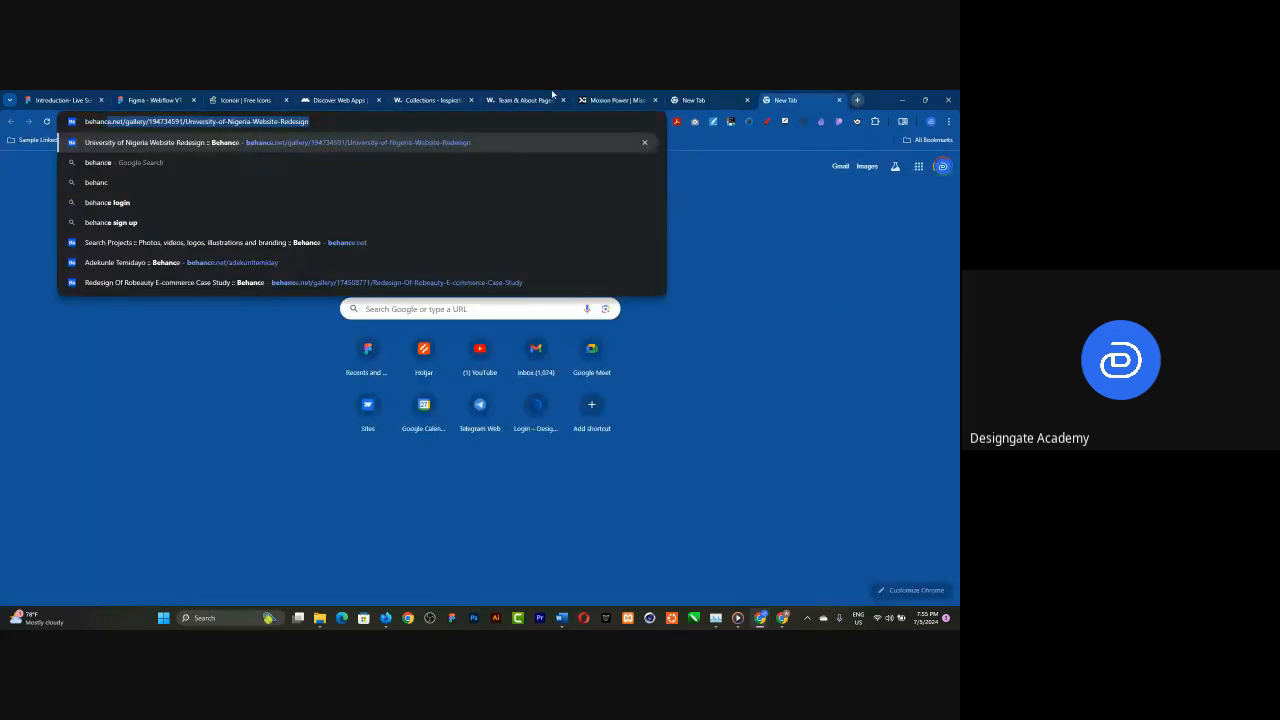
click(126, 124)
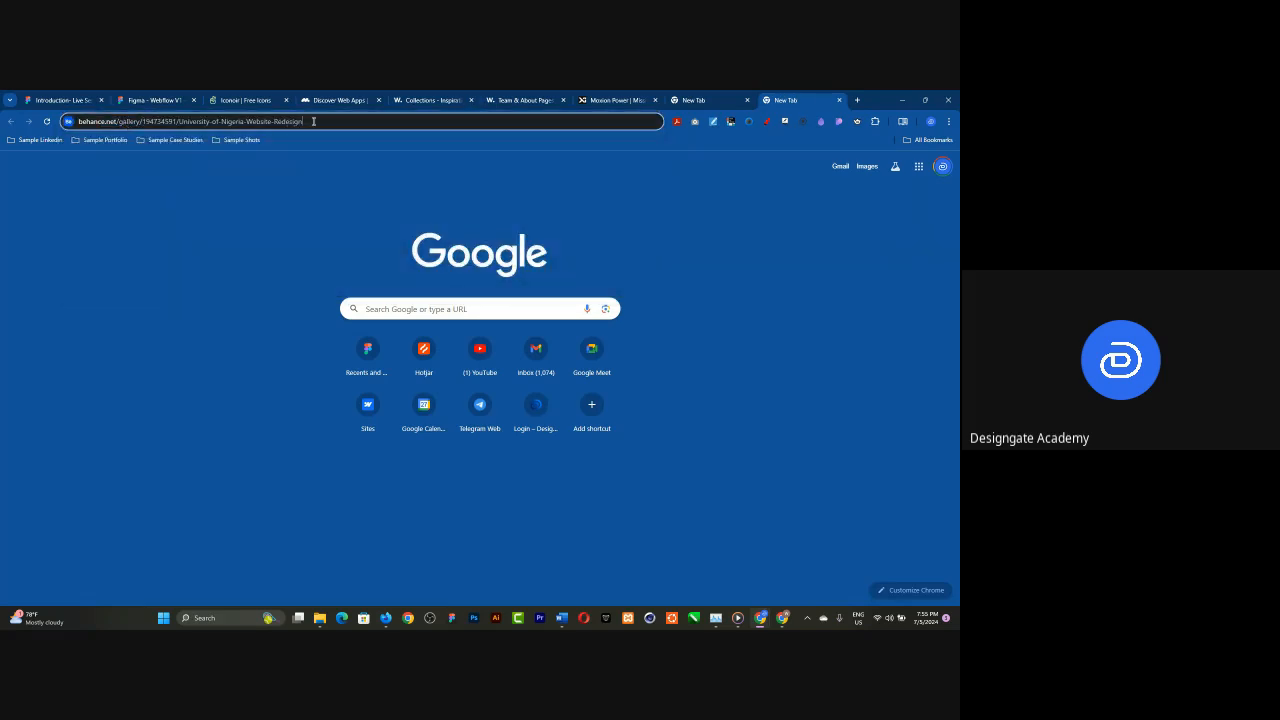
drag(303, 121, 117, 125)
key(BackSpace)
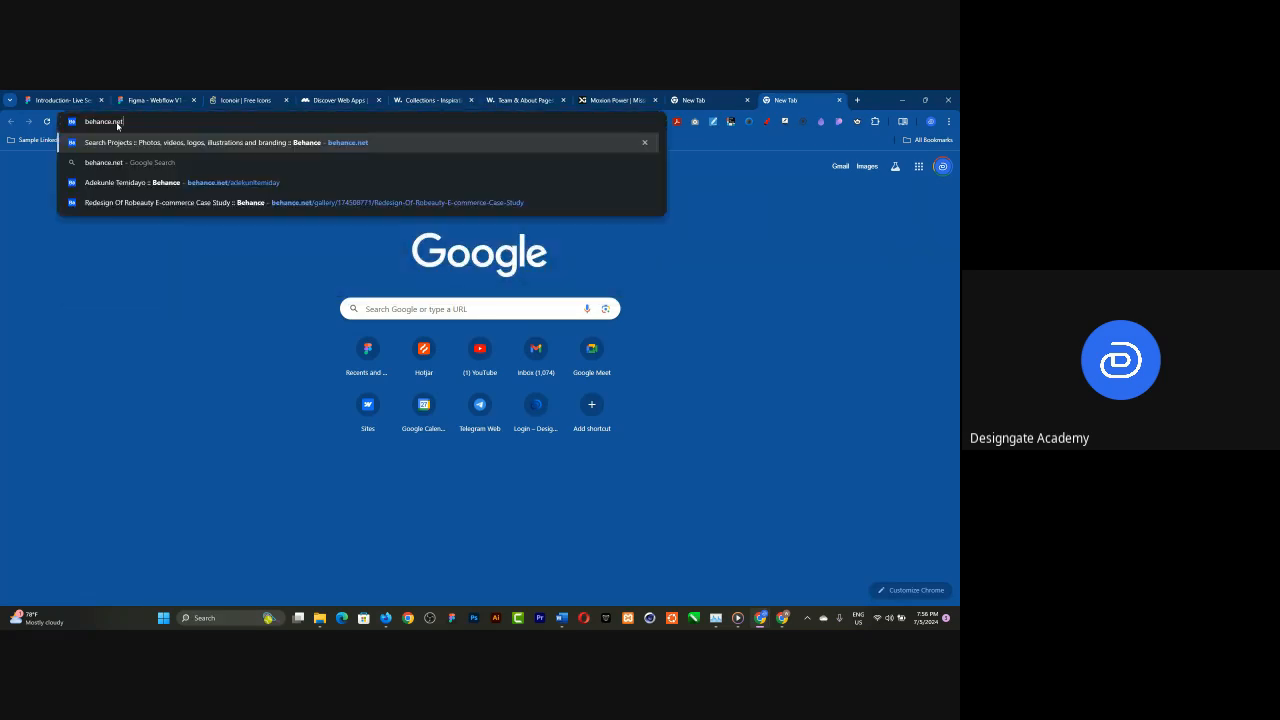
key(Return)
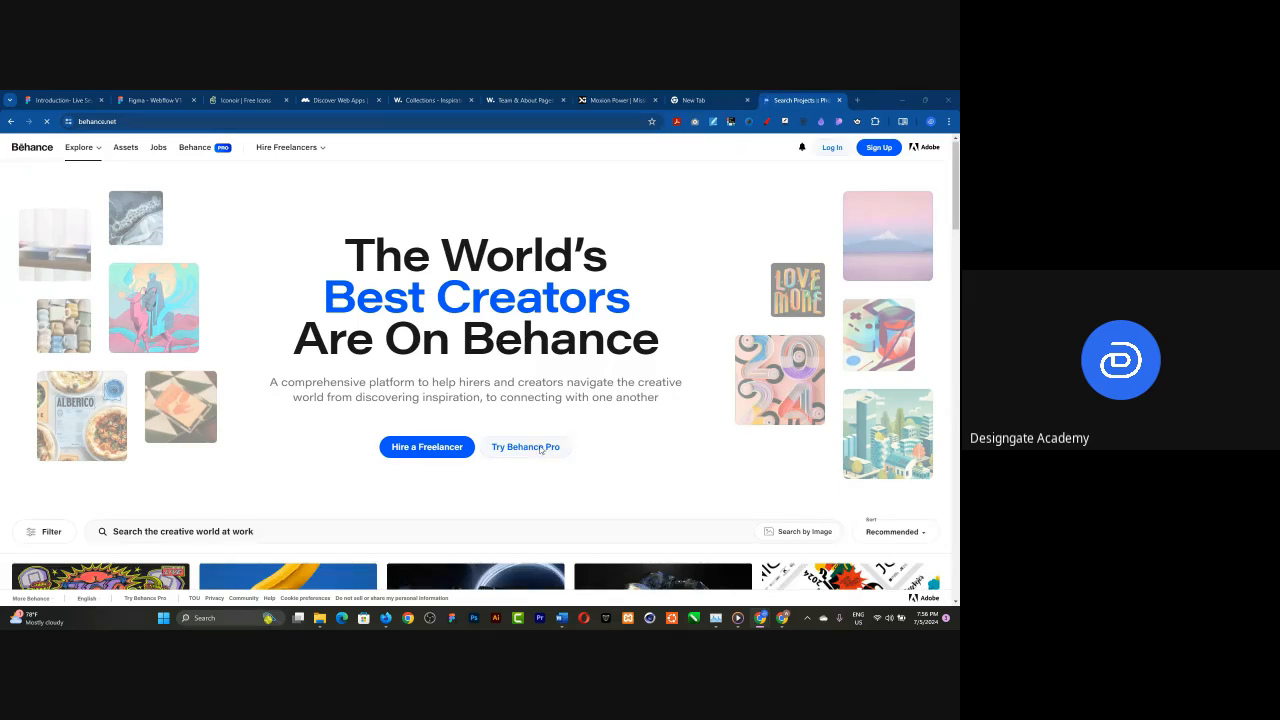
- Search Behance projects for "real estate website"
scroll(400, 360, down, 5)
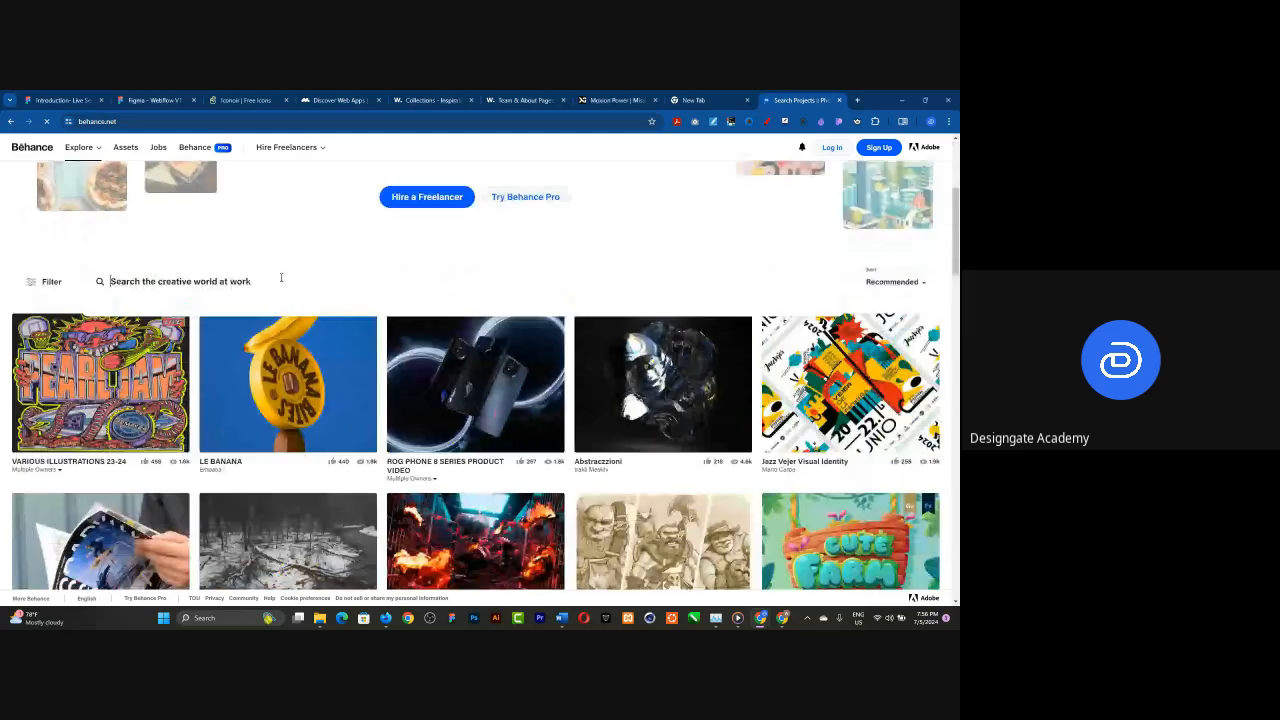
text(re4al)
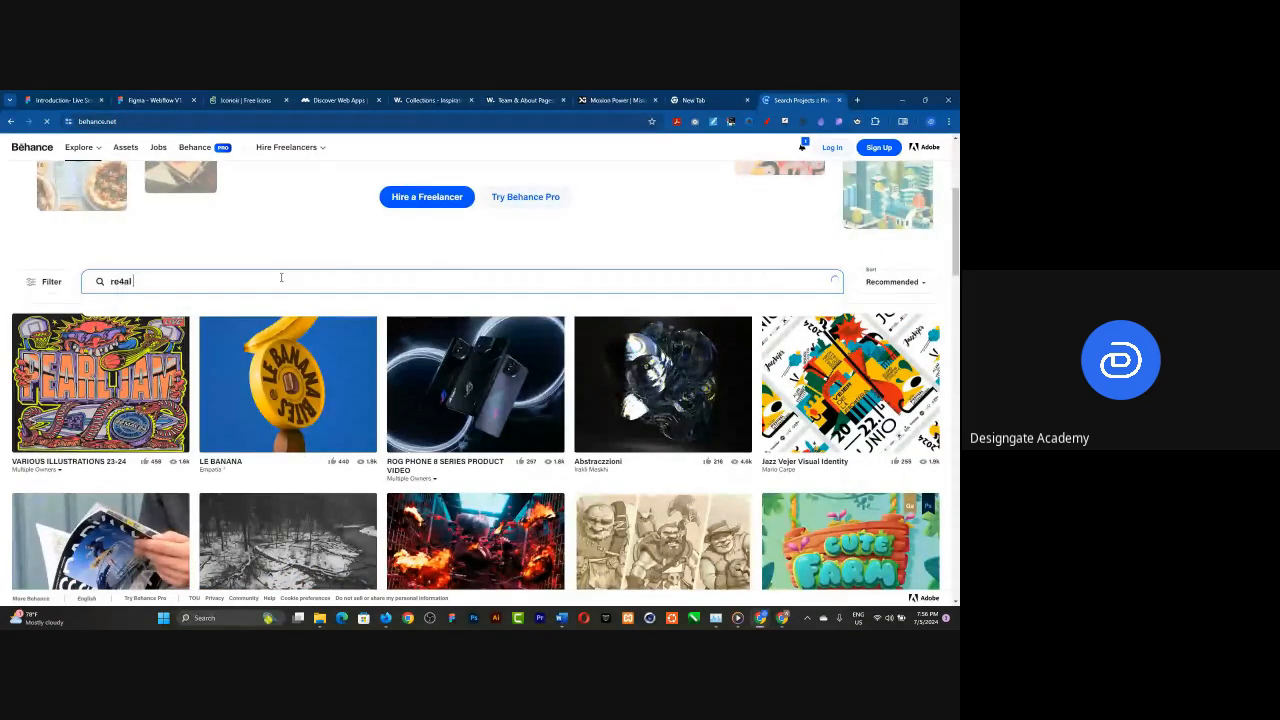
text( estate website)
key(Left)
key(Left)
key(Left)
key(Return)
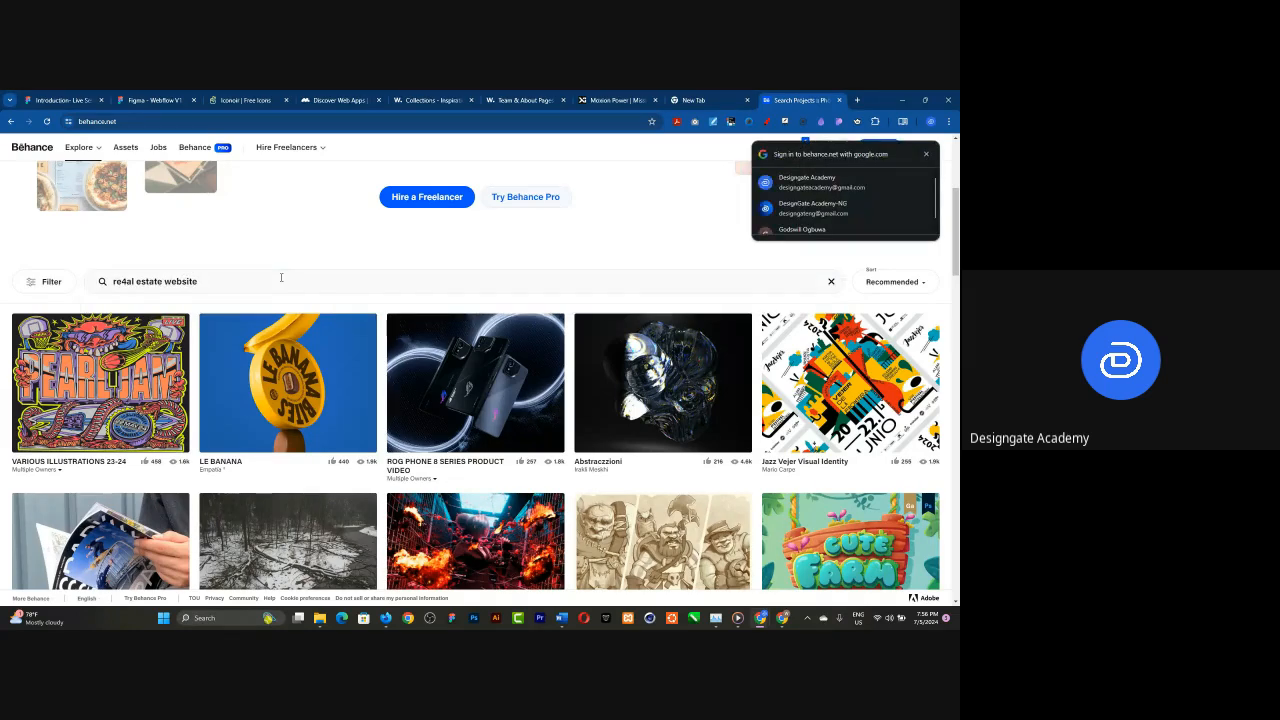
click(126, 281)
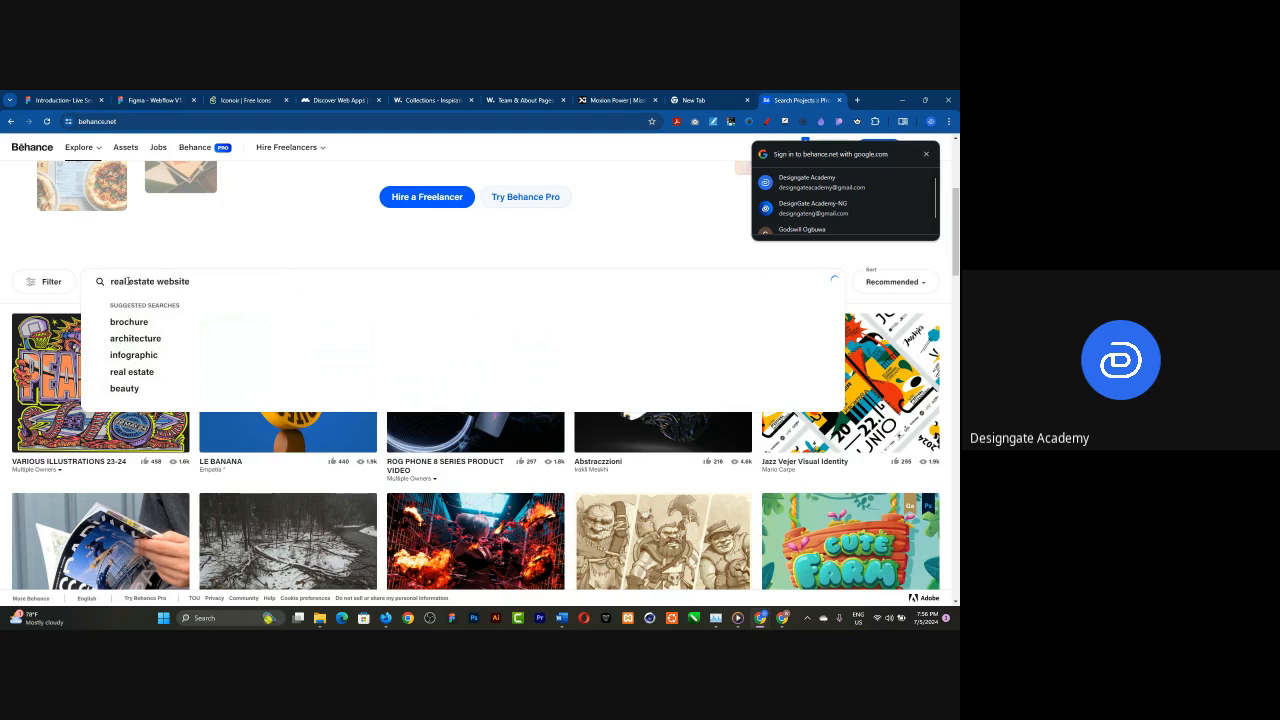
text(real estate website)
key(Return)
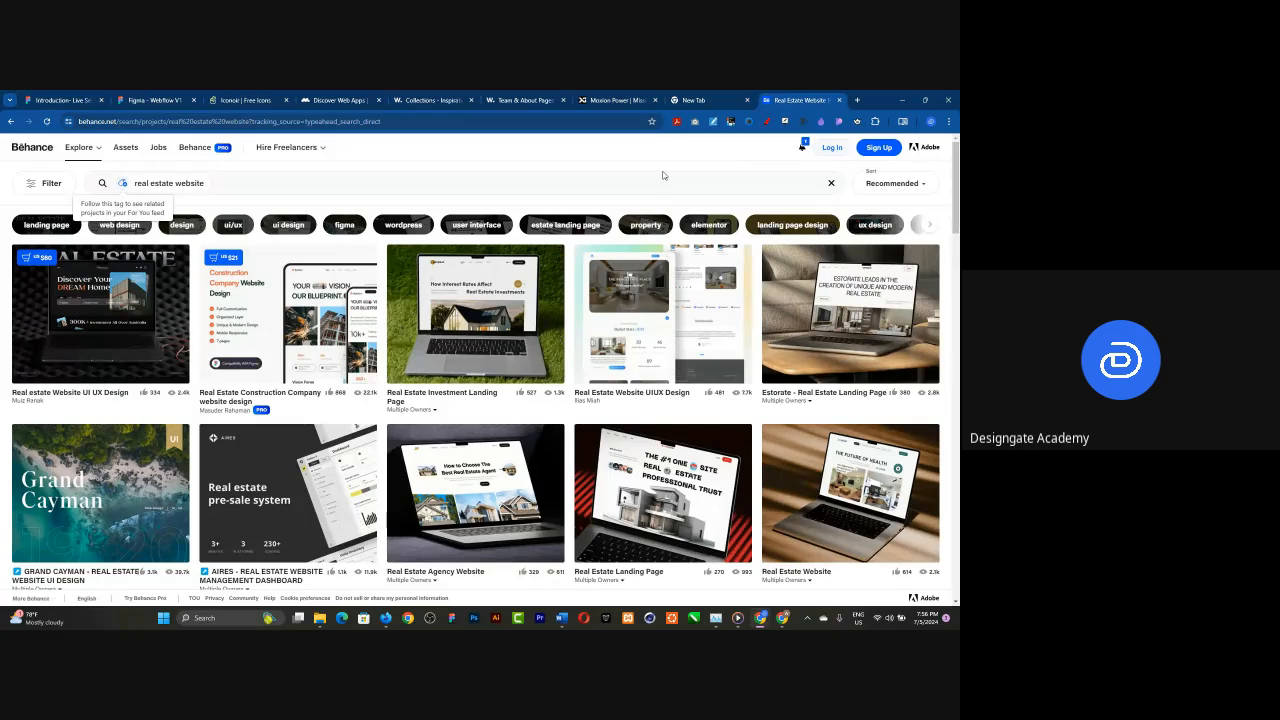
- Open the "Real Estate Company Landing Page Website | UI/Ux Design" project from the results in a new tab and switch to it
scroll(536, 527, down, 4)
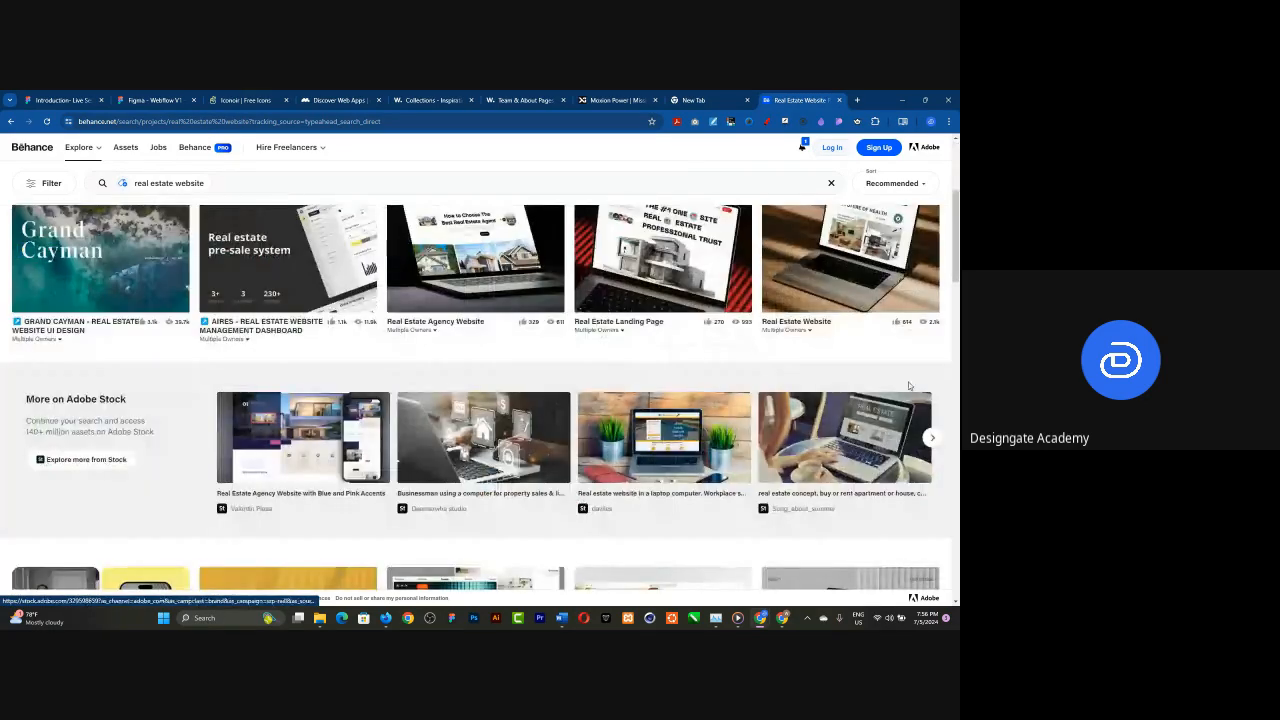
scroll(536, 527, down, 3)
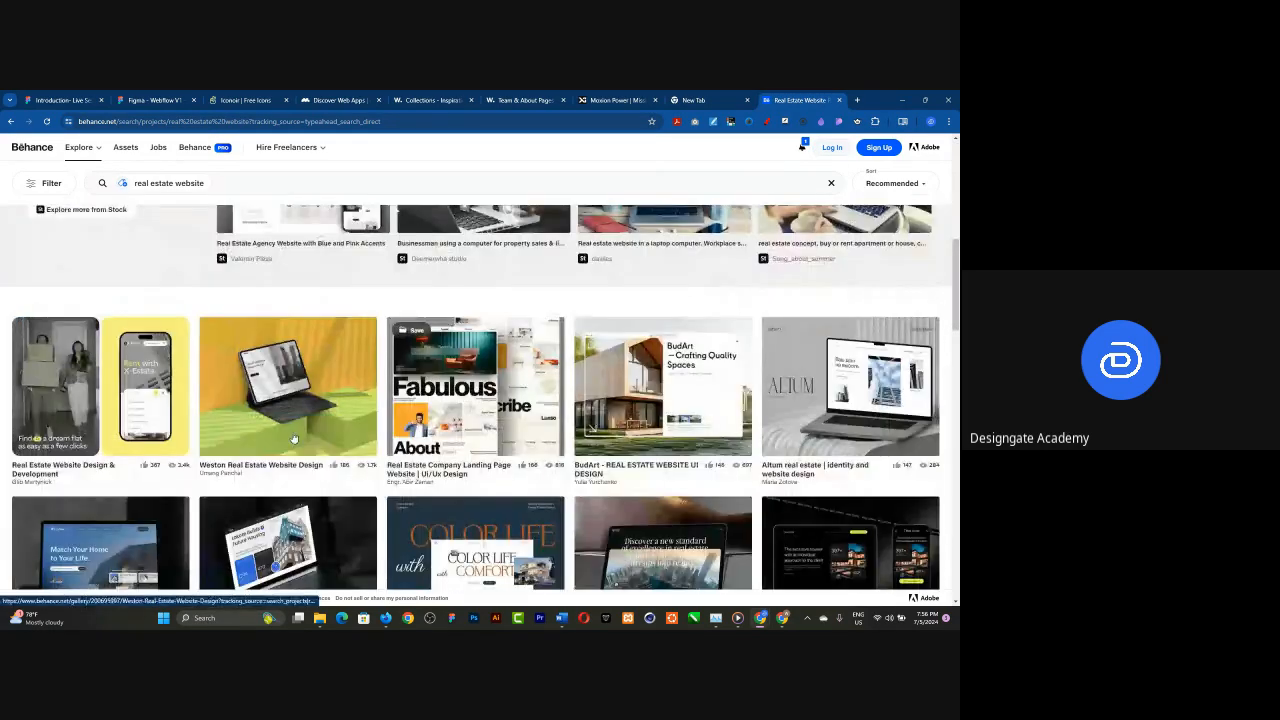
right_click(488, 385)
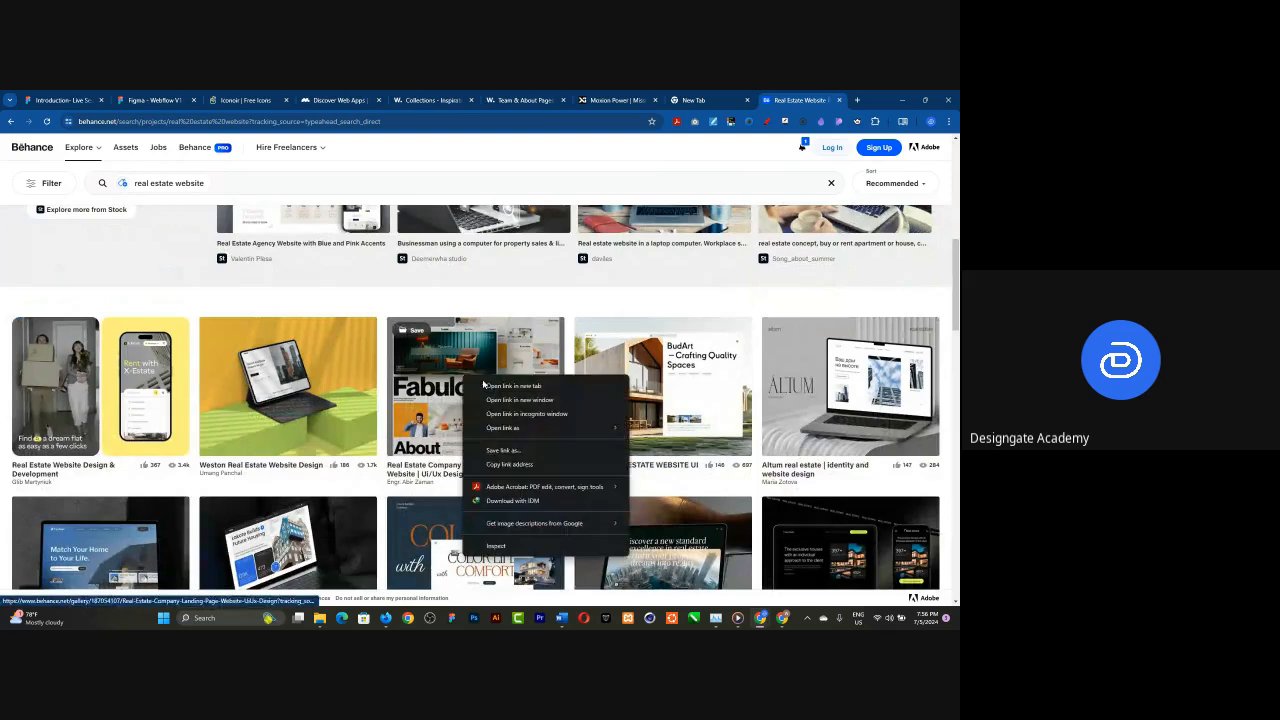
click(488, 385)
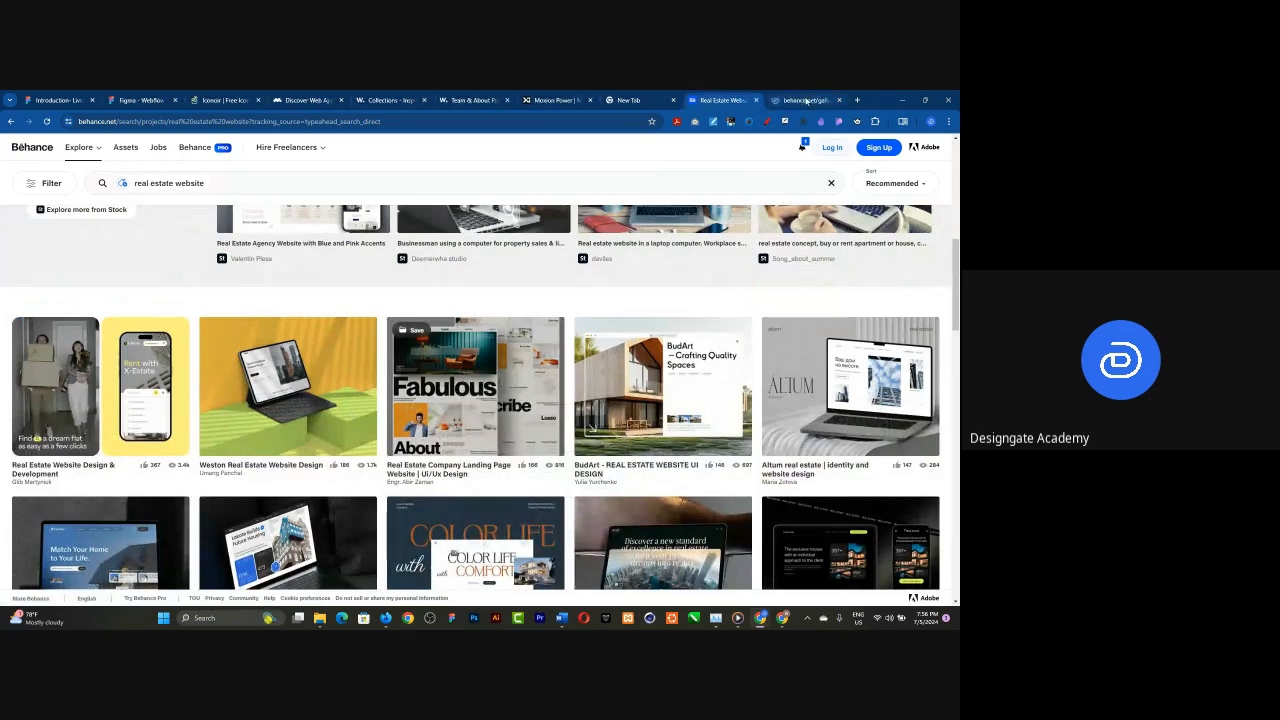
click(806, 100)
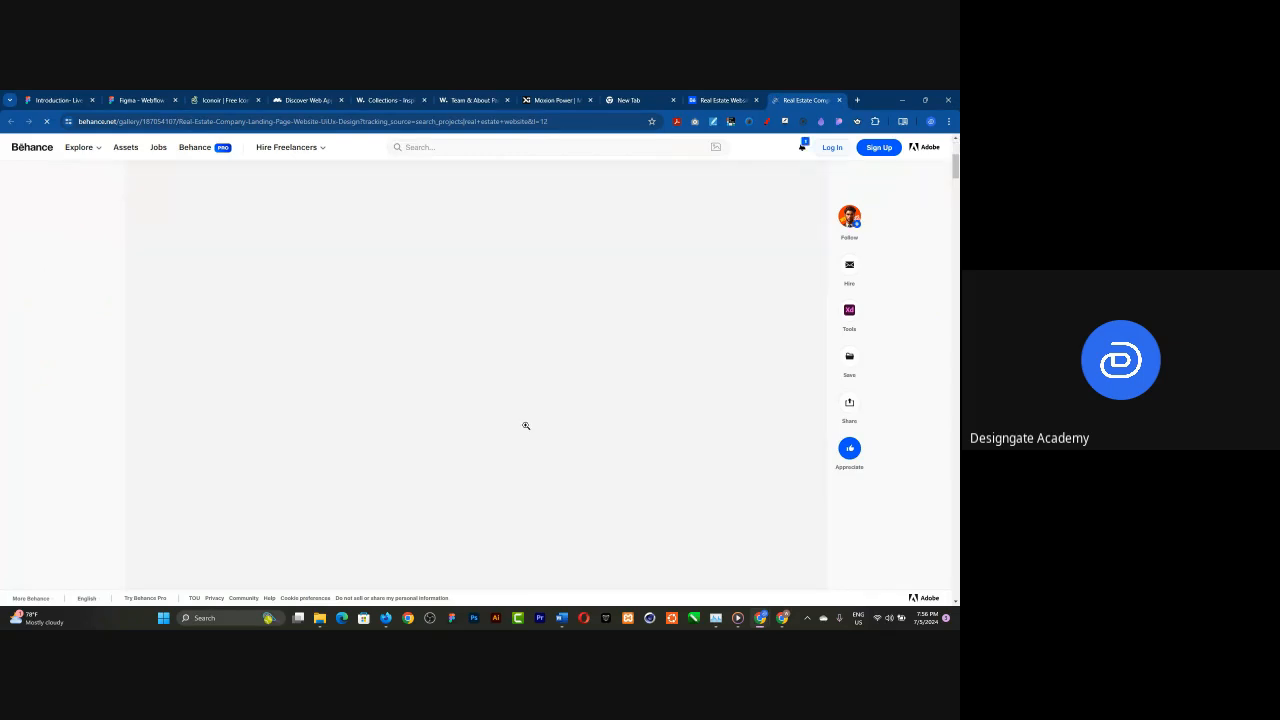
- Look through the Lusso landing page mockups and the full page layout down to its About section
scroll(524, 432, down, 4)
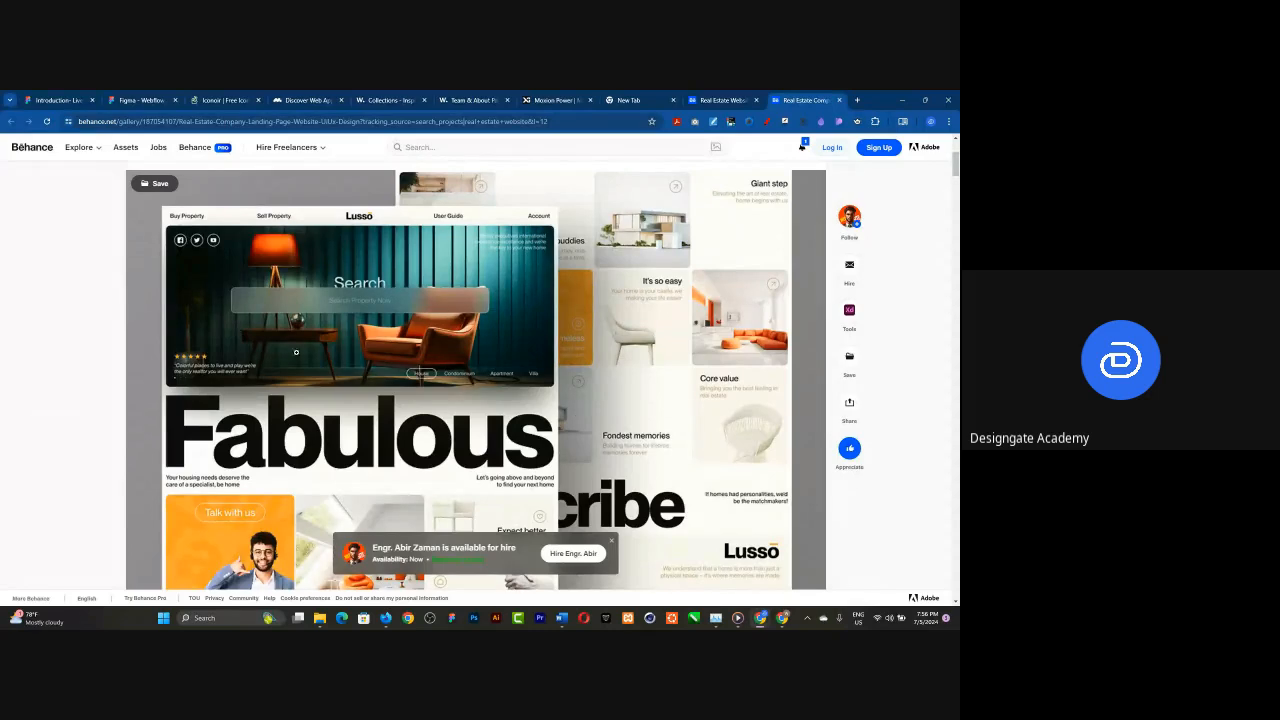
scroll(547, 408, down, 5)
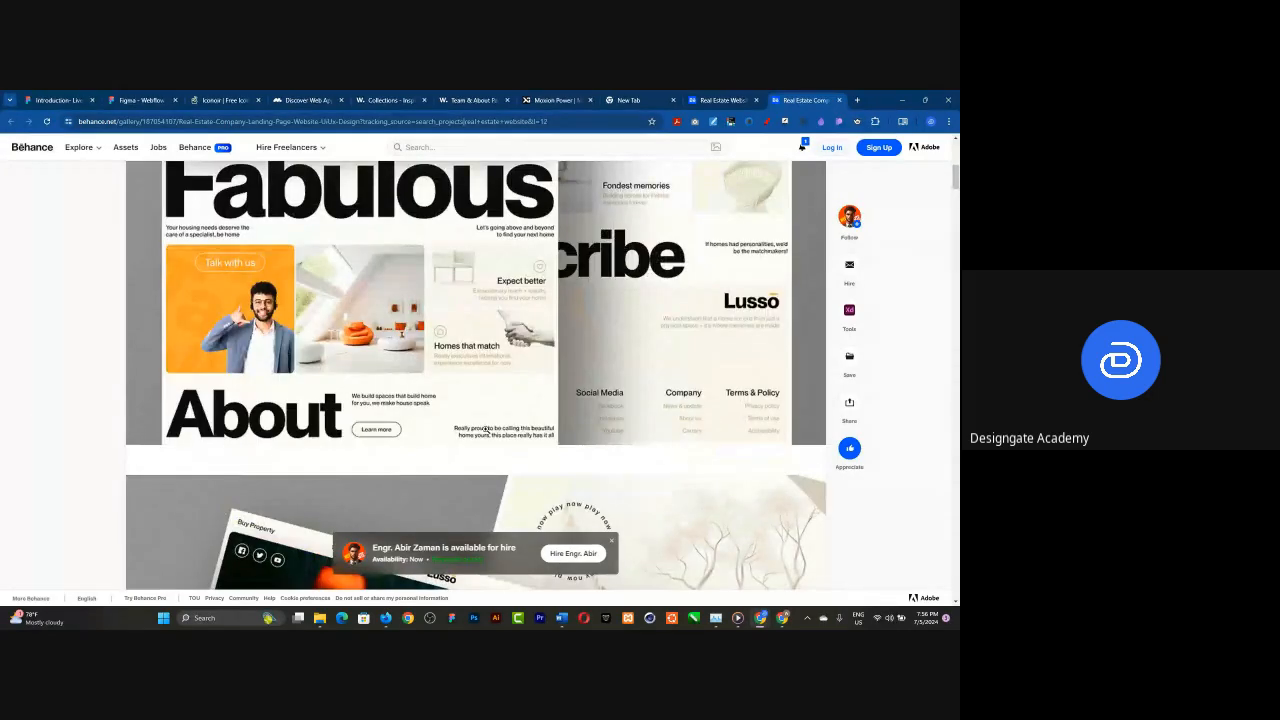
scroll(485, 430, down, 9)
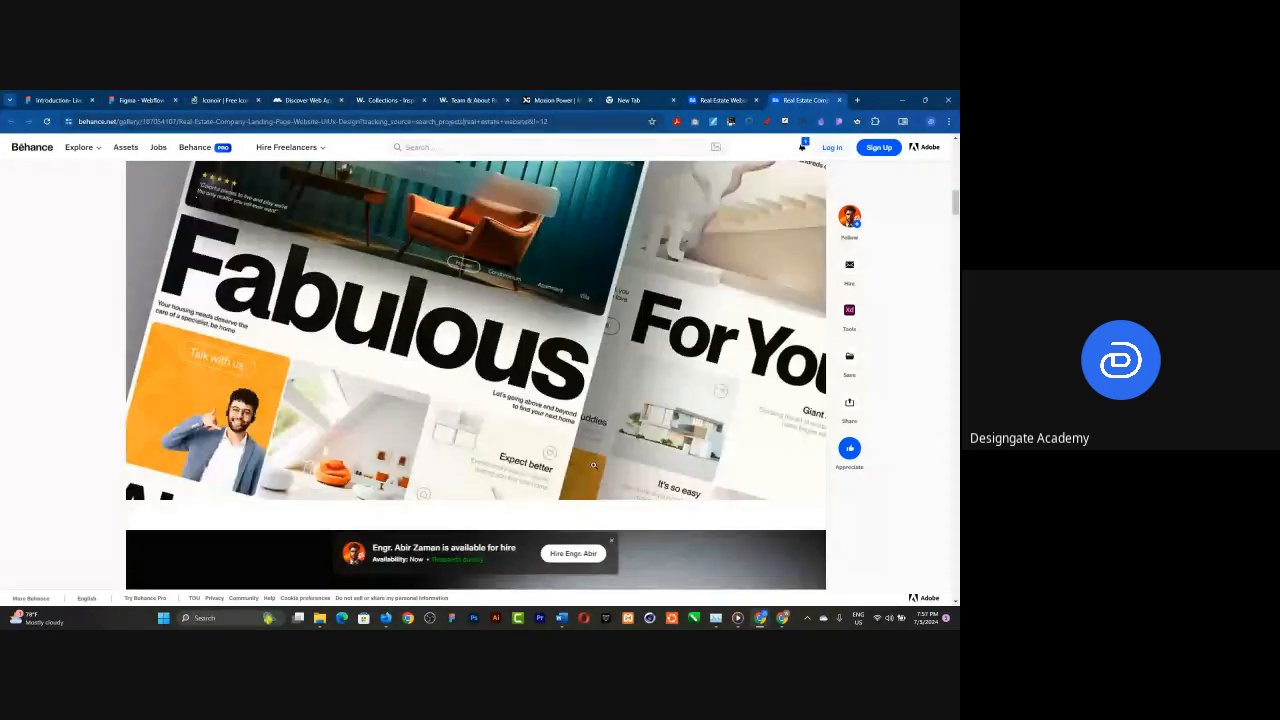
scroll(585, 455, down, 15)
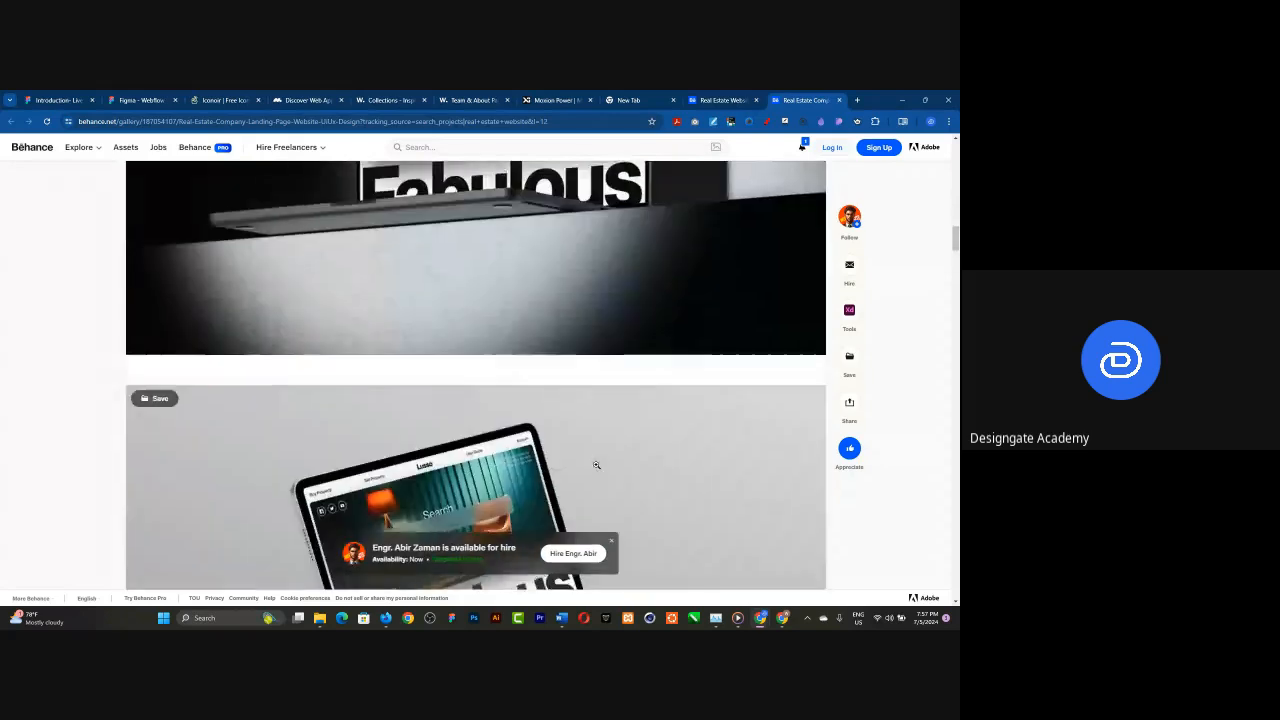
scroll(596, 465, down, 15)
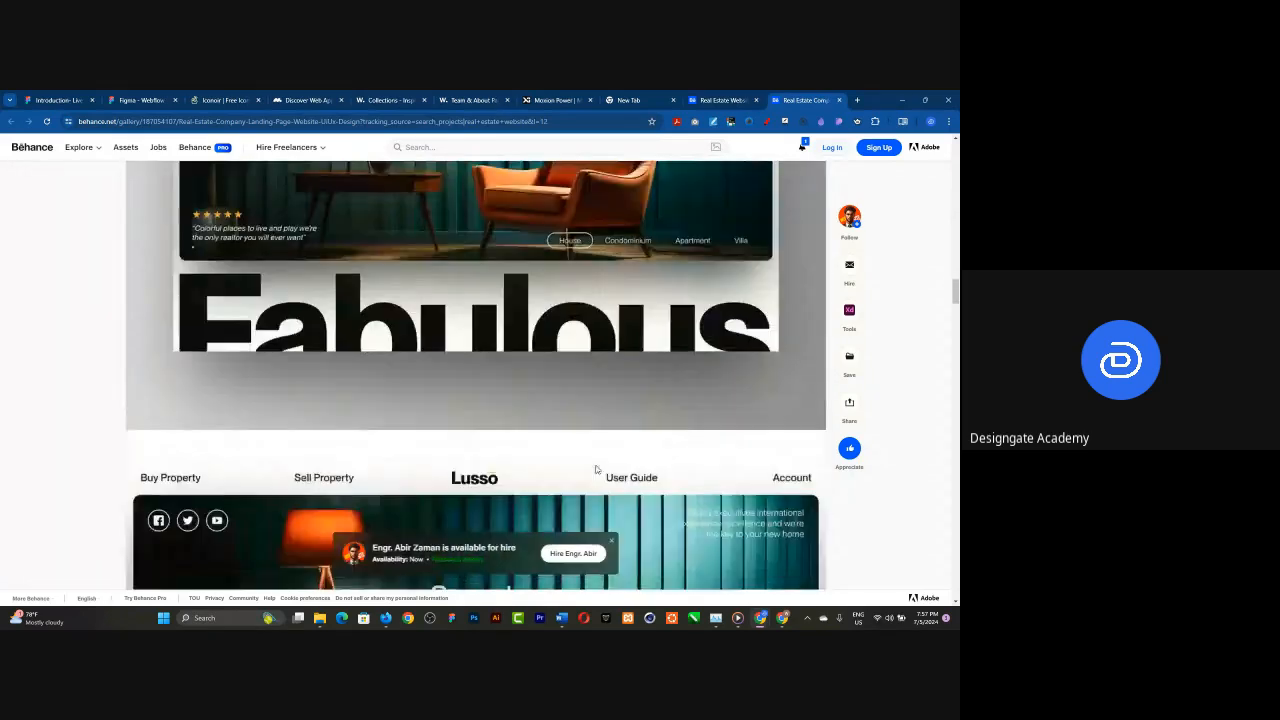
scroll(593, 462, down, 12)
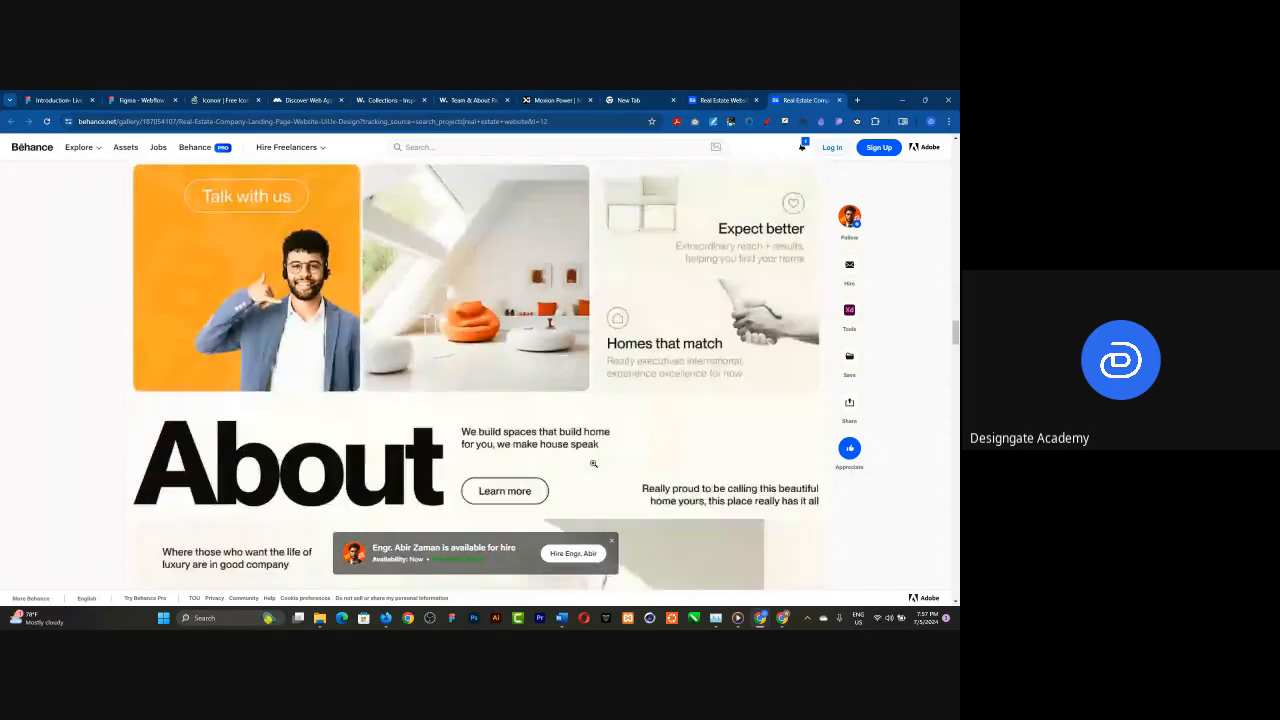
scroll(593, 464, down, 3)
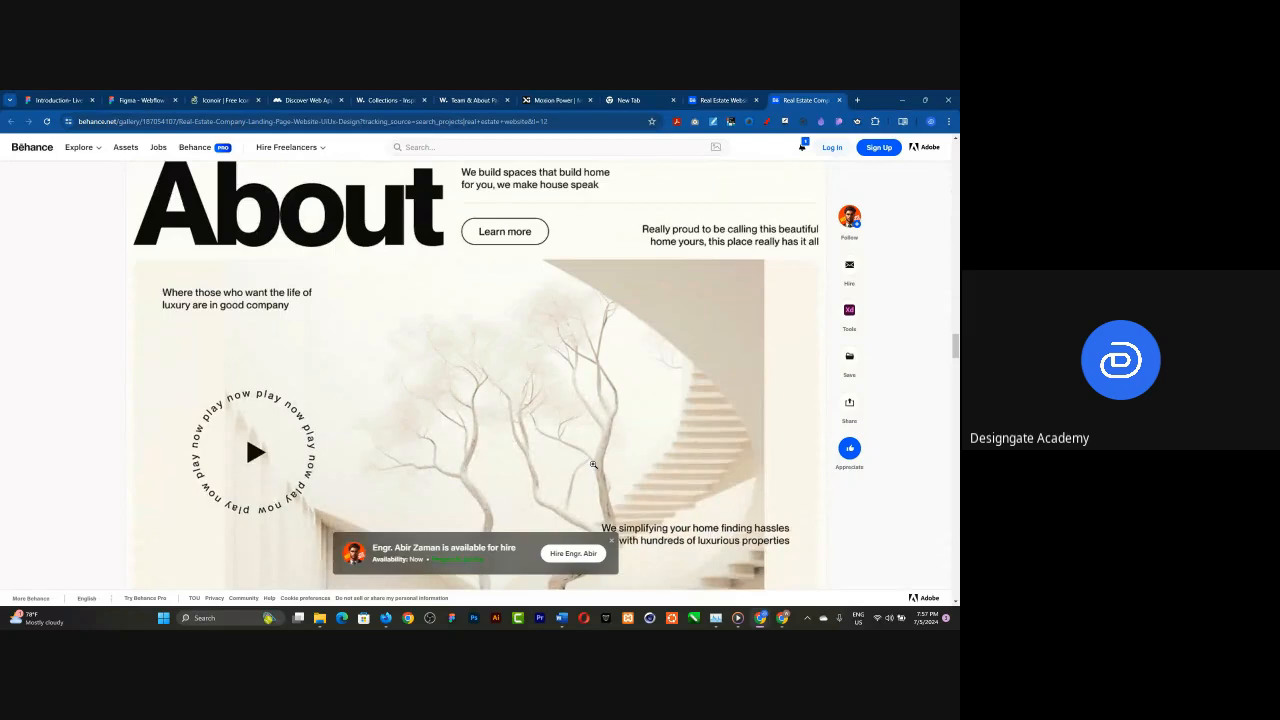
- Look through the rest of the Lusso project, from the For You section and footer to the designer's services and the comments
scroll(593, 464, down, 10)
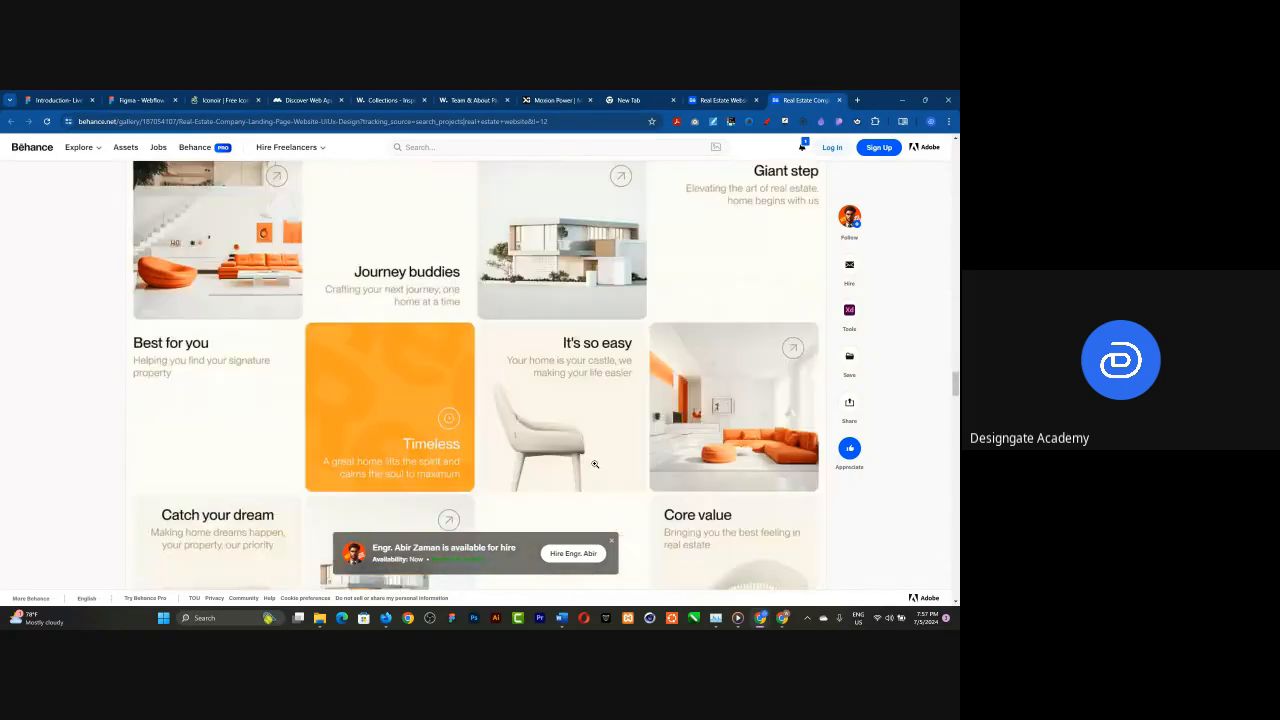
scroll(594, 464, down, 10)
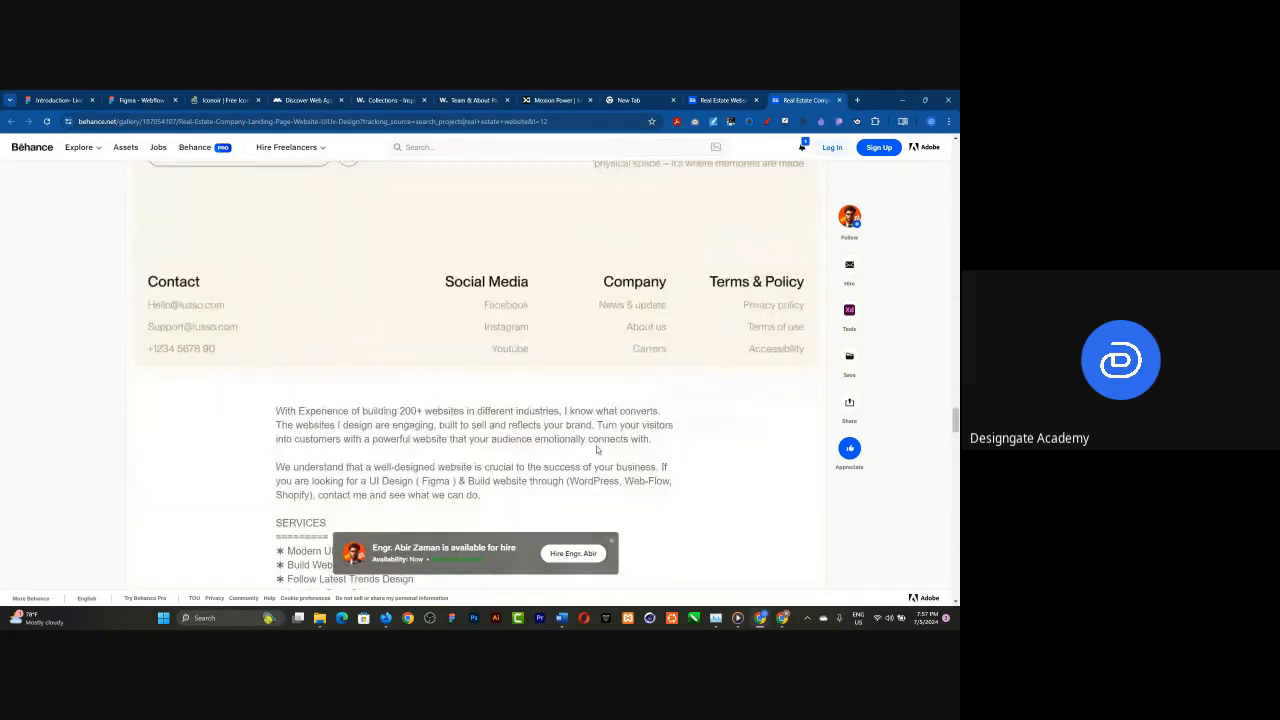
scroll(596, 450, down, 10)
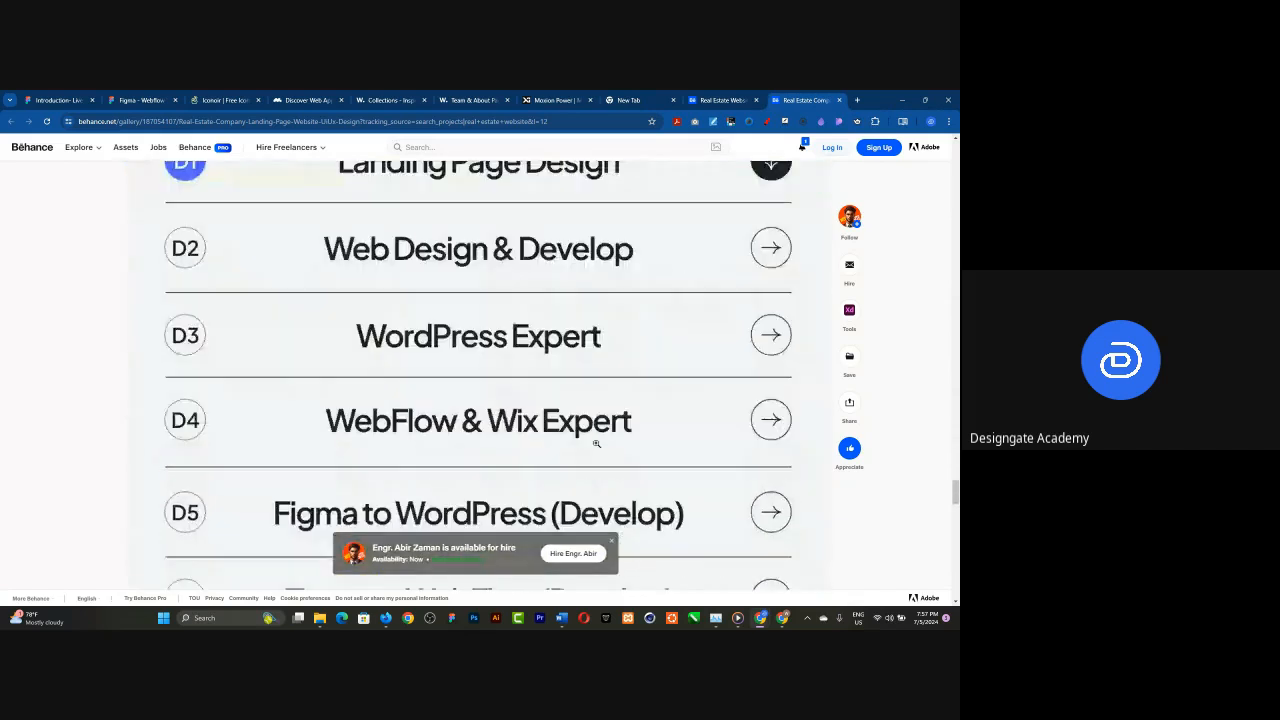
scroll(595, 444, down, 5)
scroll(720, 406, up, 3)
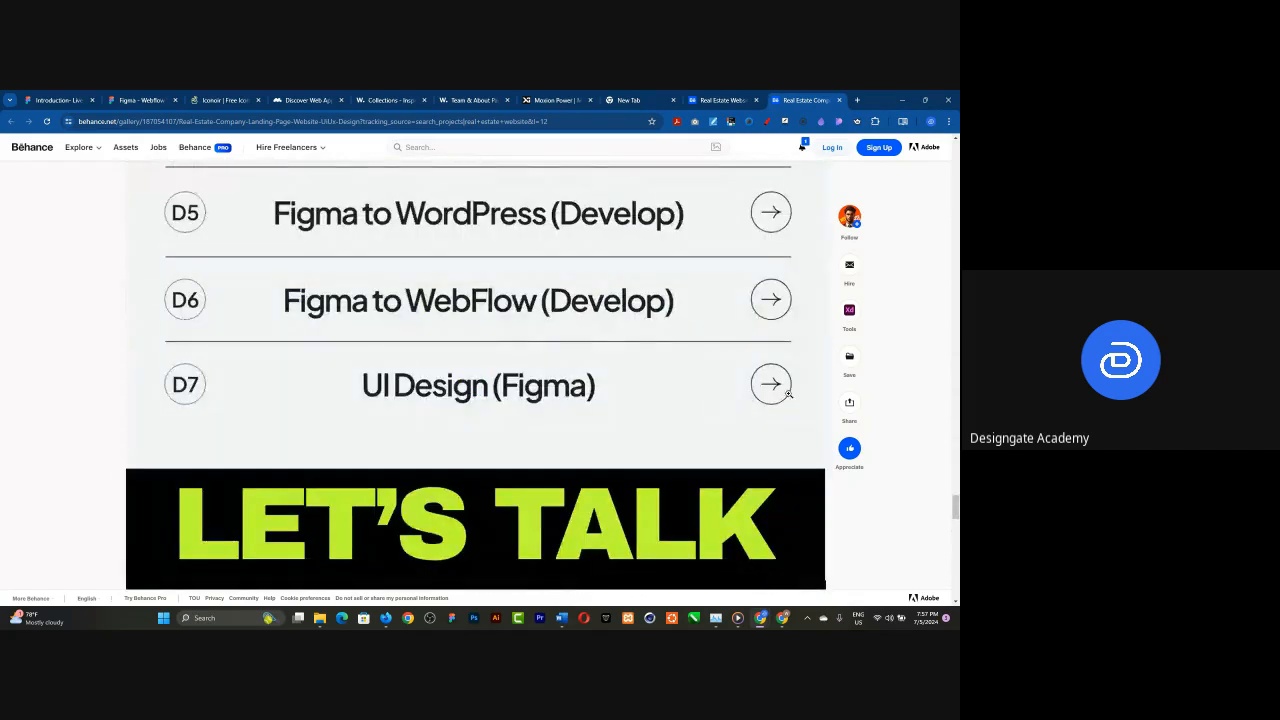
scroll(488, 403, down, 6)
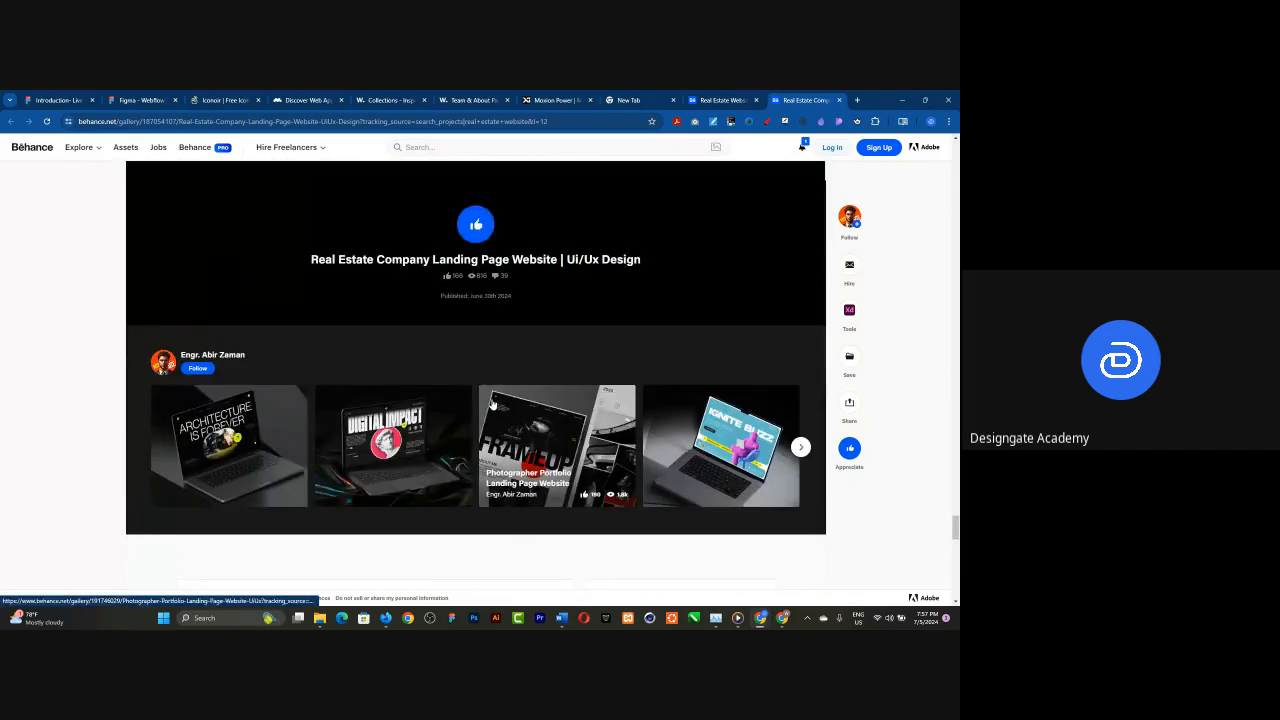
scroll(491, 403, down, 4)
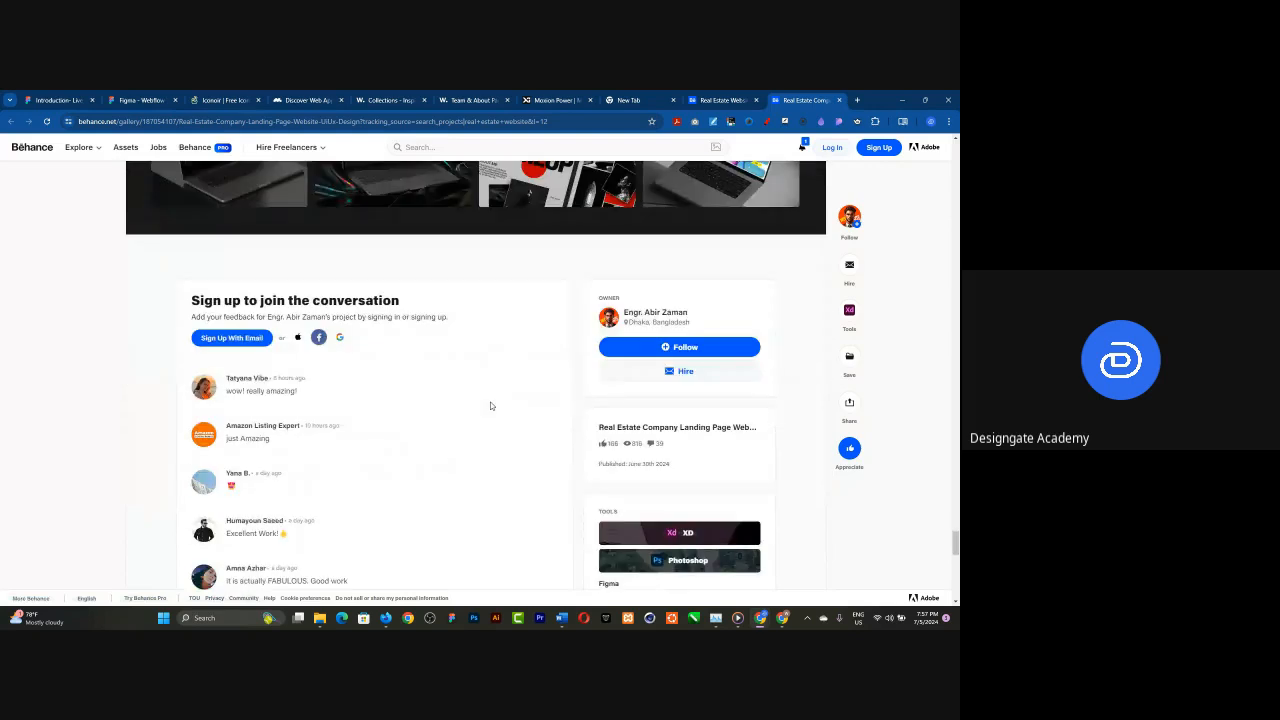
- Review the Lusso project again in reverse, from the services through the Subscribe footer and For You grid to the About section
scroll(490, 405, up, 6)
scroll(490, 405, up, 10)
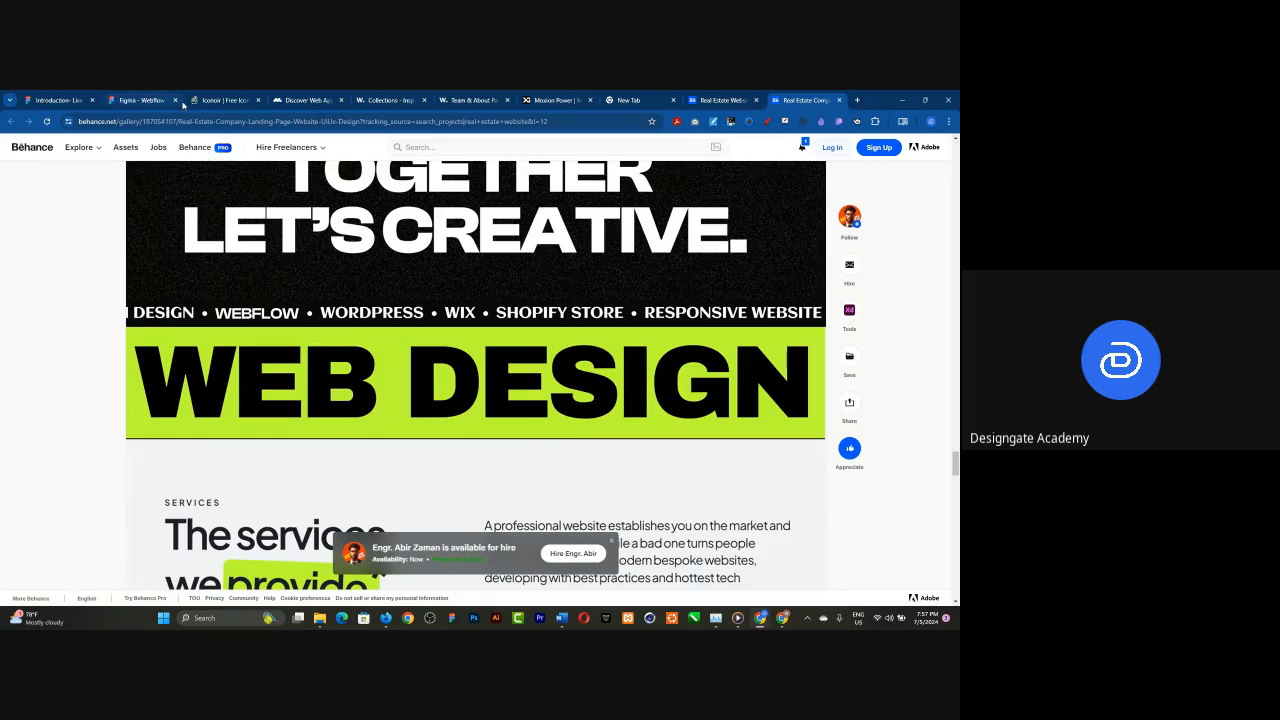
scroll(397, 347, down, 15)
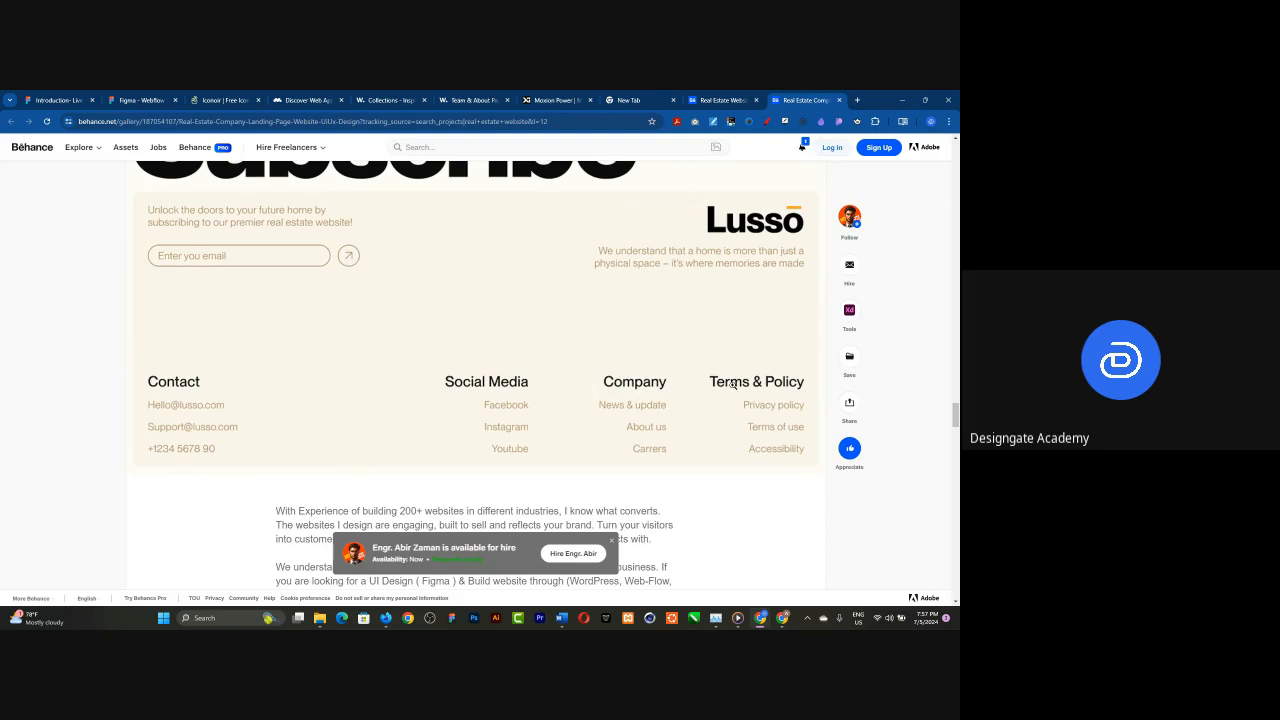
scroll(443, 337, up, 5)
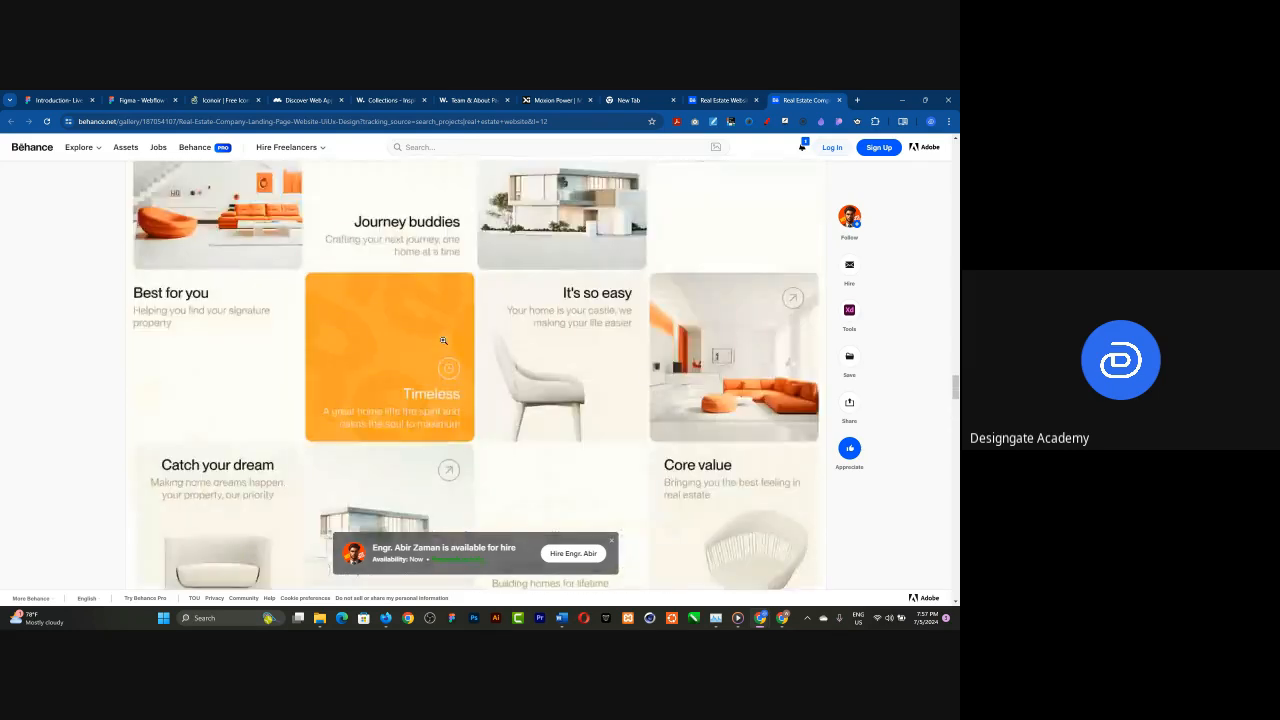
scroll(530, 335, up, 2)
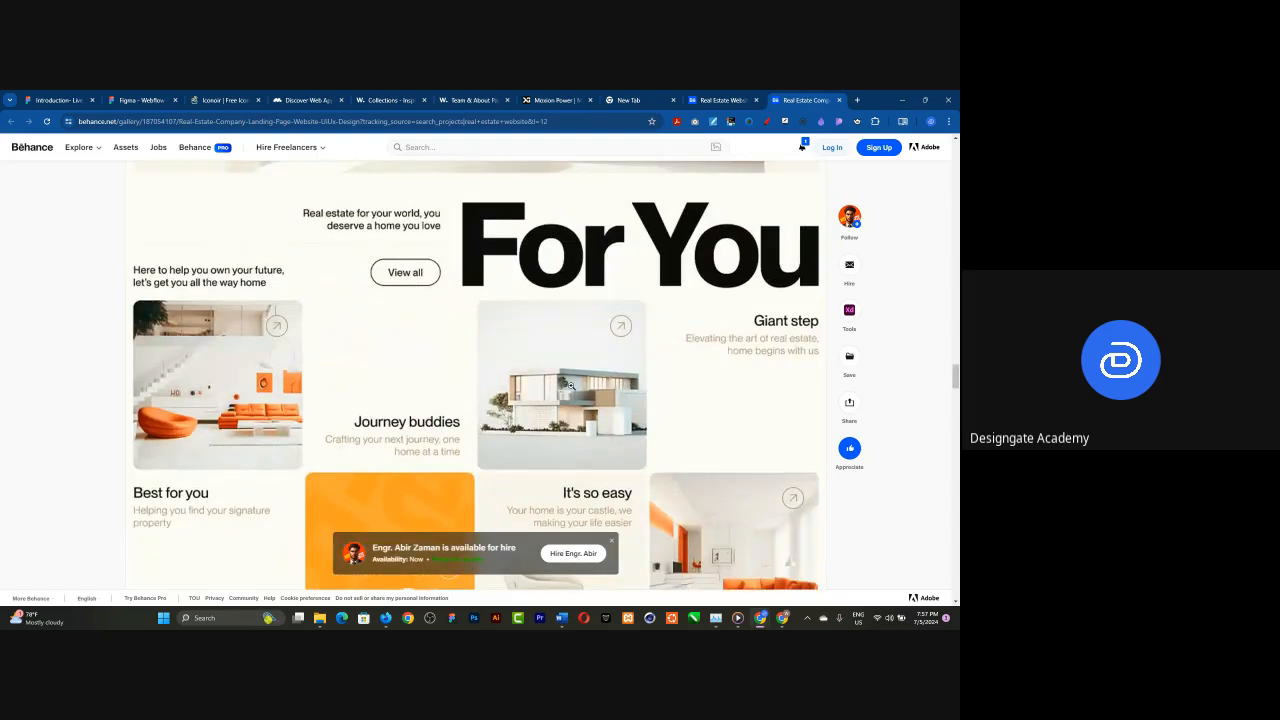
scroll(532, 400, up, 3)
scroll(530, 374, up, 8)
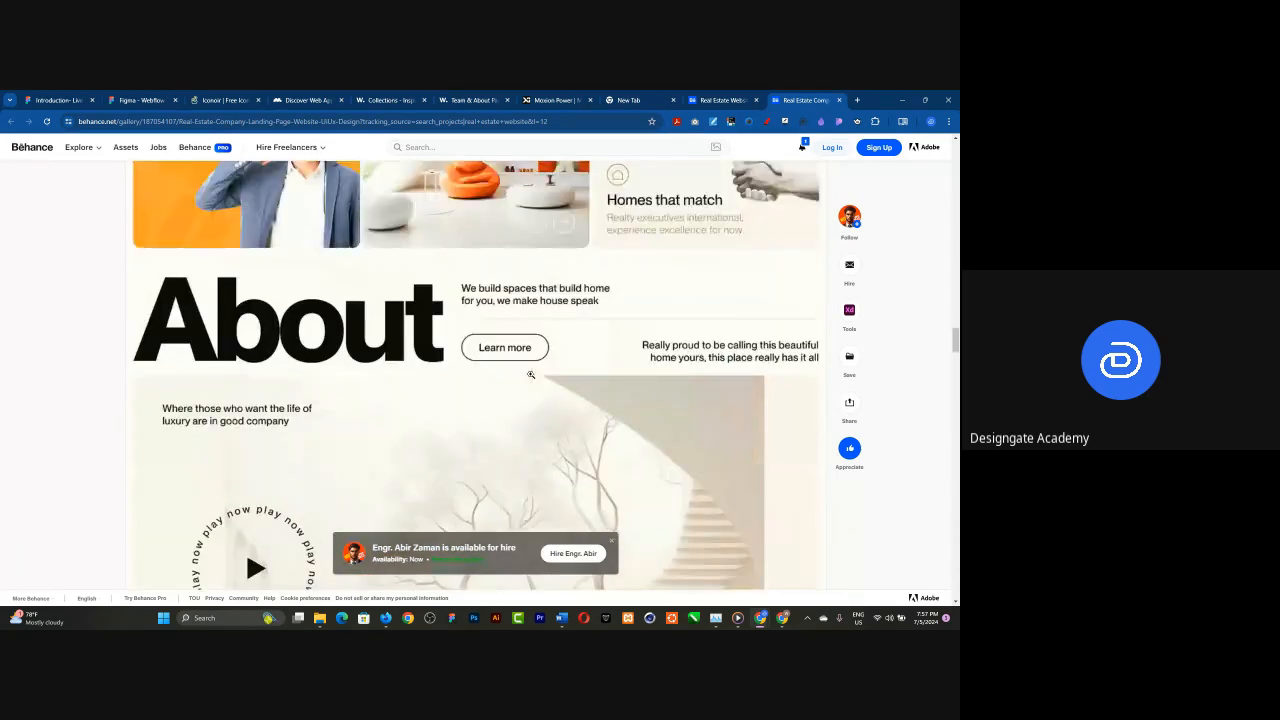
- Switch to the Moxion Power mission page, view its introduction and close the empty new tab
click(552, 100)
scroll(512, 437, down, 2)
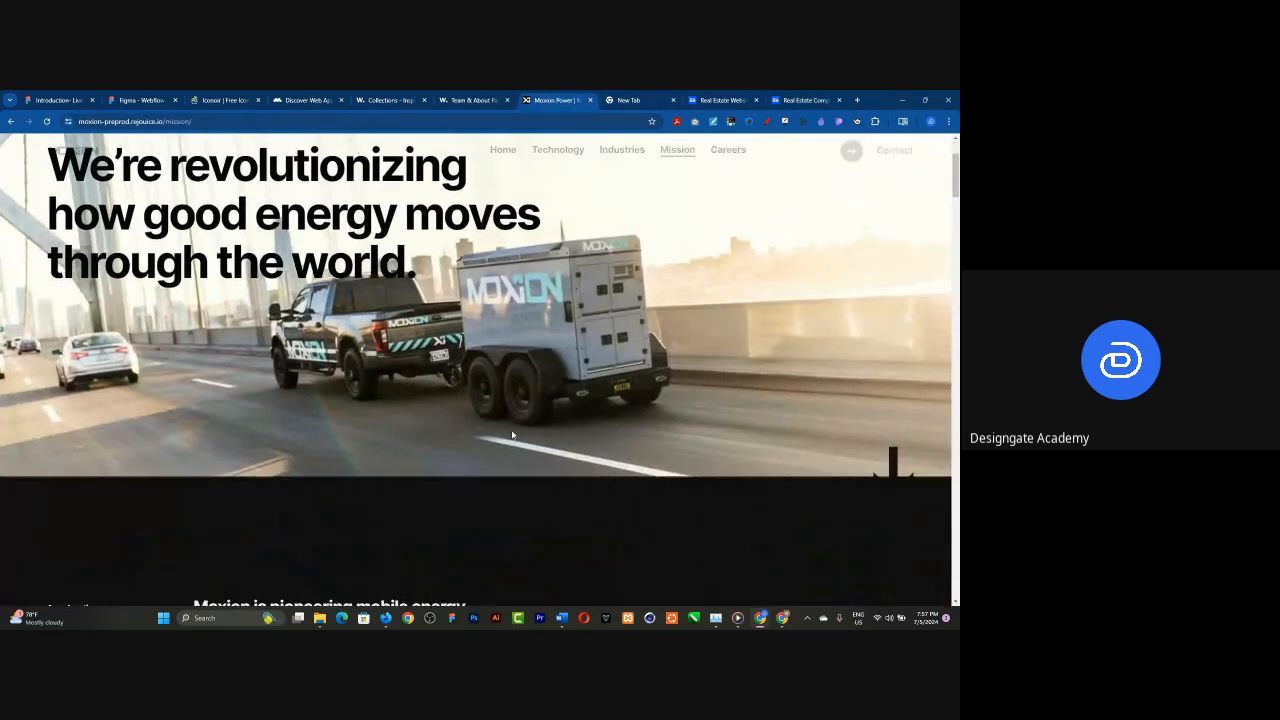
scroll(512, 435, down, 3)
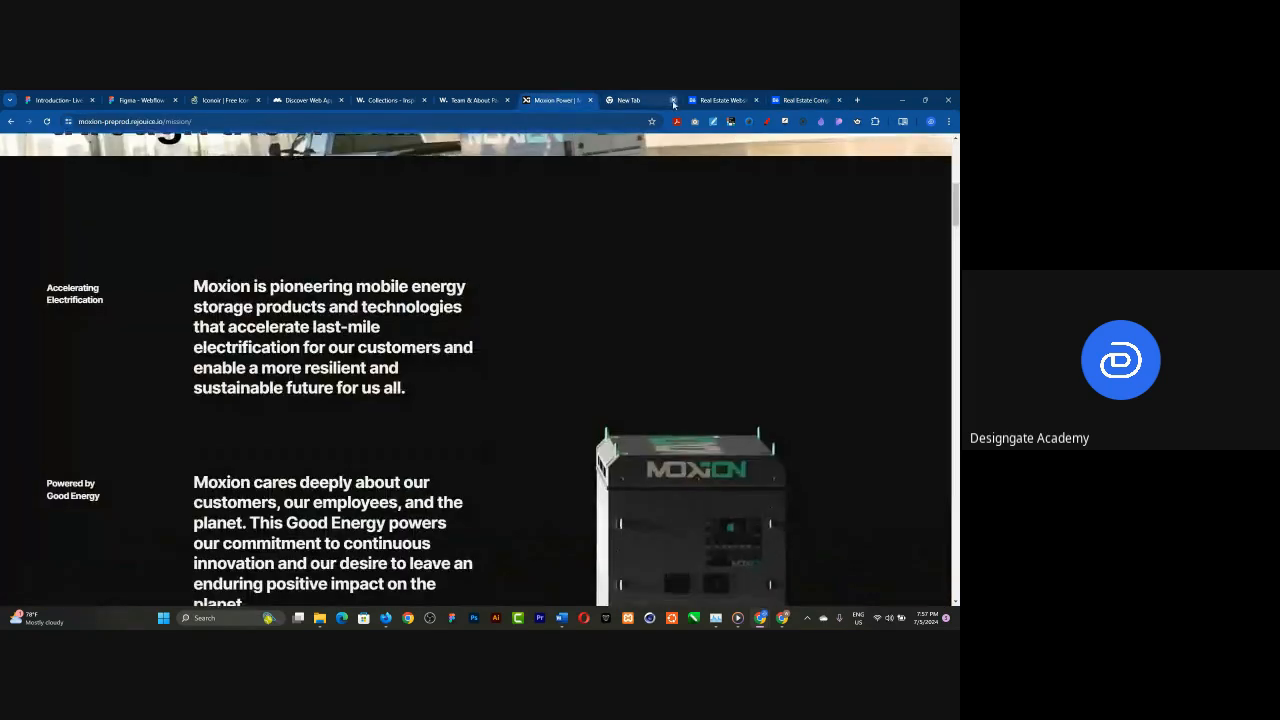
click(673, 100)
- Examine the Moxion mission page layout, including the team portraits, news section and footer, and return to the hero section
scroll(432, 393, down, 3)
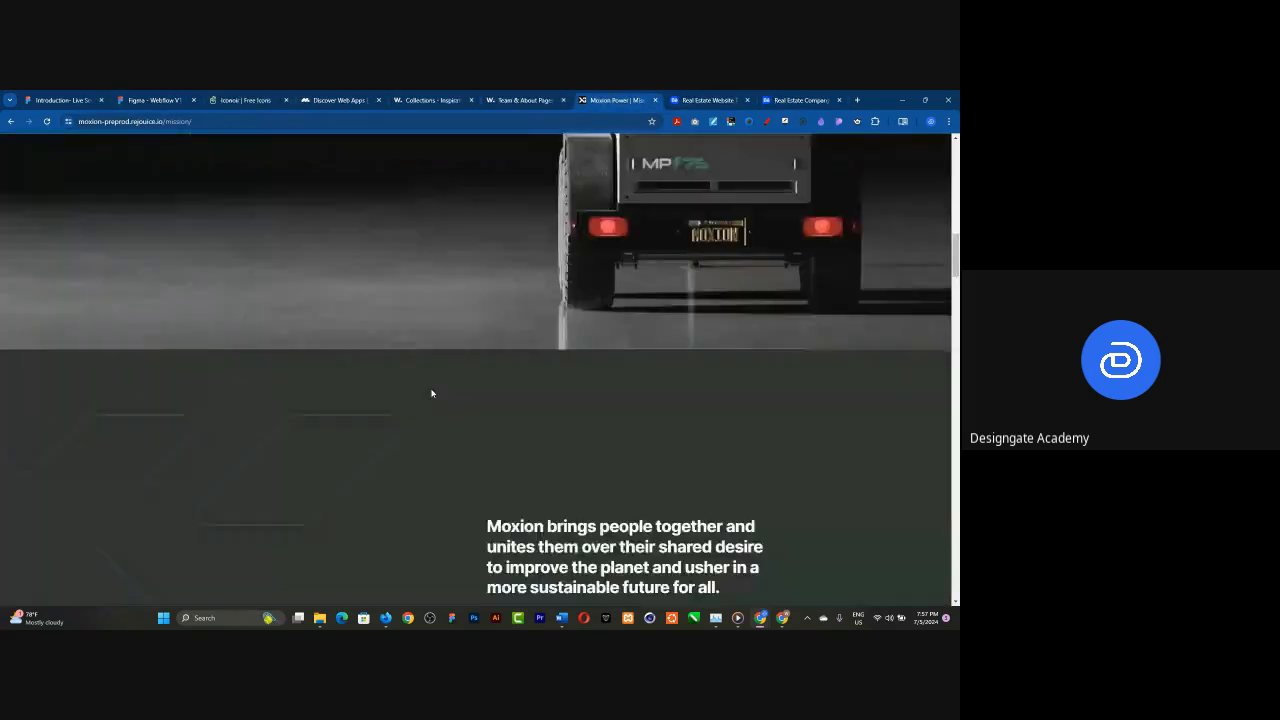
scroll(432, 393, down, 3)
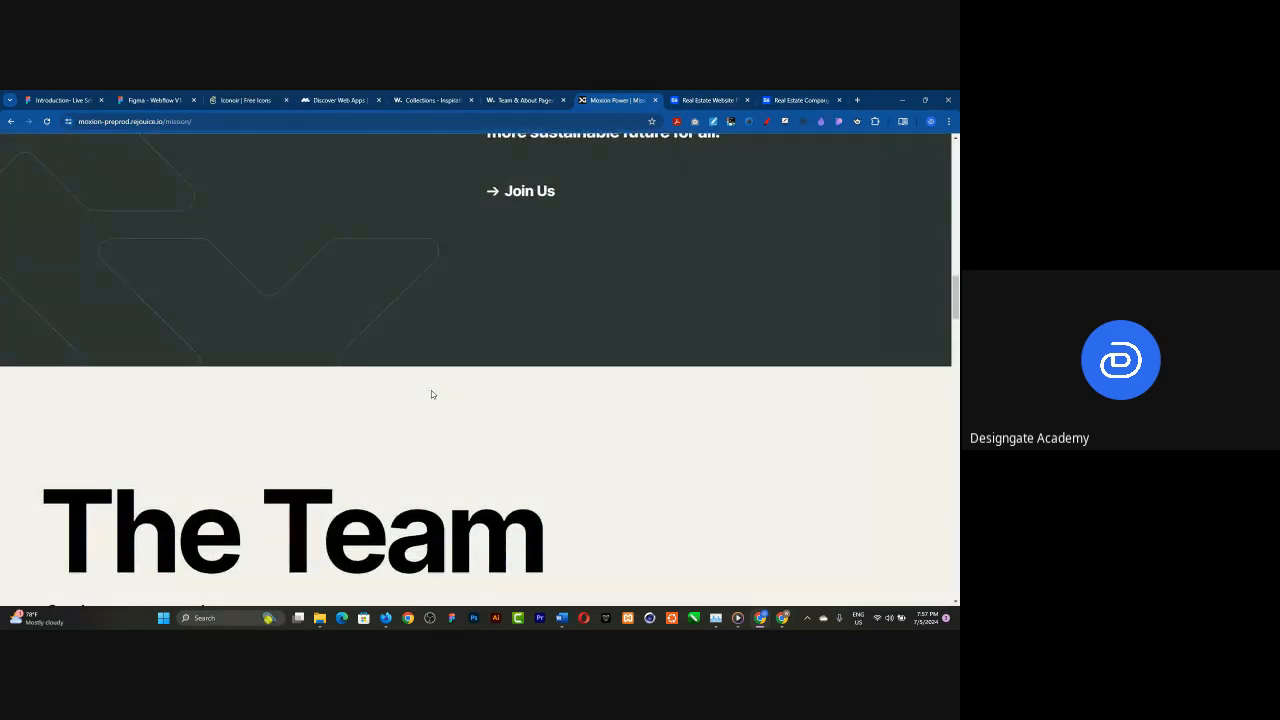
scroll(450, 380, down, 4)
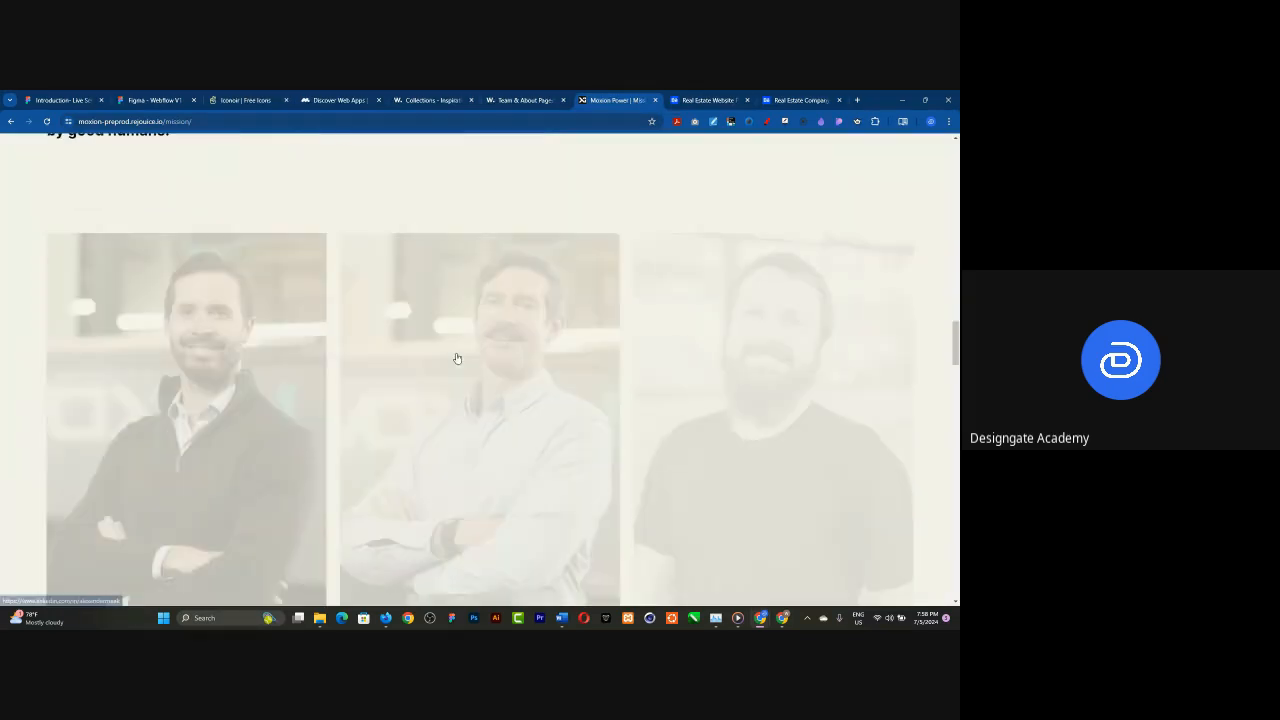
scroll(240, 328, down, 1)
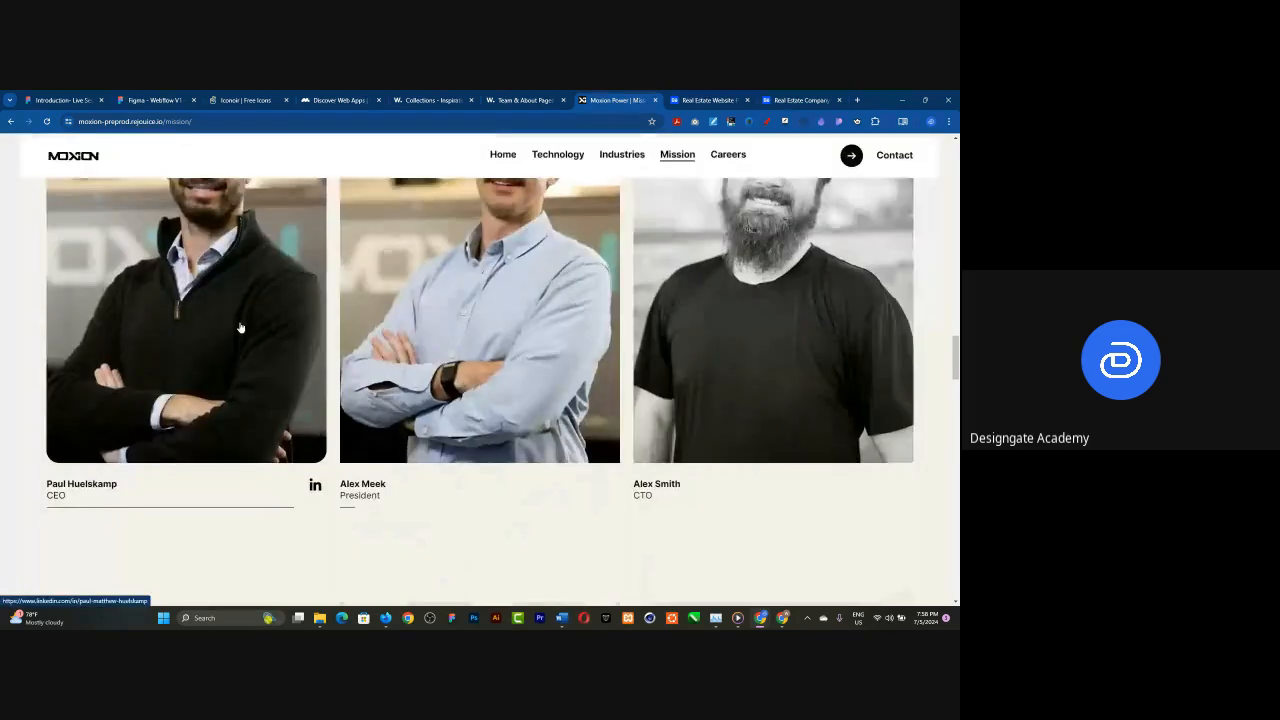
scroll(764, 340, up, 1)
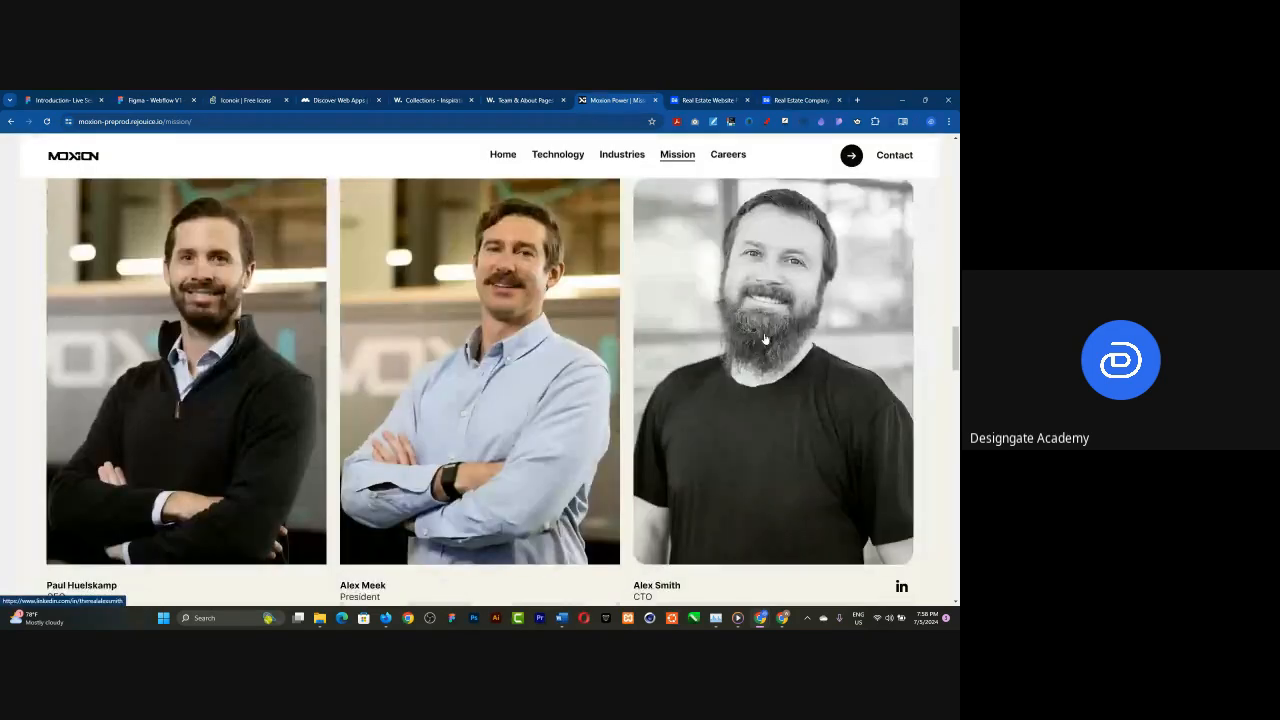
scroll(764, 340, down, 8)
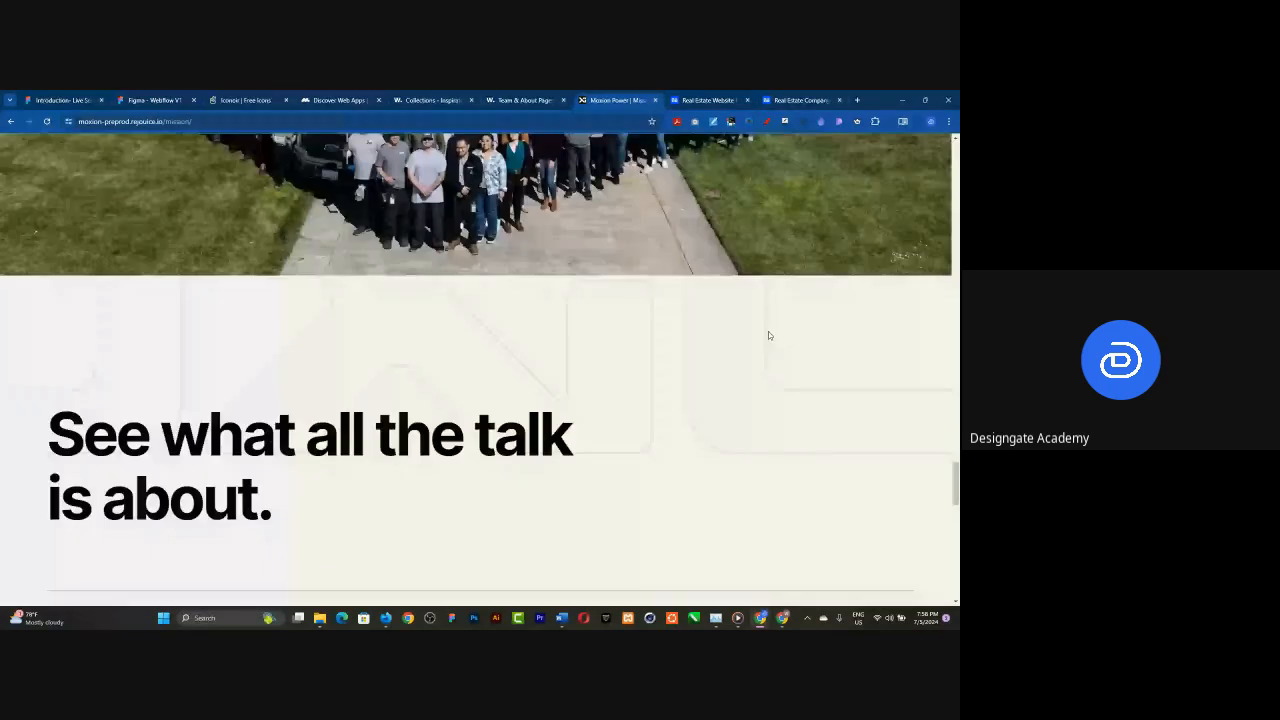
scroll(769, 335, down, 10)
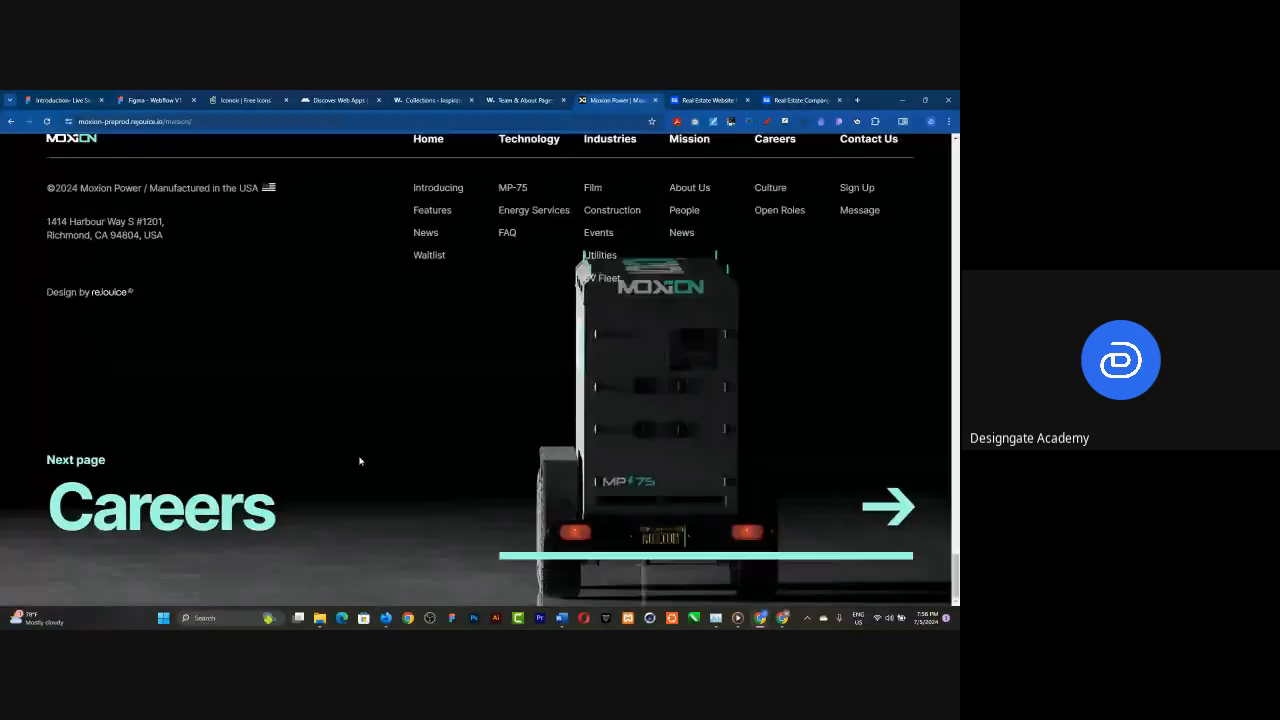
scroll(360, 461, up, 4)
scroll(360, 461, up, 10)
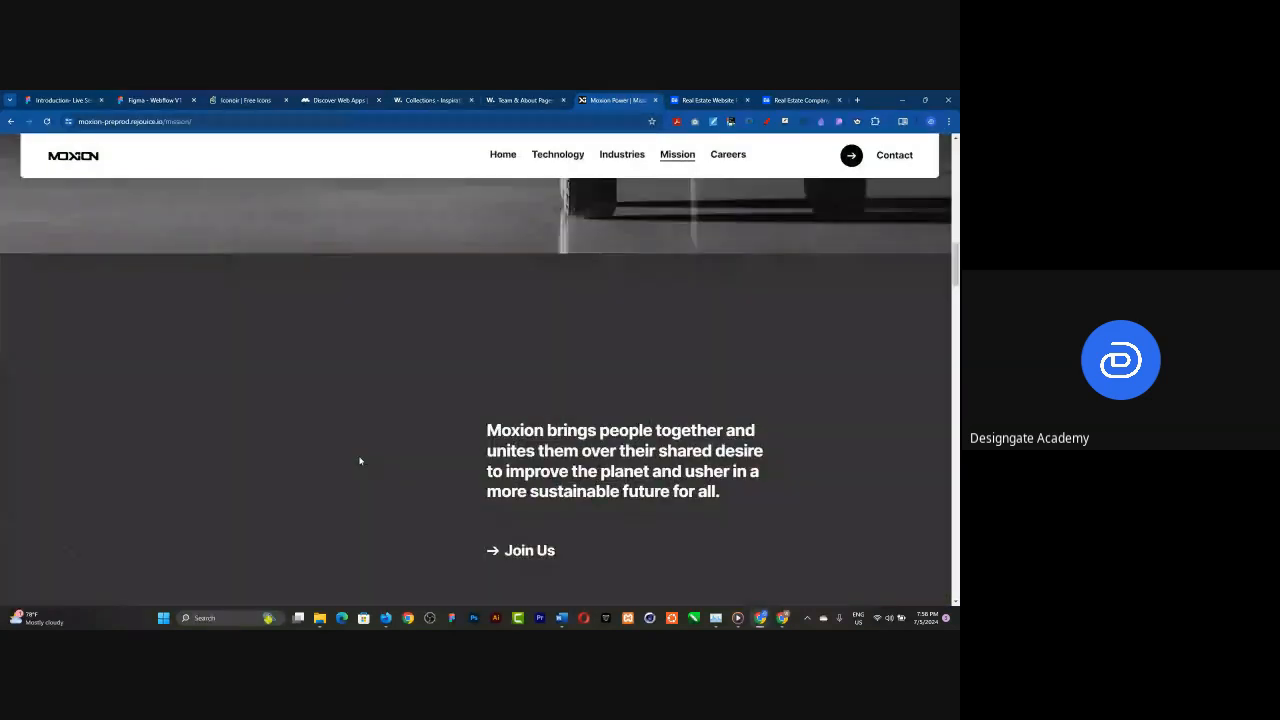
scroll(360, 461, up, 5)
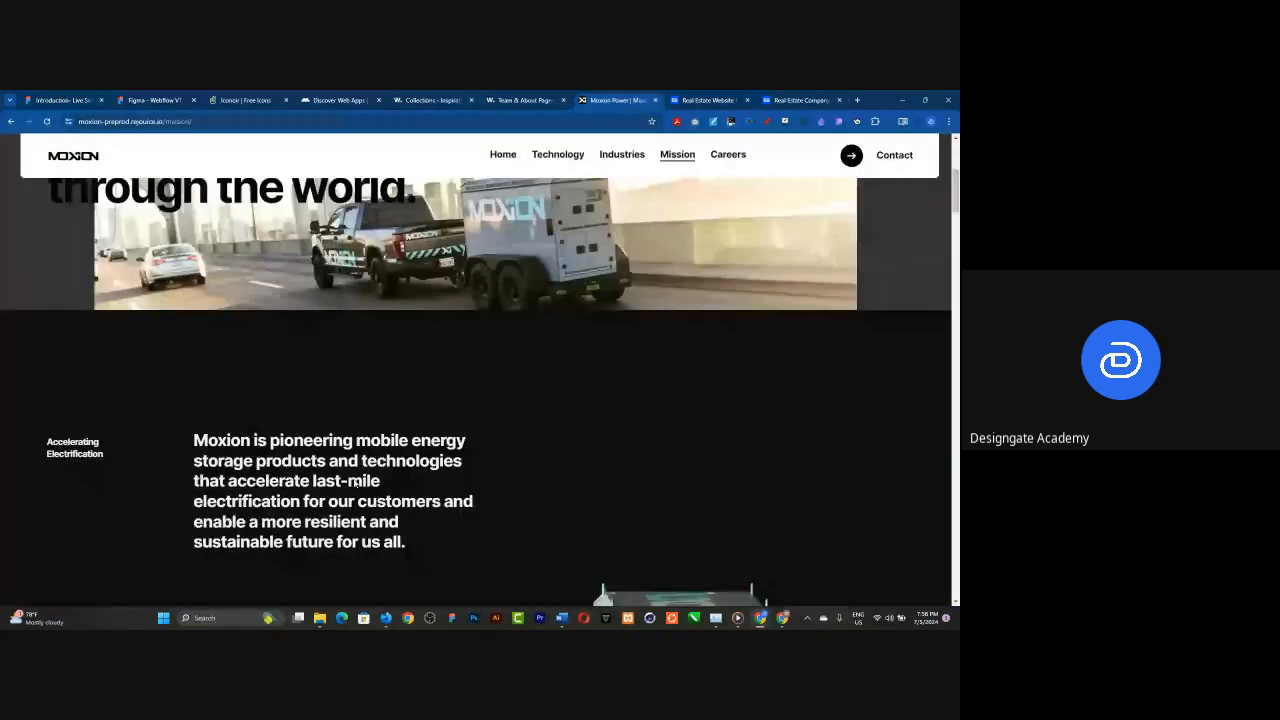
scroll(357, 484, up, 5)
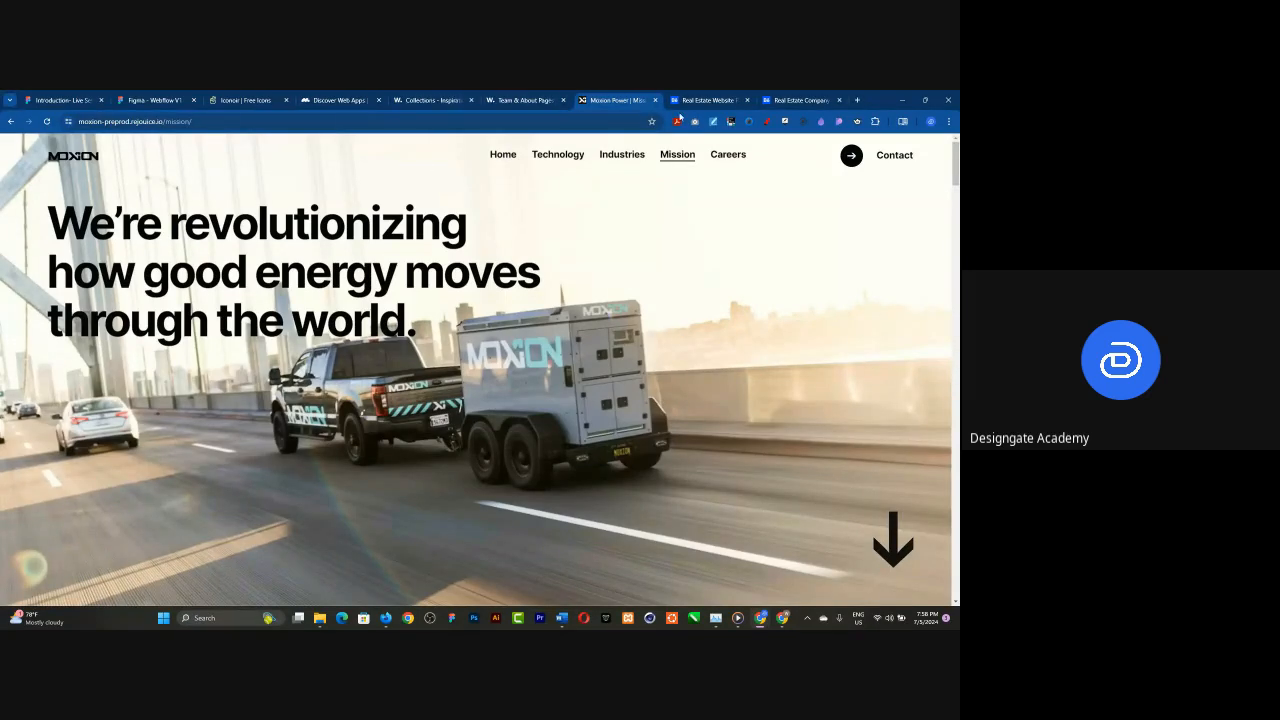
- Search Google for "unsplash" in a new browser tab and open the Unsplash website
click(859, 101)
text(unsplash)
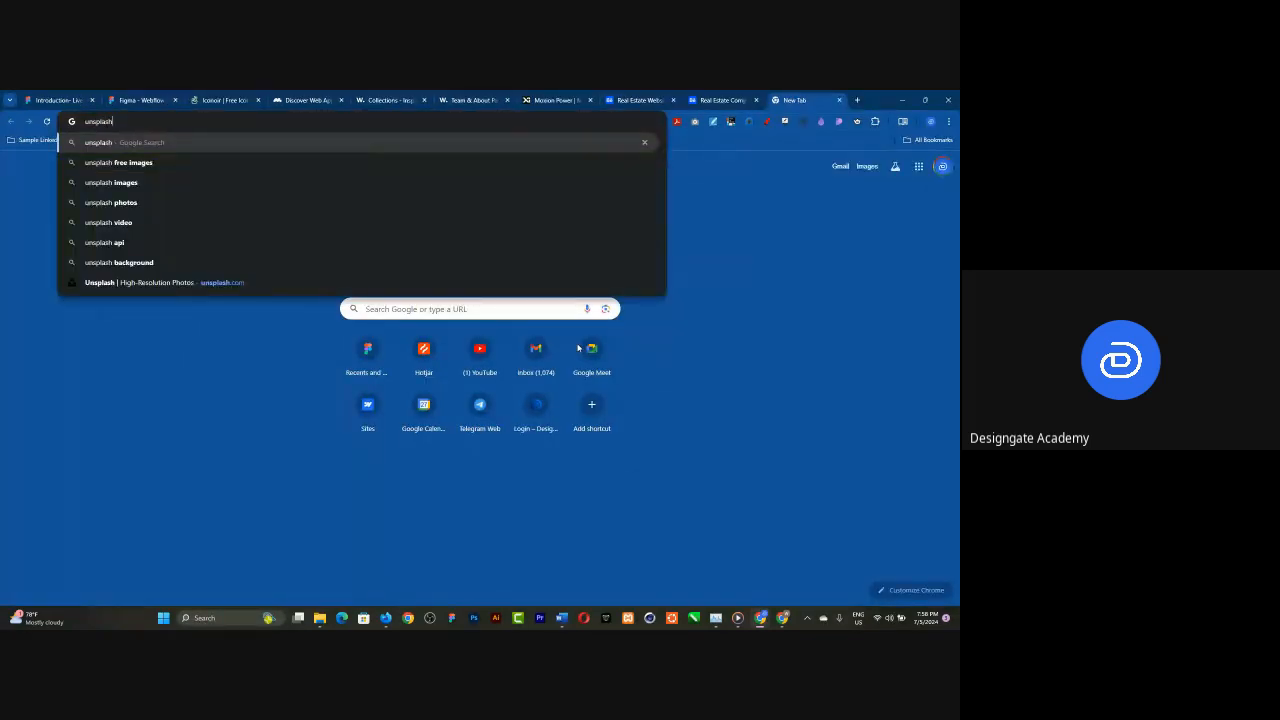
key(Return)
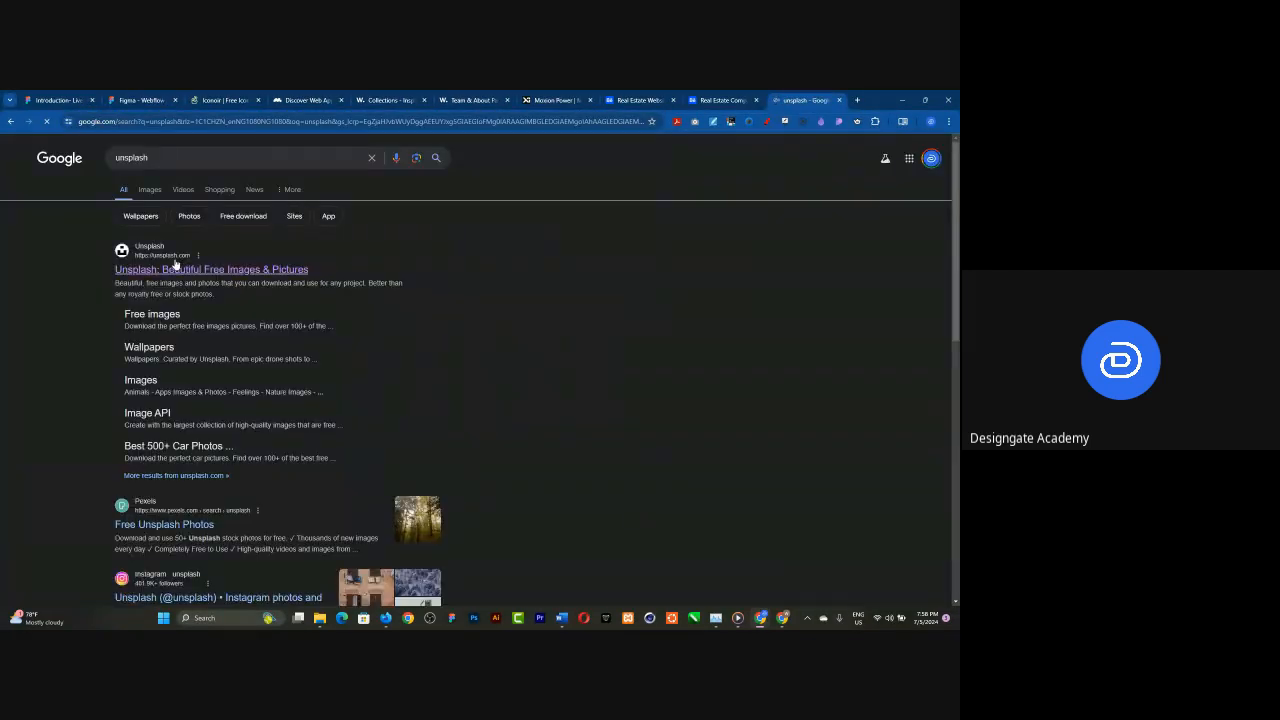
- Open freepik.com in another new browser tab
click(856, 100)
text(freepik.com)
key(Return)
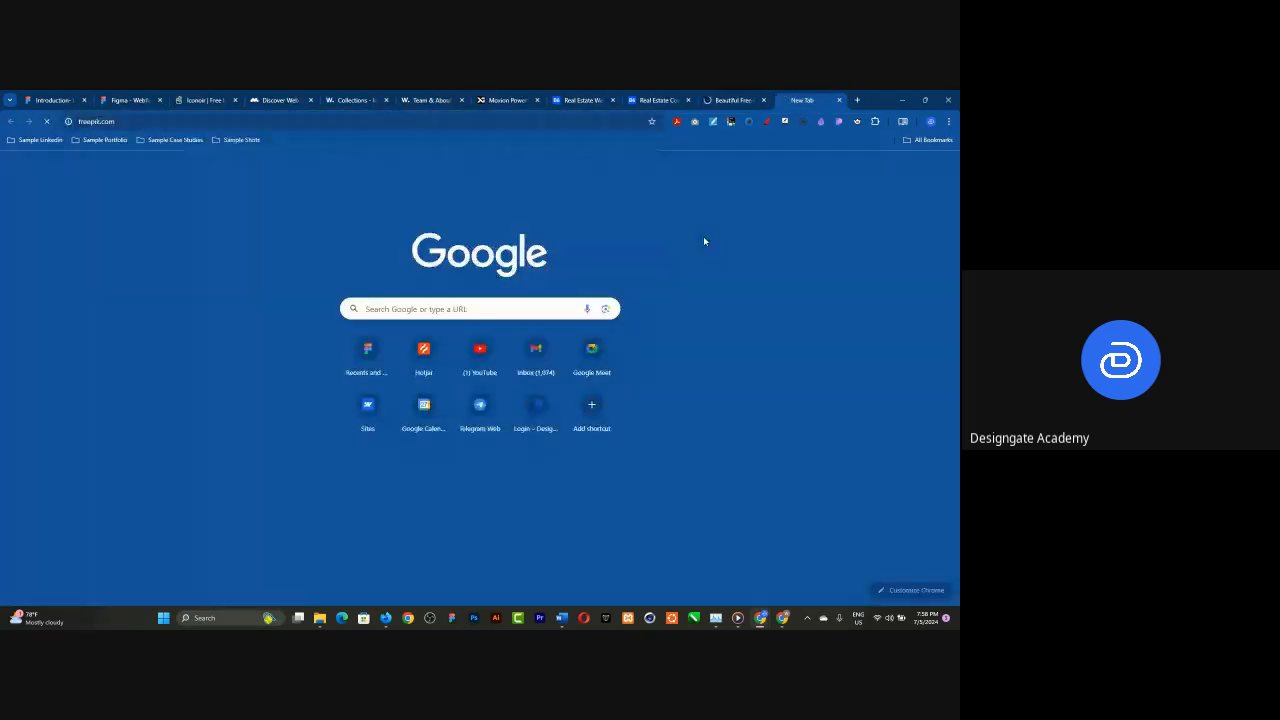
- Return to the Unsplash home page, select its web address and look through the photo gallery
click(736, 100)
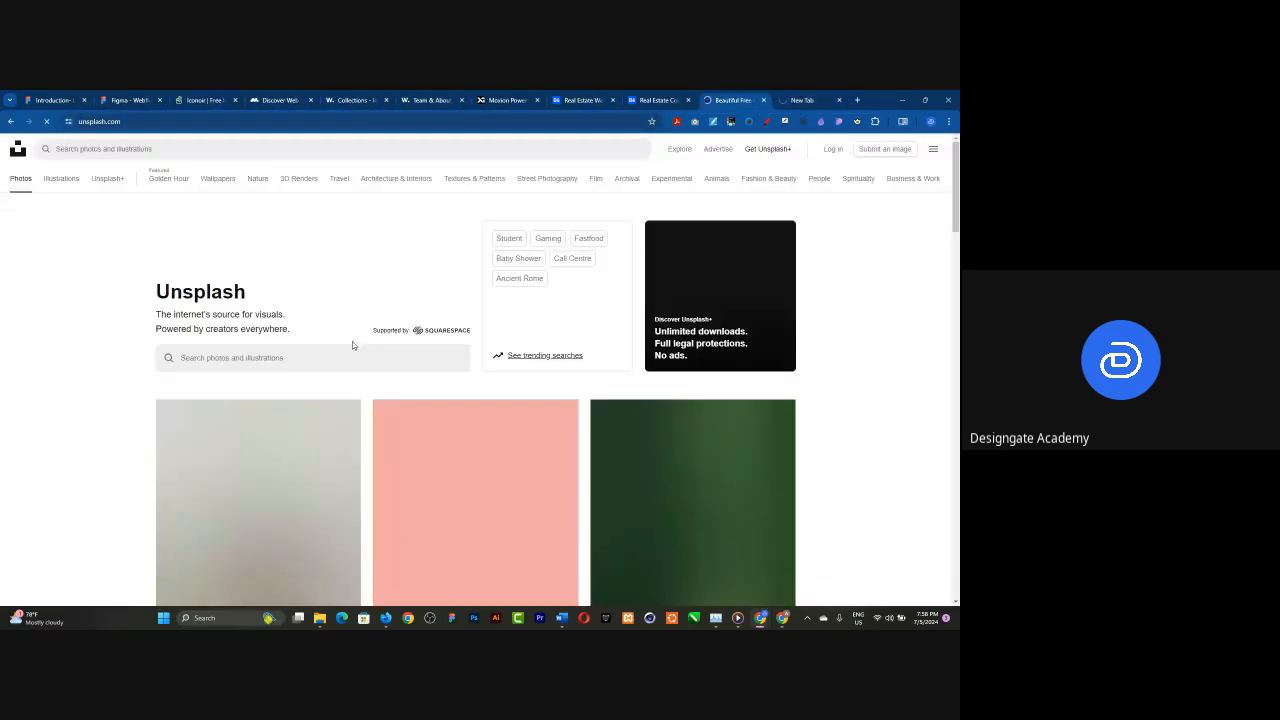
click(160, 121)
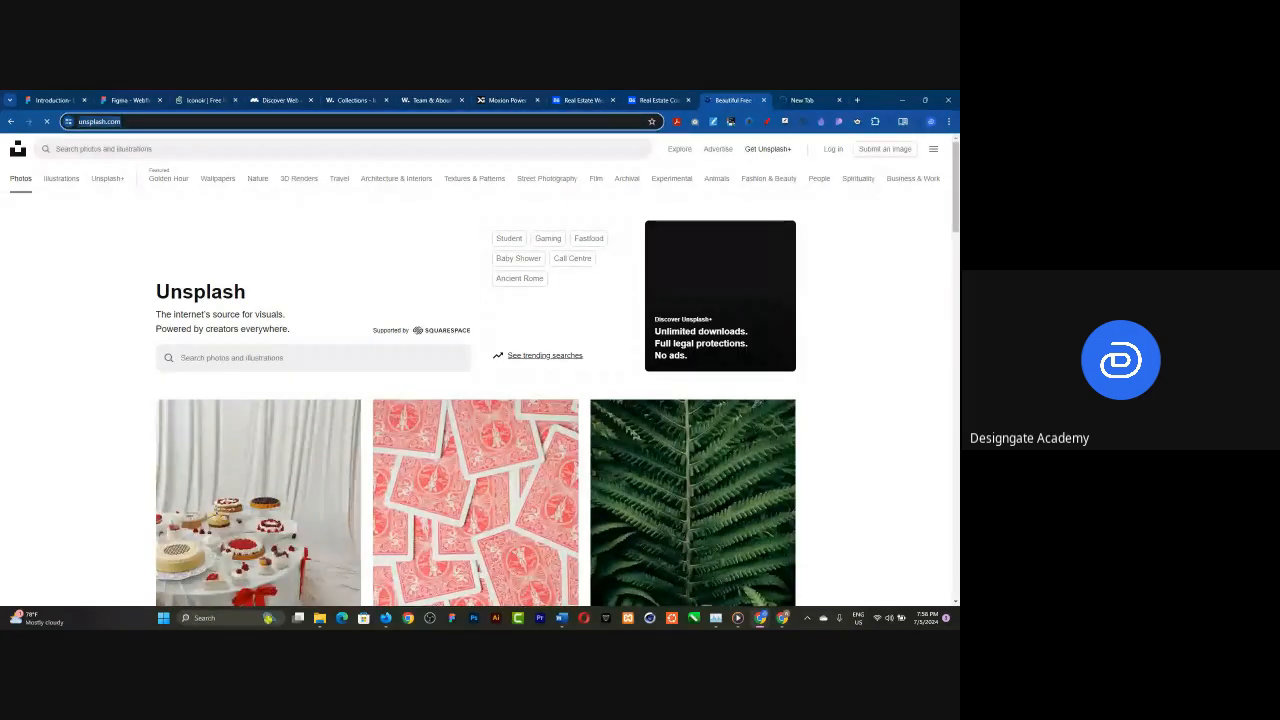
key(alt+Tab)
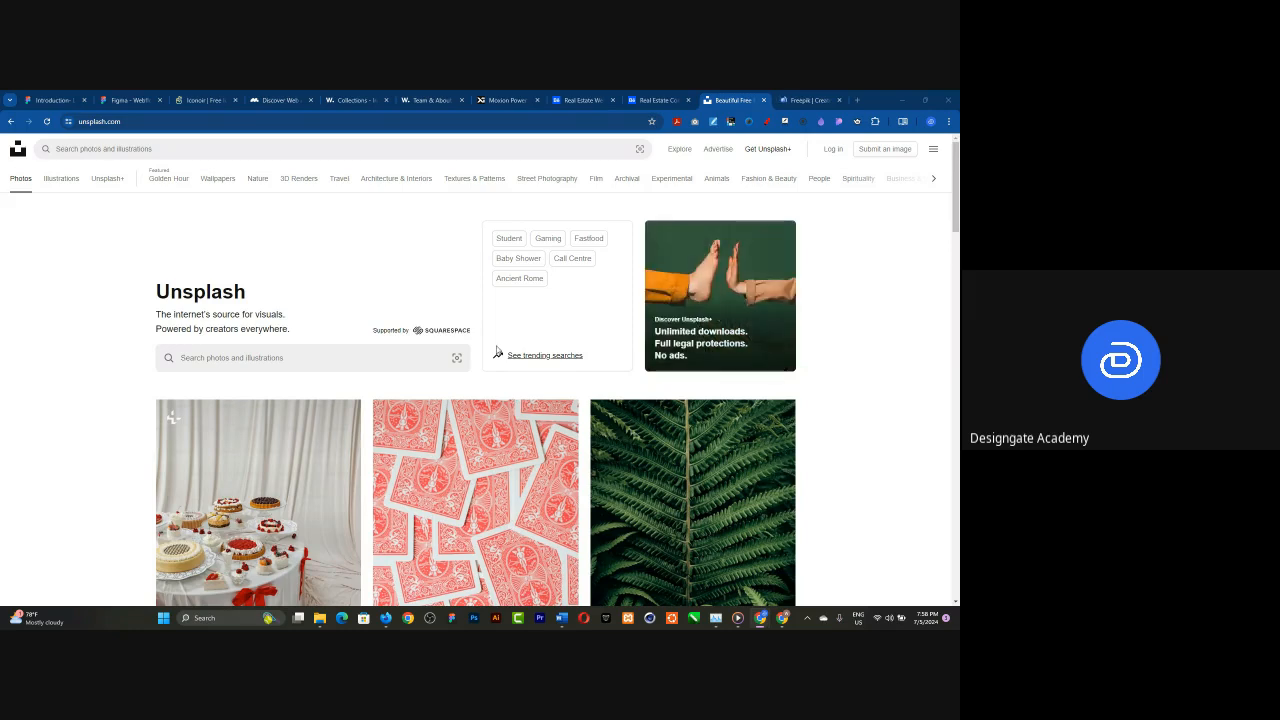
scroll(497, 350, down, 4)
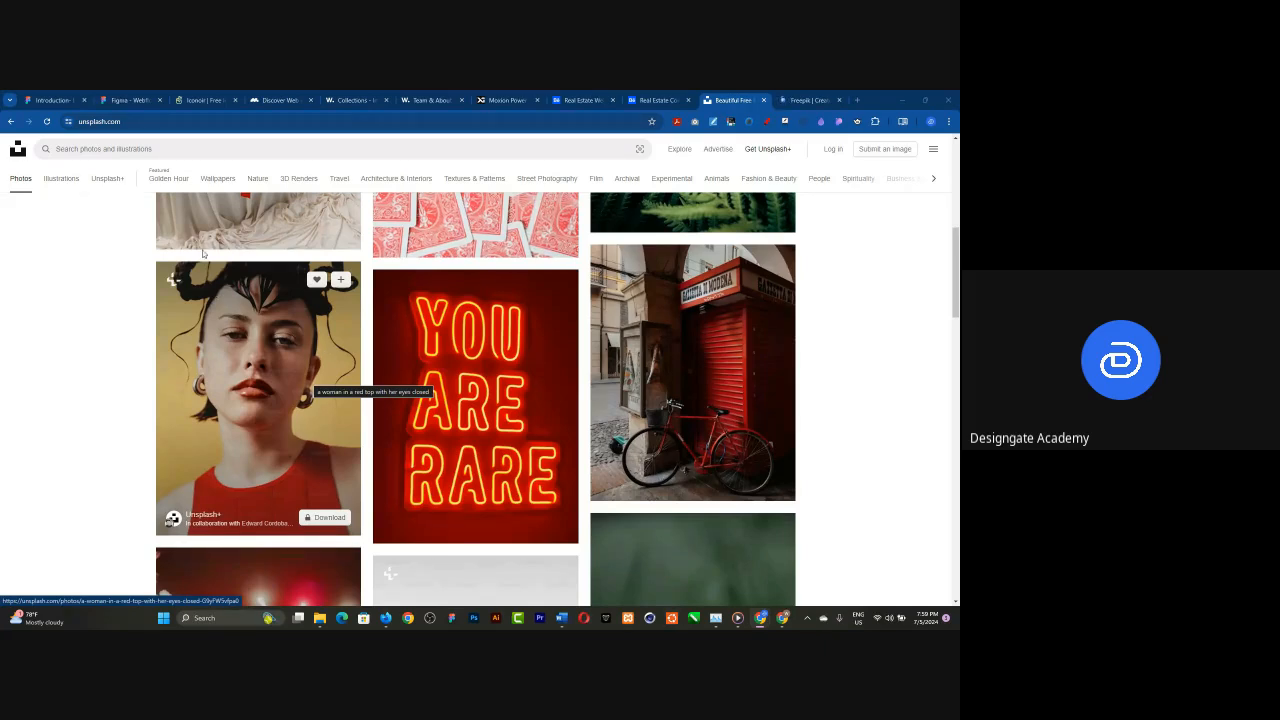
- Dismiss Freepik's Google sign-in prompt, and open the AI image generator page in a new tab and switch to it
click(788, 99)
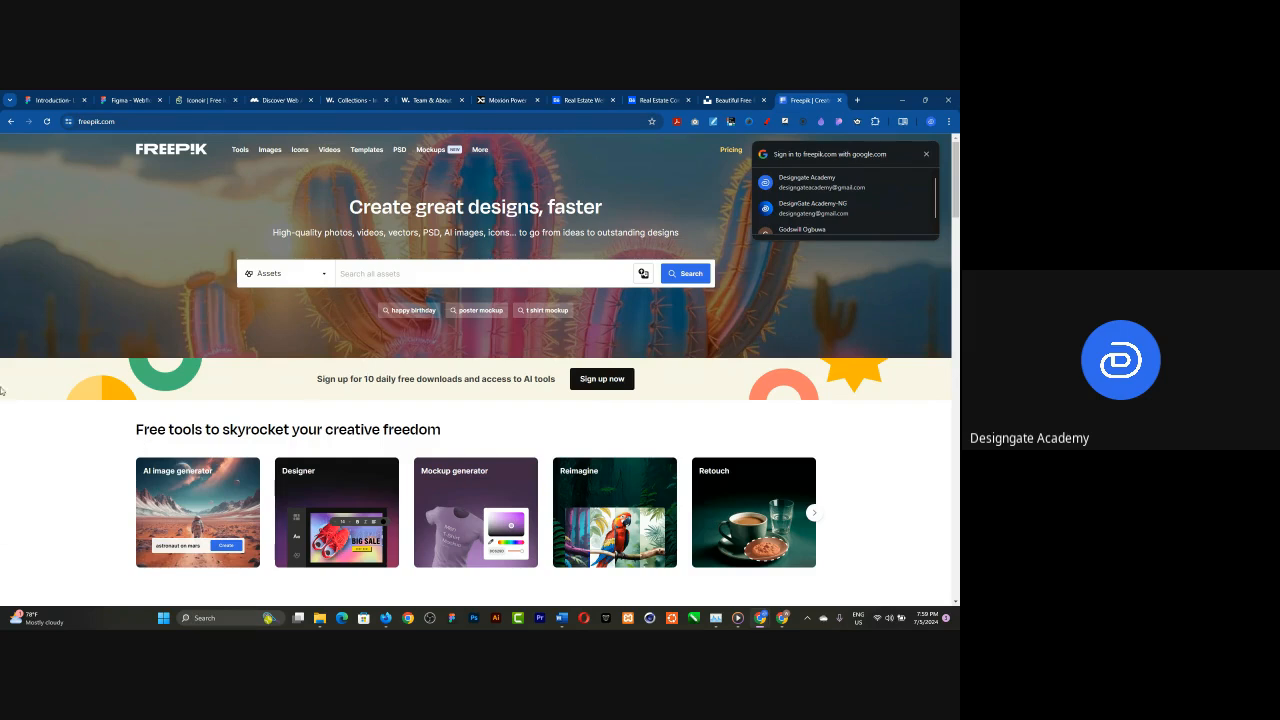
click(927, 155)
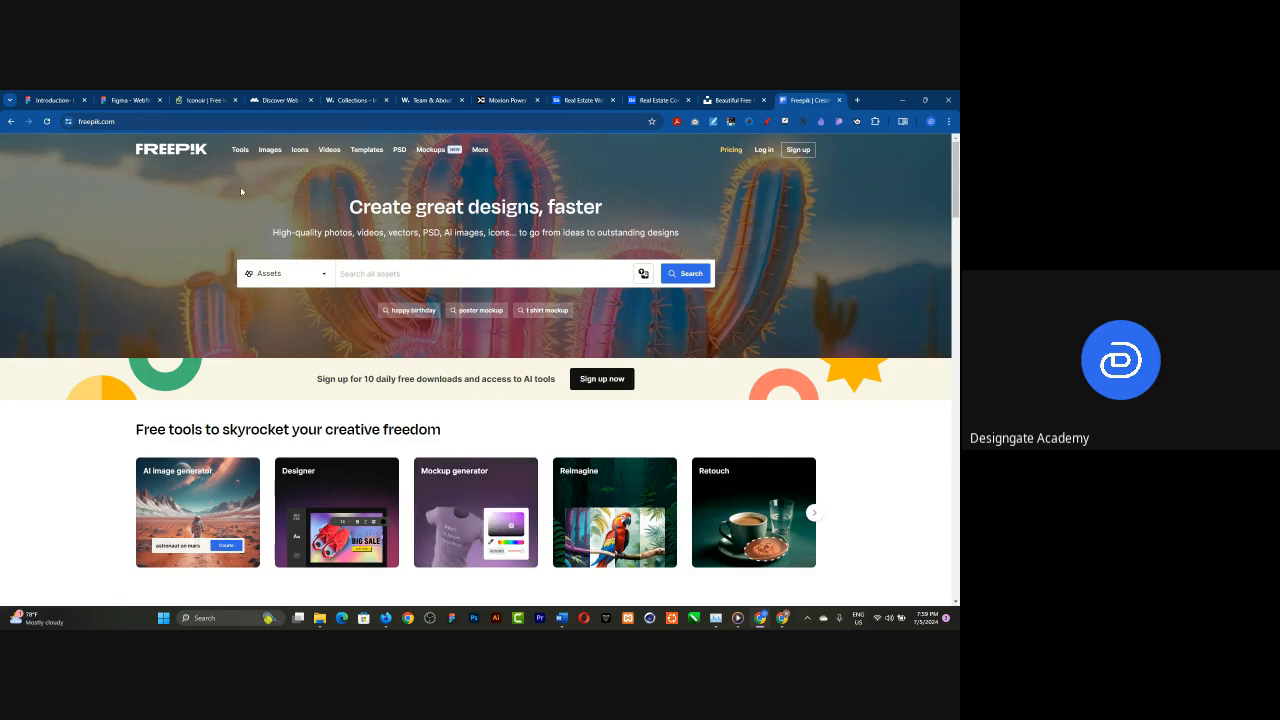
mouse_move(277, 152)
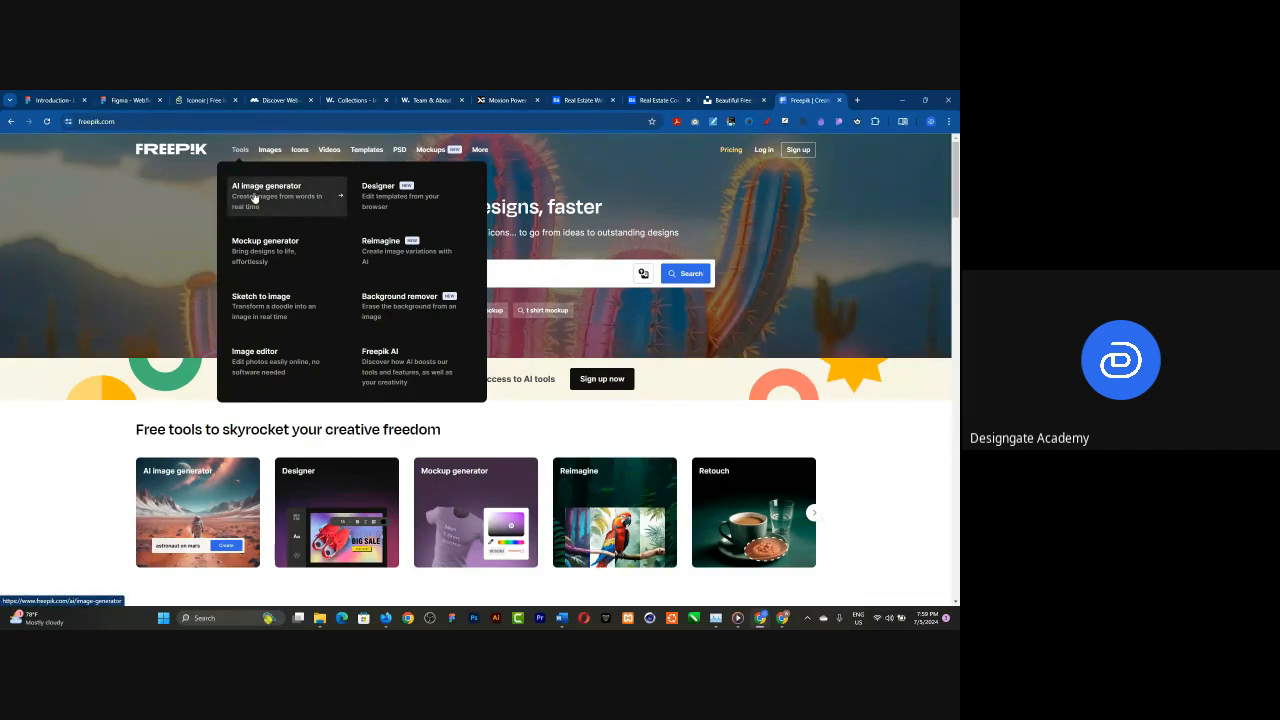
right_click(256, 198)
click(277, 205)
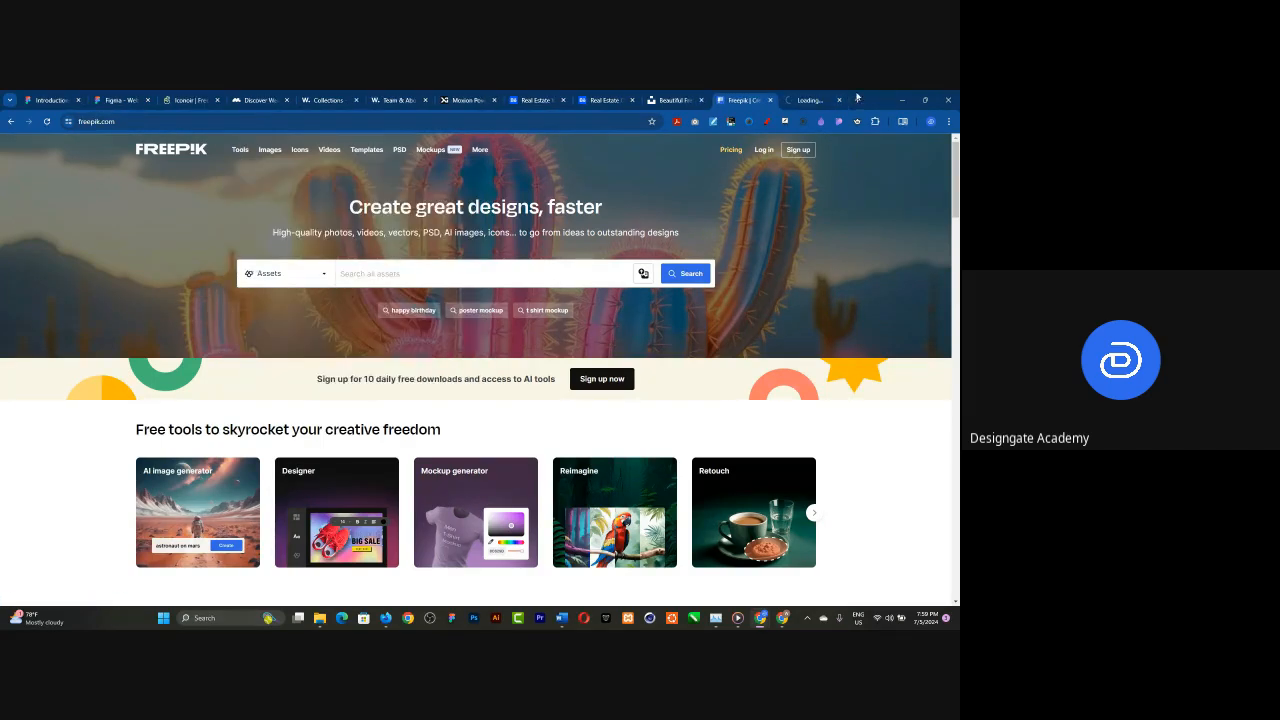
click(818, 99)
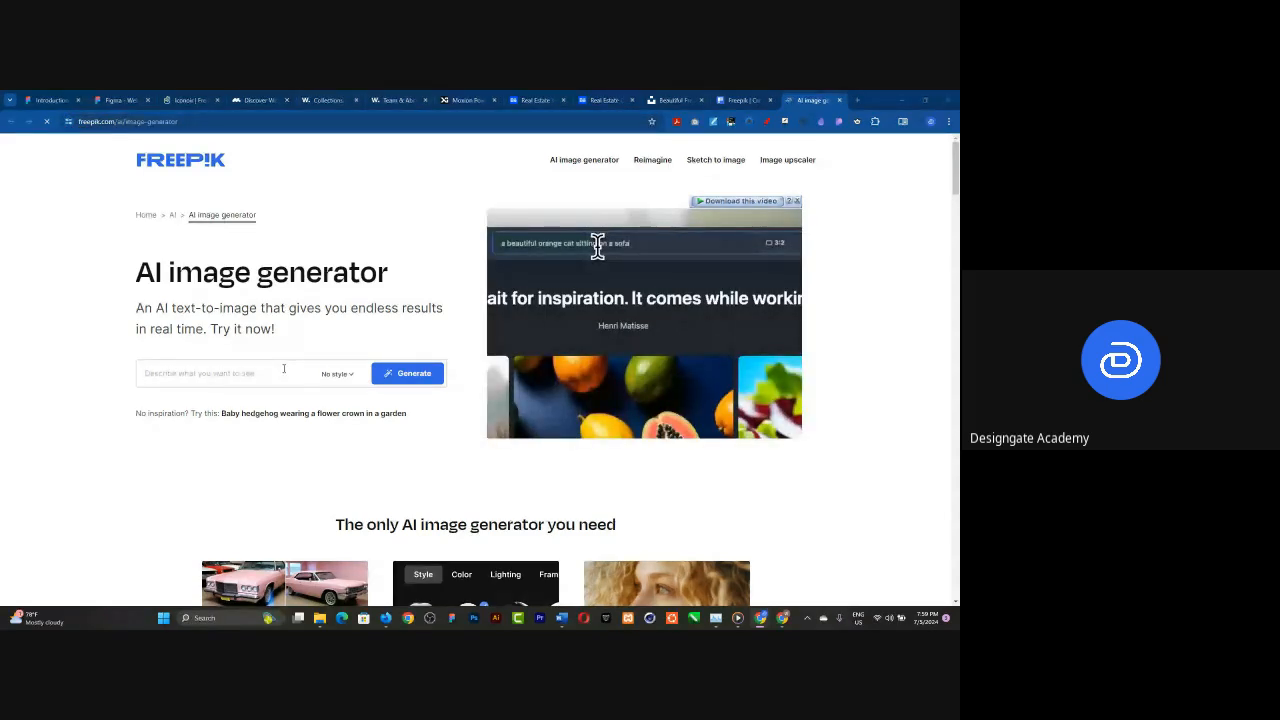
- Enter "A 5 bedroom Deatched Duplex" as the image description in the AI image generator
click(234, 373)
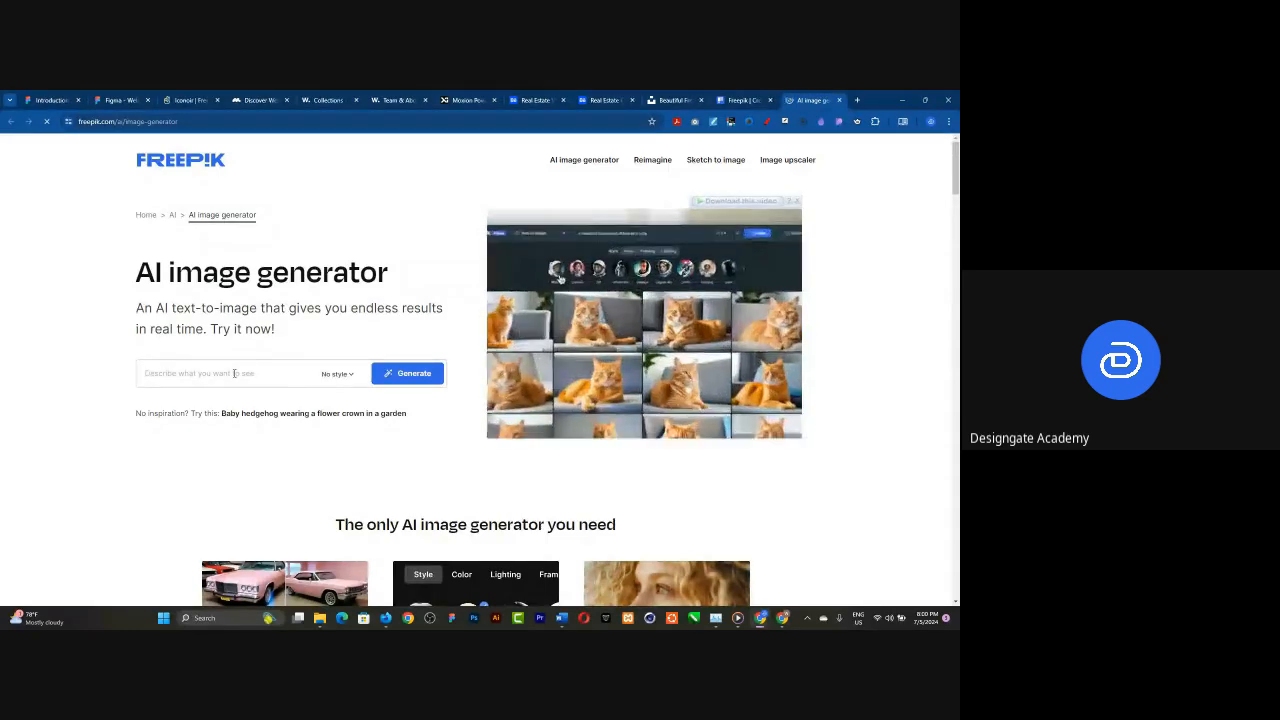
text(A)
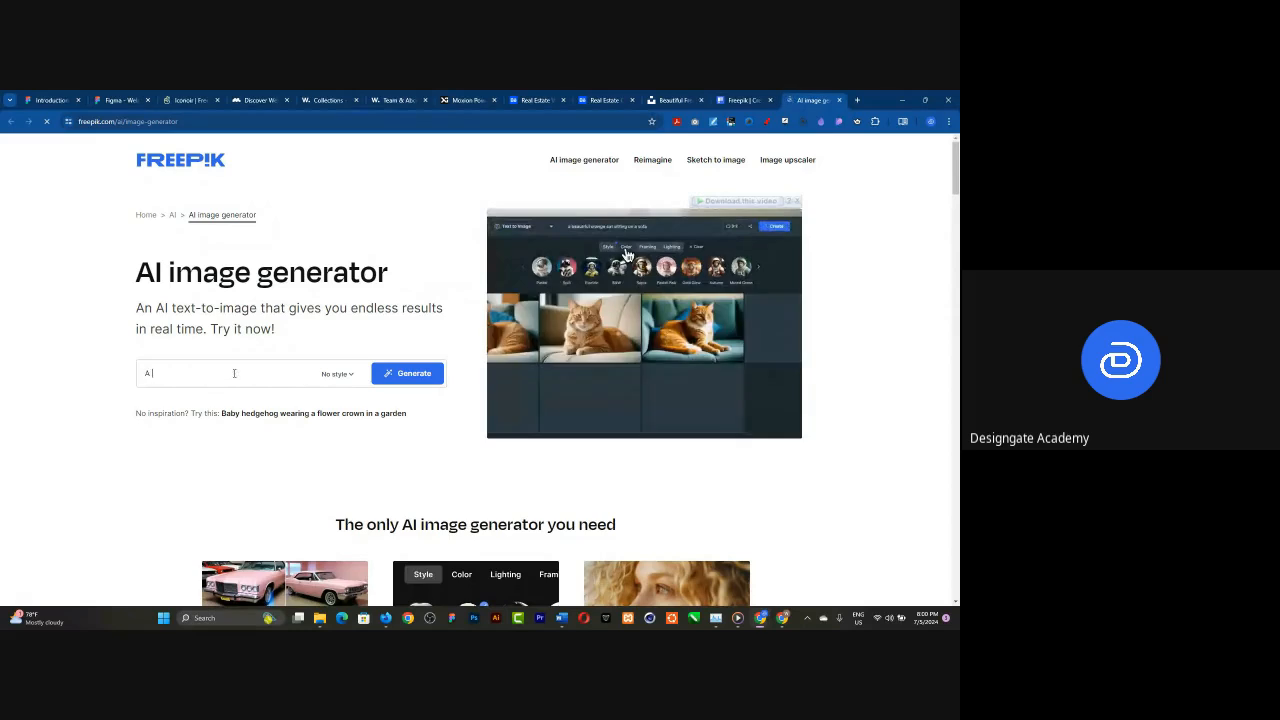
text( 5 bedroom )
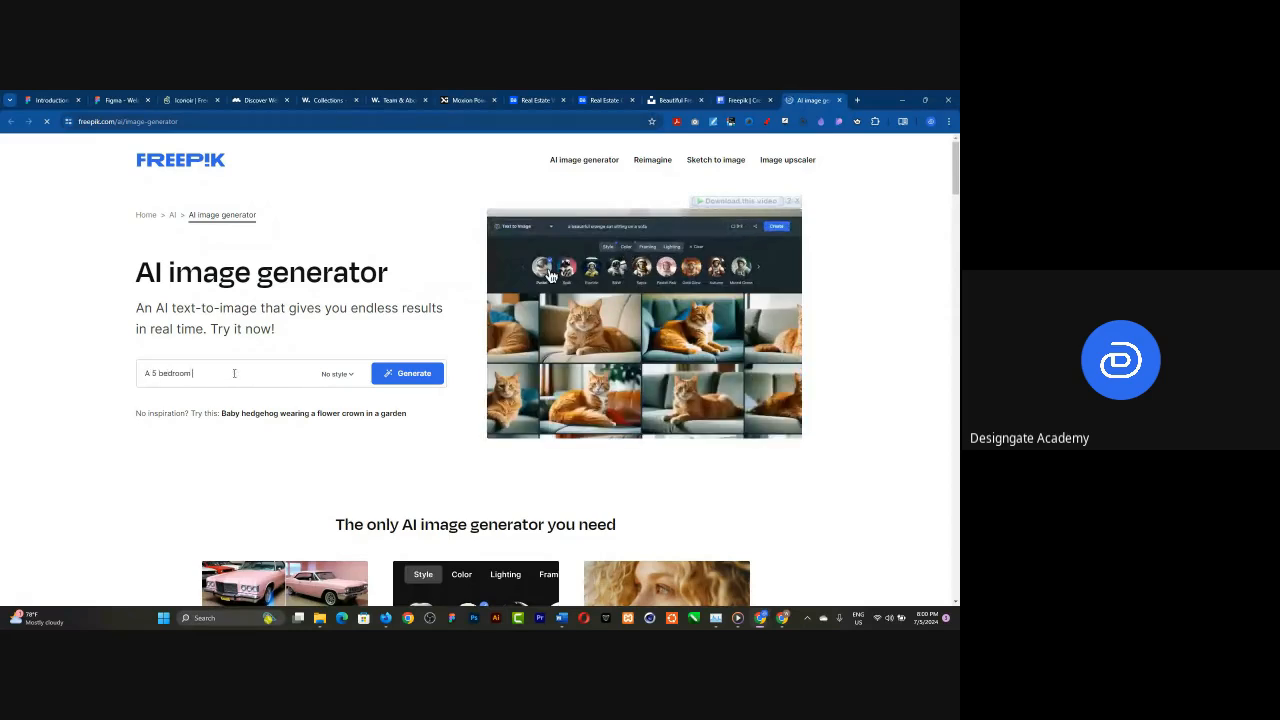
text(D)
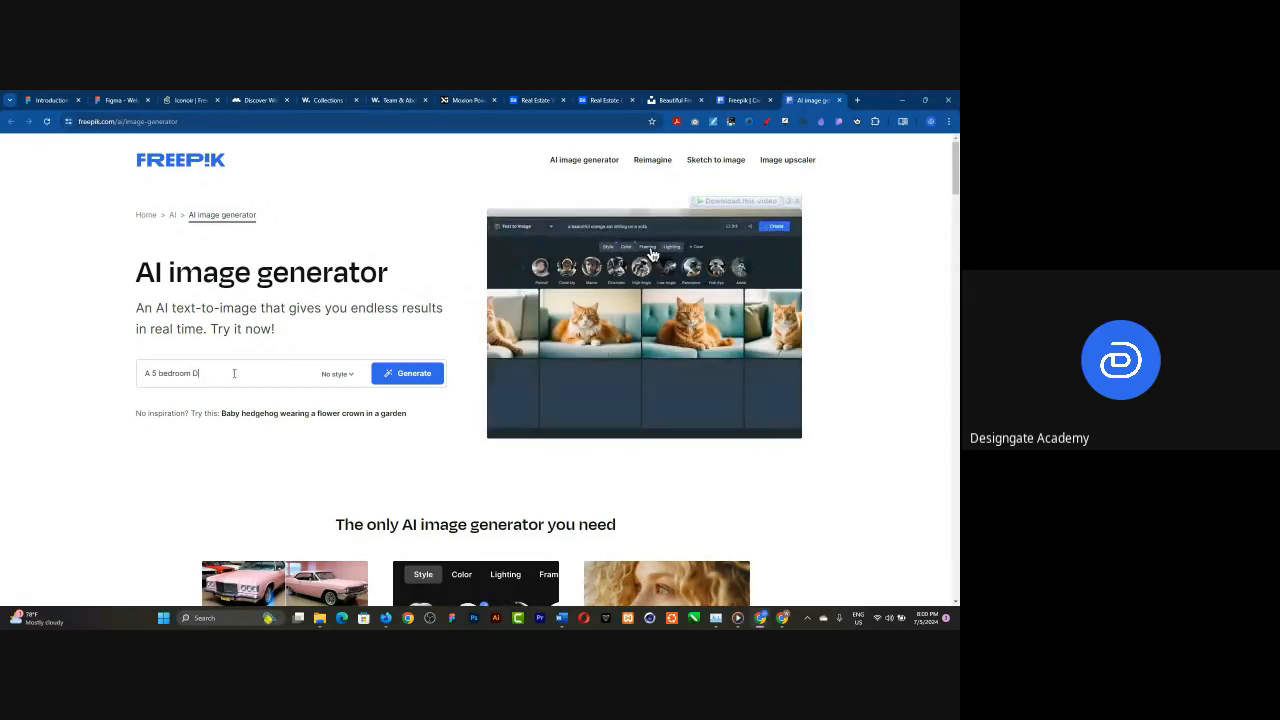
text(eatched Duplex)
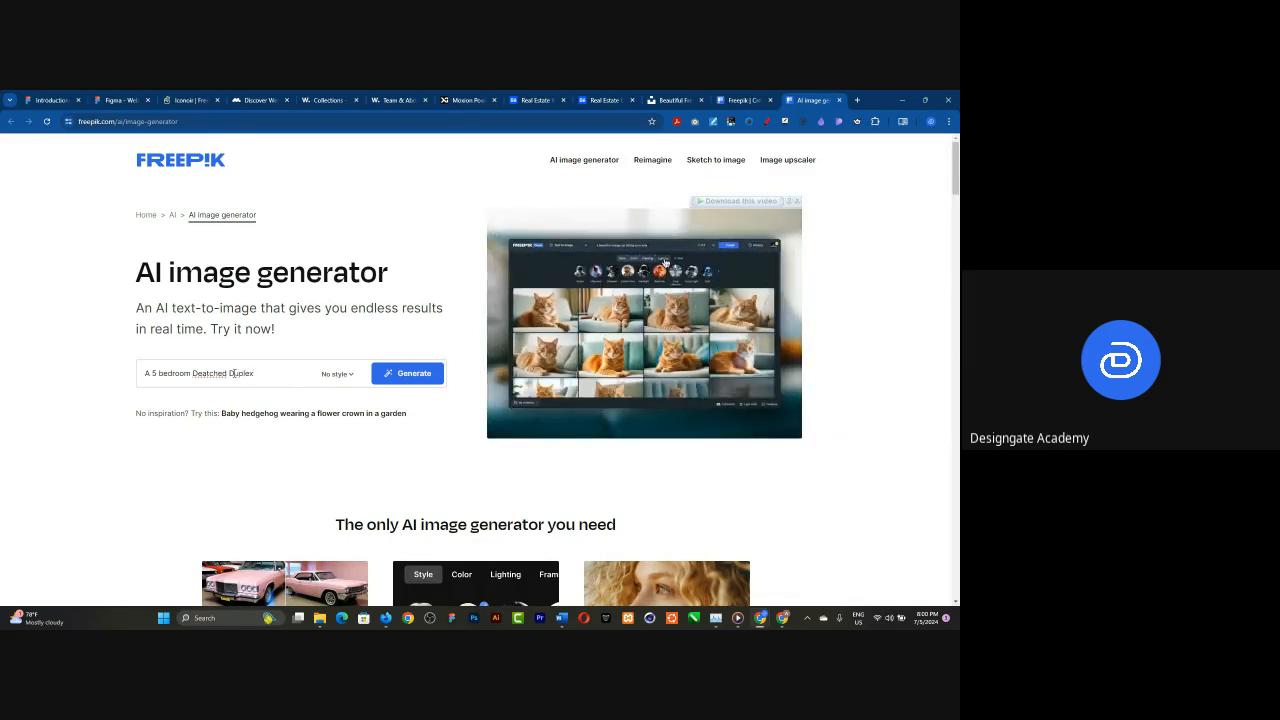
- Insert "Modern Style" after "bedroom" in the image description
key(Left)
key(Left)
key(Left)
key(Left)
key(Left)
key(Left)
key(Left)
key(Left)
key(Left)
key(Left)
key(Left)
key(Left)
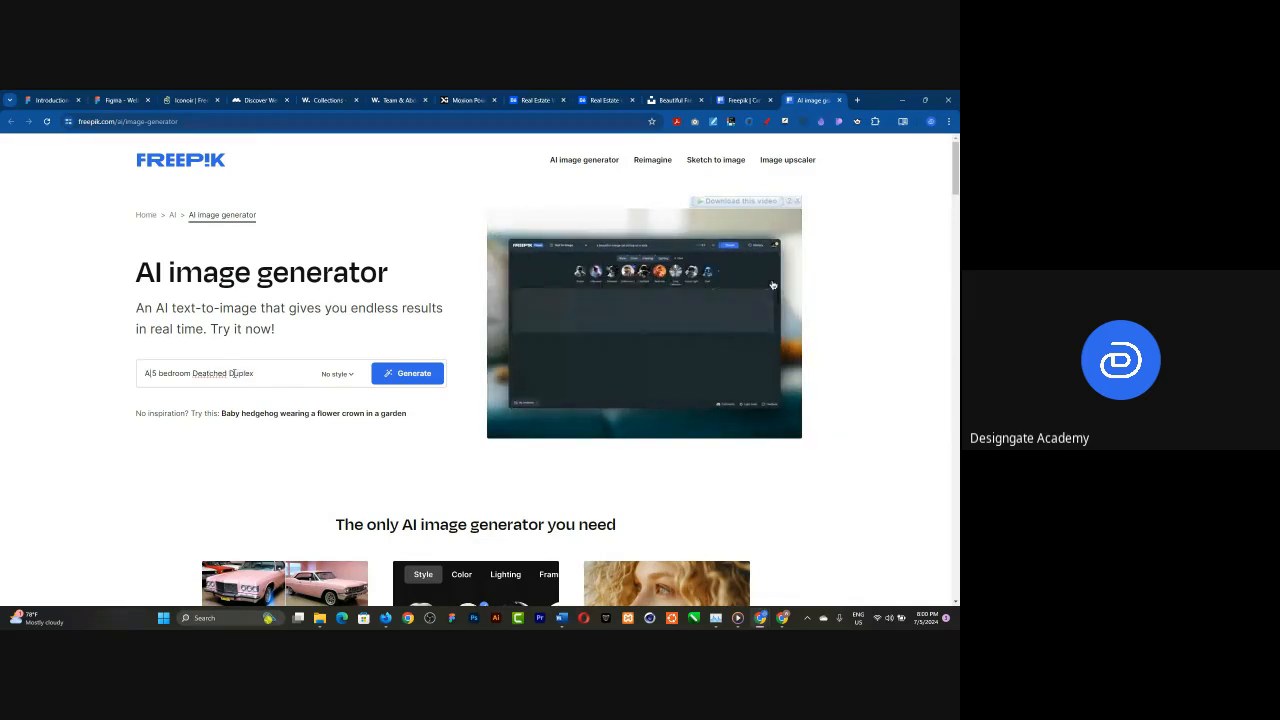
key(Right)
key(Right)
key(Right)
key(Right)
key(Right)
key(Right)
key(Right)
key(Right)
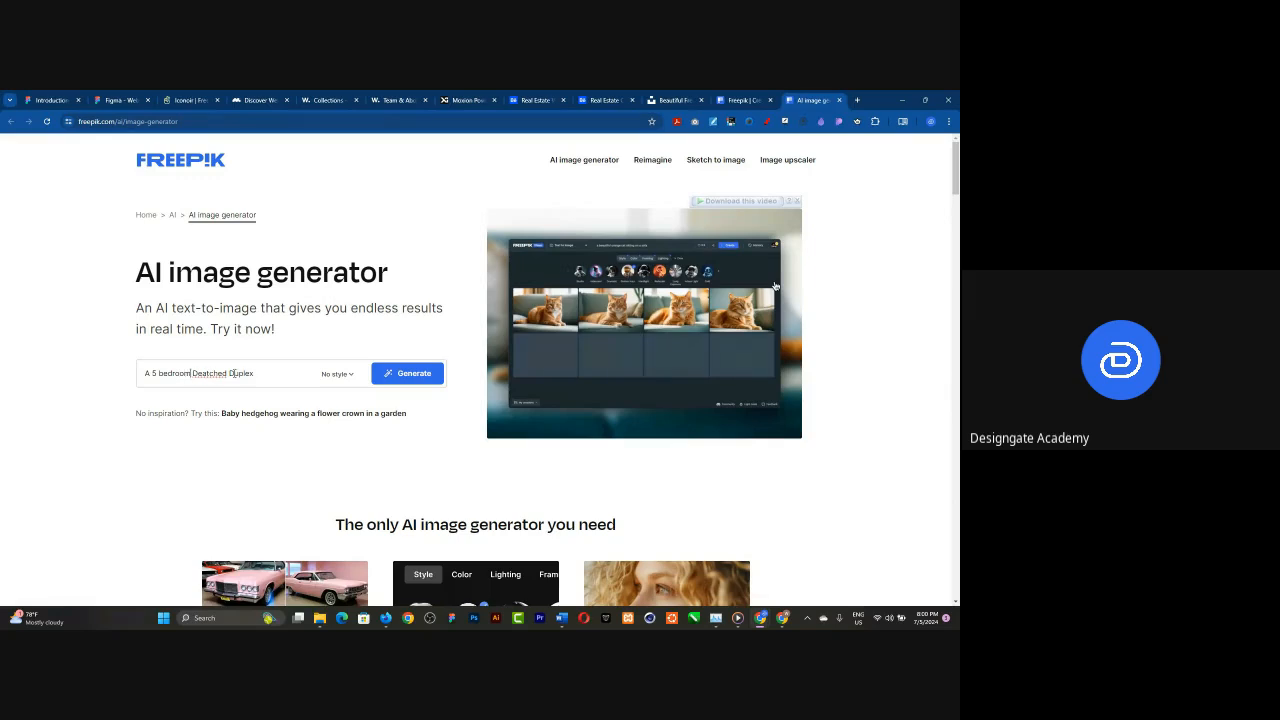
text(Modern Style)
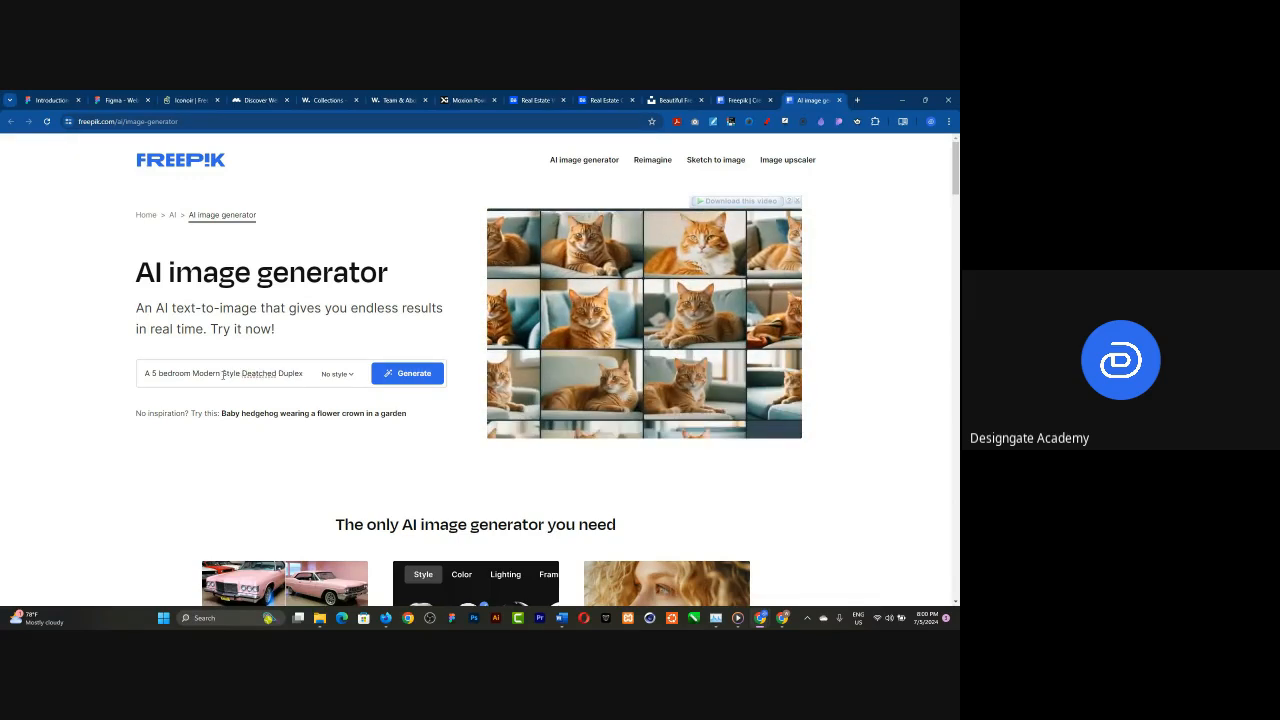
- Change "Deatched" to "Detched" and add "with large car park" at the end of the description
click(277, 373)
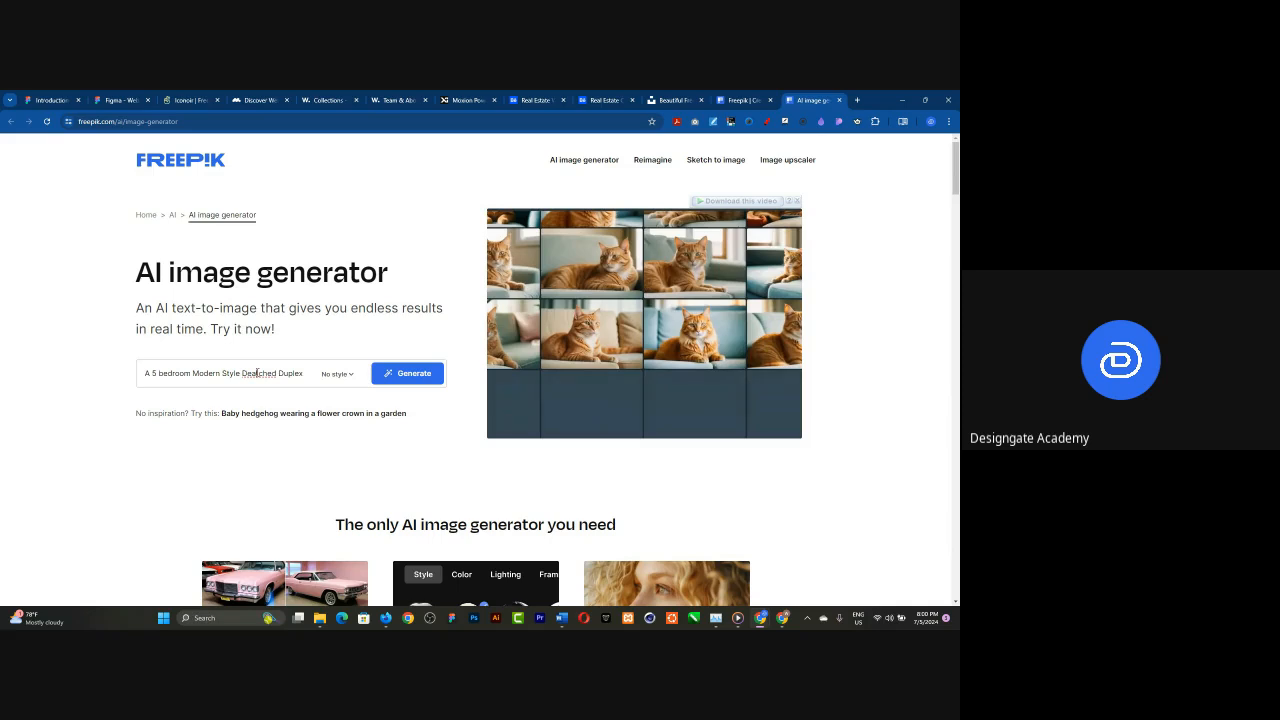
click(257, 373)
key(BackSpace)
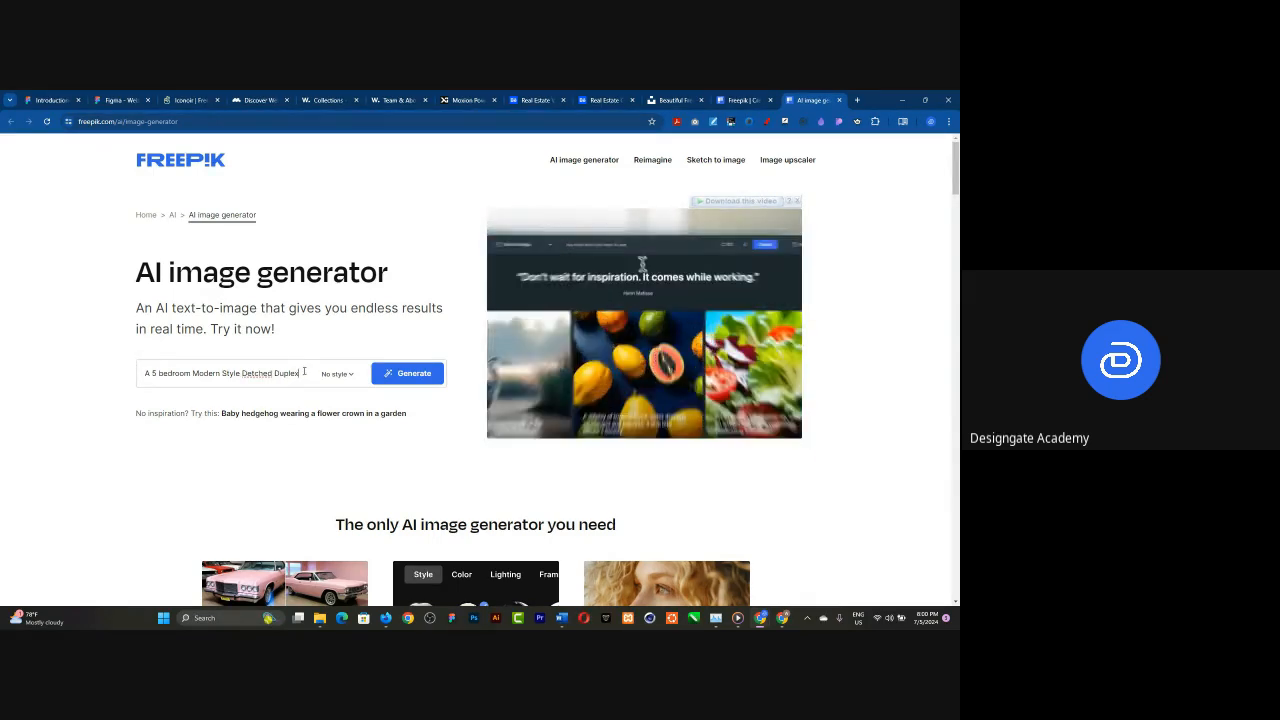
click(304, 373)
text(with large)
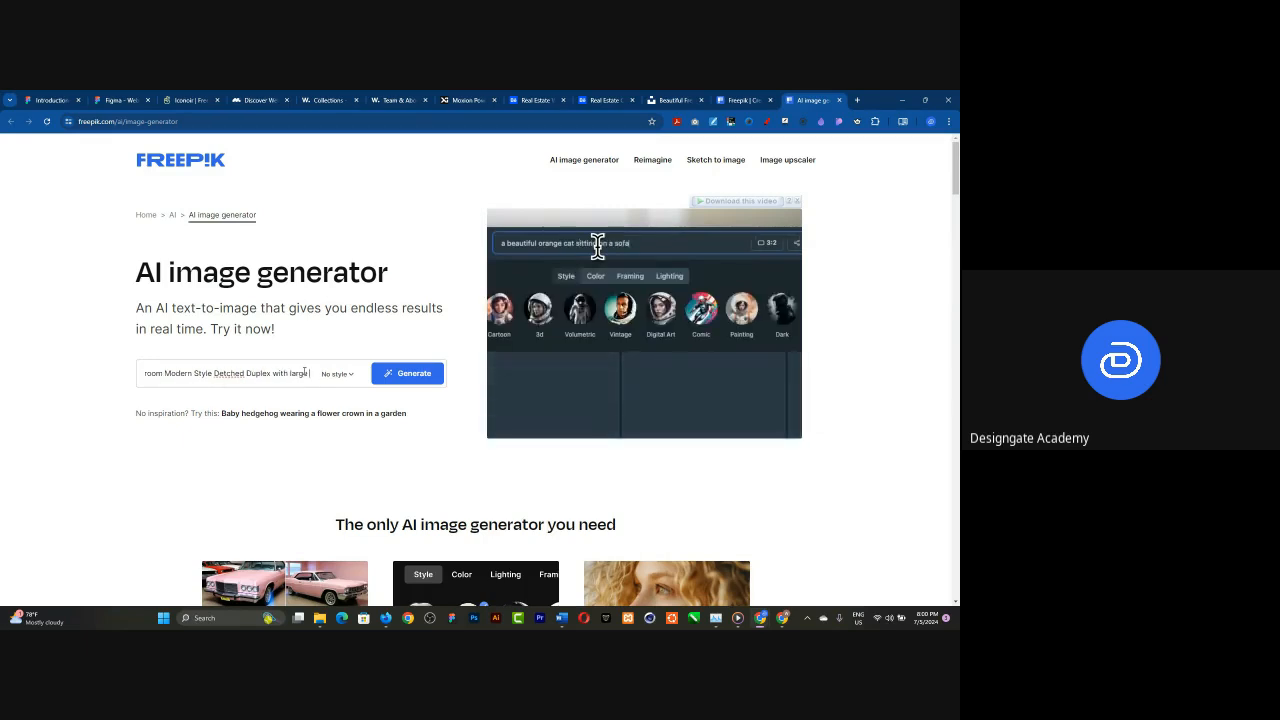
text( car park)
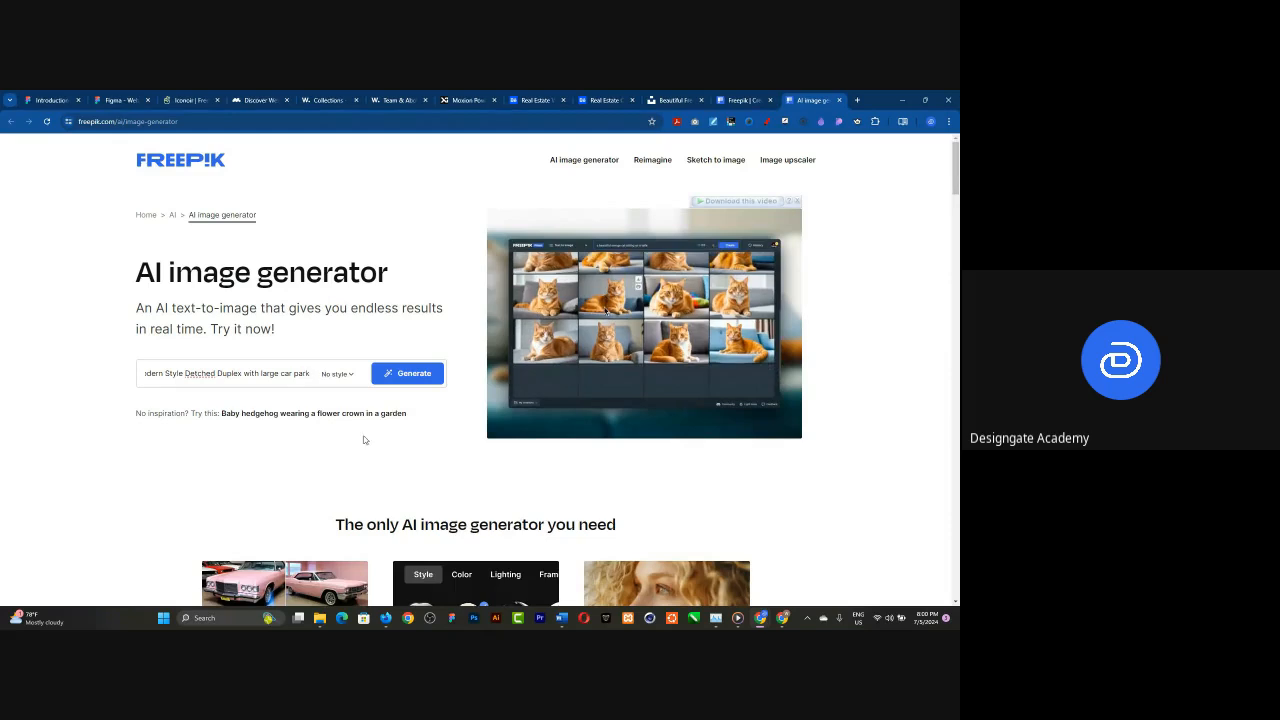
- Submit the description for generation, dismiss the sign-up offer and try to create the images again
click(413, 372)
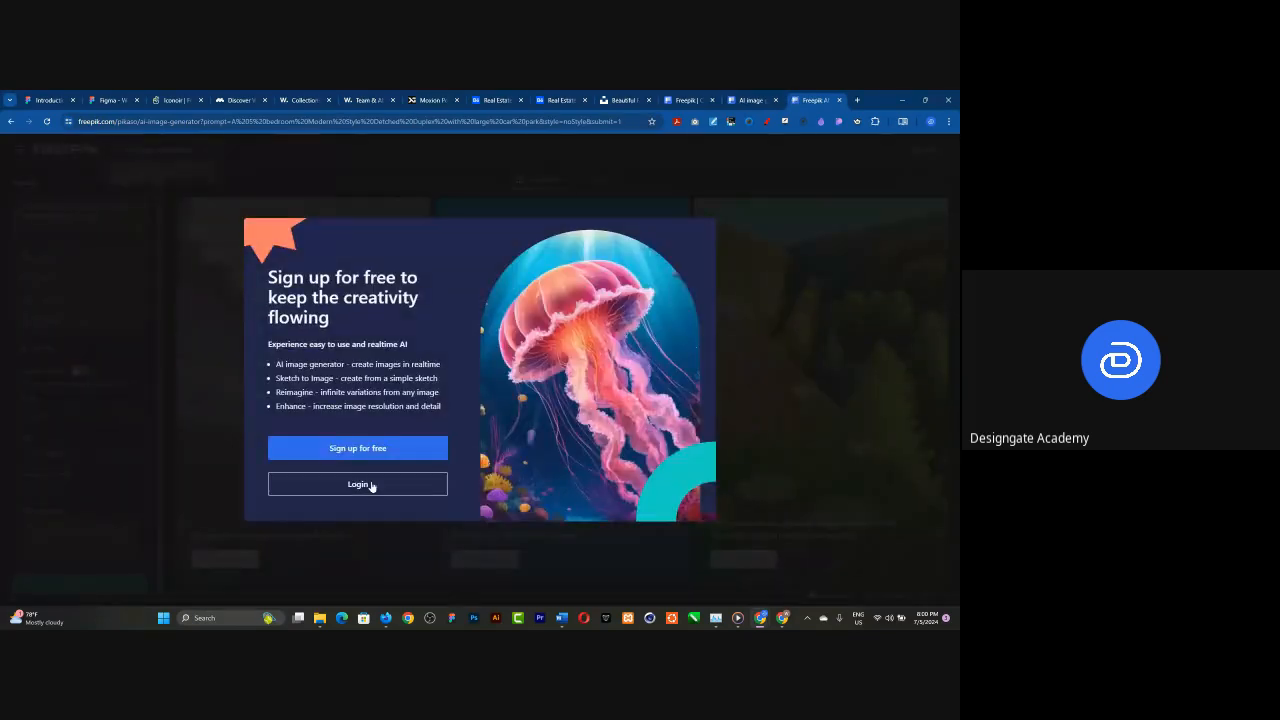
click(760, 268)
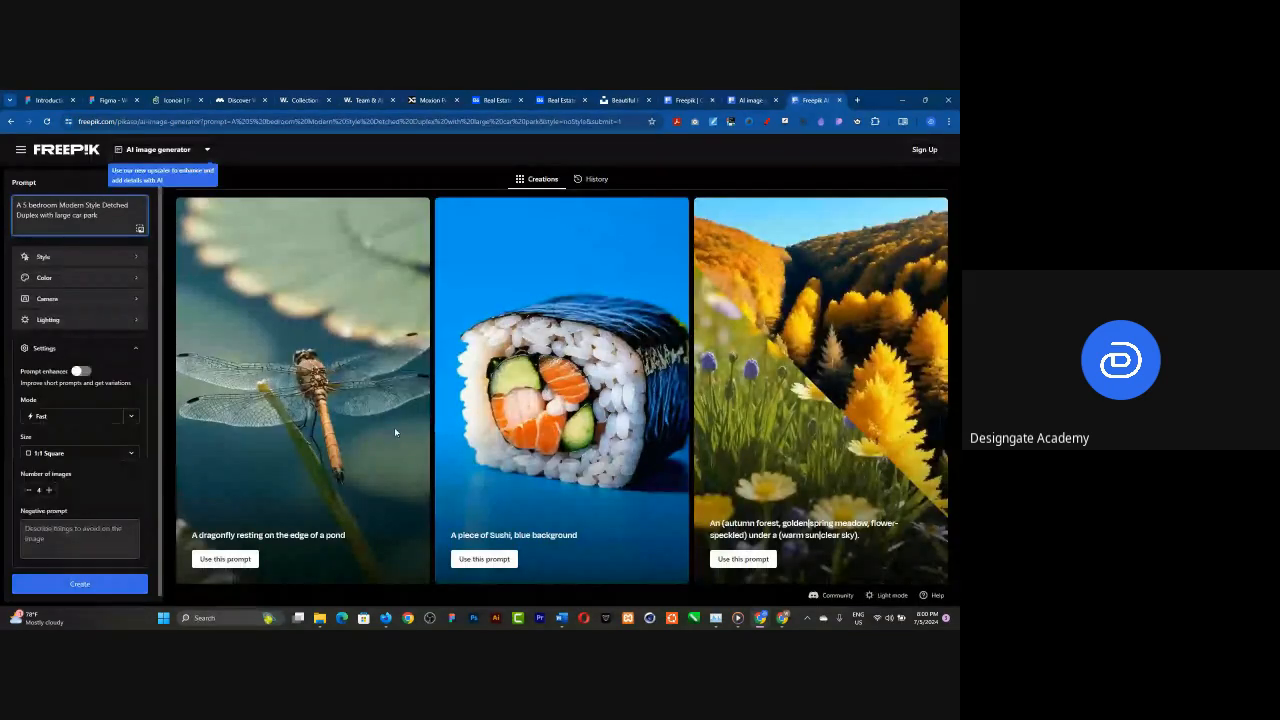
click(80, 586)
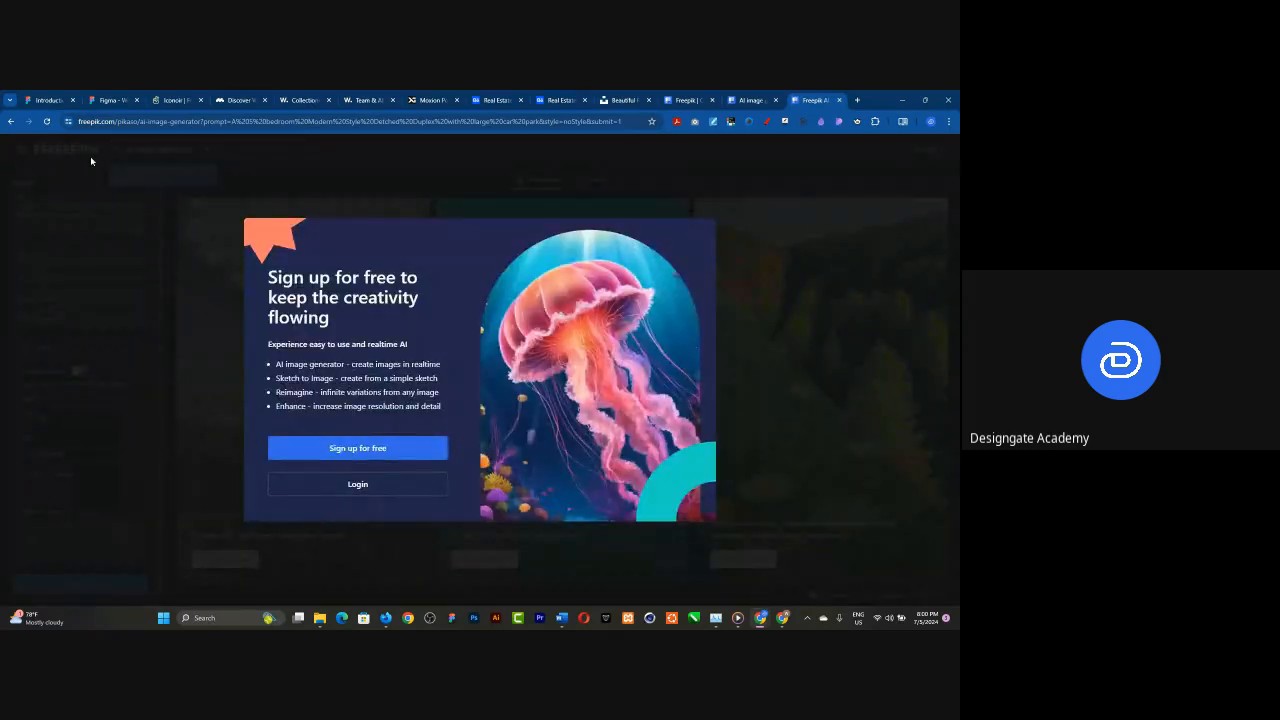
- Copy the generator page's web address, switch to another Chrome profile and open the address there in a new tab
click(161, 121)
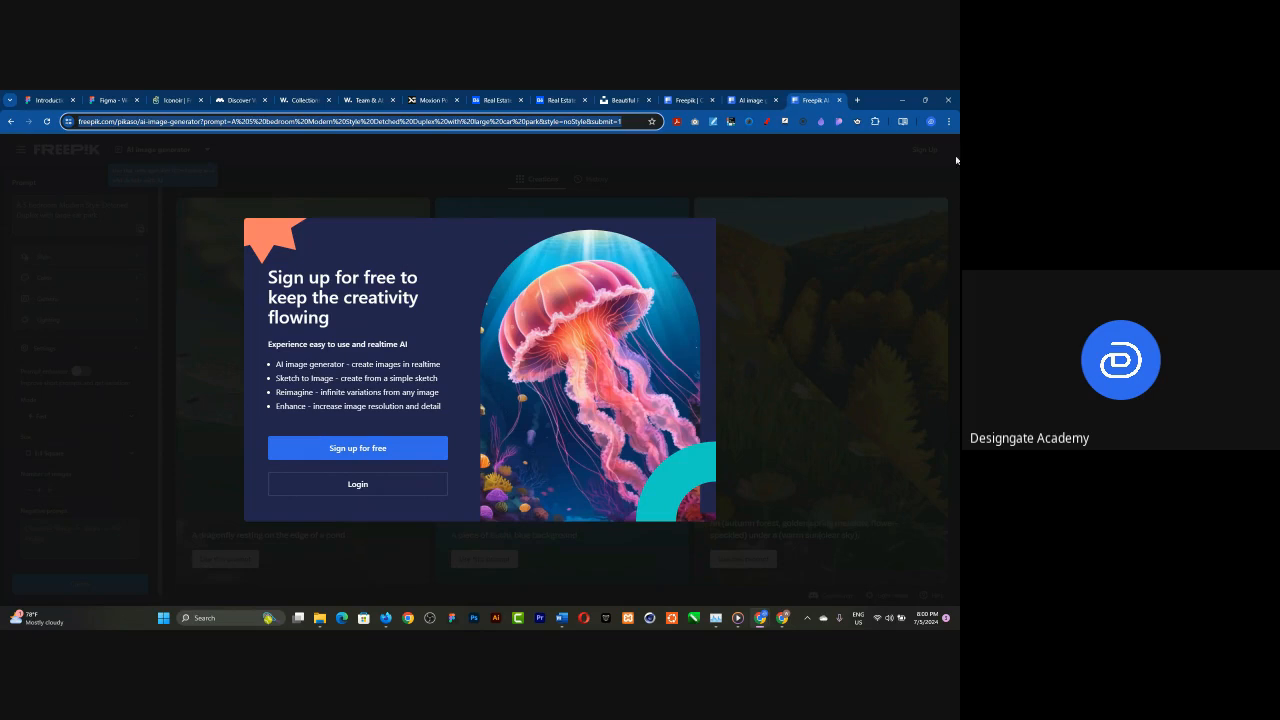
click(930, 121)
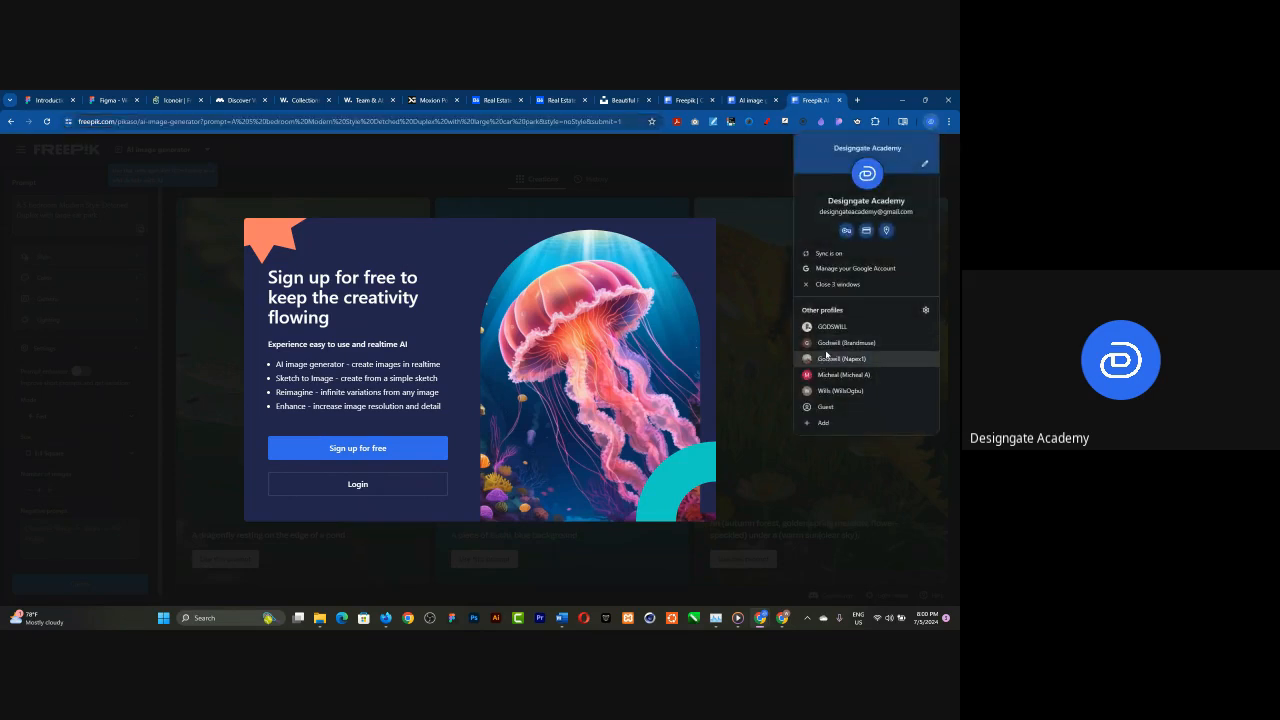
click(846, 346)
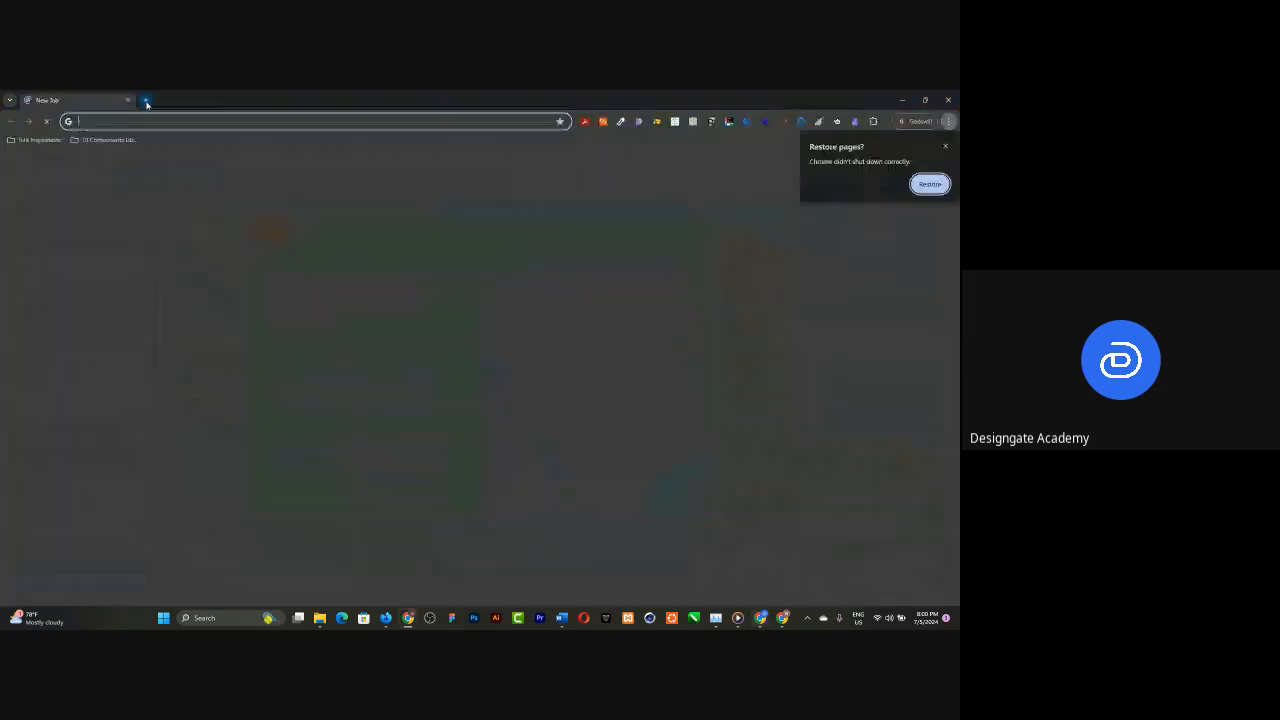
click(146, 101)
text(https://www.freepik.com/pikaso/ai-image-generator?prompt=A%205%20bedroom%20Modern%20Style%20Detached%20Duplex%20with%20large%20car%20park&style=noStyle&submit=1)
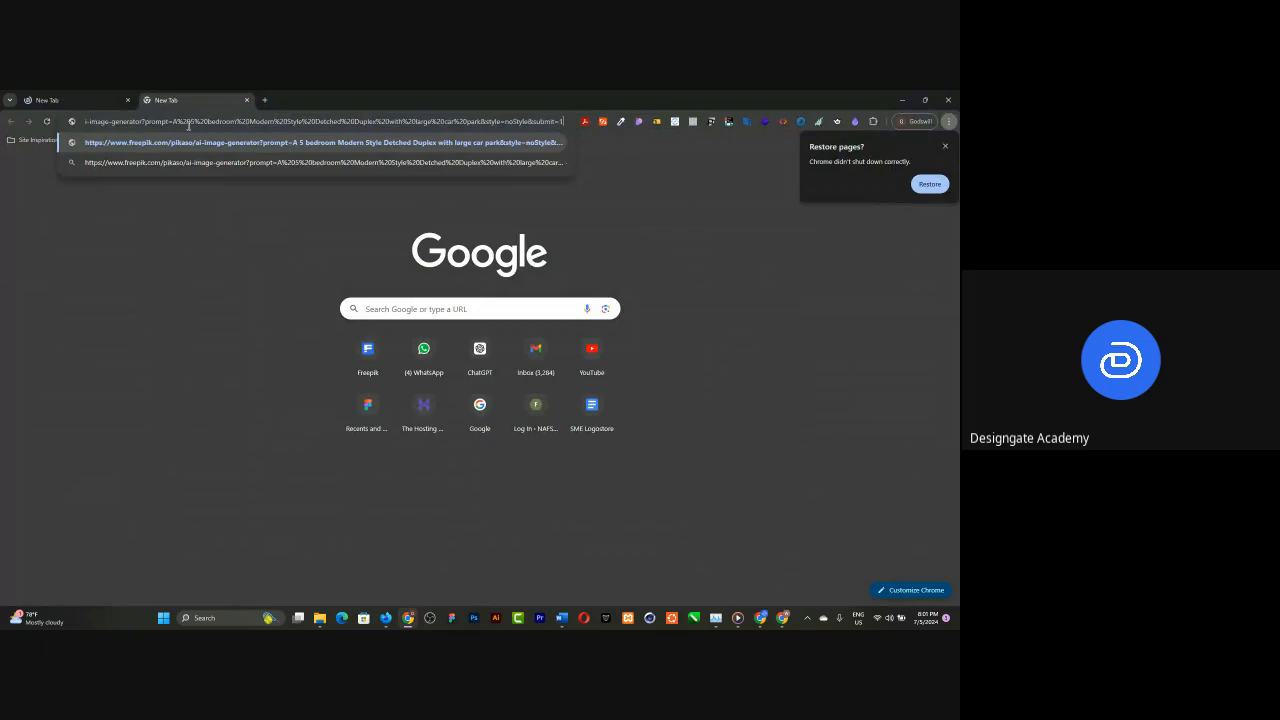
key(Return)
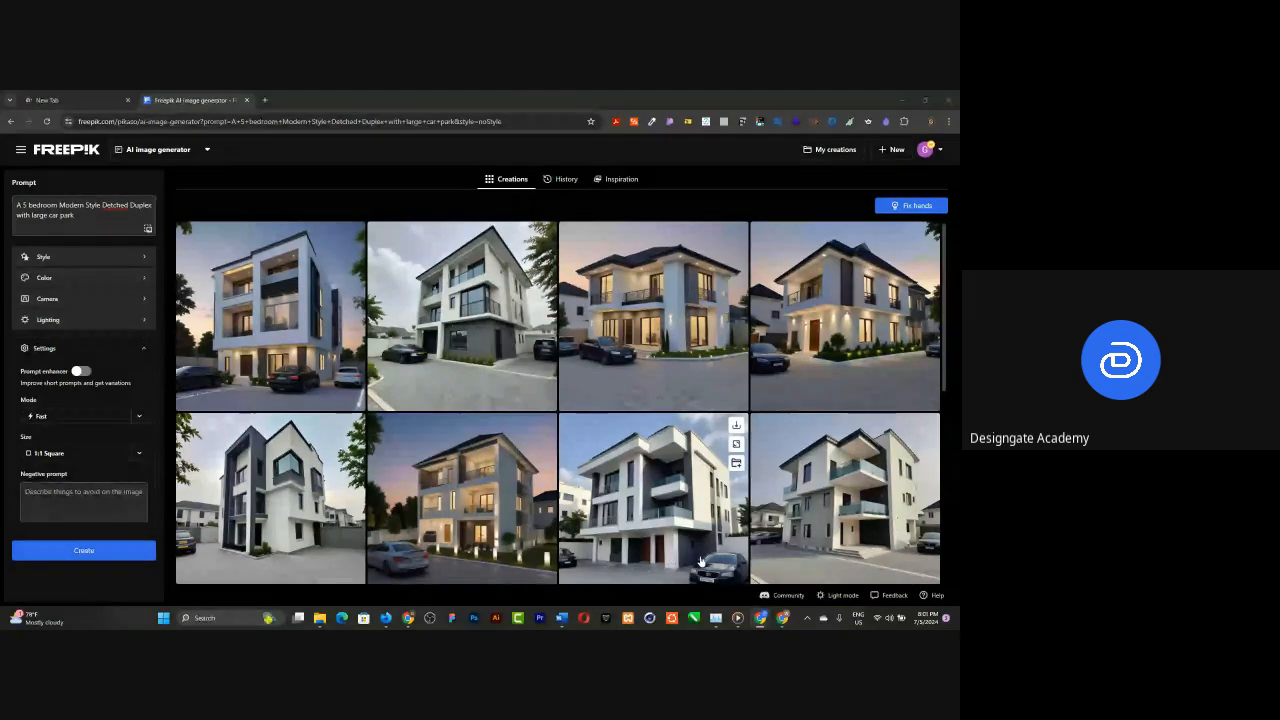
- Set the image size to 16:9 Widescreen and create a new set of duplex images
click(136, 455)
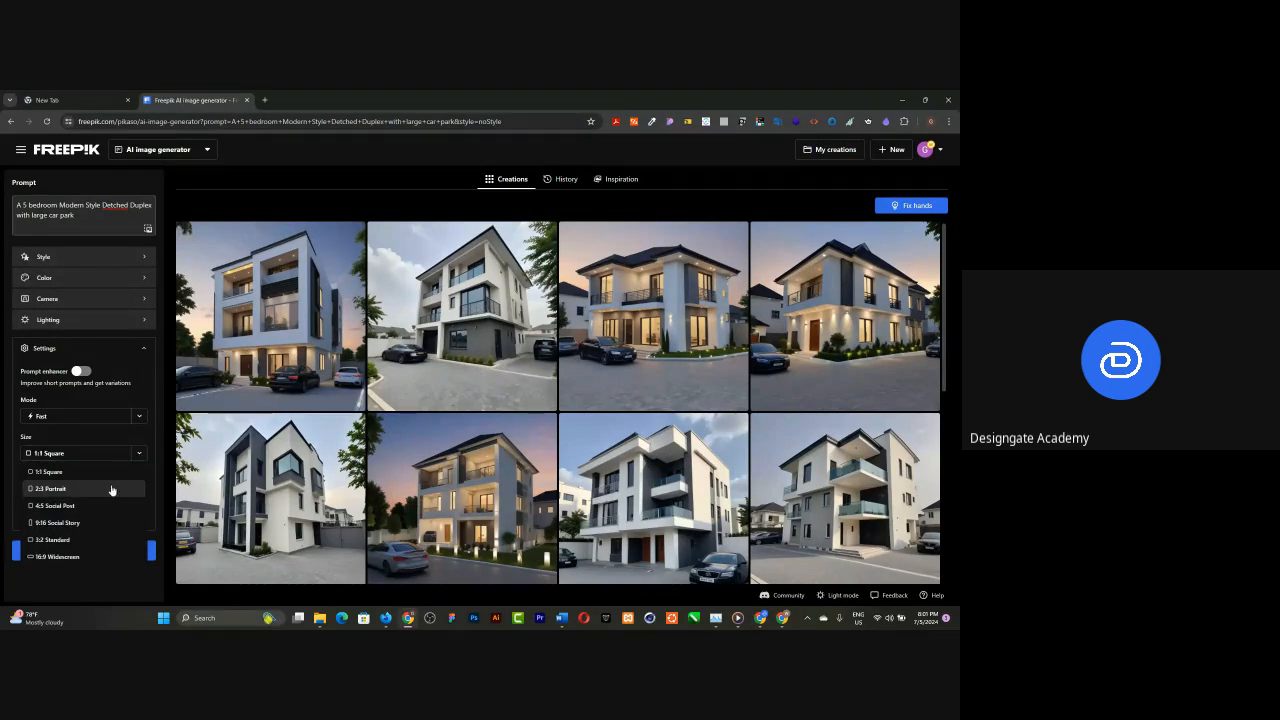
click(80, 557)
click(81, 558)
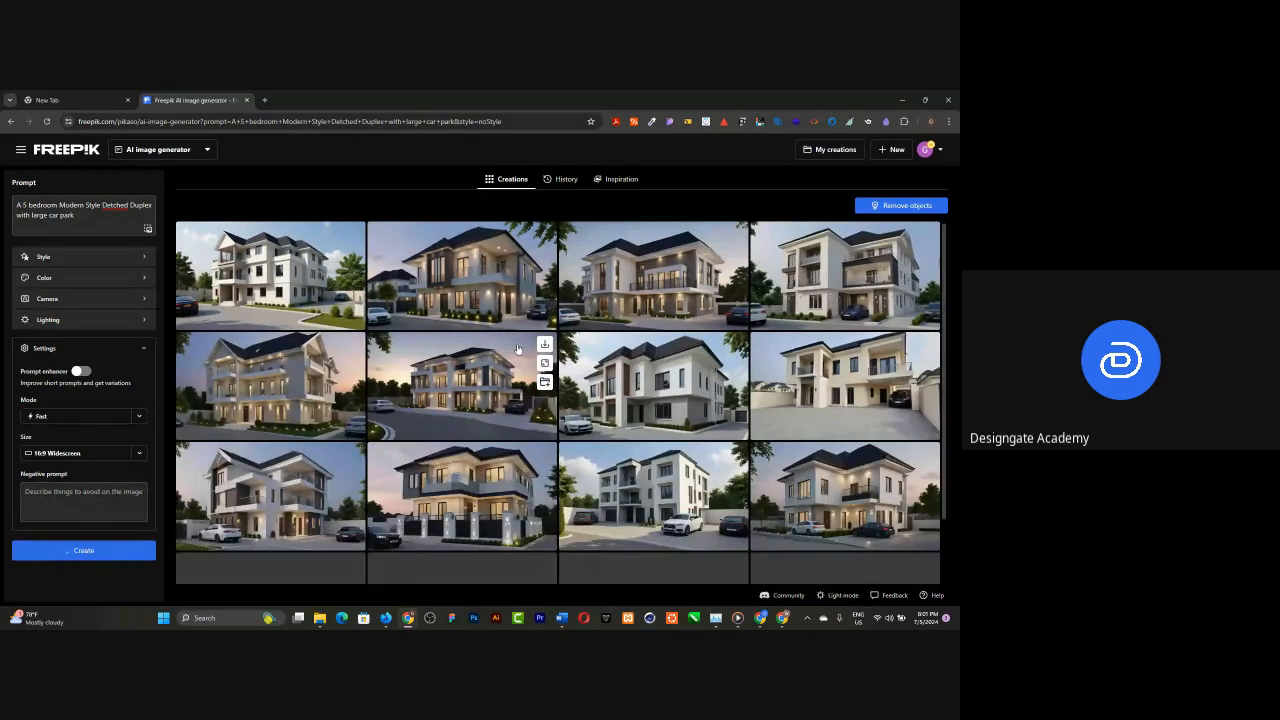
- Open the generated sunset duplex image, upscale it at 2k with Subtle imagination, and reveal the full upscaled version in the before/after comparison
click(471, 395)
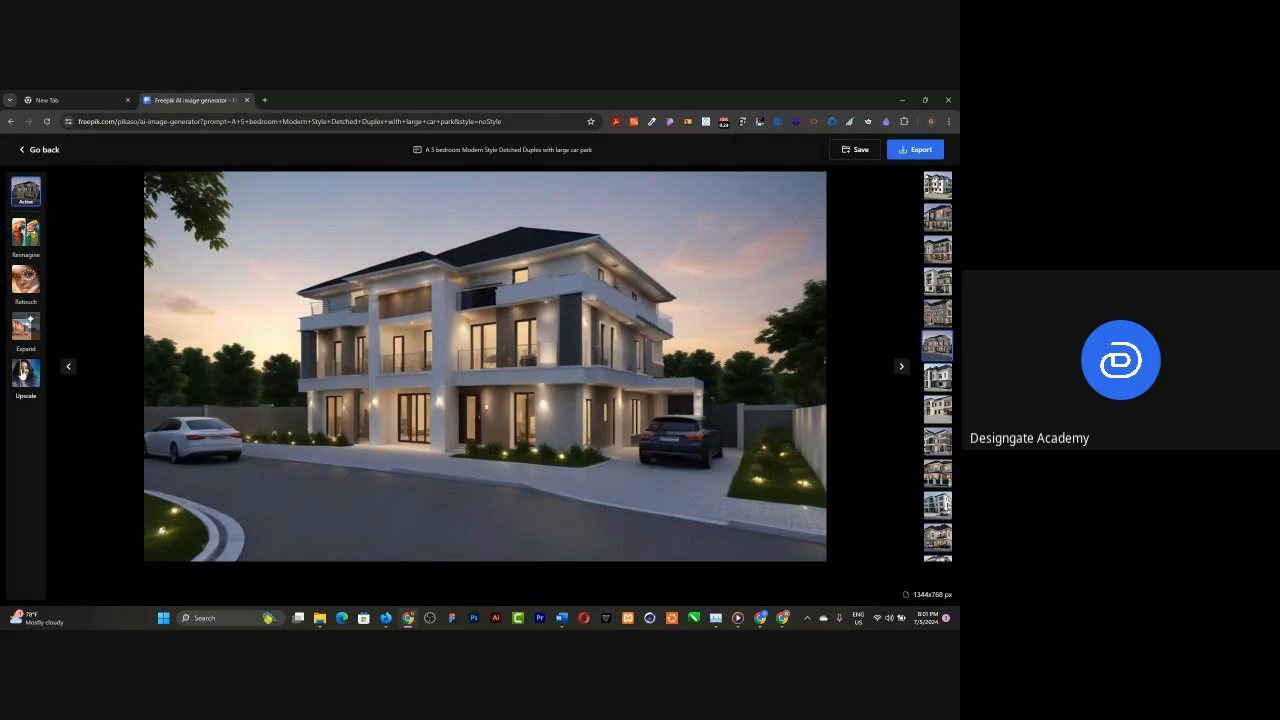
click(24, 372)
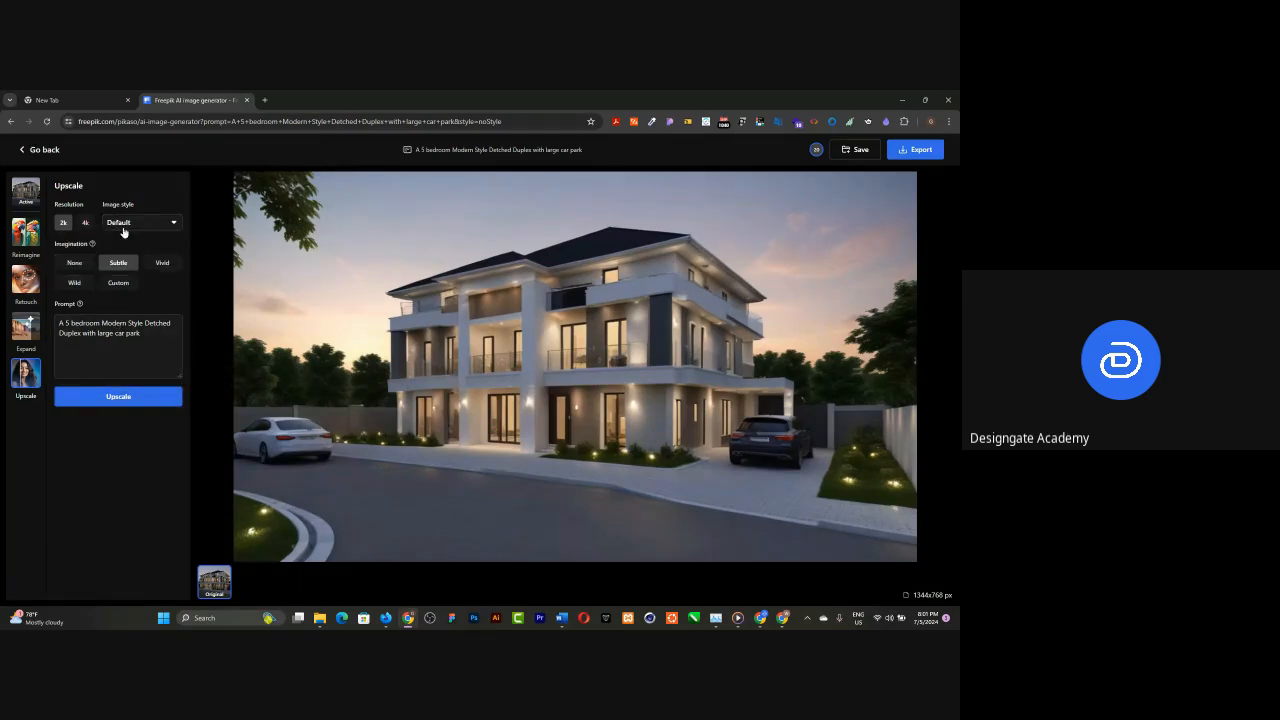
click(128, 399)
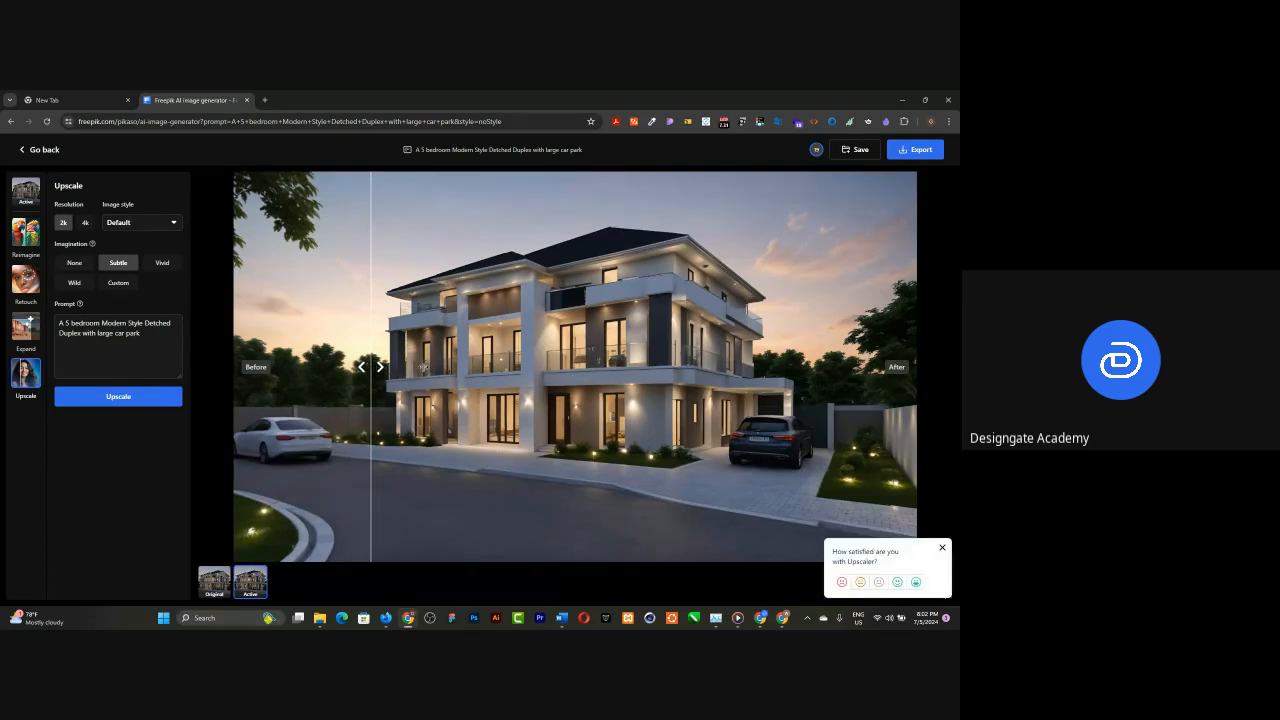
drag(424, 368, 217, 355)
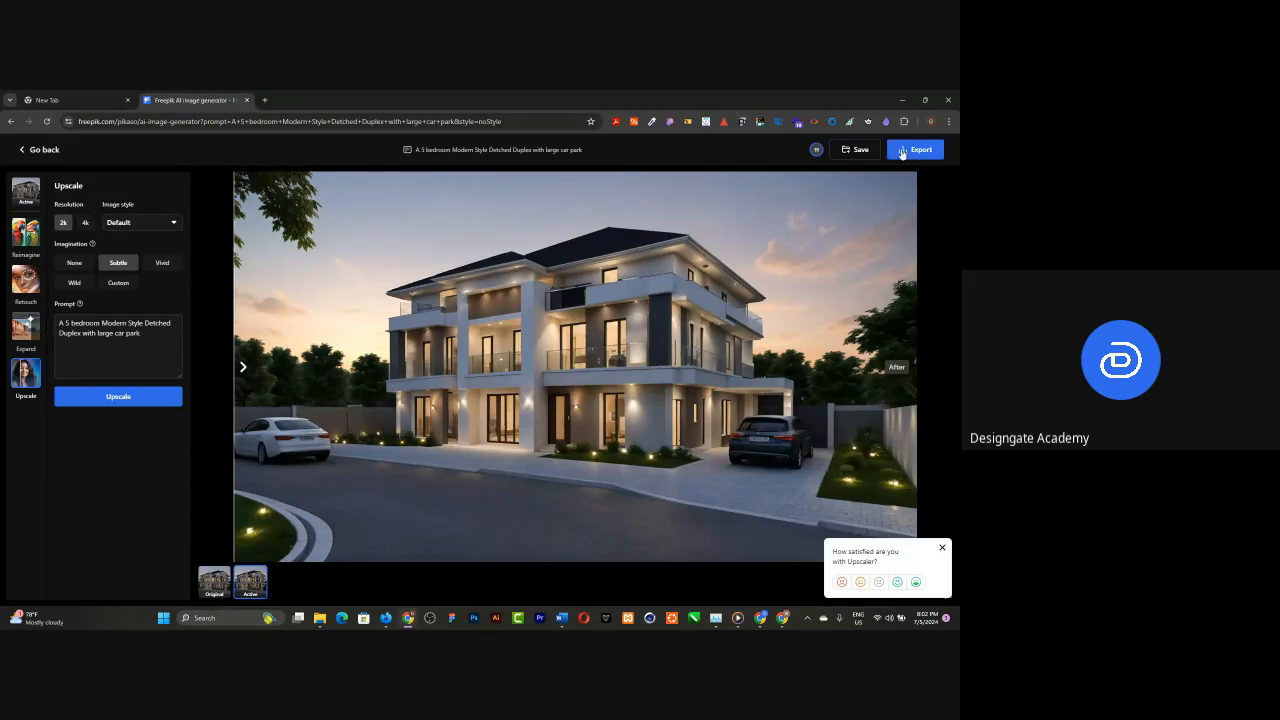
- Download the upscaled image in both HD and 2048 px wide versions, and show the latest download in its folder
click(915, 149)
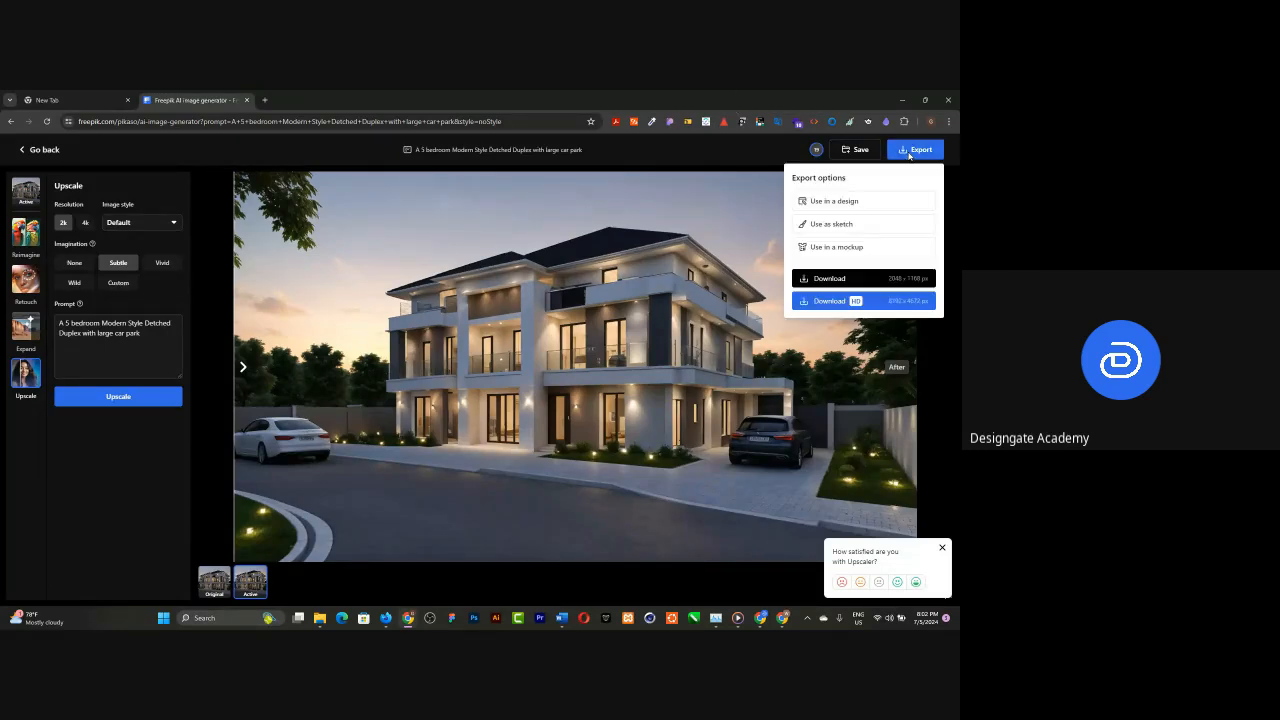
click(813, 302)
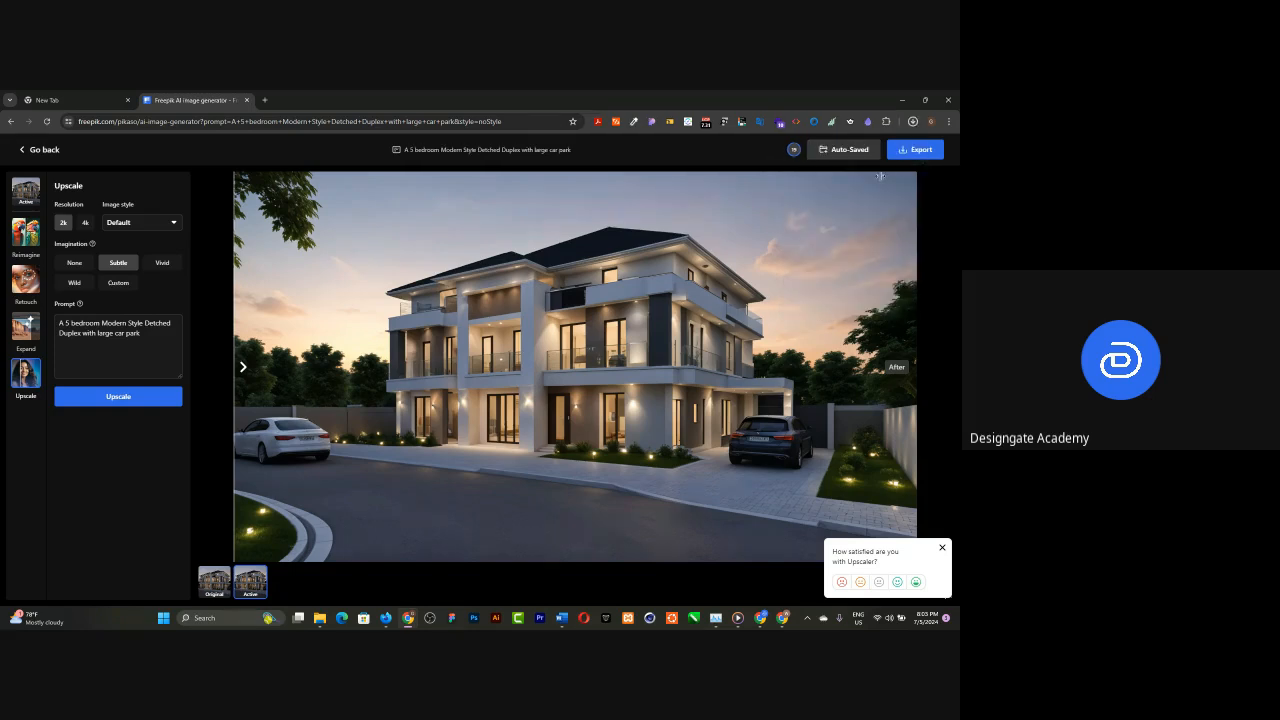
click(915, 149)
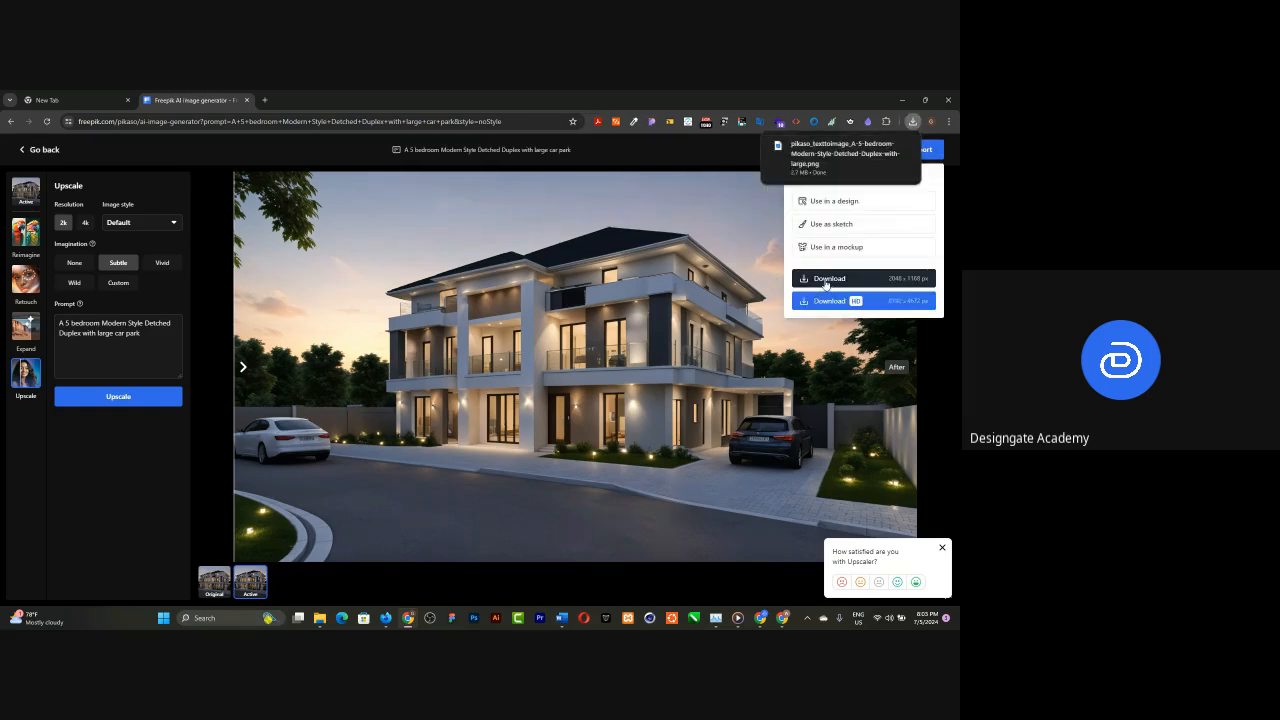
click(825, 280)
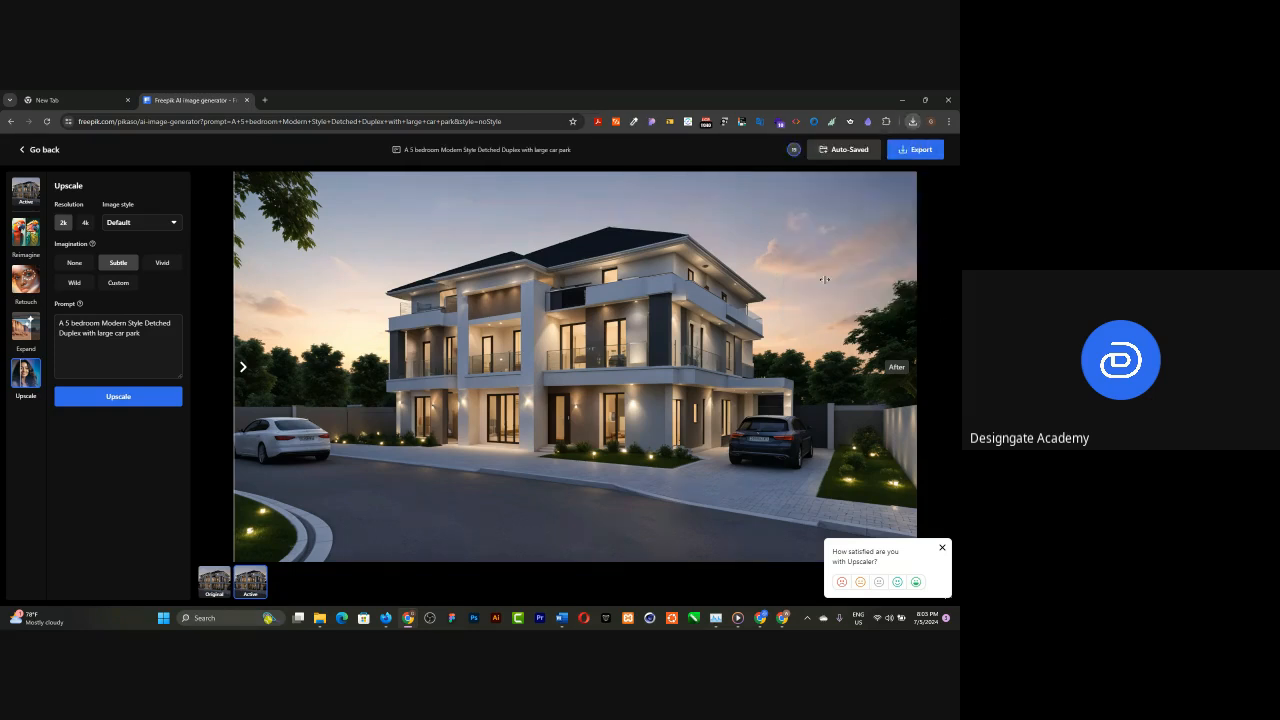
click(911, 121)
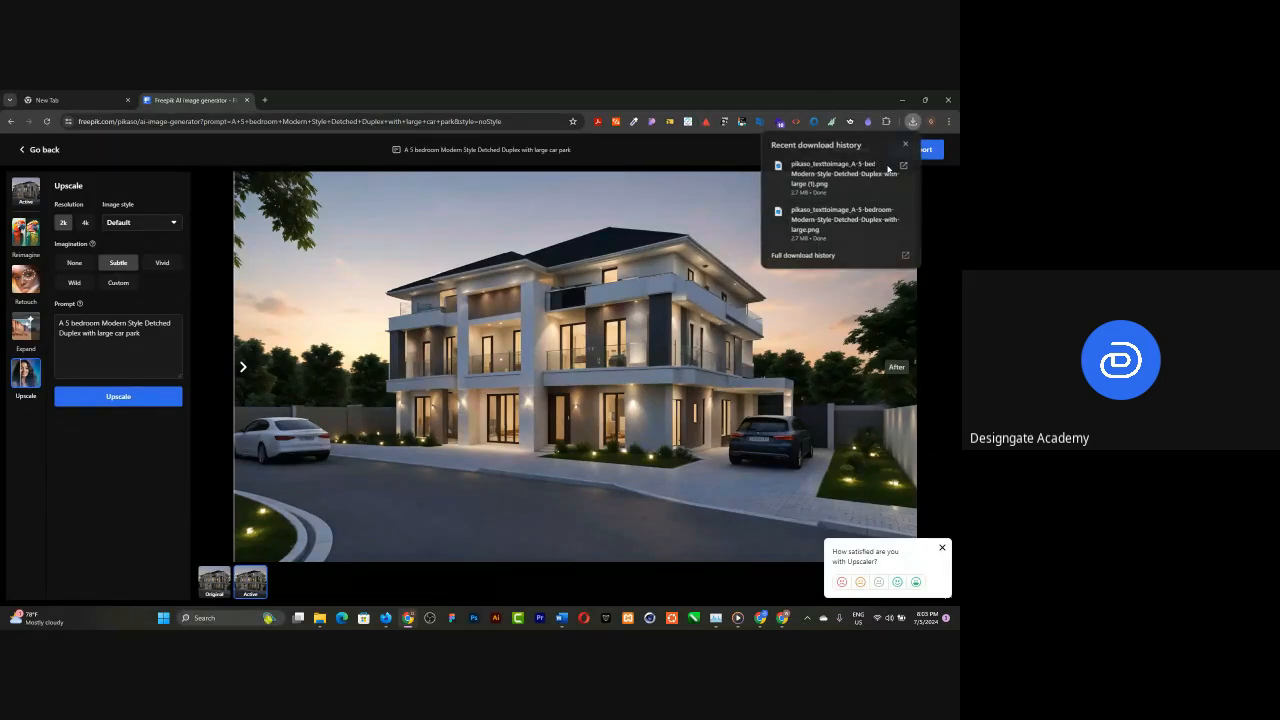
click(903, 166)
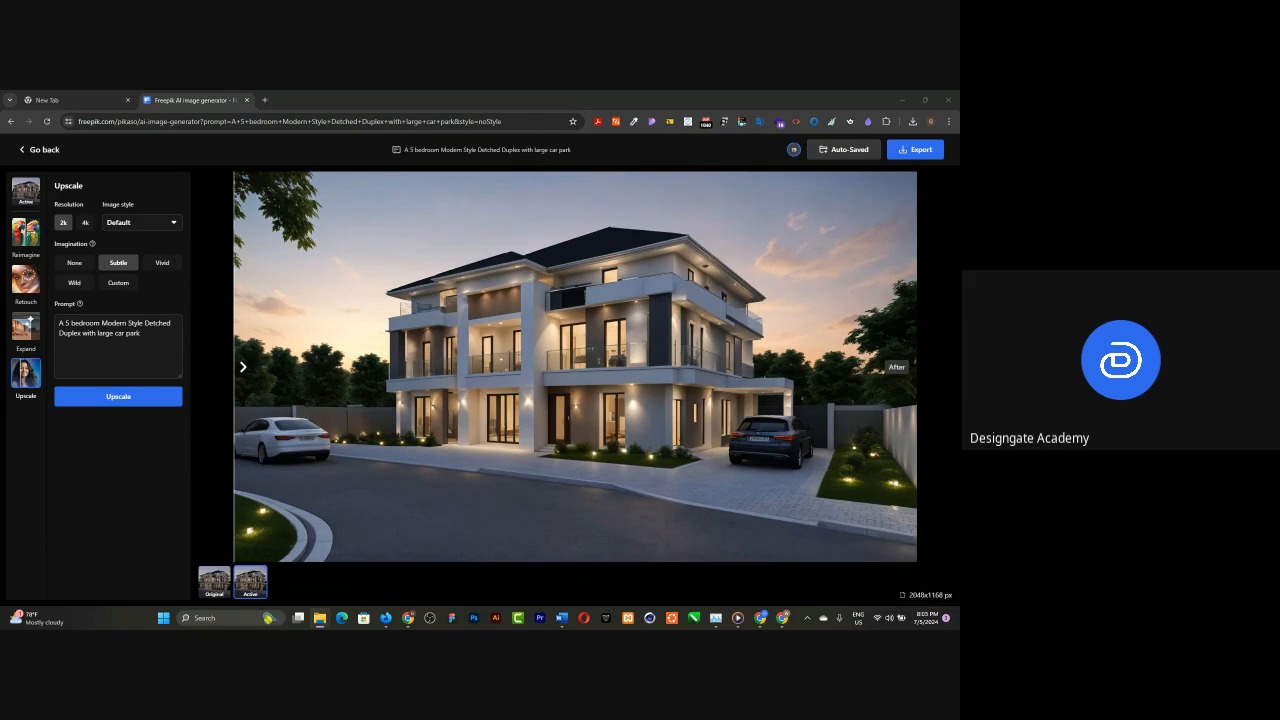
- Minimize this browser window and switch to the "Figma - Webflow V1" design file in the original one
click(811, 98)
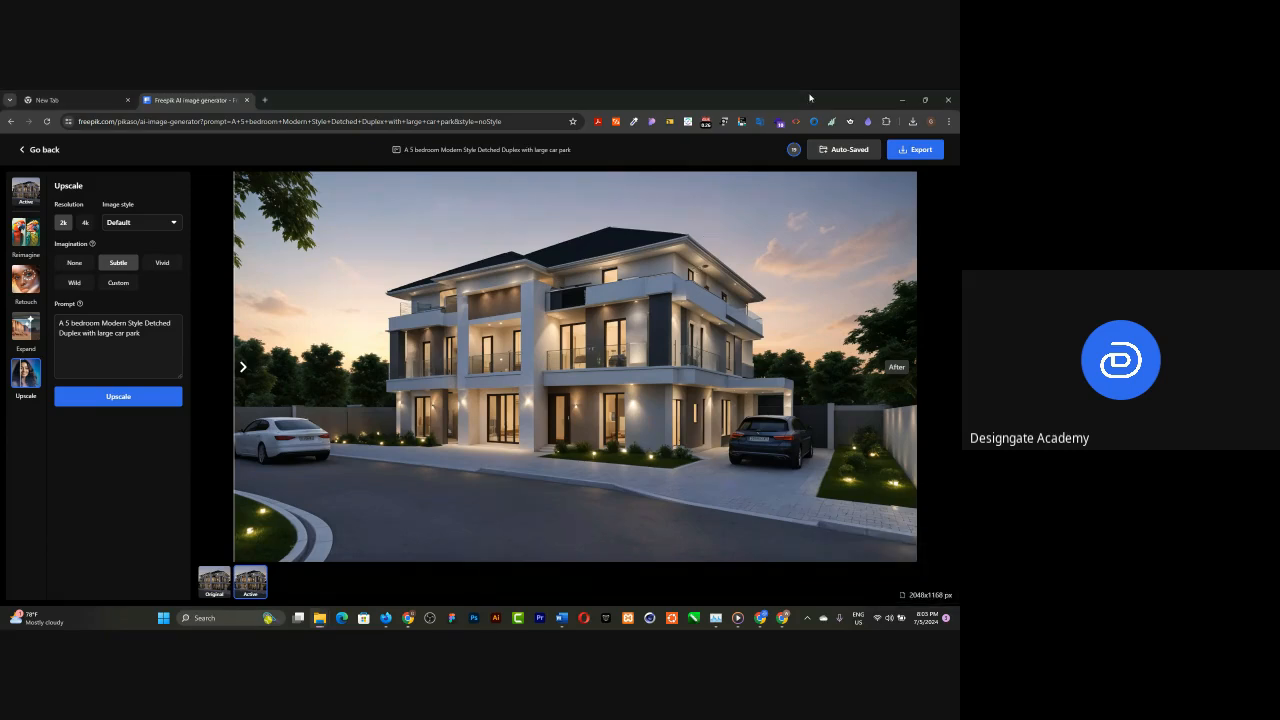
click(902, 100)
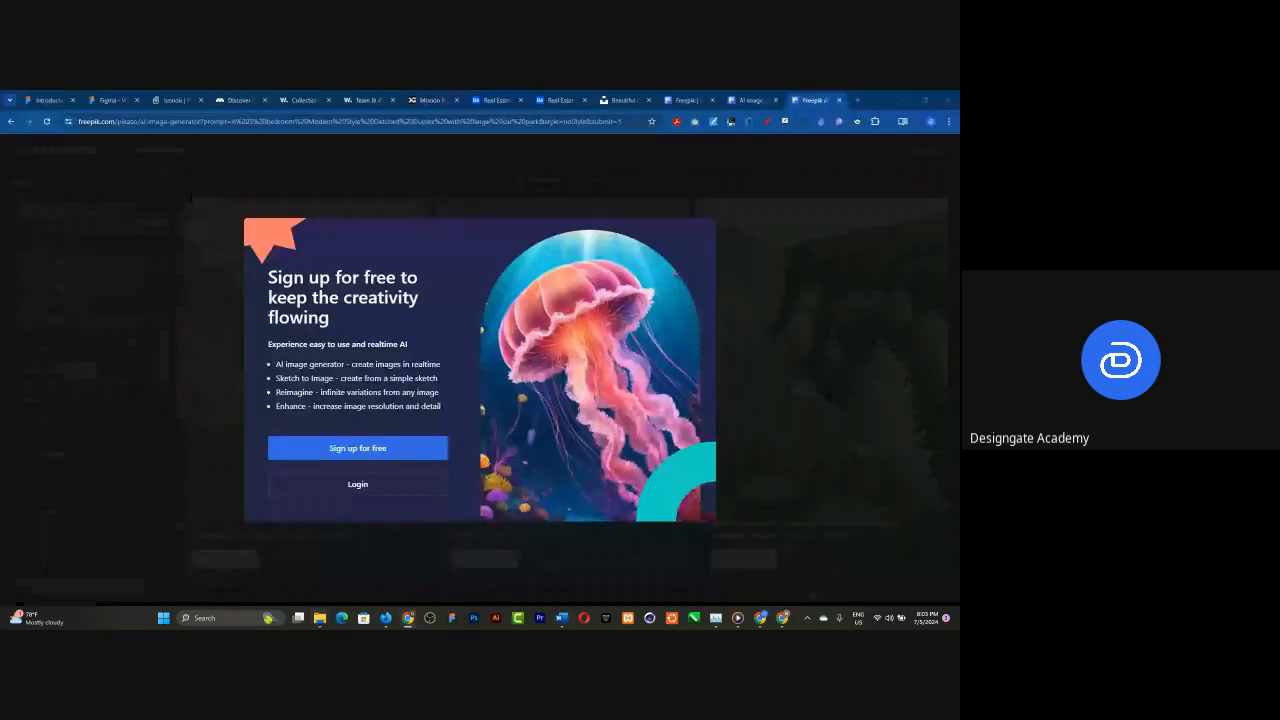
click(112, 100)
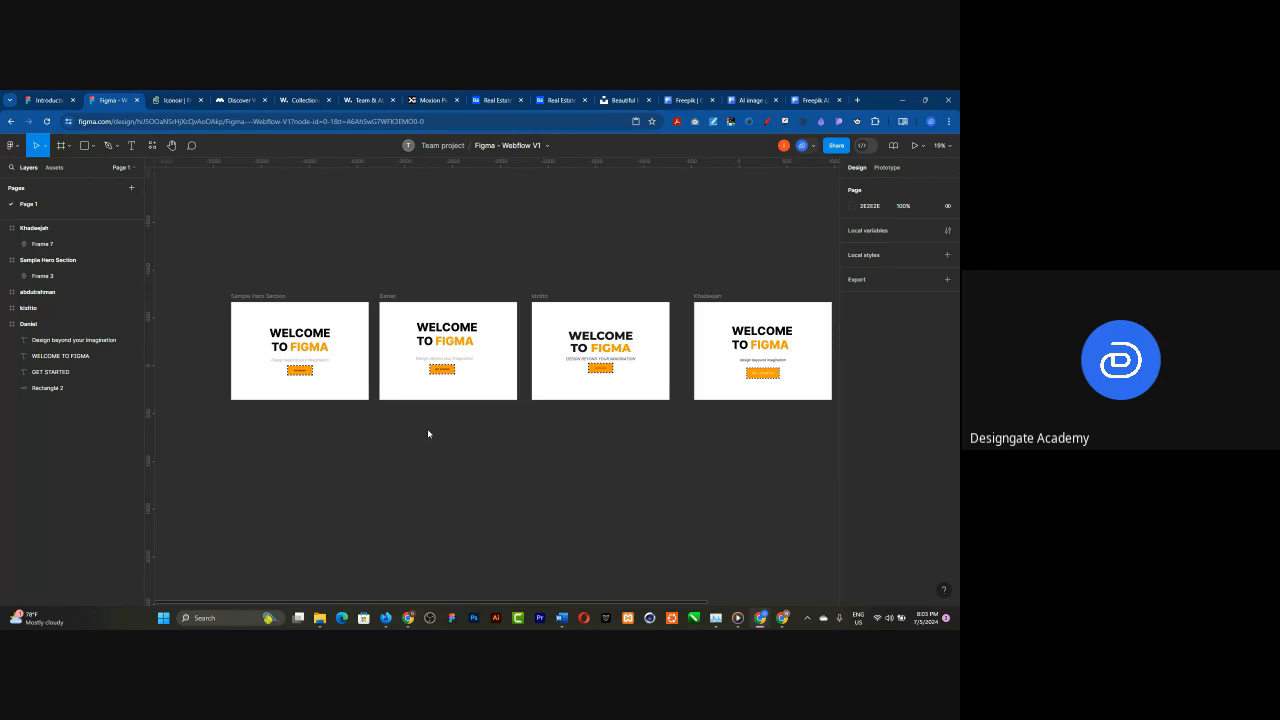
- Paste the copied house image onto the canvas and place it below the hero frames, aligned with the second frame's left edge
key(ctrl+v)
drag(547, 428, 490, 462)
click(632, 473)
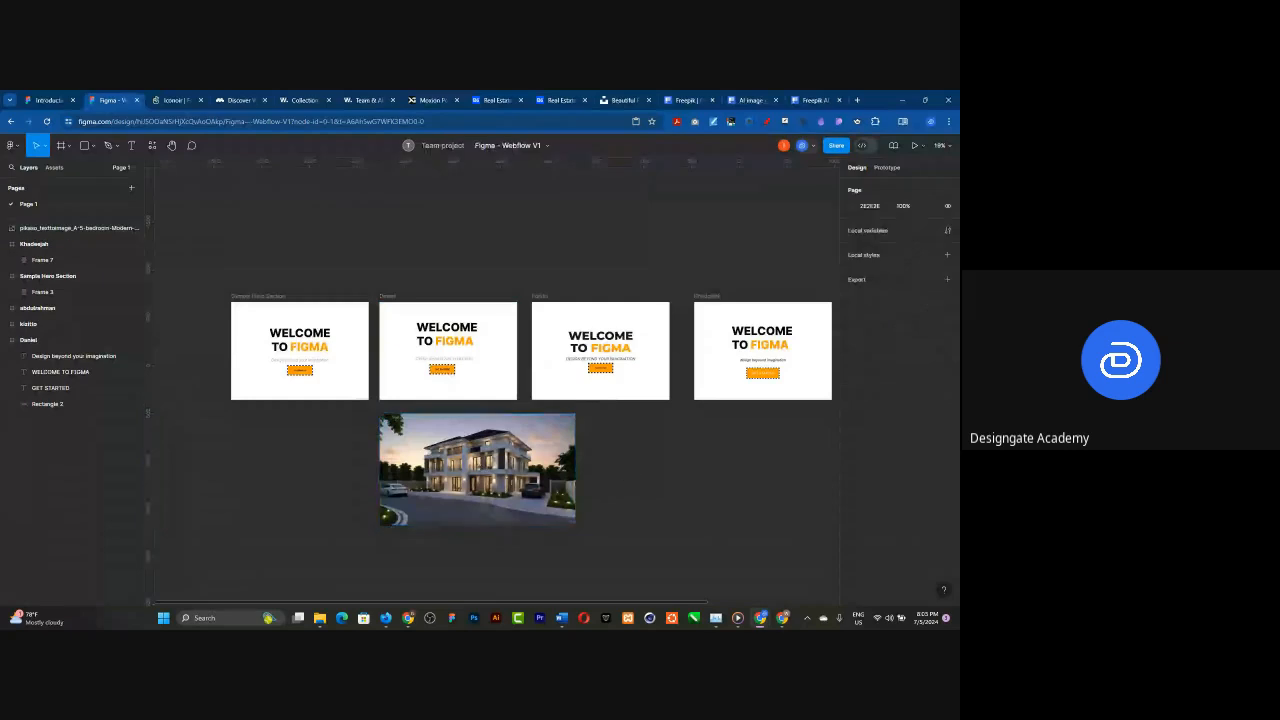
key(alt+Tab)
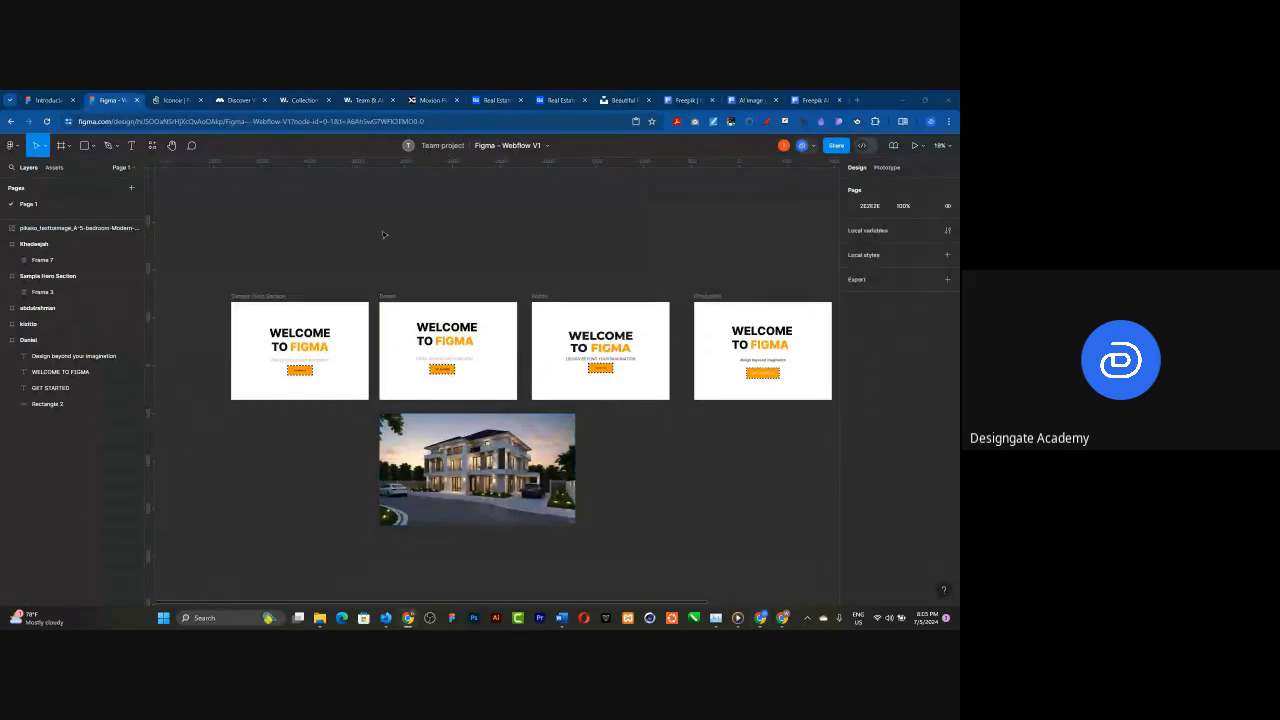
click(437, 226)
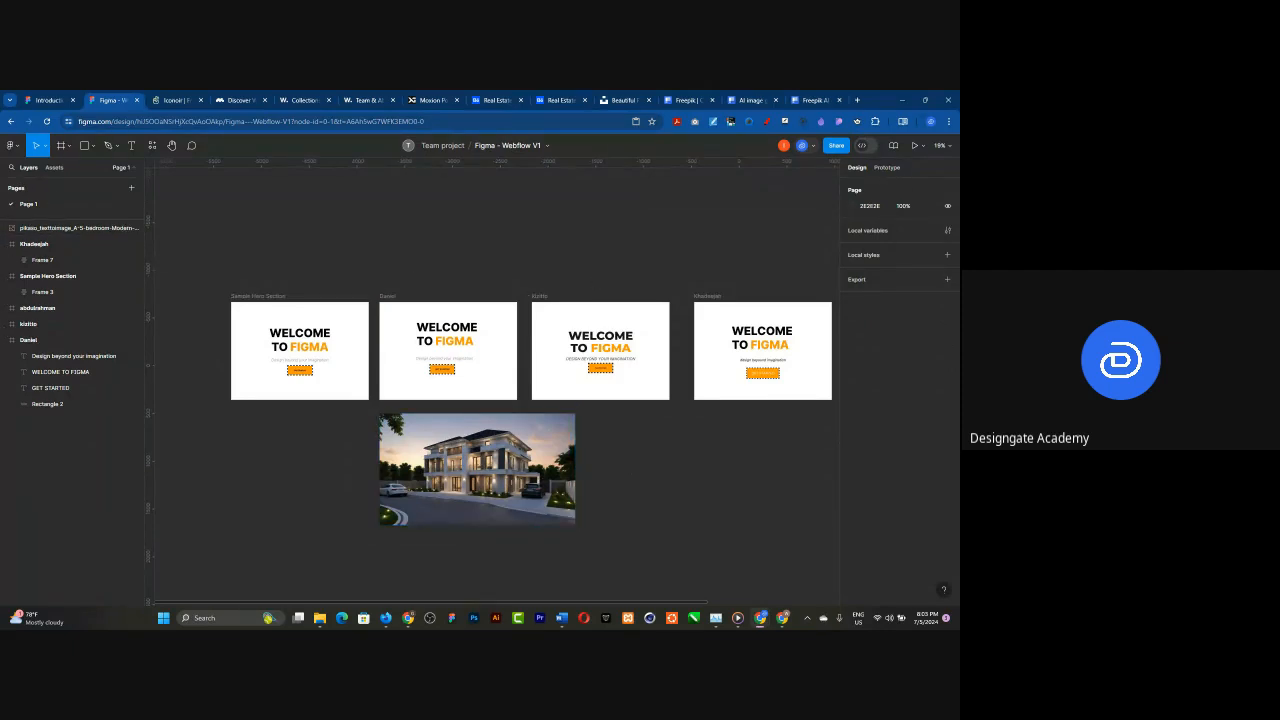
- View the list of recent and community plugins in the plugin manager, then close it
click(10, 150)
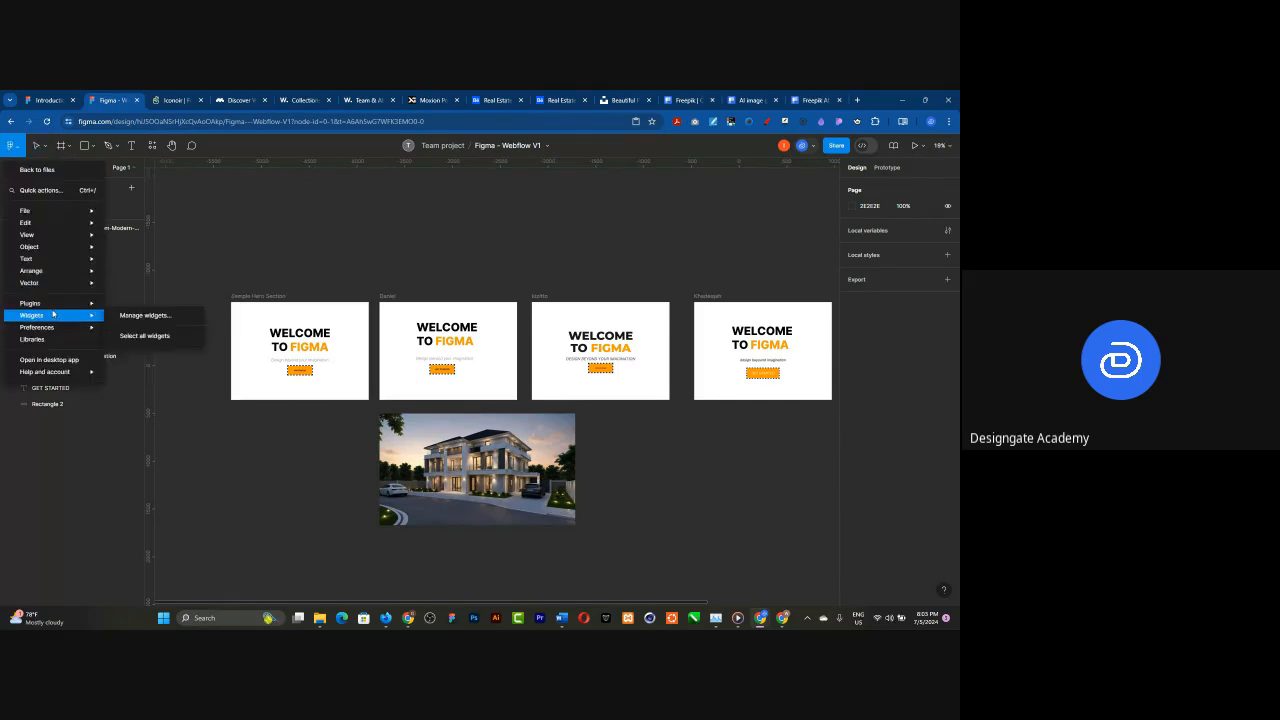
mouse_move(55, 308)
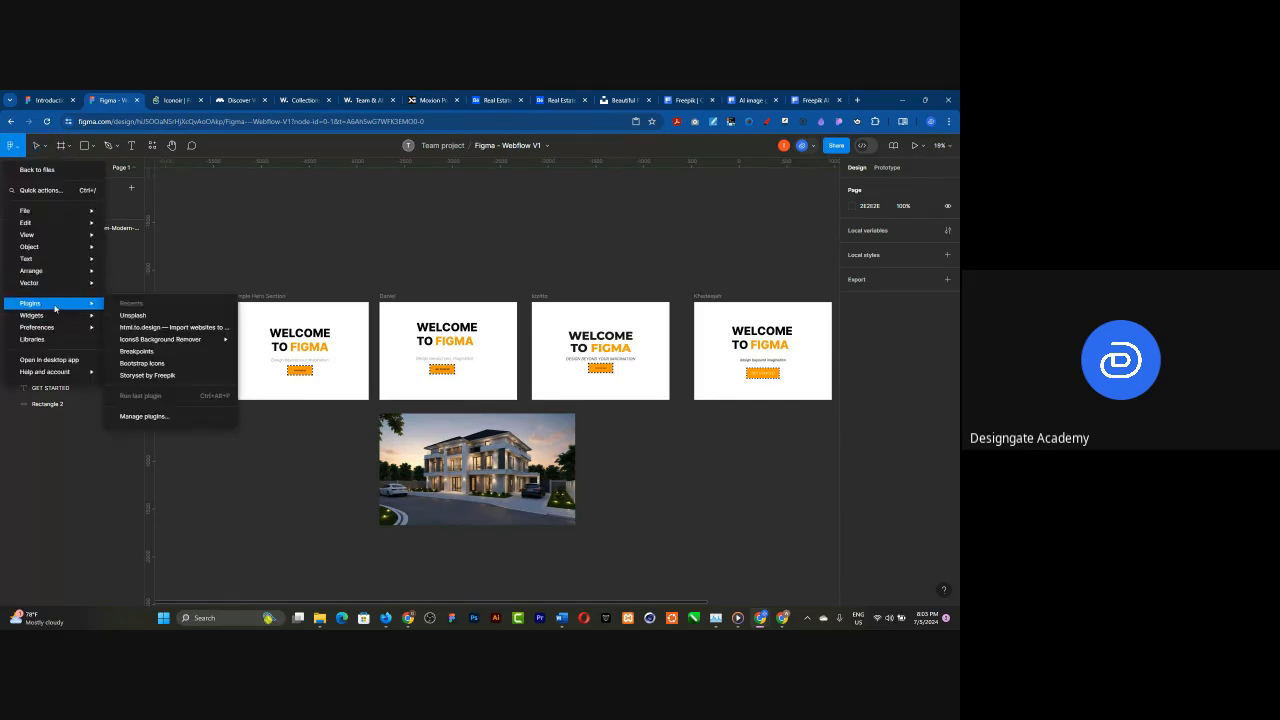
click(156, 418)
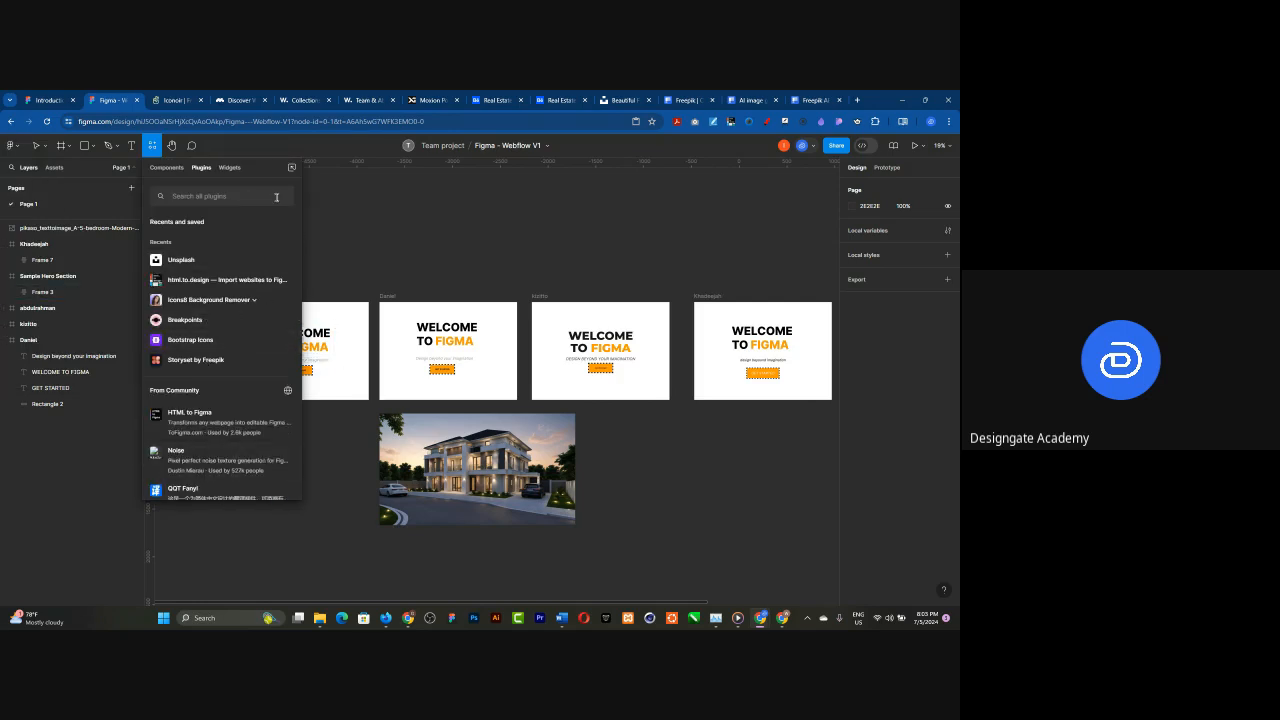
click(424, 218)
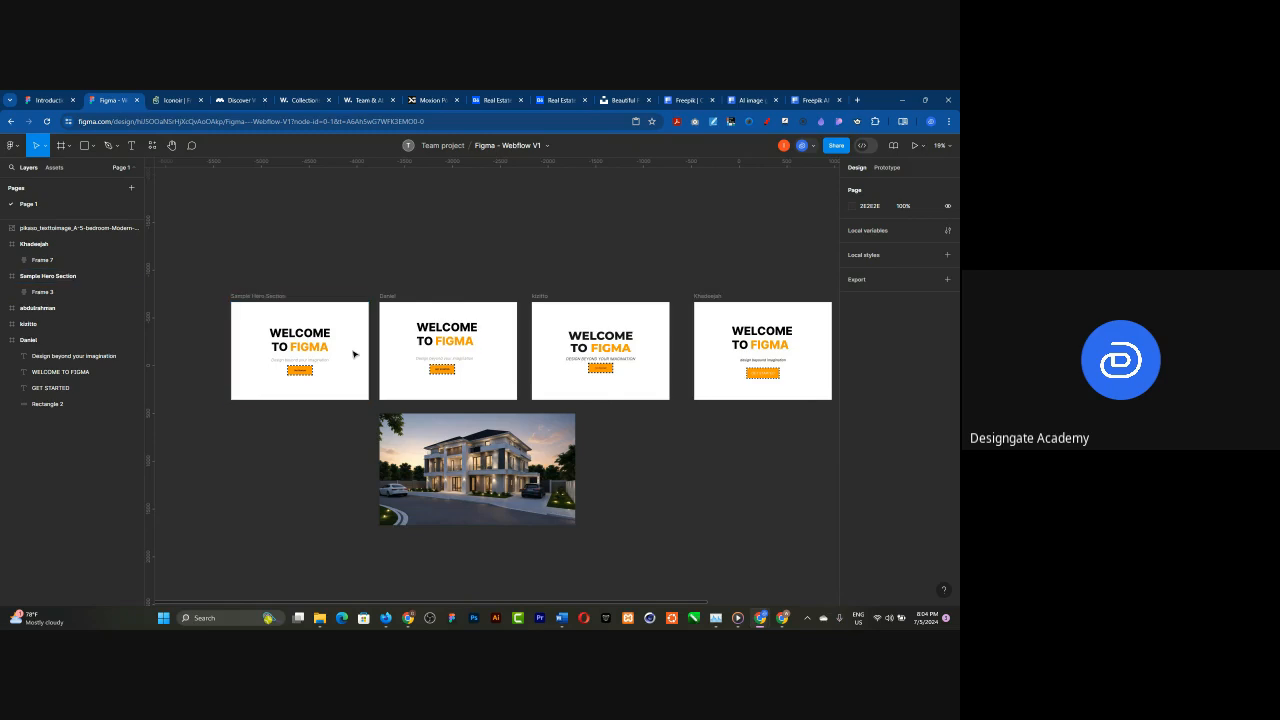
- Move the house image above the row of hero frames, aligned with the Sample Hero Section frame's left edge
click(477, 447)
scroll(389, 270, down, 3)
scroll(389, 270, down, 2)
click(430, 360)
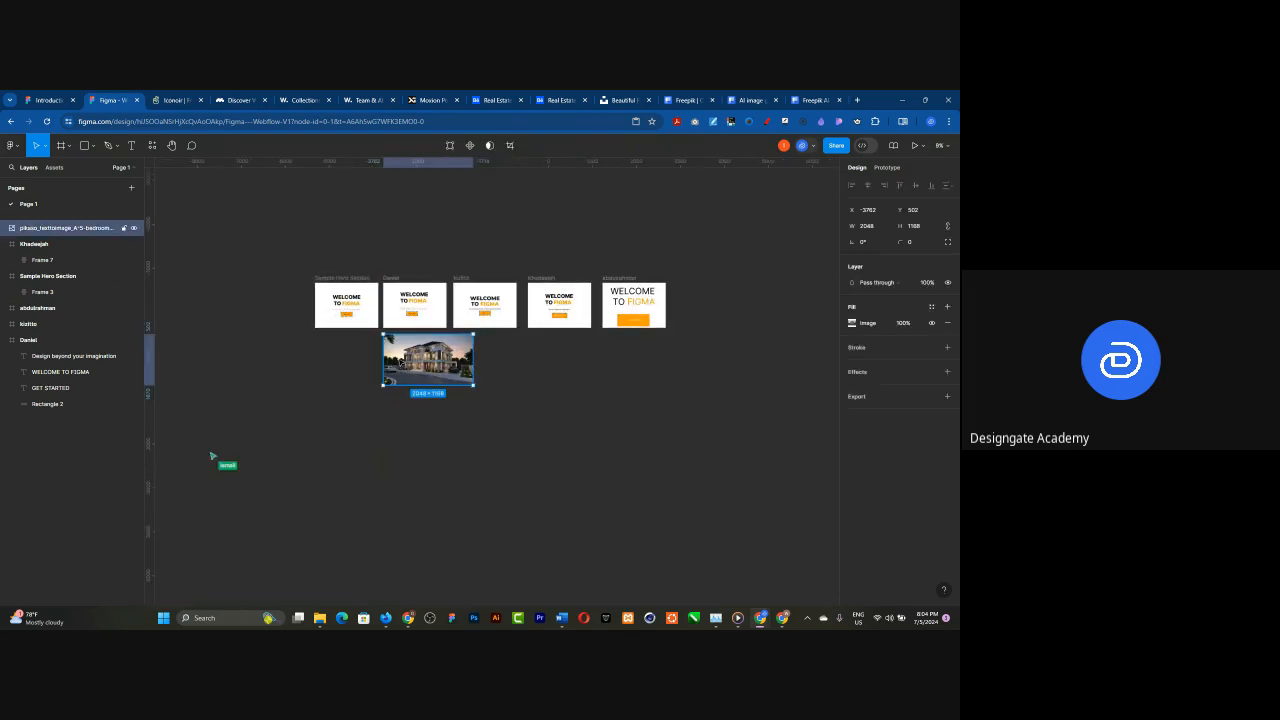
drag(563, 392, 333, 231)
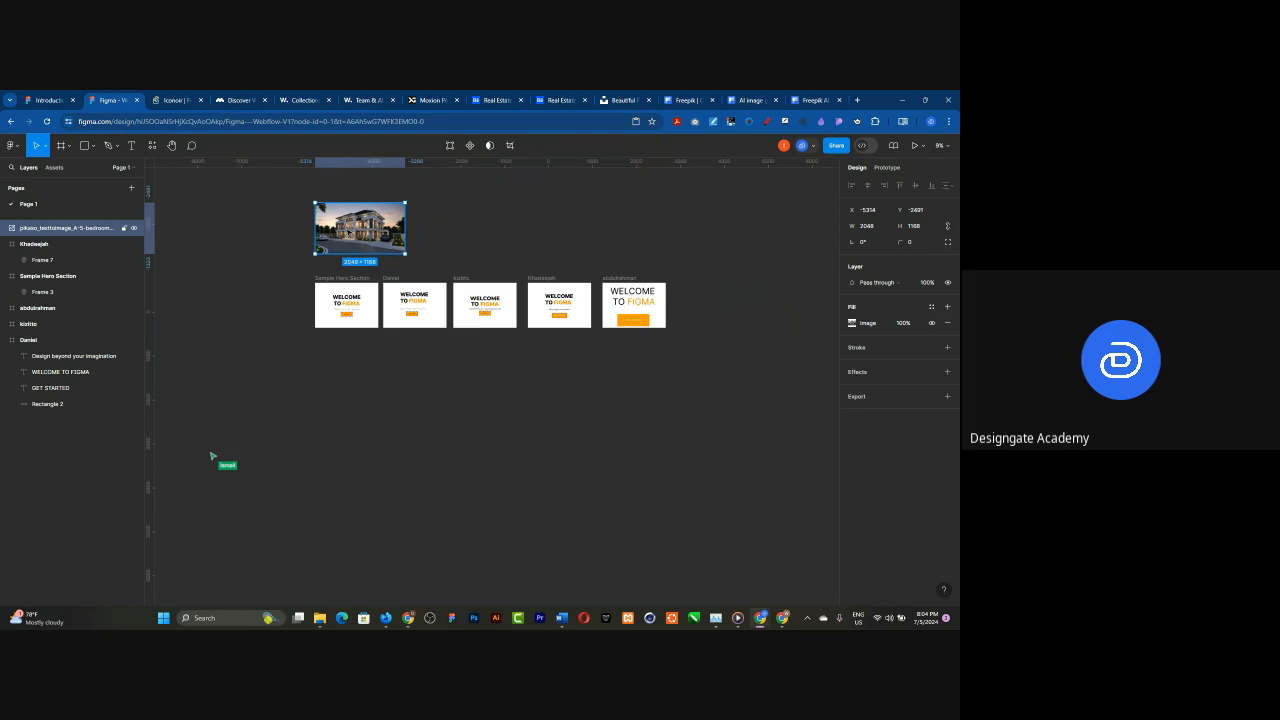
- Collapse the expanded layers of the Sample Hero Section frame and the bottommost student frame, and clear the selection
click(6, 278)
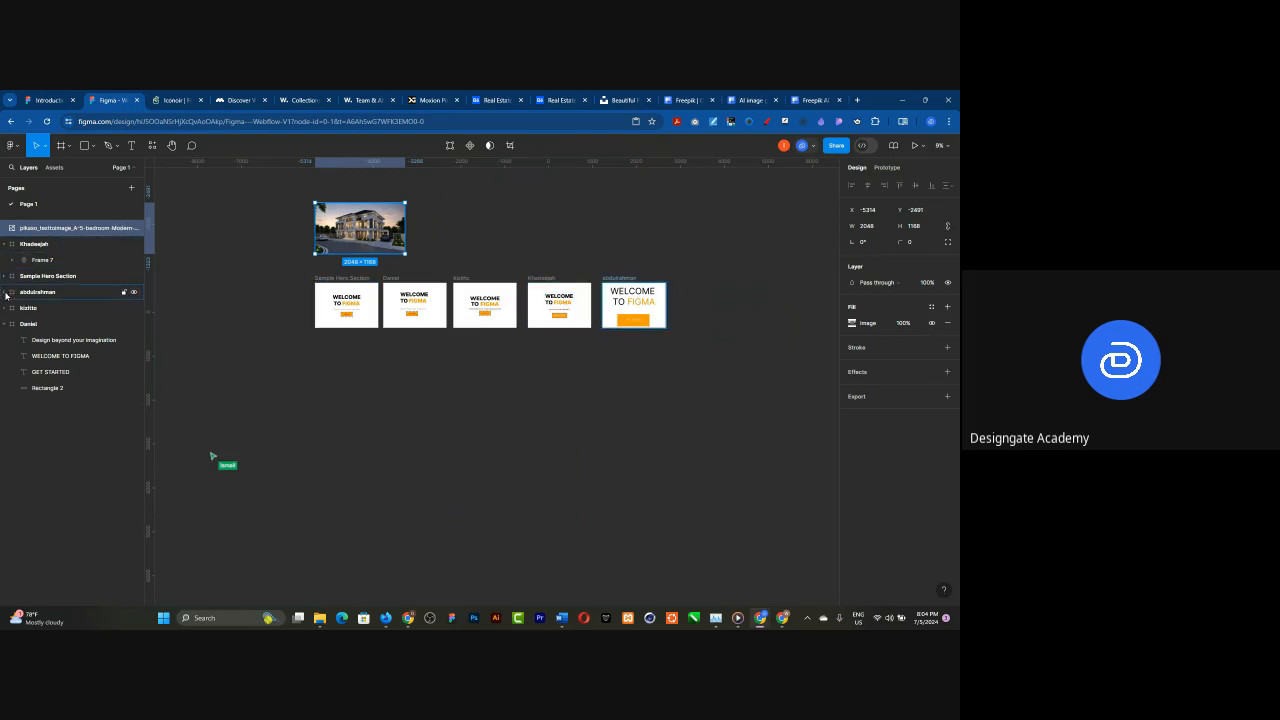
click(12, 324)
click(4, 325)
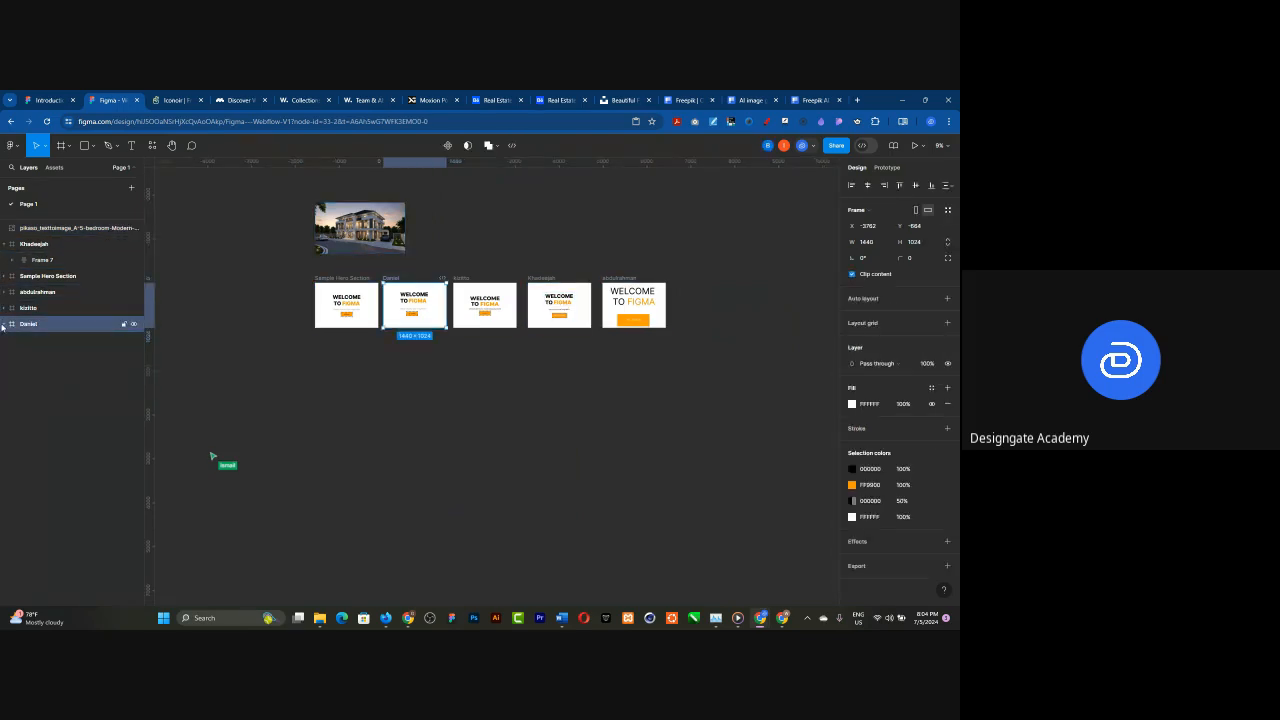
click(391, 387)
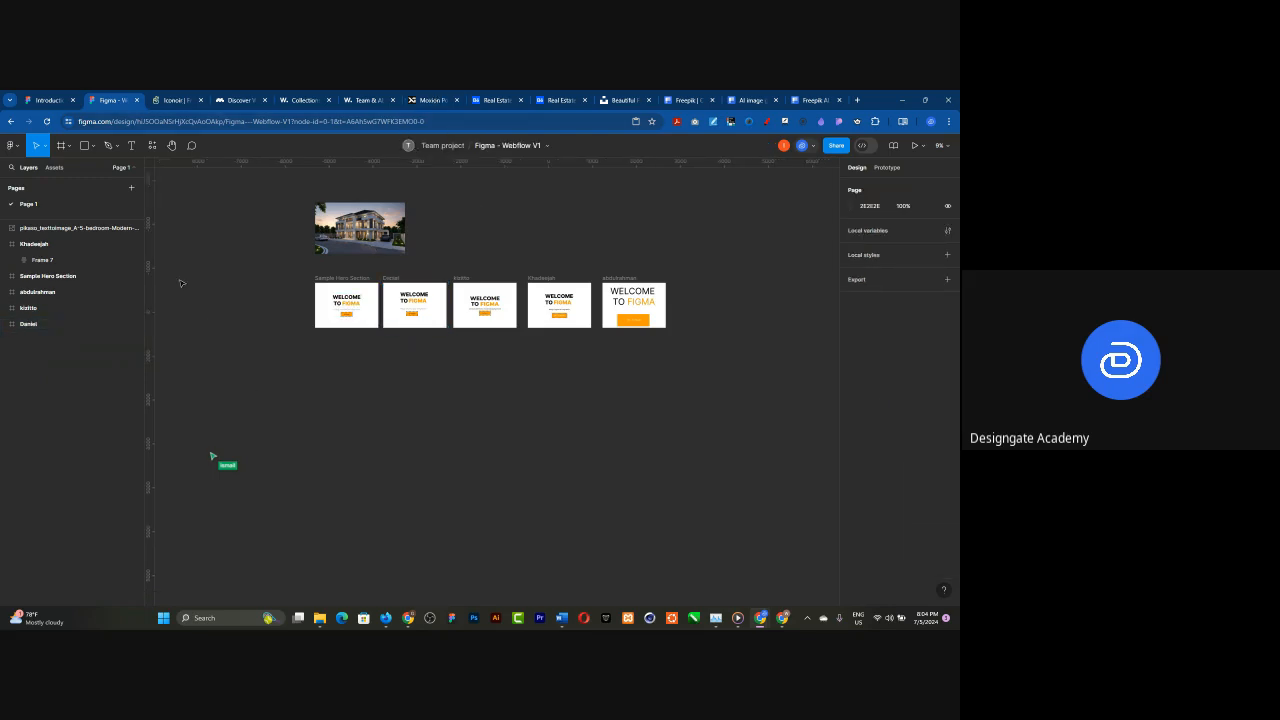
- Create a 1440 × 1024 Desktop frame and place it directly beneath the Sample Hero Section frame, left-aligned with it
click(340, 305)
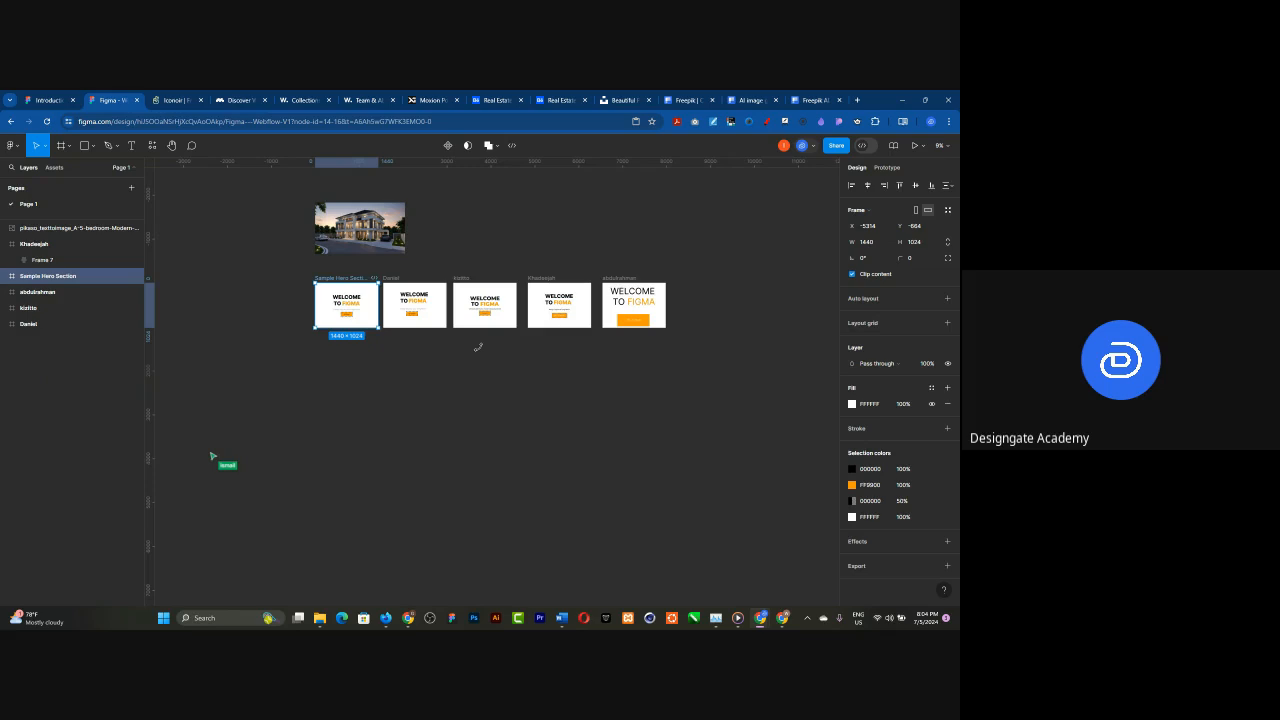
click(61, 145)
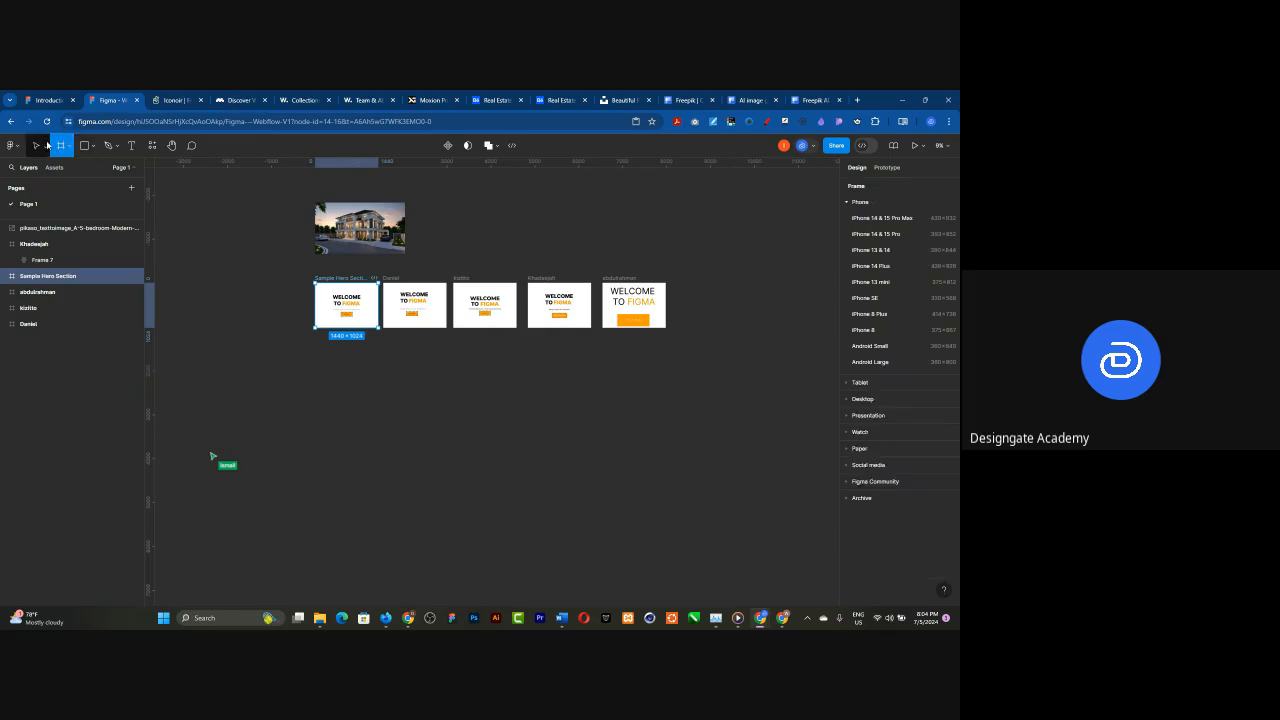
click(845, 398)
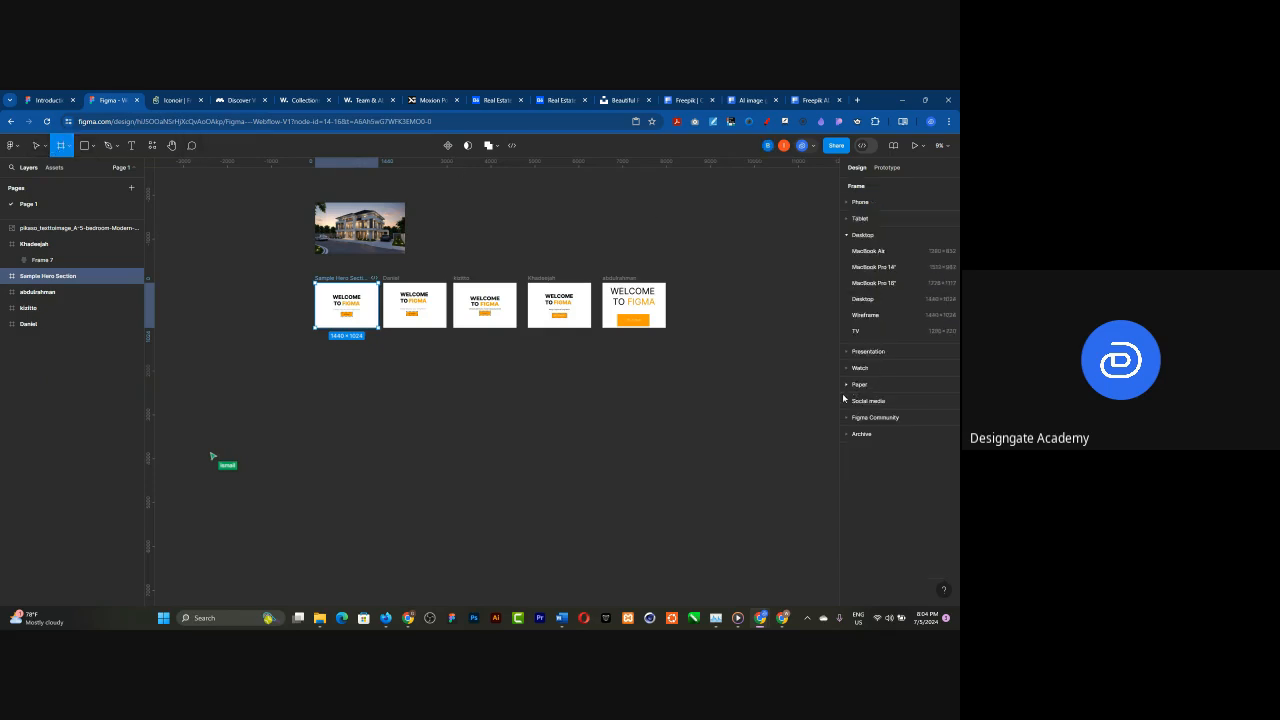
click(865, 300)
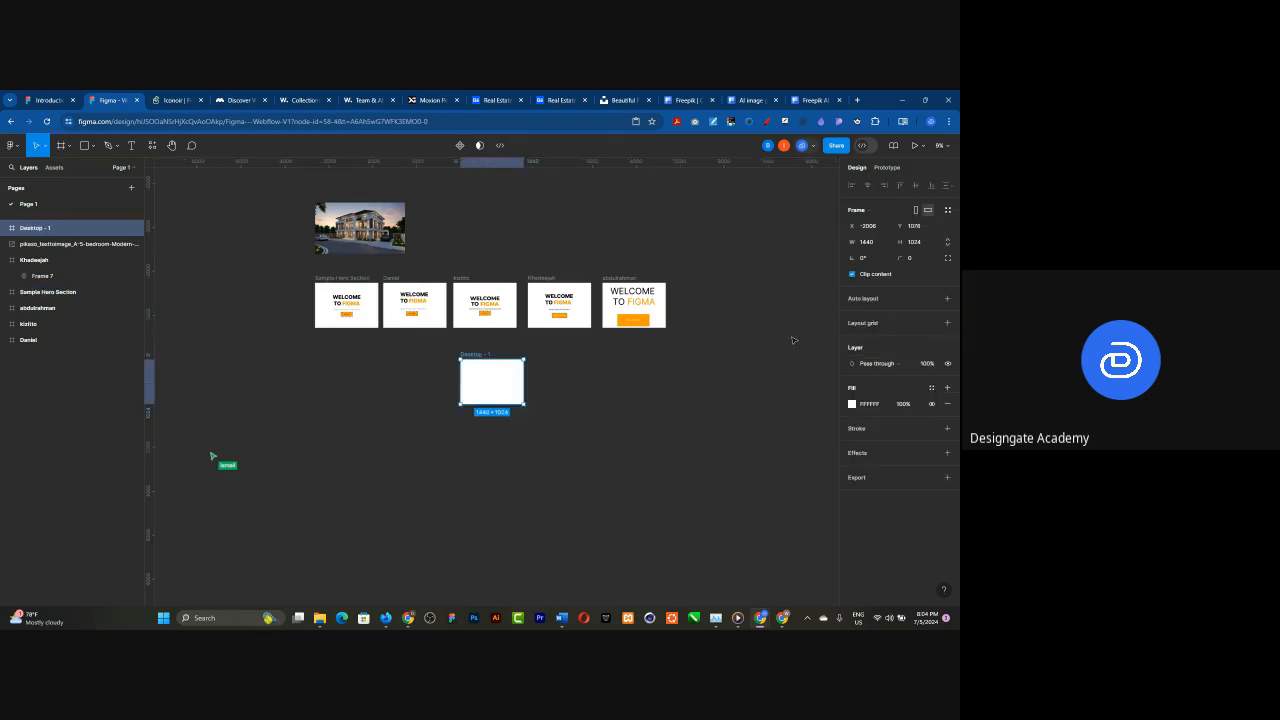
drag(503, 383, 354, 366)
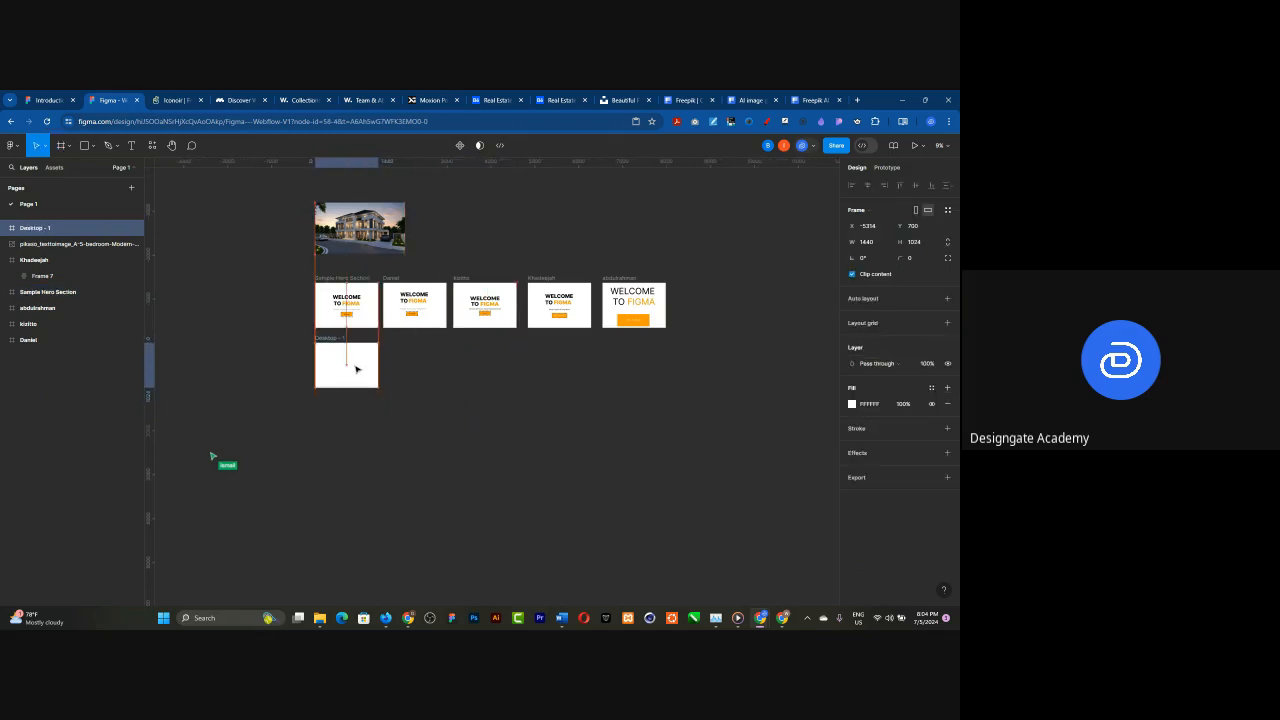
- Rename the new desktop frame with its owner's name
double_click(337, 339)
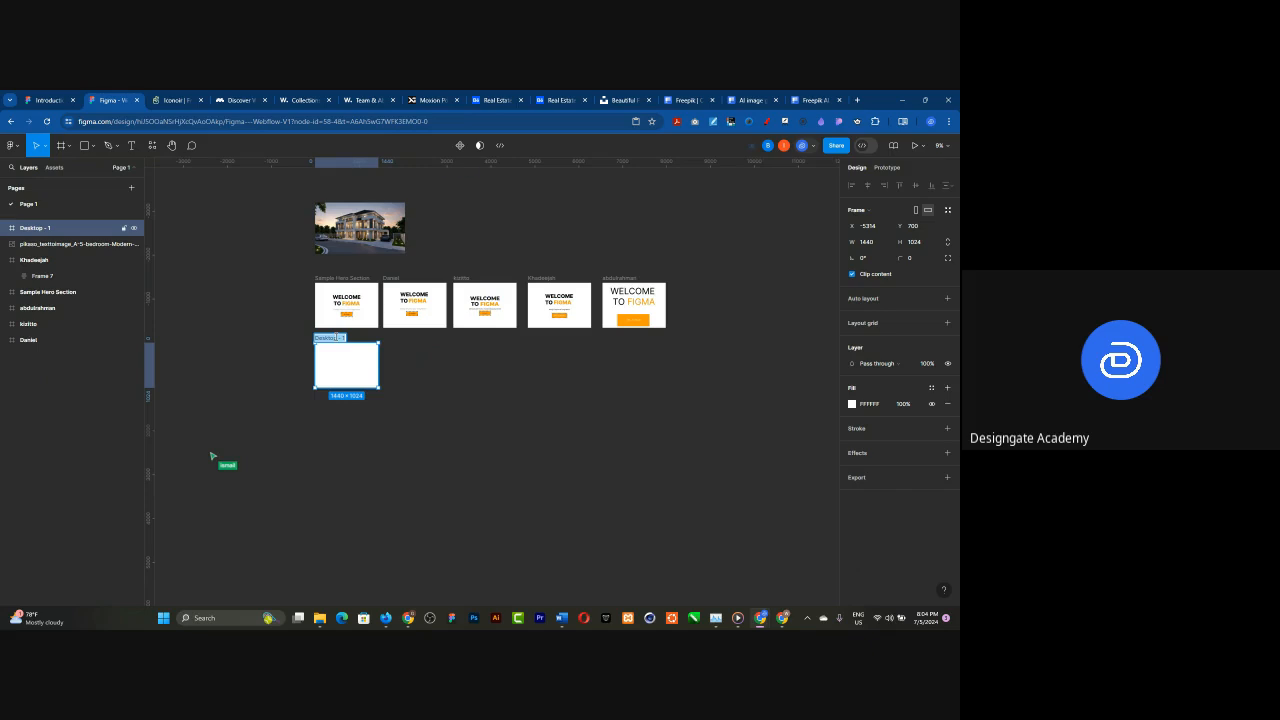
text(Wire)
key(Return)
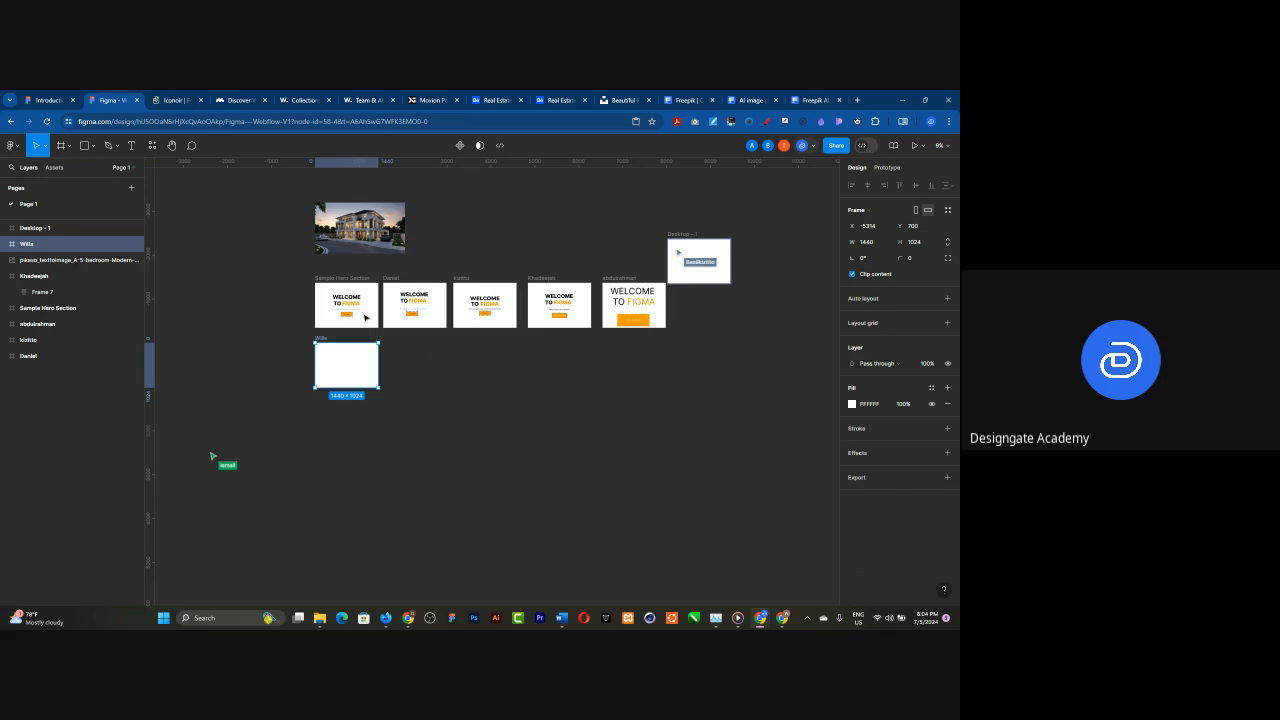
- Shift the Sample Hero Section frame and the blank frame beneath it together about 430 px to the left, and select only the blank frame
click(342, 306)
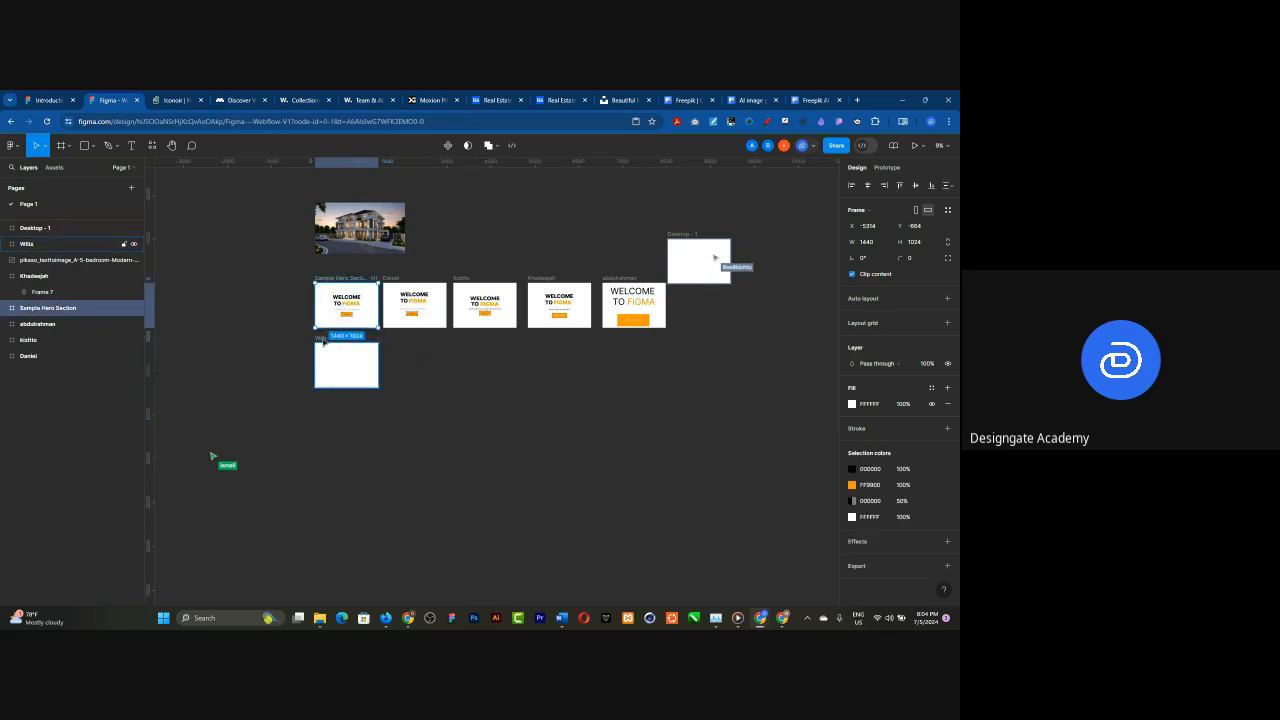
shift+click(321, 341)
drag(322, 342, 303, 342)
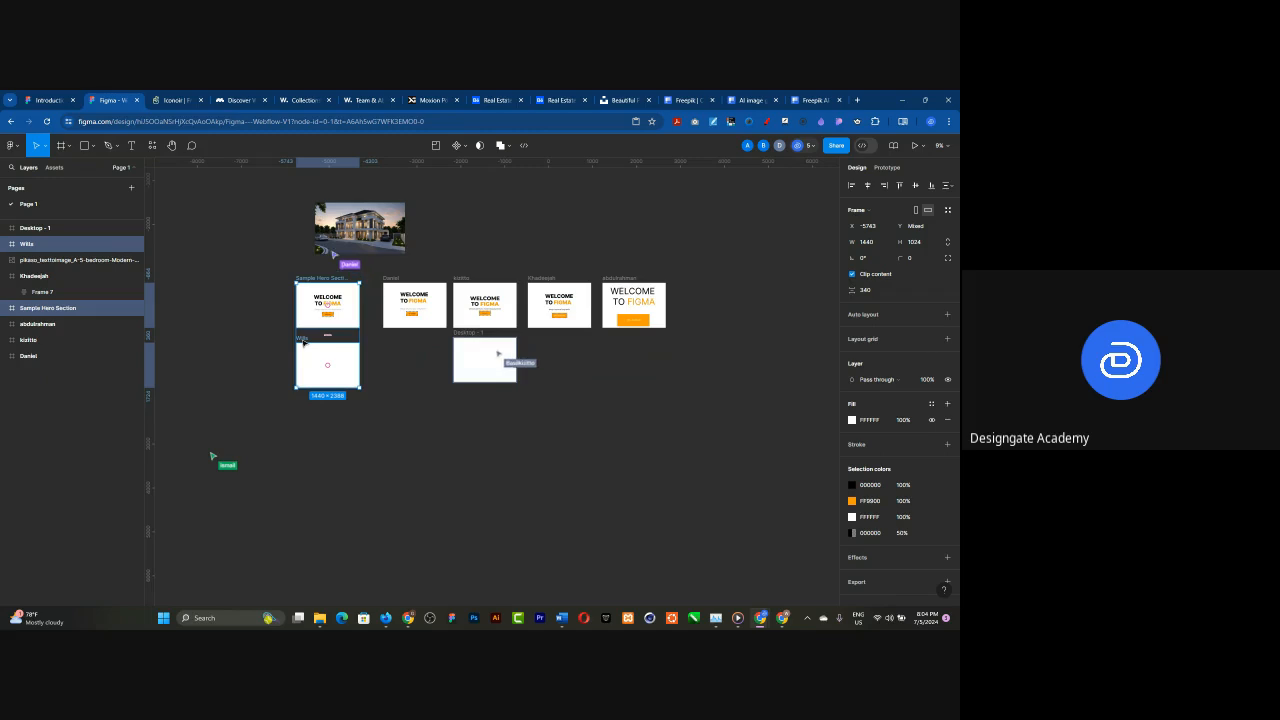
click(234, 352)
click(353, 376)
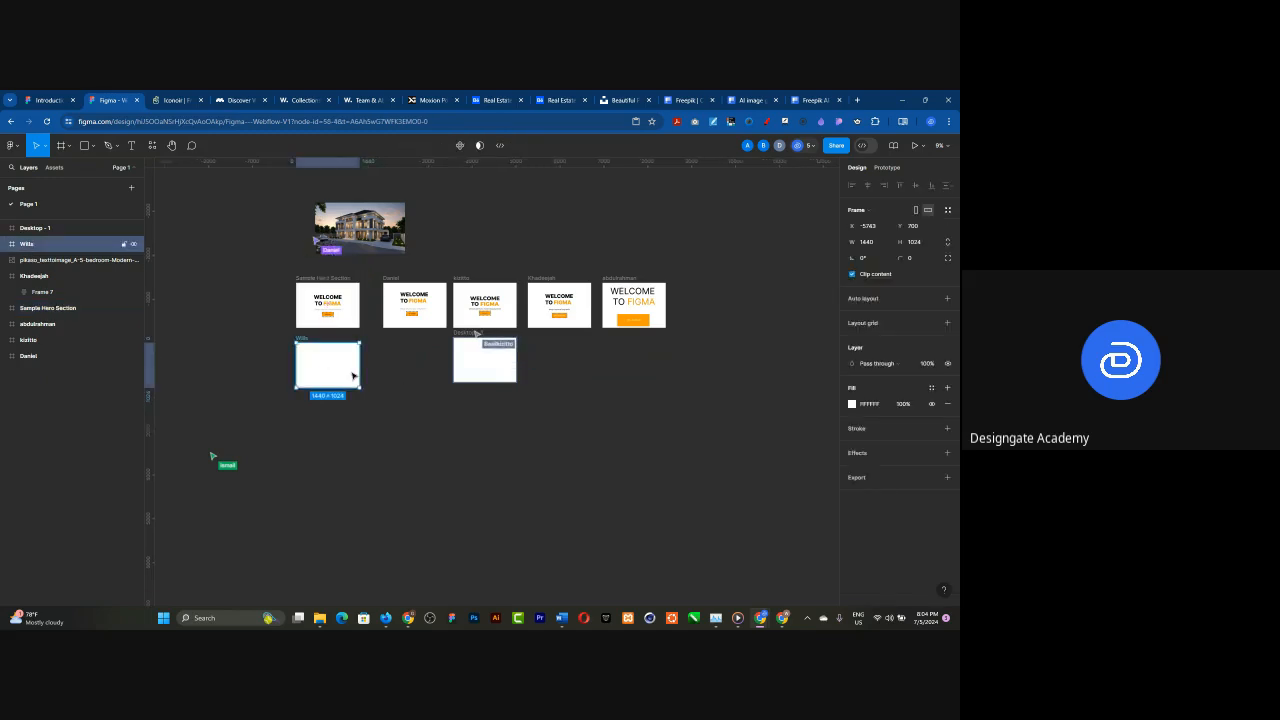
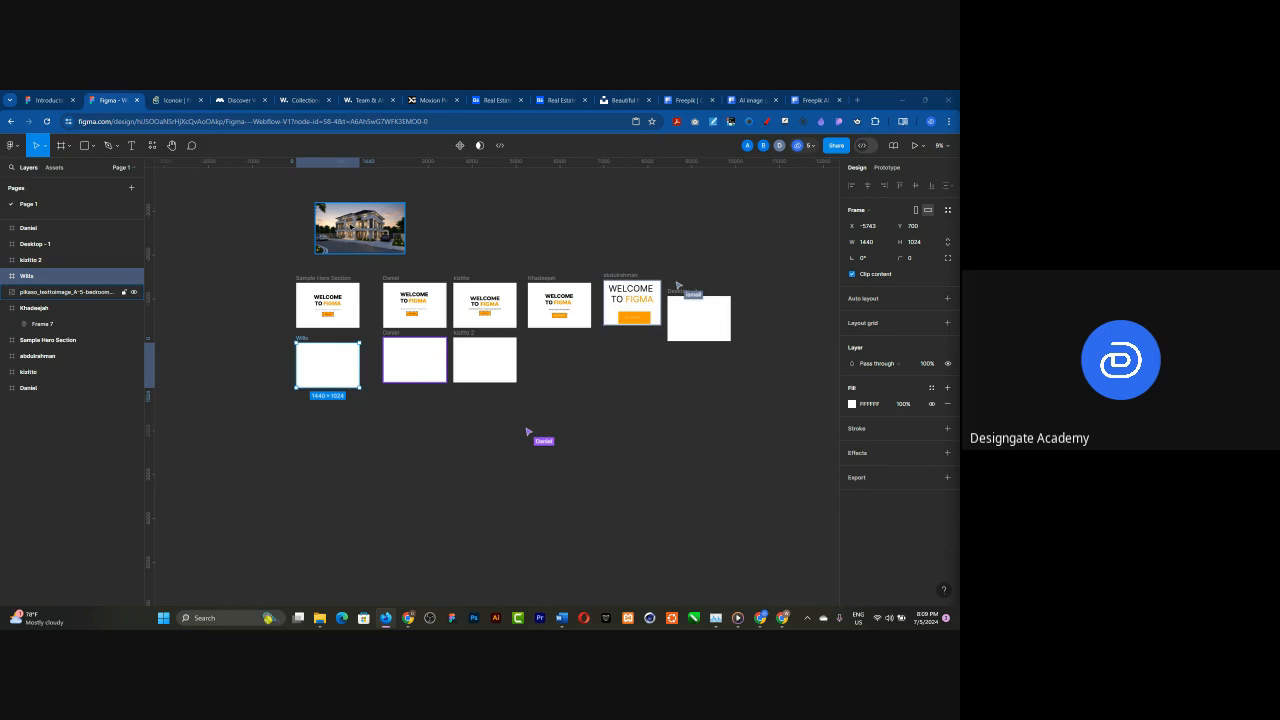
- Examine the house image's roof and facade up close, then review it as a whole alongside the hero frames
scroll(352, 228, up, 1)
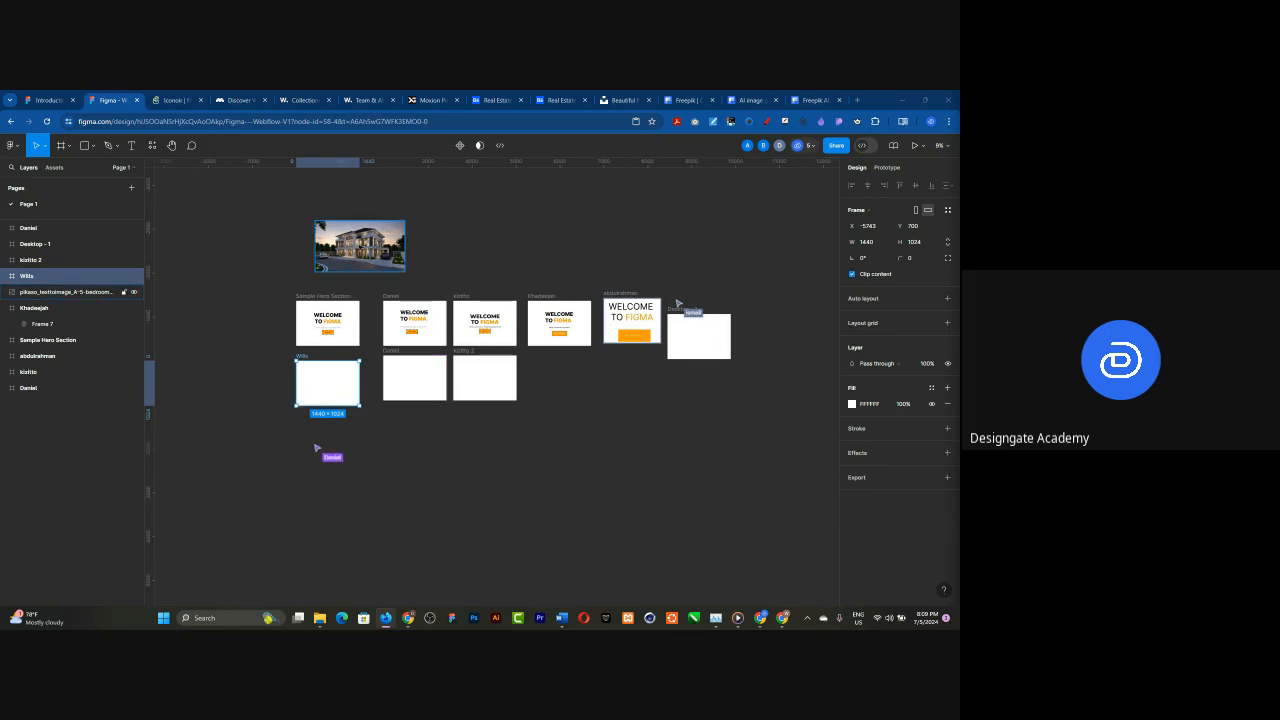
scroll(347, 231, up, 5)
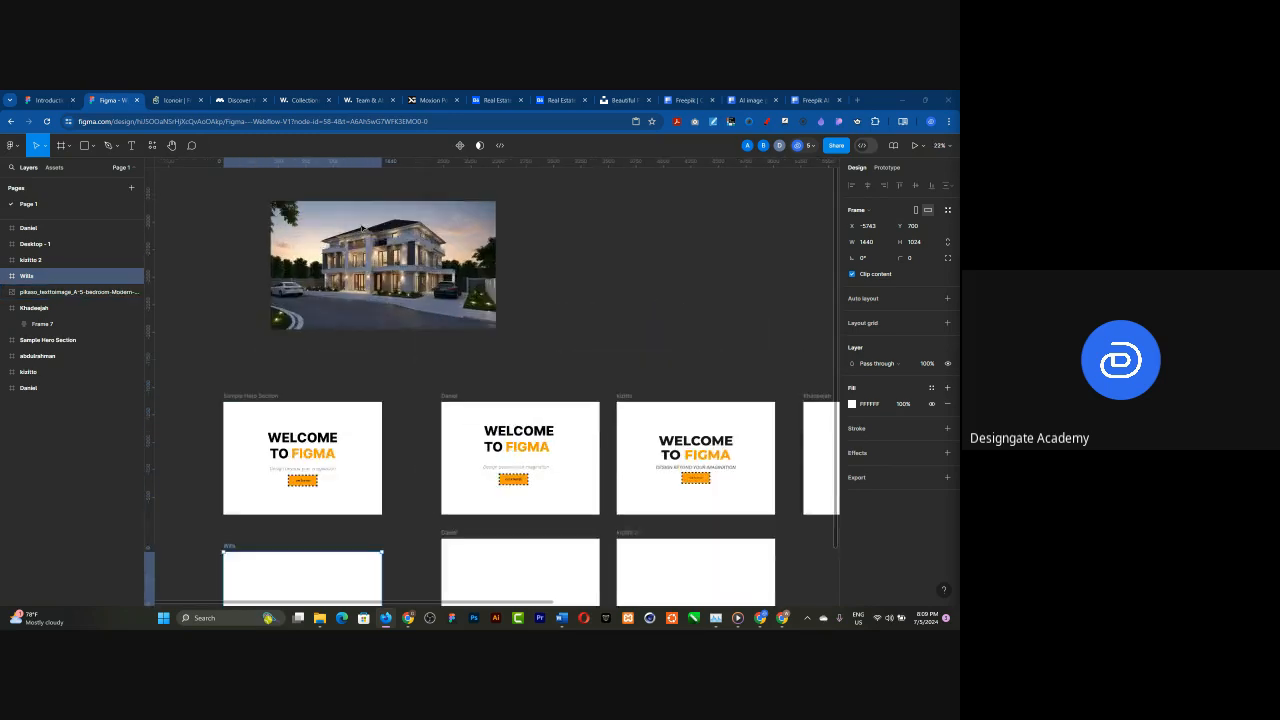
scroll(318, 199, up, 10)
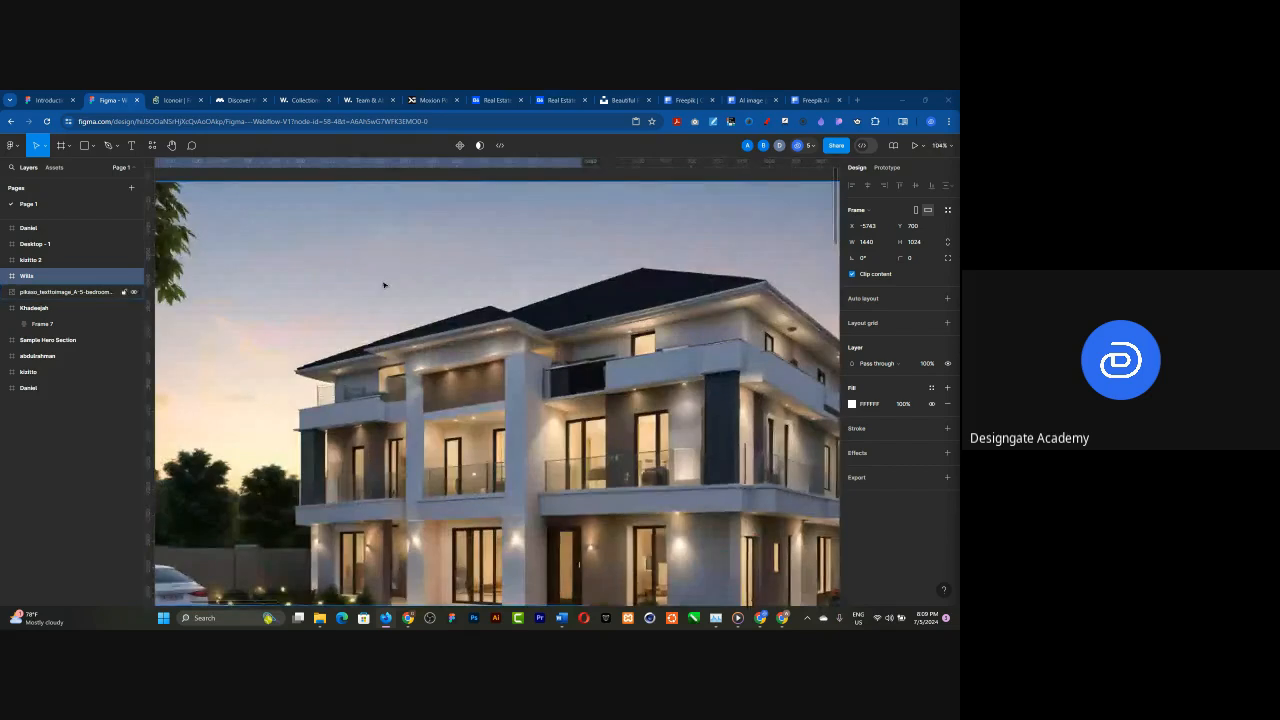
scroll(469, 349, up, 4)
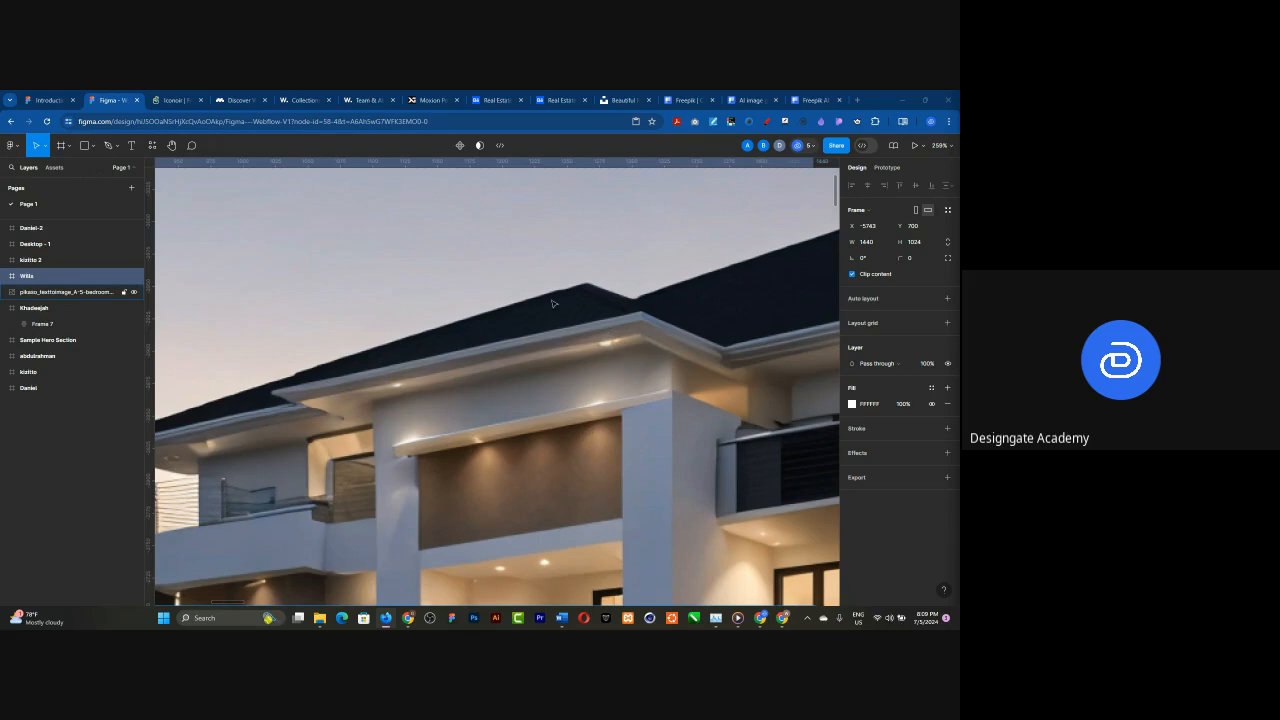
scroll(552, 303, down, 10)
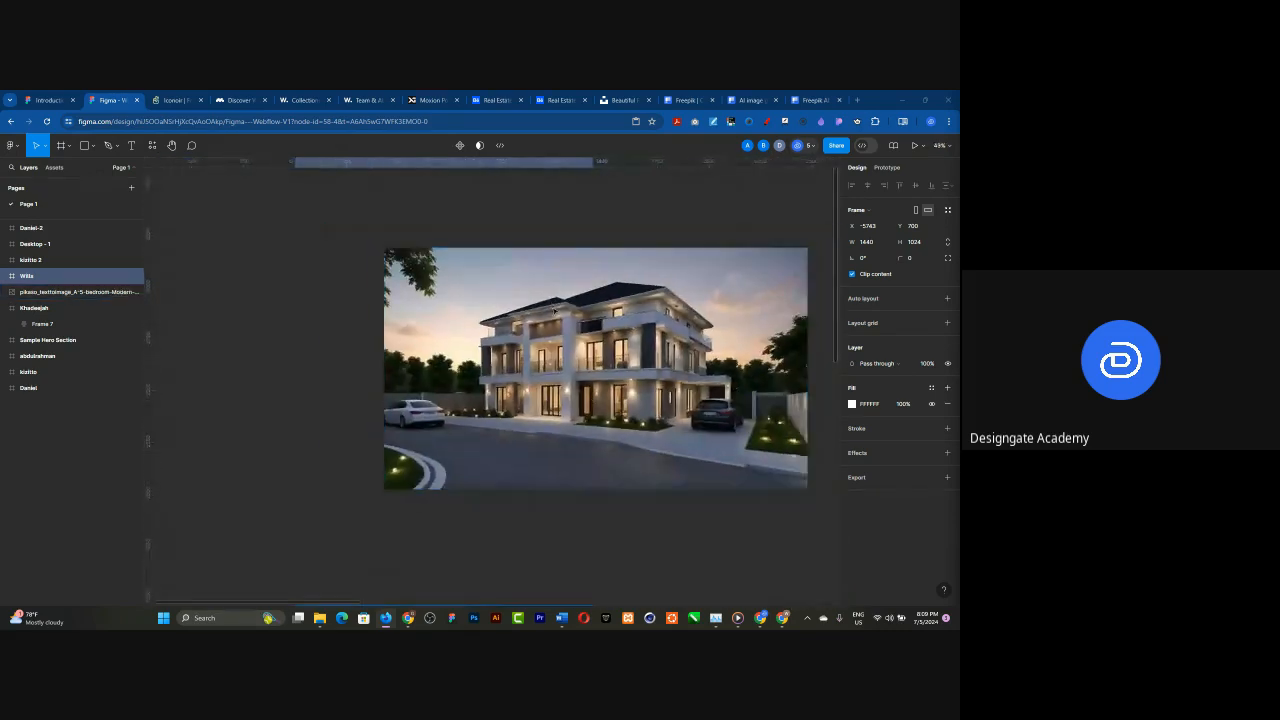
scroll(496, 341, down, 3)
scroll(525, 325, up, 6)
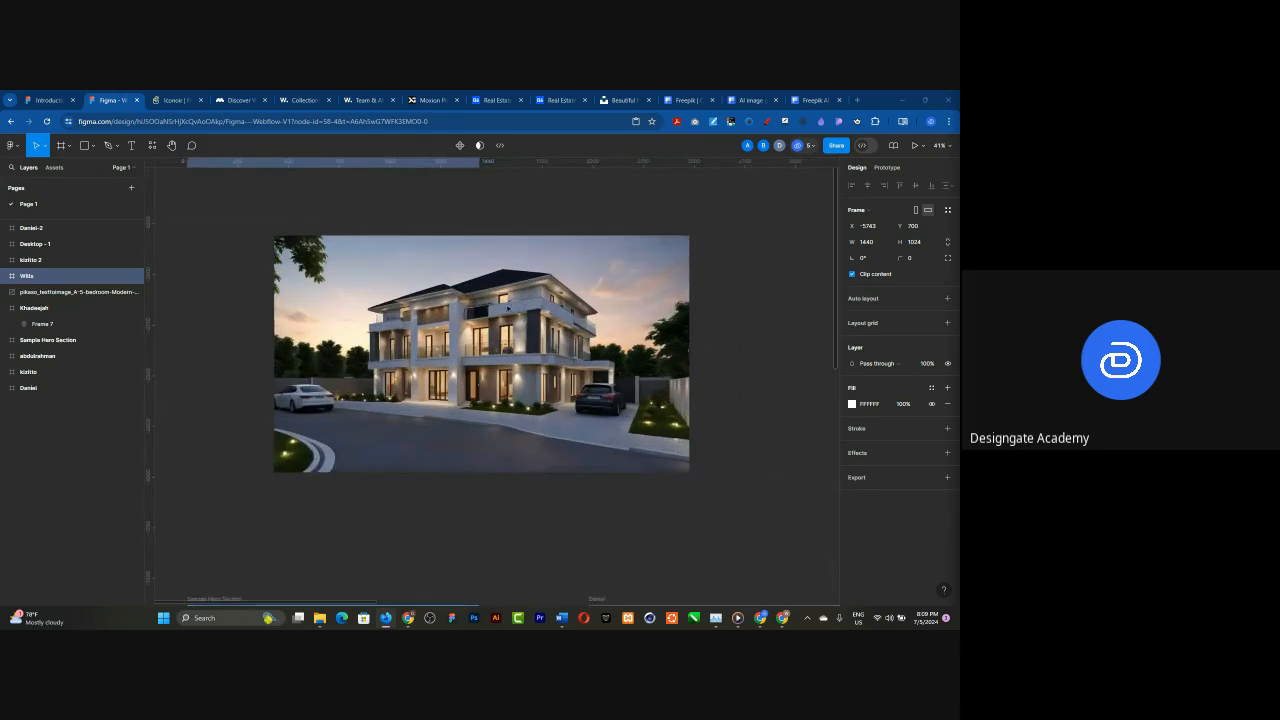
scroll(470, 300, down, 2)
scroll(488, 340, up, 1)
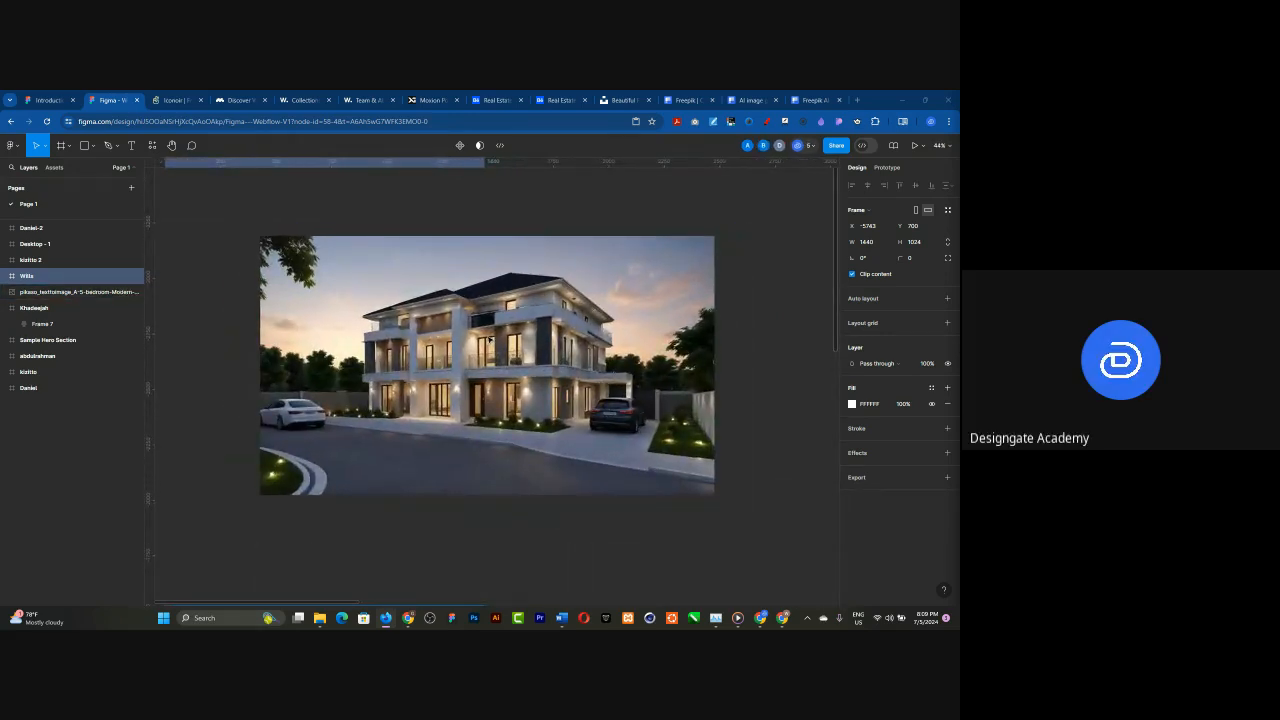
scroll(489, 340, down, 6)
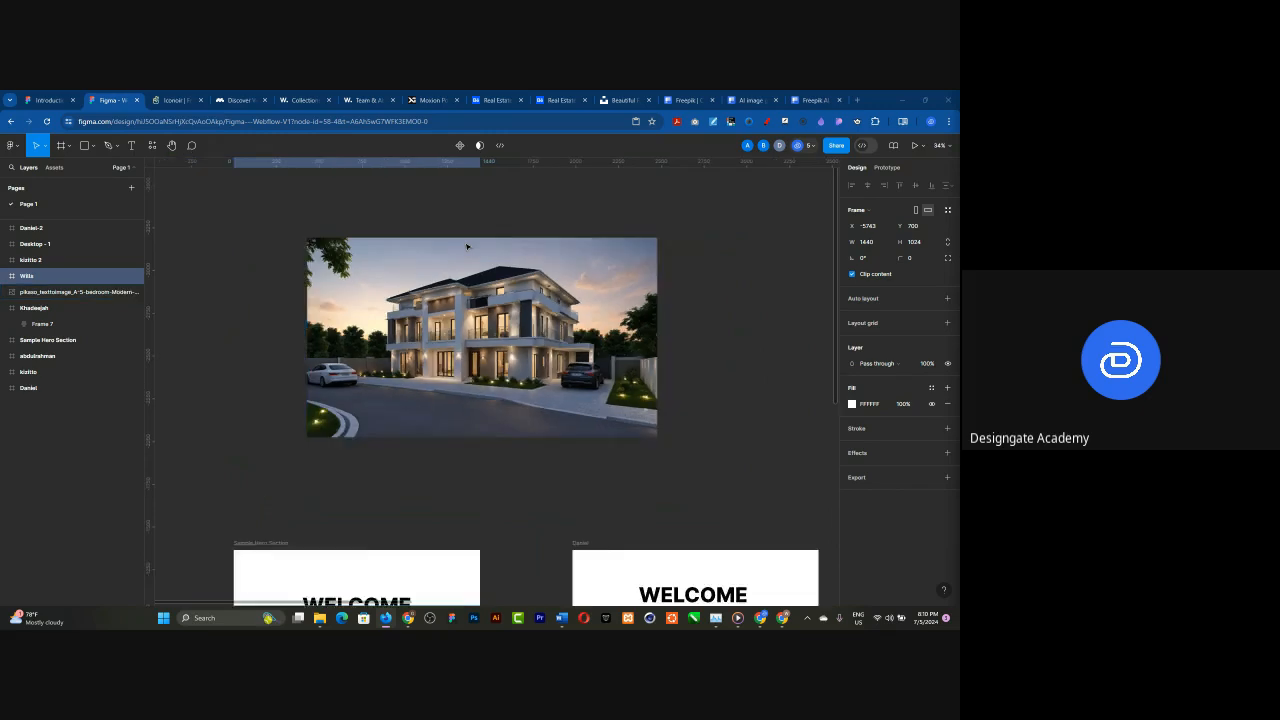
scroll(467, 245, down, 2)
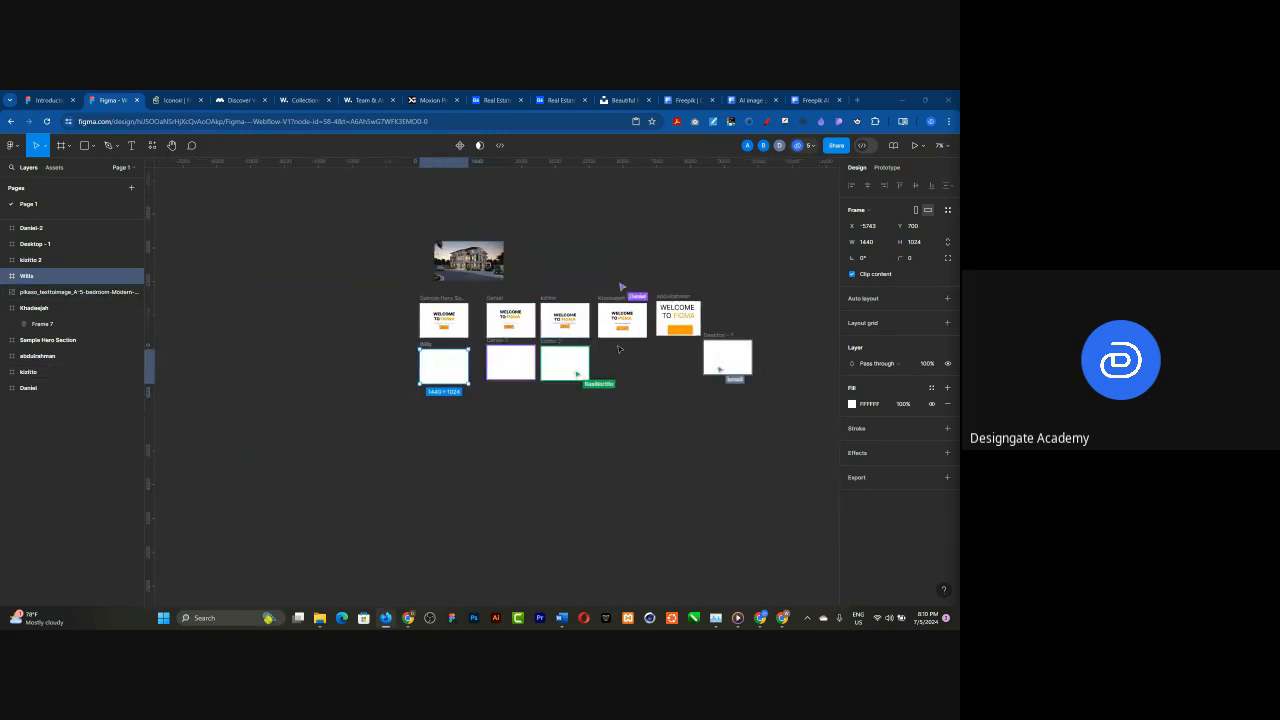
- Search the plugins for "unsplash" and run the Unsplash plugin with the empty frame below Sample Hero Section selected
scroll(604, 343, up, 3)
scroll(574, 337, up, 1)
scroll(645, 435, down, 1)
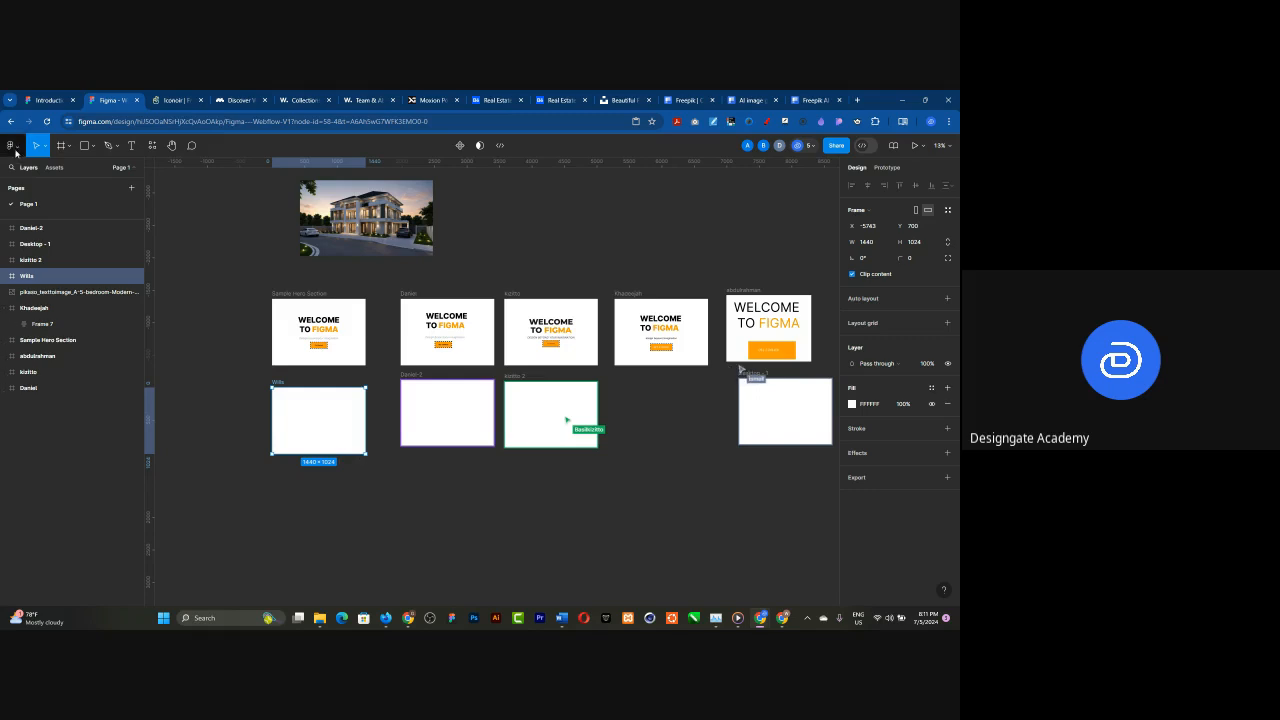
click(12, 146)
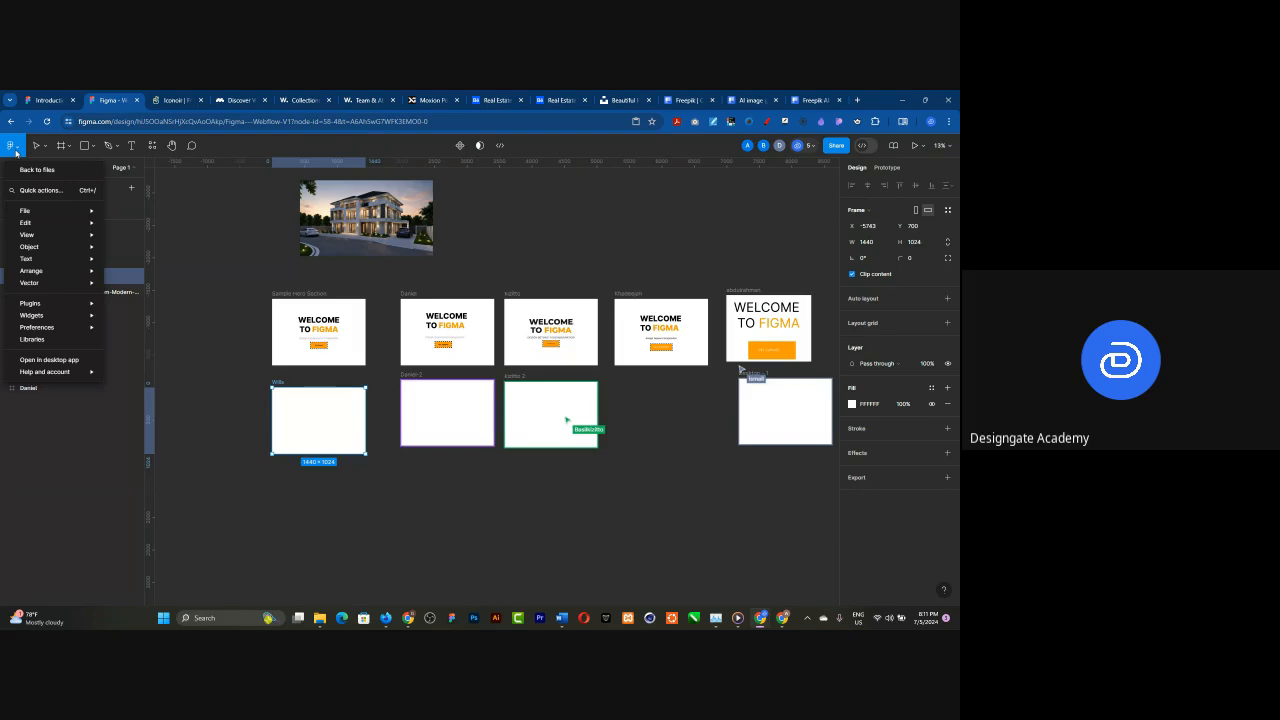
mouse_move(50, 303)
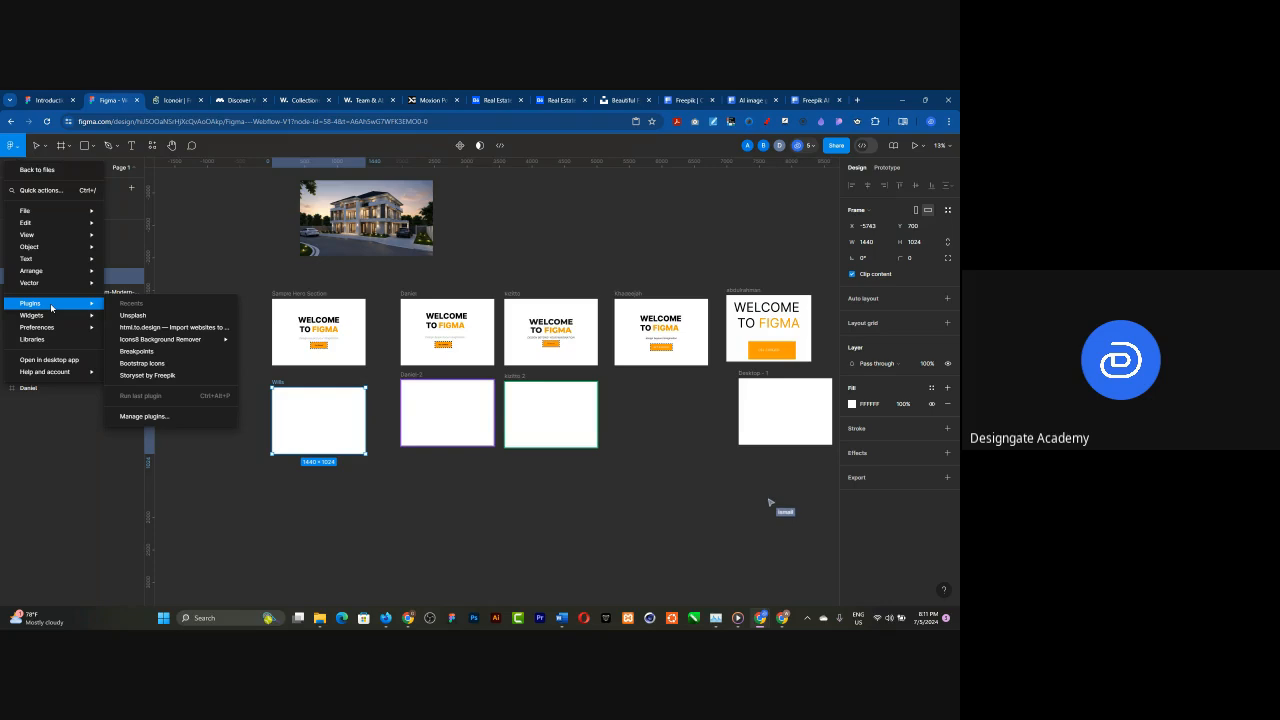
click(173, 418)
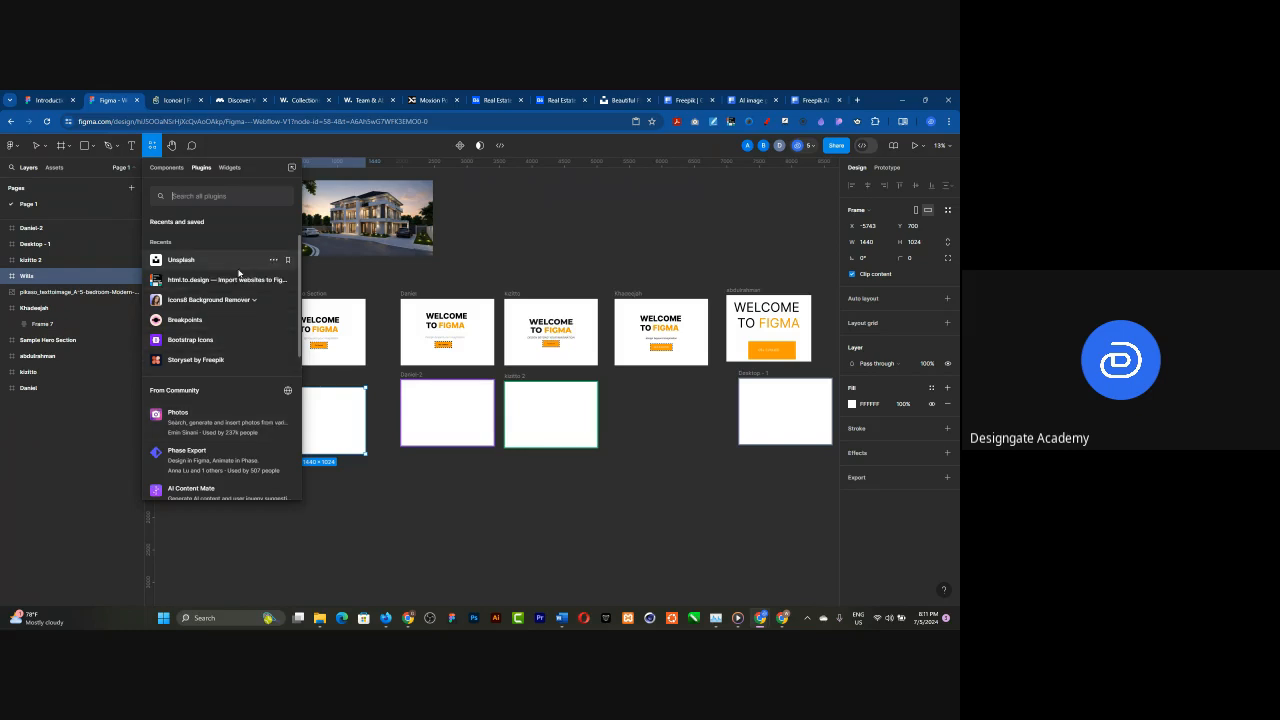
scroll(236, 273, down, 1)
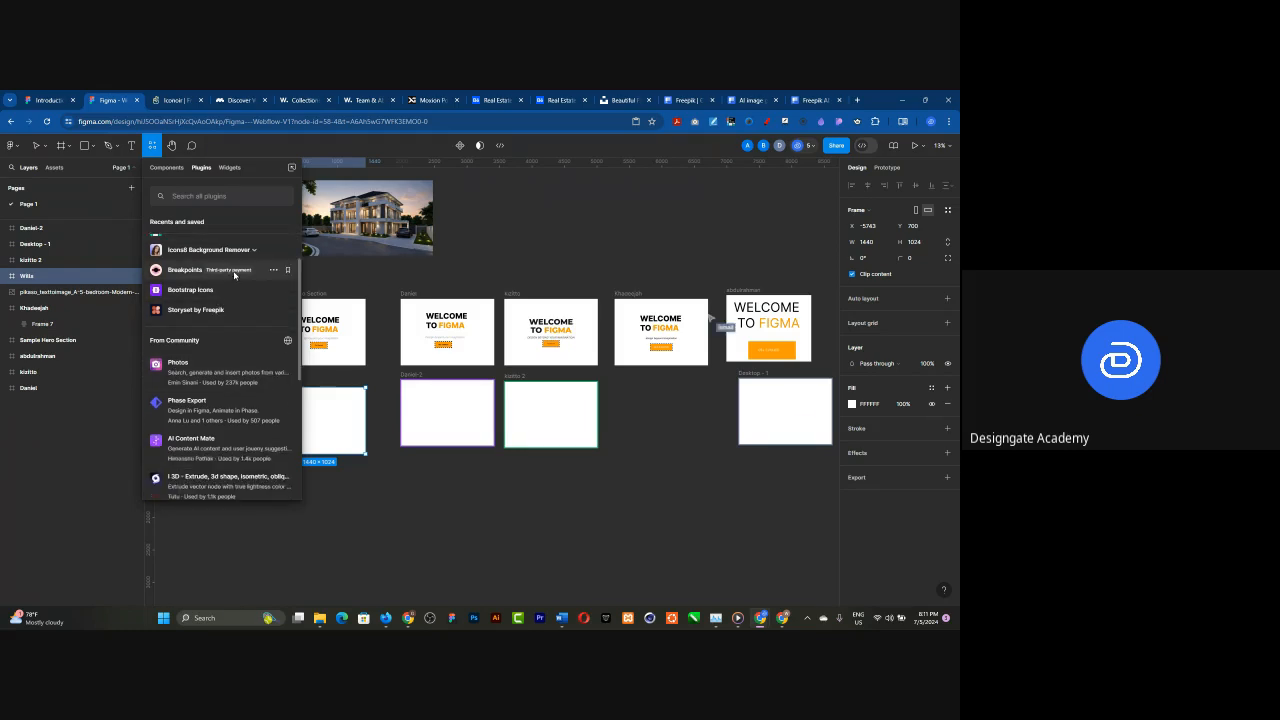
click(211, 196)
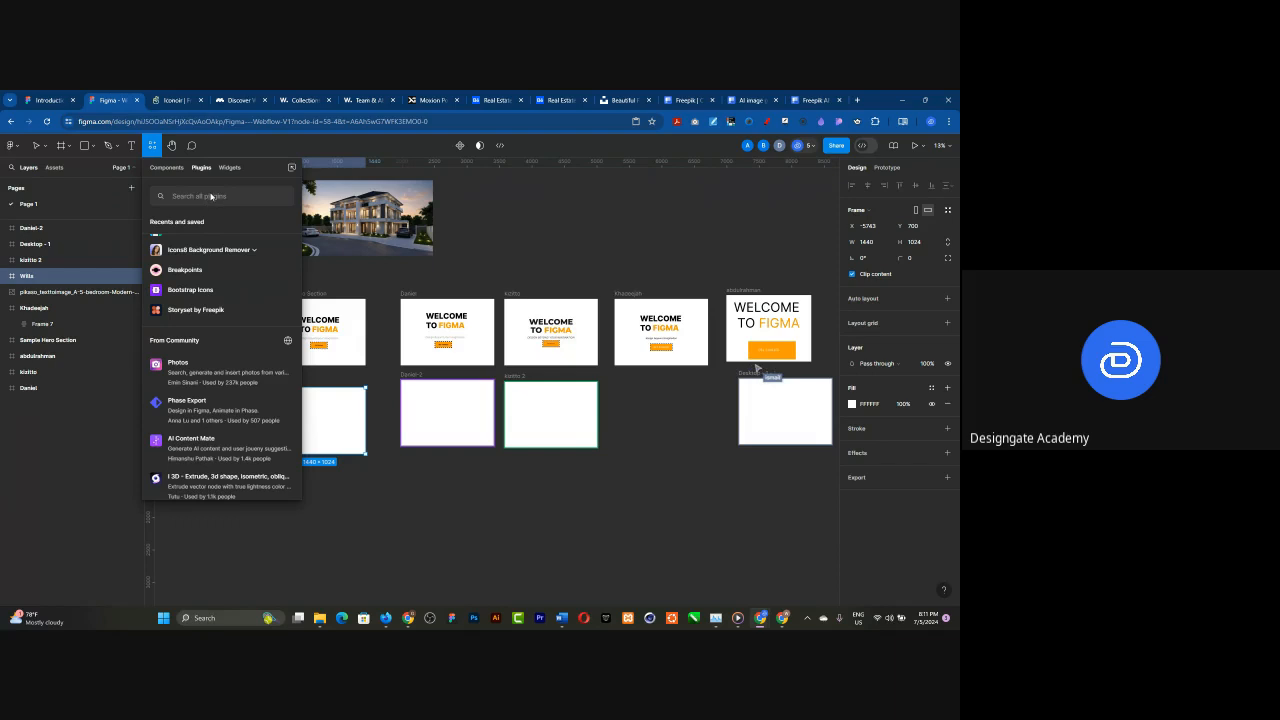
text(unsplash)
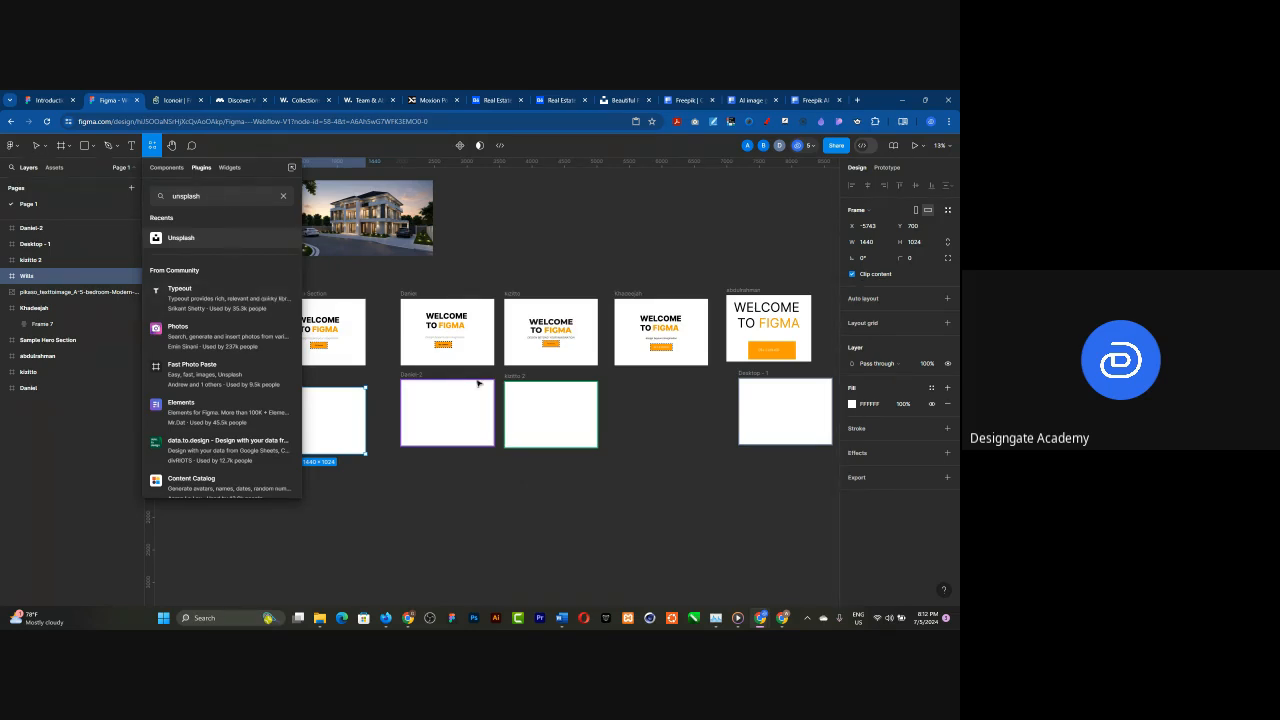
click(237, 242)
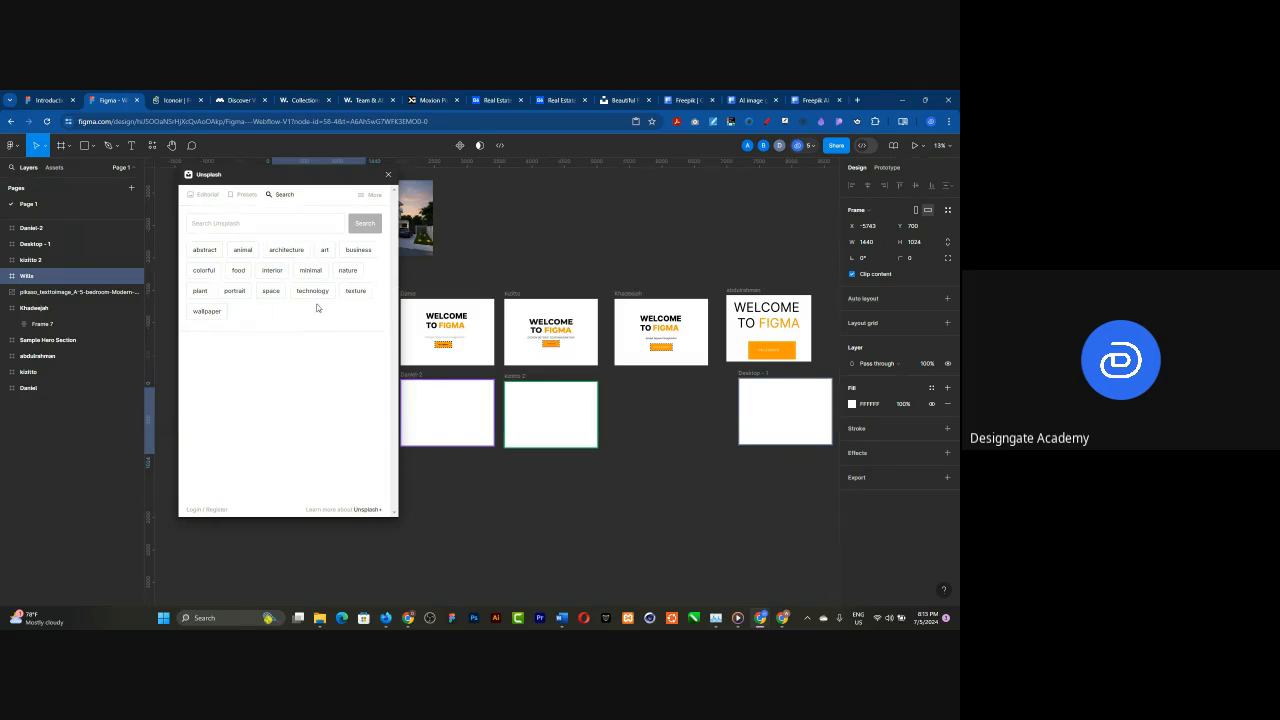
- Browse Unsplash's abstract category, fill the selected frame with the purple and pink abstract image, and close the plugin
click(205, 250)
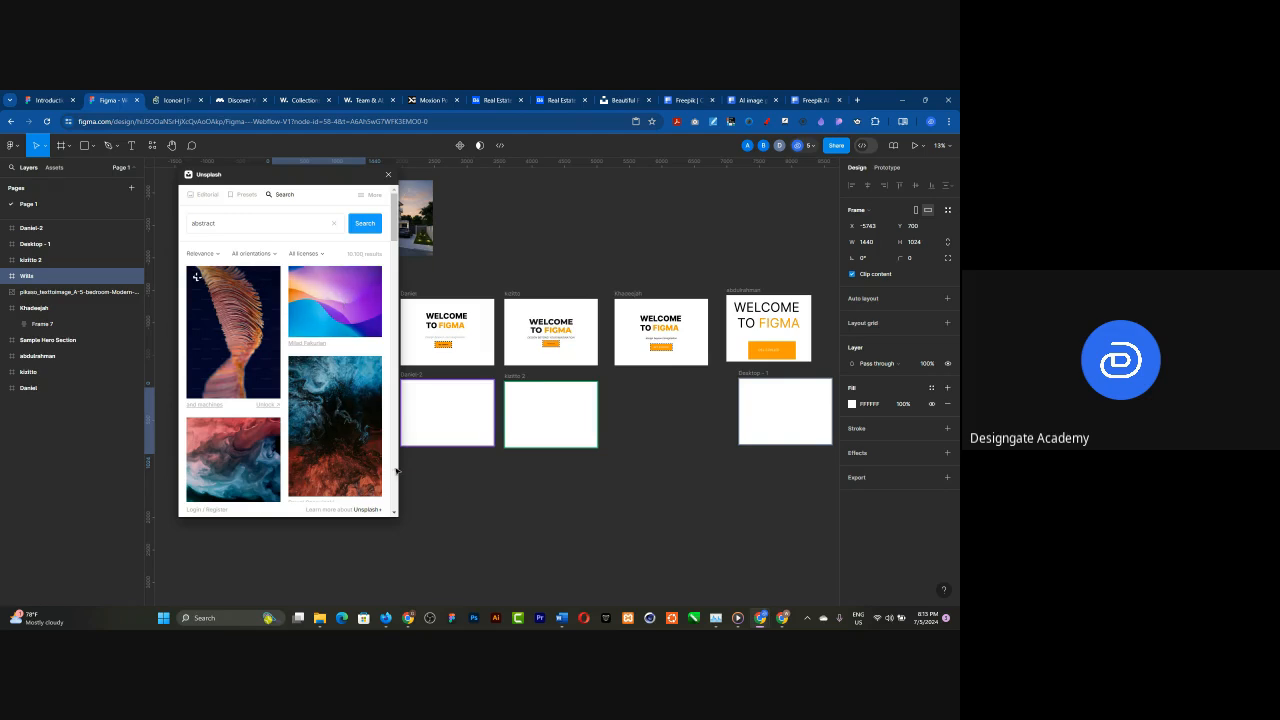
scroll(341, 456, down, 5)
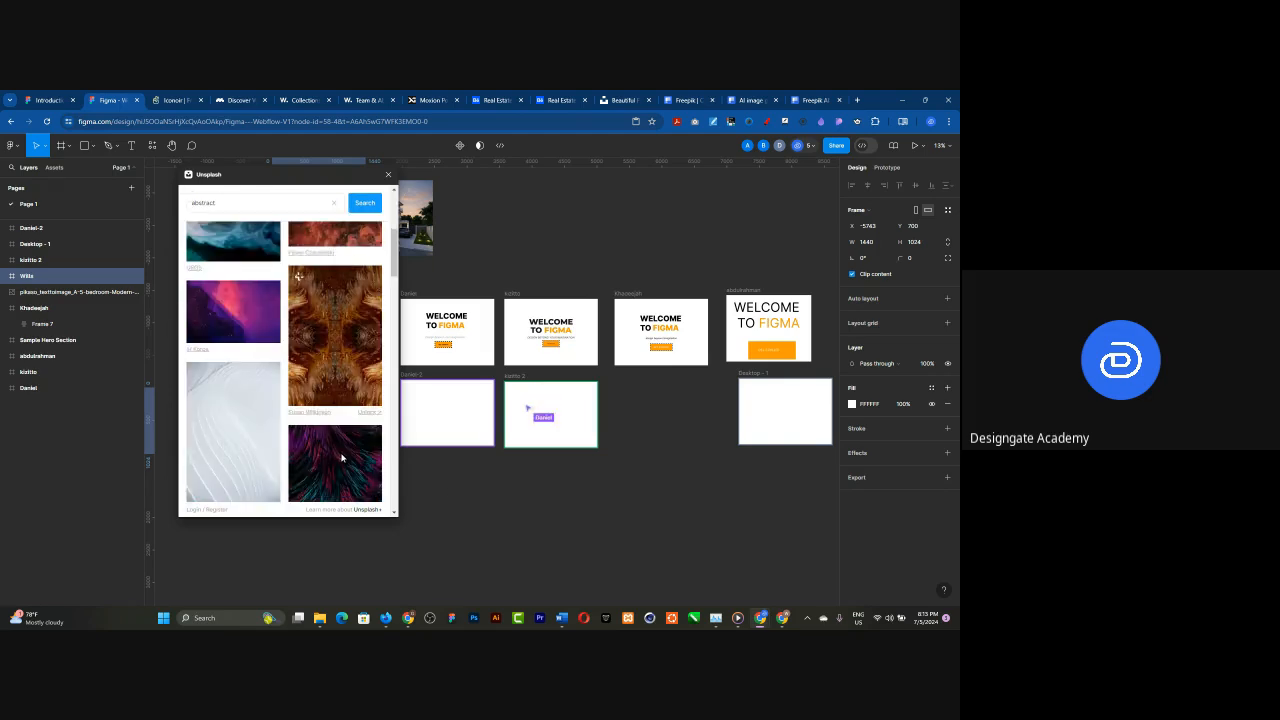
scroll(341, 456, down, 3)
scroll(341, 453, up, 4)
scroll(340, 453, up, 1)
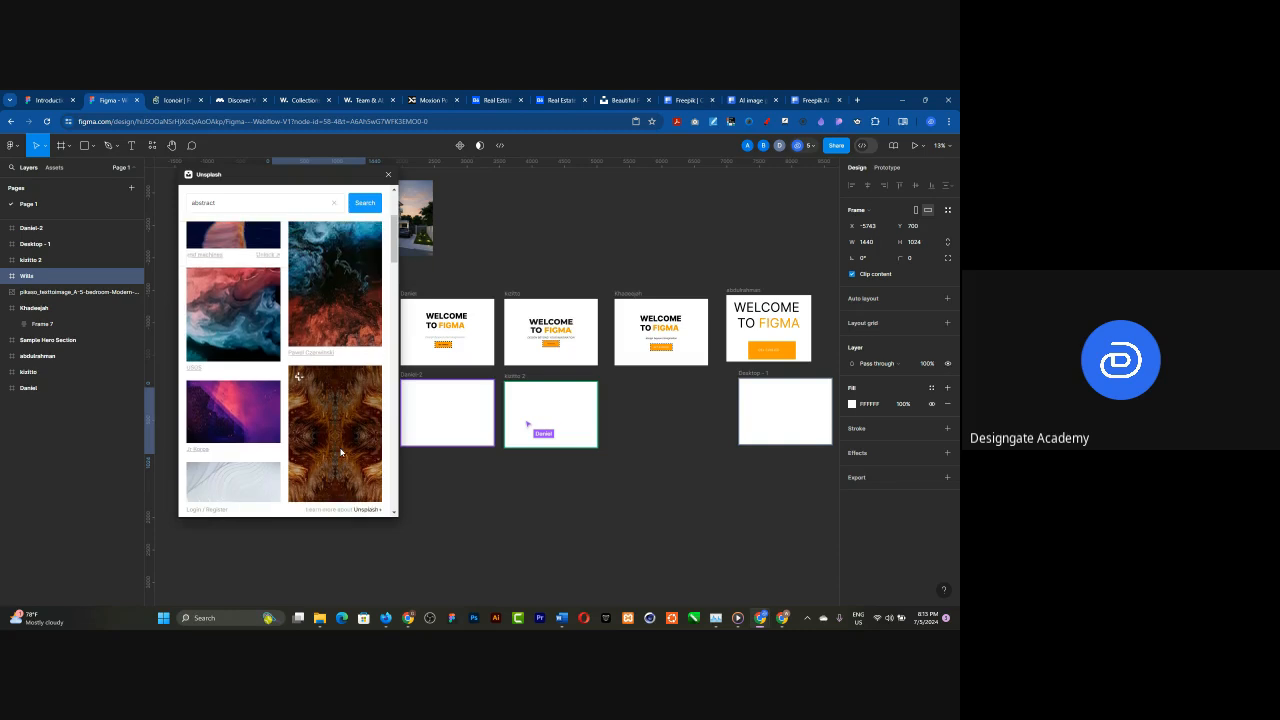
scroll(325, 450, up, 4)
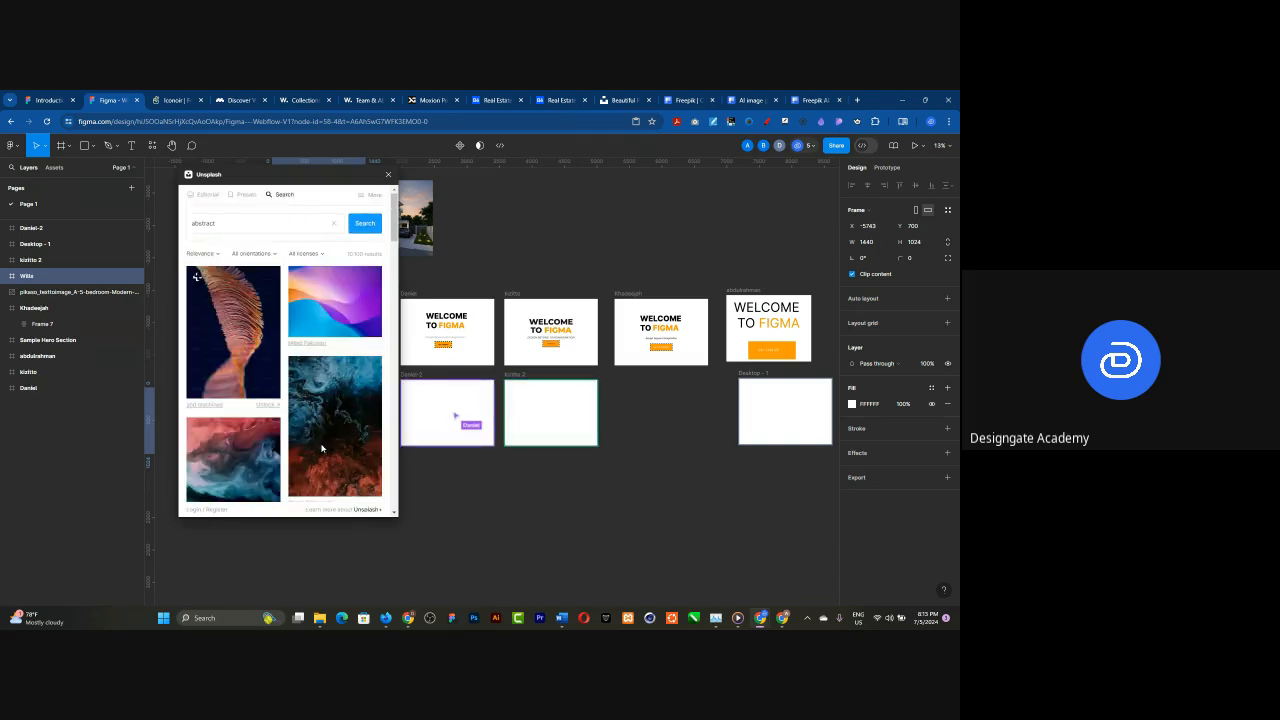
scroll(321, 445, down, 5)
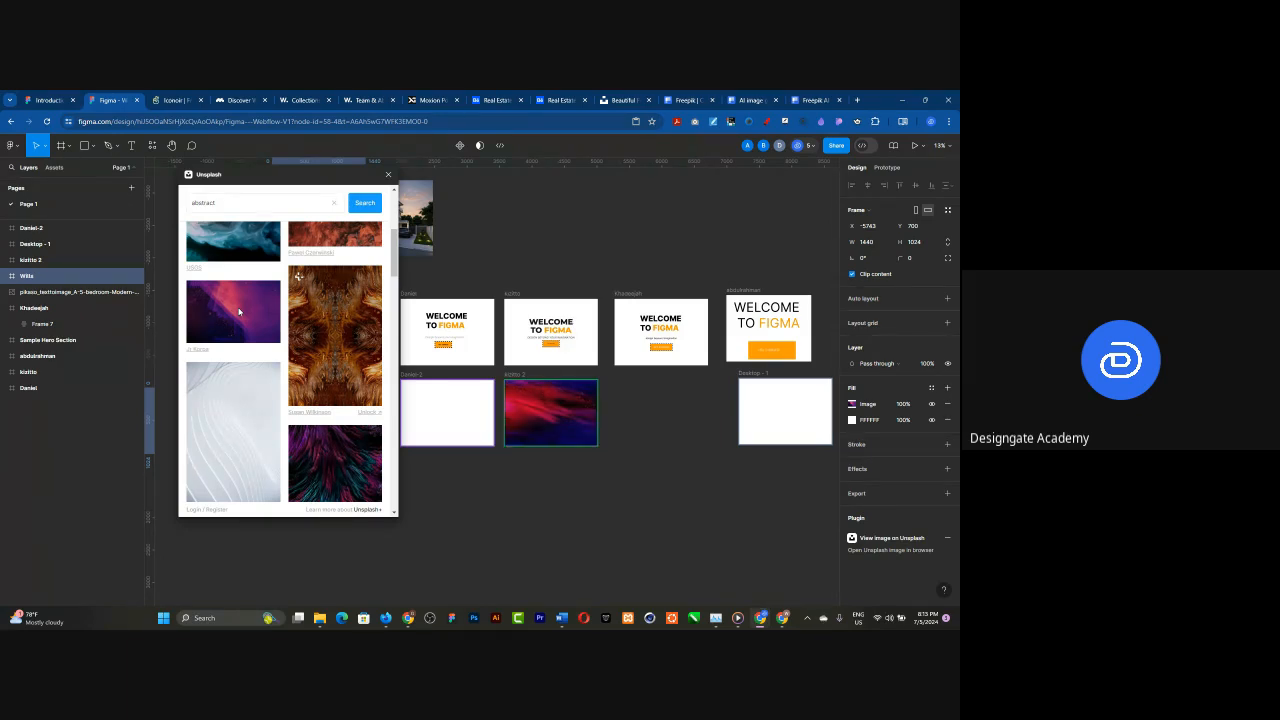
drag(277, 178, 209, 361)
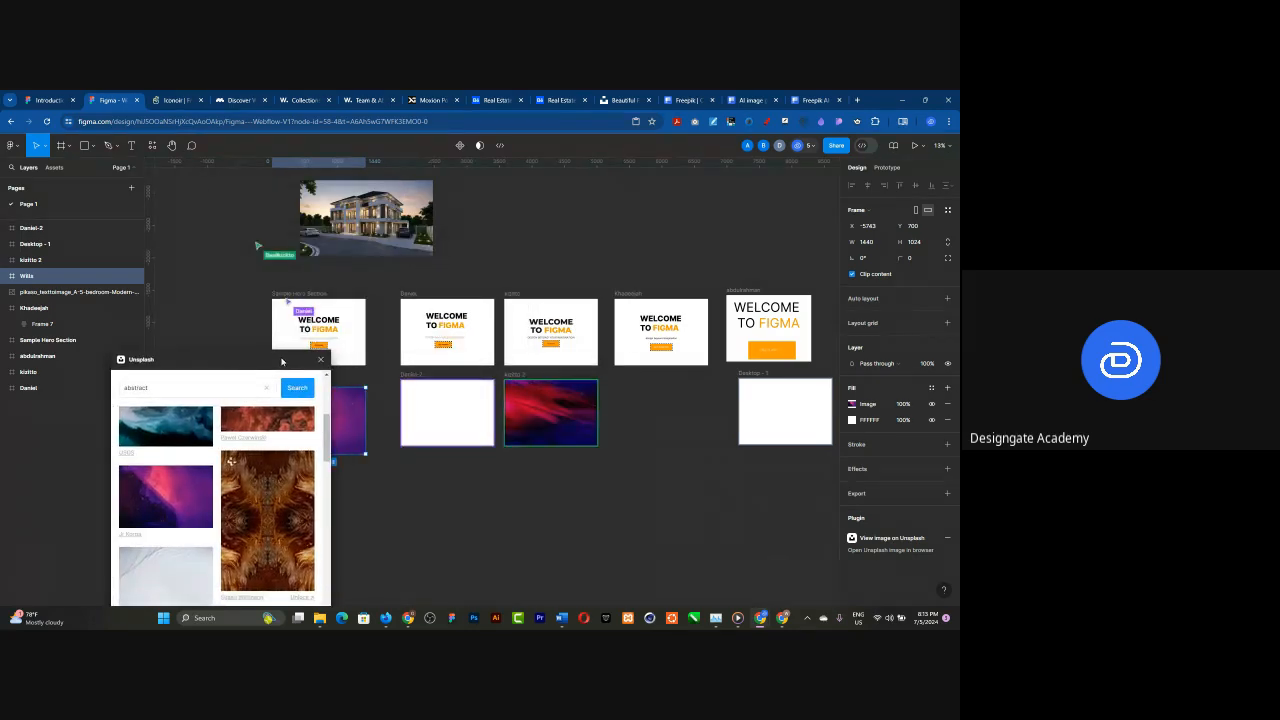
click(320, 359)
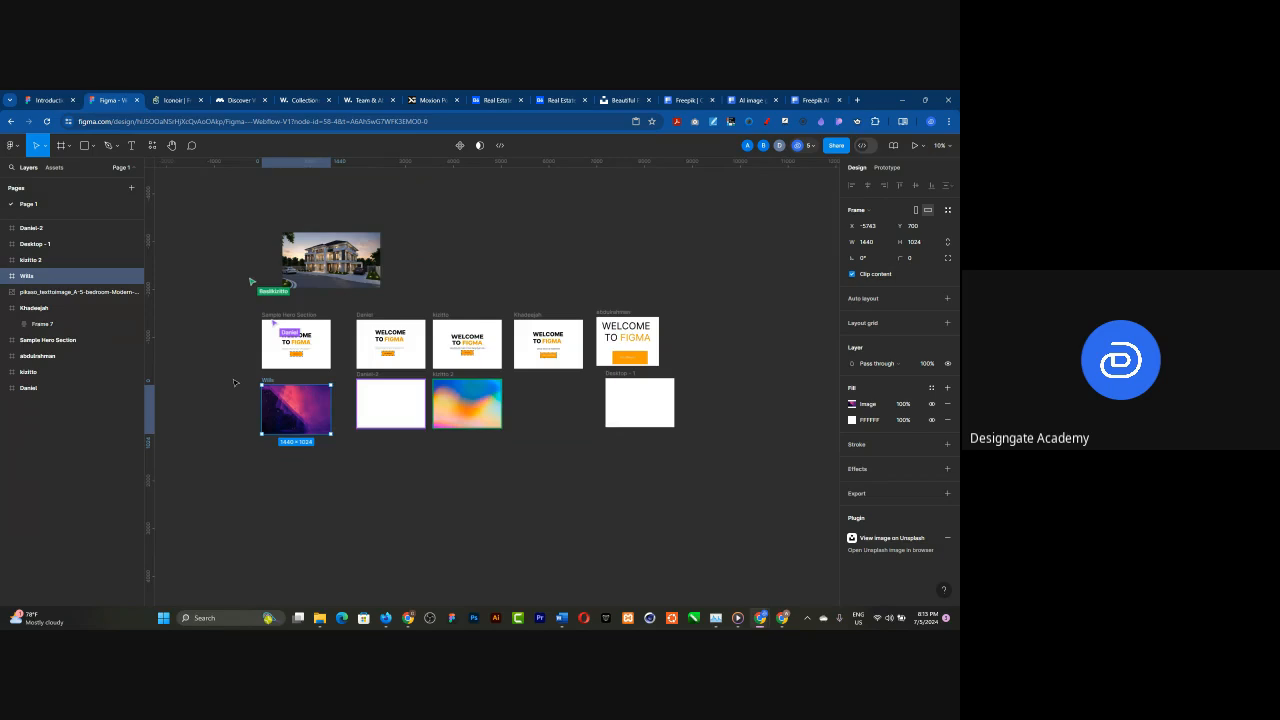
scroll(233, 384, down, 2)
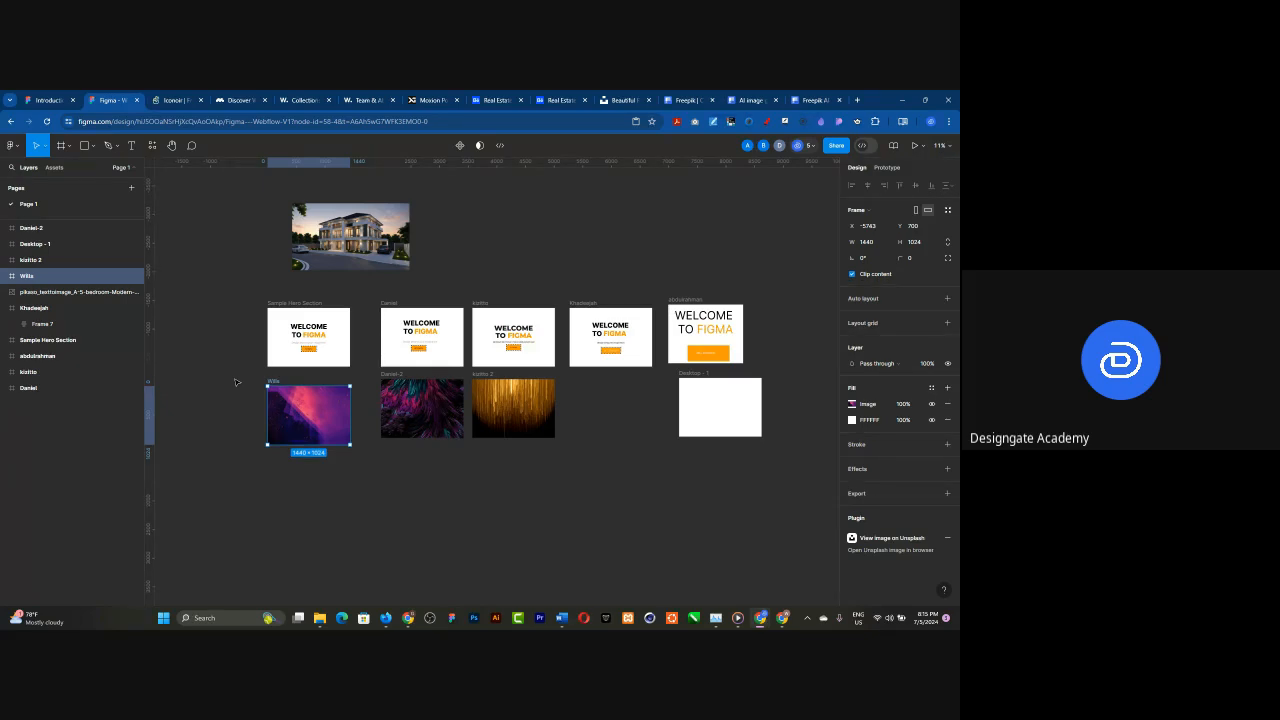
click(814, 151)
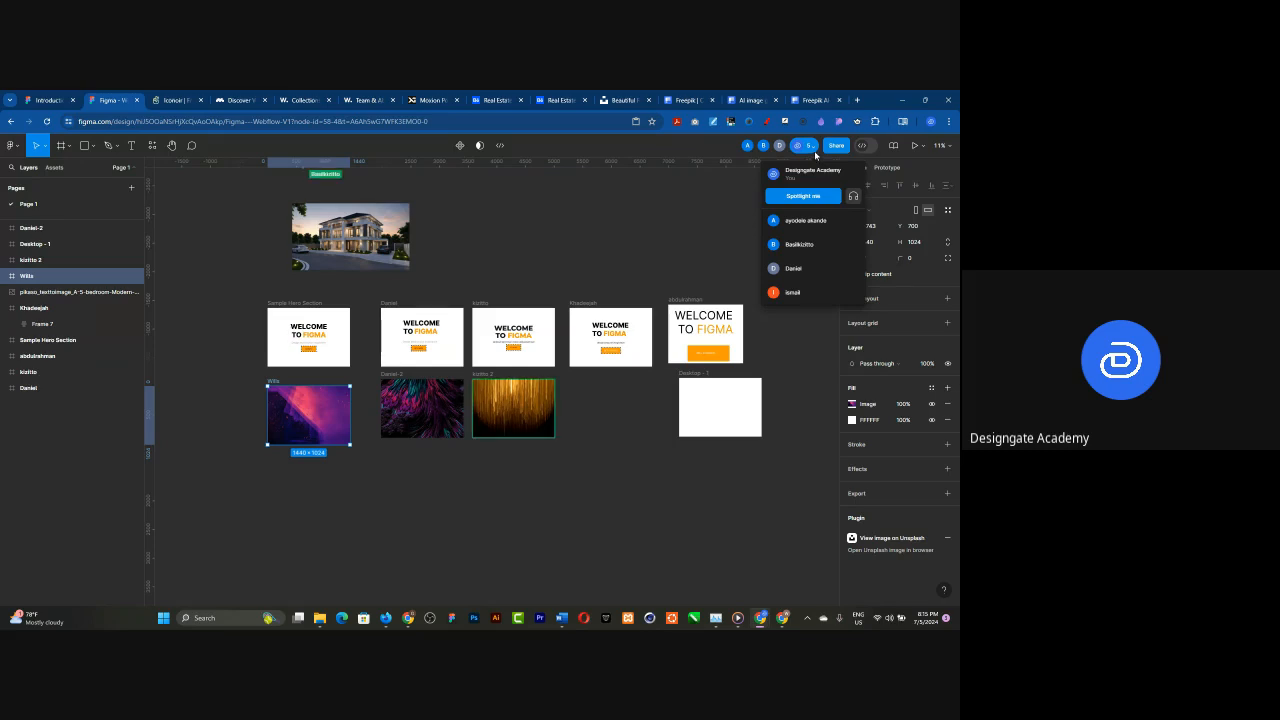
click(814, 151)
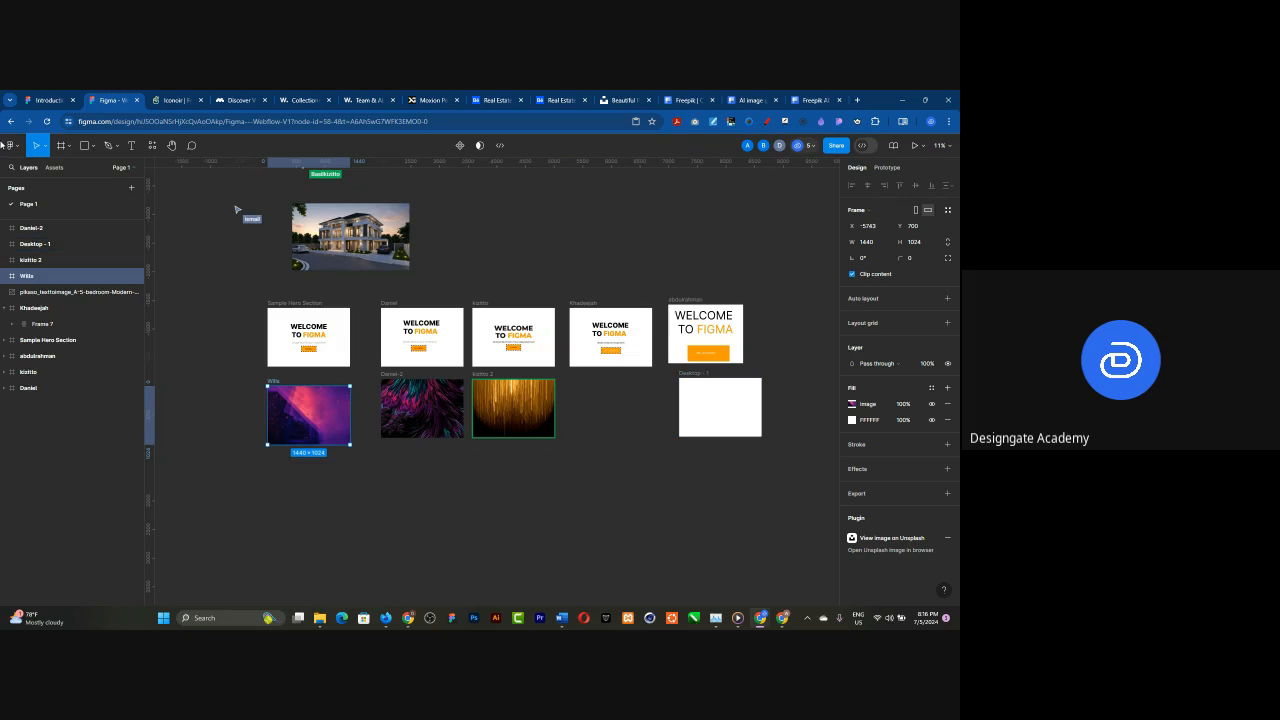
click(13, 145)
mouse_move(61, 305)
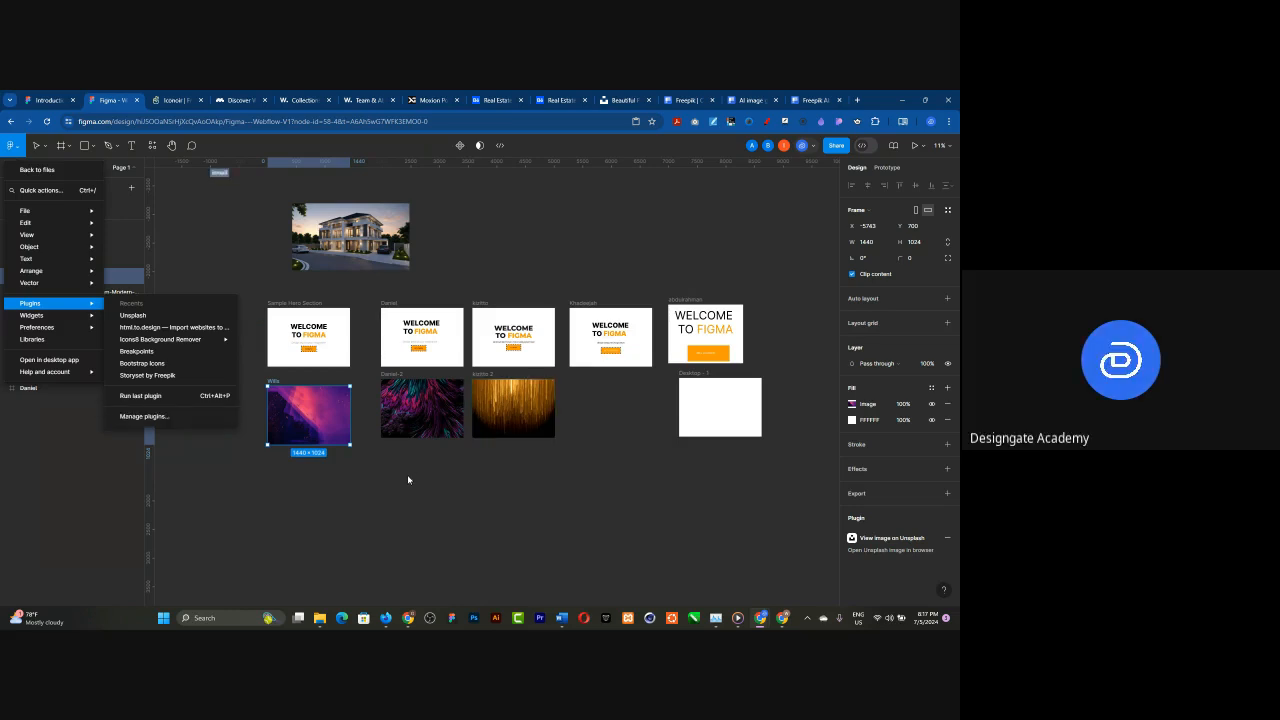
key(Escape)
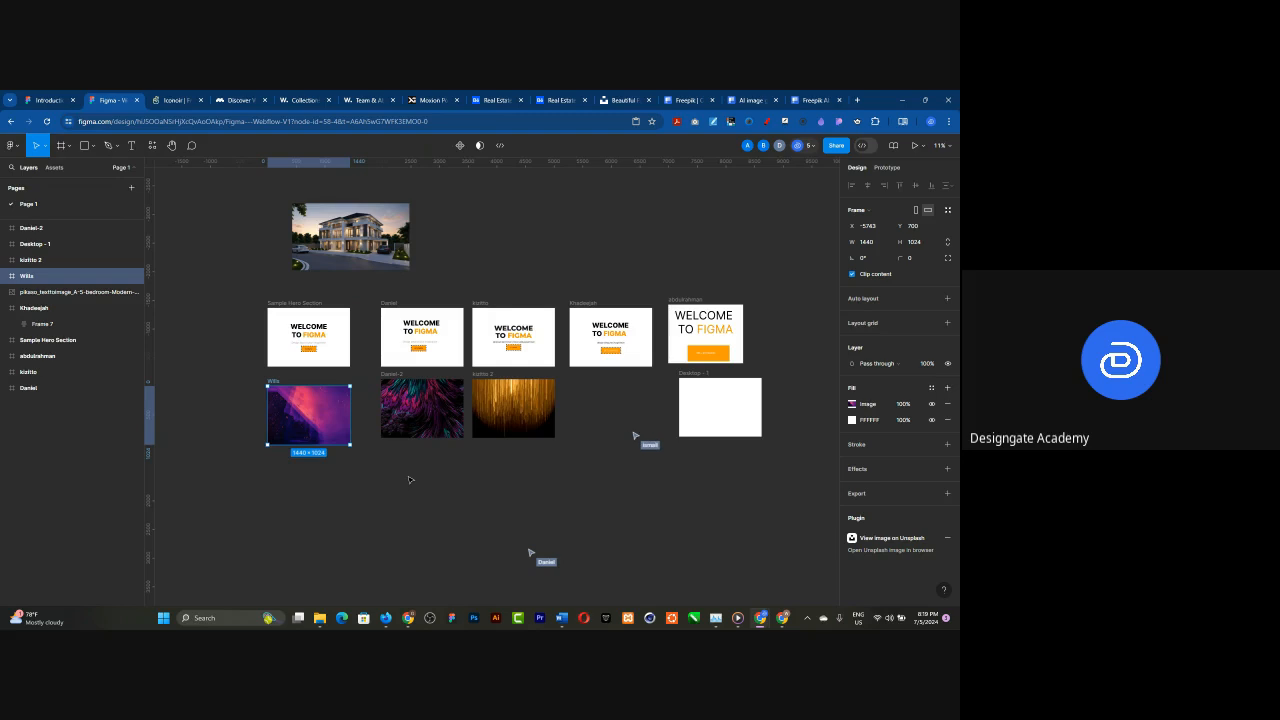
- Move the purple image-filled frame up closer beneath Sample Hero Section, to about X -5723, Y 539, and deselect it
key(shift+2)
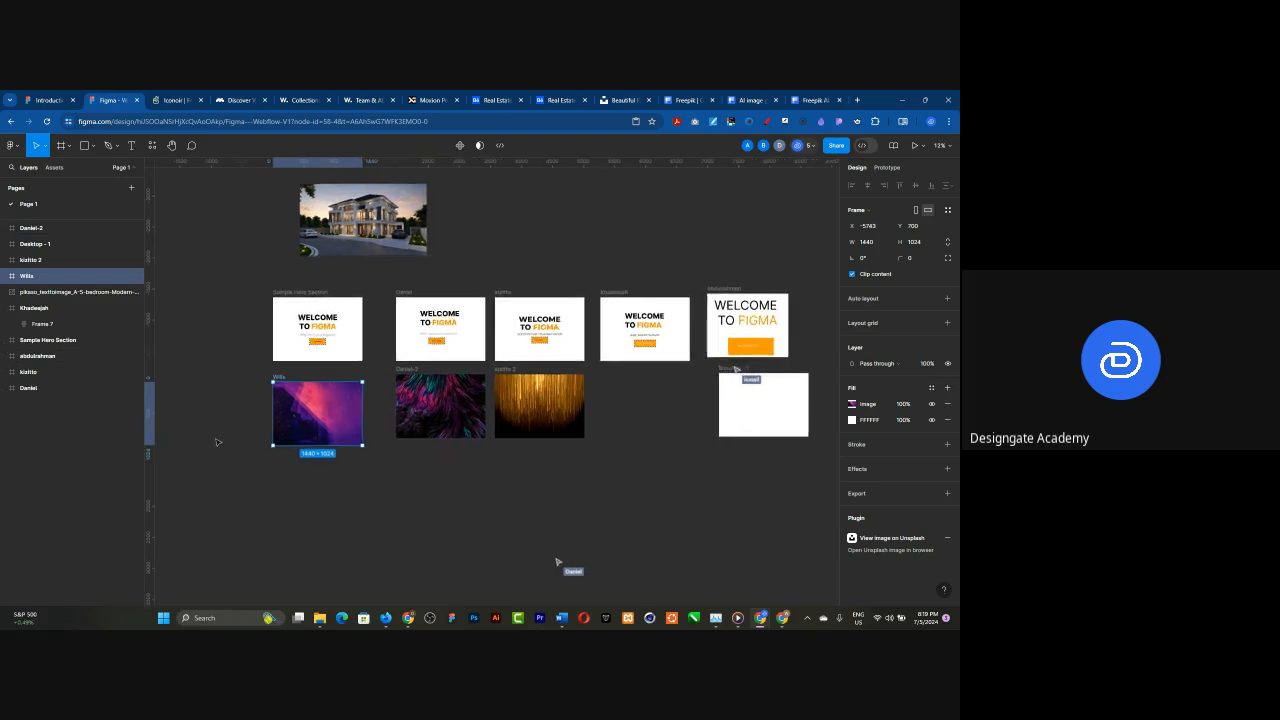
drag(503, 385, 513, 346)
scroll(363, 400, down, 2)
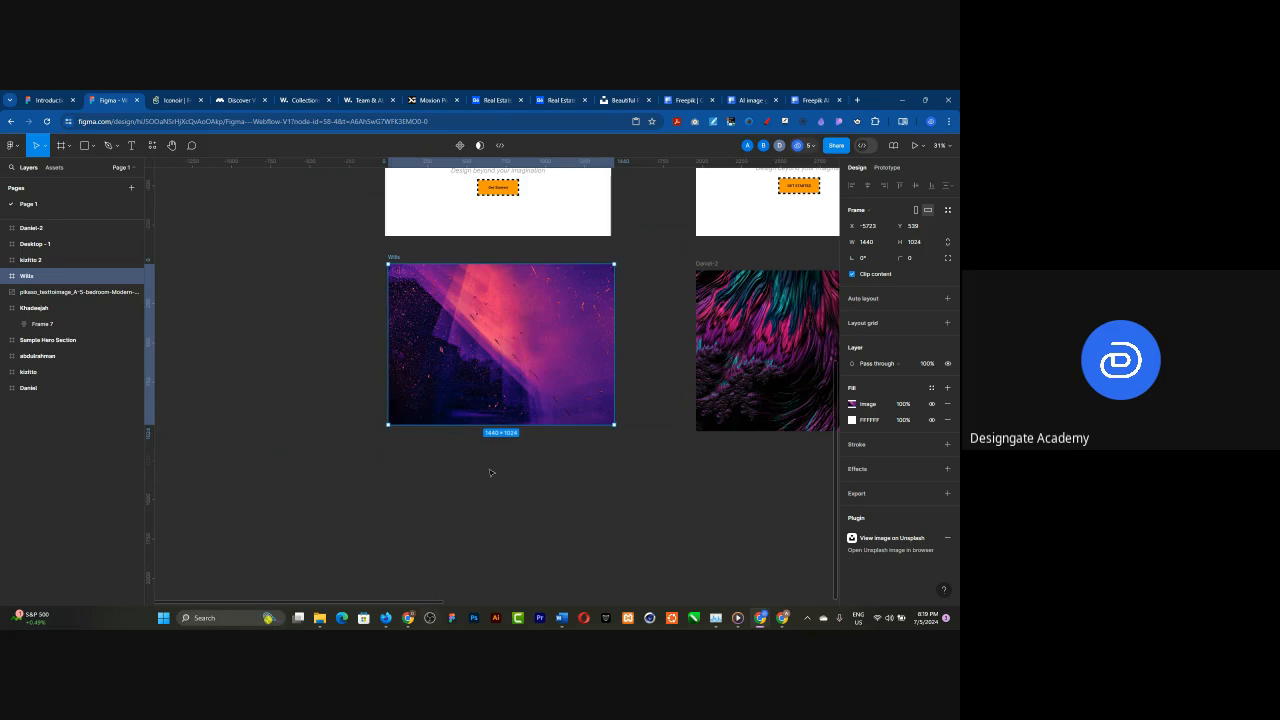
ctrl+scroll(490, 471, down, 2)
ctrl+scroll(490, 472, down, 2)
ctrl+scroll(680, 431, up, 2)
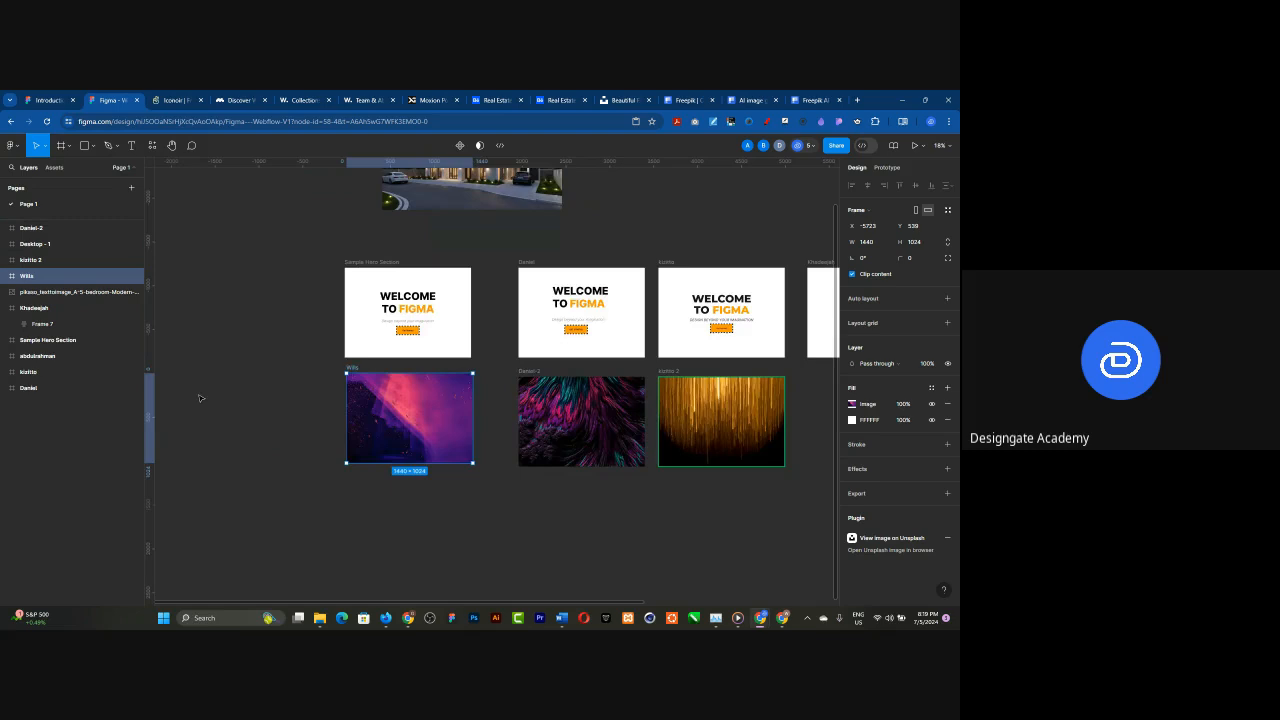
ctrl+scroll(230, 416, up, 2)
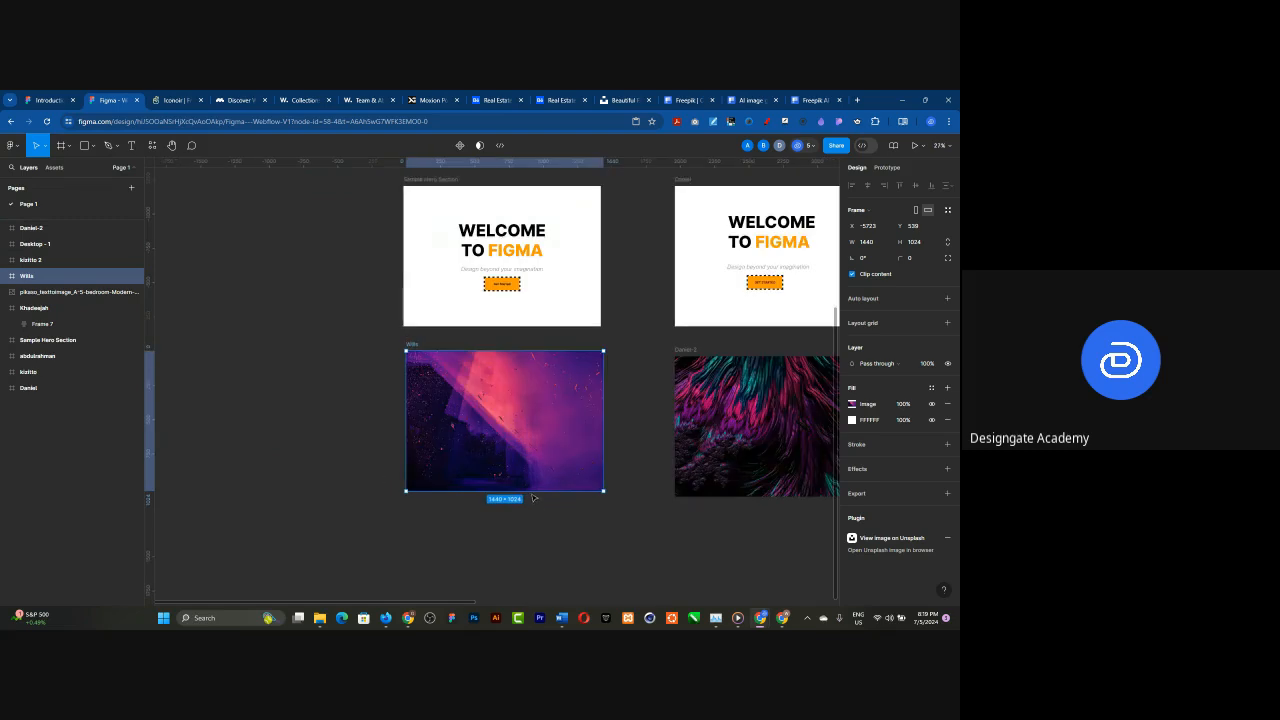
click(622, 410)
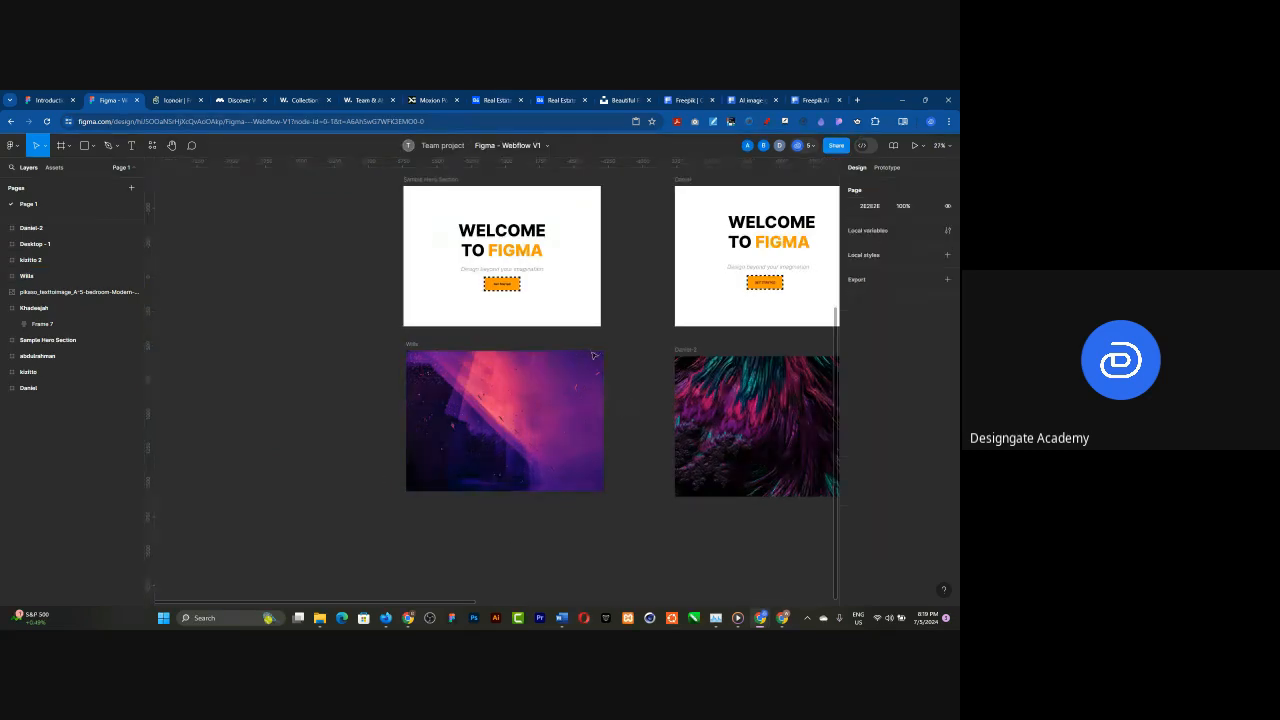
scroll(361, 464, down, 3)
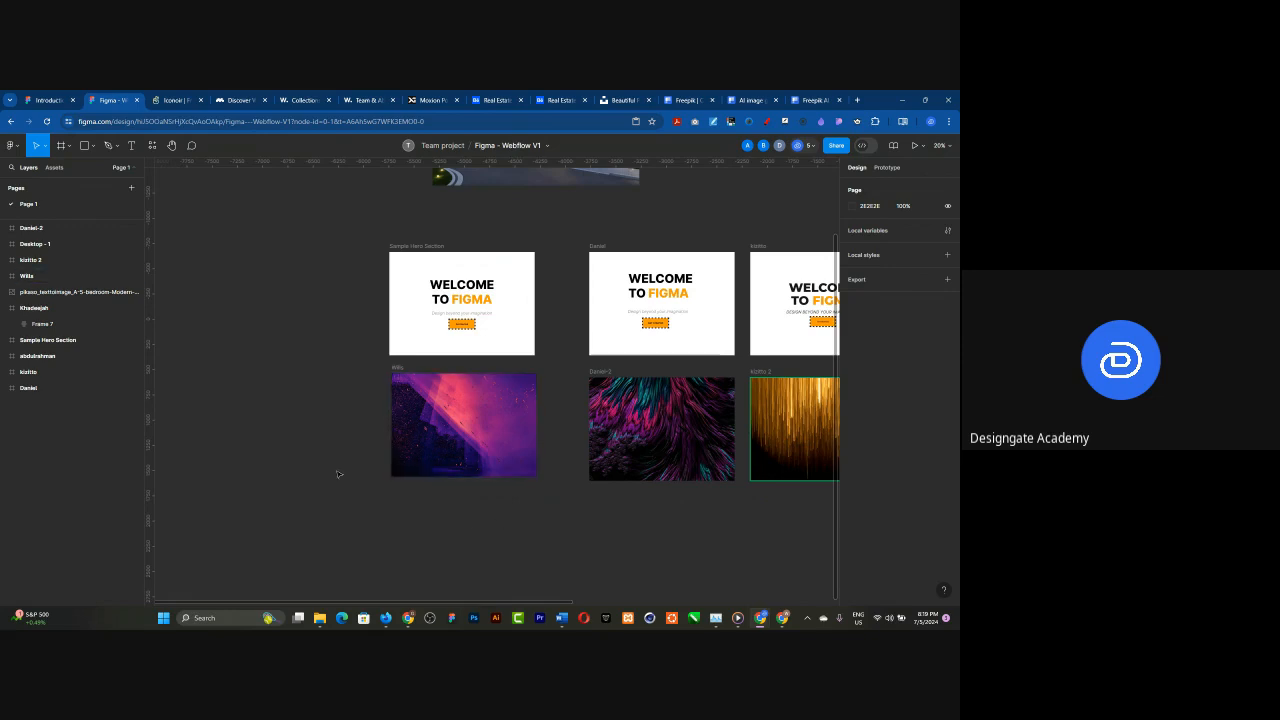
scroll(343, 515, down, 3)
scroll(371, 550, up, 4)
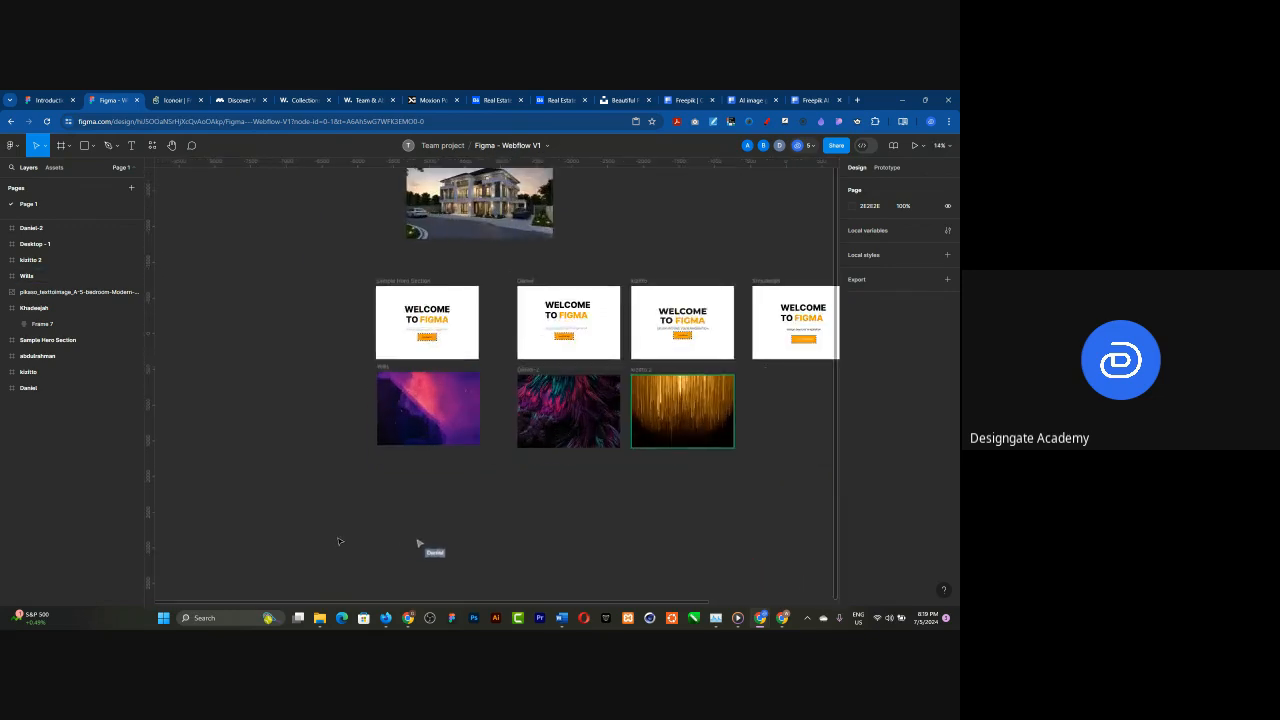
scroll(425, 495, down, 2)
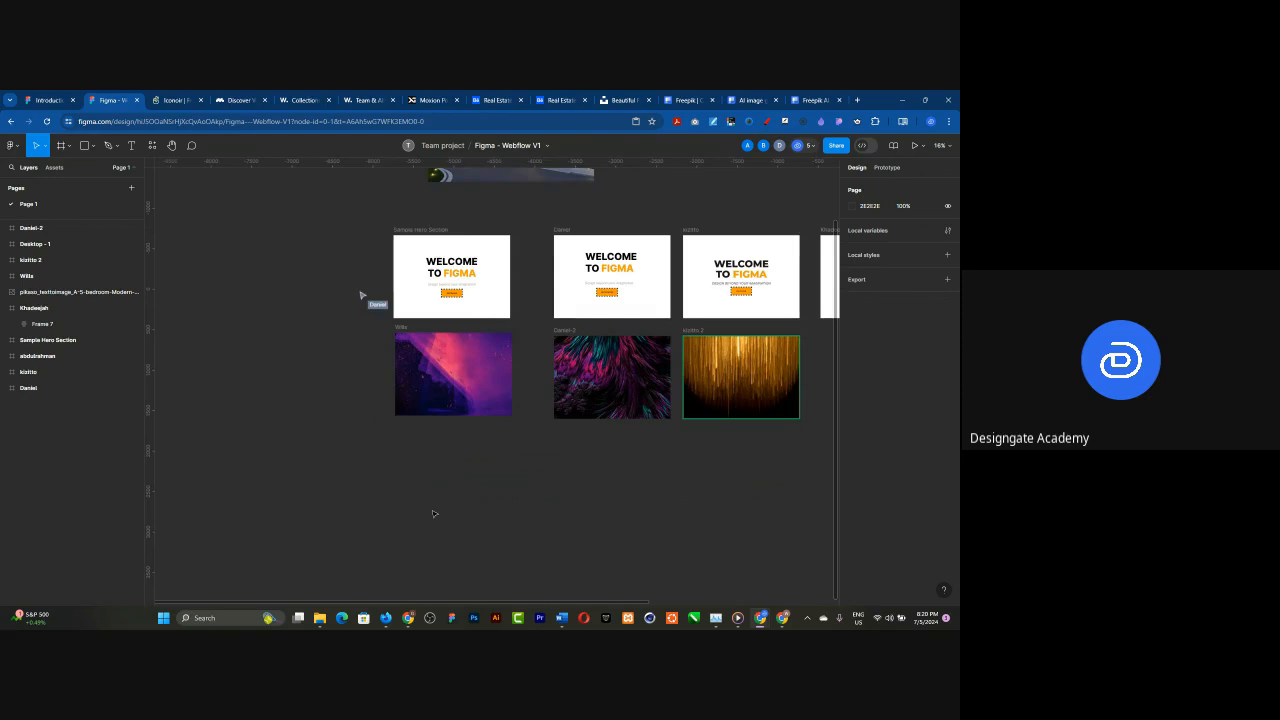
scroll(436, 447, up, 2)
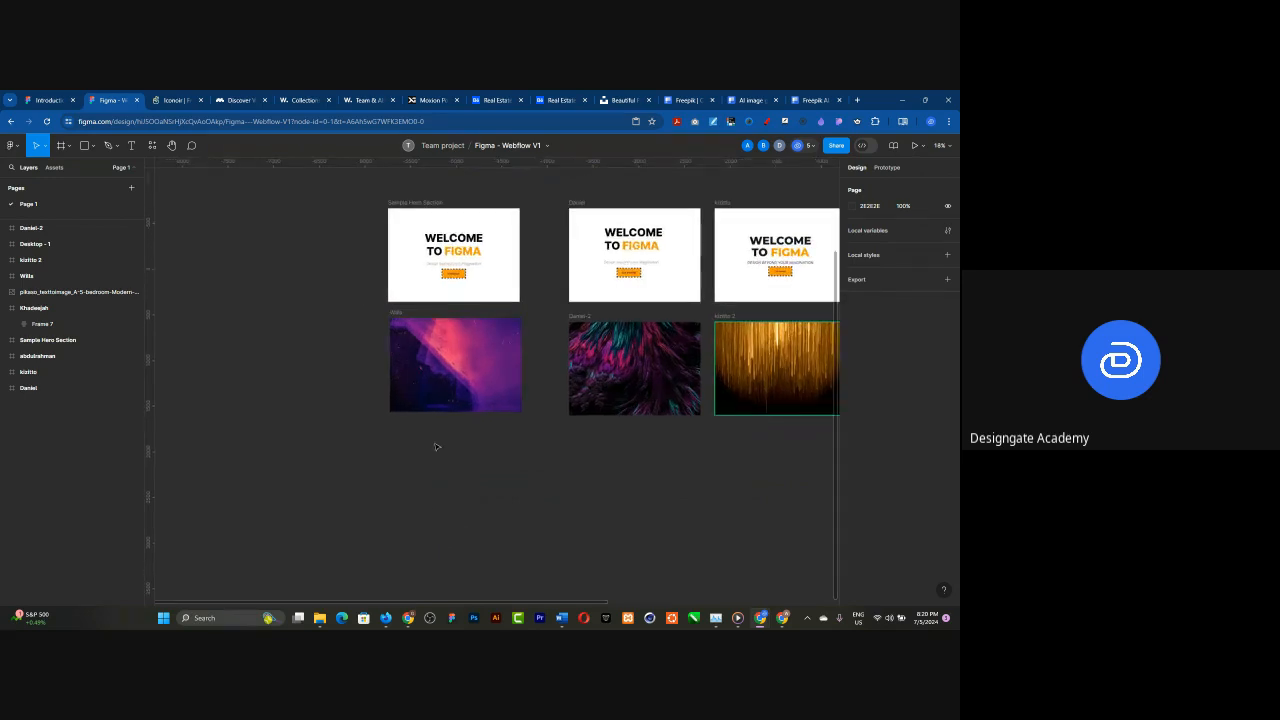
scroll(436, 447, down, 2)
scroll(391, 285, up, 2)
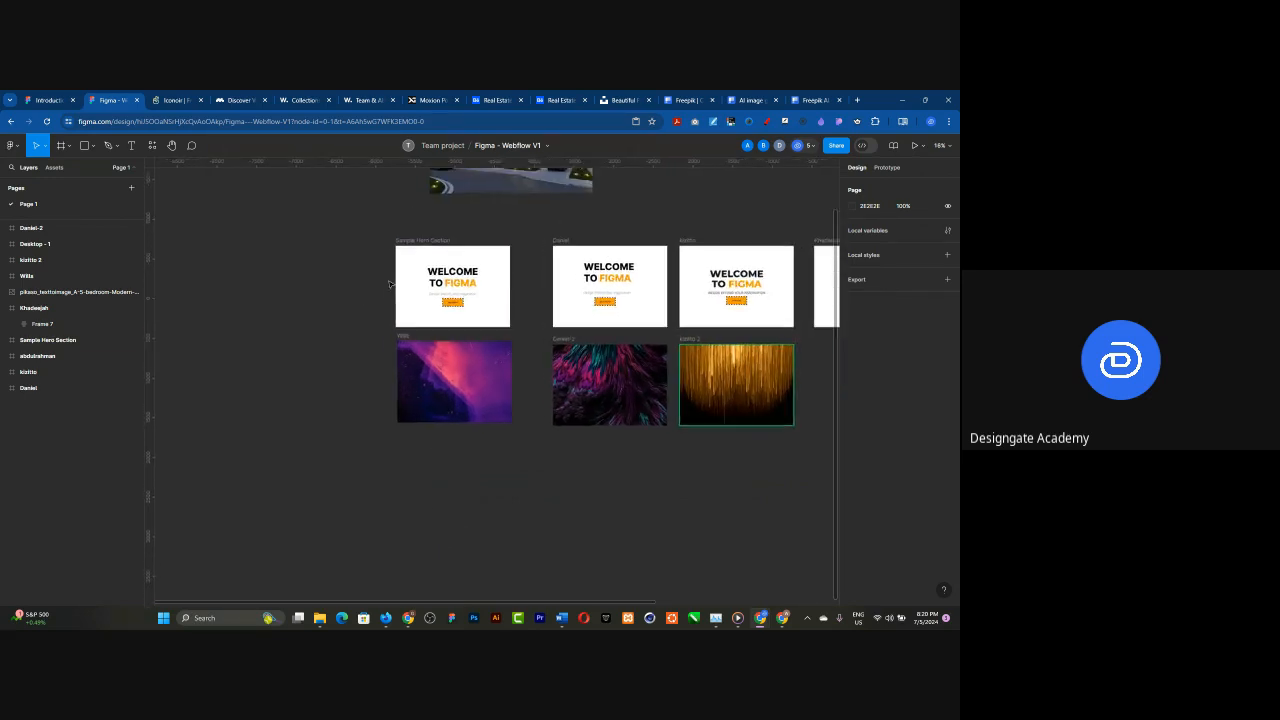
scroll(390, 284, up, 1)
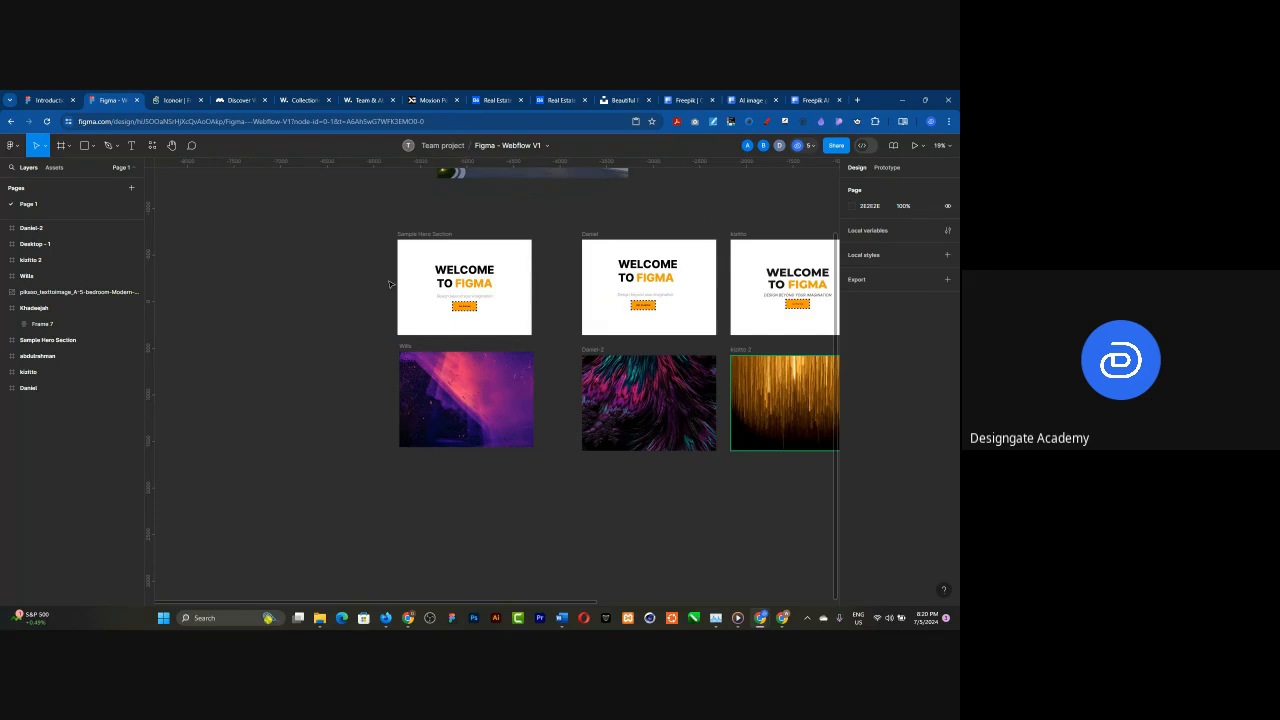
- Search Google for "free svg illustation" in a new browser tab
click(857, 100)
text(free)
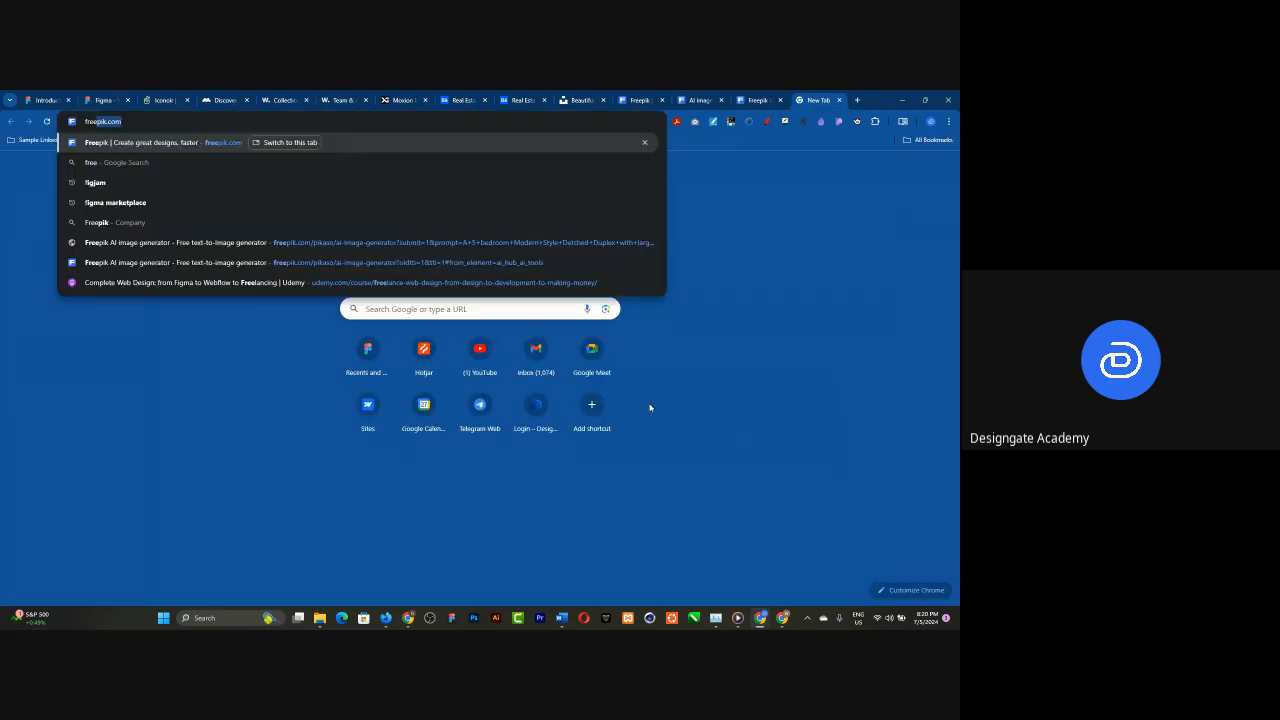
text( svg illustation)
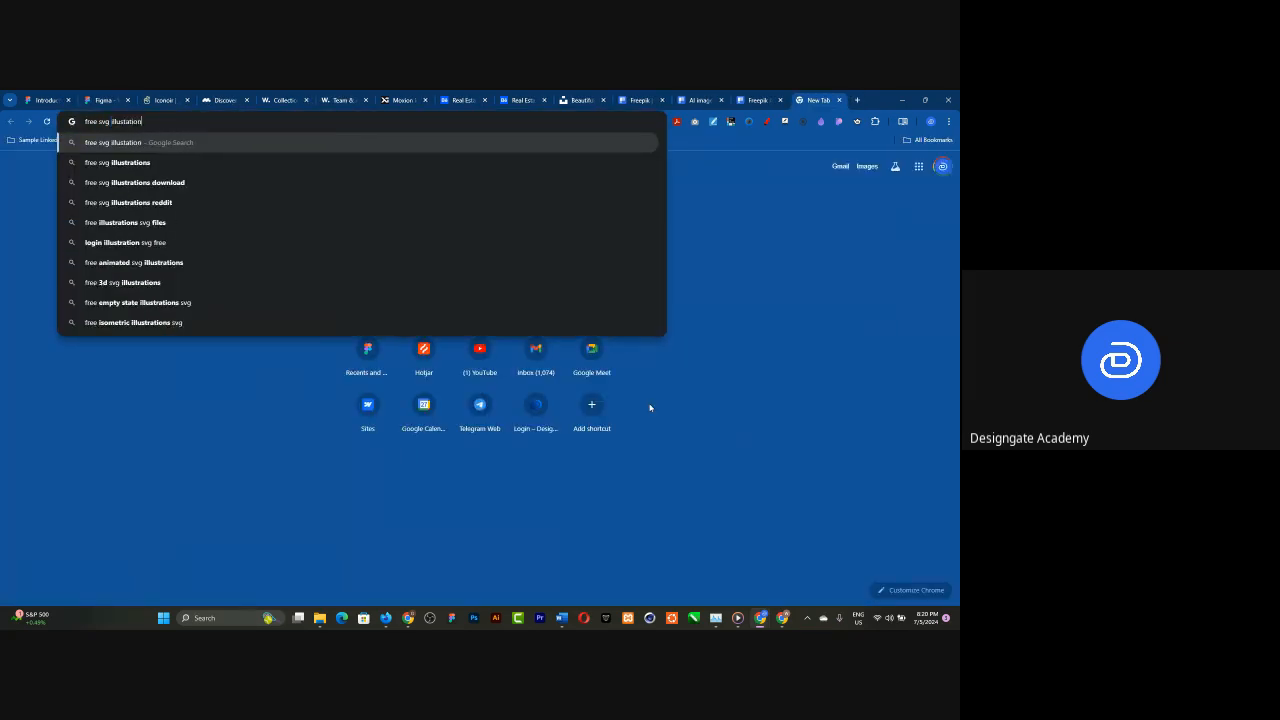
key(Return)
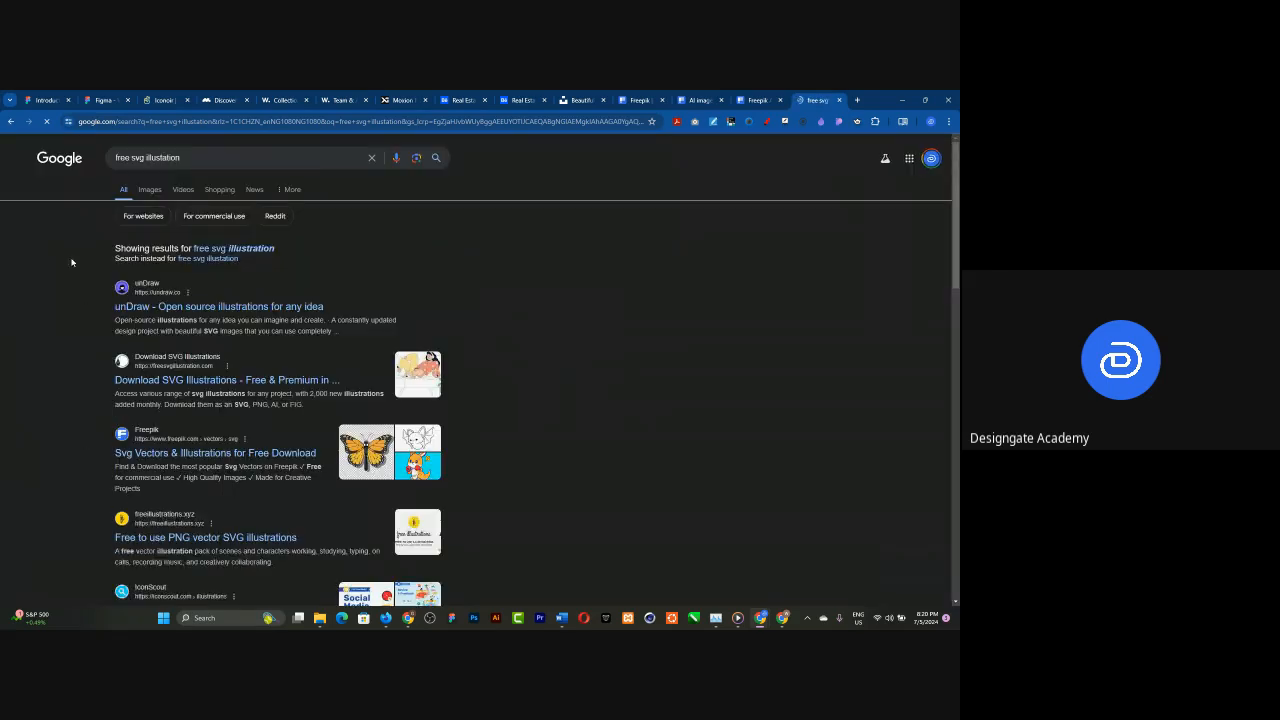
- Open the unDraw, Download SVG Illustrations, freeillustrations.xyz and Freepik results in separate new tabs, and close the search results tab
ctrl+click(171, 307)
right_click(186, 382)
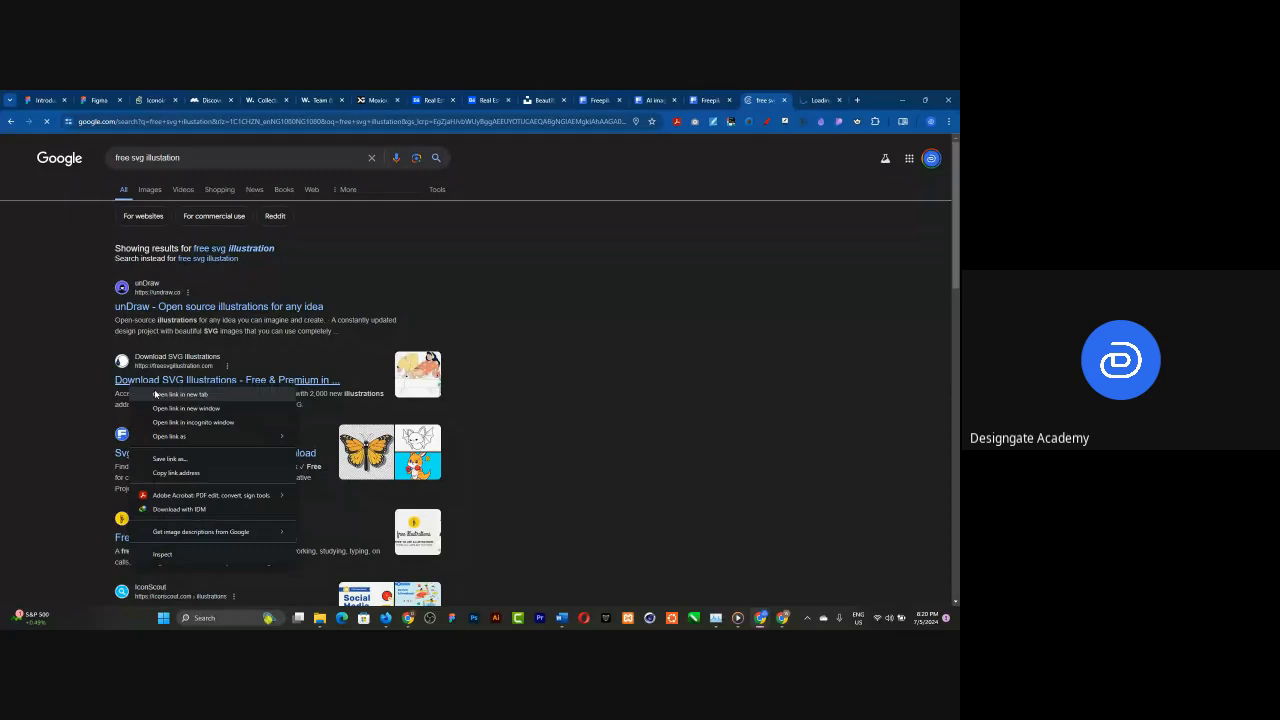
click(212, 391)
scroll(265, 330, down, 1)
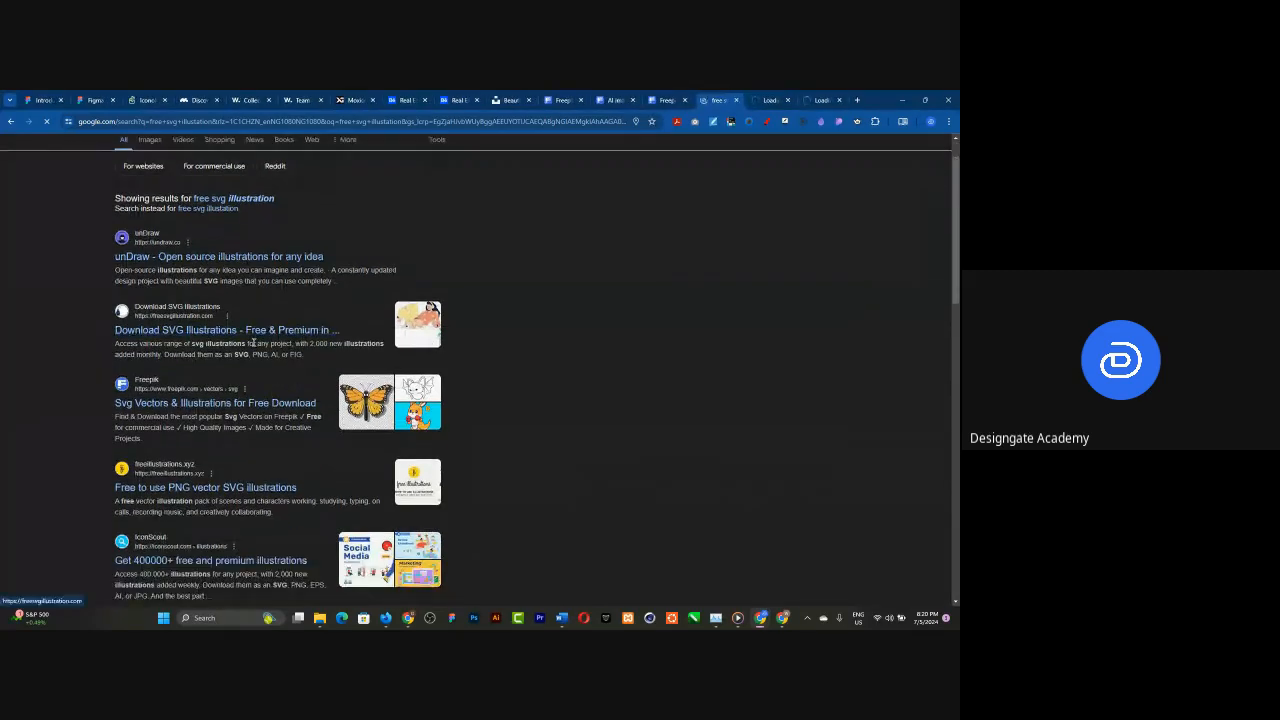
scroll(255, 345, down, 2)
right_click(191, 385)
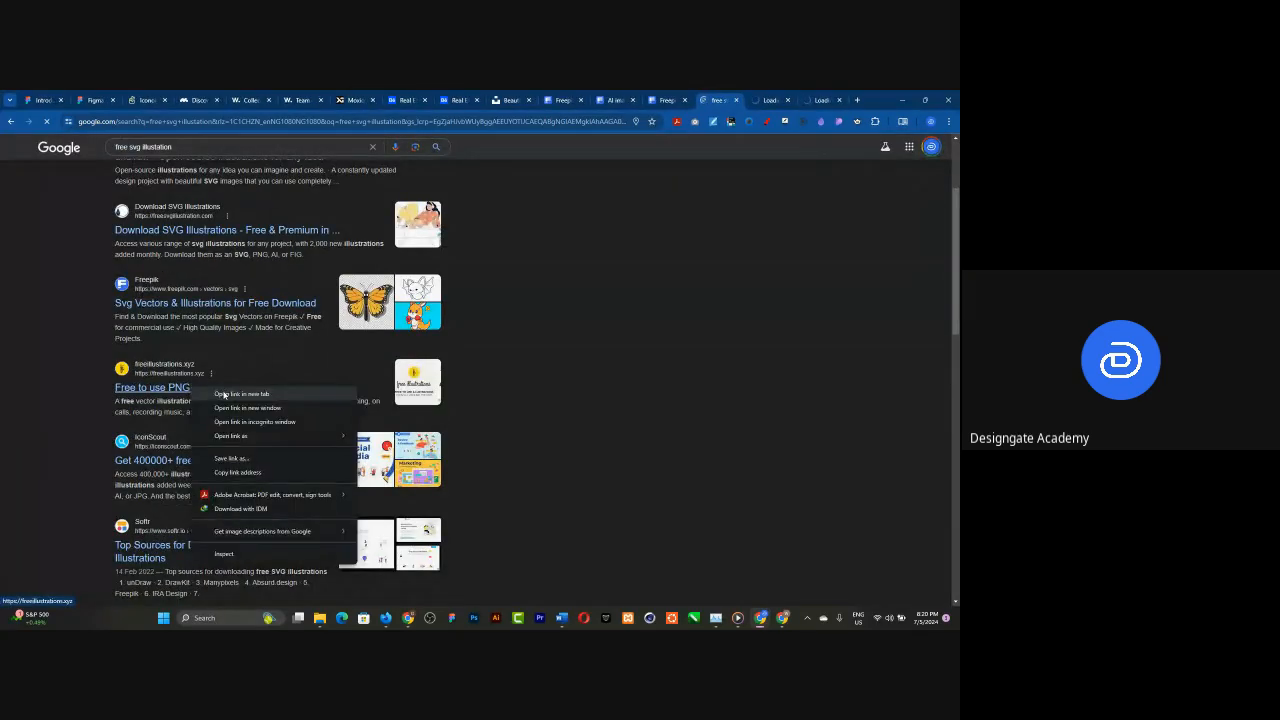
click(224, 394)
right_click(198, 304)
click(223, 314)
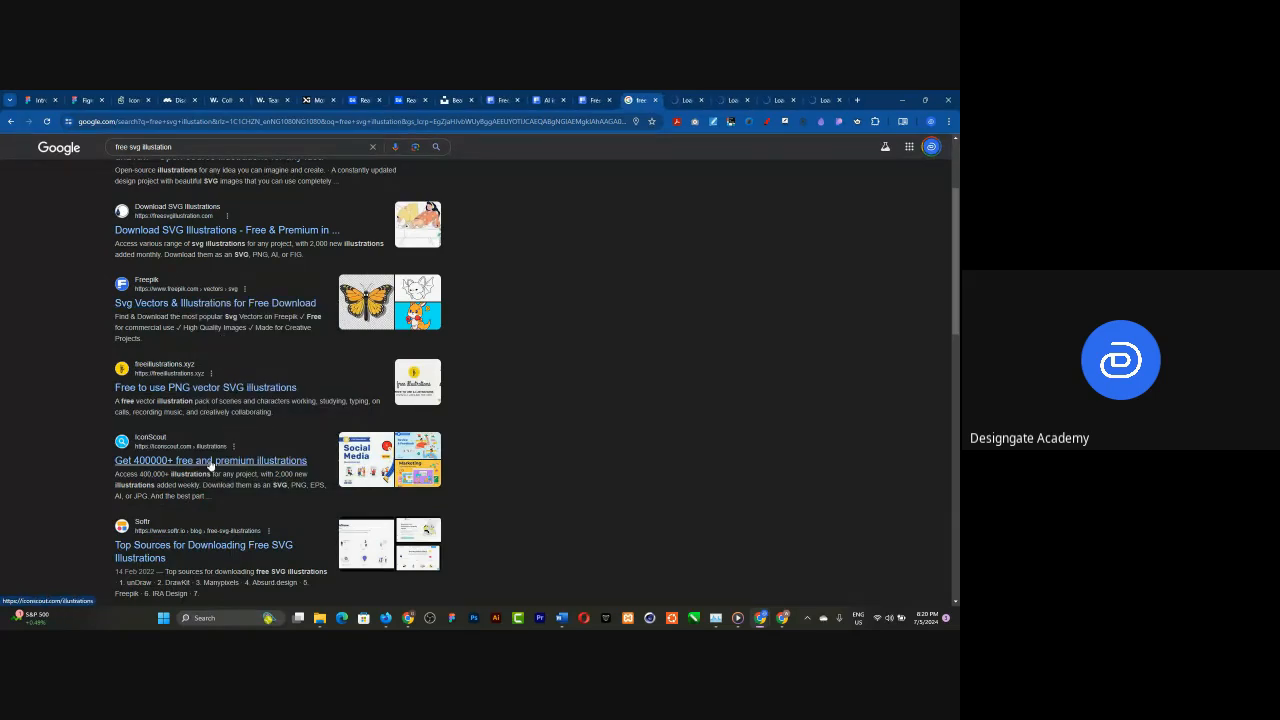
click(655, 100)
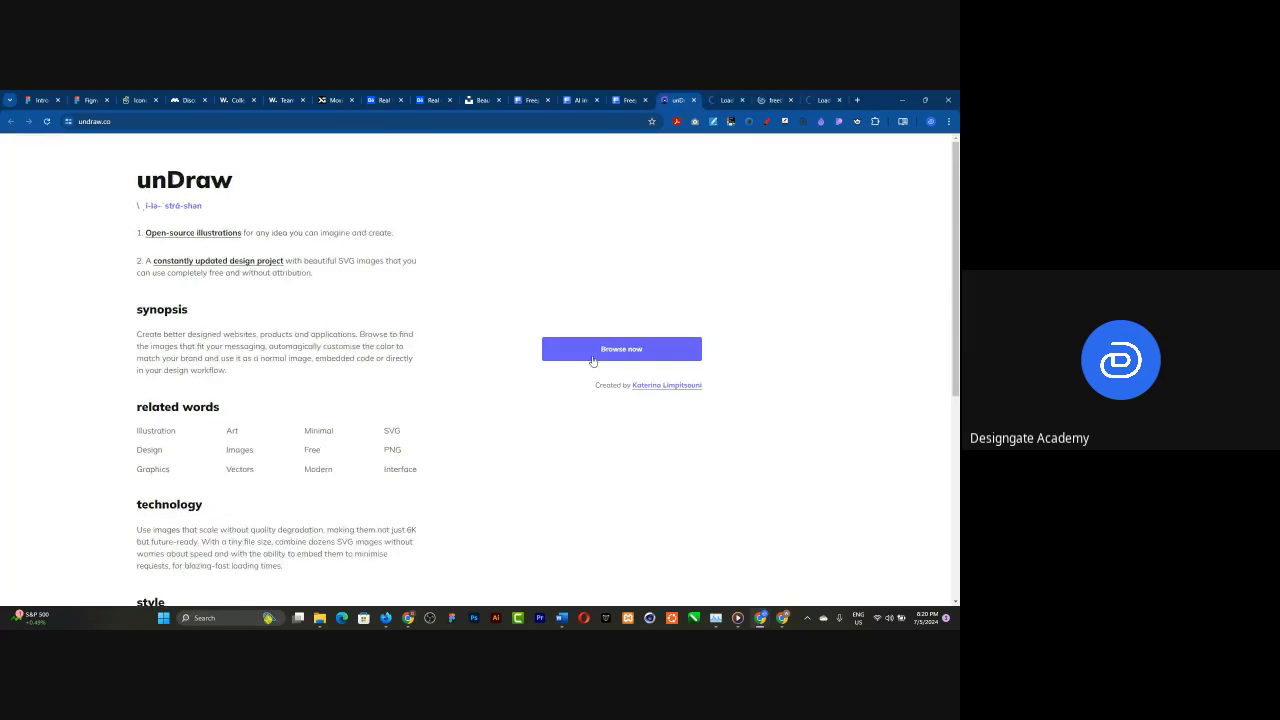
- Open unDraw's illustrations gallery from its home page and select the page's web address
scroll(646, 391, down, 1)
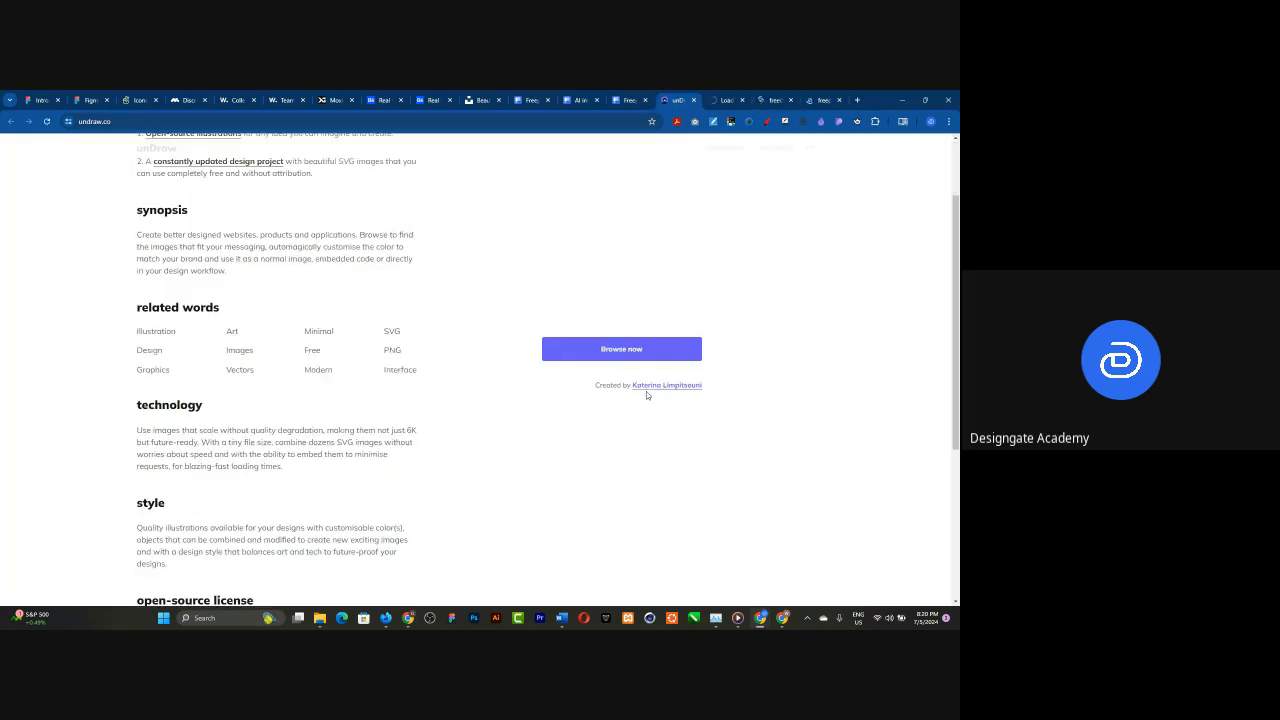
click(592, 354)
click(165, 121)
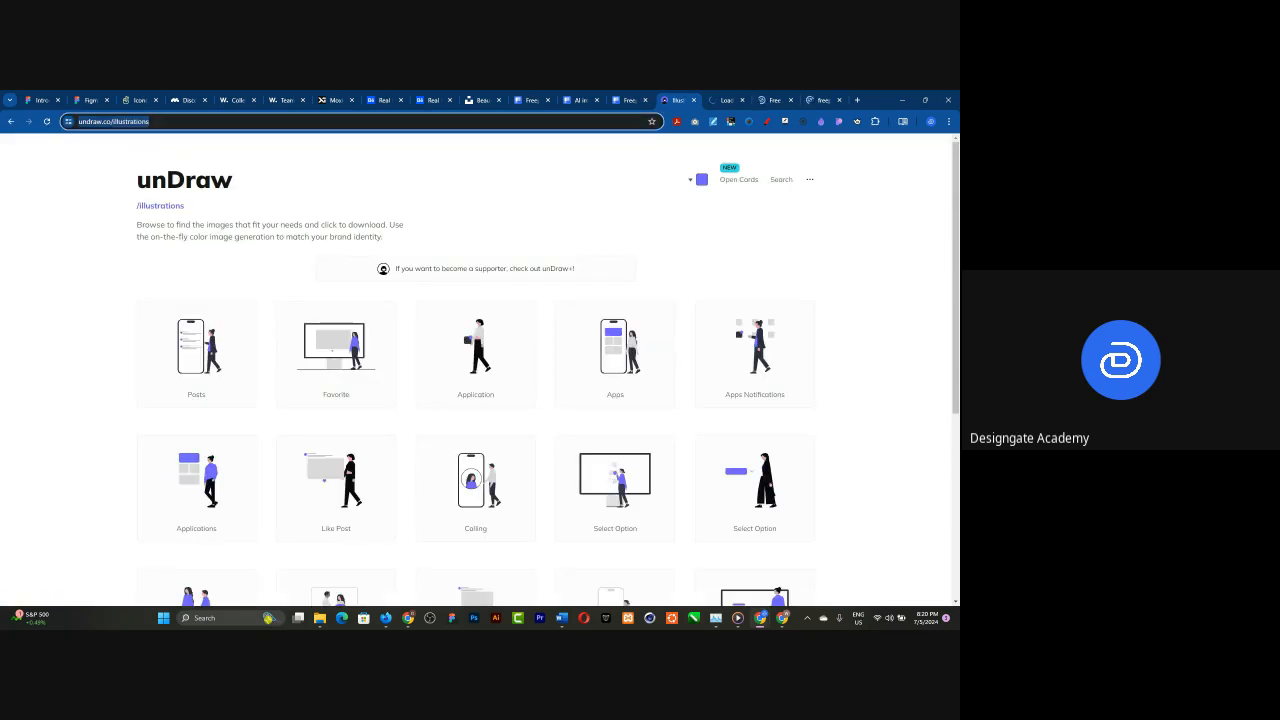
key(alt+Tab)
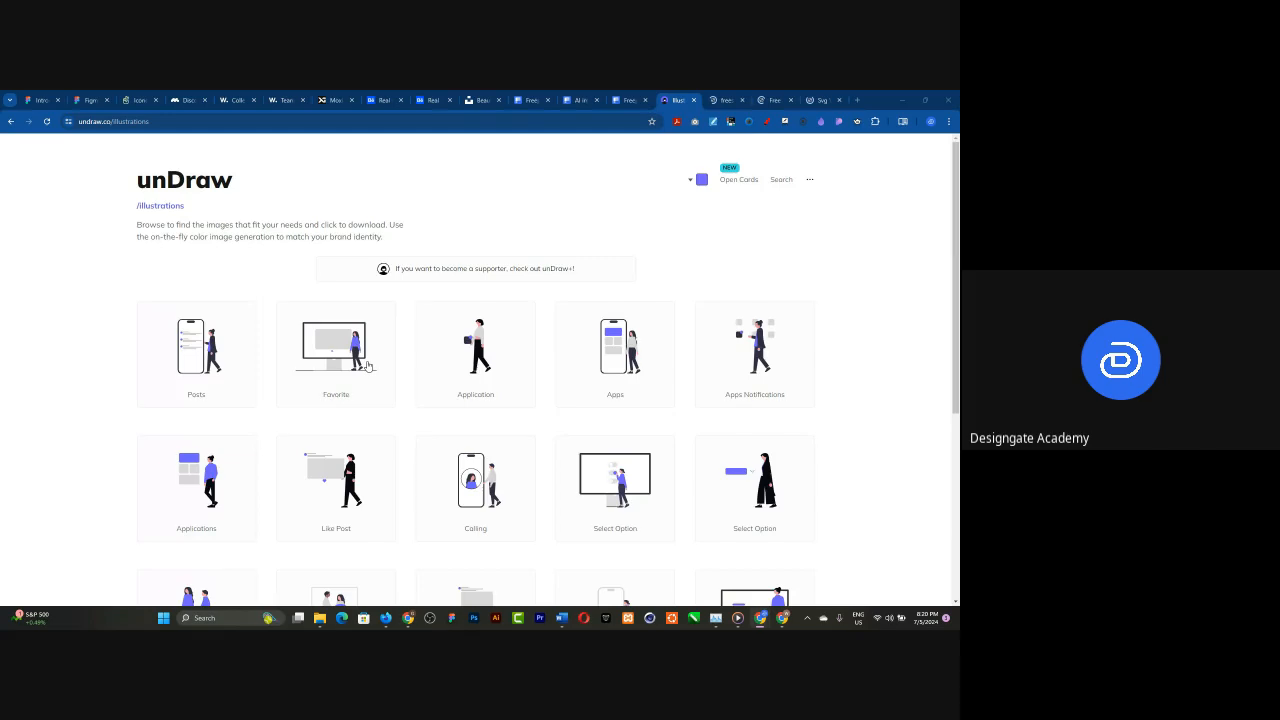
- Browse the illustrations in unDraw's gallery, look at its search page, and return to the gallery
scroll(271, 387, down, 4)
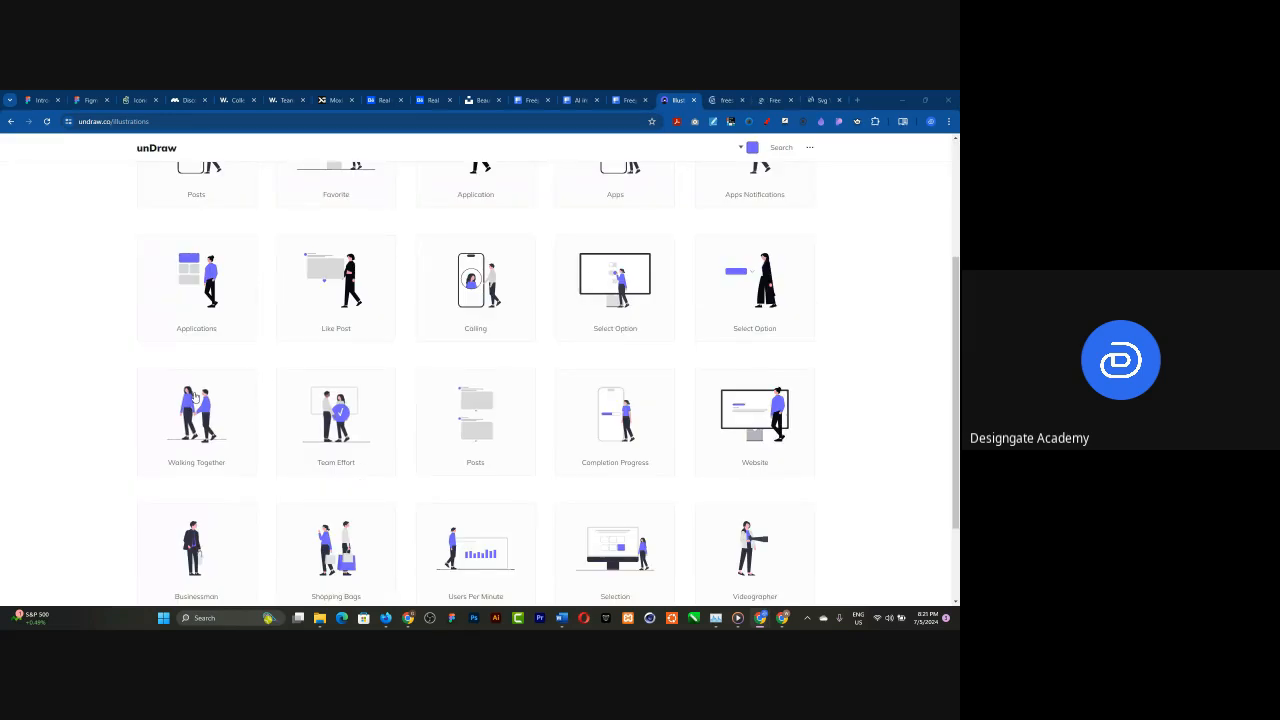
scroll(445, 523, down, 2)
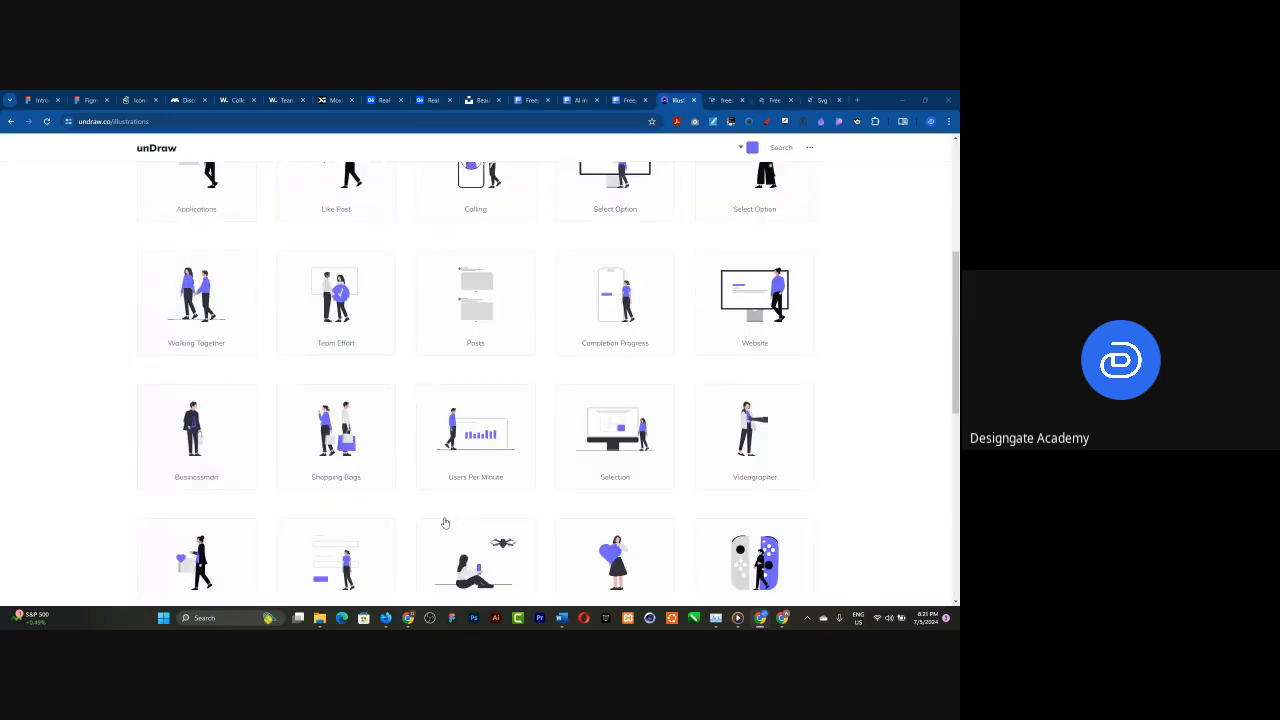
scroll(445, 523, down, 4)
scroll(410, 519, down, 4)
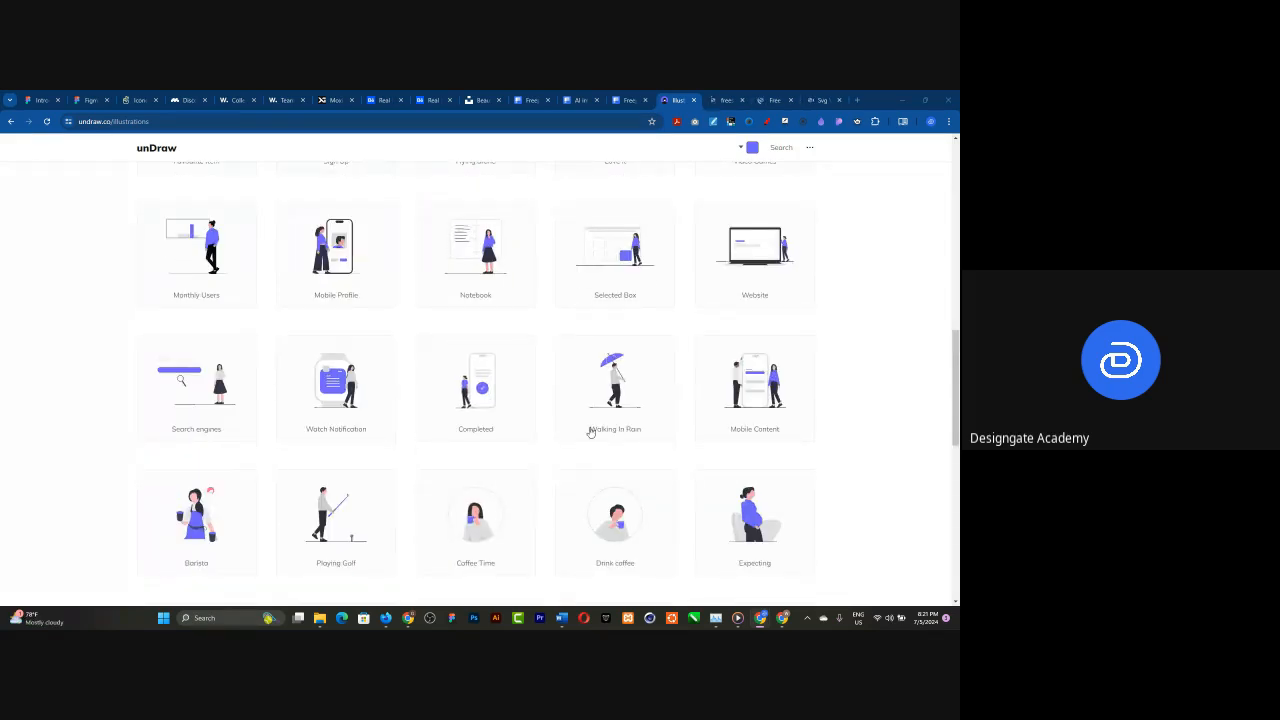
scroll(645, 500, down, 3)
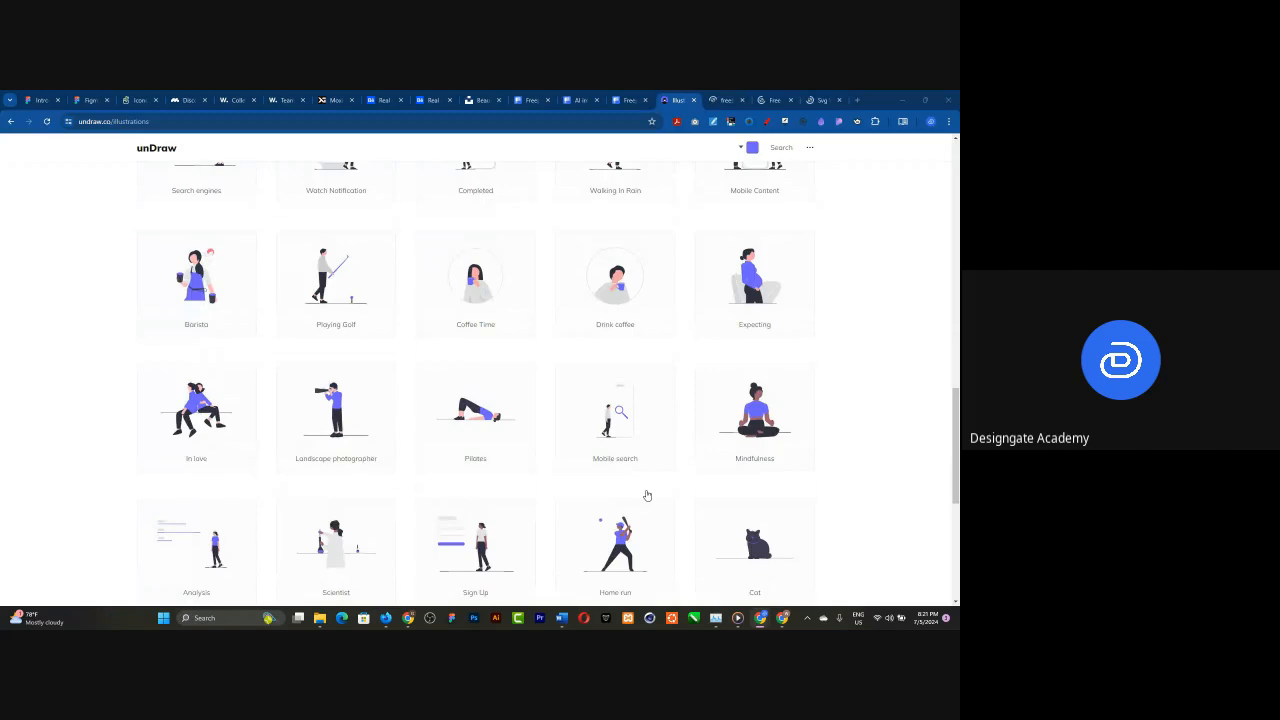
scroll(647, 495, up, 10)
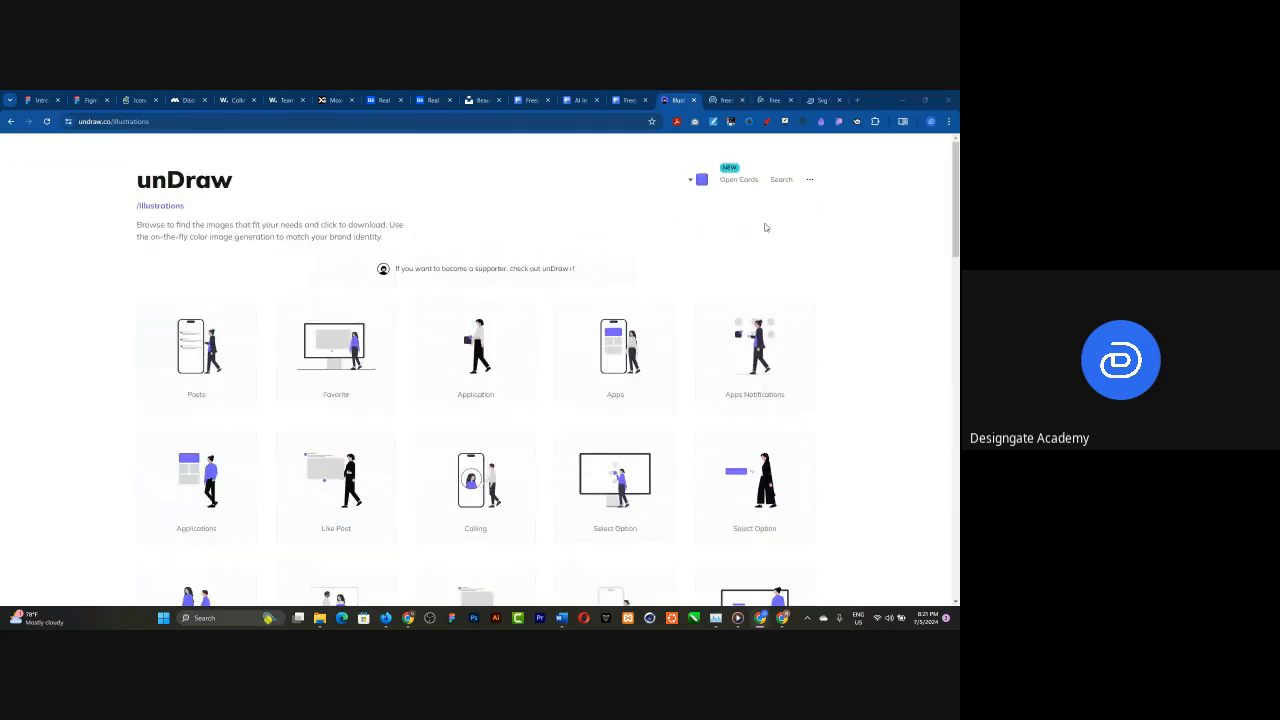
click(780, 180)
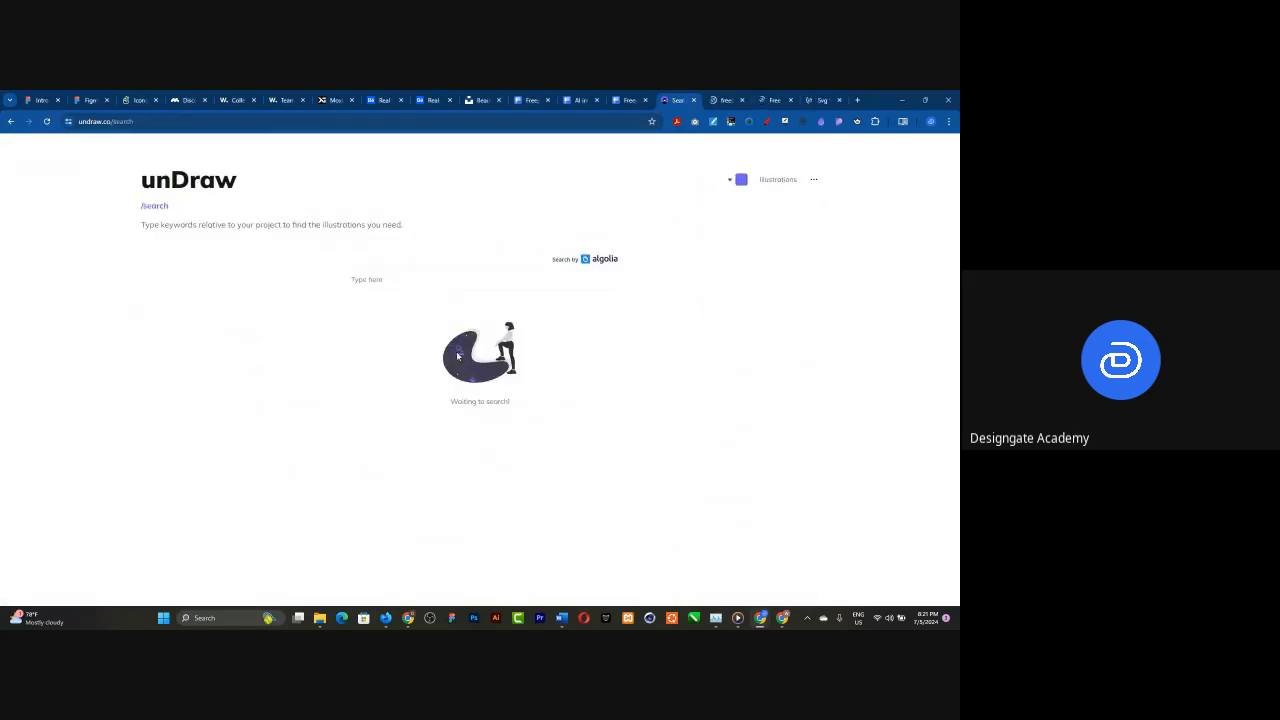
click(10, 121)
- Download unDraw's Favorite illustration as an SVG and show the downloaded file in its folder
click(345, 350)
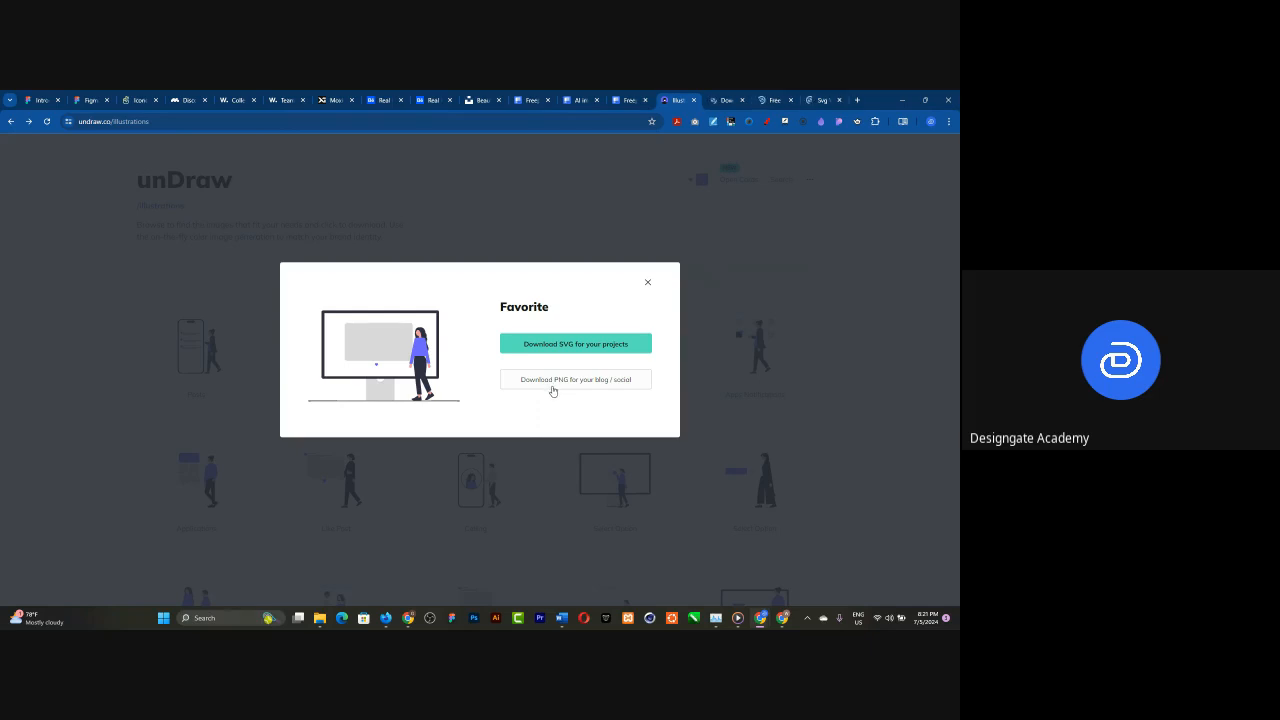
click(560, 349)
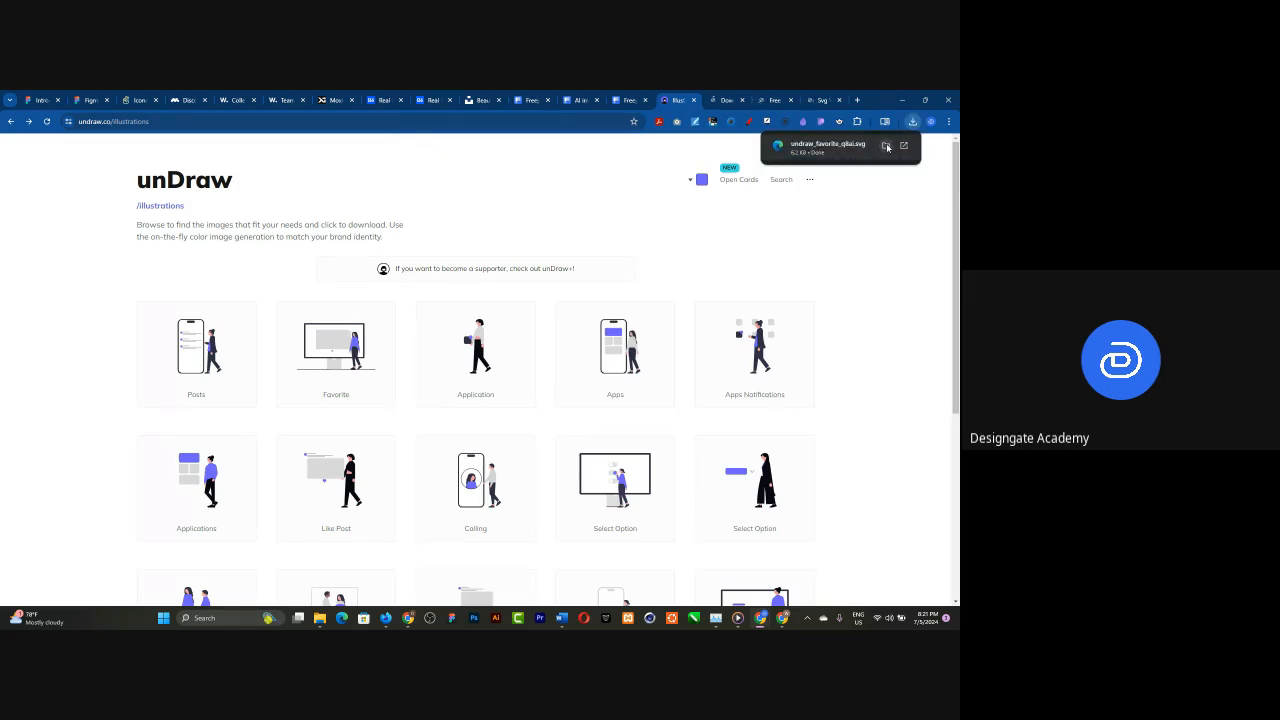
click(886, 147)
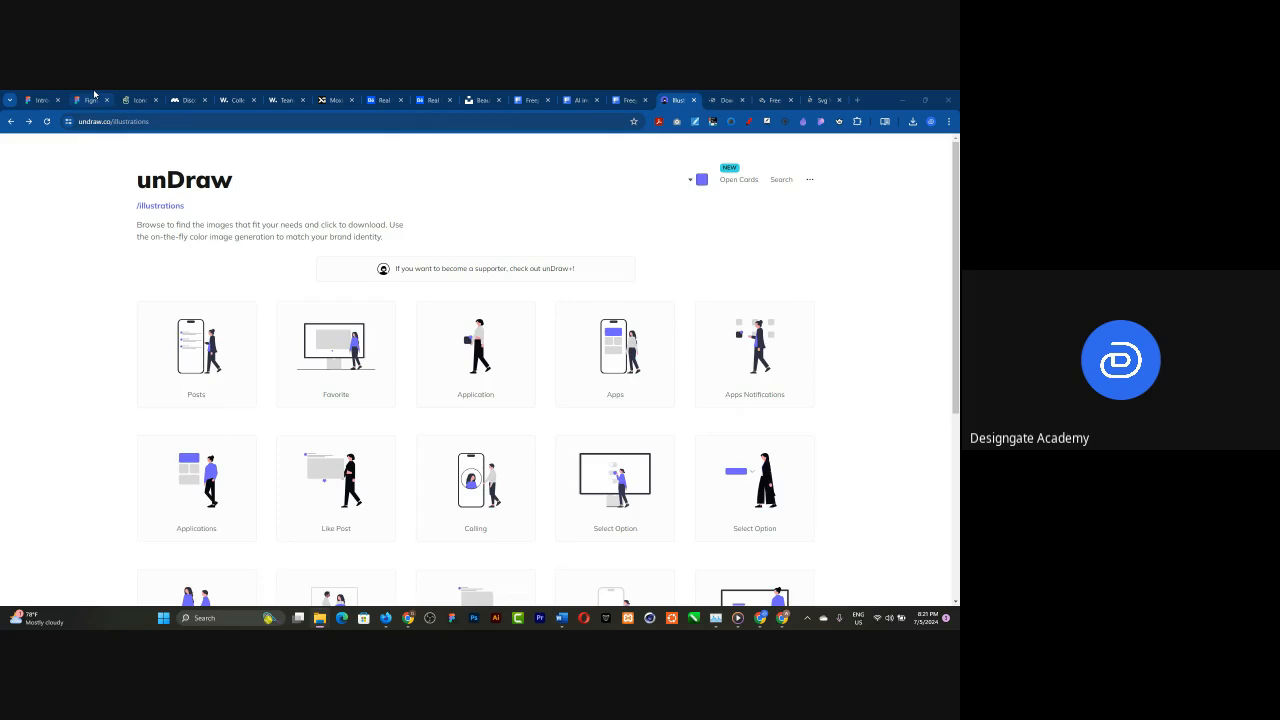
- Switch to the Figma file, paste the Favorite illustration into the purple frame beneath Sample Hero Section, and move it toward the frame's middle
click(92, 100)
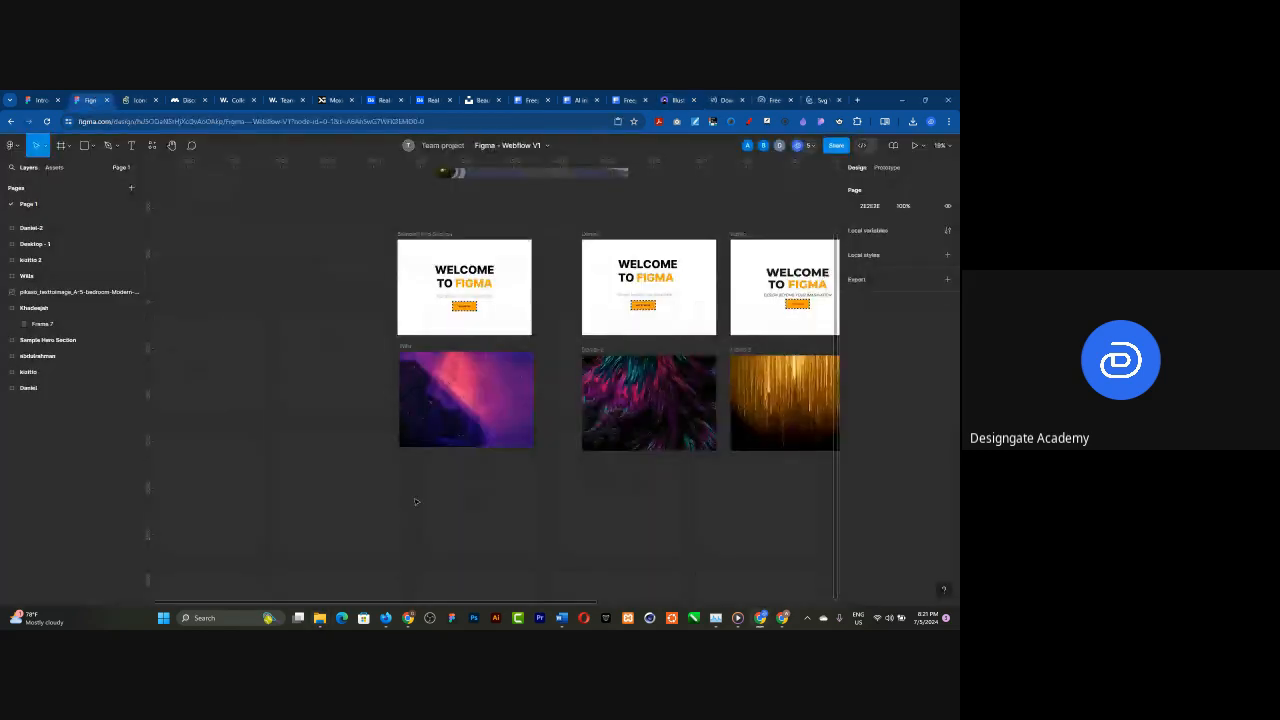
key(ctrl+v)
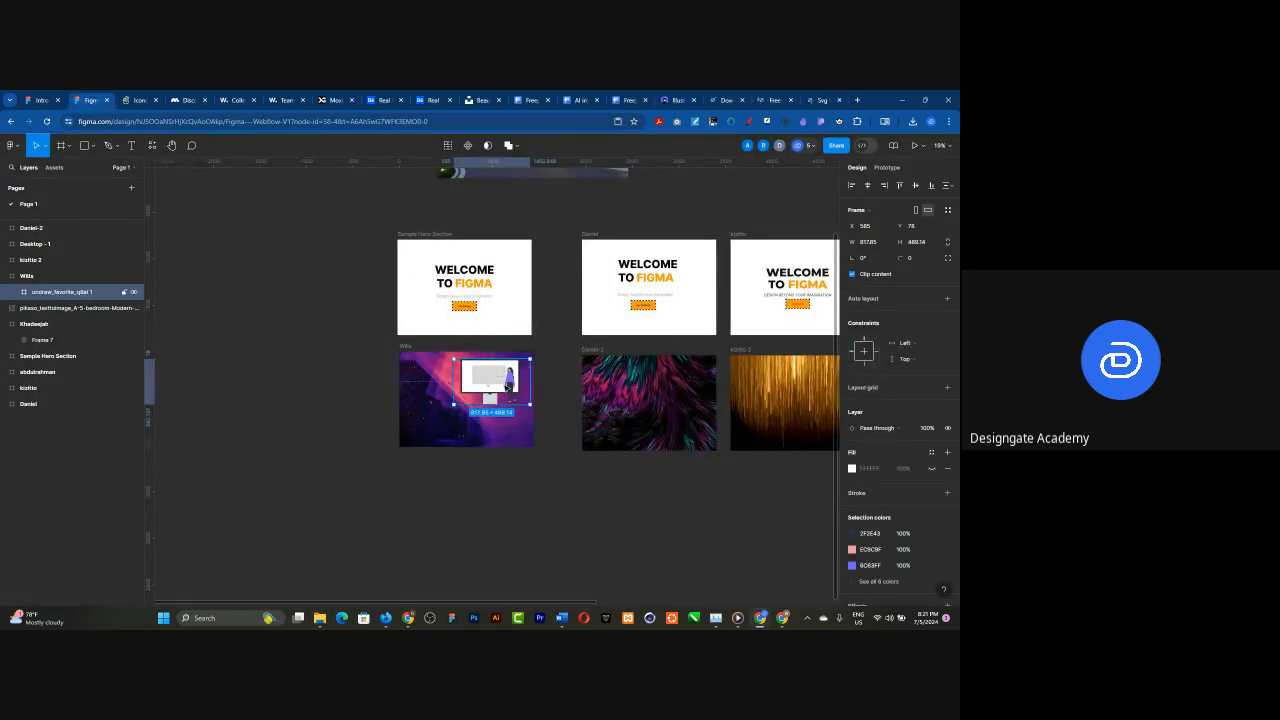
drag(508, 385, 473, 406)
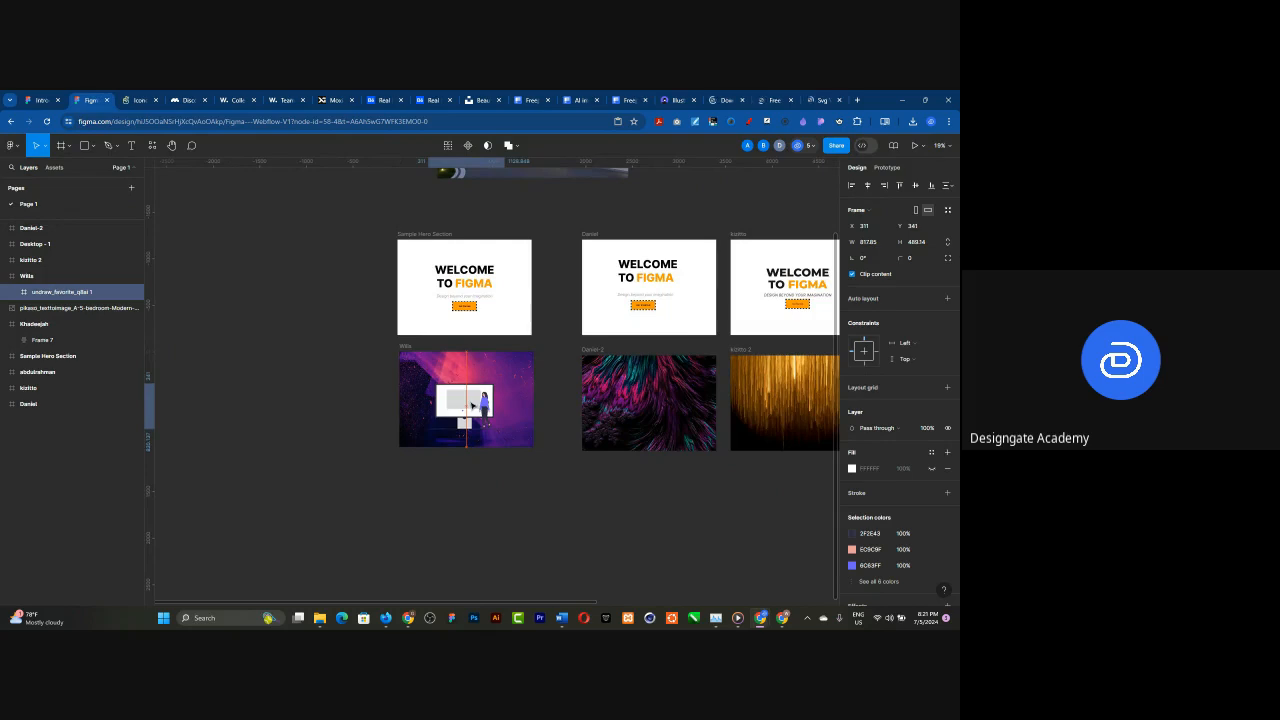
scroll(473, 406, up, 5)
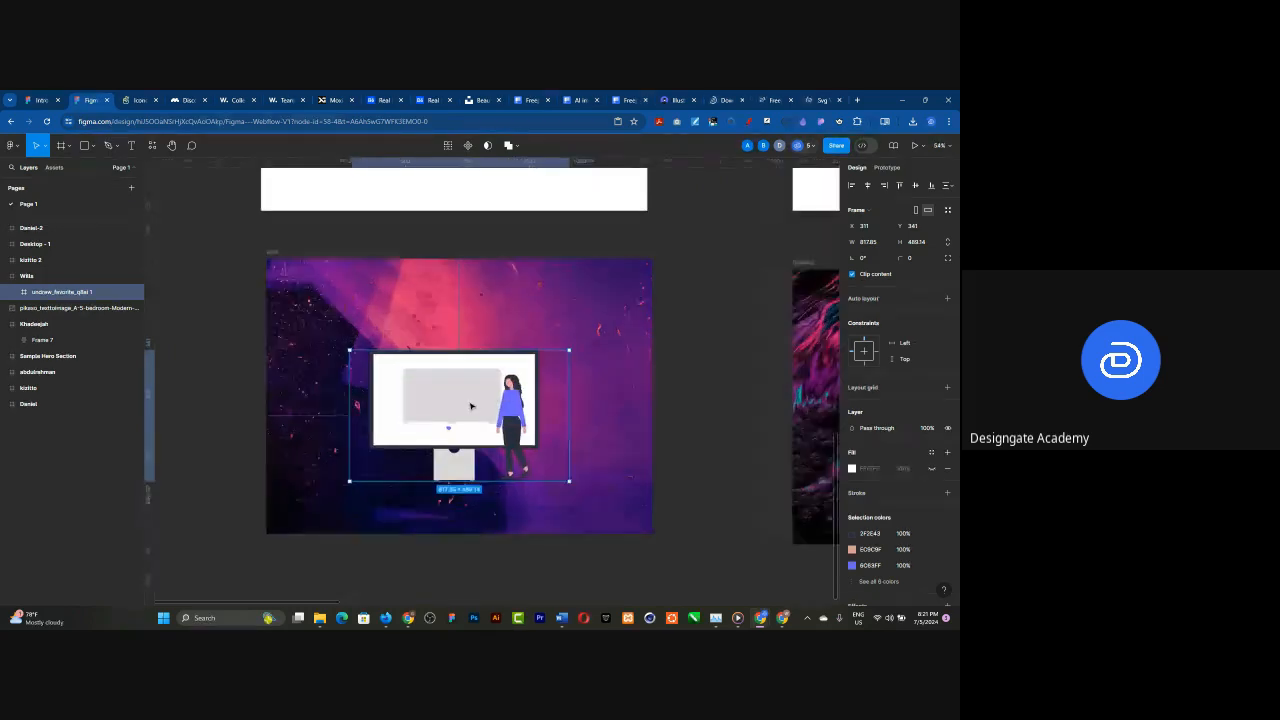
scroll(471, 406, up, 2)
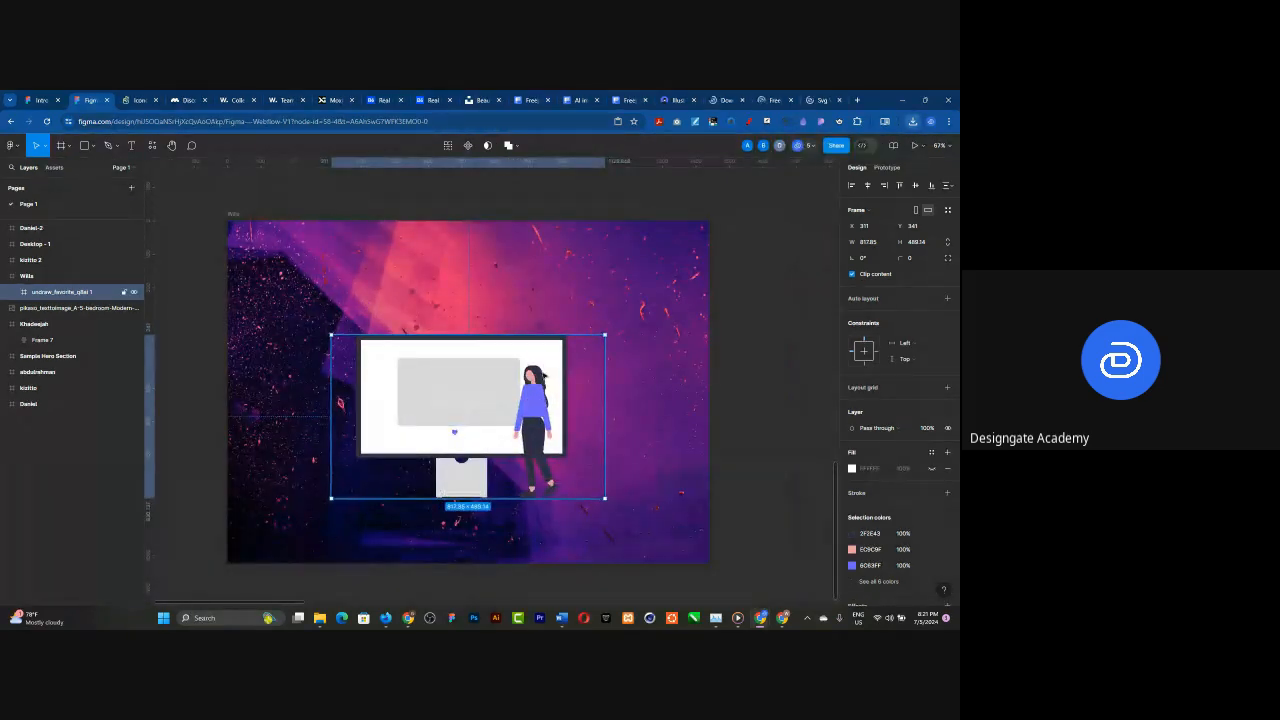
drag(536, 408, 540, 380)
- Look over the freesvgillustration.com and freeillustrations.xyz home pages, and close the freesvgillustration.com tab
click(672, 100)
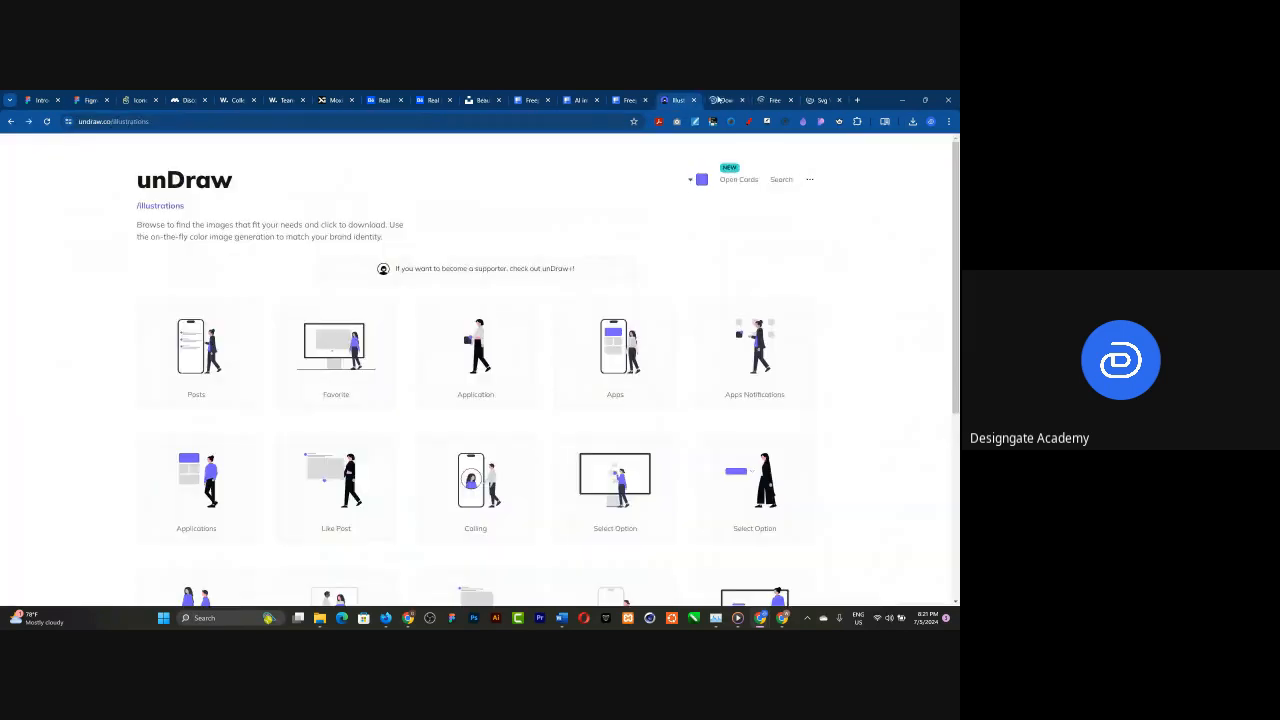
click(721, 100)
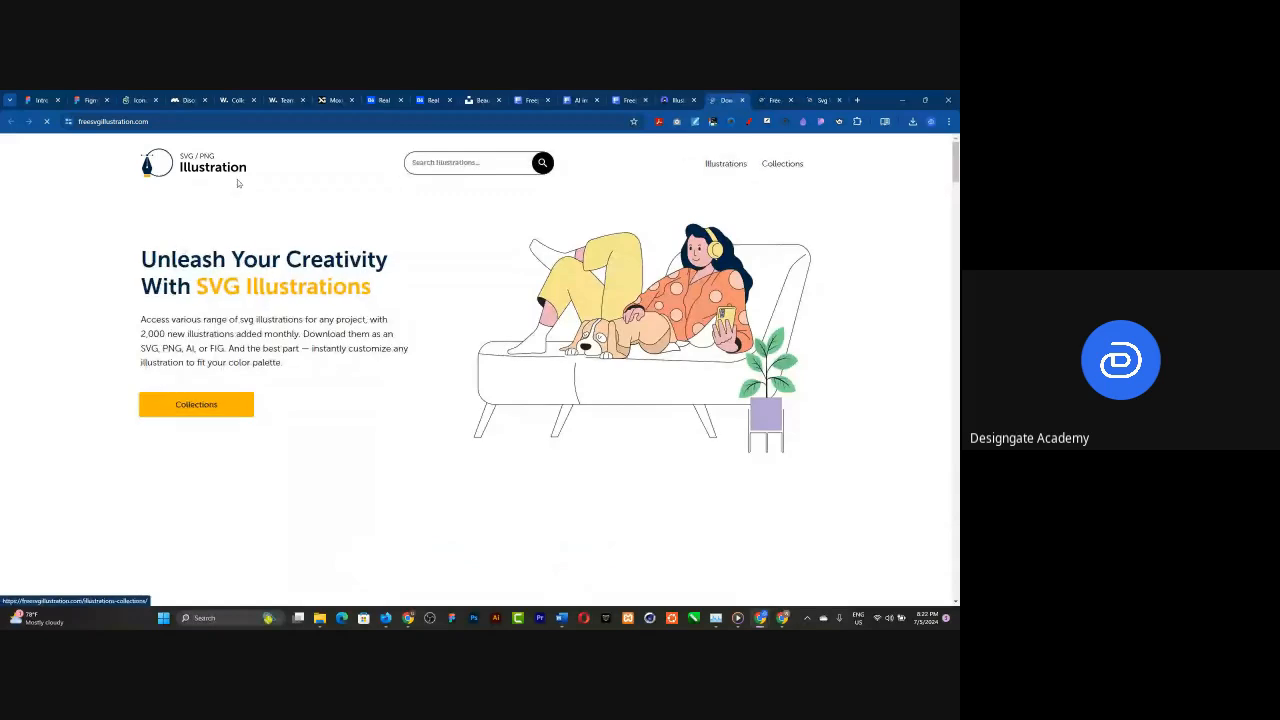
key(ctrl+Tab)
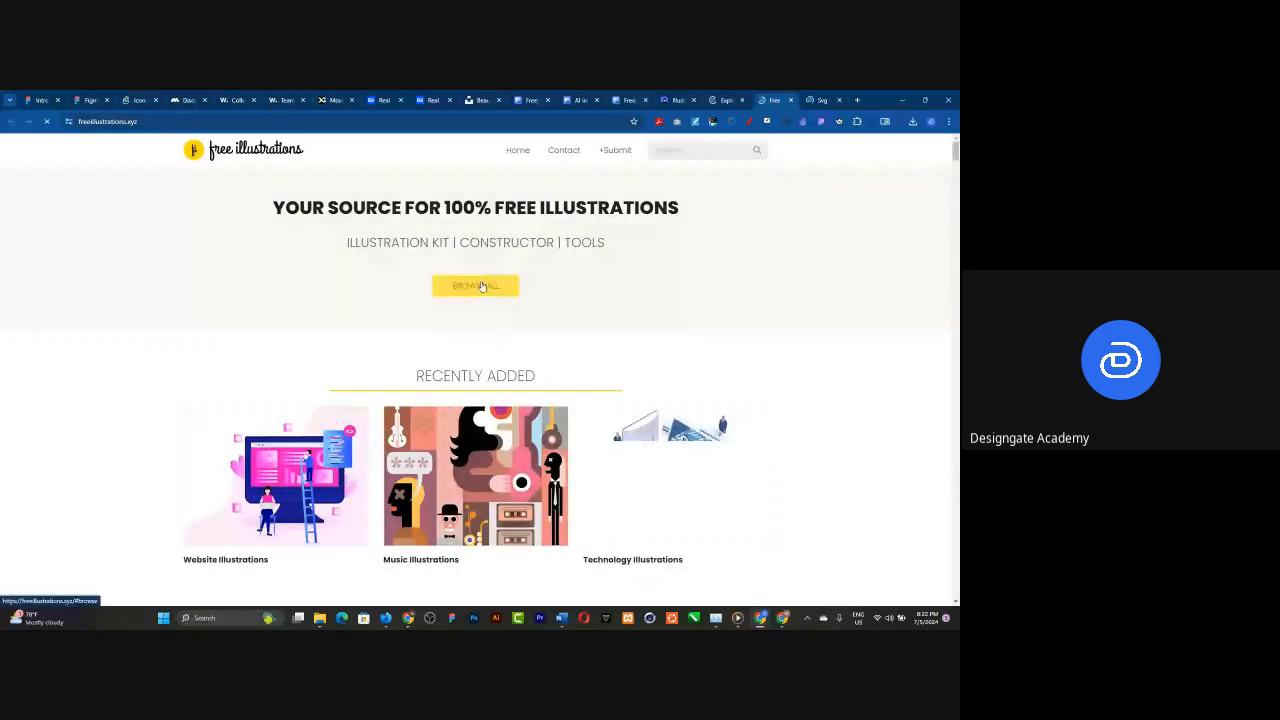
click(476, 286)
click(736, 102)
click(741, 101)
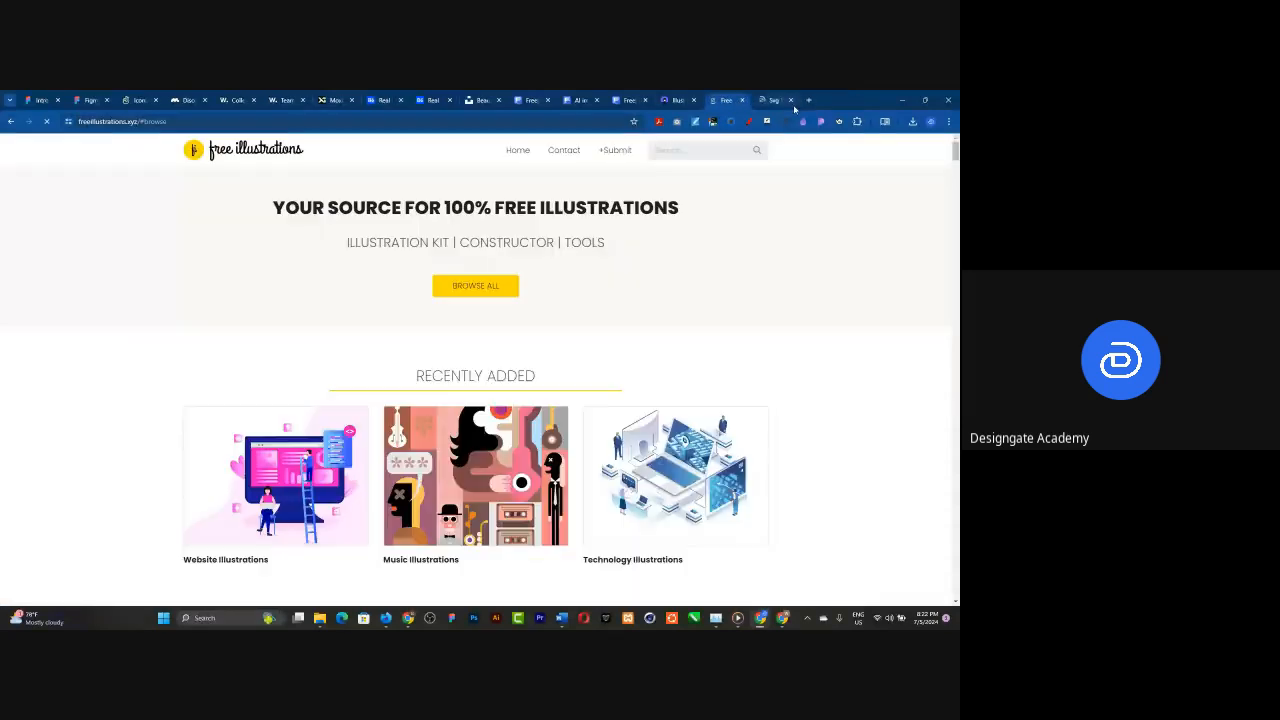
- Browse the SVG vector results on Freepik
click(767, 101)
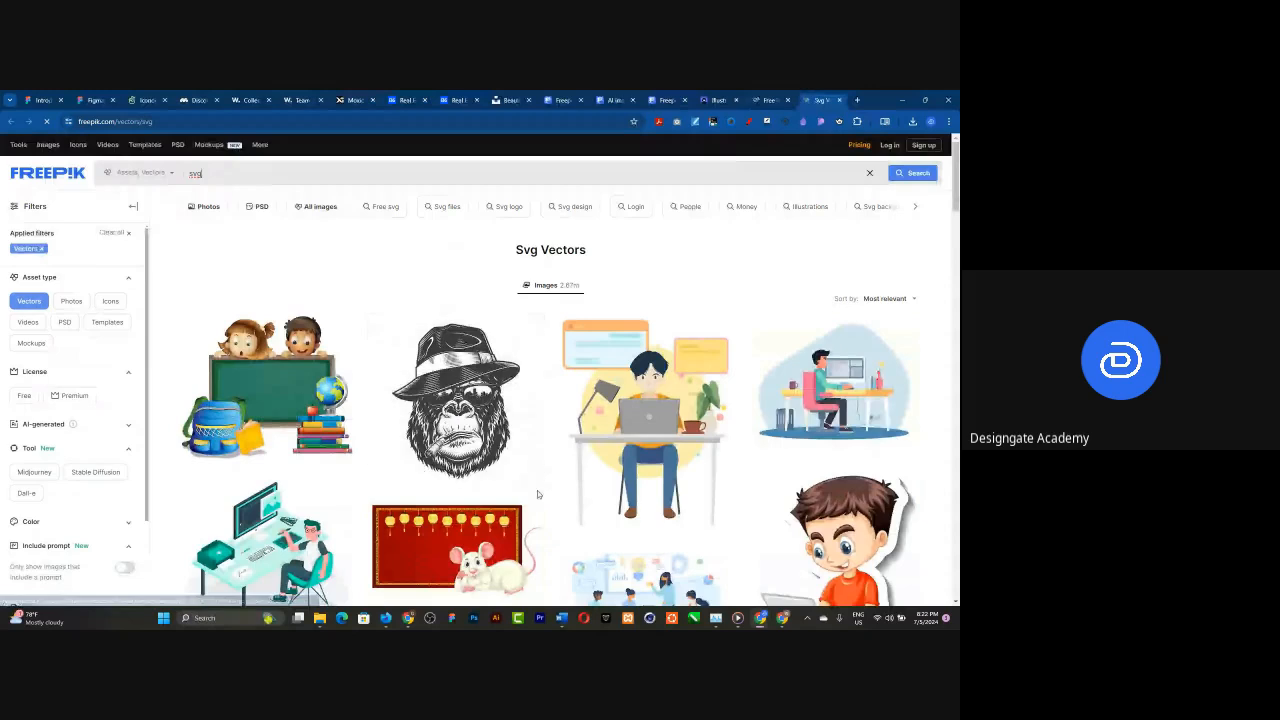
scroll(537, 490, down, 4)
scroll(535, 490, down, 2)
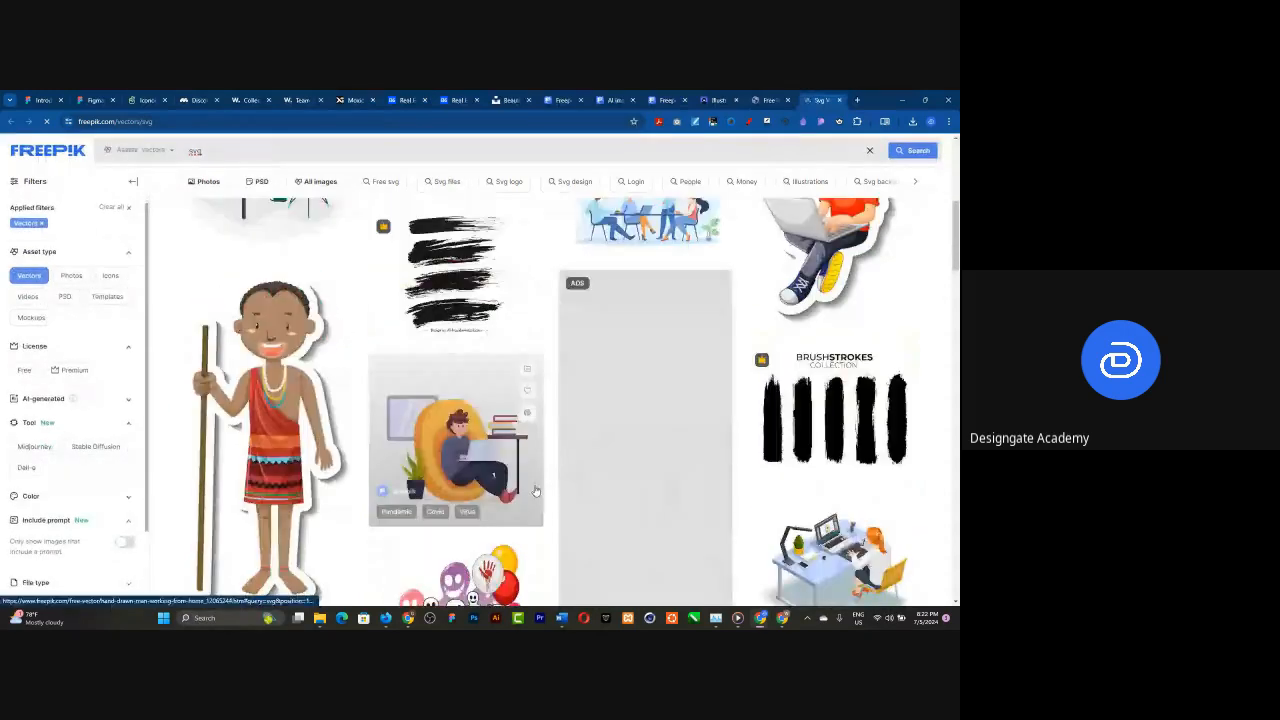
scroll(535, 490, down, 3)
scroll(535, 489, down, 2)
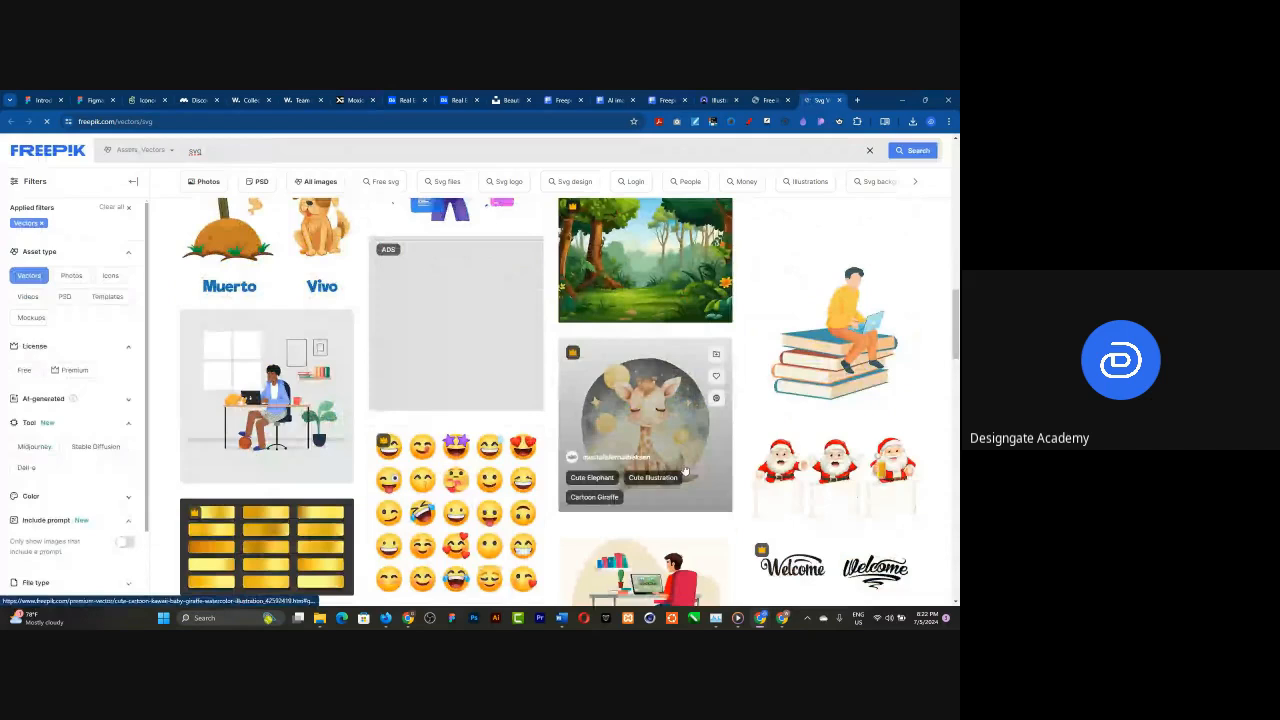
scroll(684, 470, down, 2)
scroll(684, 473, down, 2)
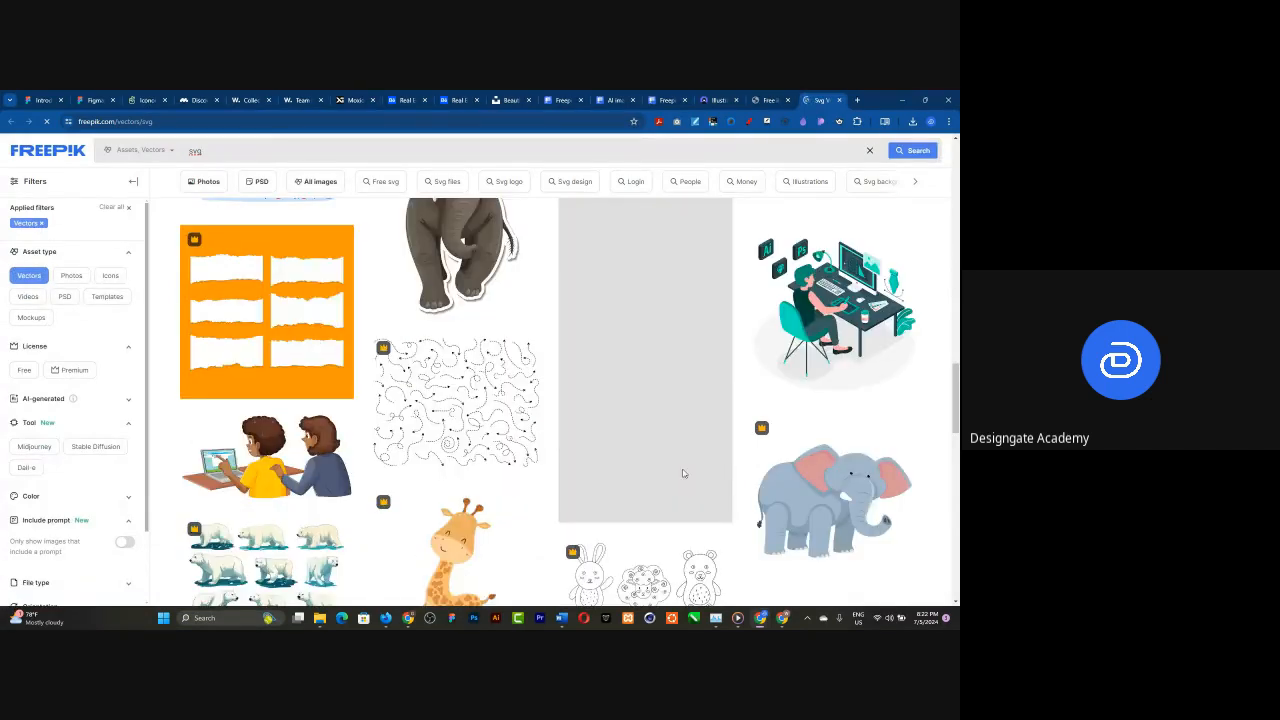
scroll(684, 473, down, 3)
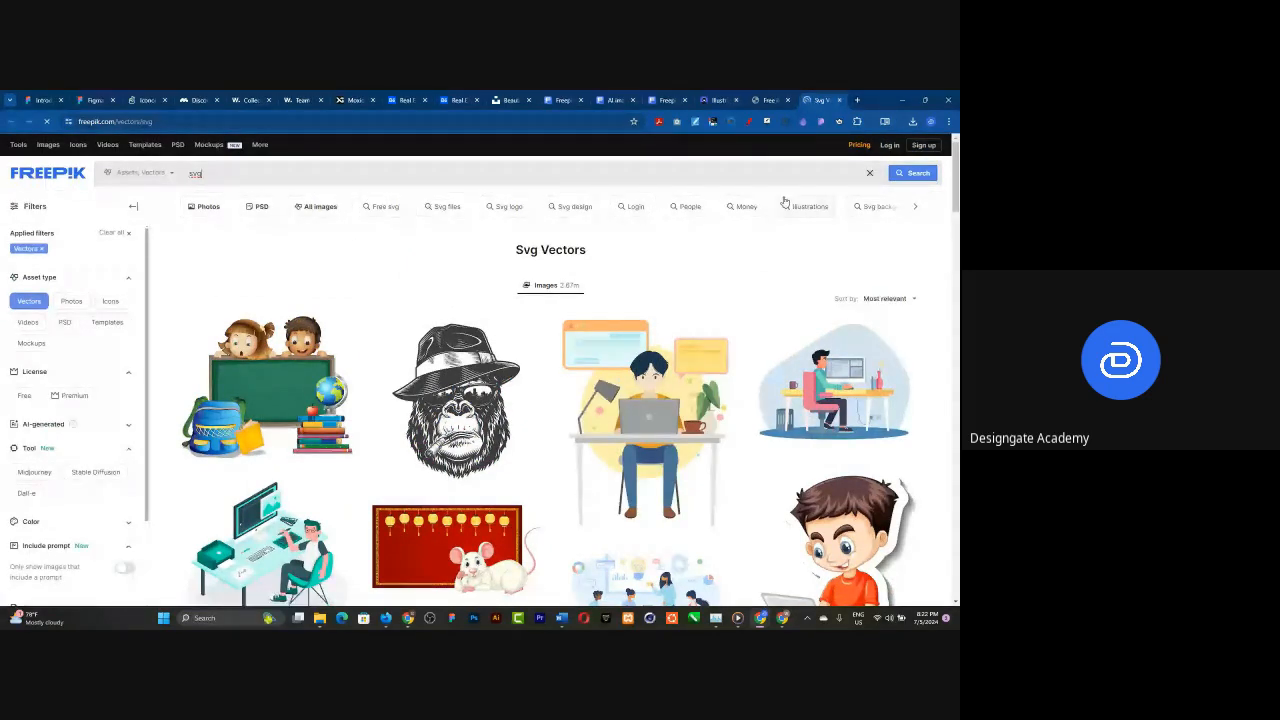
click(775, 100)
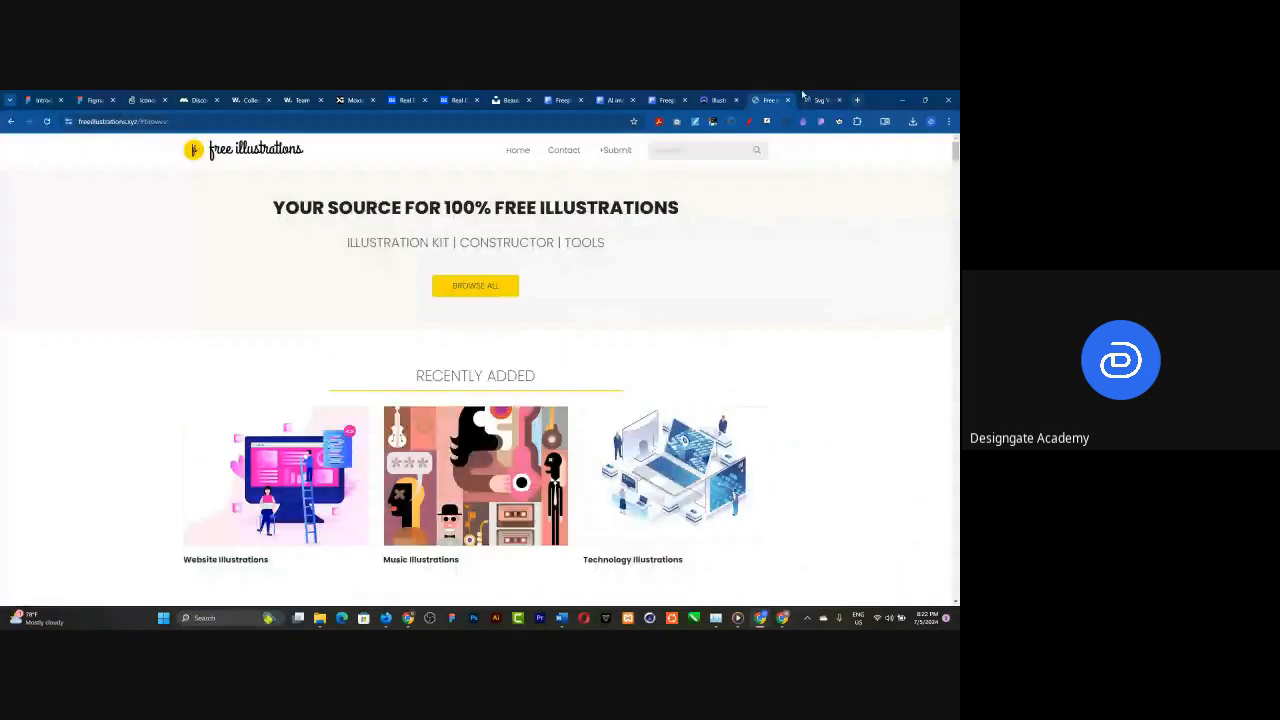
click(820, 100)
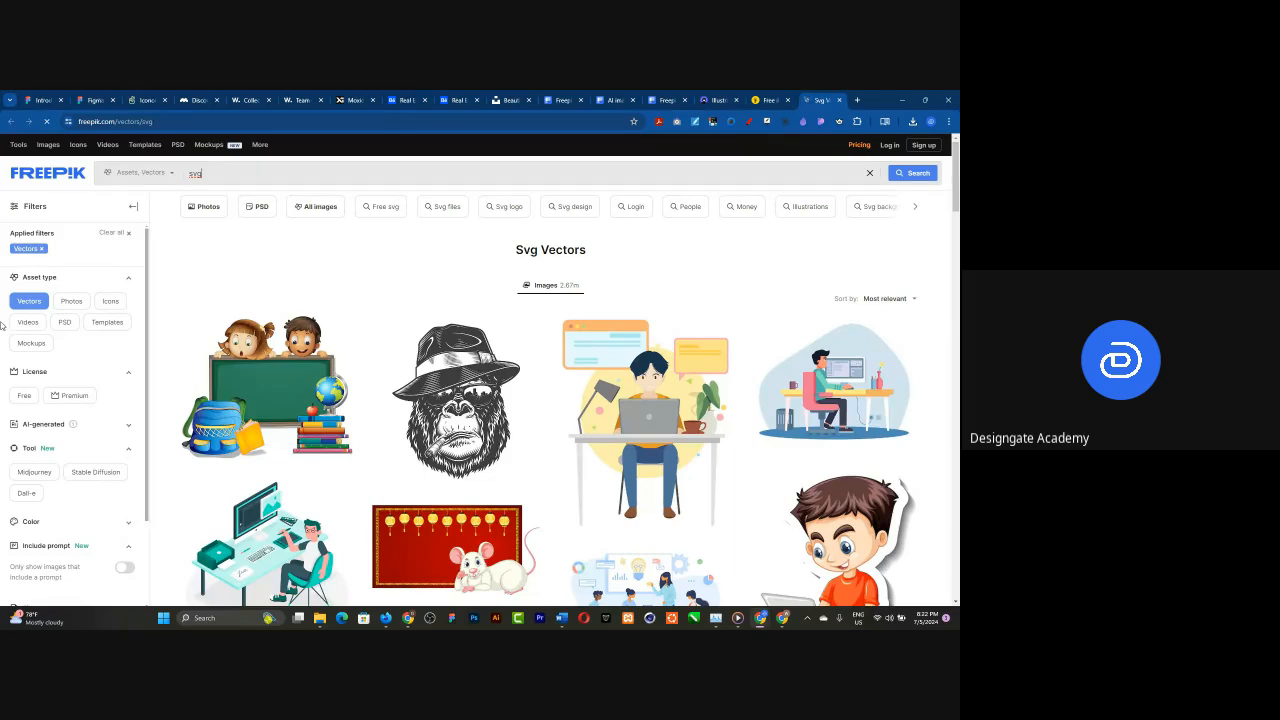
click(666, 100)
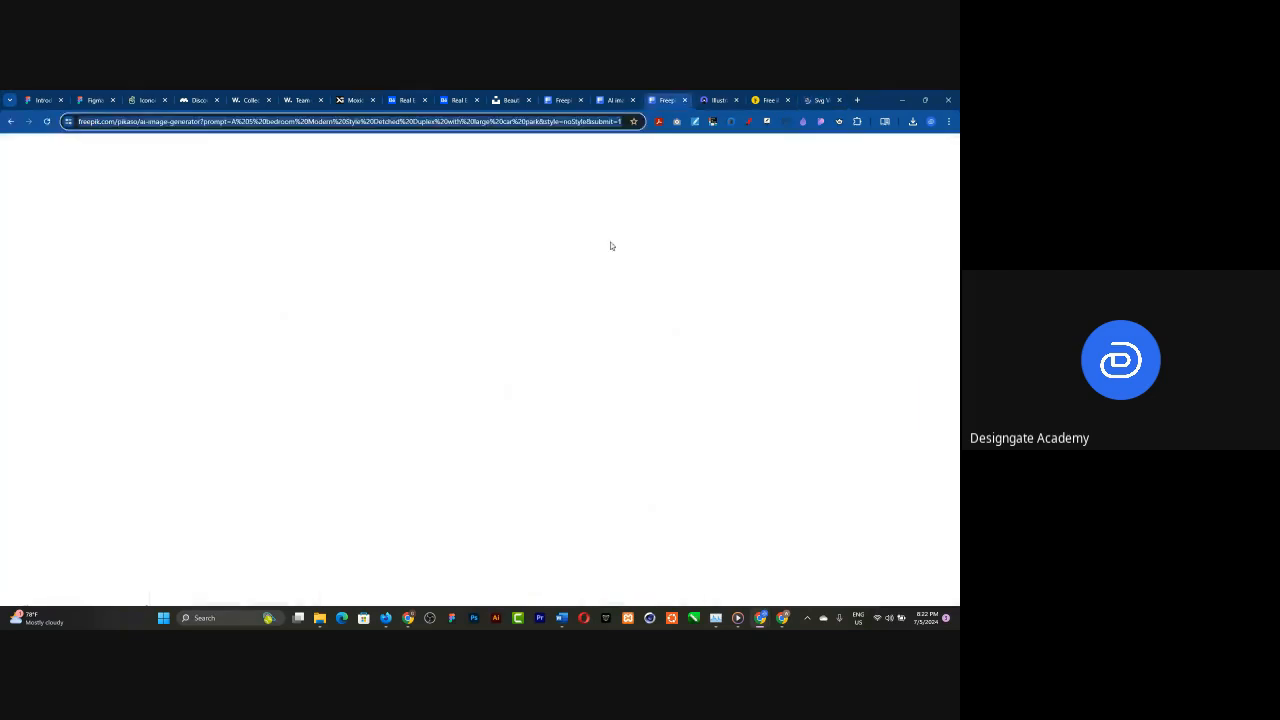
click(803, 97)
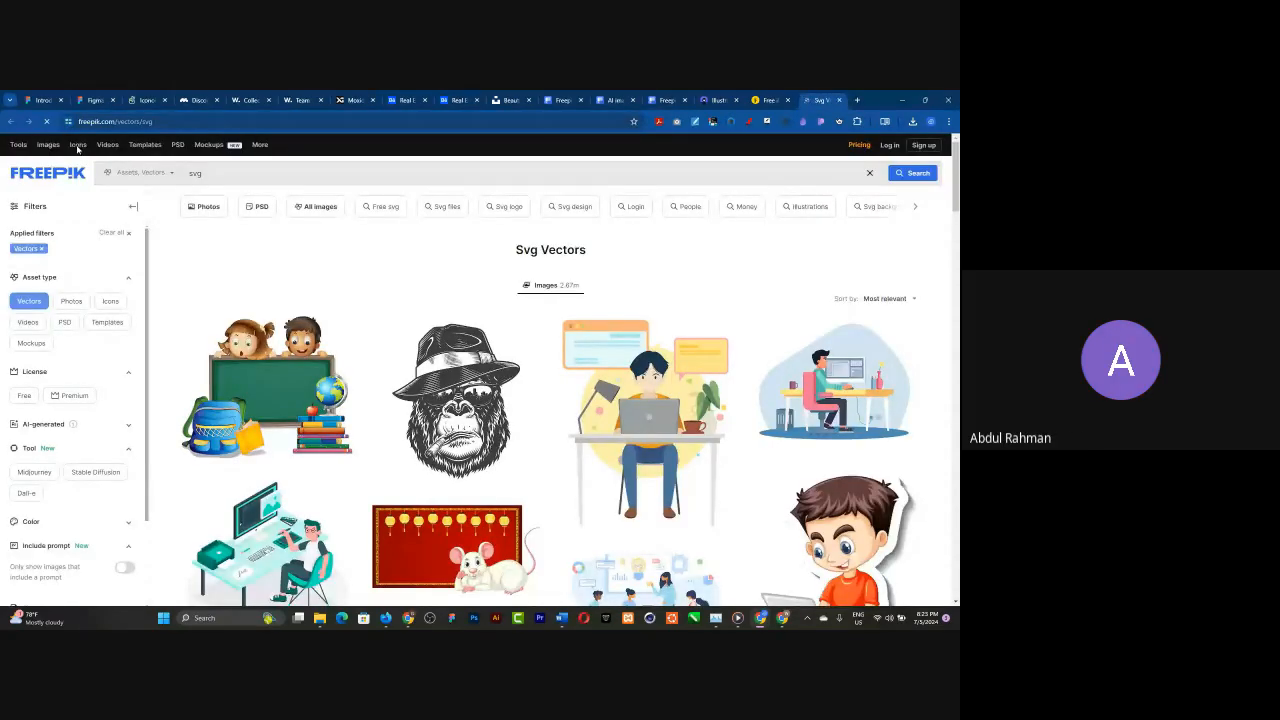
- Close the Freepik SVG vectors tab, select the web address of unDraw's illustrations page, and view freeillustrations.xyz
click(839, 101)
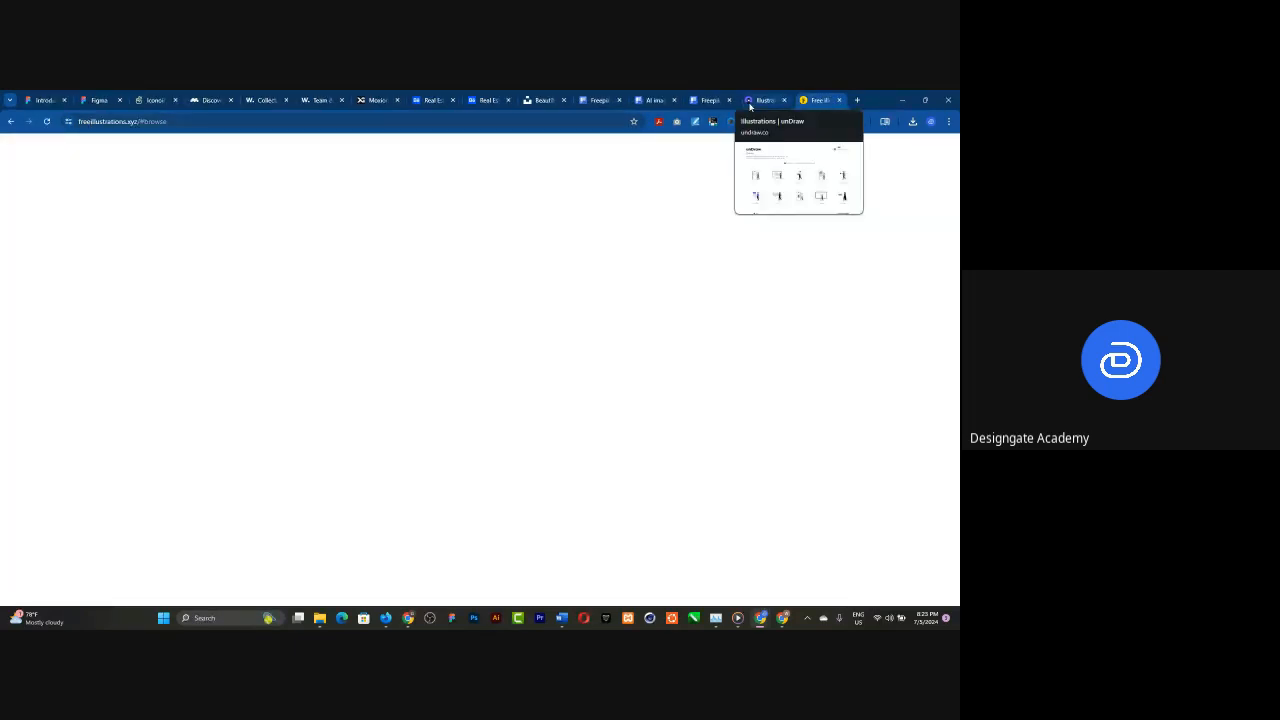
click(752, 101)
click(309, 121)
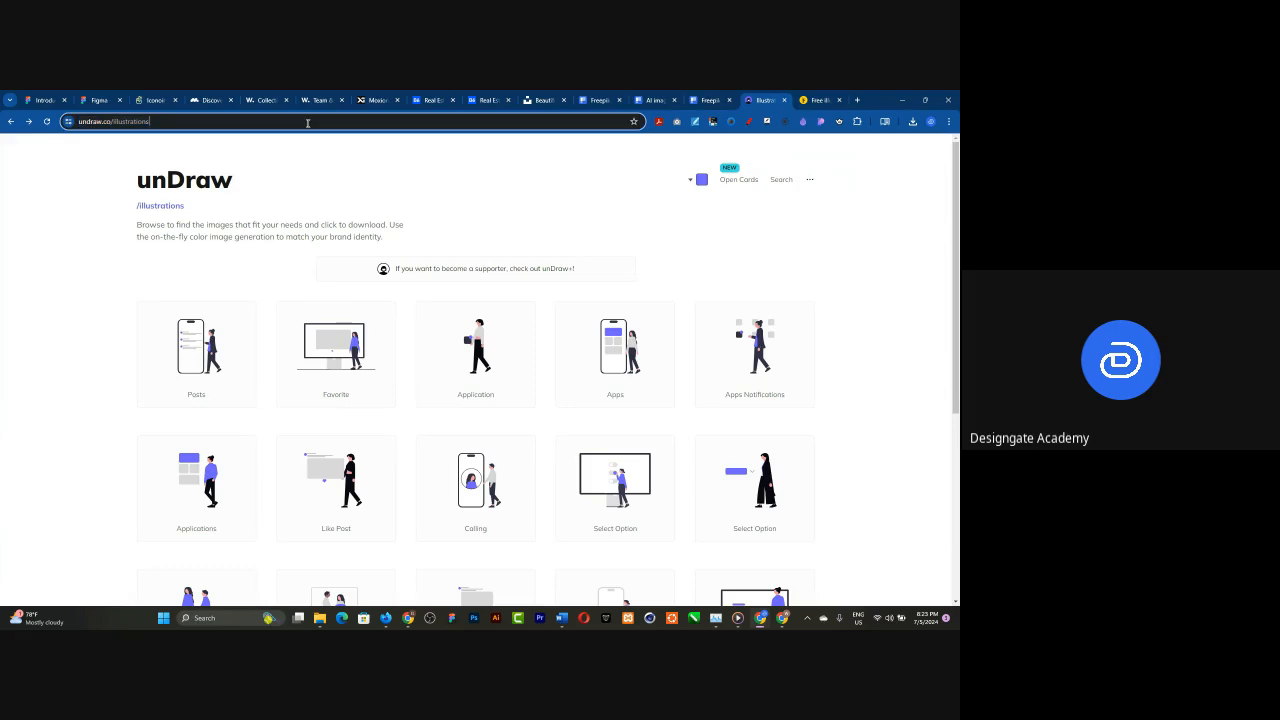
click(811, 99)
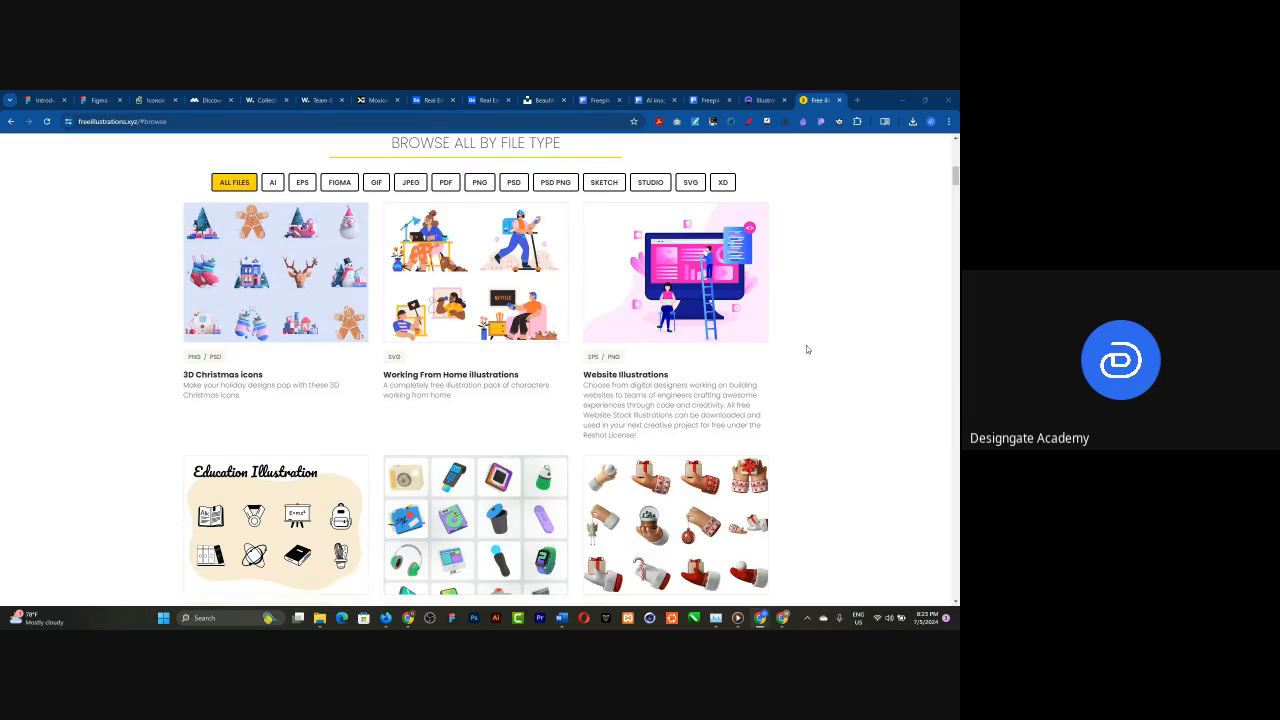
- Go to Freepik's home page, open the page for exploring all icons, and select its web address
click(705, 101)
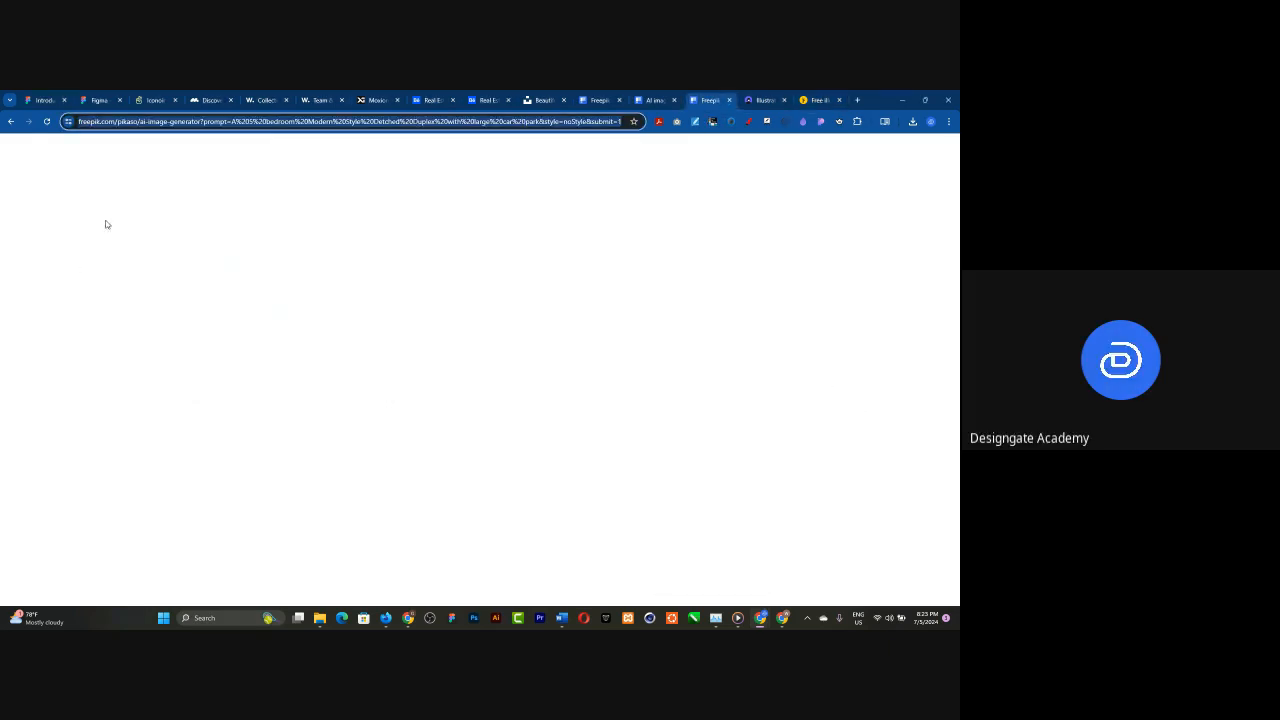
click(608, 100)
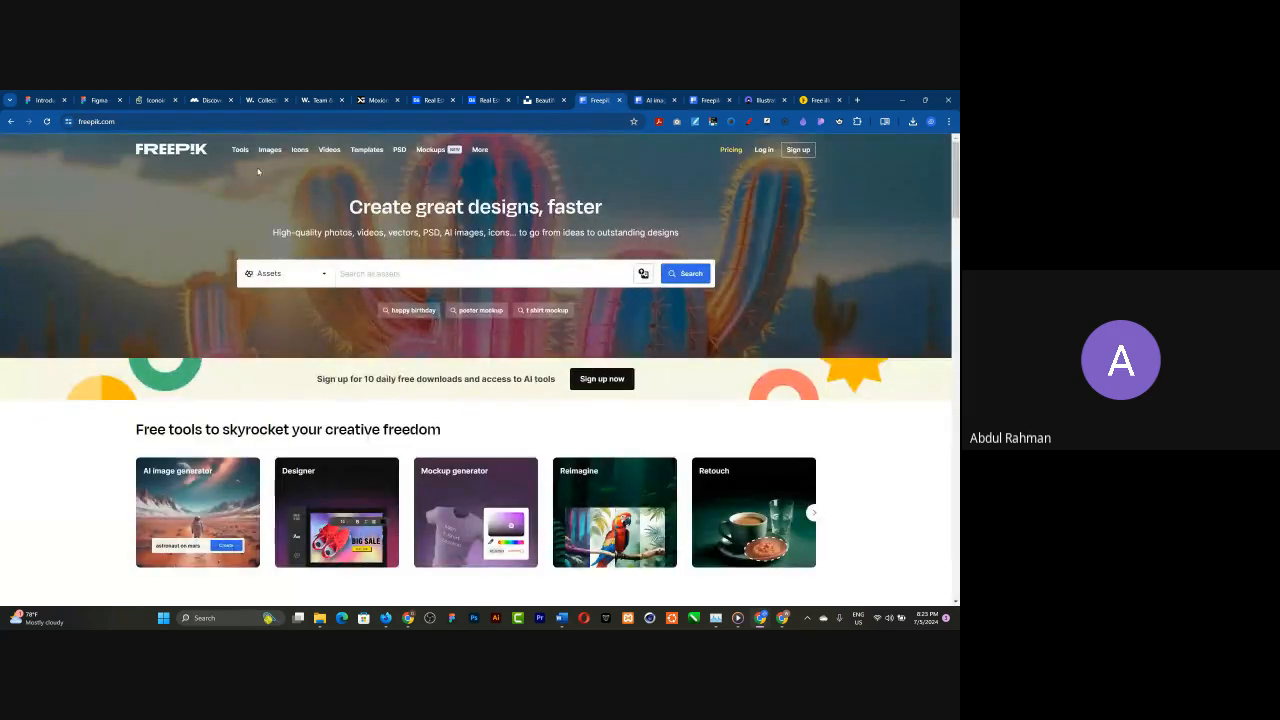
mouse_move(300, 152)
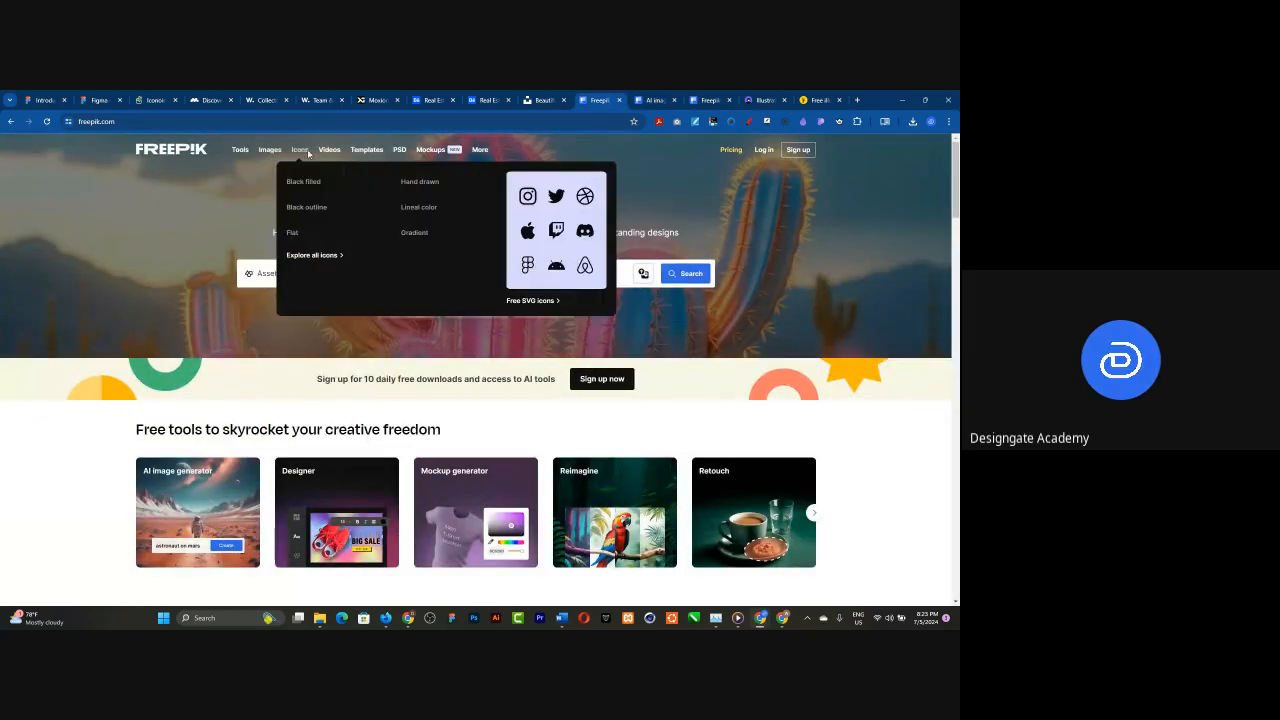
click(320, 255)
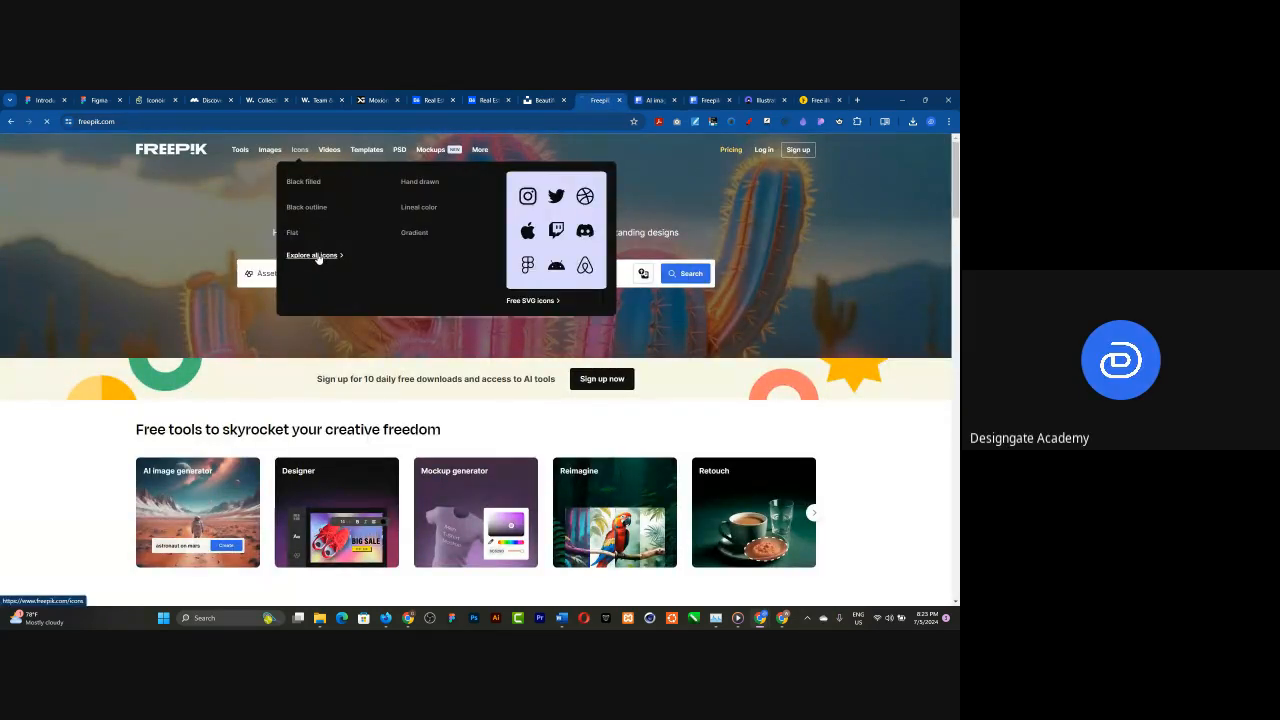
click(151, 121)
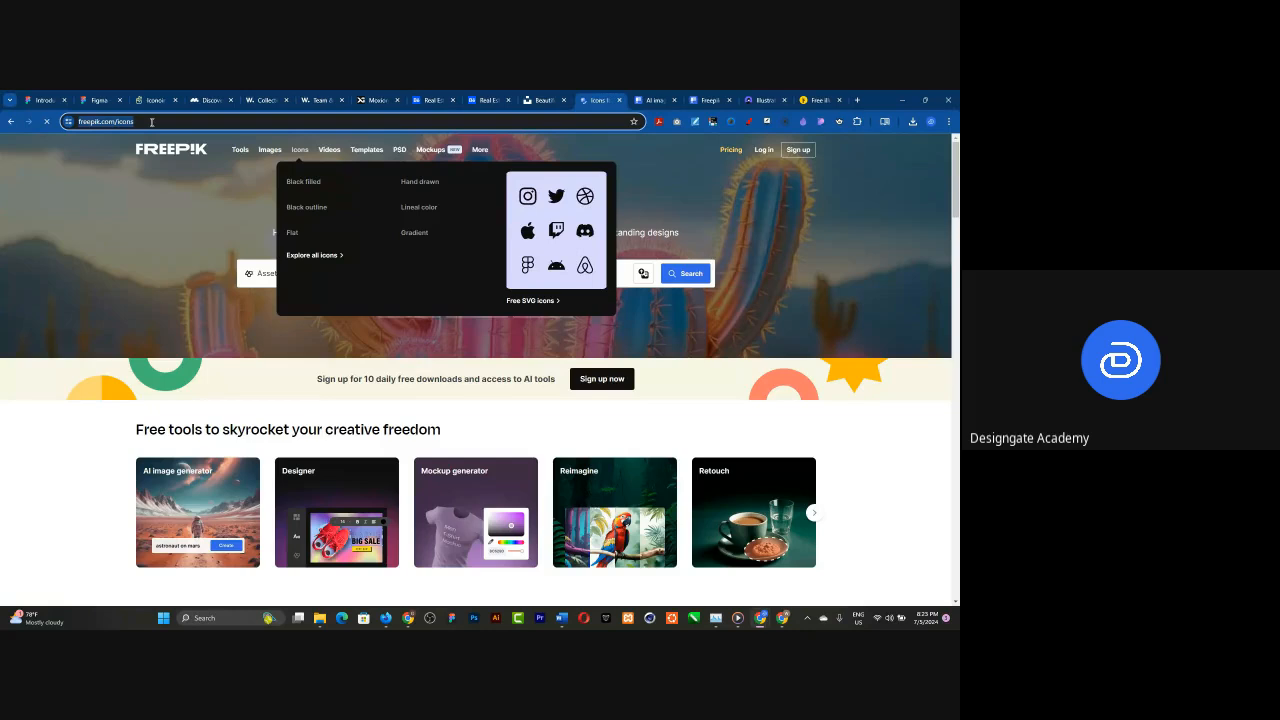
key(alt+Tab)
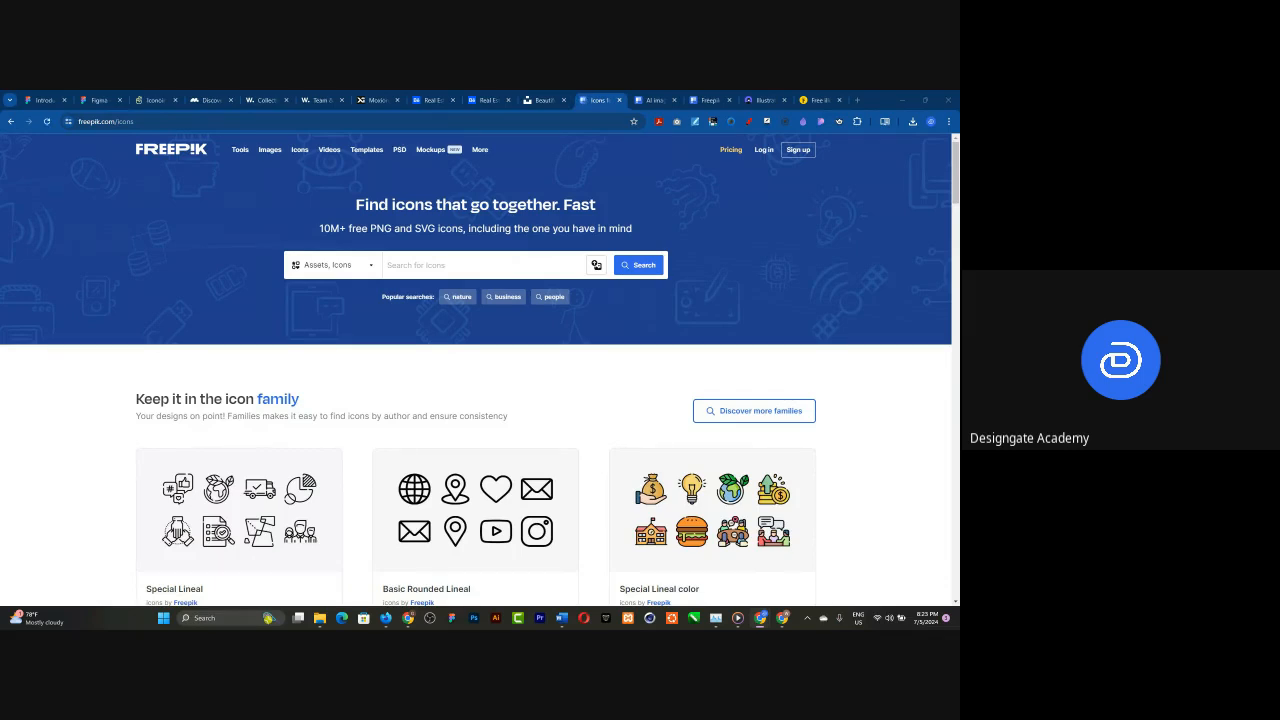
- Switch to the Iconoir page, select its web address, and look at the emoji icons
click(155, 100)
click(160, 121)
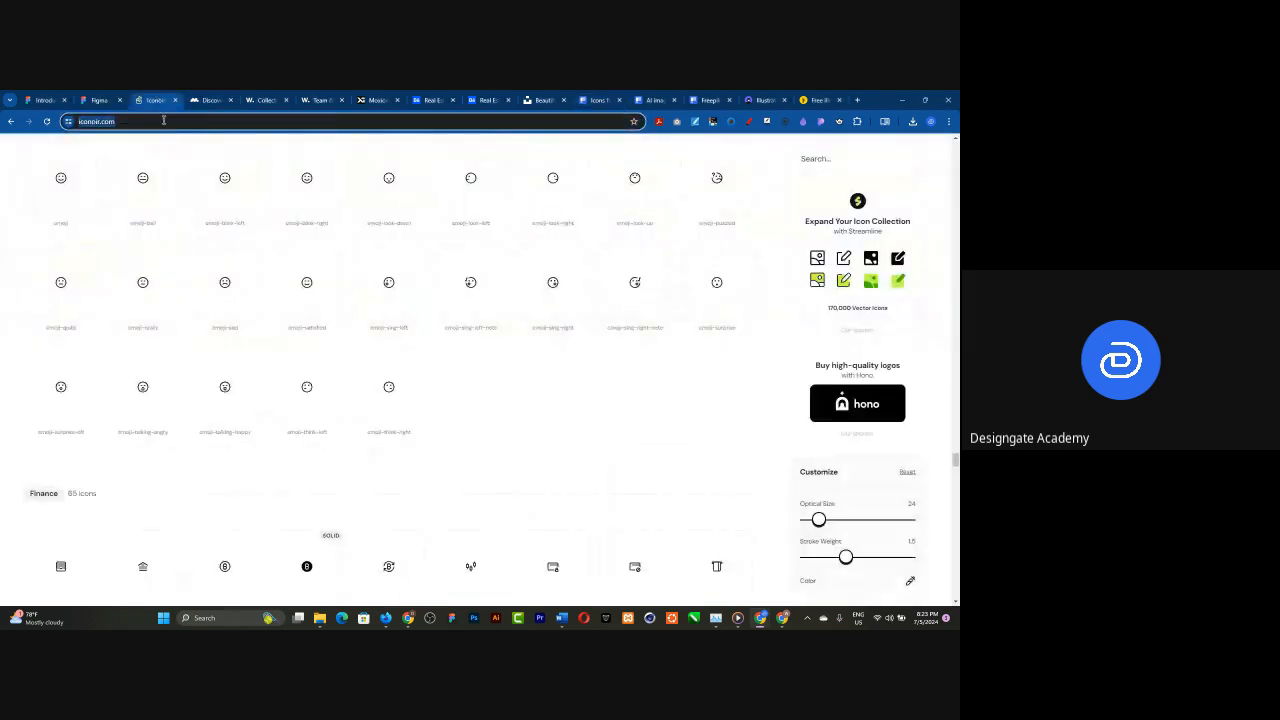
key(alt+Tab)
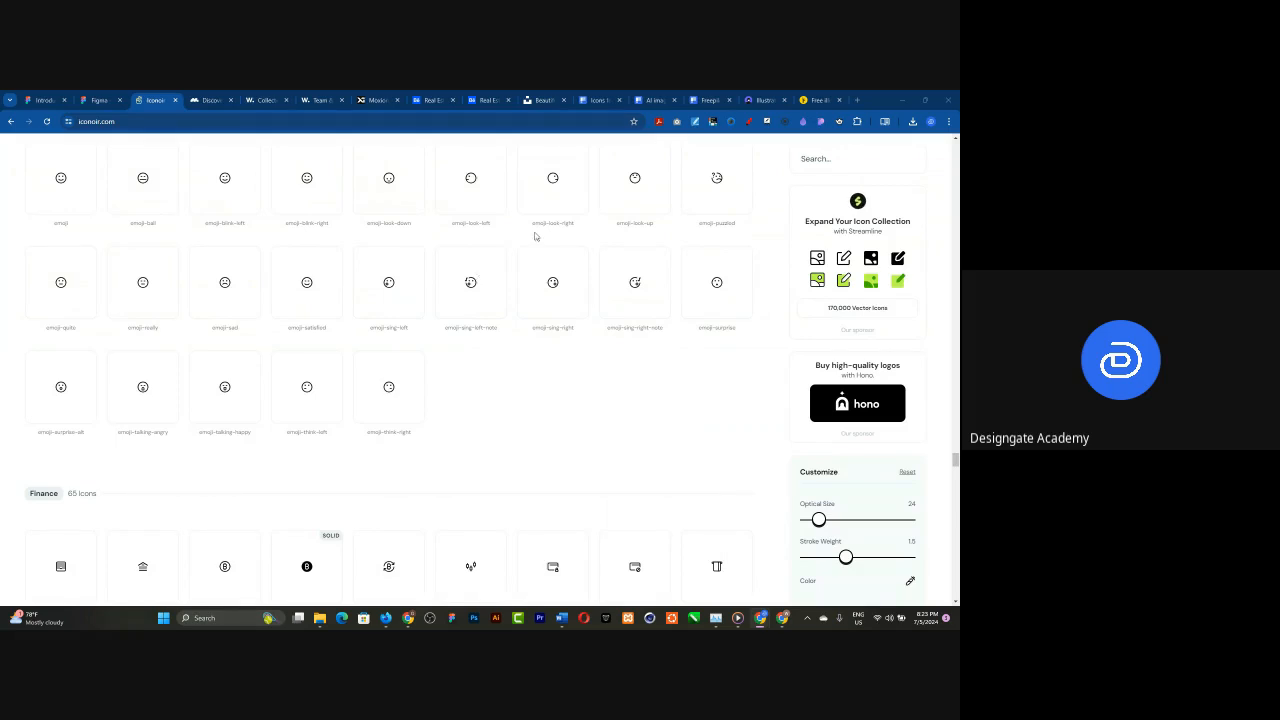
mouse_move(389, 194)
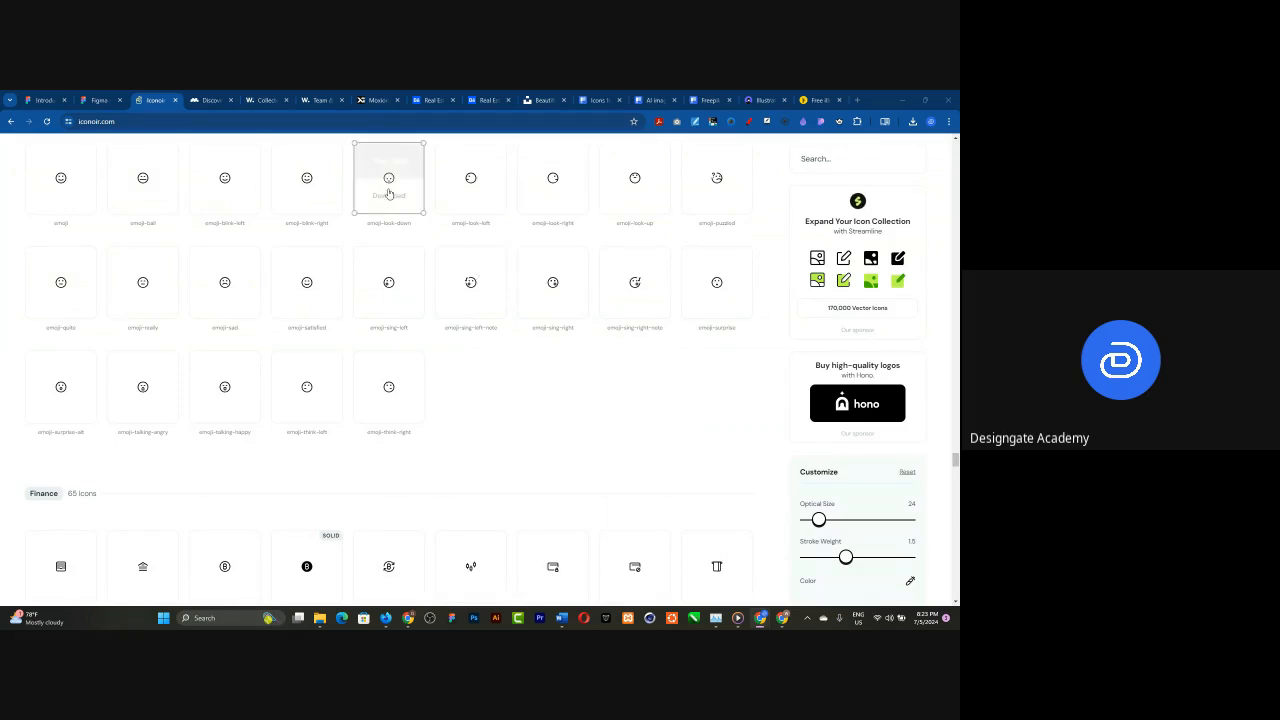
- Open Flaticon's Right Arrows icon page in a new browser tab and select its site address
click(856, 100)
text(f)
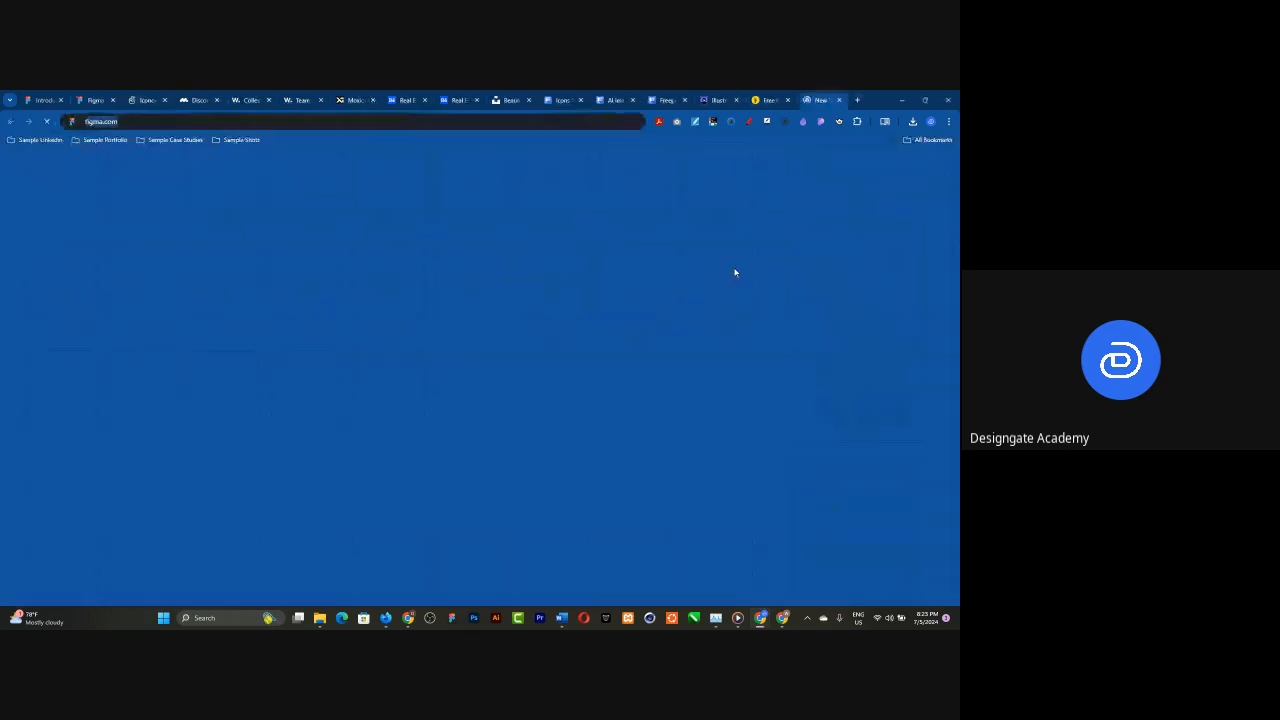
text(laticon)
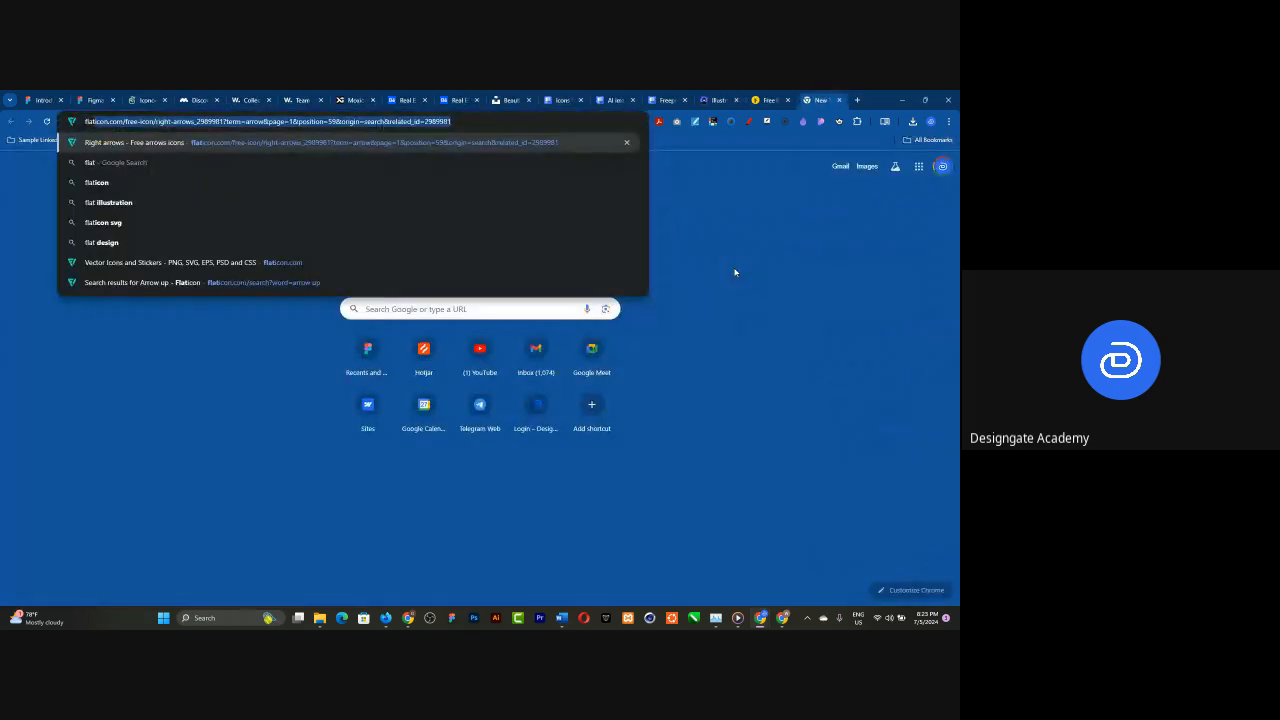
key(Return)
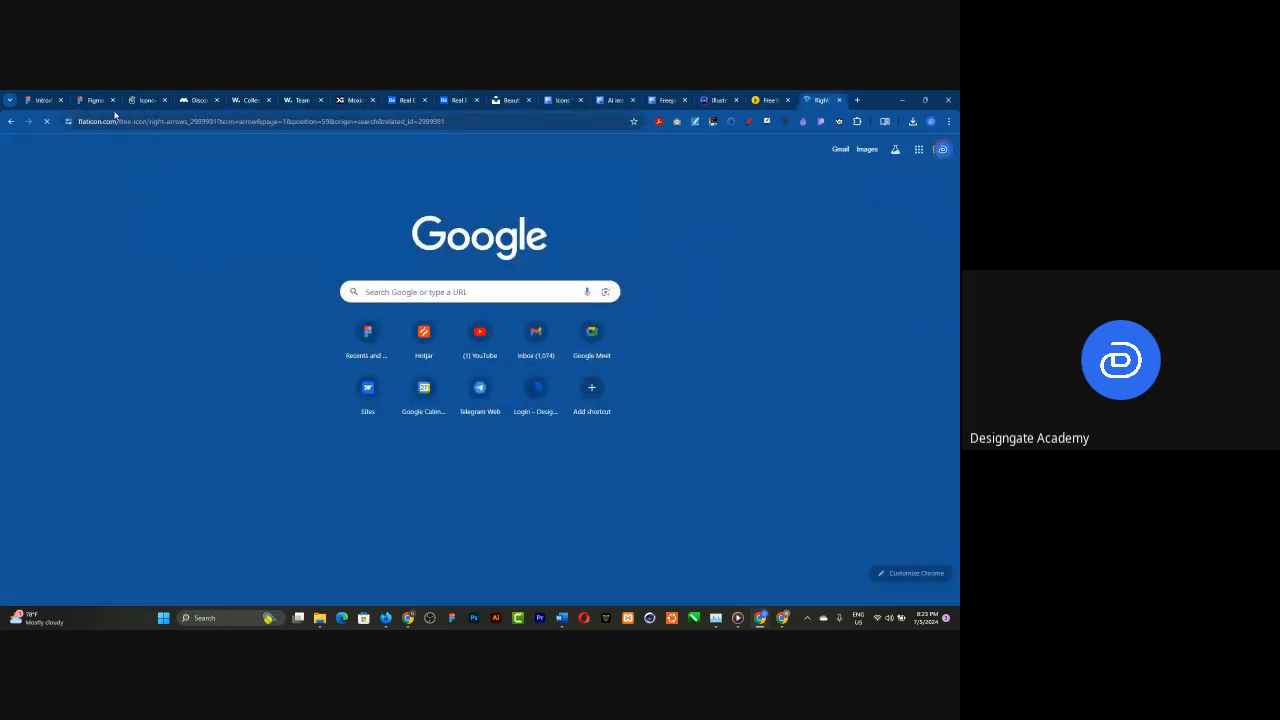
double_click(110, 121)
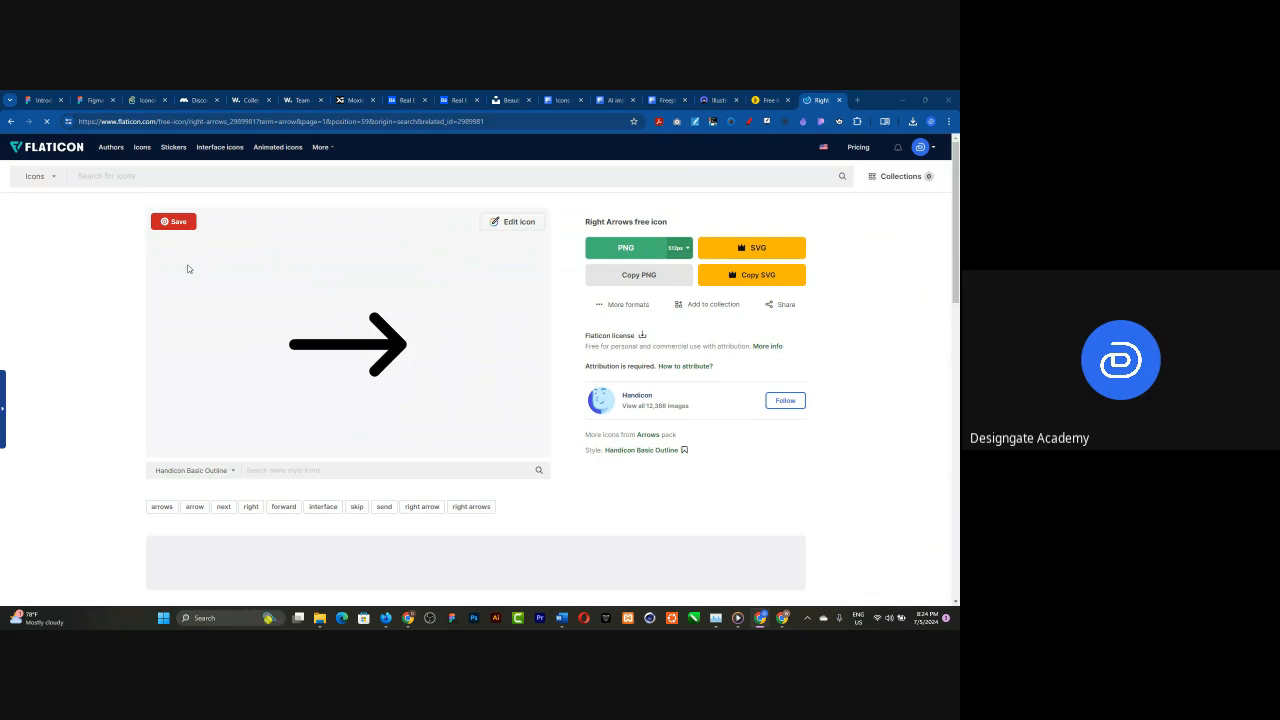
- Return to the Figma - Webflow V1 file and search all plugins for "illustrations"
click(80, 99)
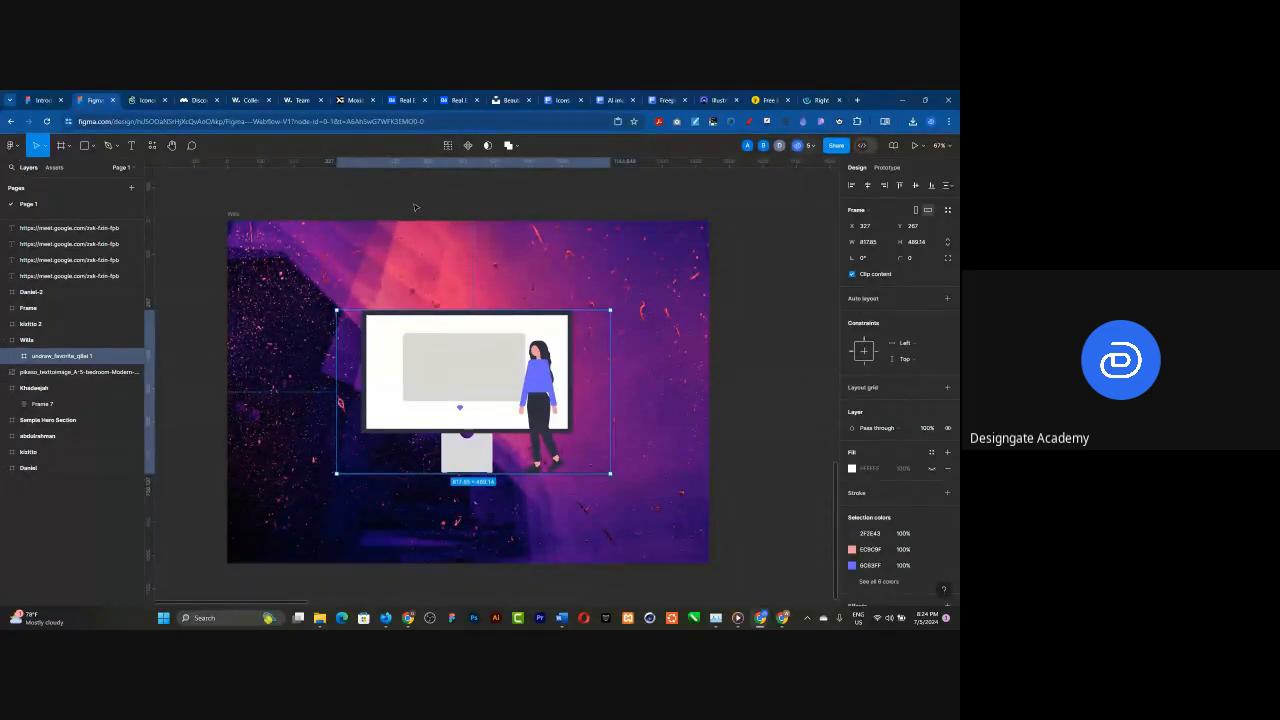
click(186, 180)
click(15, 150)
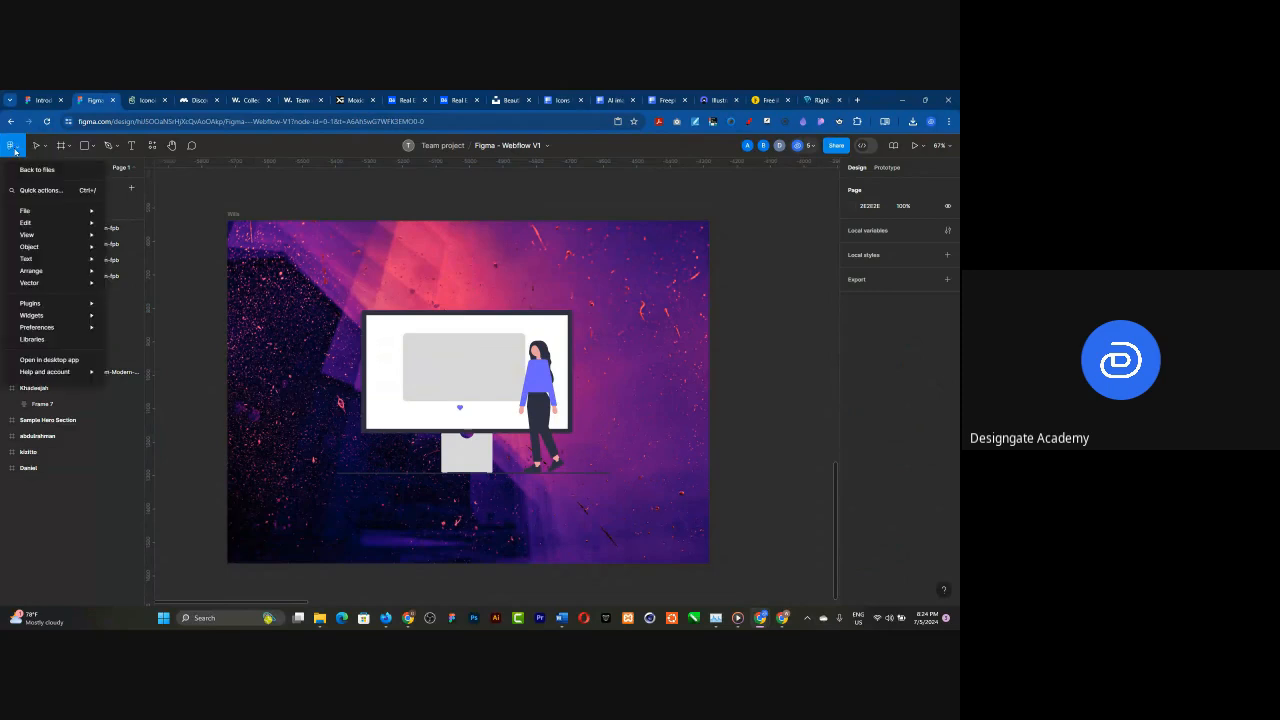
mouse_move(36, 305)
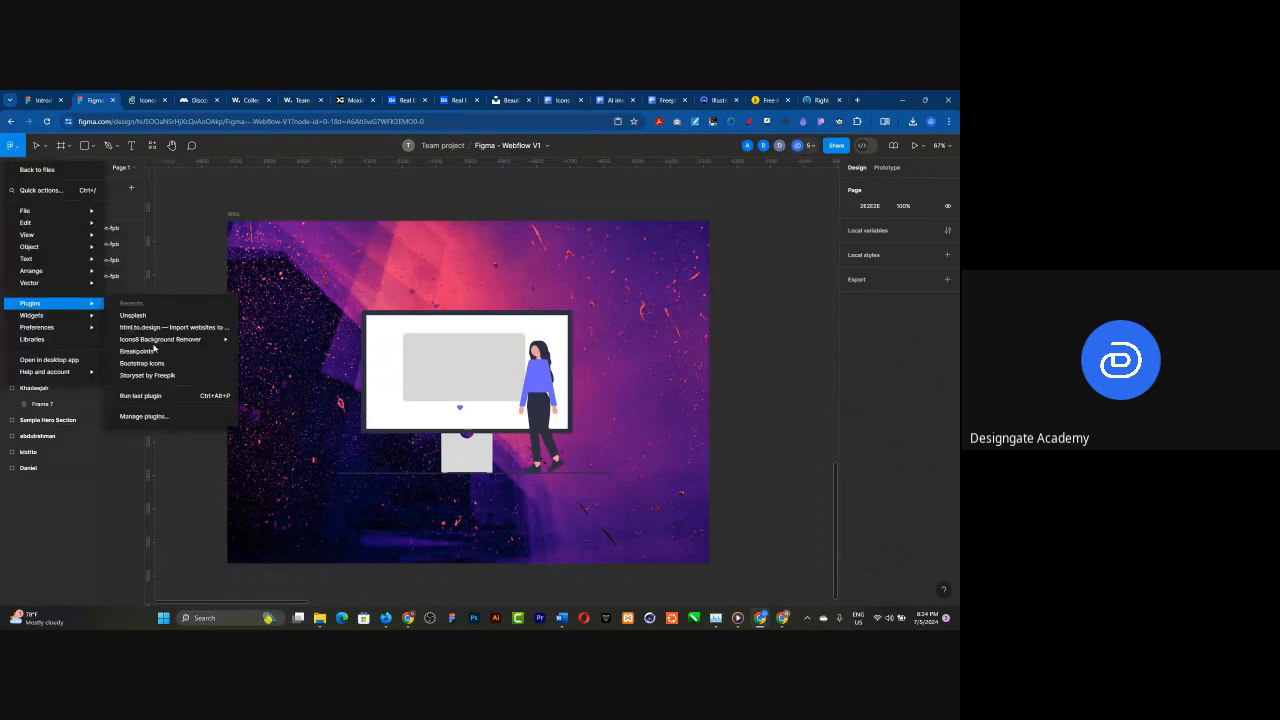
click(167, 416)
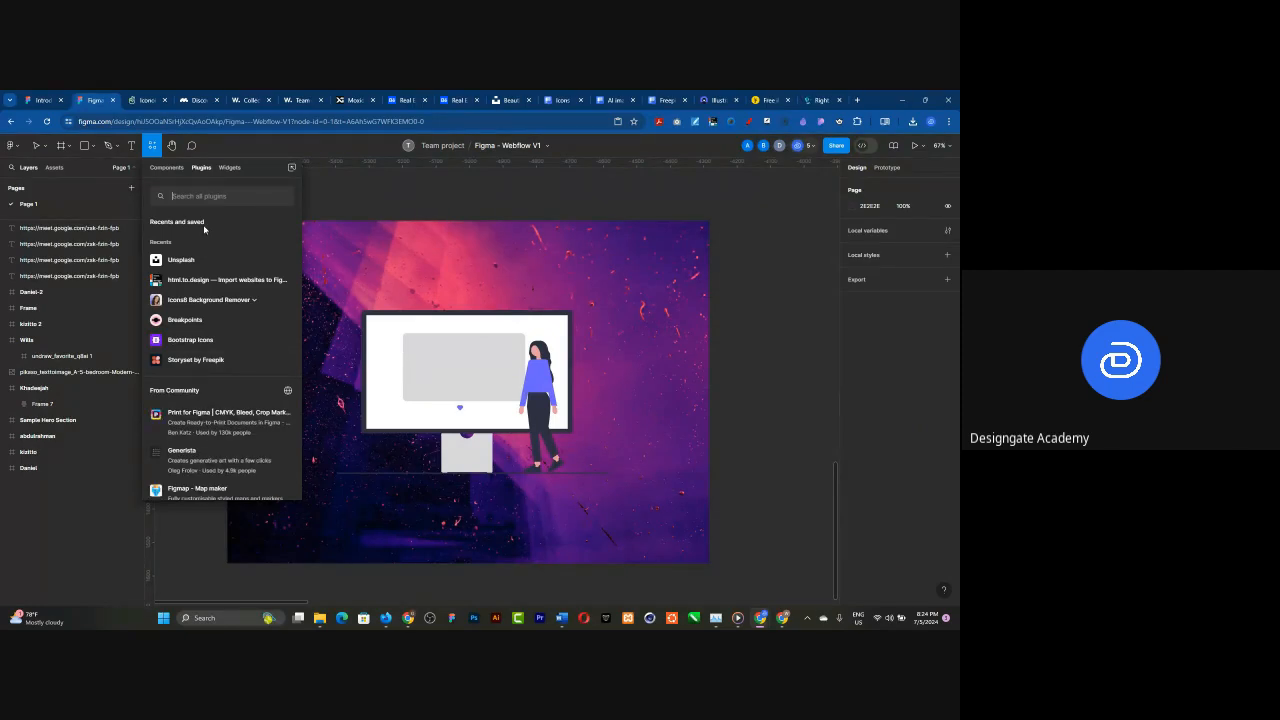
text(illustrations)
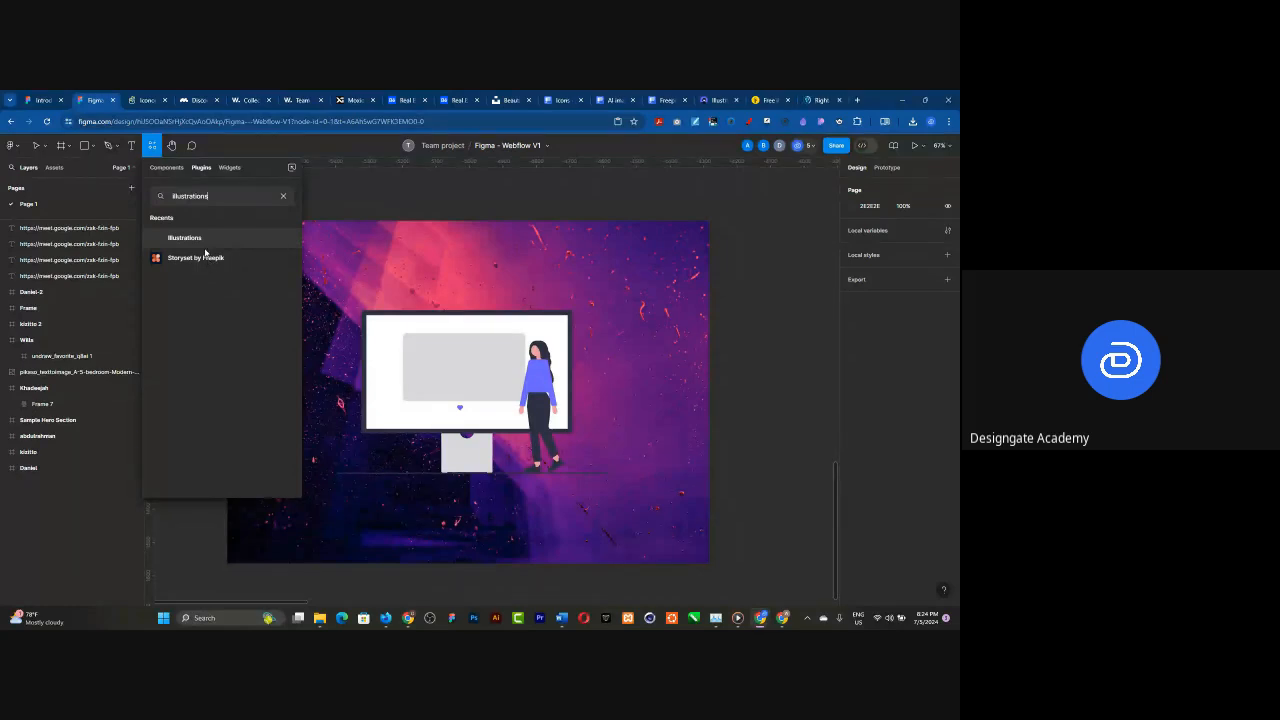
- Run the Storyset by Freepik plugin, move its window over the canvas, view its illustrations, and close it
click(206, 256)
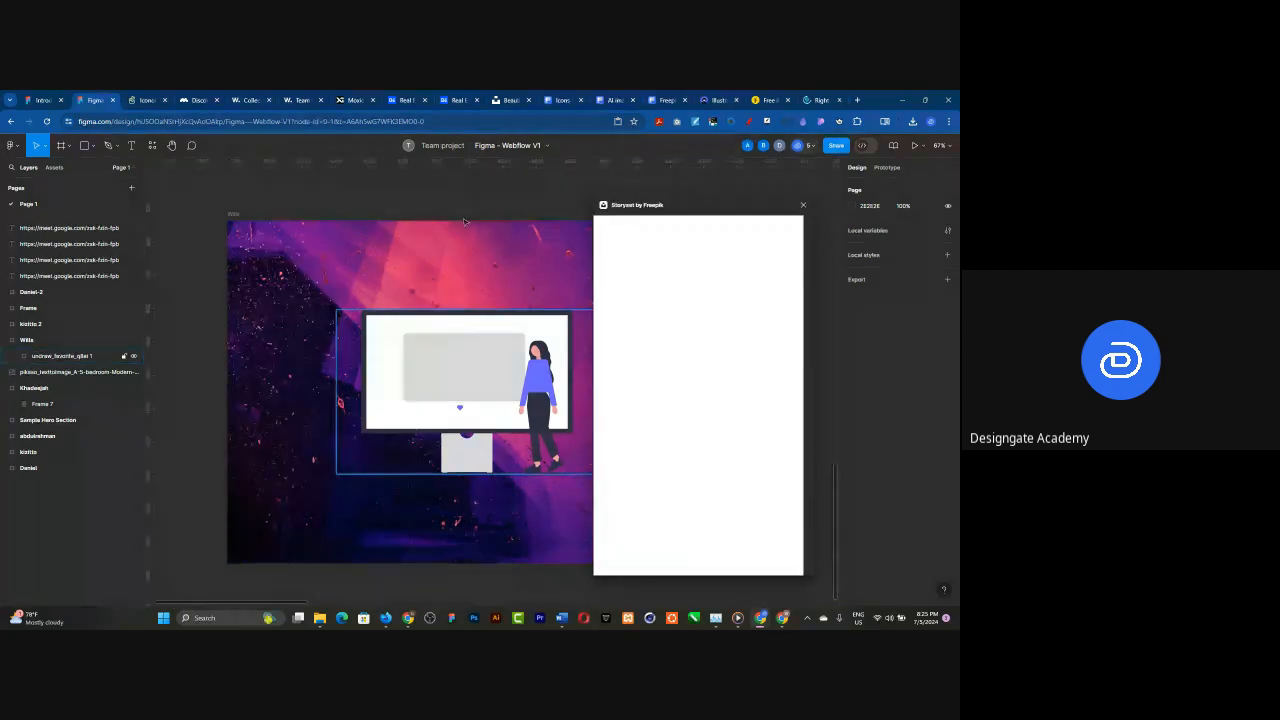
drag(705, 207, 463, 221)
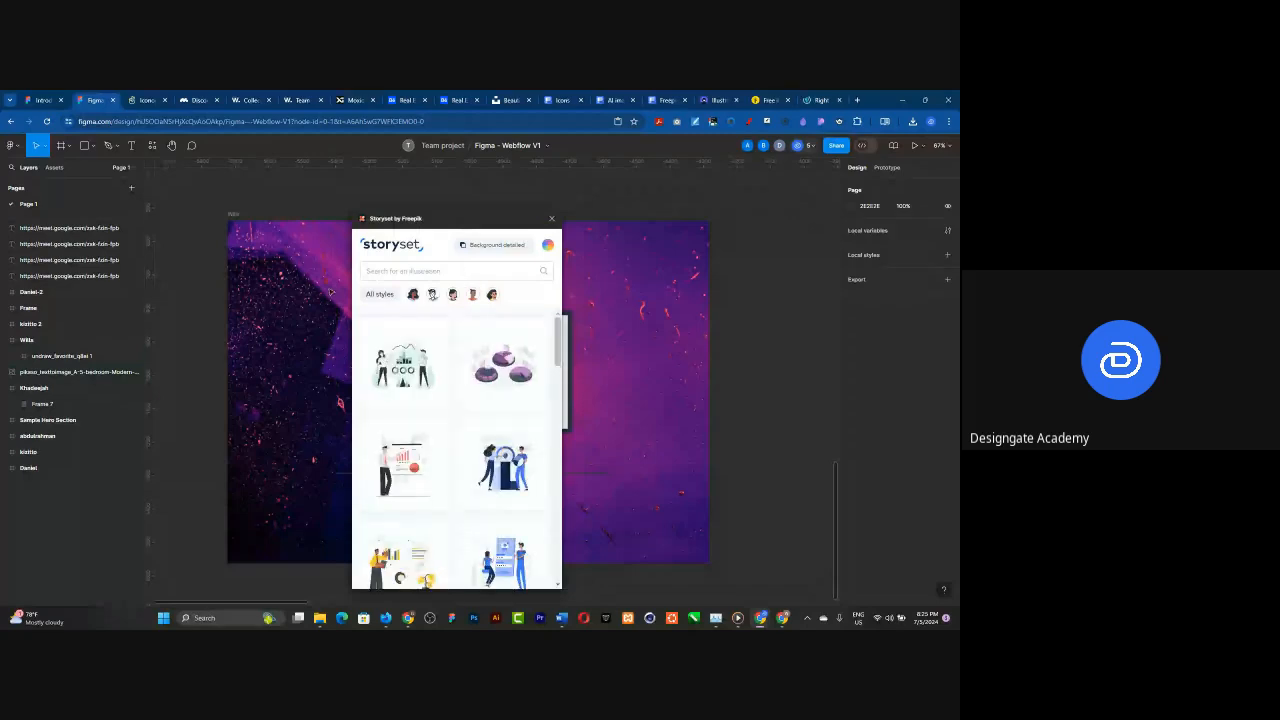
click(554, 219)
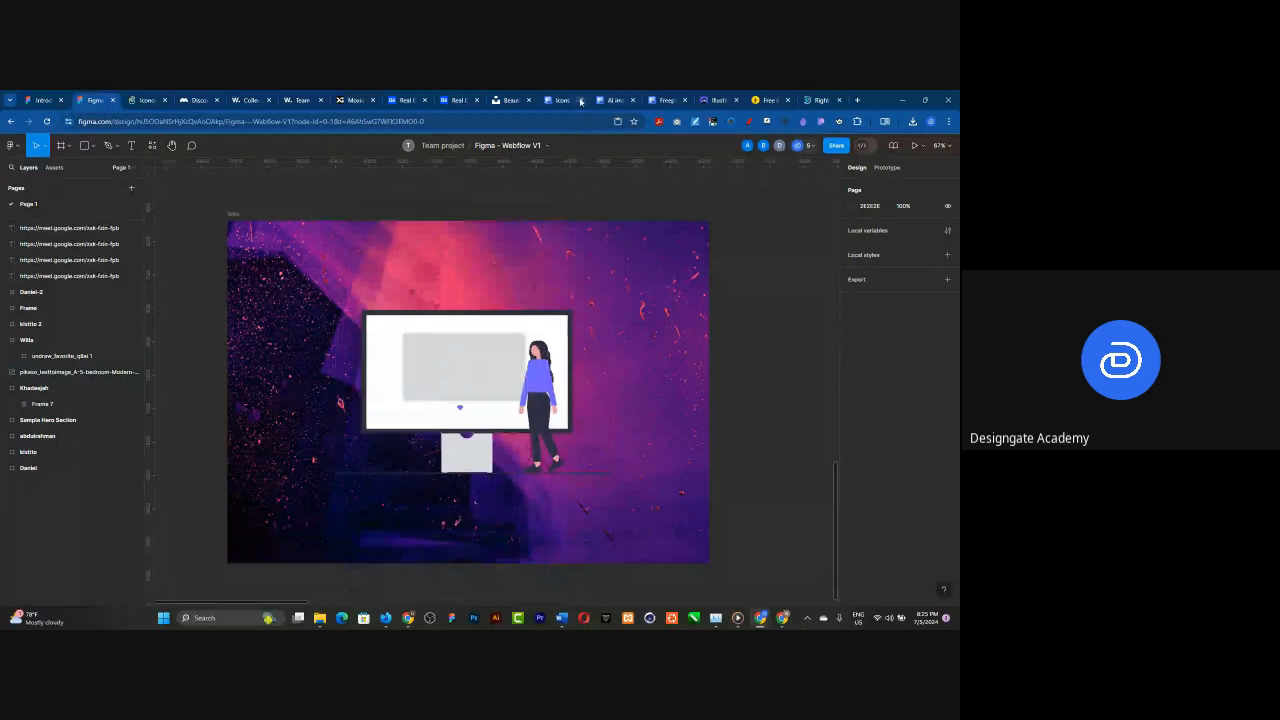
- Close the Freepik, unDraw, freeillustrations.xyz and Flaticon browser tabs
click(582, 100)
click(582, 100)
click(584, 101)
click(584, 101)
click(584, 101)
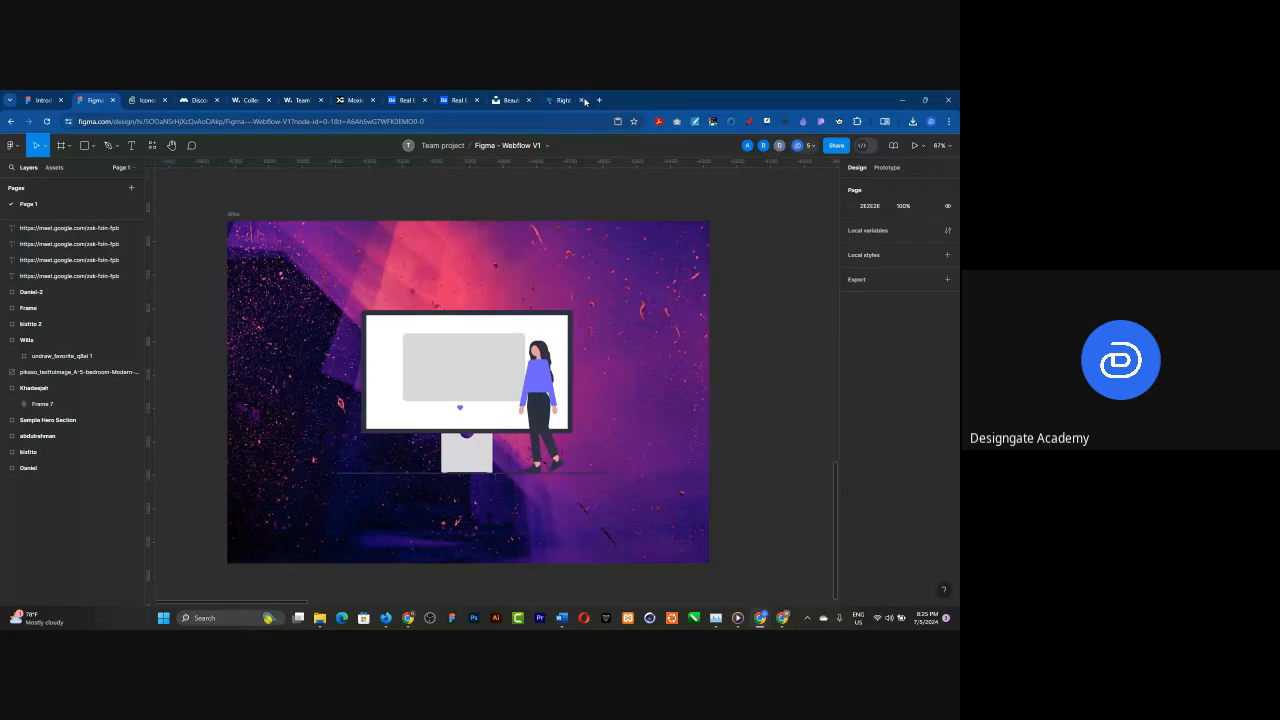
click(584, 101)
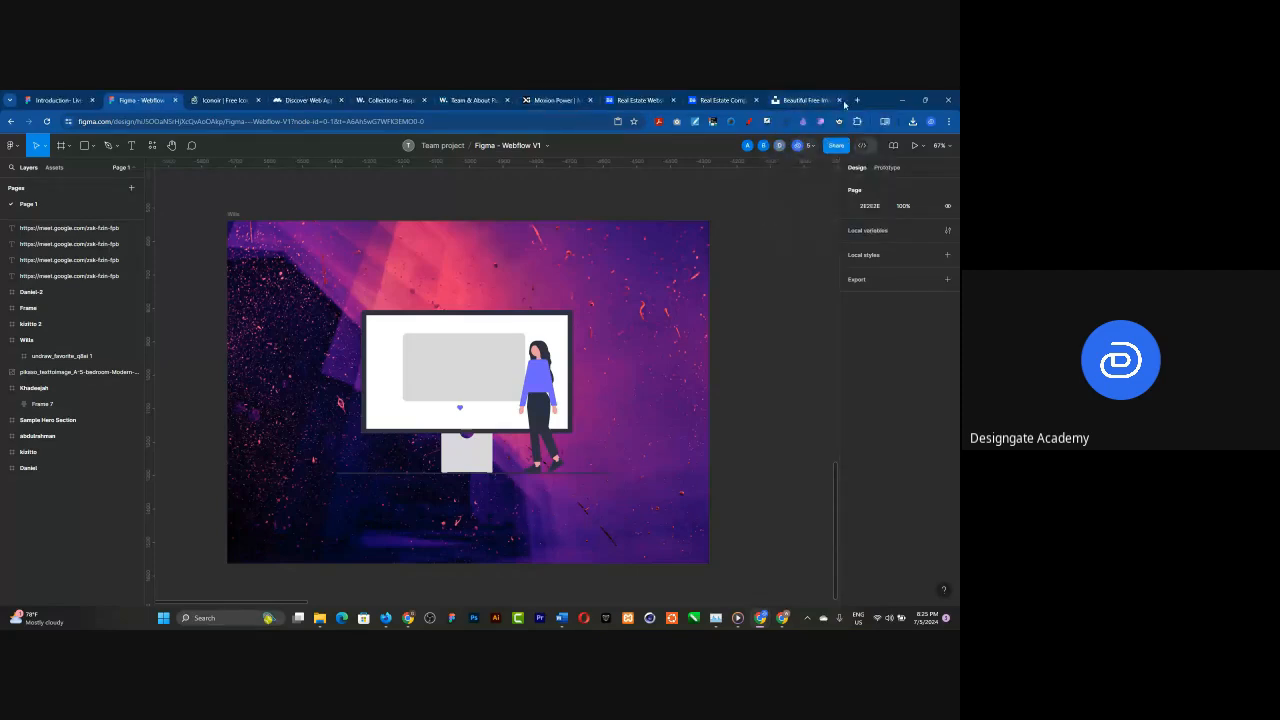
- Close the Unsplash, real estate, Moxion Power, Awwwards, Mobbin and Iconoir tabs, leaving the two Figma tabs open
click(839, 100)
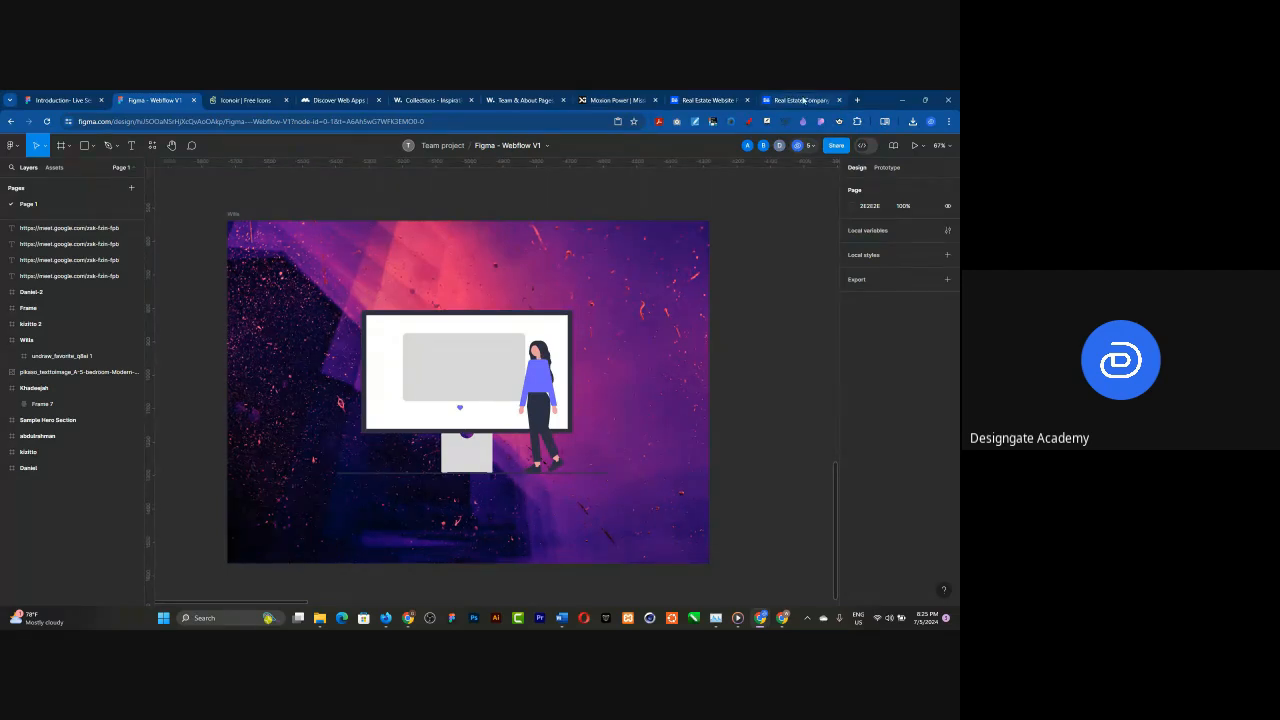
click(839, 100)
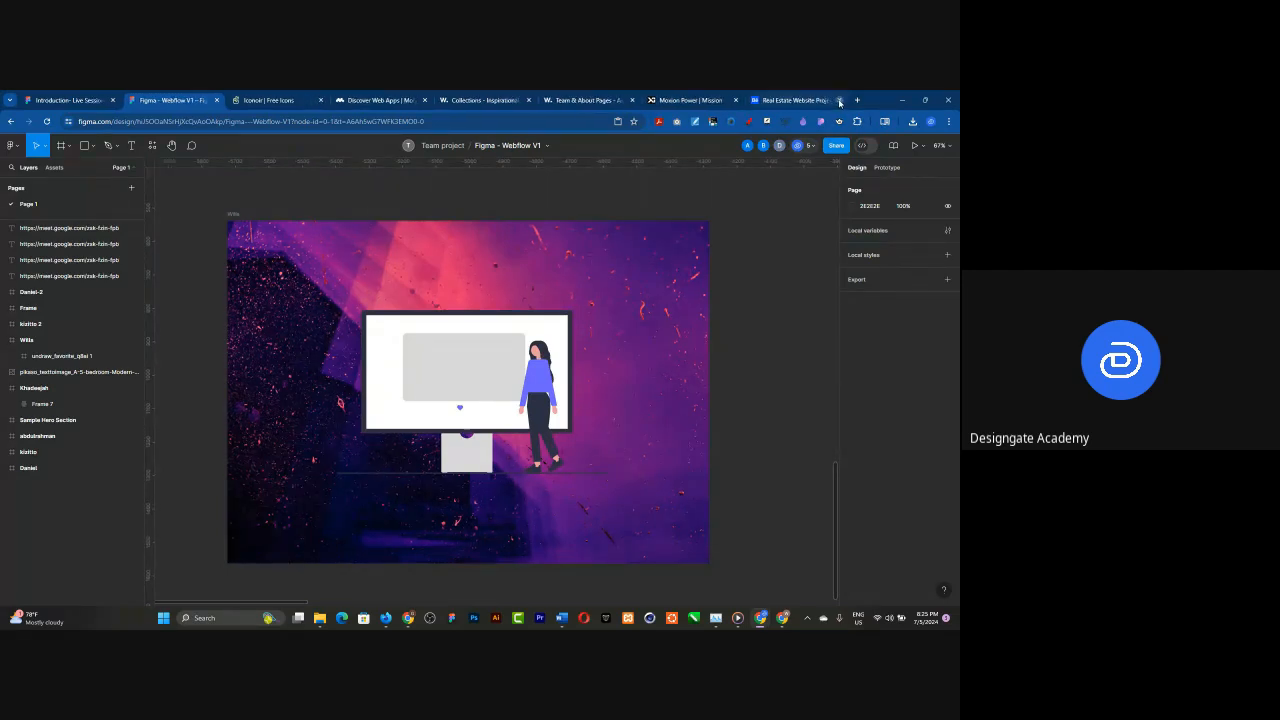
click(840, 100)
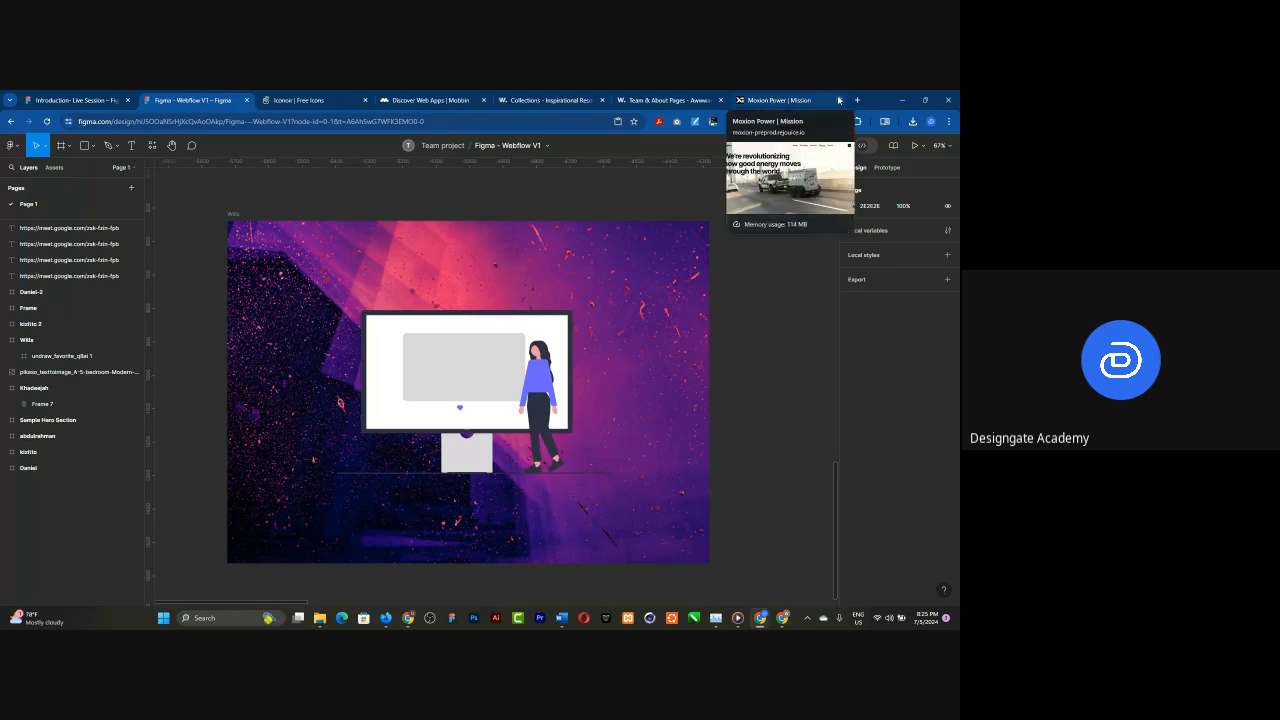
click(839, 100)
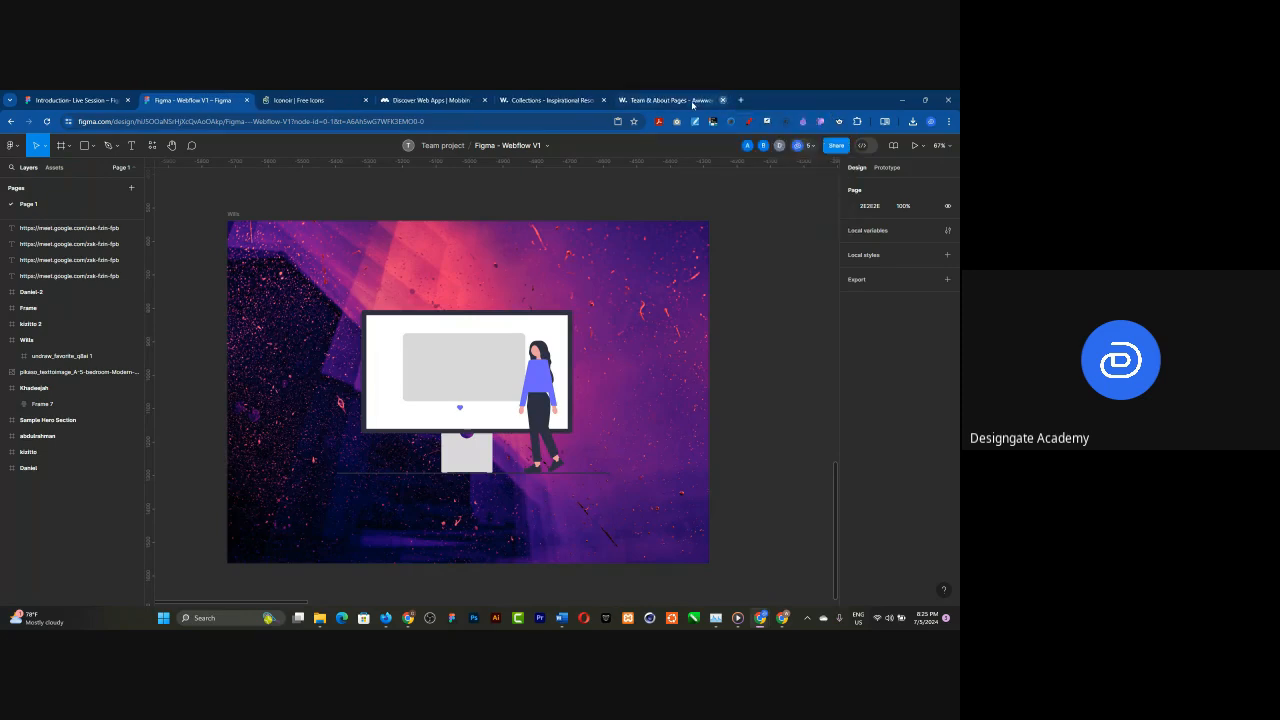
click(722, 100)
click(603, 100)
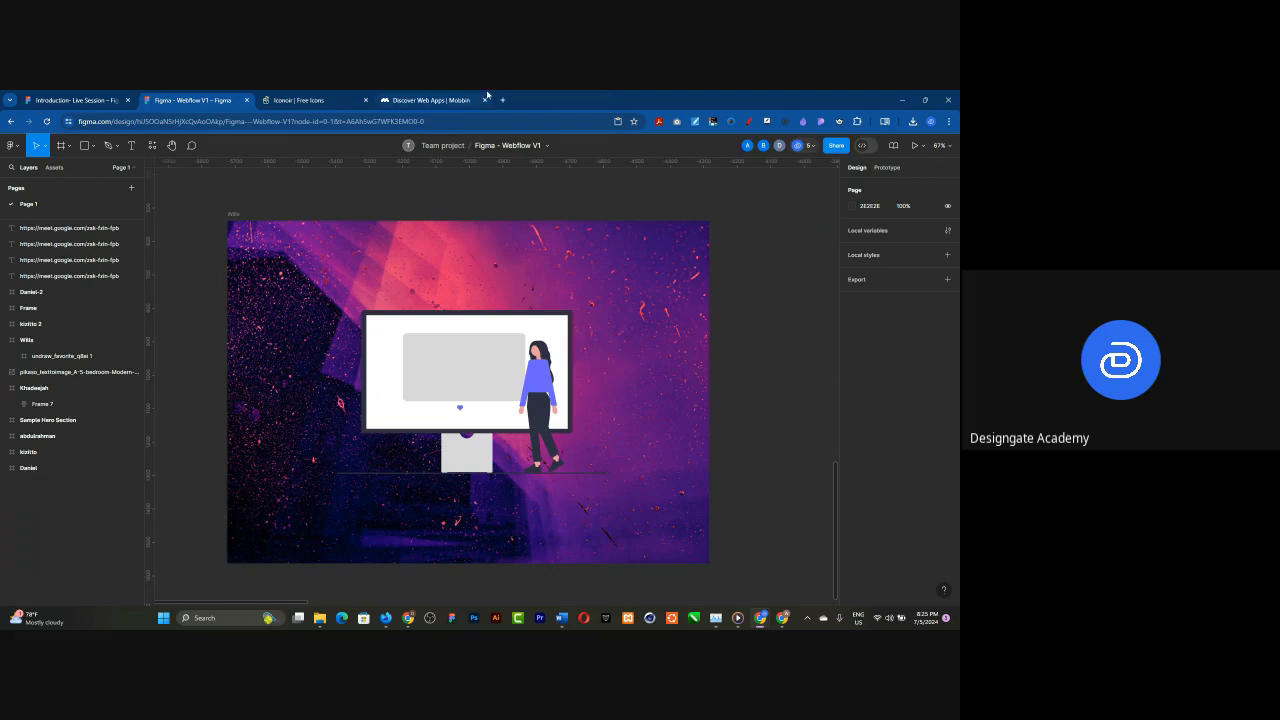
click(487, 100)
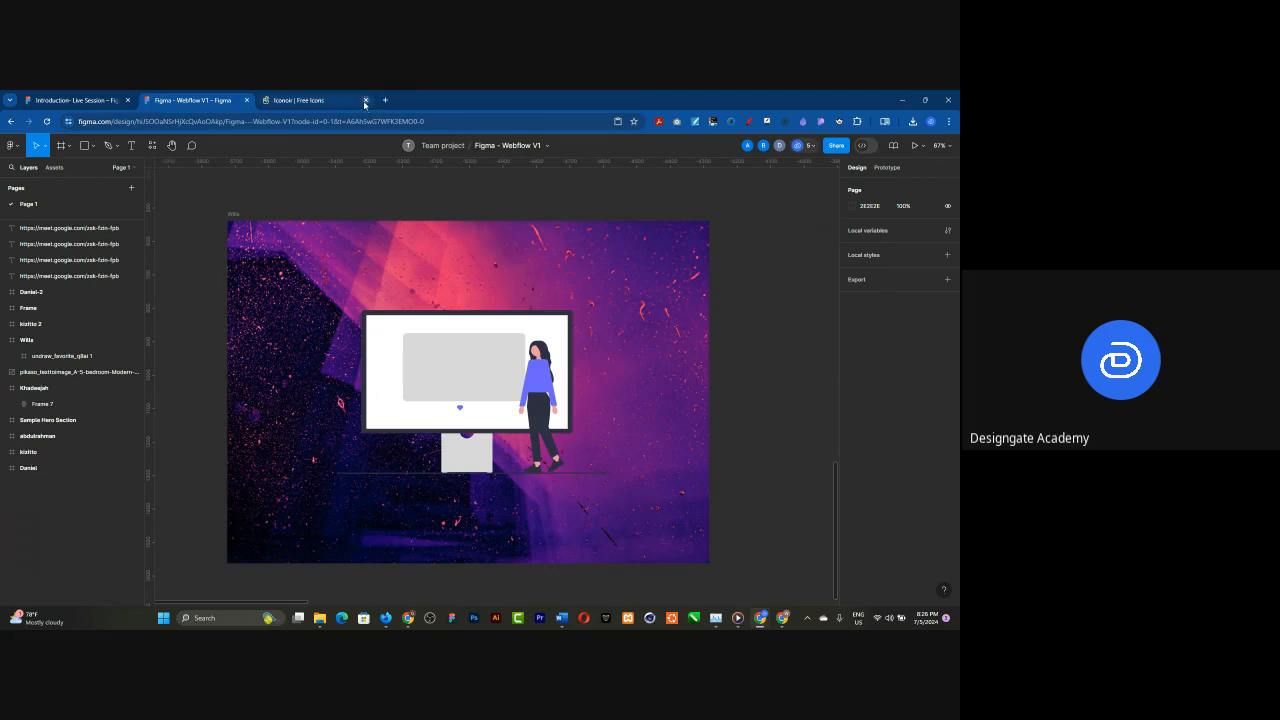
click(365, 100)
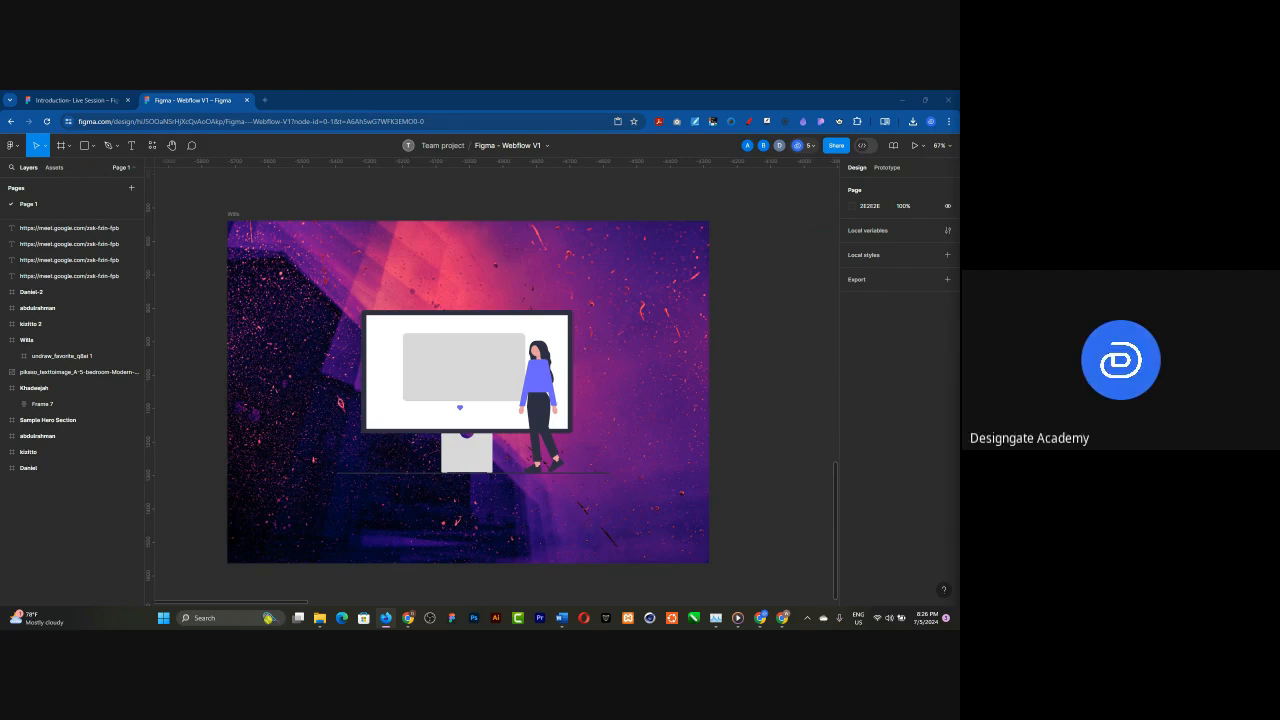
scroll(380, 362, down, 10)
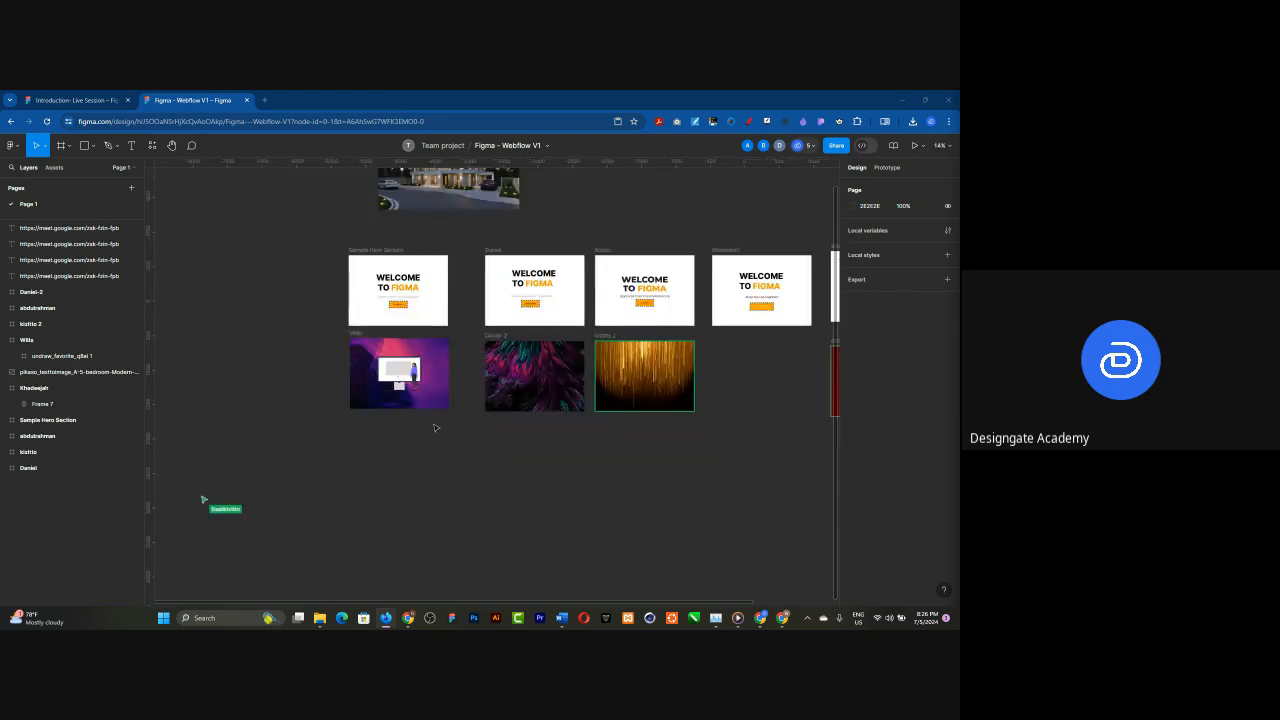
scroll(436, 432, down, 1)
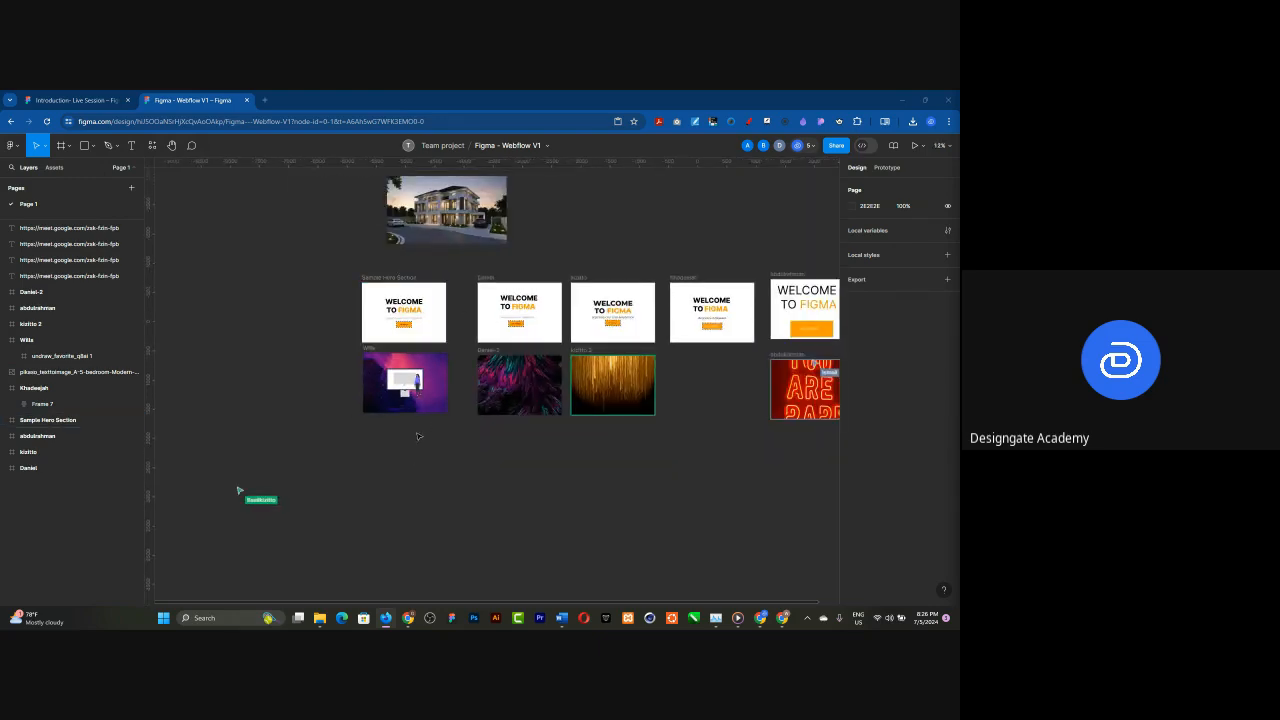
- Align the purple image frame's edges with the Sample Hero Section frame above it and clear the selection
scroll(383, 377, up, 1)
click(383, 377)
scroll(383, 377, up, 5)
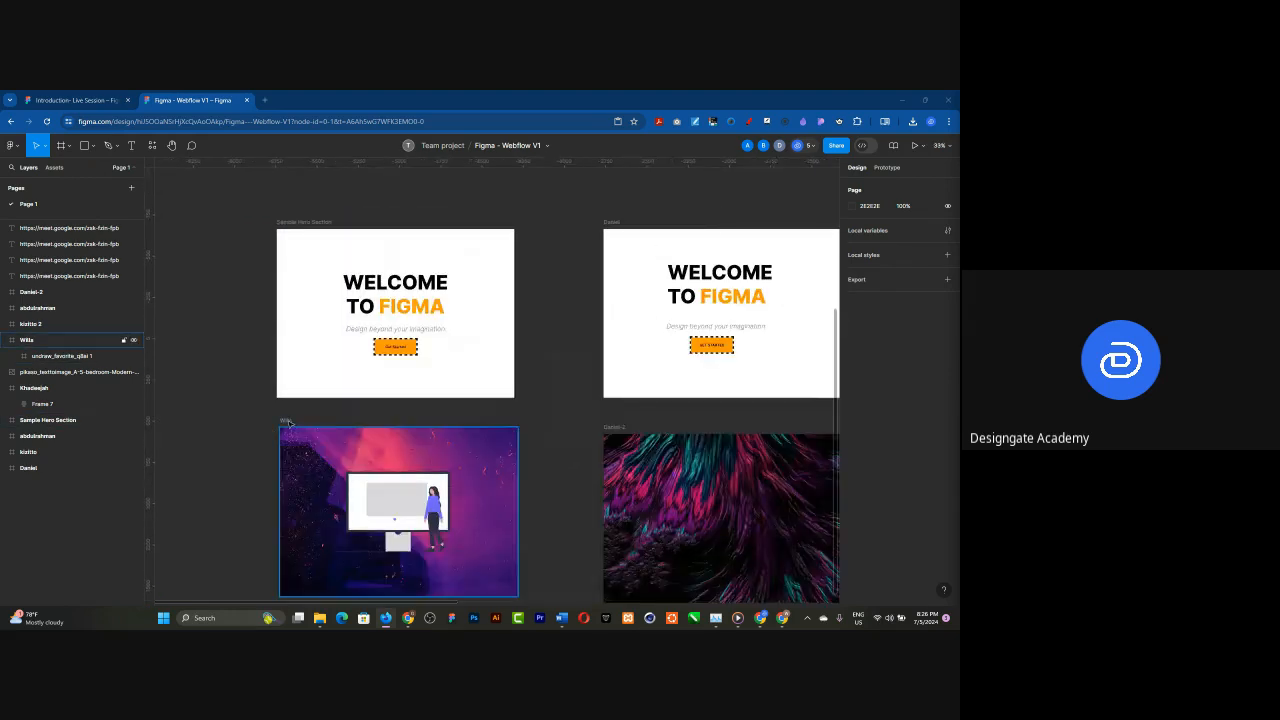
click(284, 421)
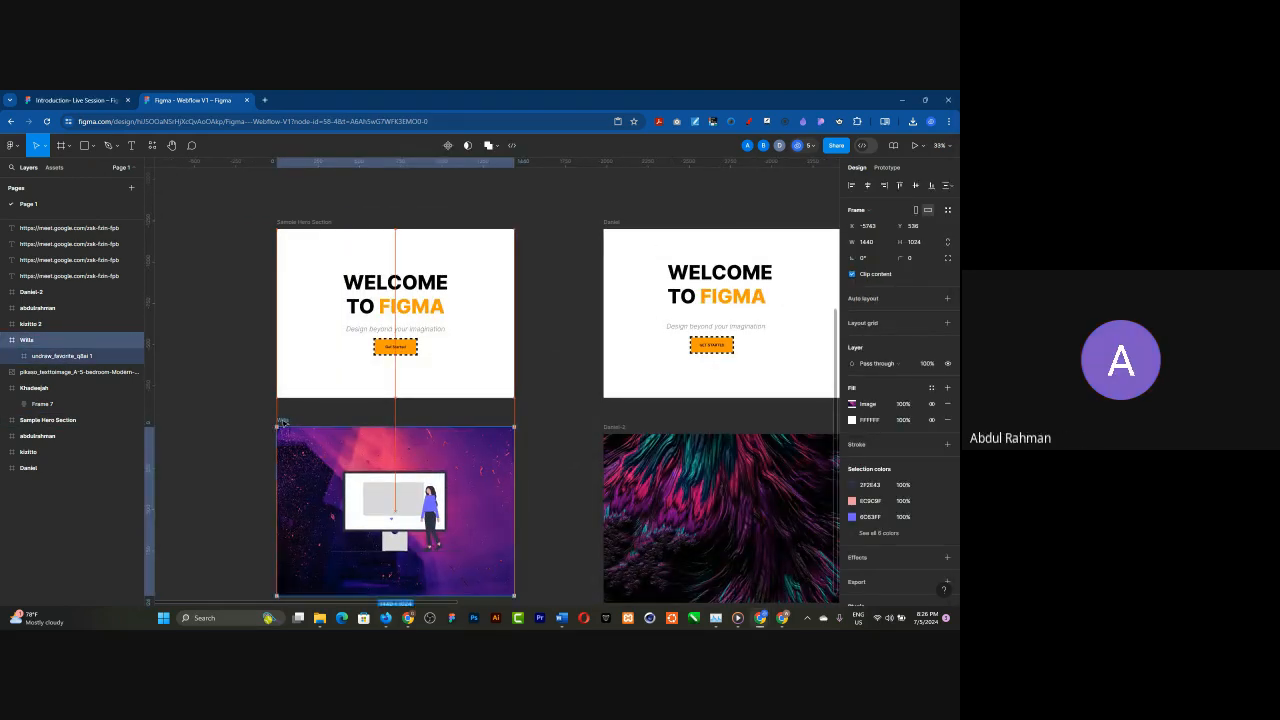
scroll(369, 384, down, 2)
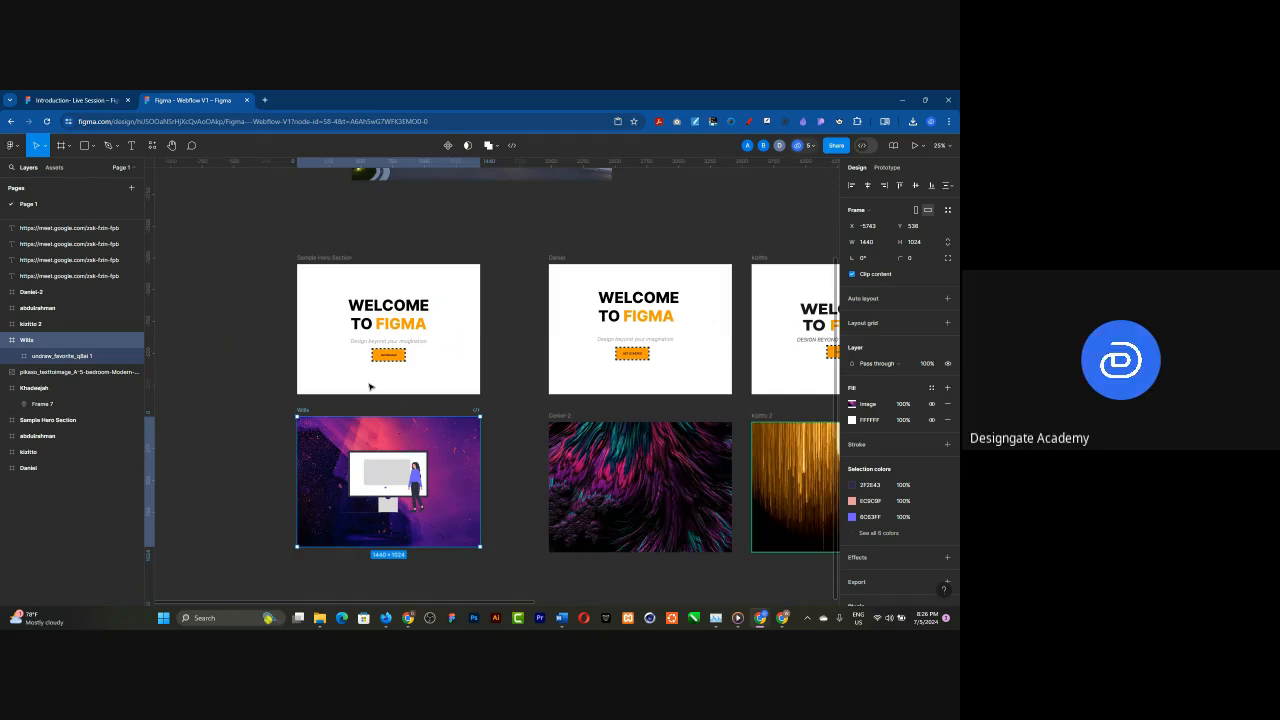
click(273, 333)
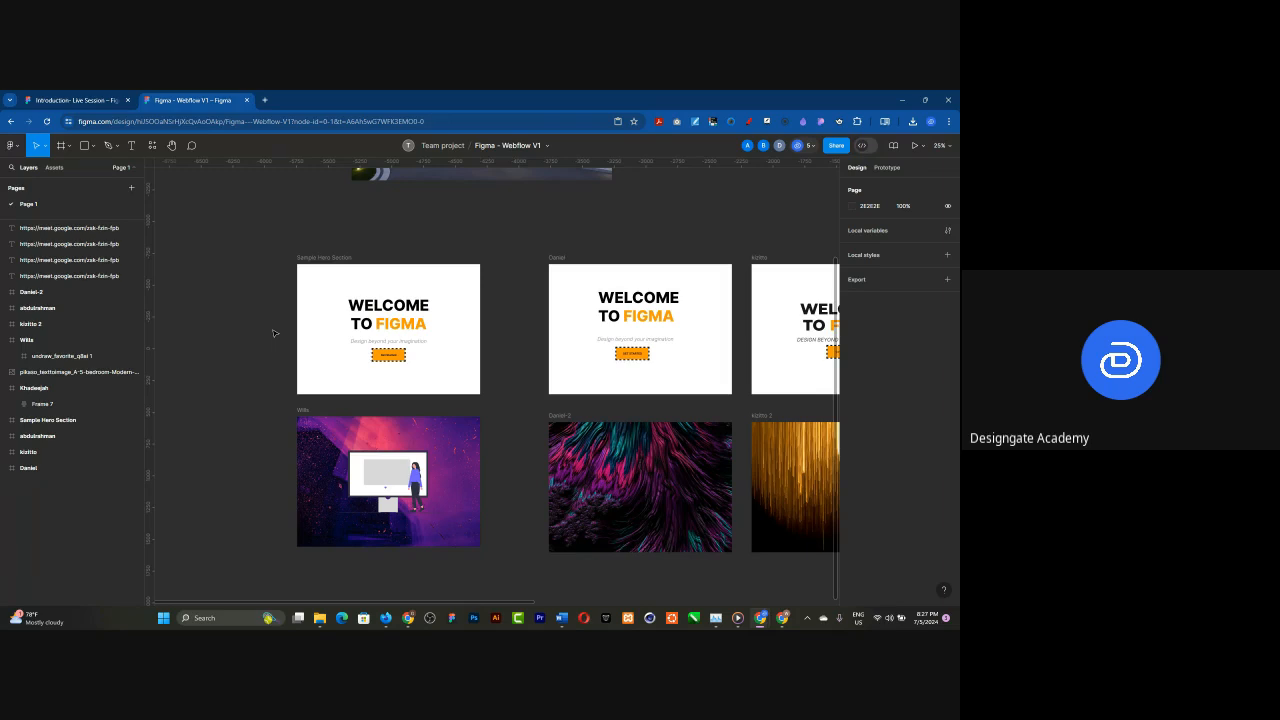
- Lower the tint of the purple frame's image fill, try temperature and saturation changes, reset those two to neutral, and close the fill settings
click(305, 410)
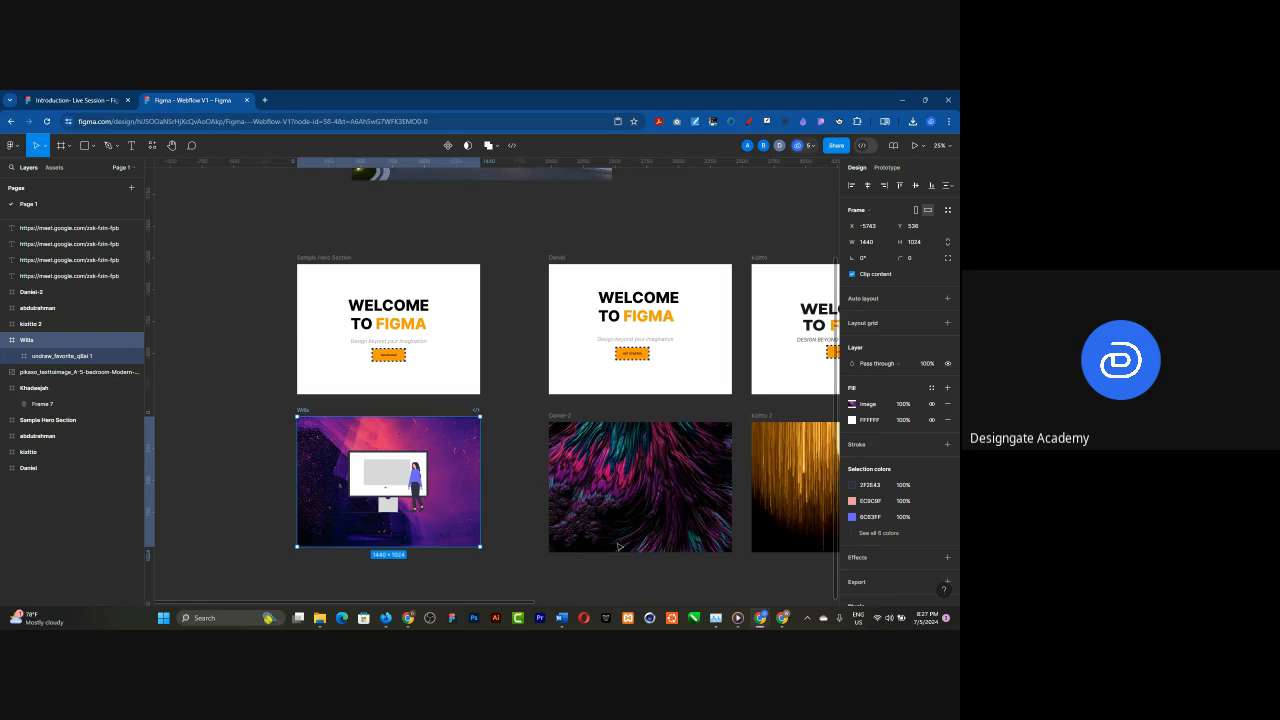
click(851, 405)
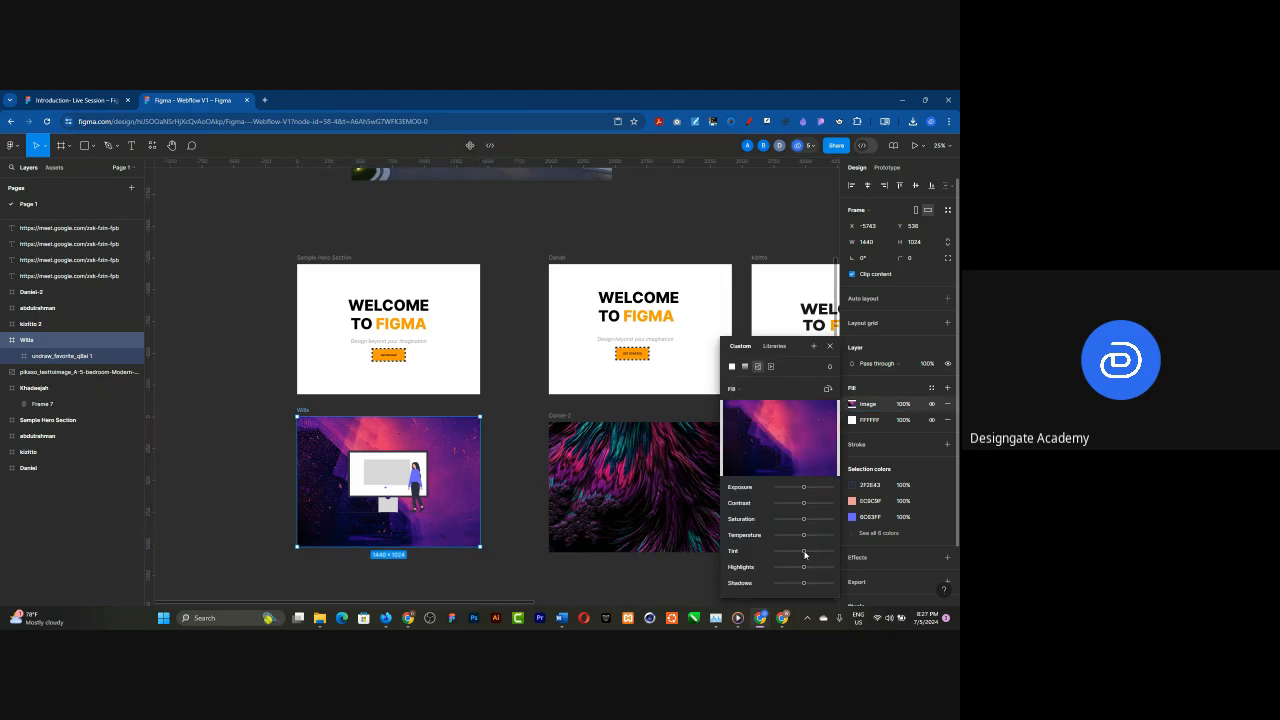
mouse_move(804, 551)
mouse_down()
mouse_move(827, 551)
mouse_move(750, 560)
mouse_move(830, 552)
mouse_move(799, 562)
mouse_move(827, 537)
mouse_move(772, 537)
mouse_move(817, 536)
mouse_move(800, 536)
mouse_up()
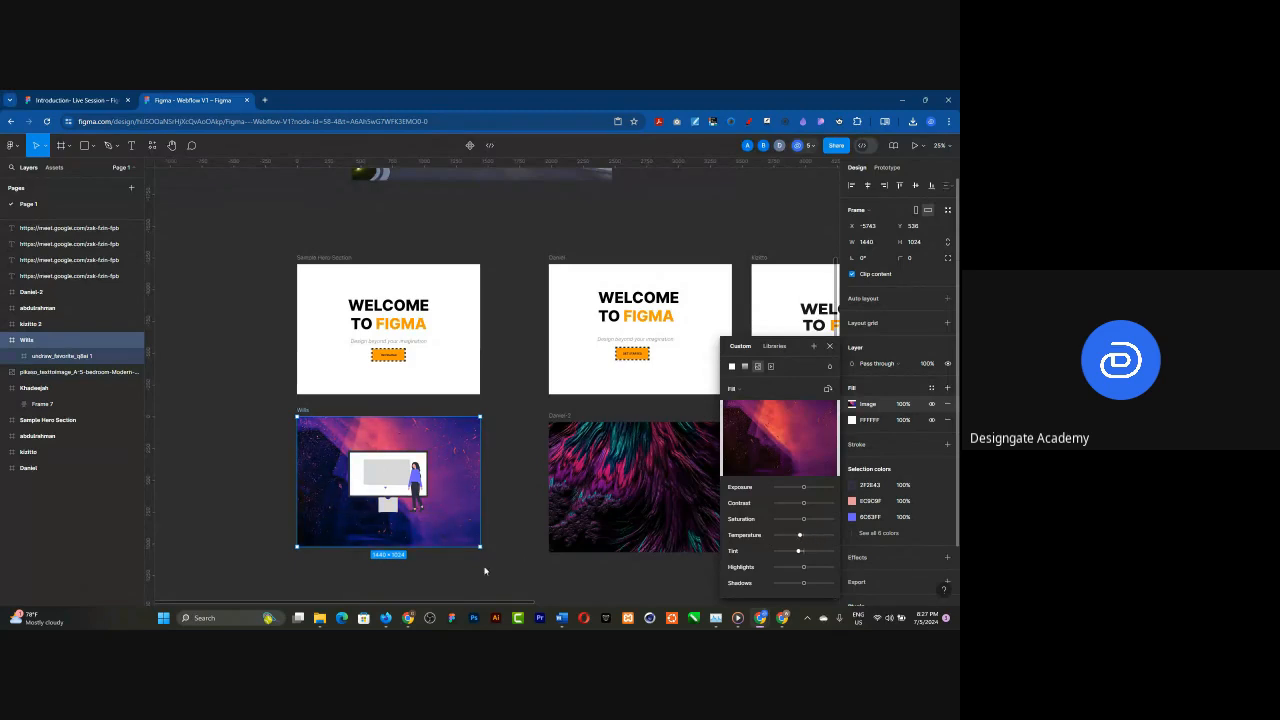
scroll(365, 575, up, 5)
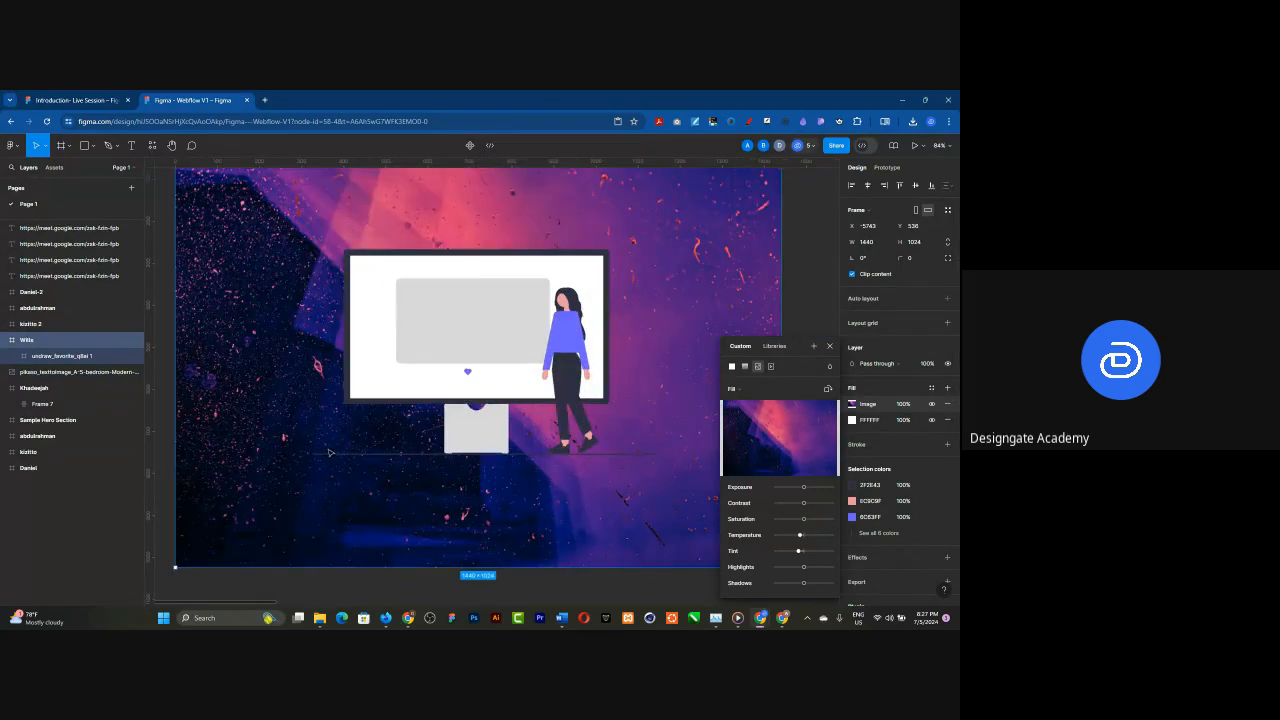
scroll(310, 390, up, 2)
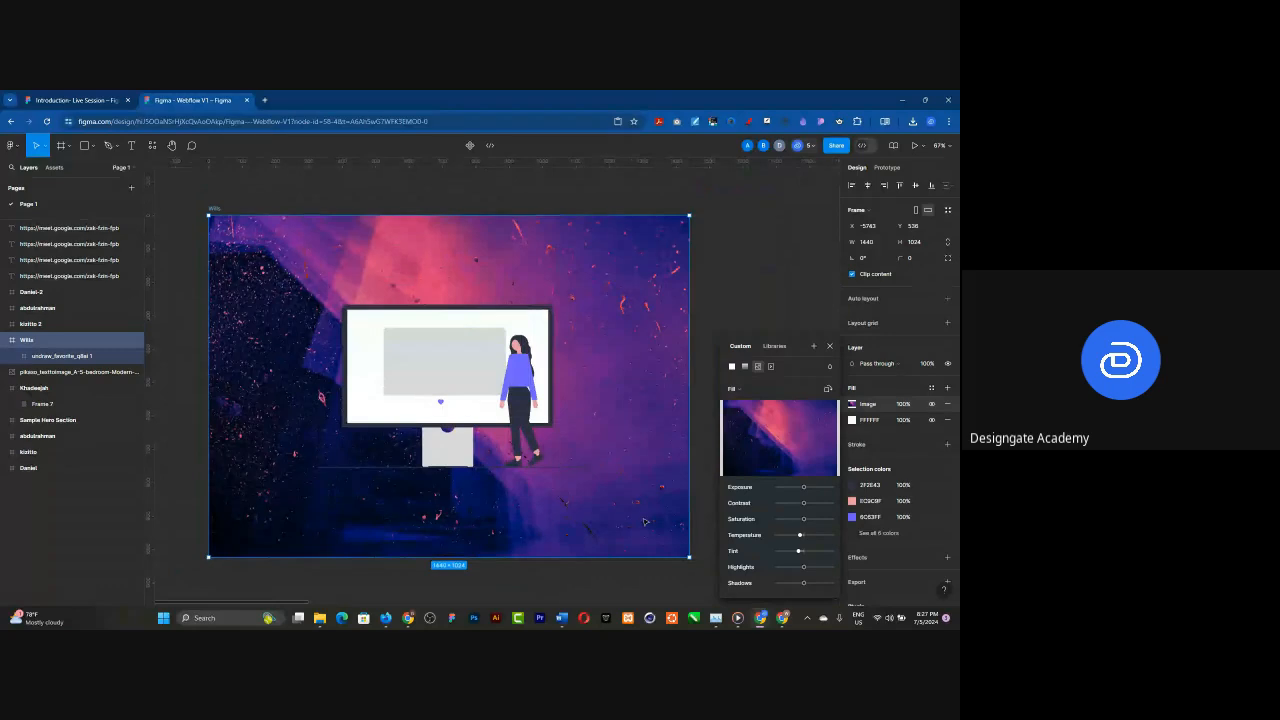
mouse_move(800, 535)
mouse_down()
mouse_move(822, 535)
mouse_move(824, 553)
mouse_move(790, 554)
mouse_up()
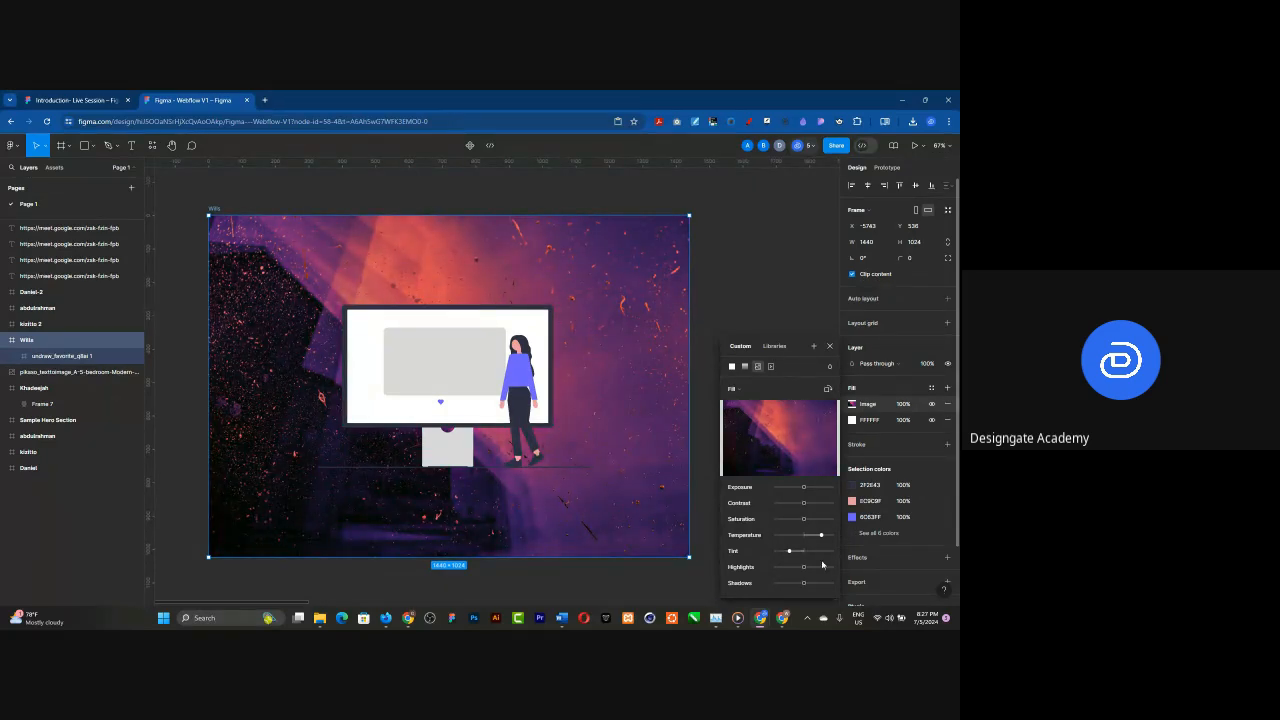
click(832, 524)
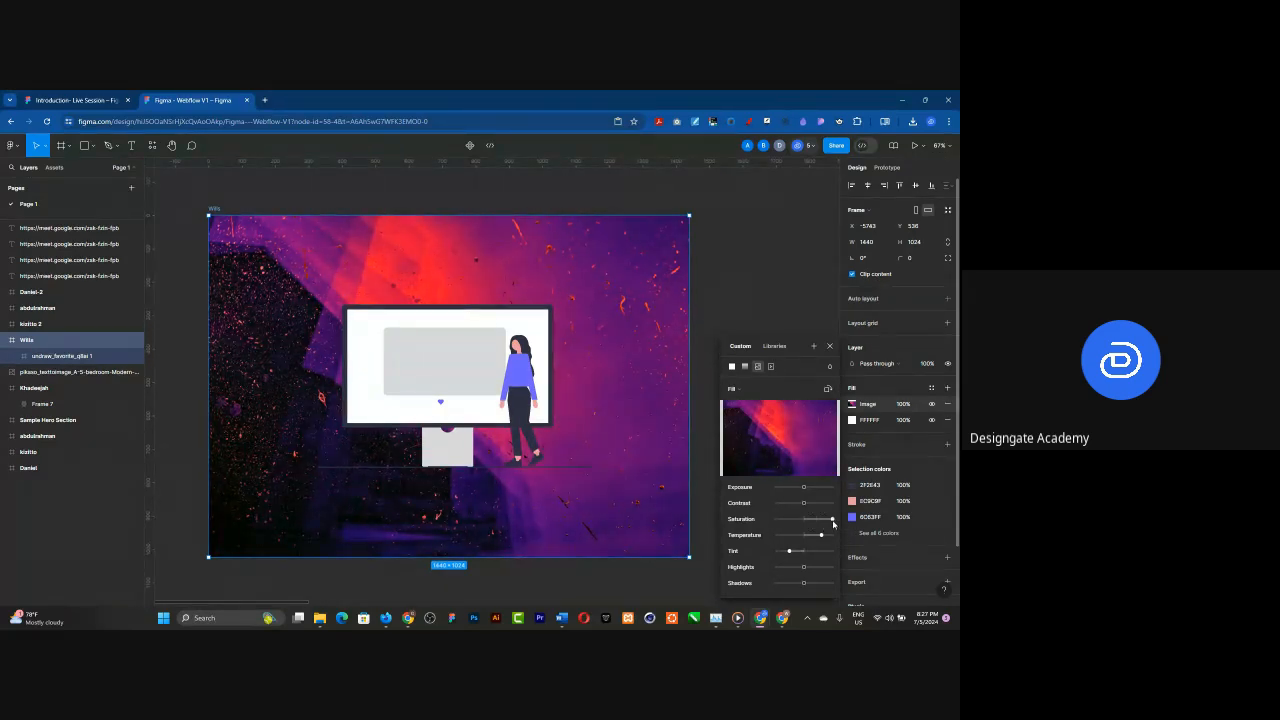
drag(834, 524, 803, 546)
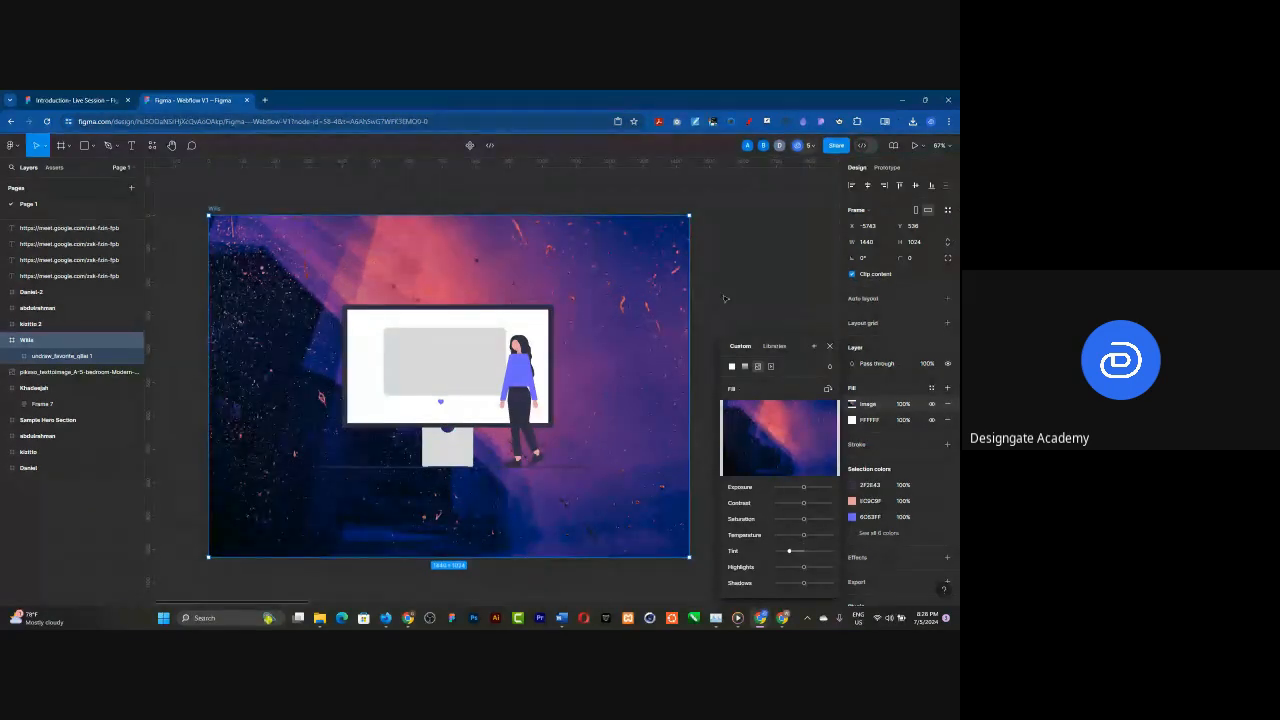
click(830, 347)
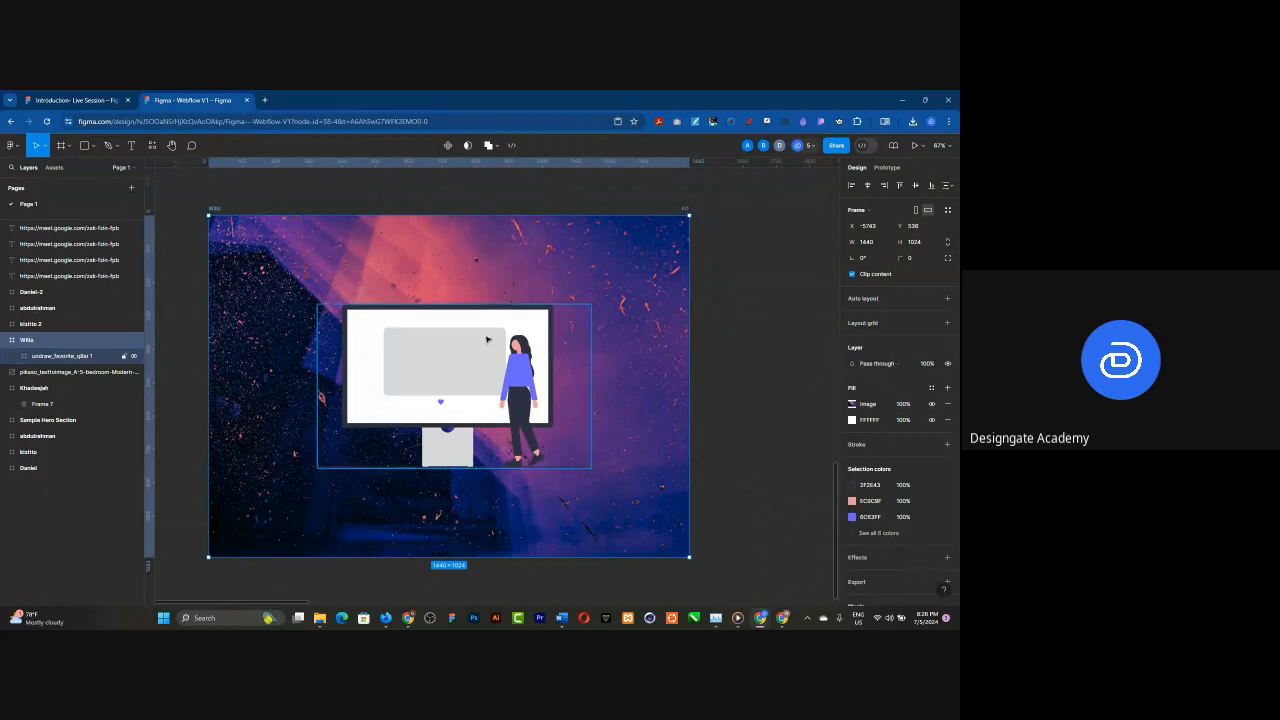
- Move the unDraw illustration out of the purple frame and cover the whole frame with a 1440 × 1024 rectangle
click(420, 362)
drag(420, 362, 812, 301)
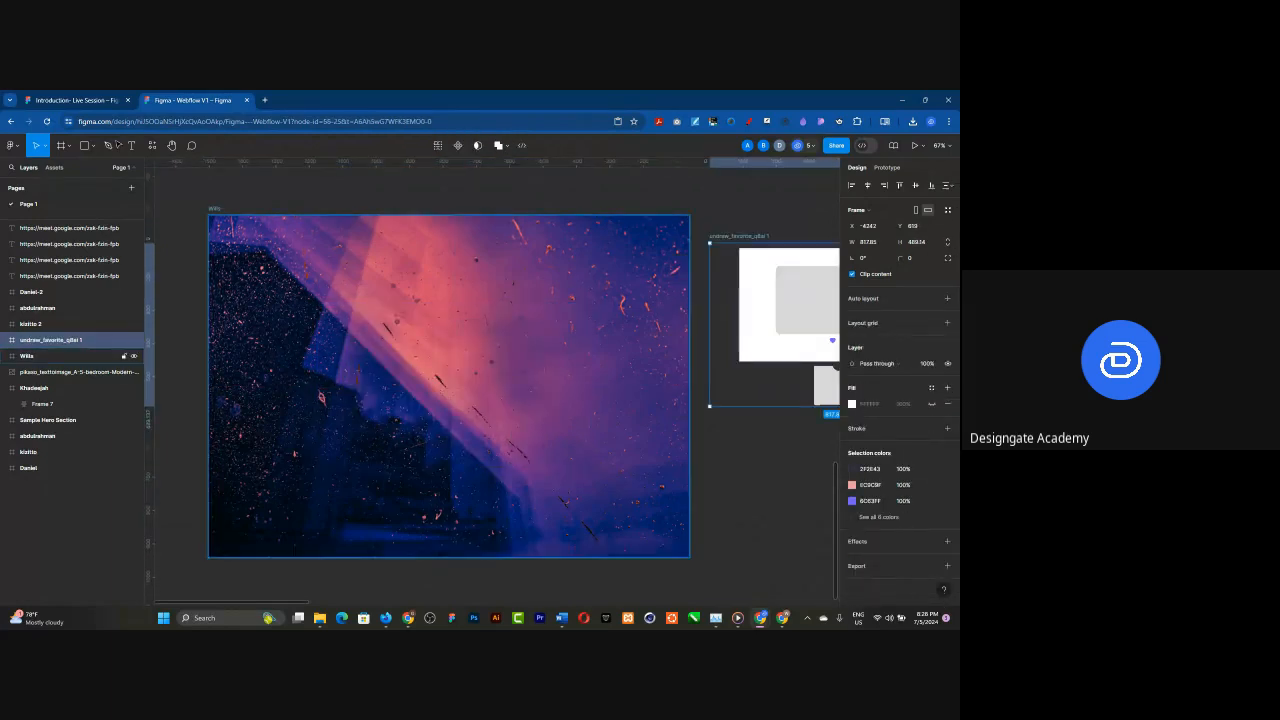
click(100, 356)
click(86, 148)
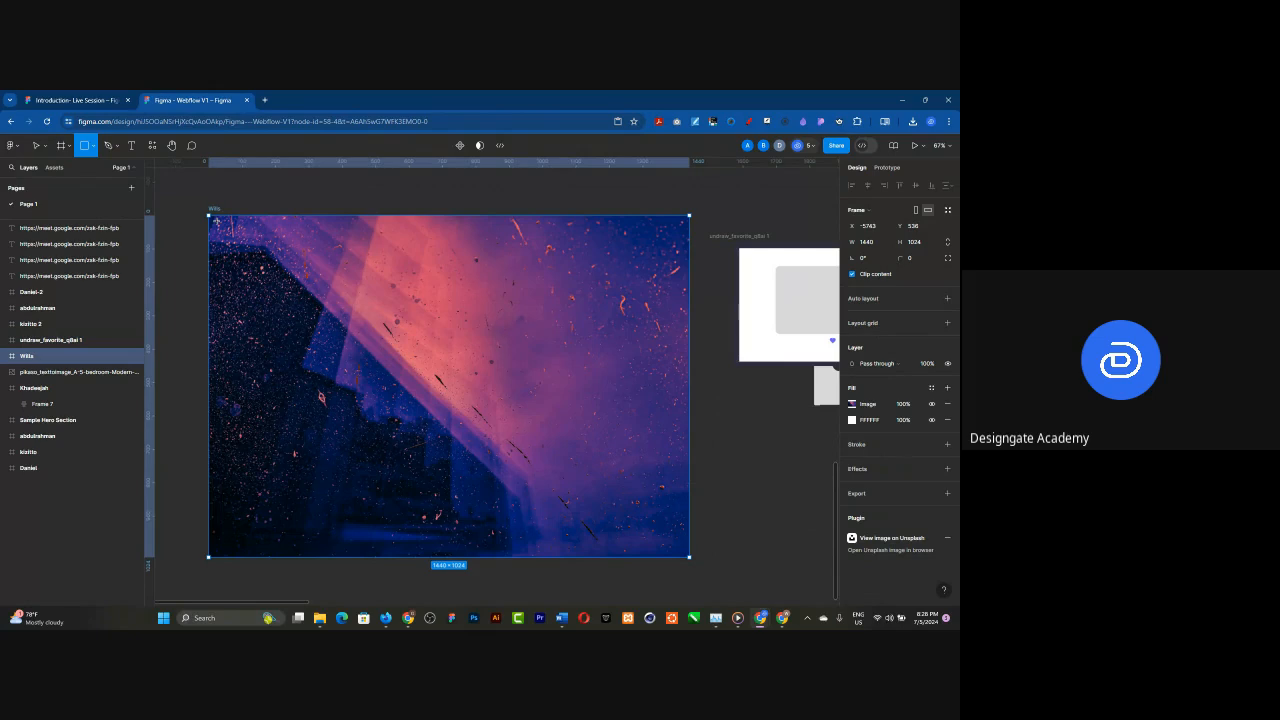
drag(209, 216, 668, 540)
drag(684, 552, 690, 556)
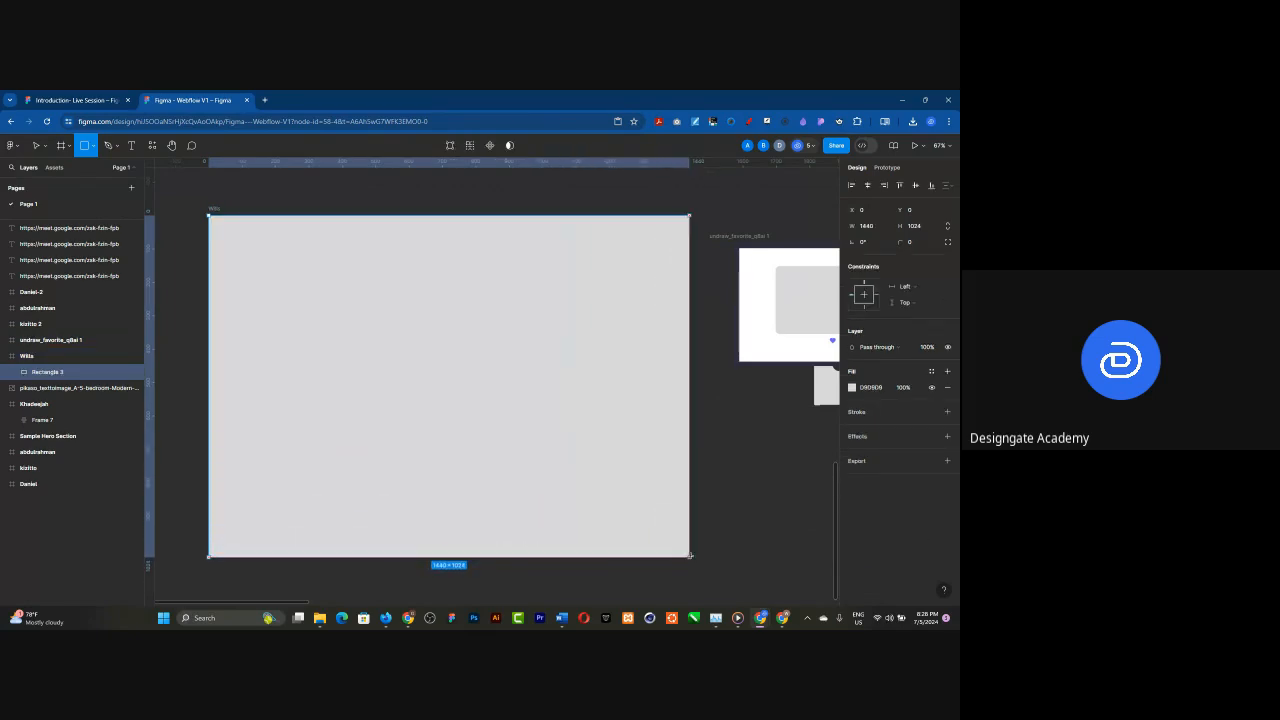
- Fill the rectangle with green 108136 and set the fill's blend mode to Color
click(852, 388)
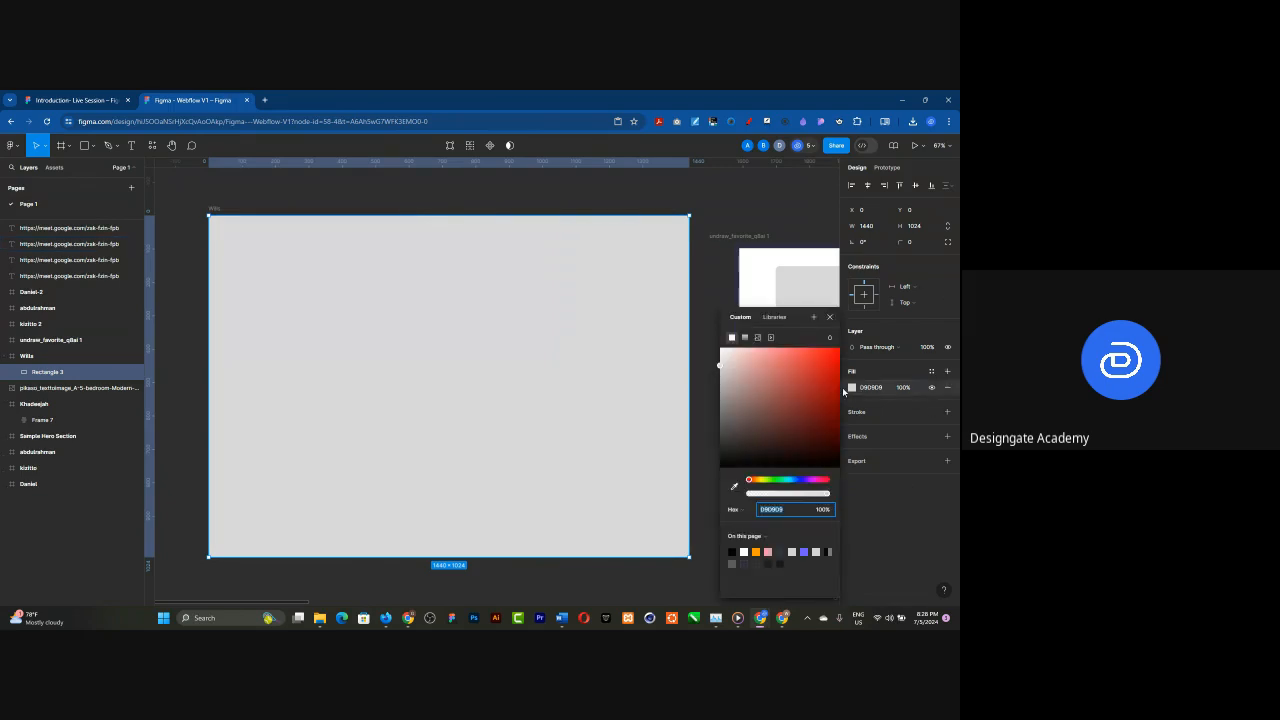
click(780, 480)
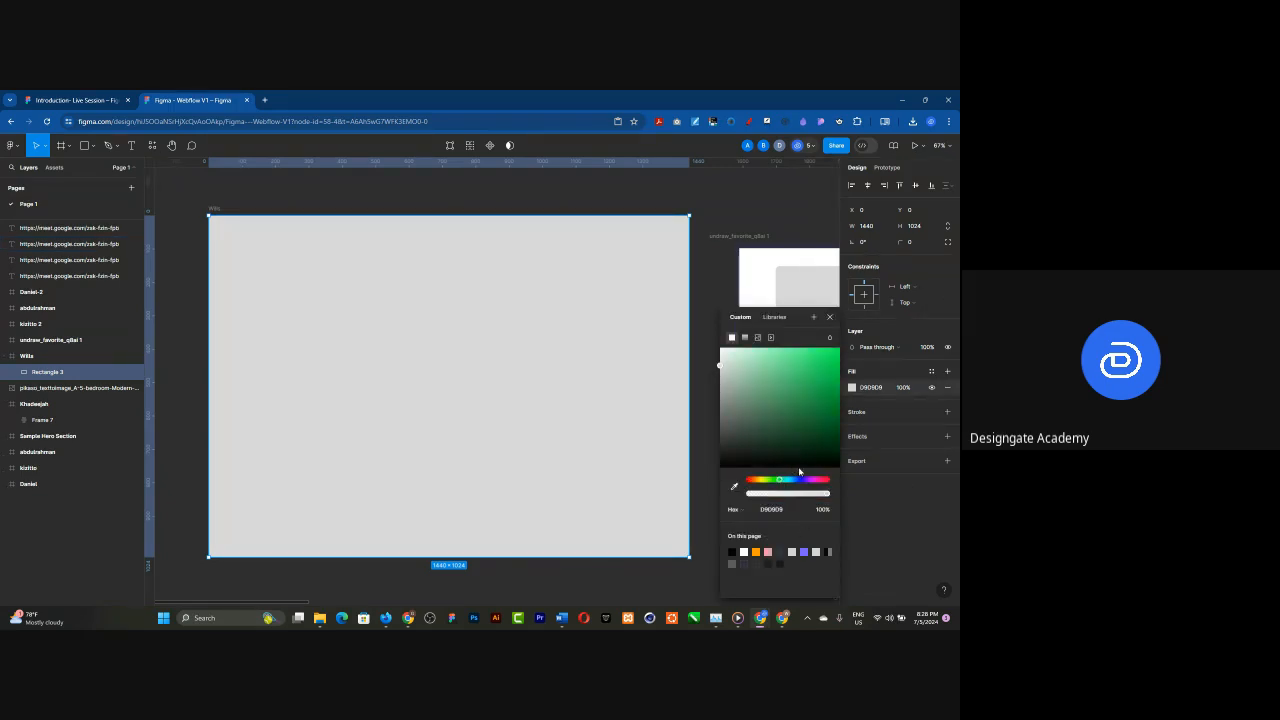
click(825, 409)
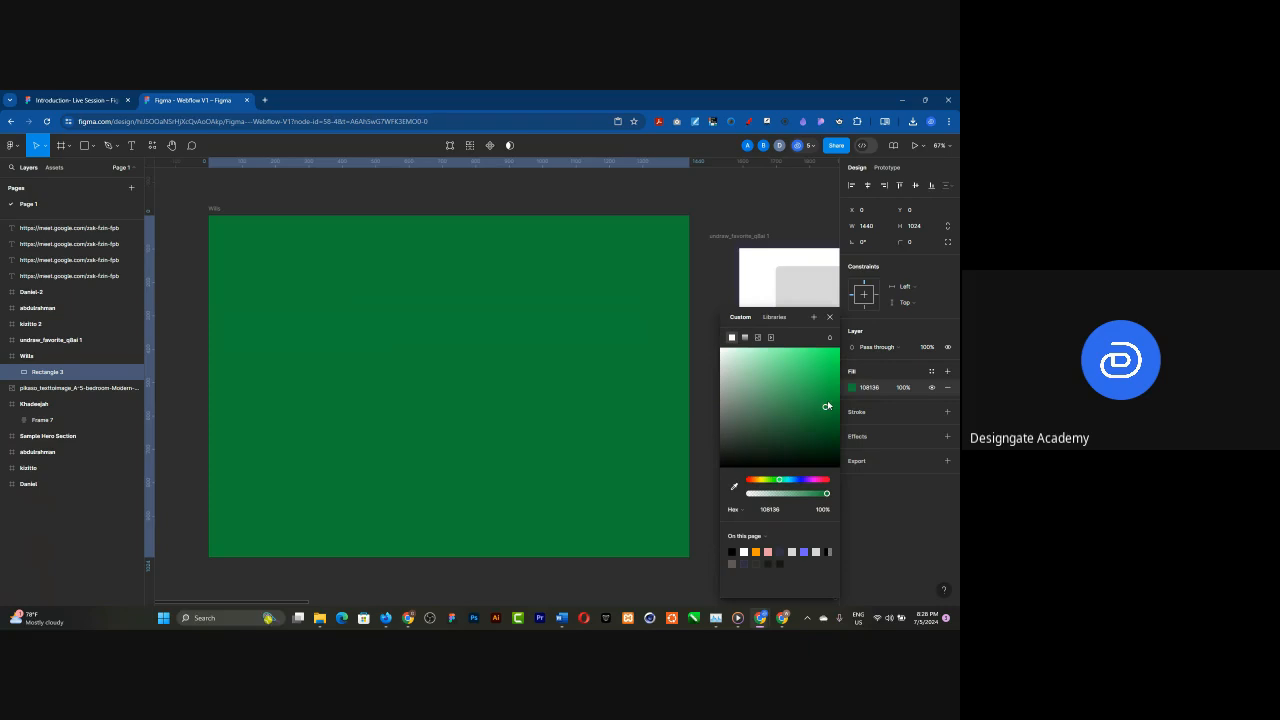
click(829, 338)
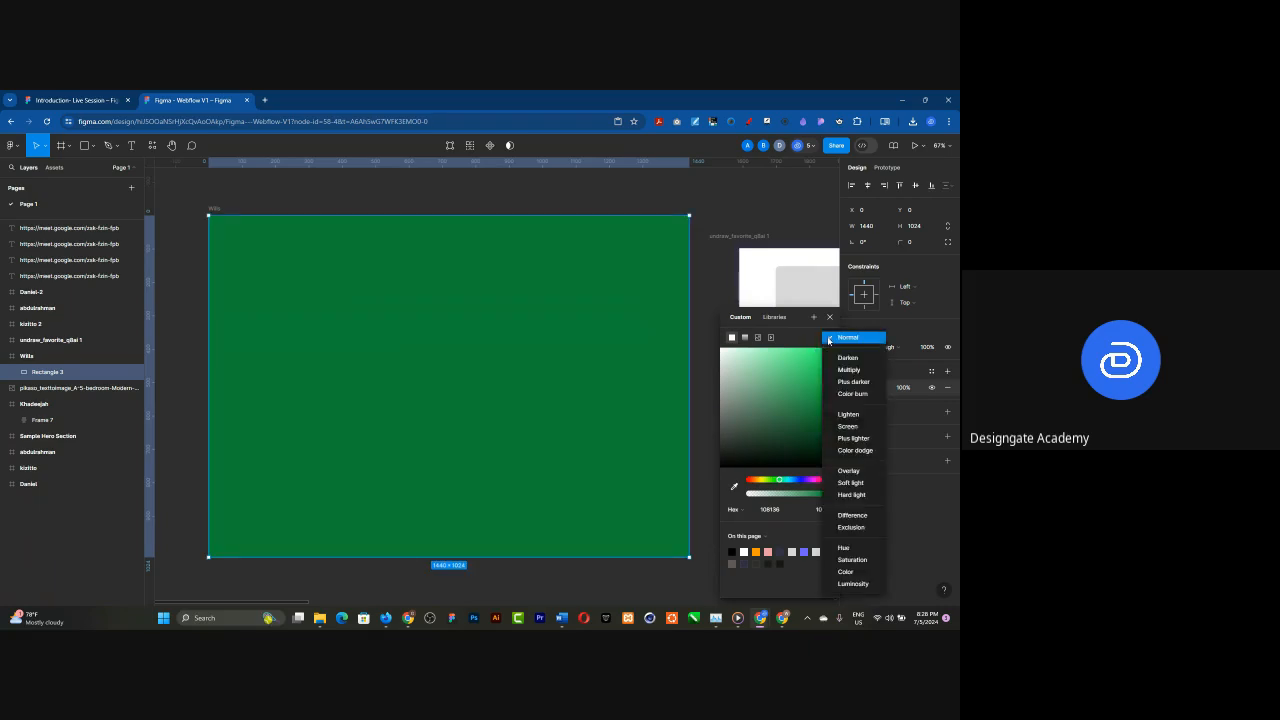
click(848, 574)
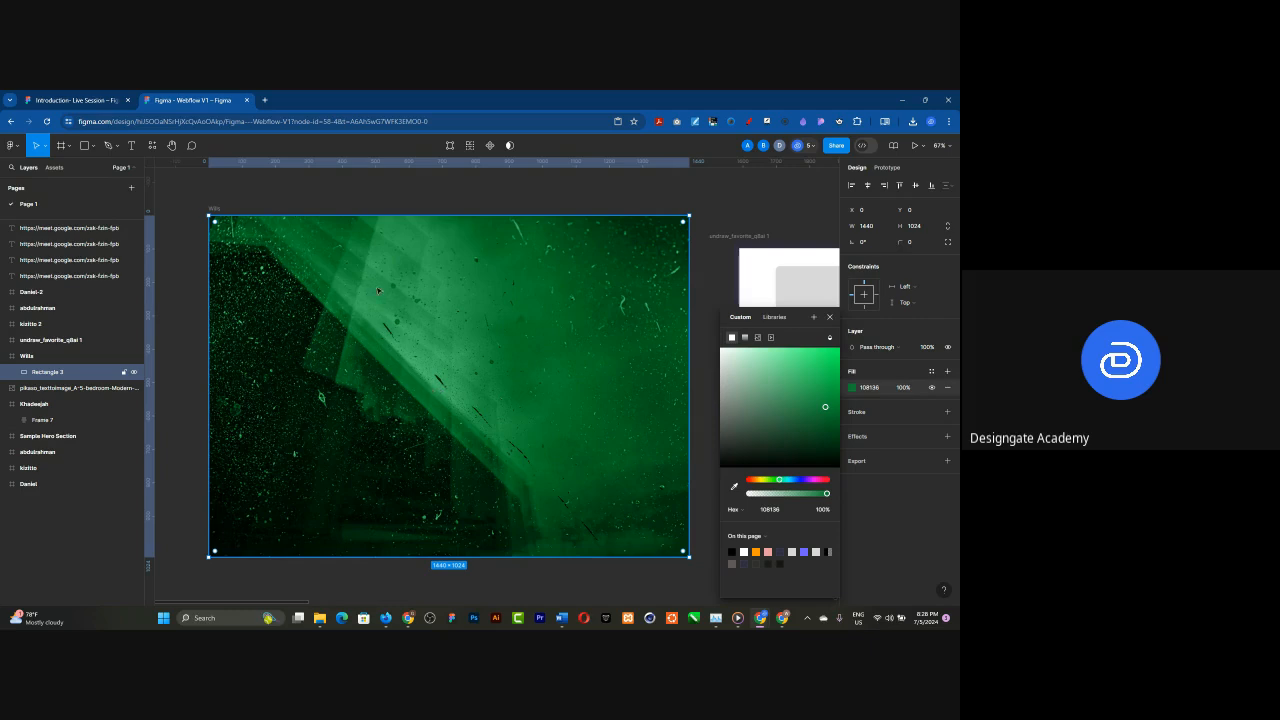
- Shift the green overlay down and to the right across the image, and return it to X 0, Y 0 in the frame
key(shift+Down)
key(shift+Down)
key(shift+Down)
key(shift+Down)
key(shift+Down)
key(shift+Down)
key(shift+Down)
key(shift+Down)
key(shift+Down)
key(shift+Down)
key(shift+Down)
key(shift+Down)
key(shift+Down)
key(shift+Down)
key(shift+Down)
key(shift+Down)
key(shift+Right)
key(shift+Right)
key(shift+Right)
key(shift+Right)
key(shift+Right)
key(shift+Right)
key(shift+Right)
key(shift+Right)
key(shift+Right)
key(shift+Right)
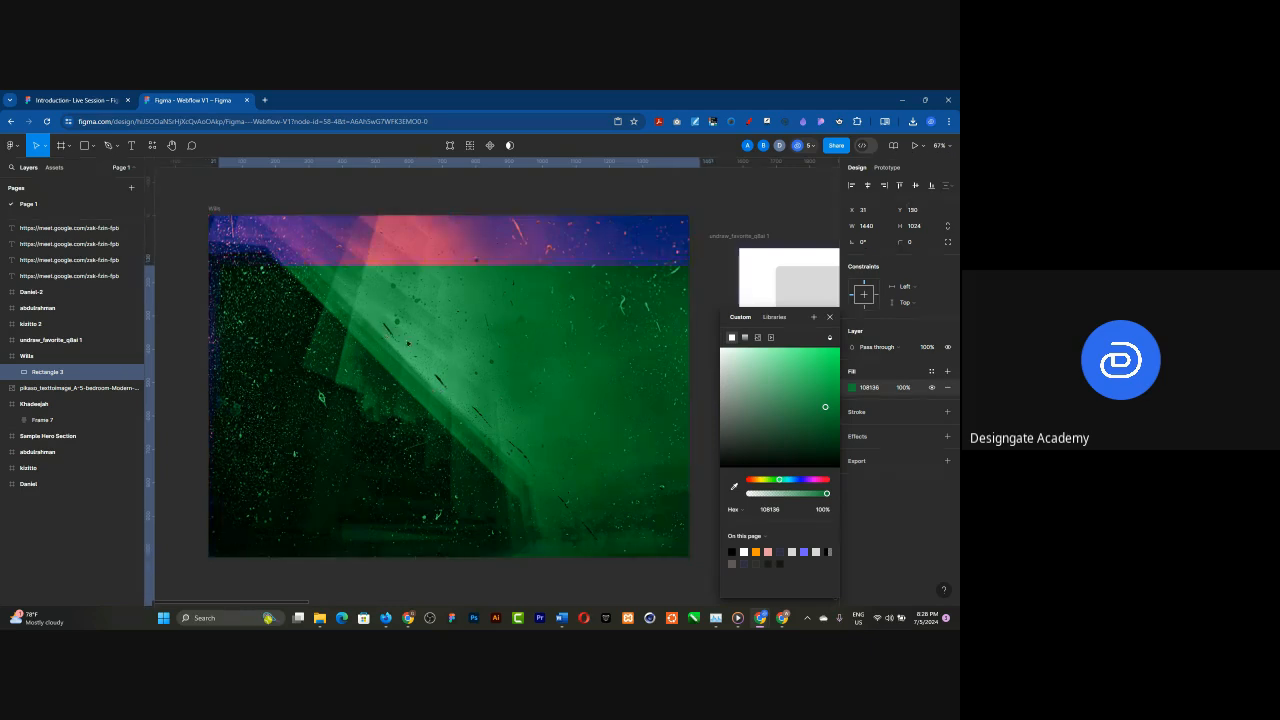
key(shift+Right)
key(shift+Right)
key(shift+Right)
key(shift+Right)
key(shift+Right)
key(shift+Right)
key(shift+Right)
key(shift+Right)
key(shift+Right)
key(shift+Right)
key(shift+Right)
key(shift+Right)
key(shift+Right)
key(shift+Right)
key(shift+Right)
key(shift+Right)
key(shift+Right)
key(shift+Right)
key(shift+Right)
key(shift+Right)
key(shift+Up)
key(shift+Up)
key(shift+Up)
key(shift+Up)
key(shift+Up)
key(shift+Up)
key(Right)
key(Right)
key(Right)
key(Right)
key(Right)
key(Right)
key(Right)
key(Right)
key(Right)
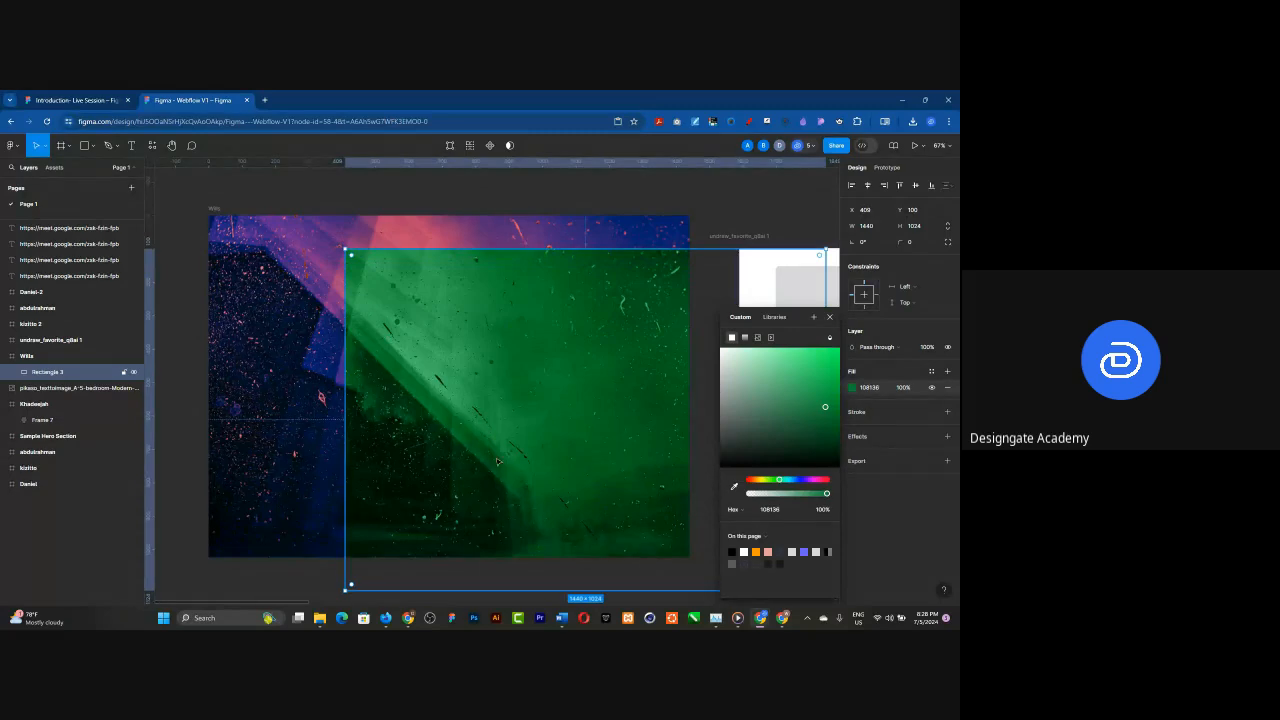
drag(518, 456, 397, 435)
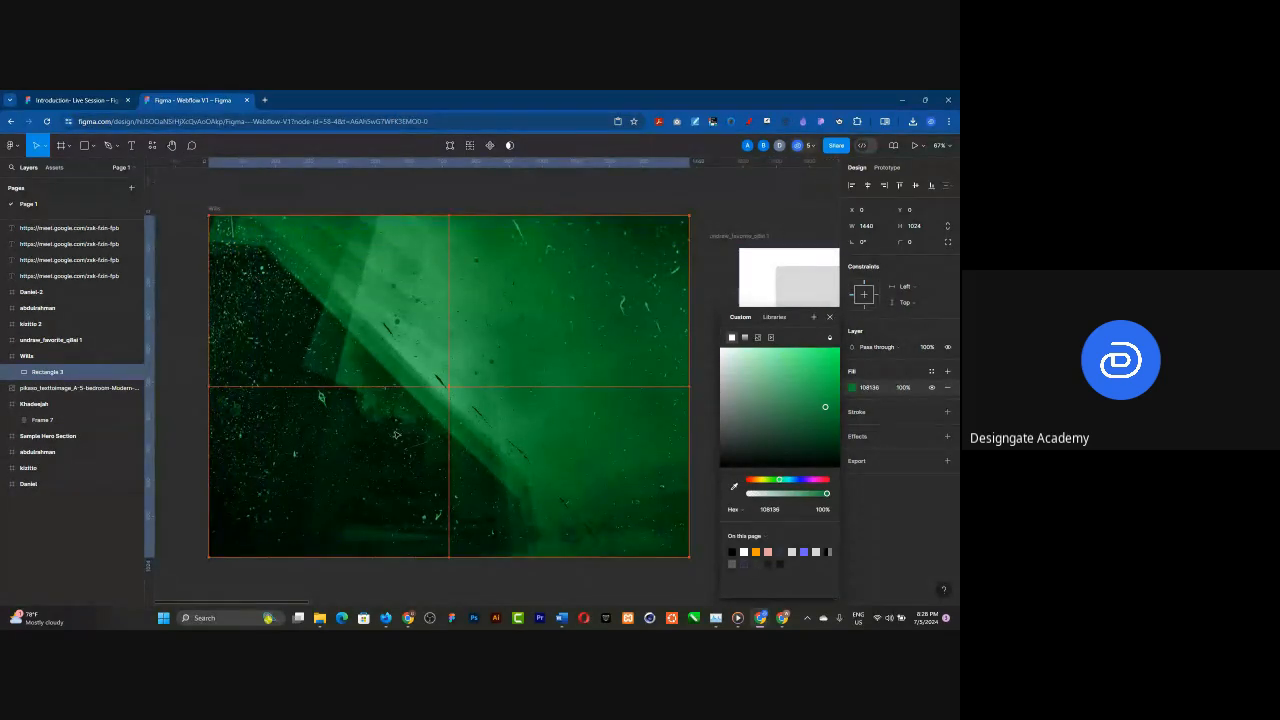
drag(539, 417, 539, 417)
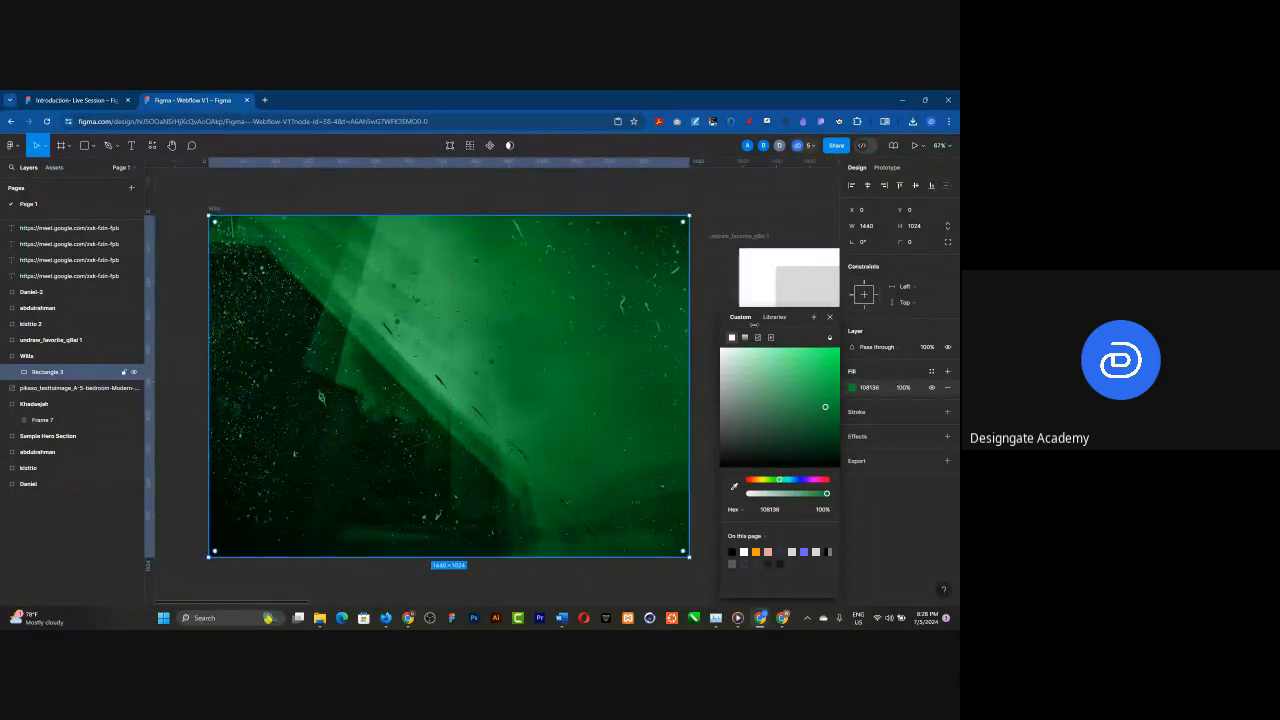
- Close the fill settings and move the unDraw illustration back into the green frame, centred at X 311, Y 267
click(830, 318)
click(755, 407)
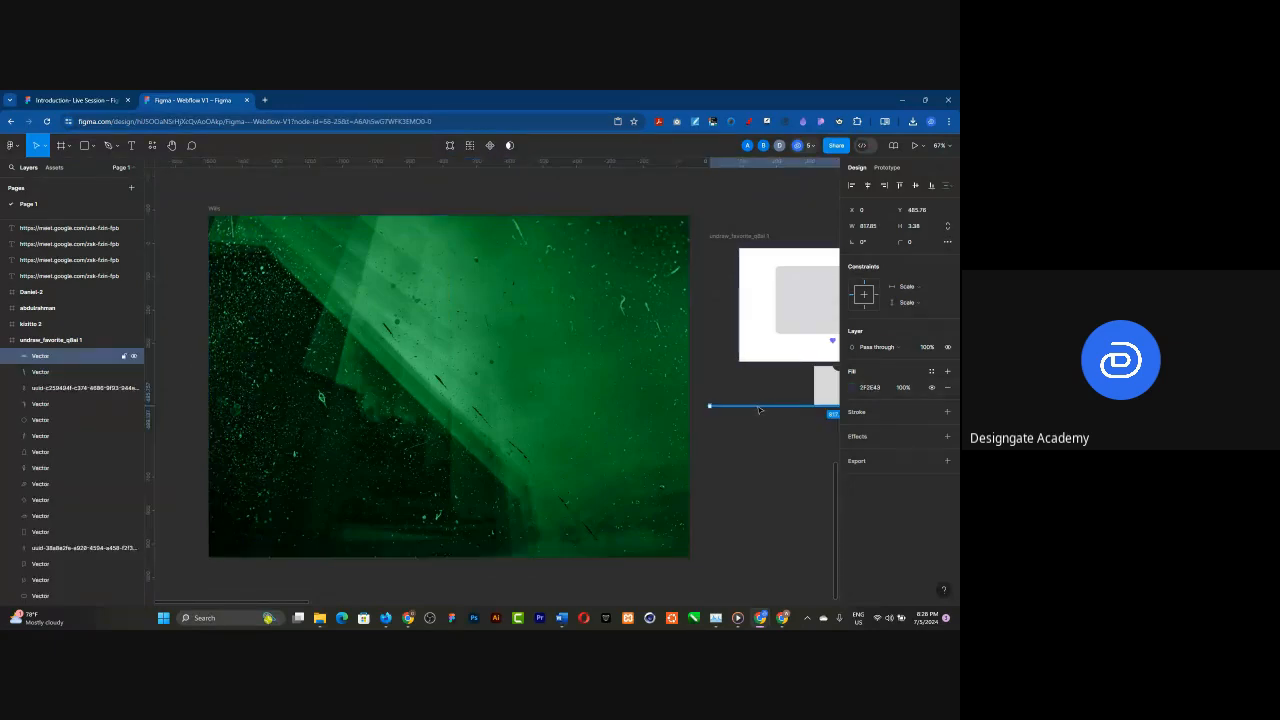
click(736, 238)
drag(736, 240, 754, 225)
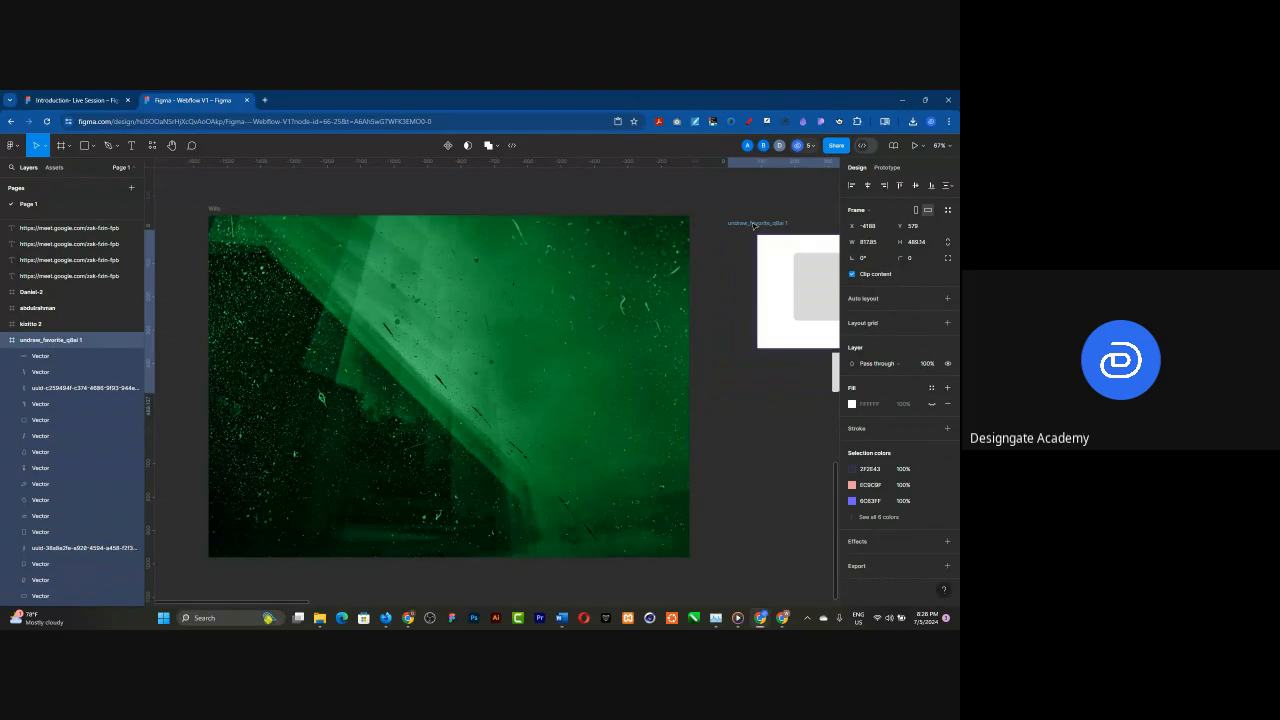
click(729, 449)
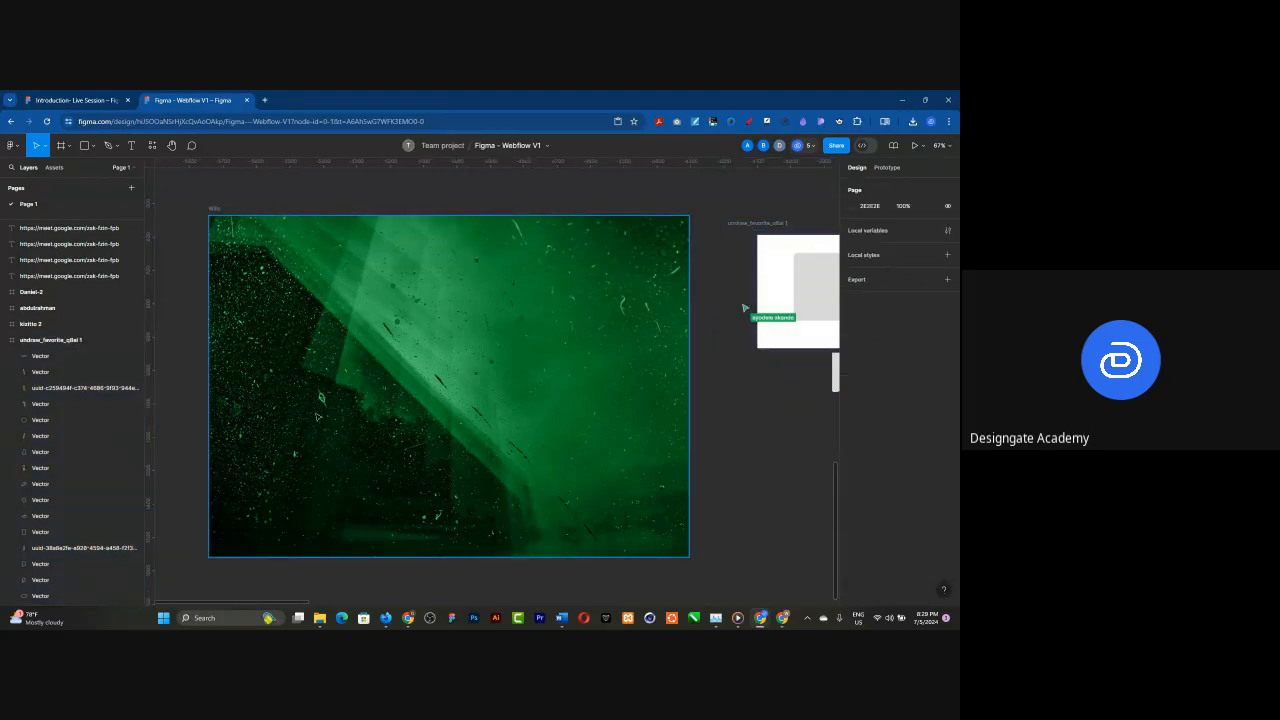
scroll(313, 420, down, 5)
click(490, 342)
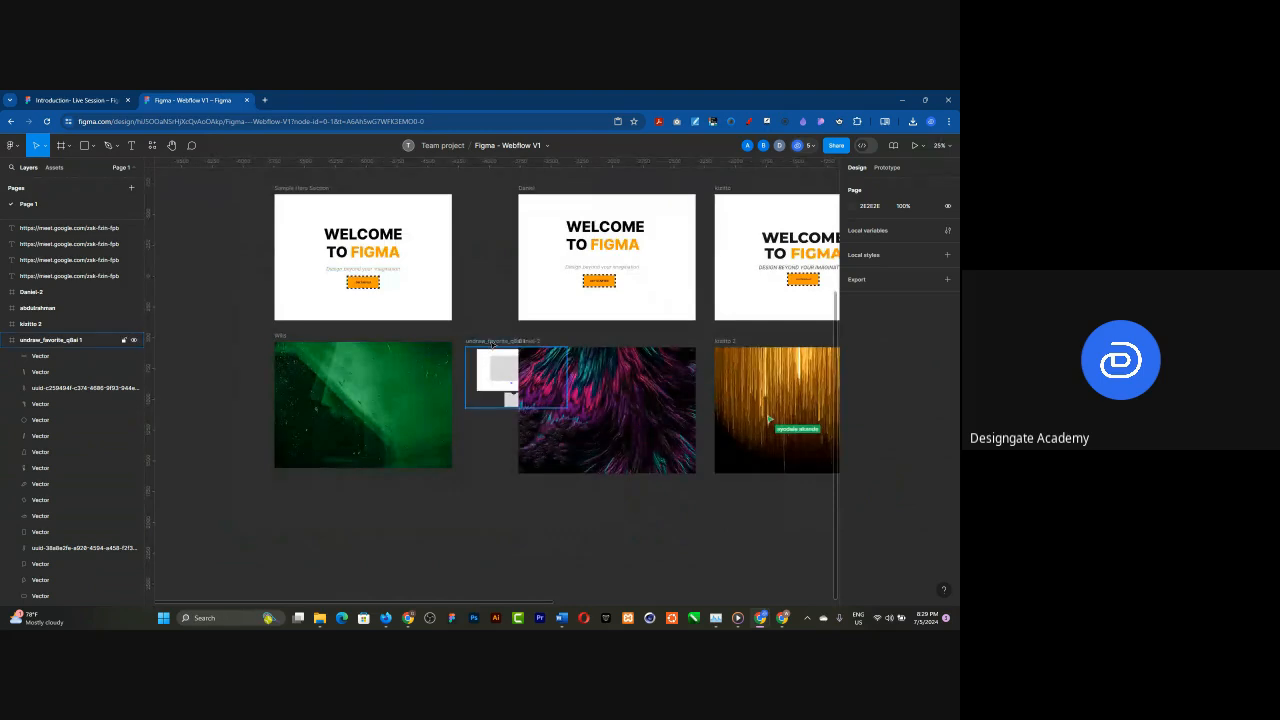
drag(491, 342, 339, 371)
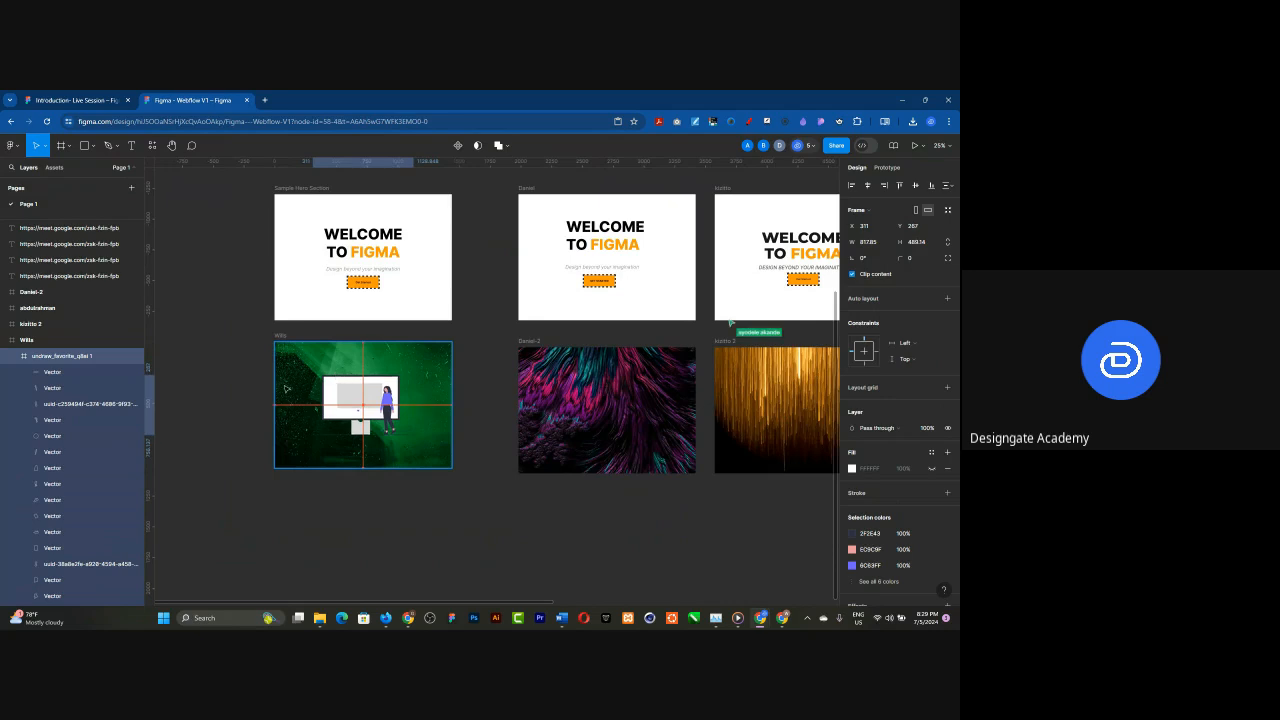
- Examine the green frame with its illustration alongside the neighbouring frames
scroll(276, 389, down, 3)
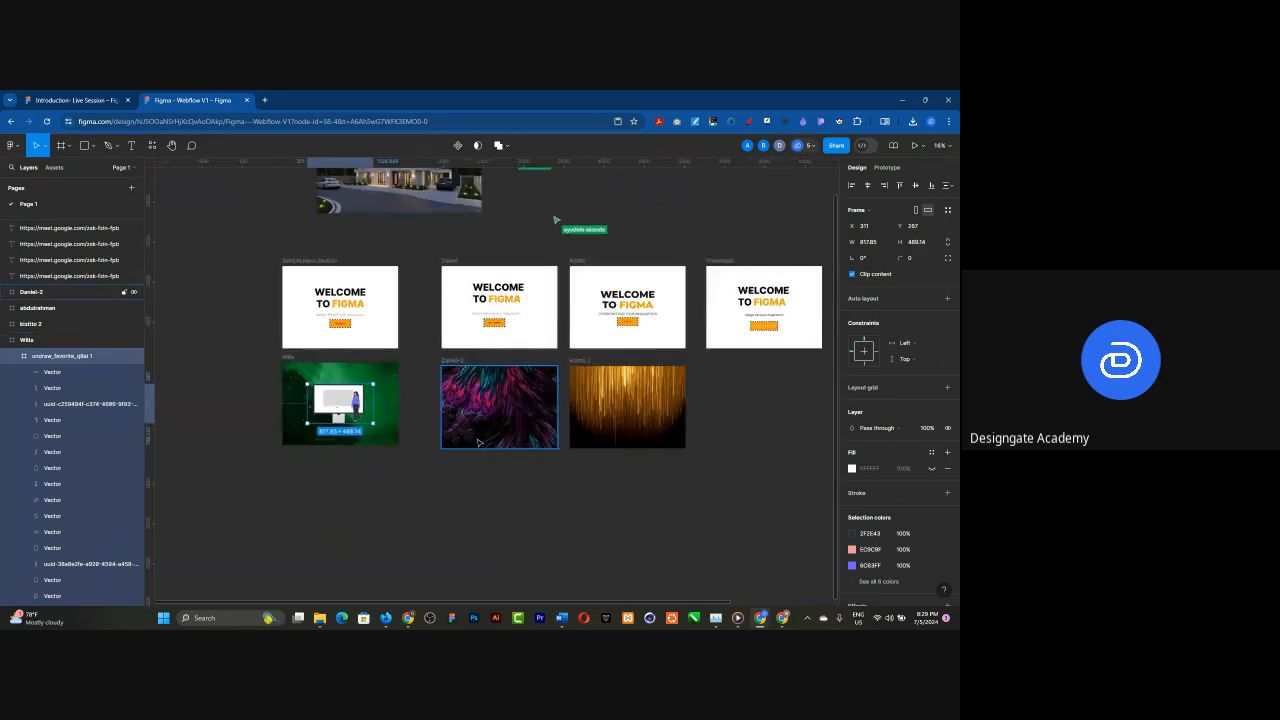
scroll(472, 430, up, 2)
scroll(197, 406, up, 5)
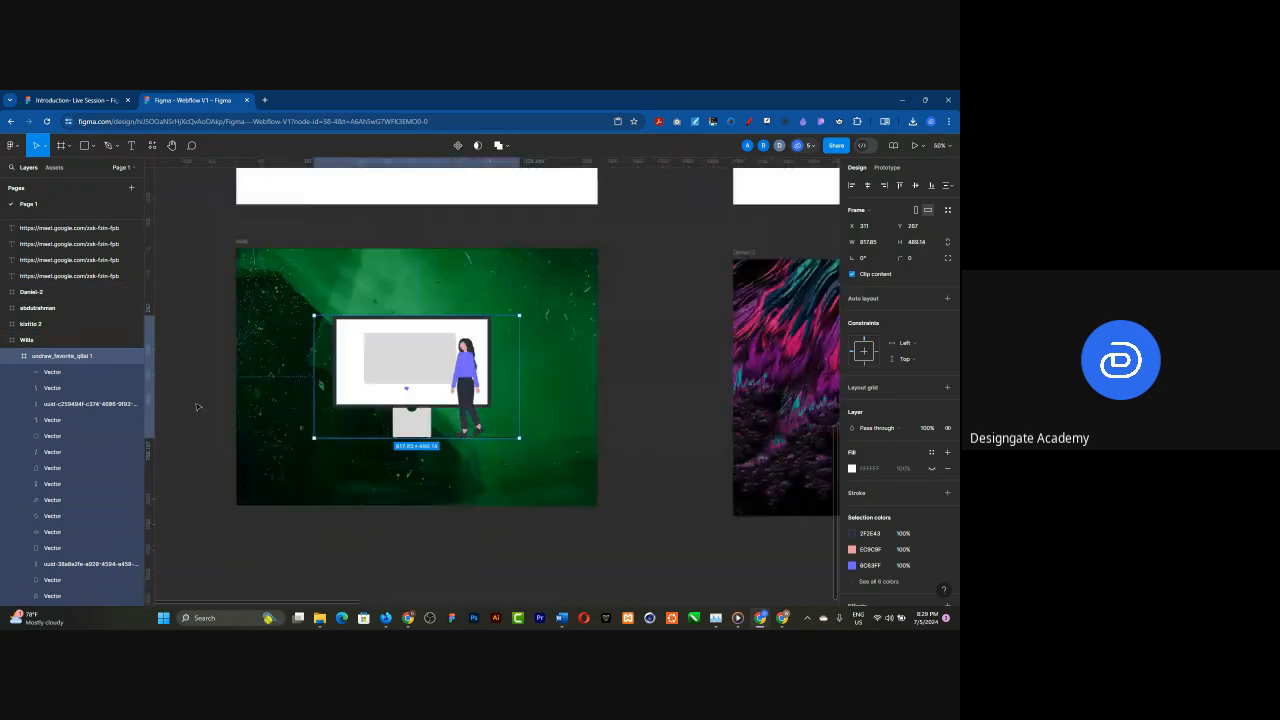
scroll(197, 406, down, 2)
scroll(197, 408, down, 3)
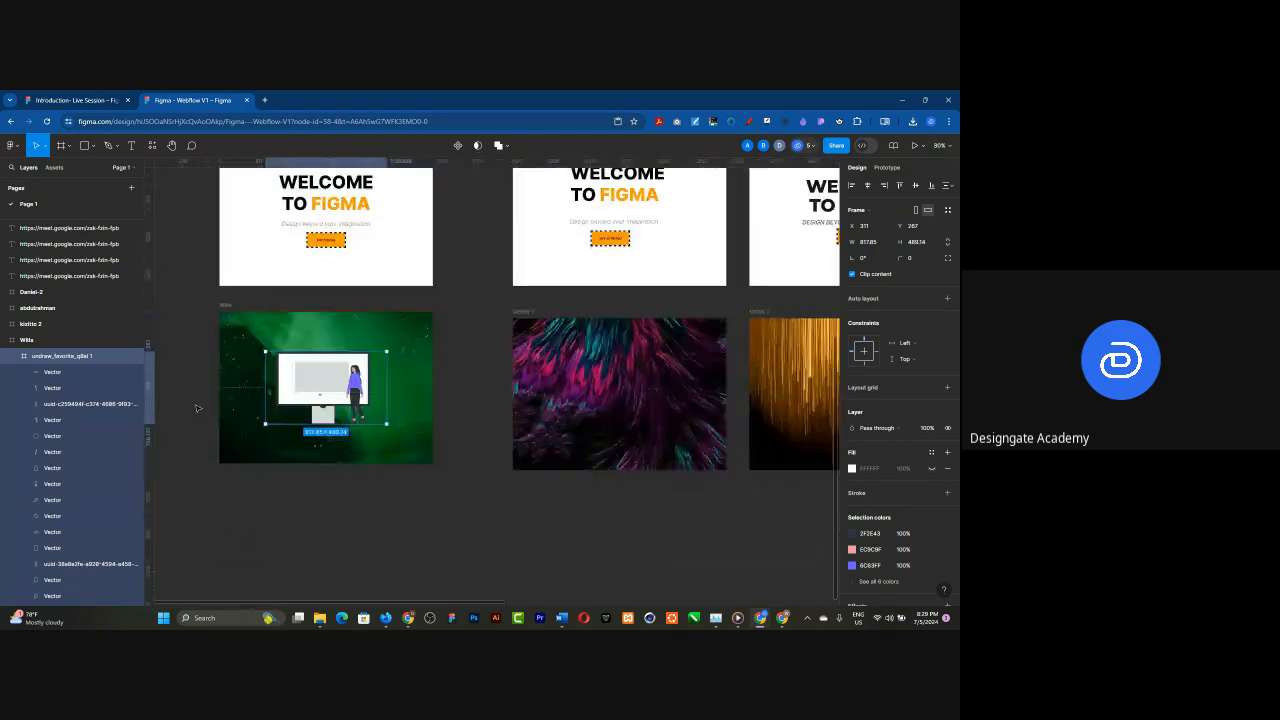
scroll(197, 408, down, 3)
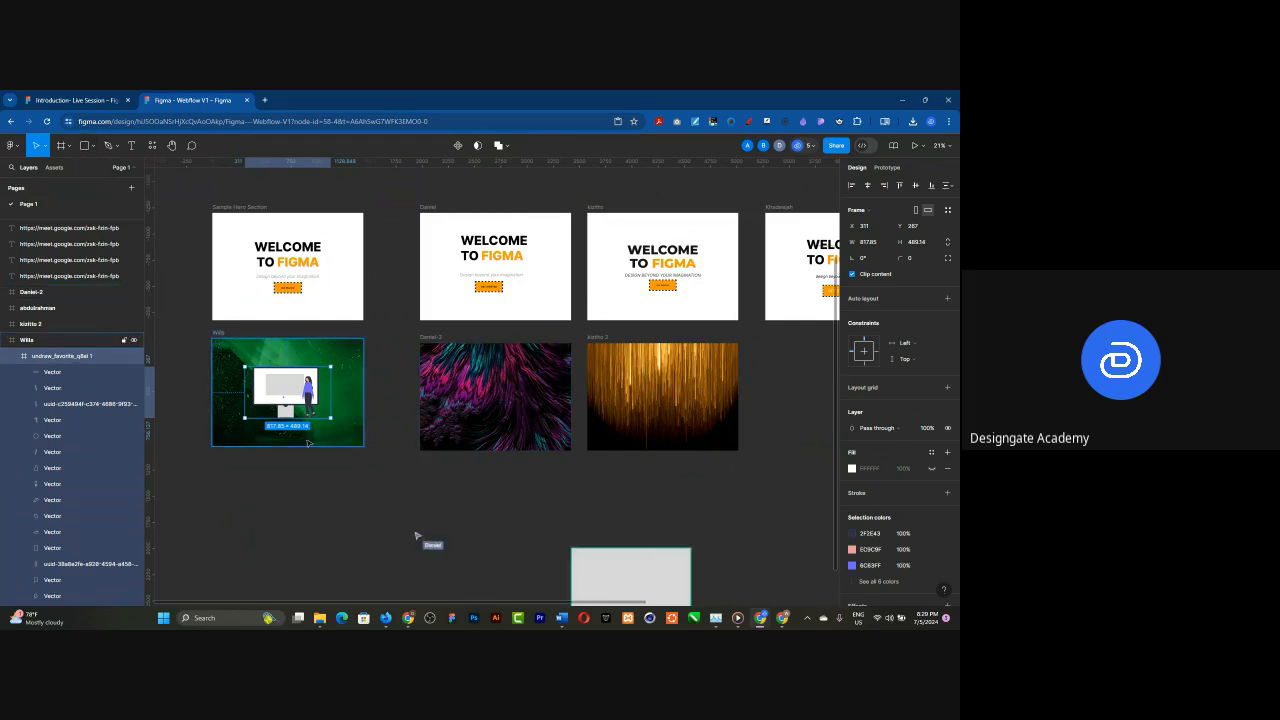
scroll(339, 400, down, 1)
scroll(339, 400, down, 1)
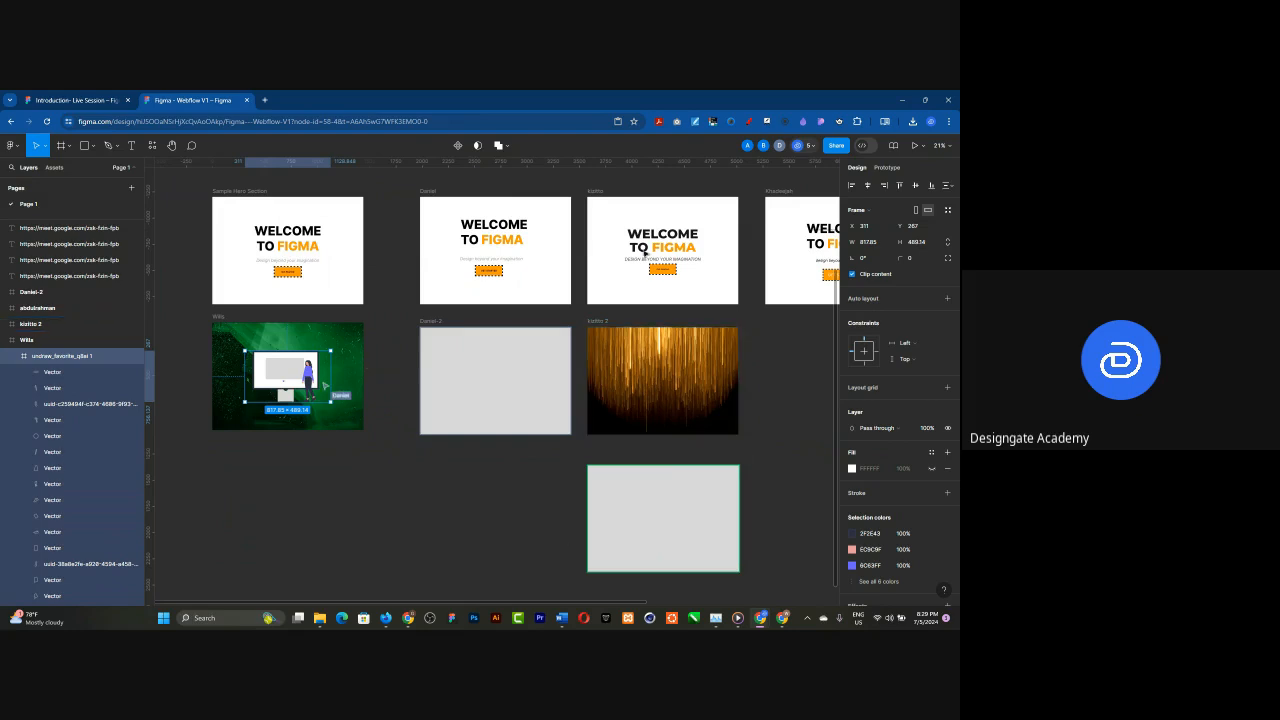
- Check the list of people in the file and survey all the frames, ending on the green frame
click(811, 146)
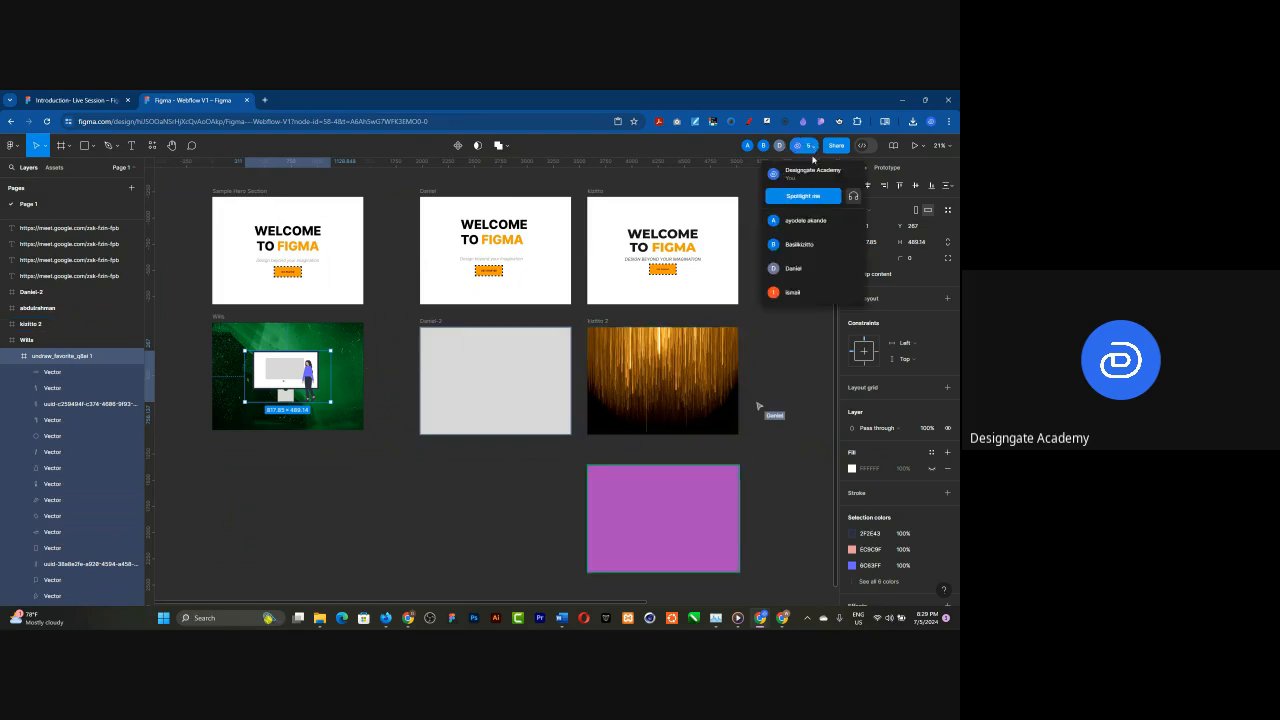
click(372, 438)
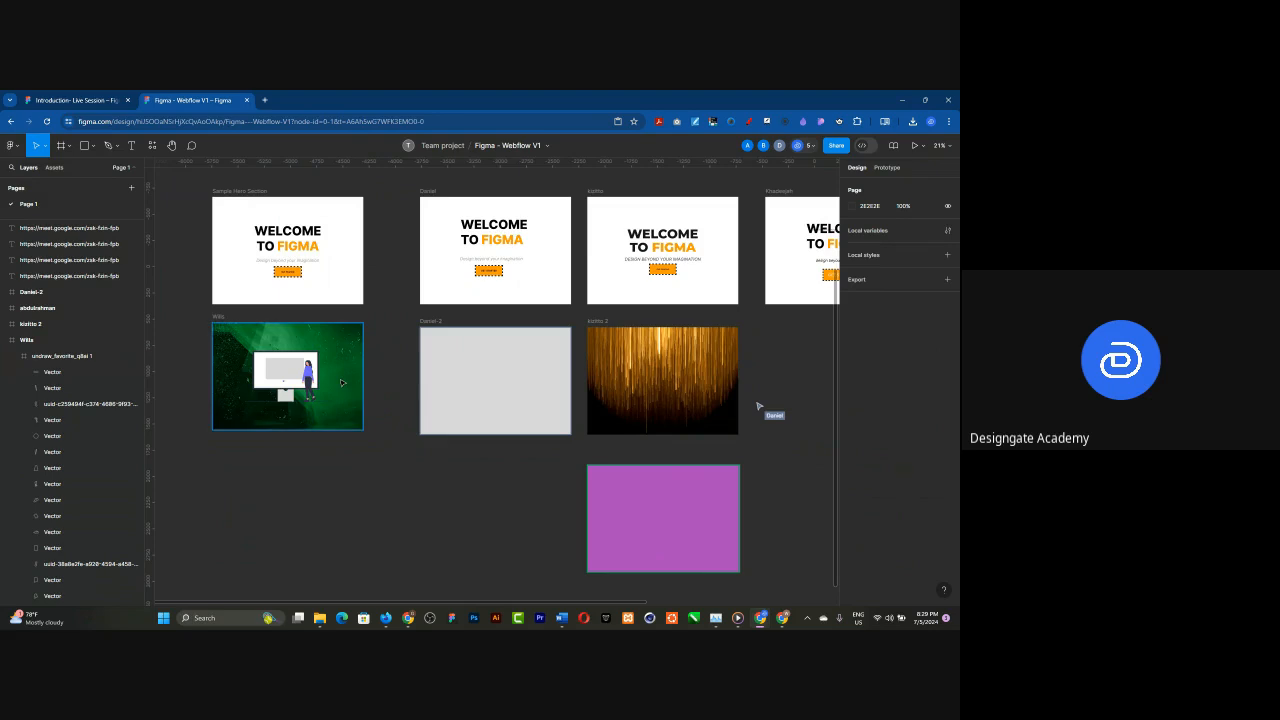
scroll(342, 390, down, 3)
scroll(385, 400, up, 2)
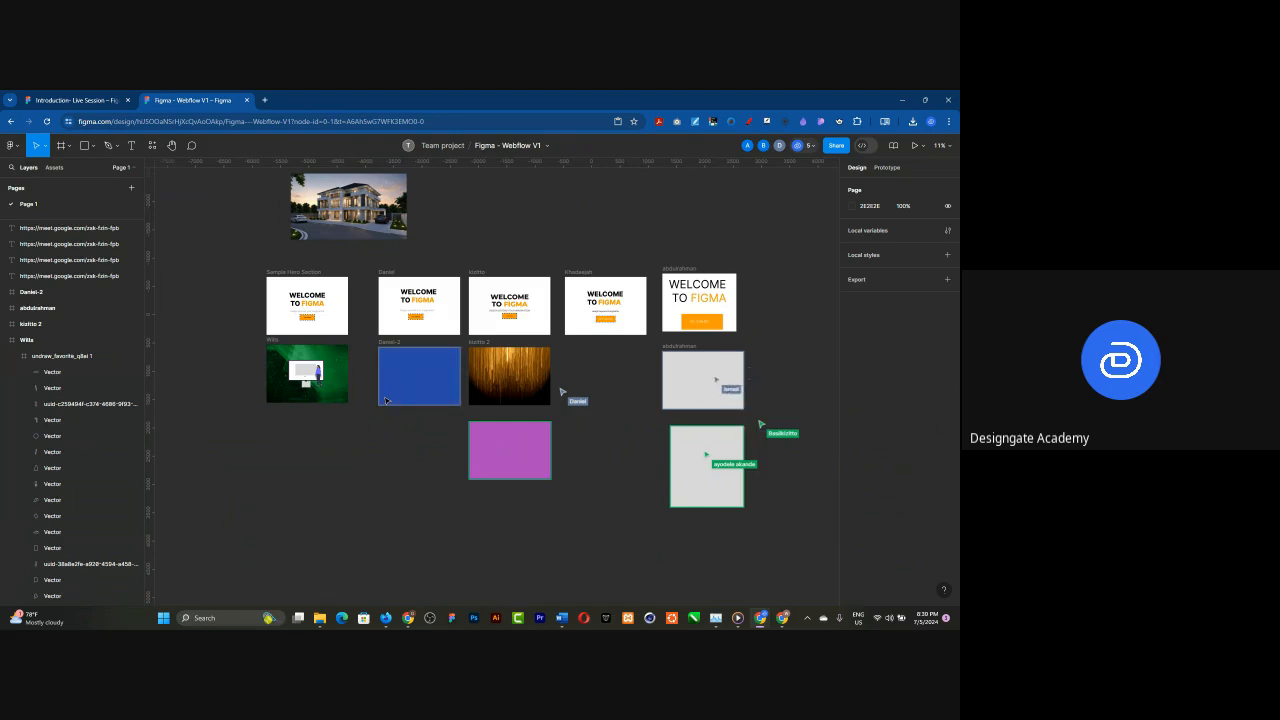
ctrl+scroll(278, 352, up, 5)
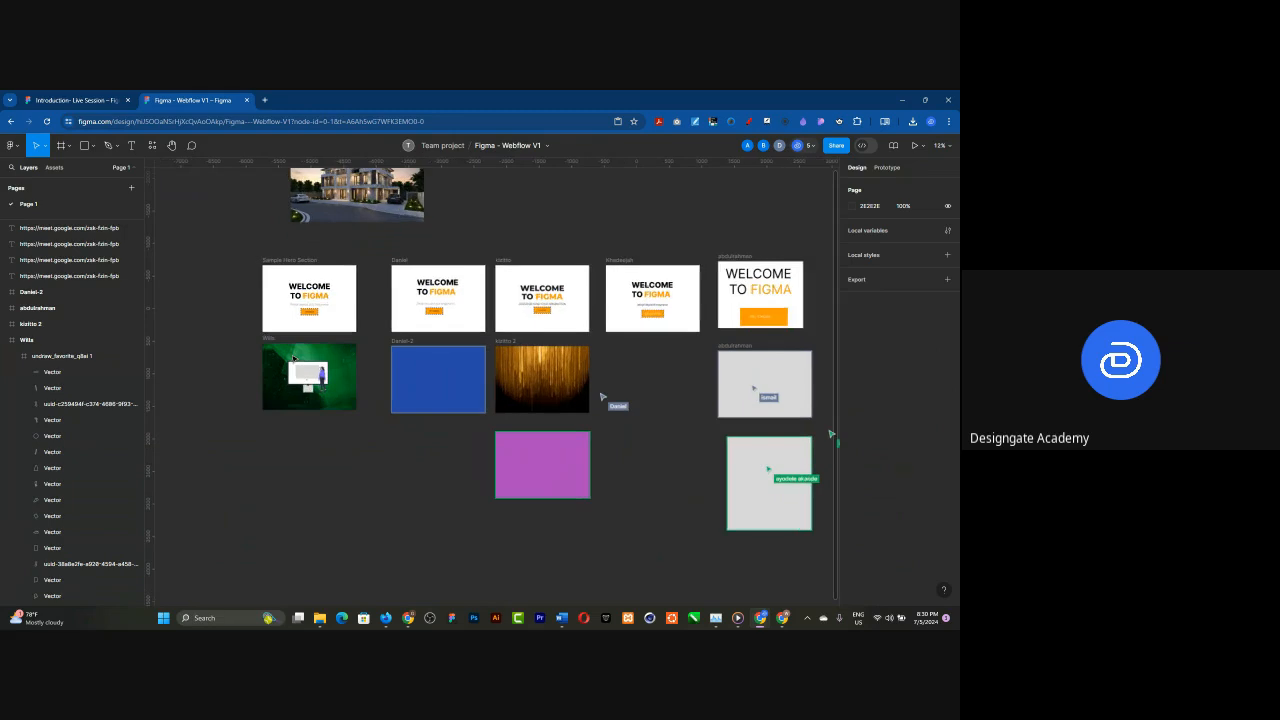
ctrl+scroll(241, 351, up, 5)
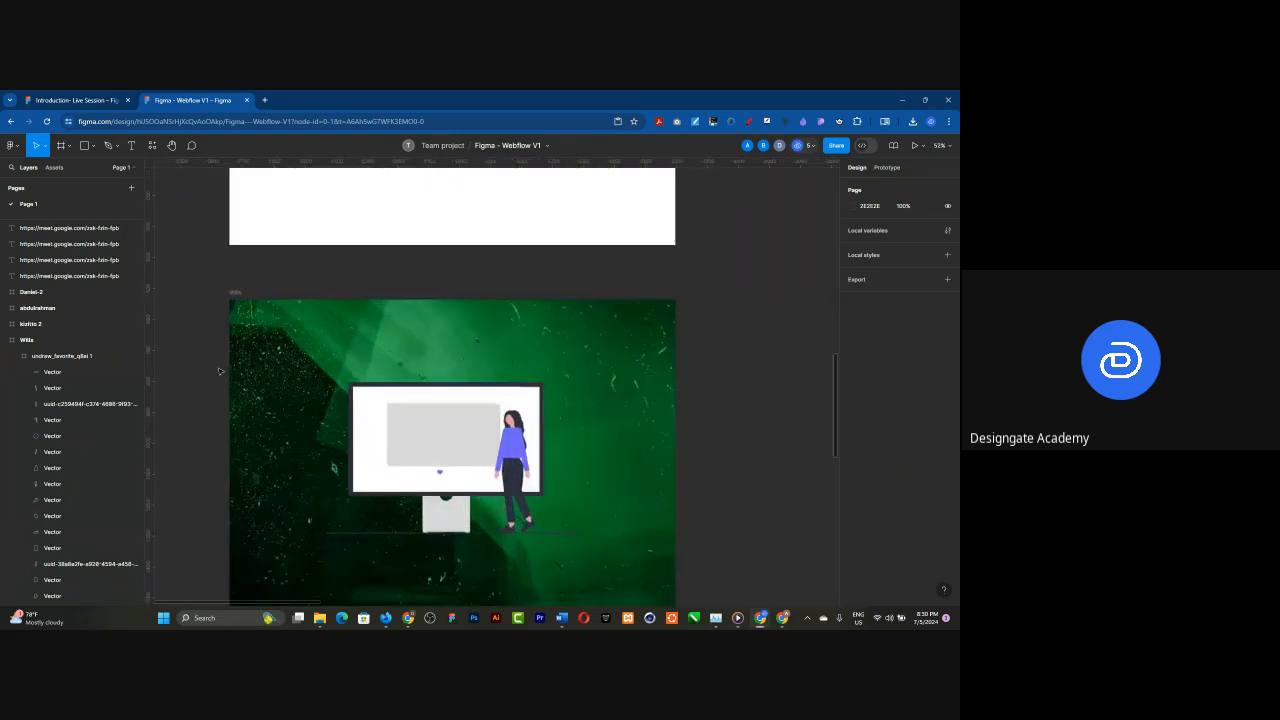
- Collapse the unDraw illustration's layers in the green frame and select the overlay rectangle beneath it
click(239, 381)
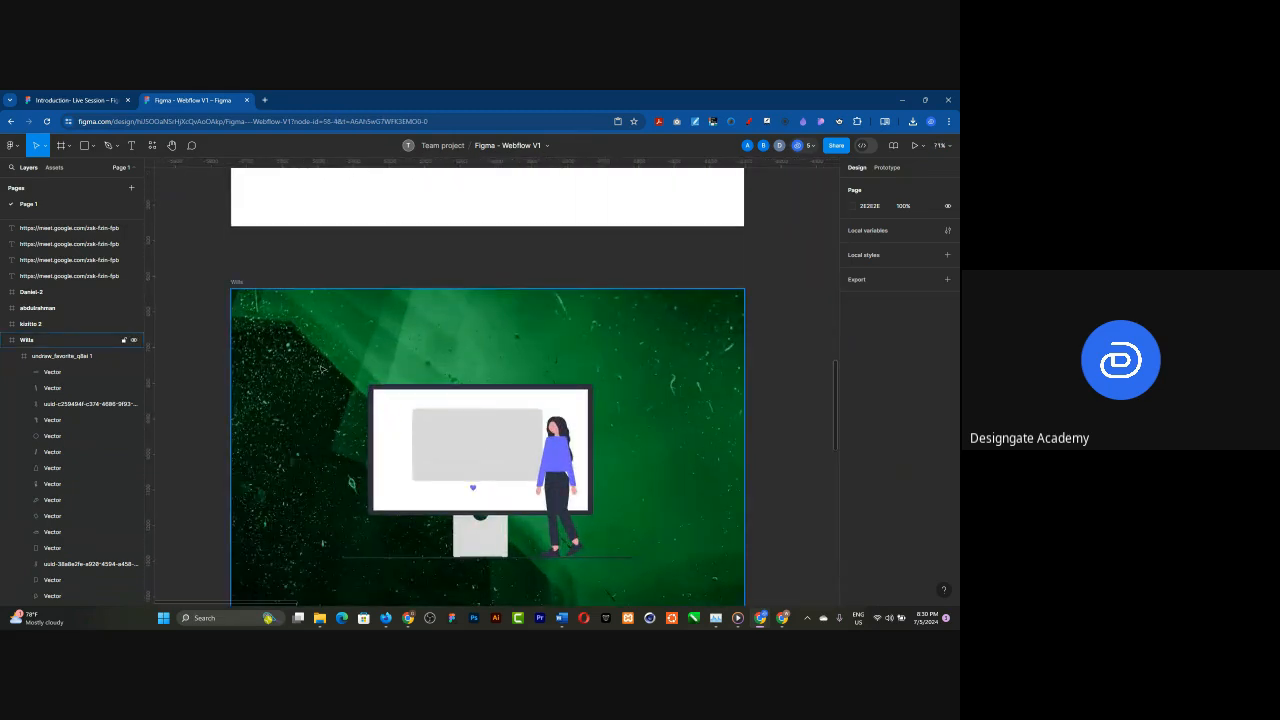
click(309, 347)
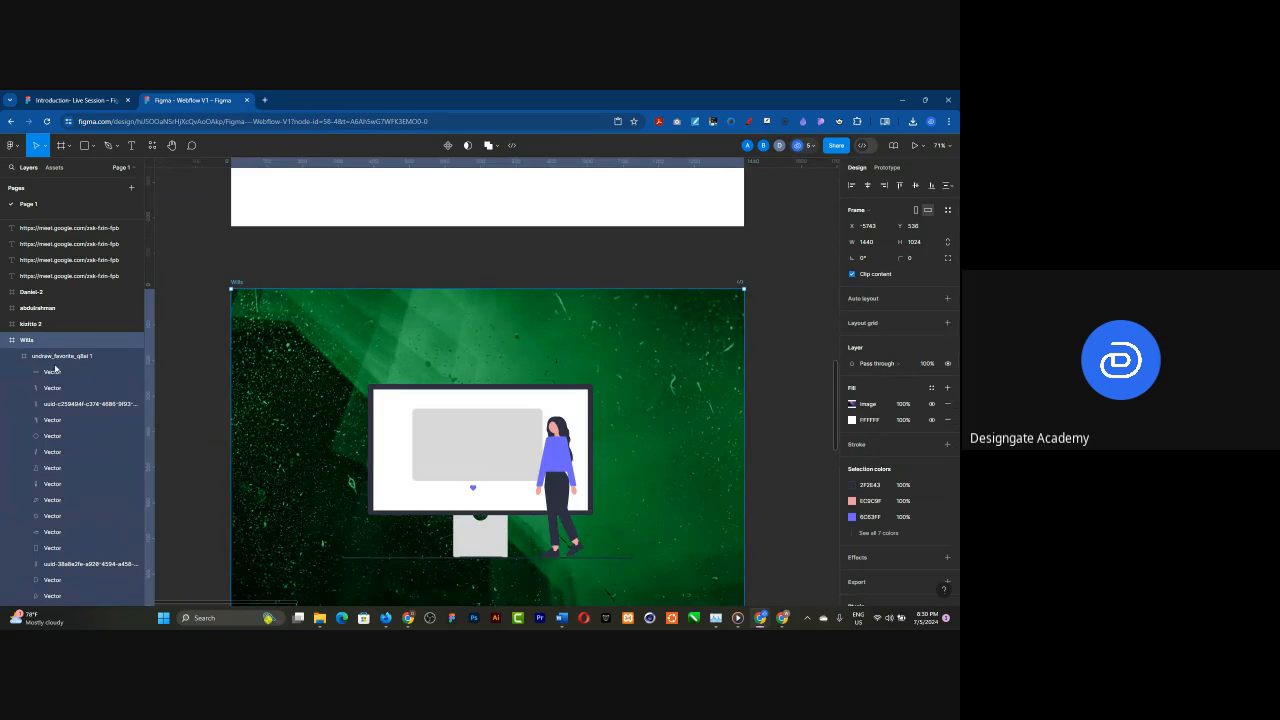
scroll(50, 397, down, 2)
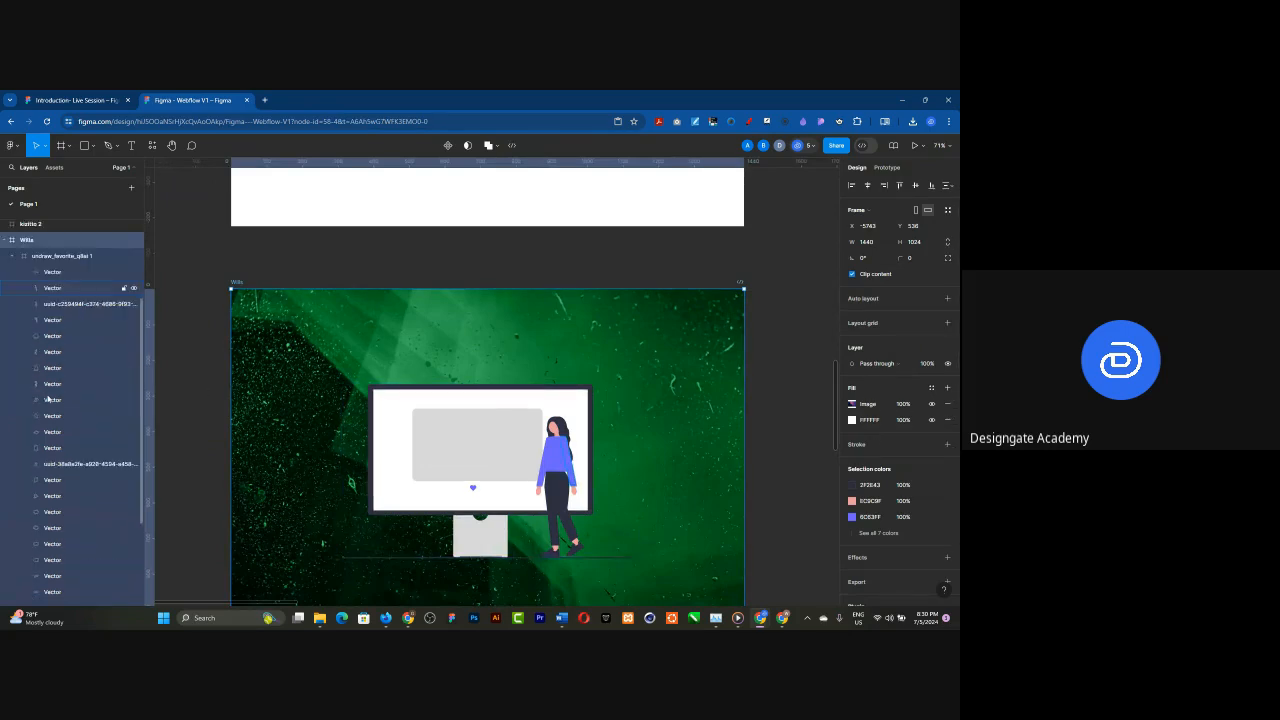
scroll(54, 387, up, 3)
click(12, 387)
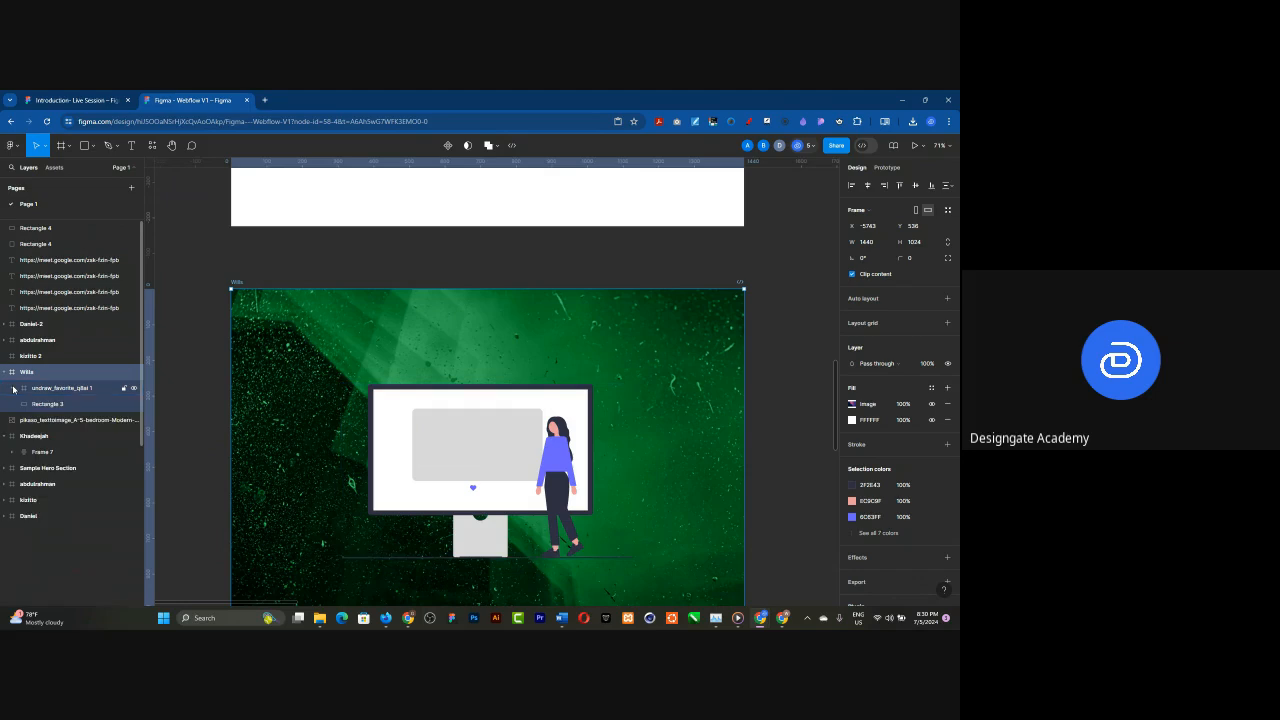
click(34, 403)
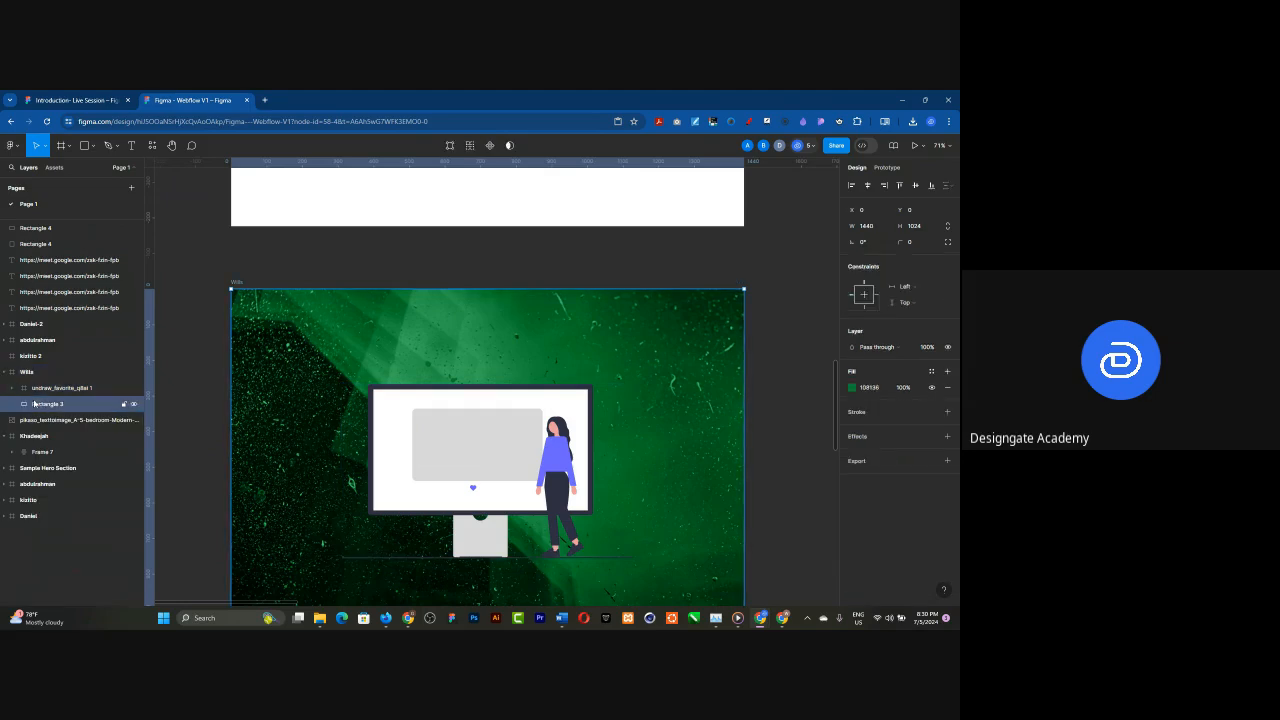
- Show the blend mode options of the overlay rectangle's green fill and leave the mode as it is
click(852, 387)
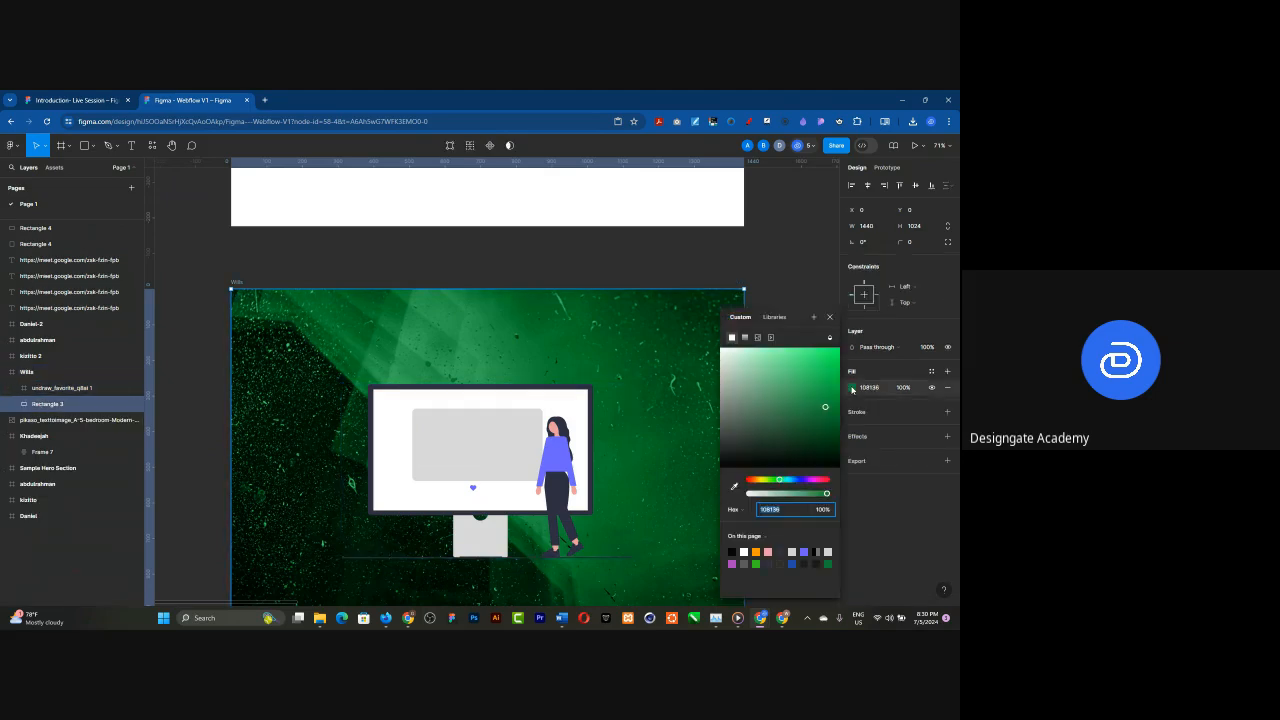
click(829, 338)
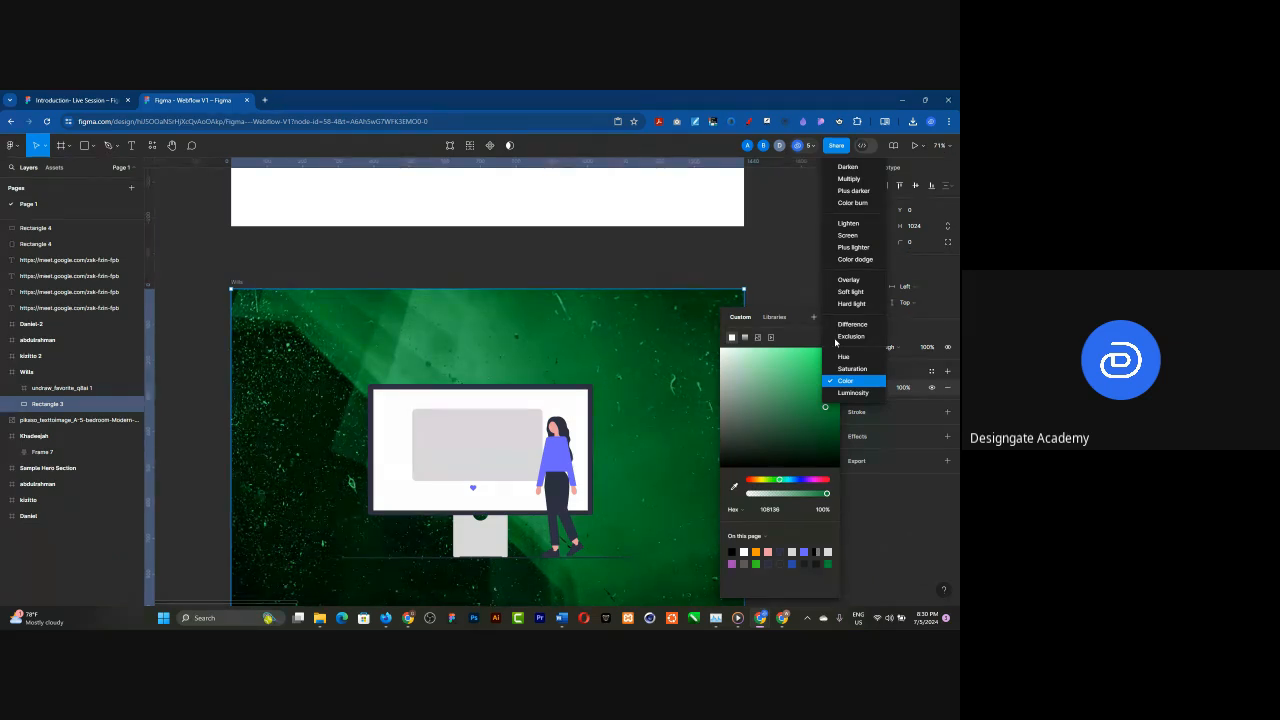
click(814, 343)
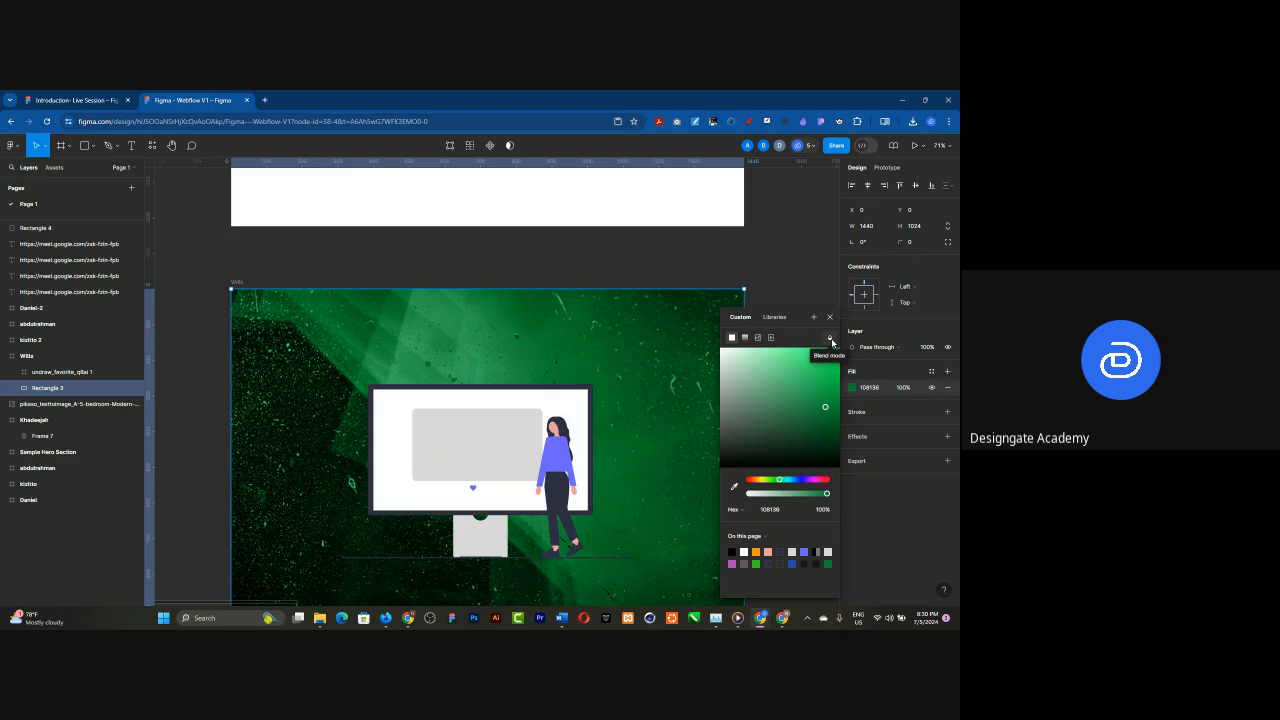
- Compare the green frame with the participants' frames beside it and close the fill settings
scroll(354, 357, down, 5)
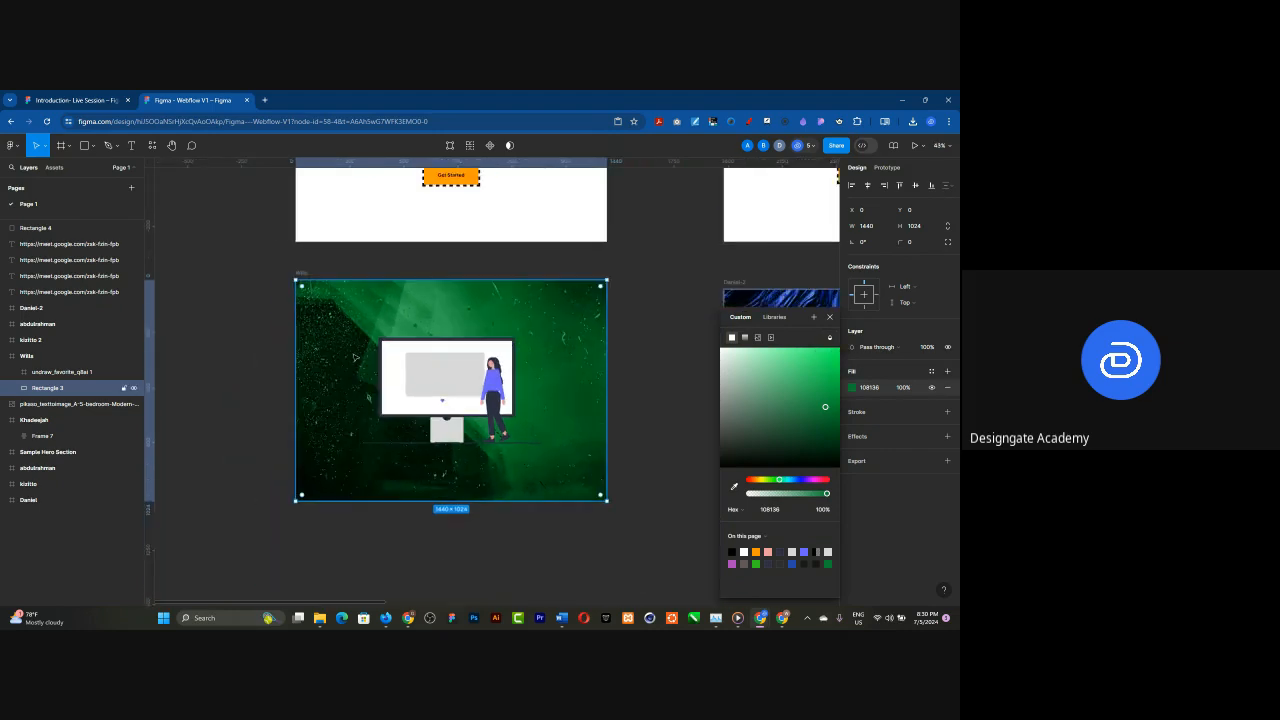
scroll(354, 357, down, 4)
scroll(353, 365, down, 3)
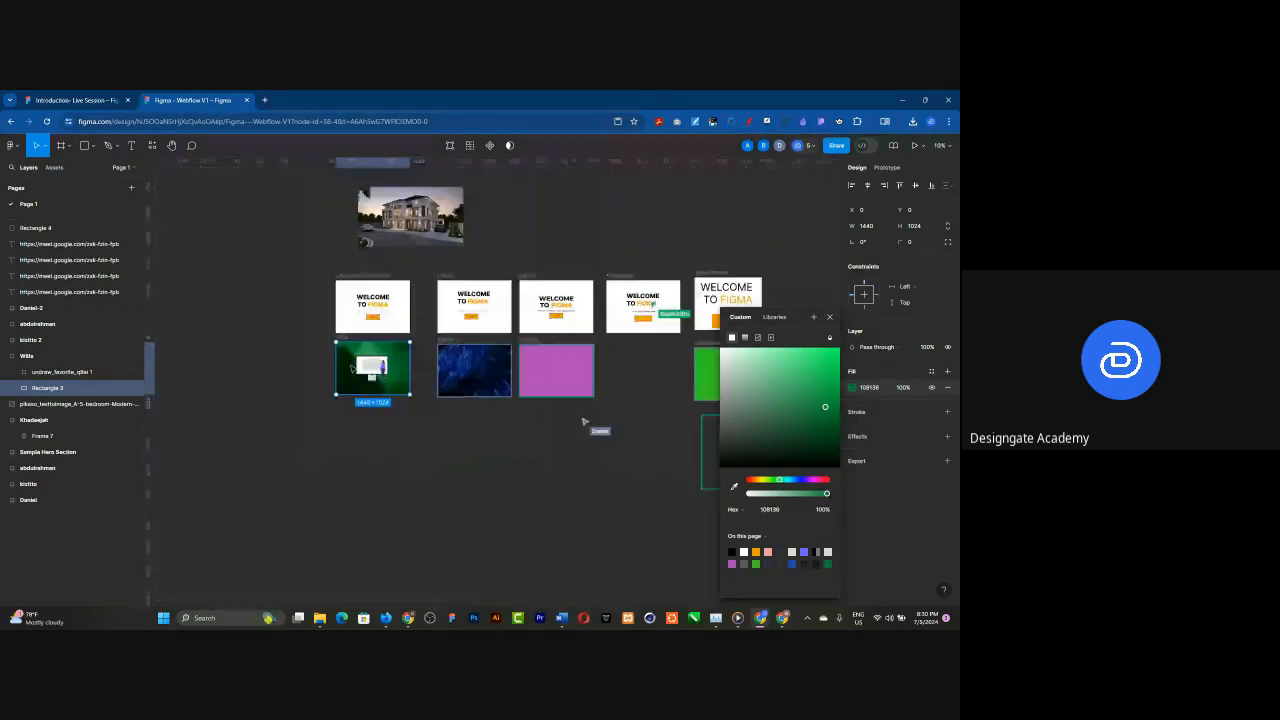
scroll(470, 385, up, 4)
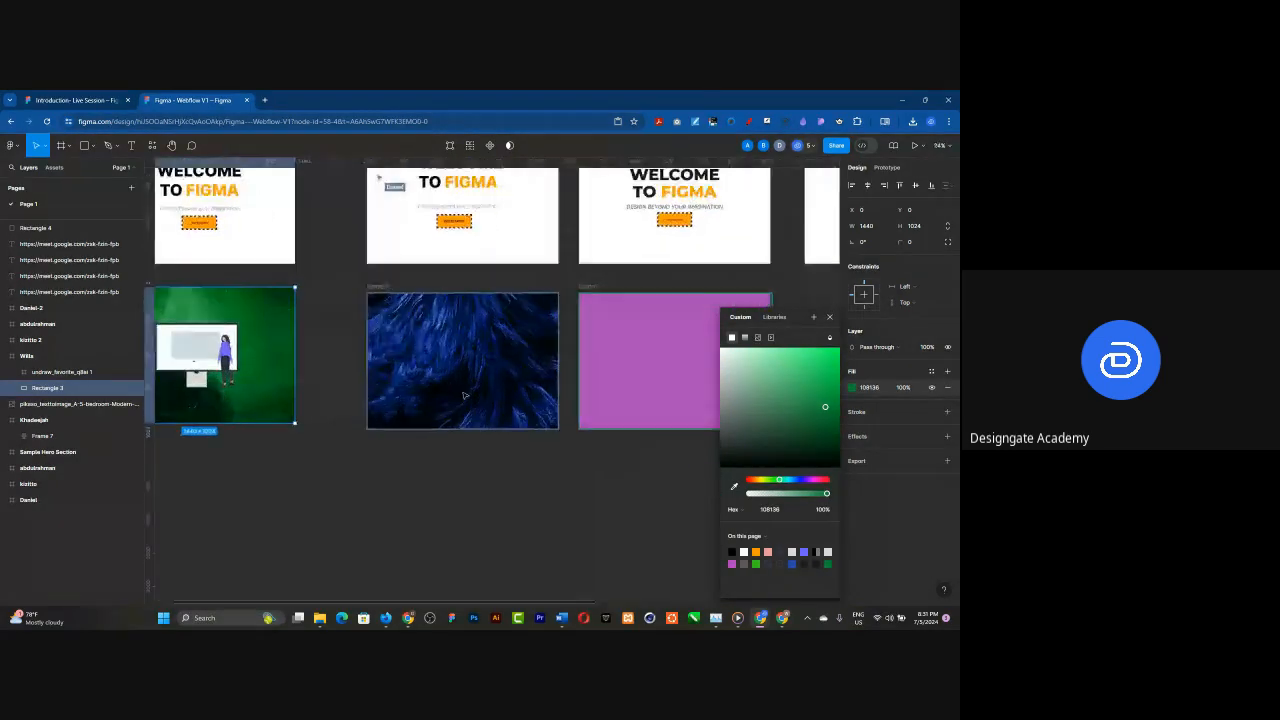
scroll(463, 395, down, 5)
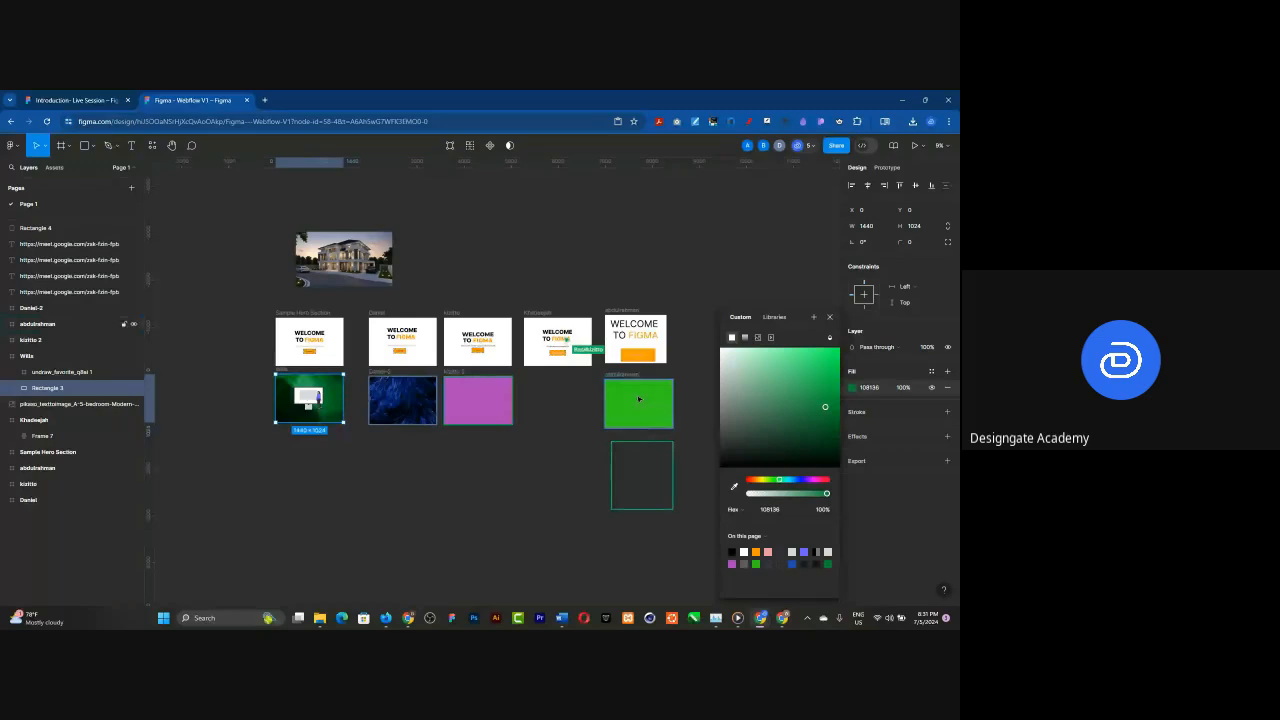
click(830, 320)
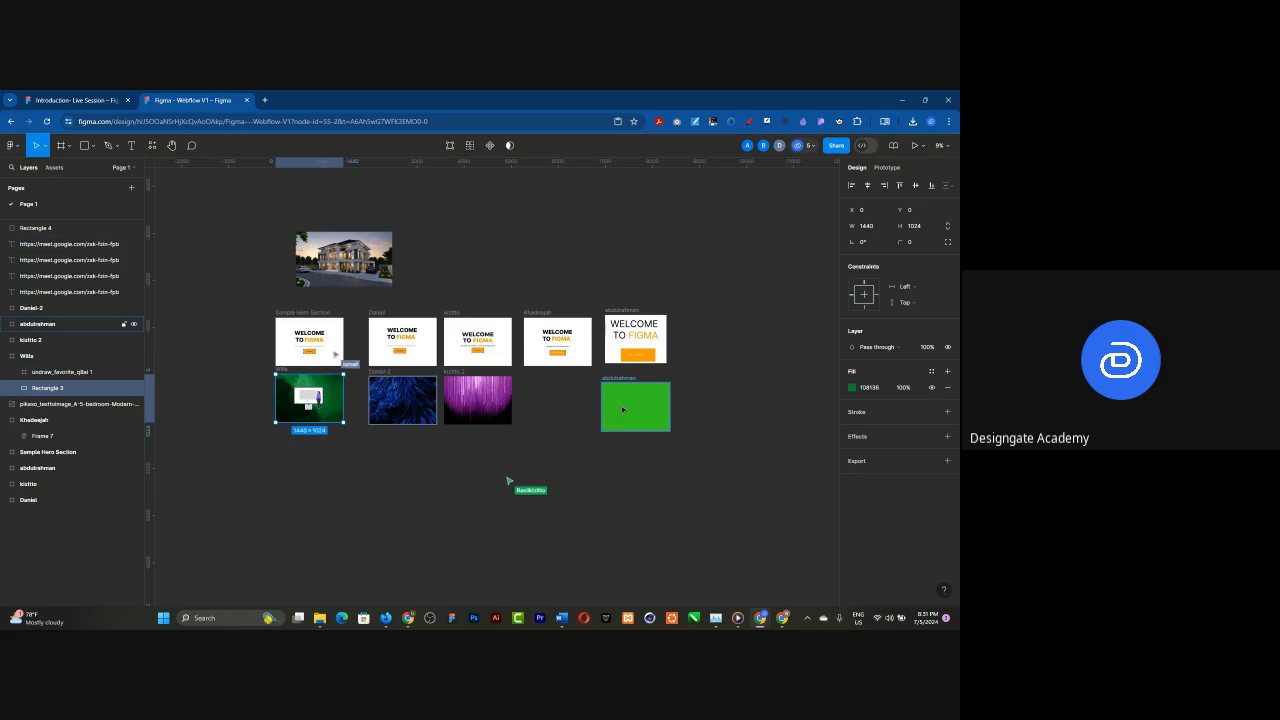
- Expand the plain green frame's layers, try to delete the rectangle inside it, and hide the purple-tinted frame
click(10, 322)
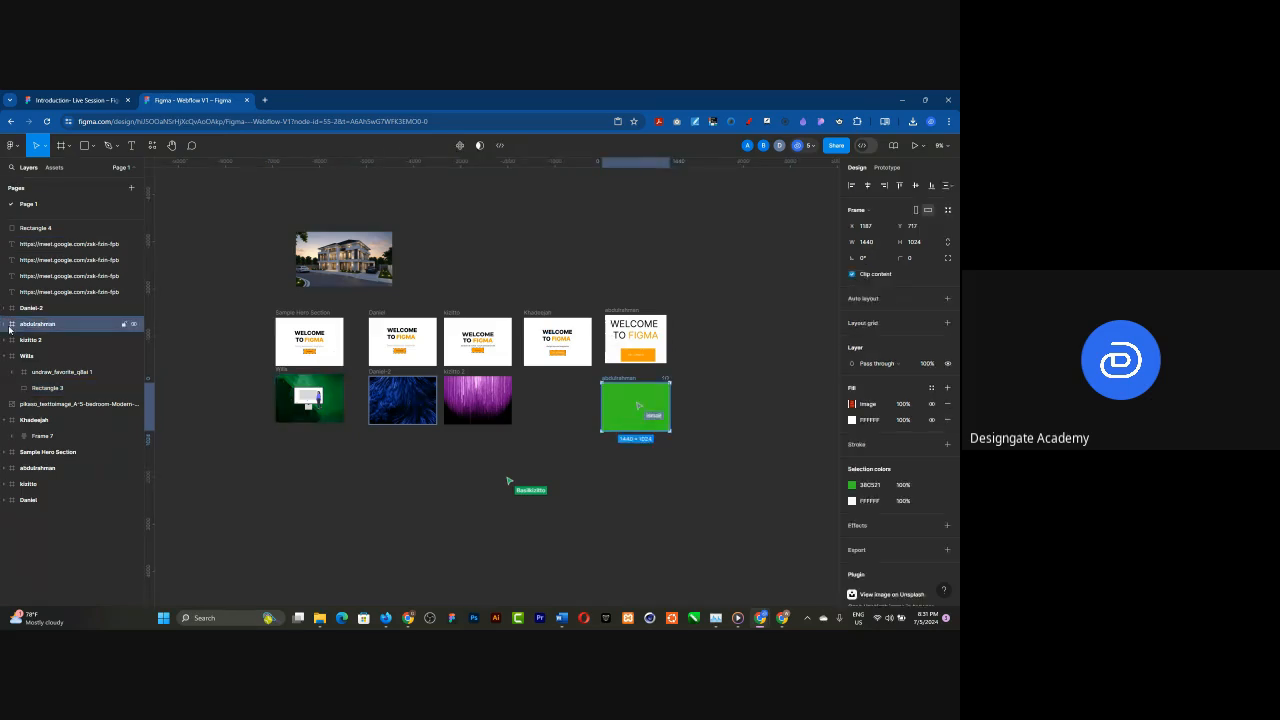
click(5, 325)
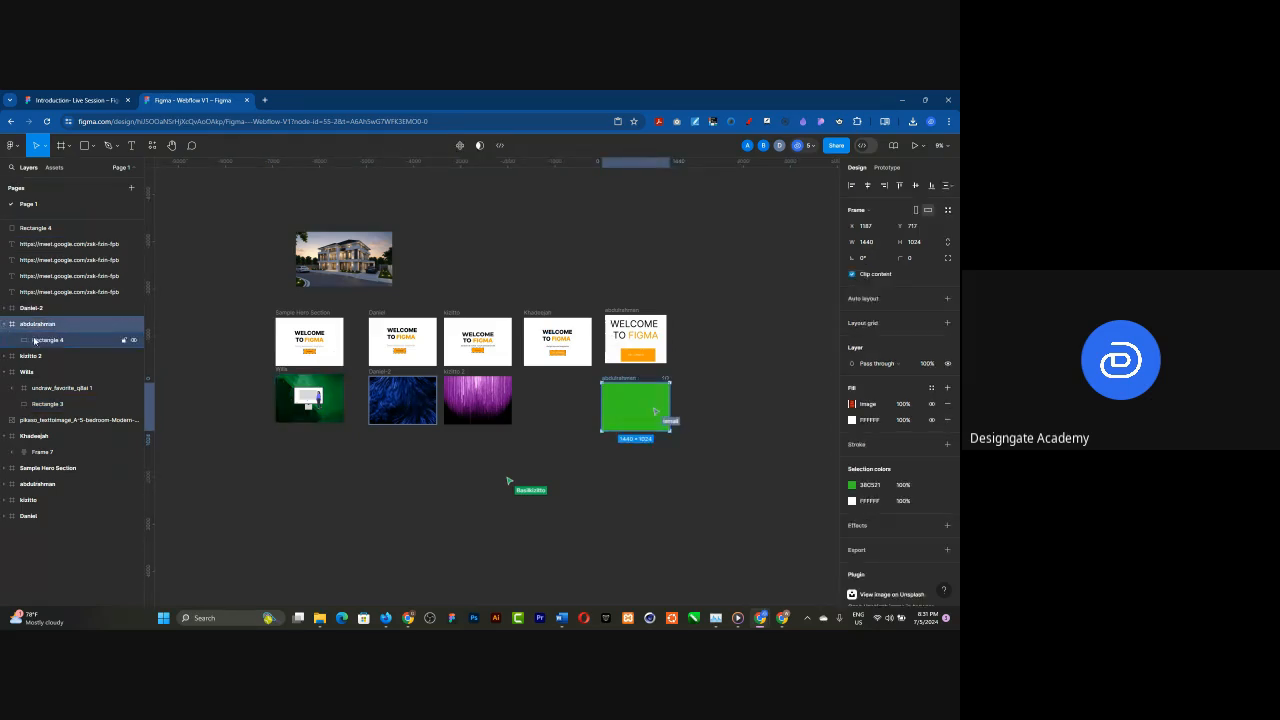
click(45, 341)
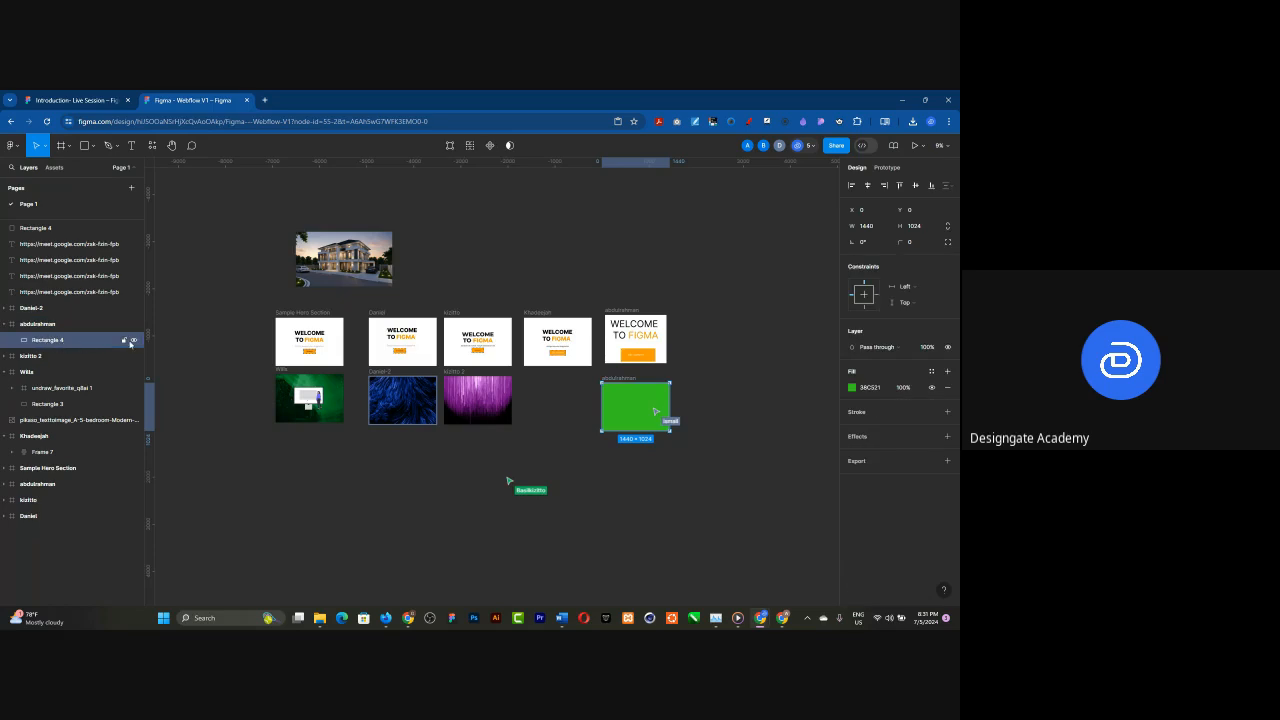
key(Delete)
click(135, 340)
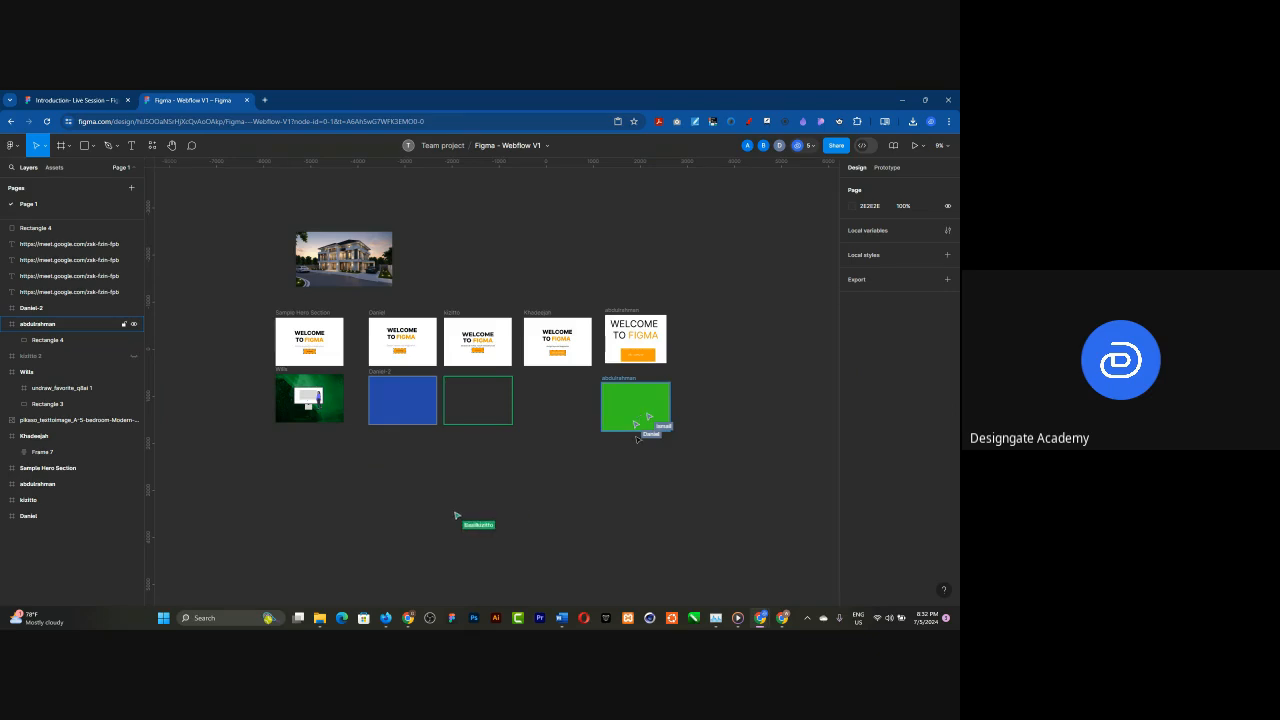
- Review the Color blend mode on the overlay rectangle in the illustration frame again and close its fill settings
click(283, 384)
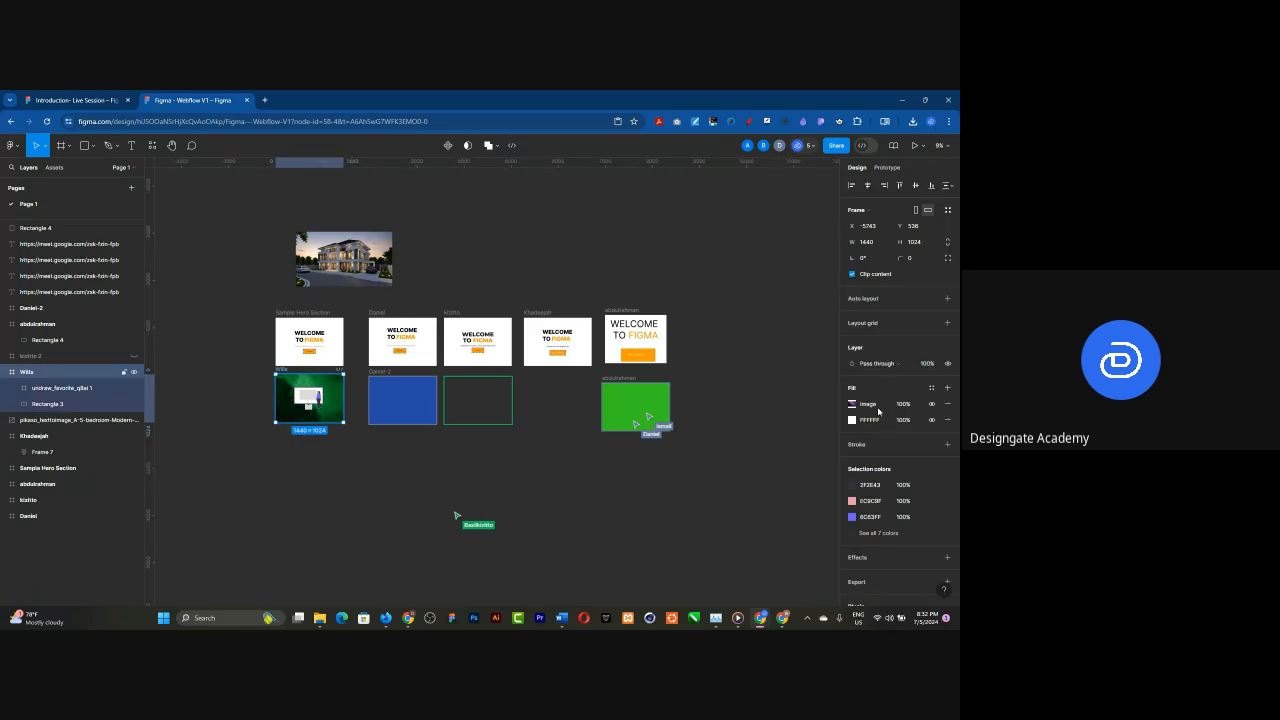
click(66, 405)
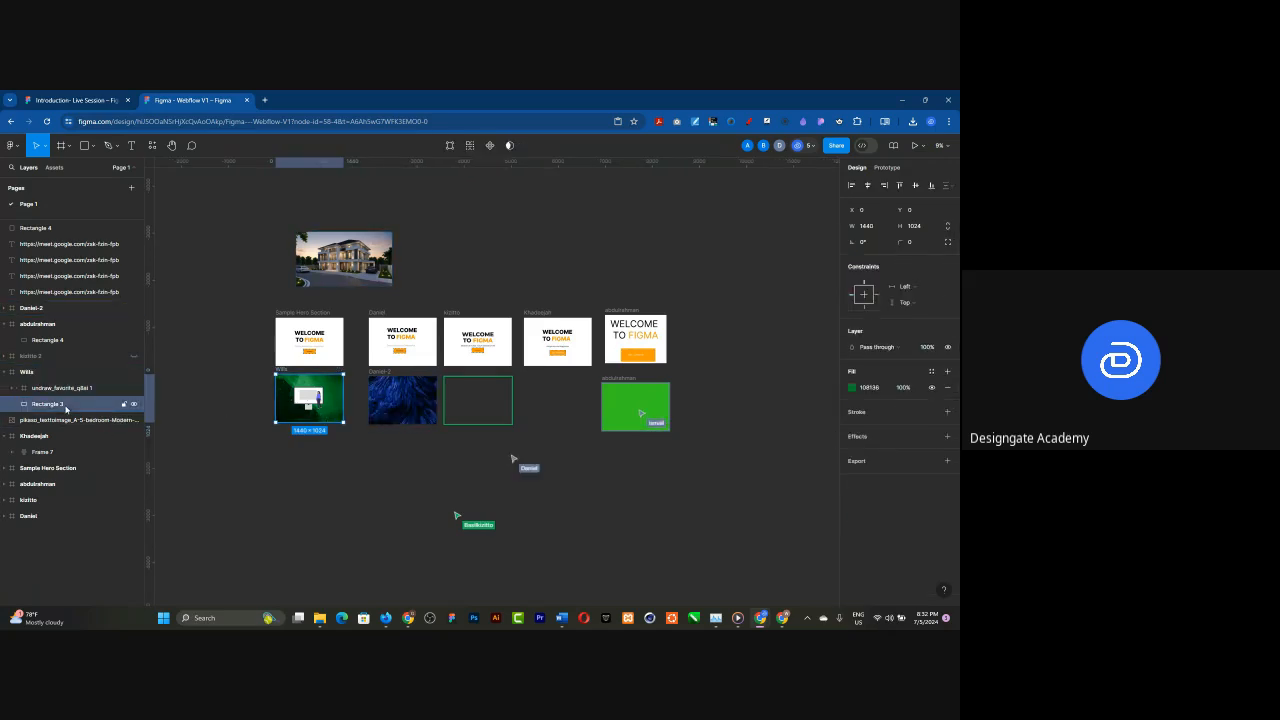
click(852, 387)
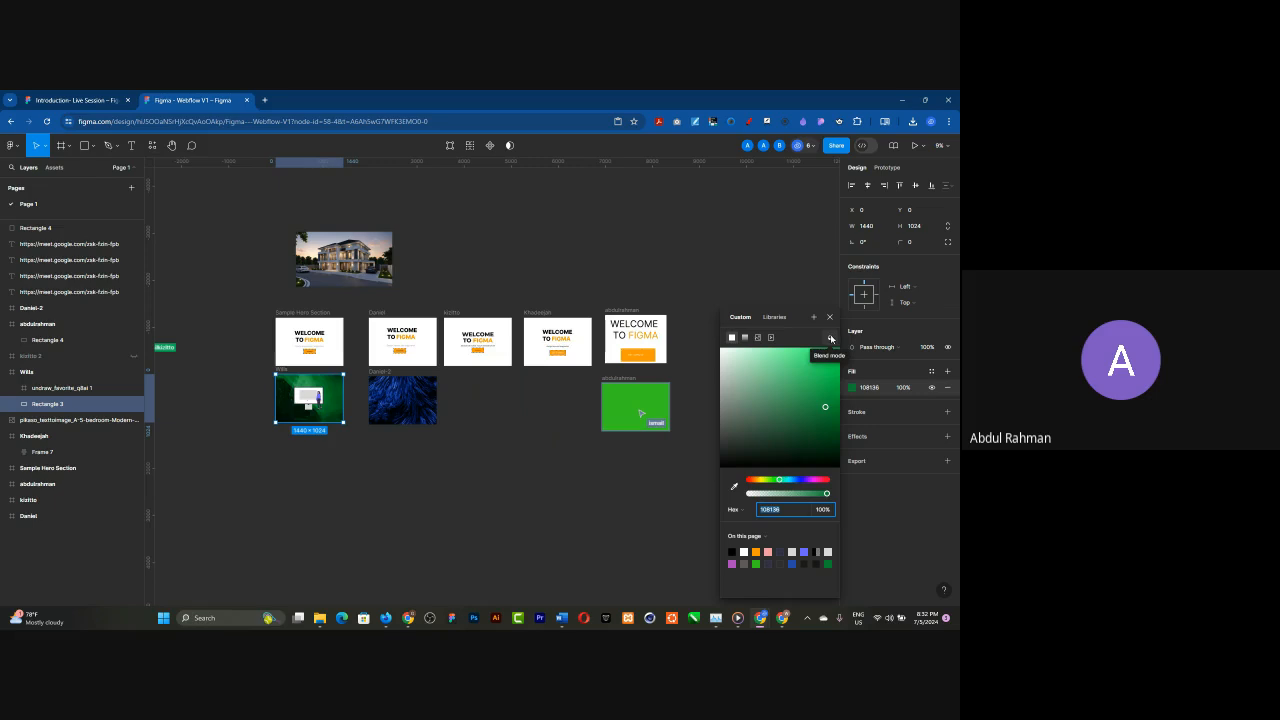
click(830, 339)
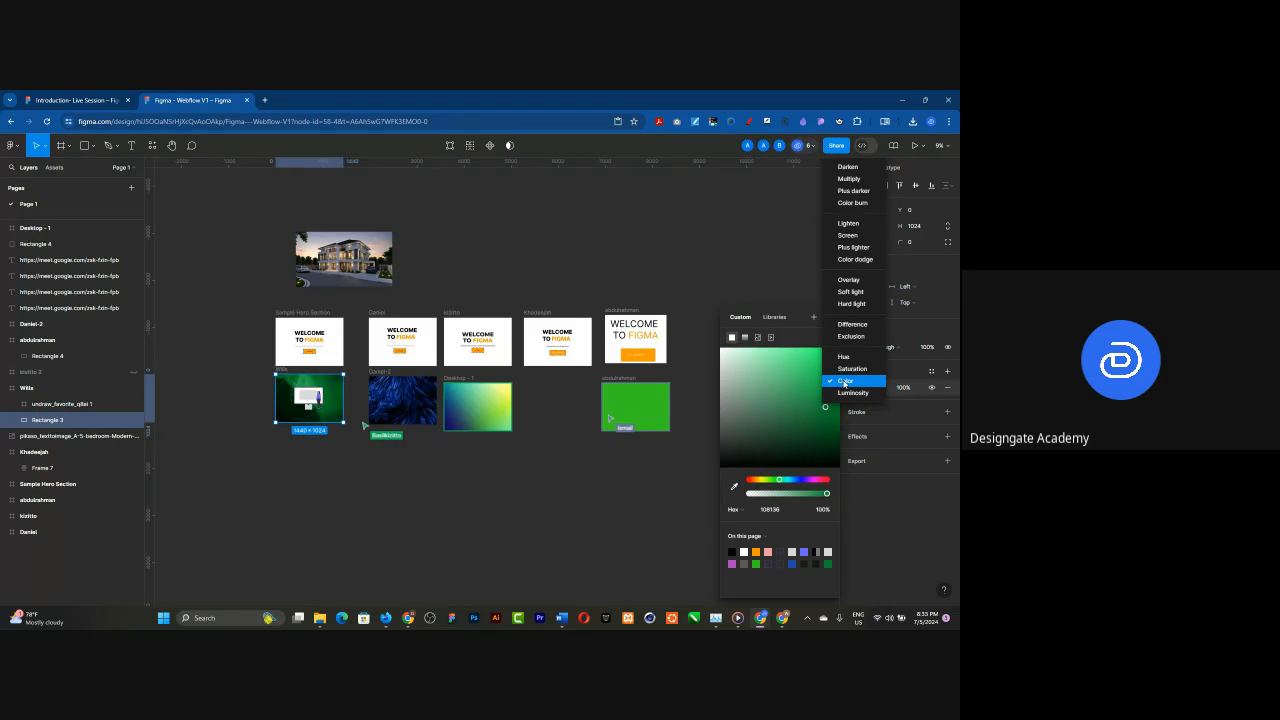
click(443, 552)
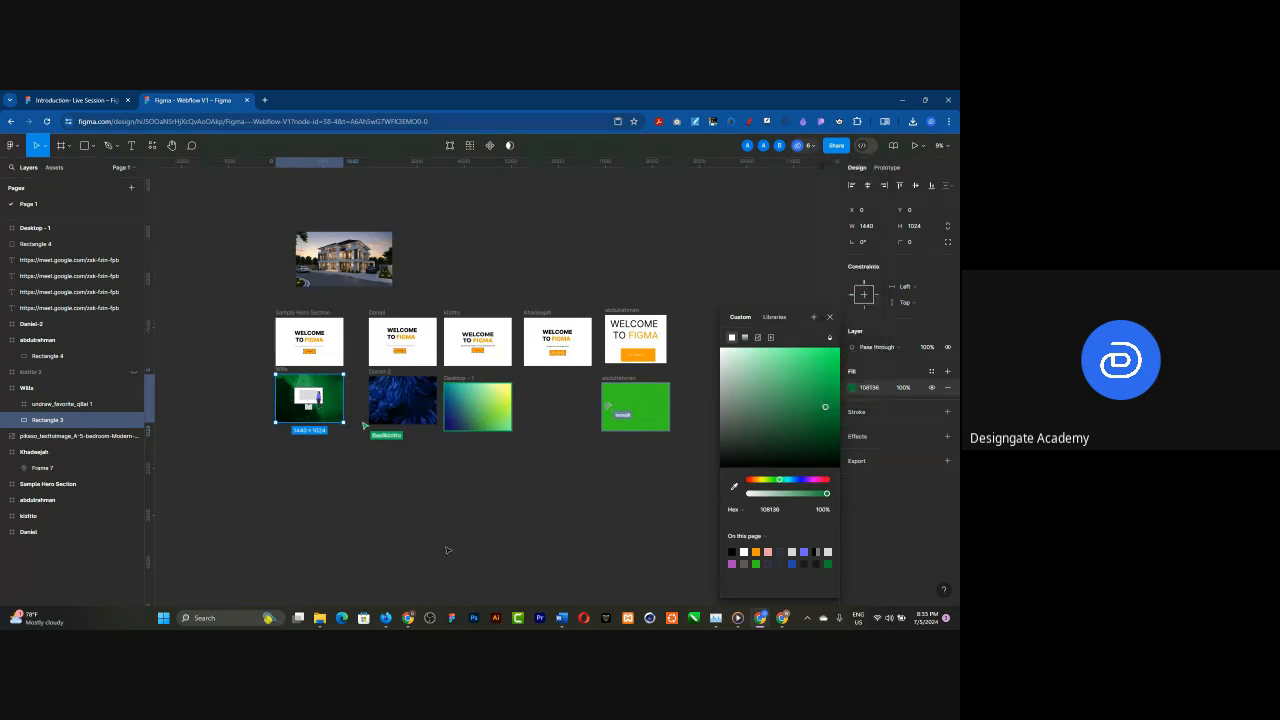
key(Escape)
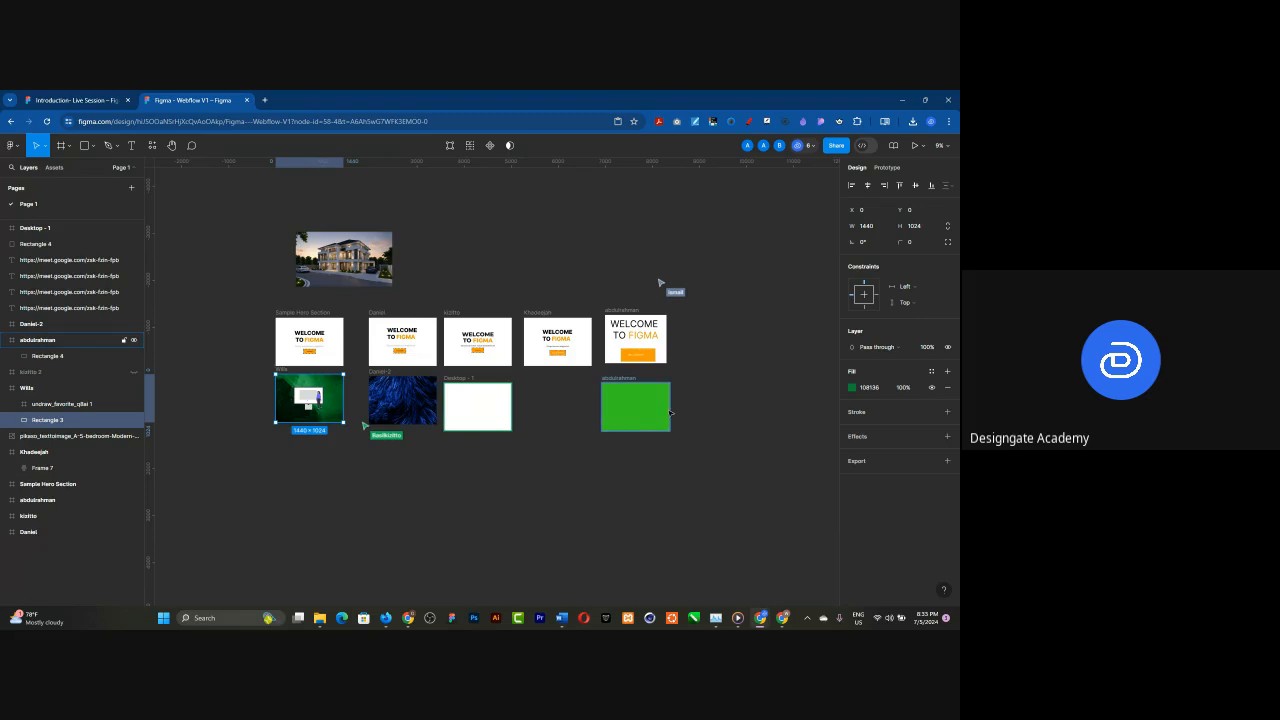
- Inspect the fill and blend mode of the rectangle inside the plain green frame, closing the fill settings without changes
click(60, 340)
click(63, 358)
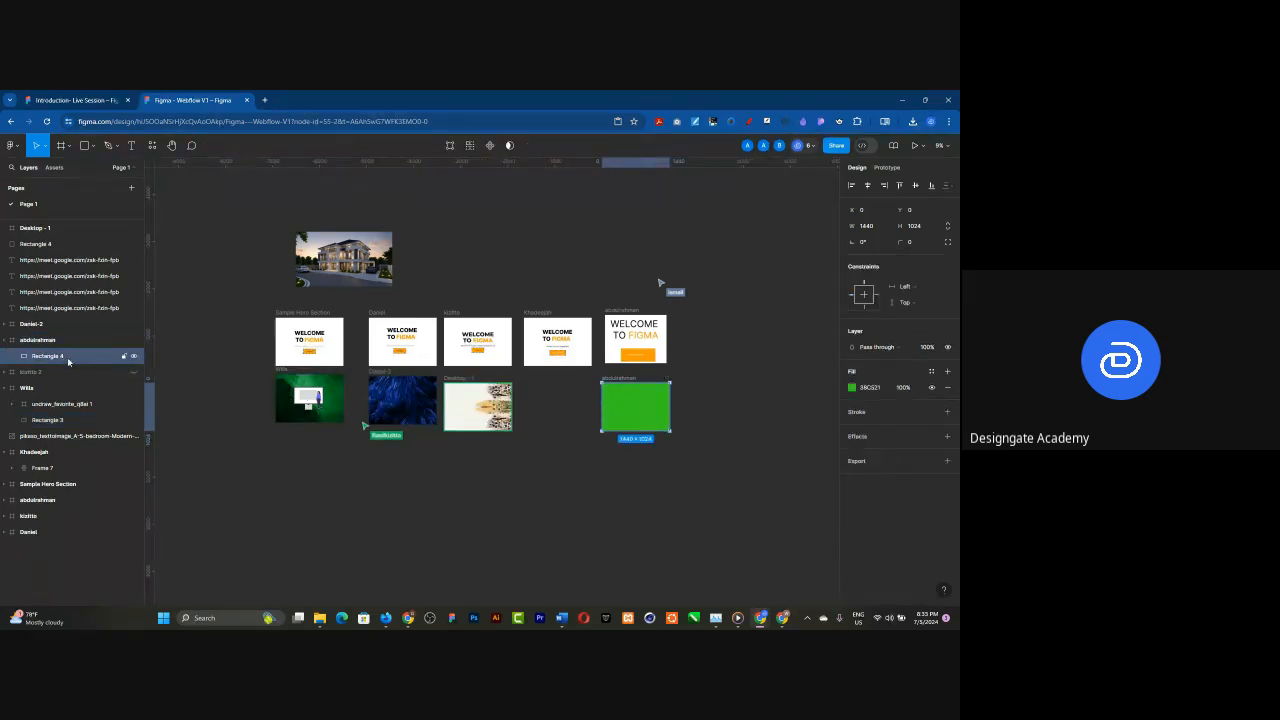
click(853, 388)
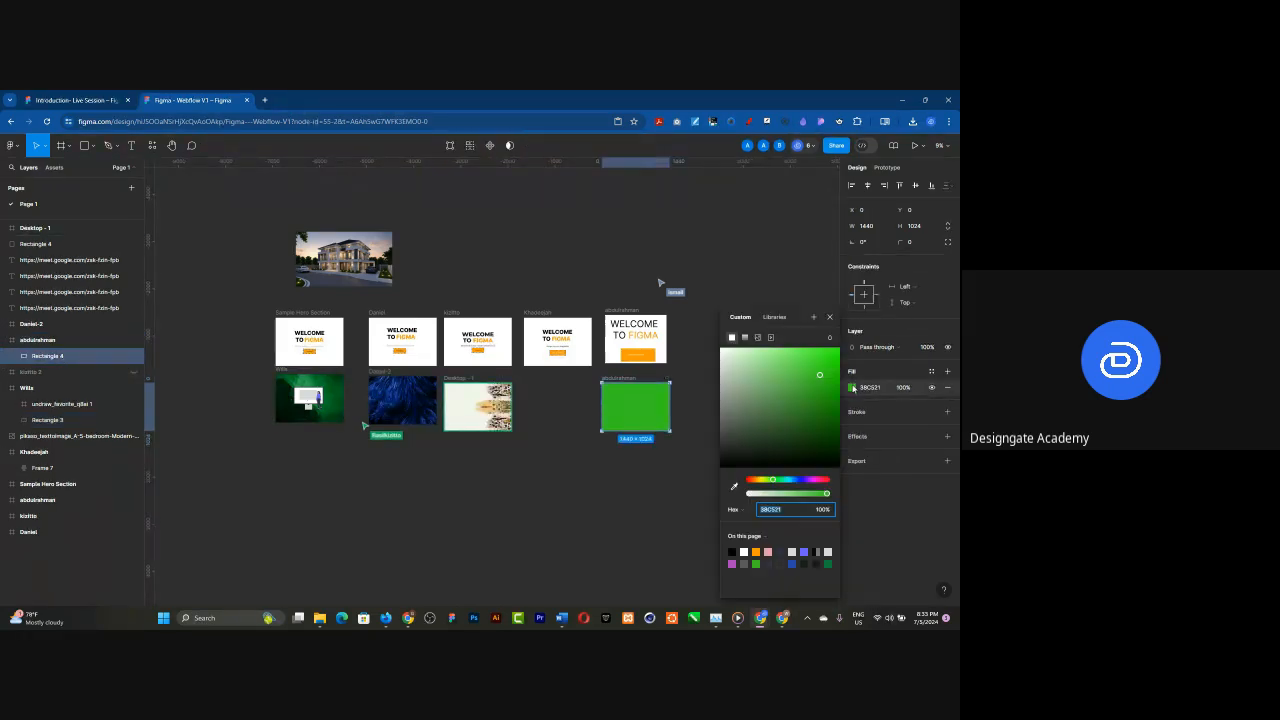
click(828, 338)
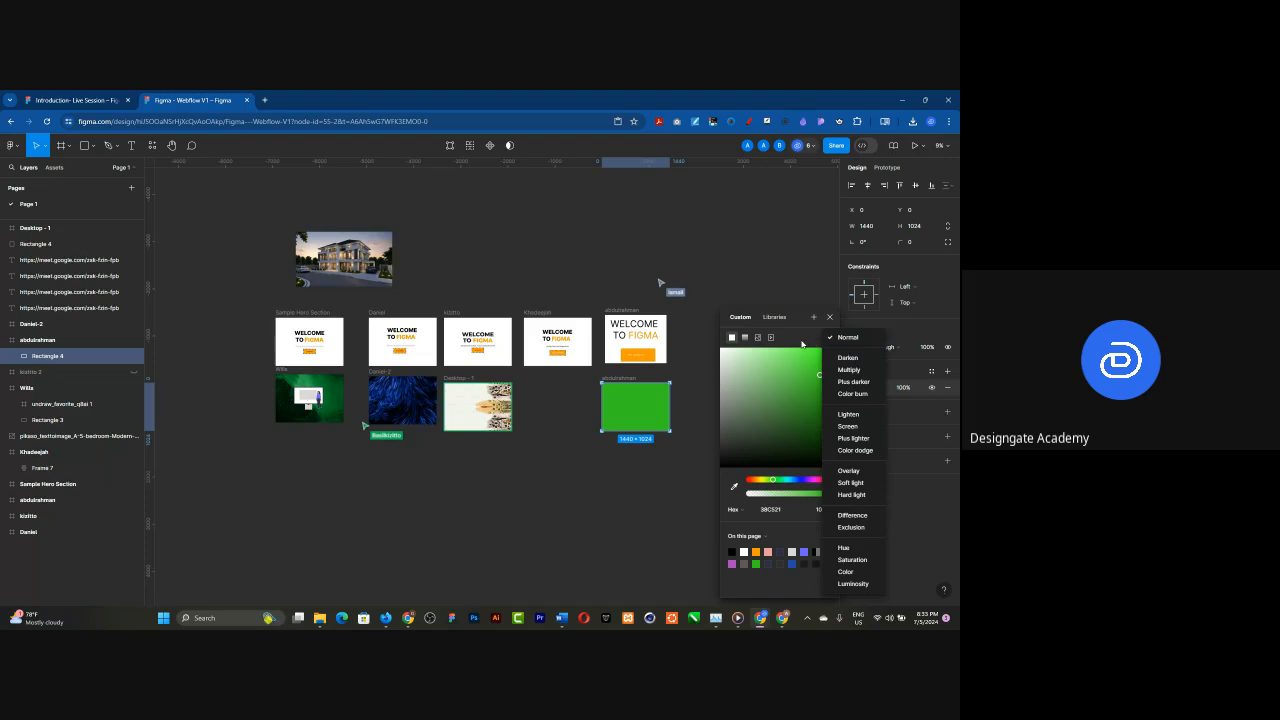
click(819, 326)
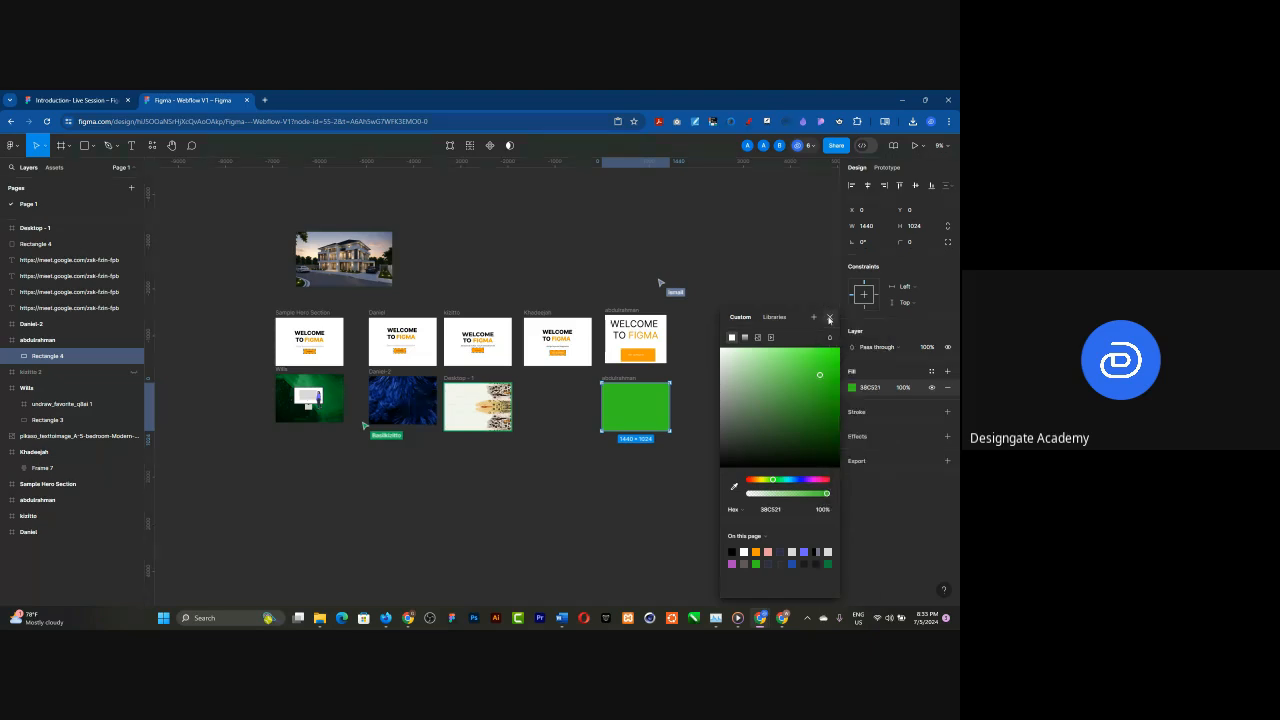
click(829, 318)
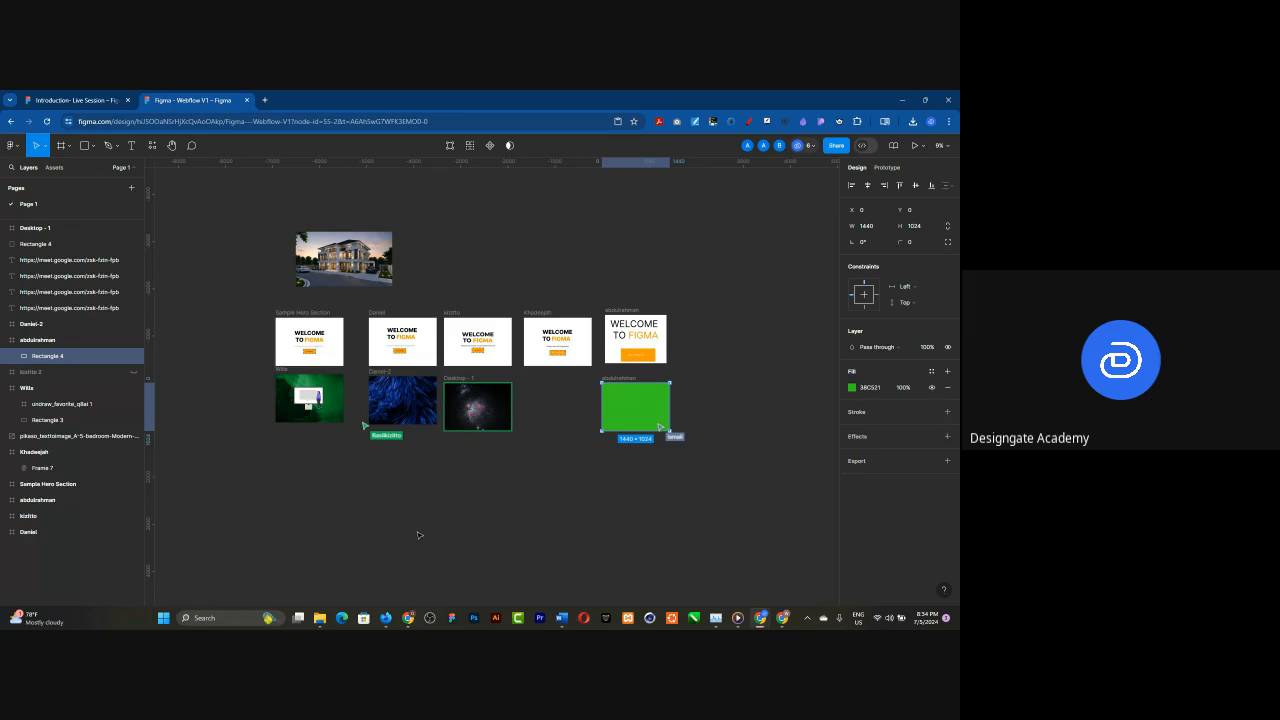
scroll(285, 410, up, 2)
scroll(285, 410, up, 1)
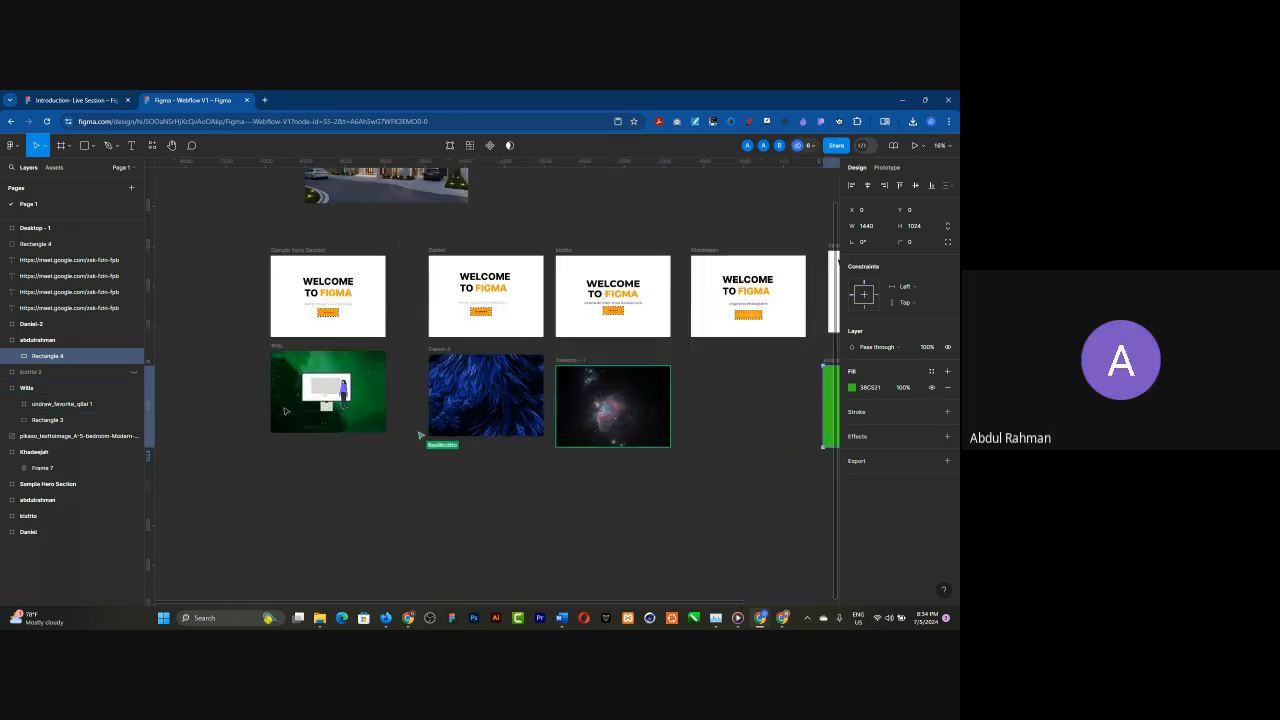
scroll(285, 410, down, 3)
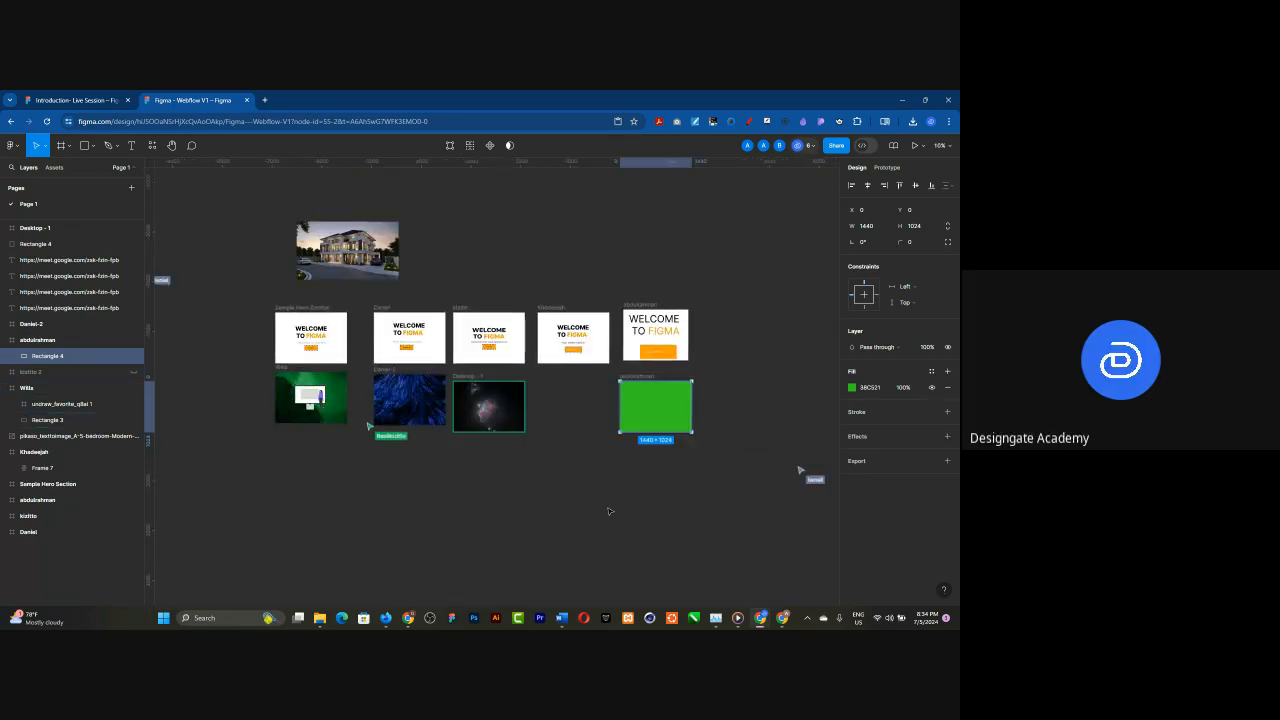
- Set the blend mode of the green overlay rectangle's fill to Color so it tints the image beneath
click(852, 388)
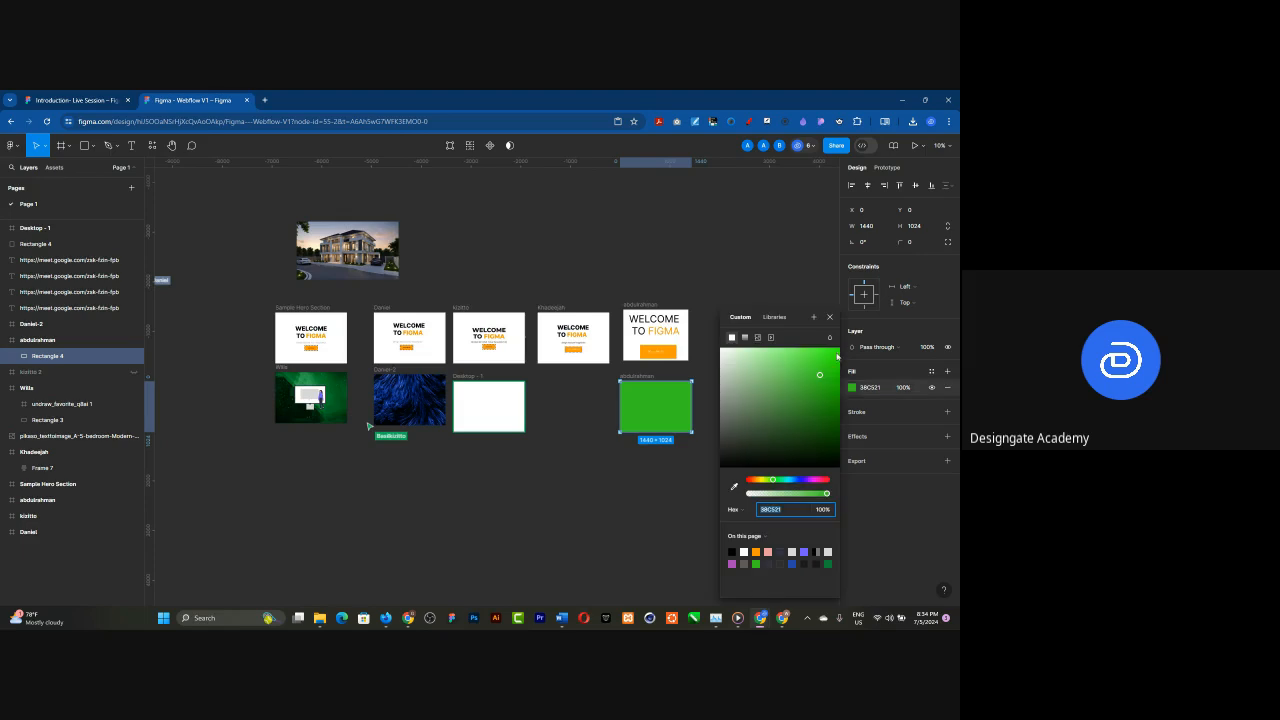
click(834, 339)
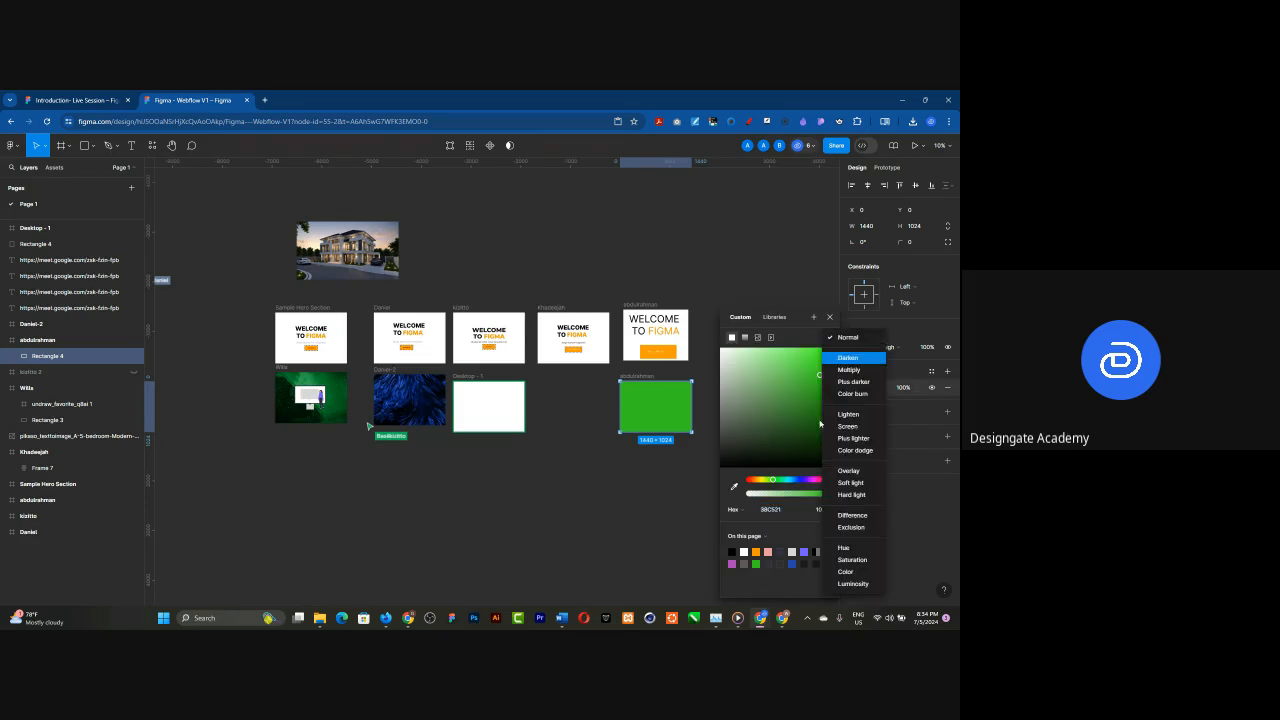
click(838, 572)
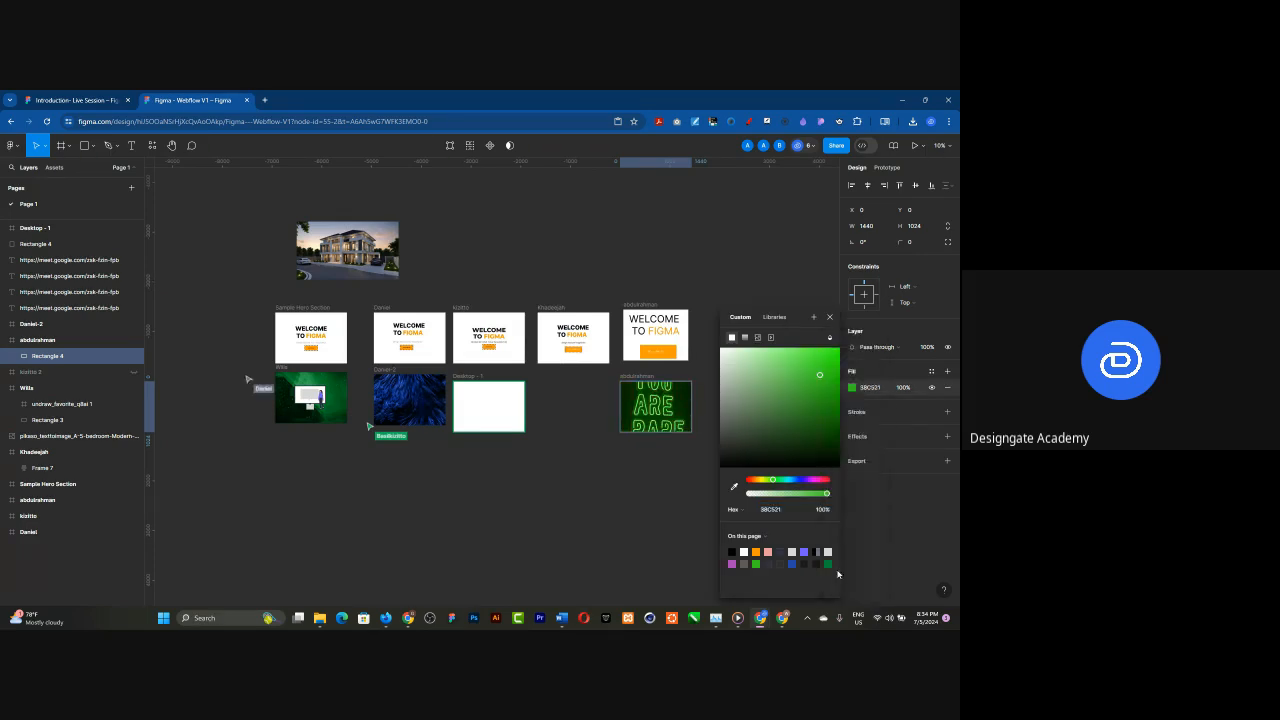
click(666, 539)
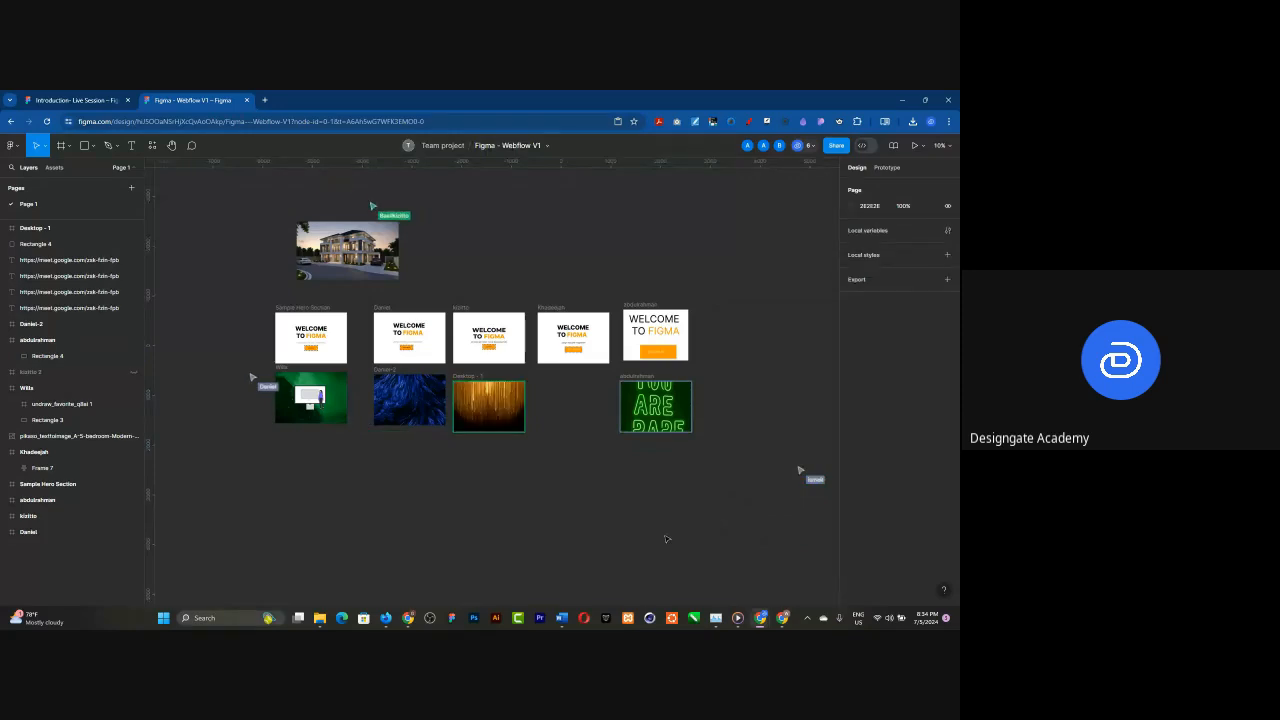
click(633, 413)
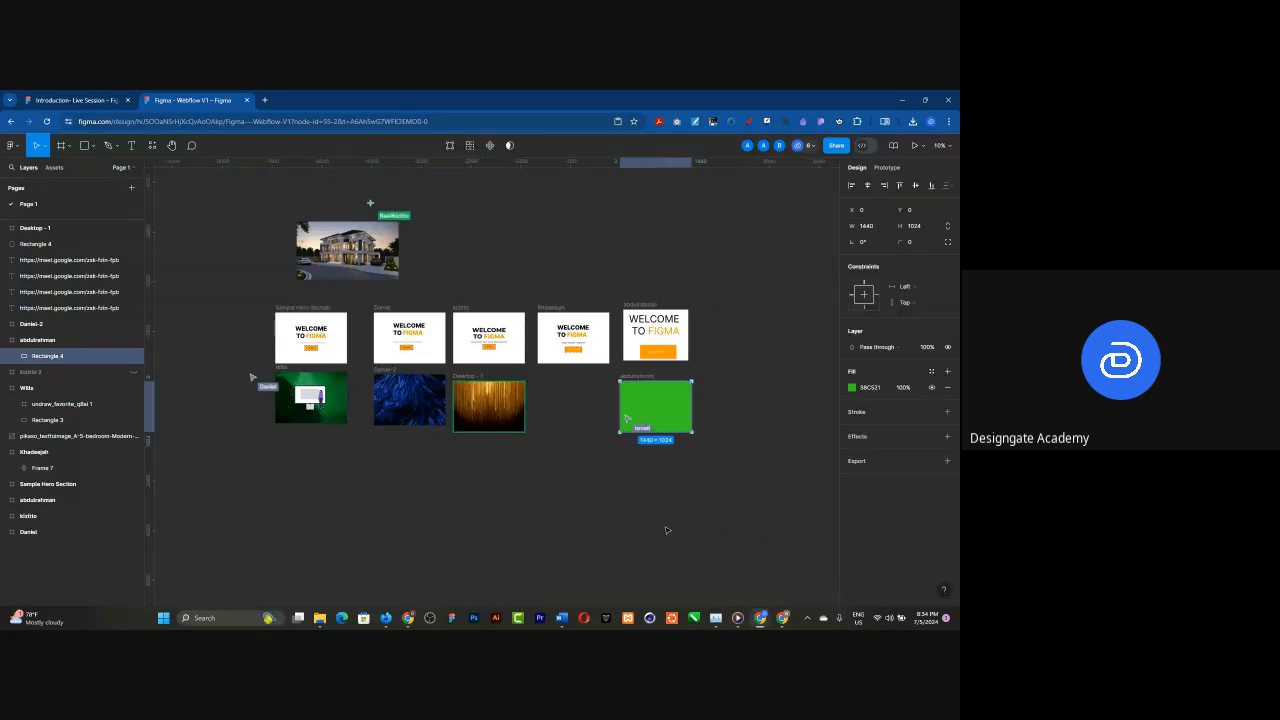
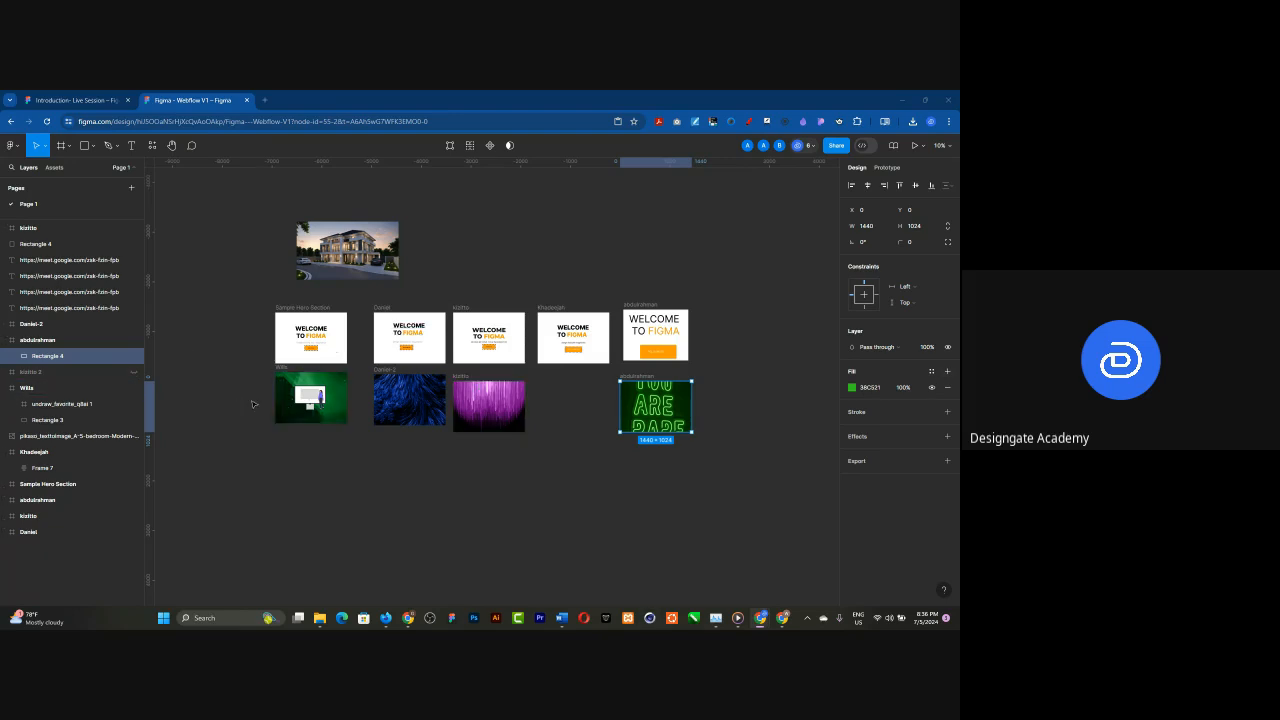
- Align the text and button group to the vertical centre of the Sample Hero Section frame and deselect it
scroll(258, 405, up, 2)
scroll(291, 321, up, 8)
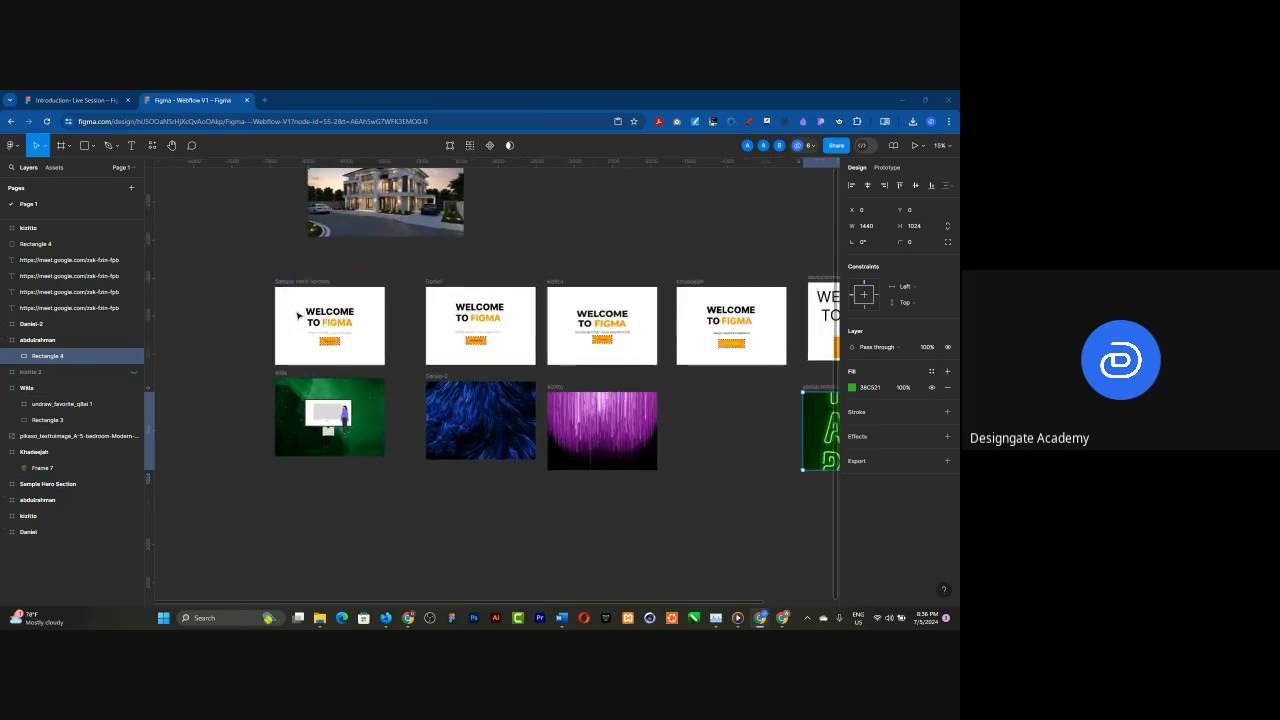
scroll(283, 323, up, 2)
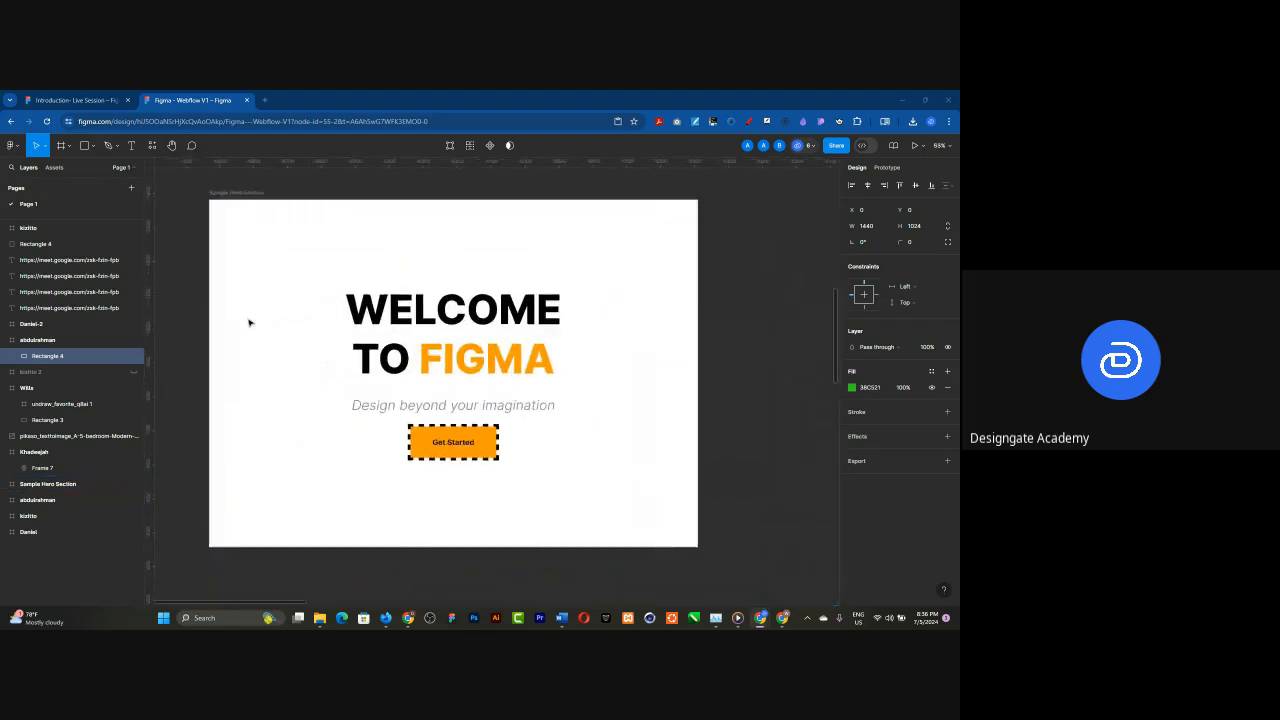
click(503, 347)
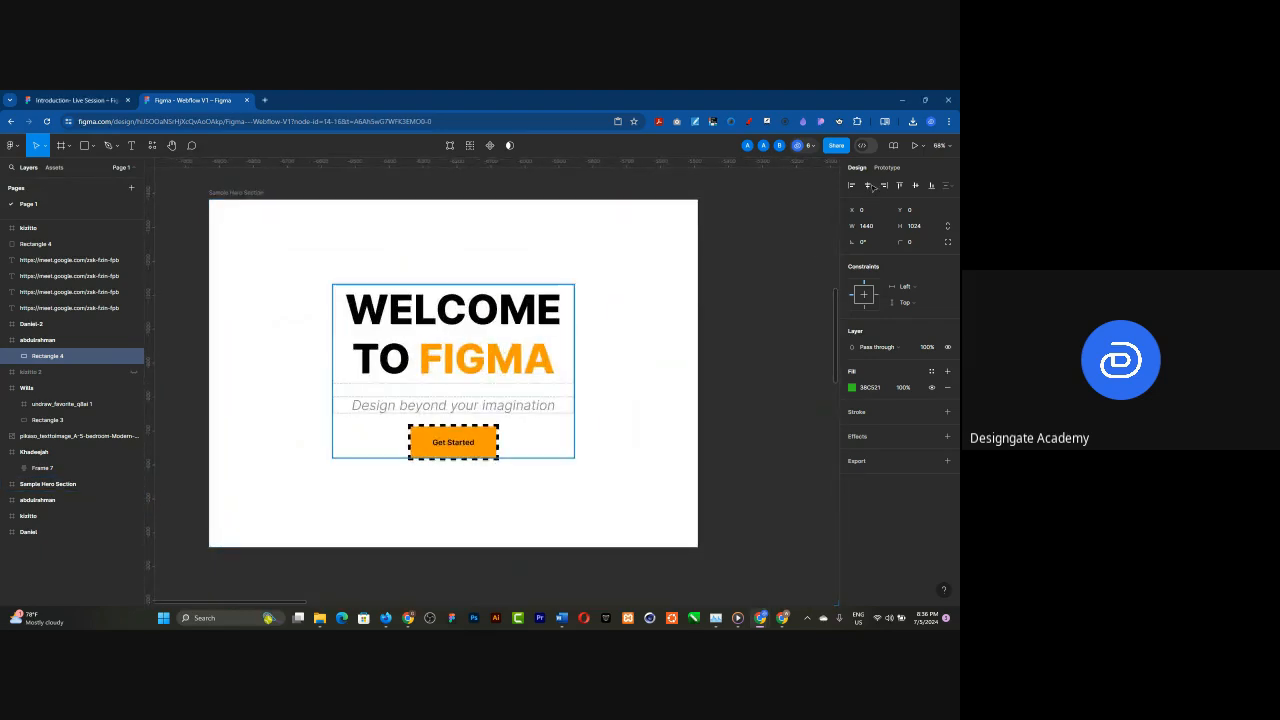
click(917, 187)
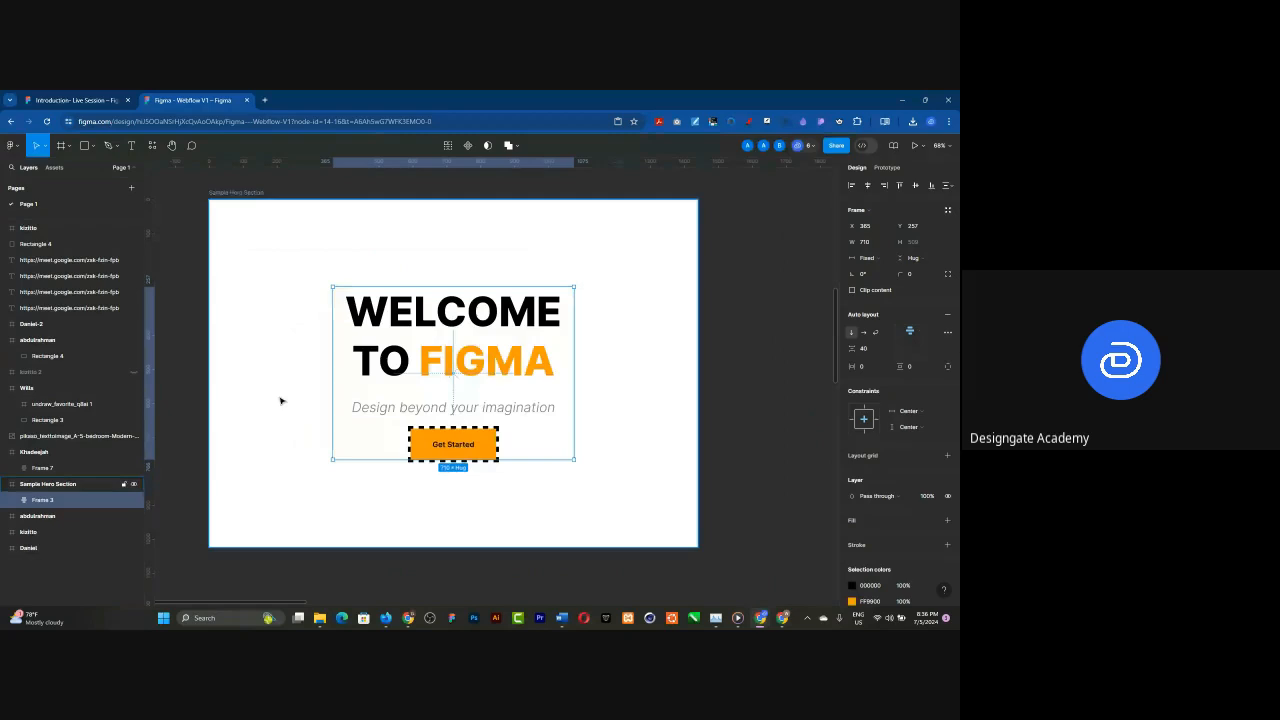
scroll(209, 357, up, 1)
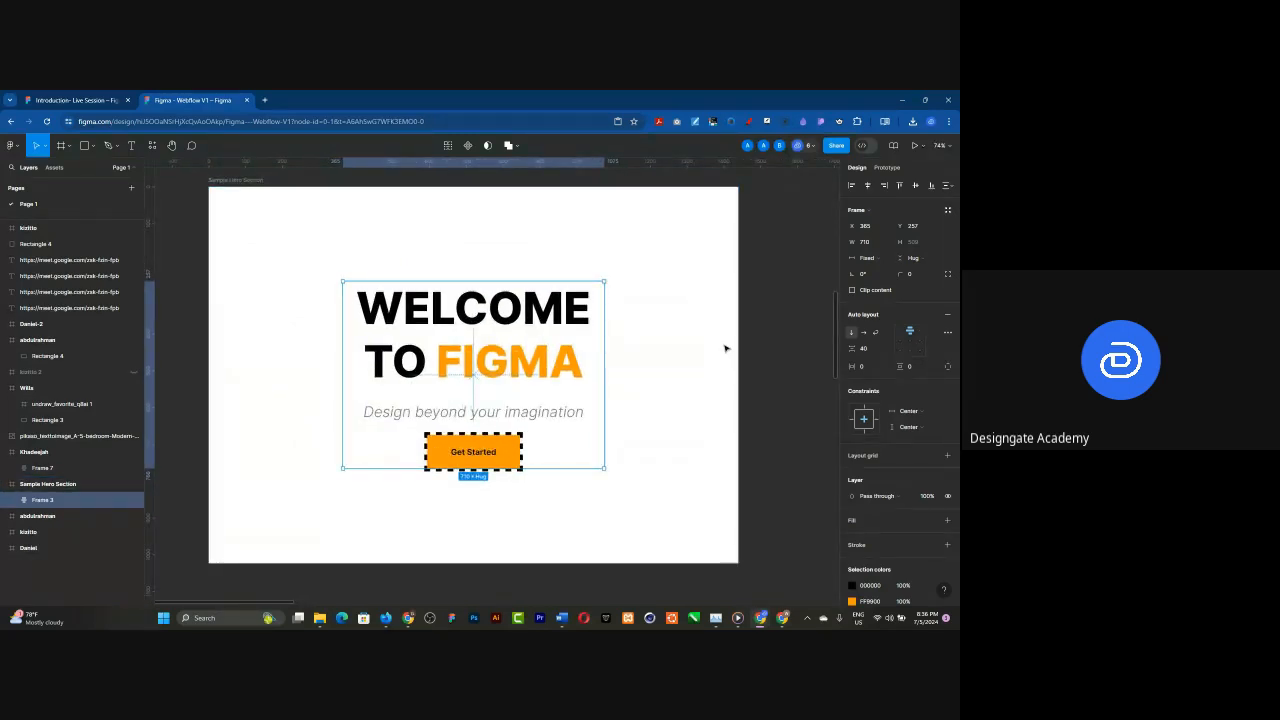
click(631, 414)
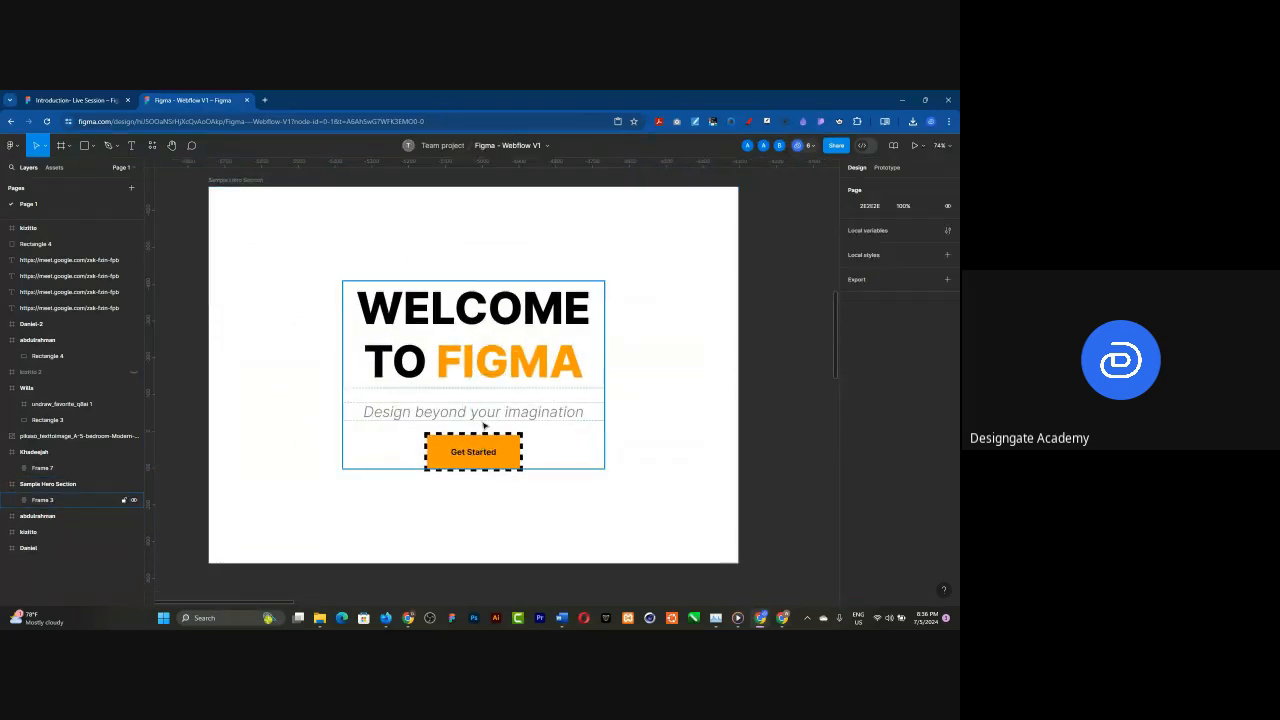
- Select the Welcome to Figma heading, switch to Dev Mode, and review its code, colours and text styles
click(505, 310)
click(506, 314)
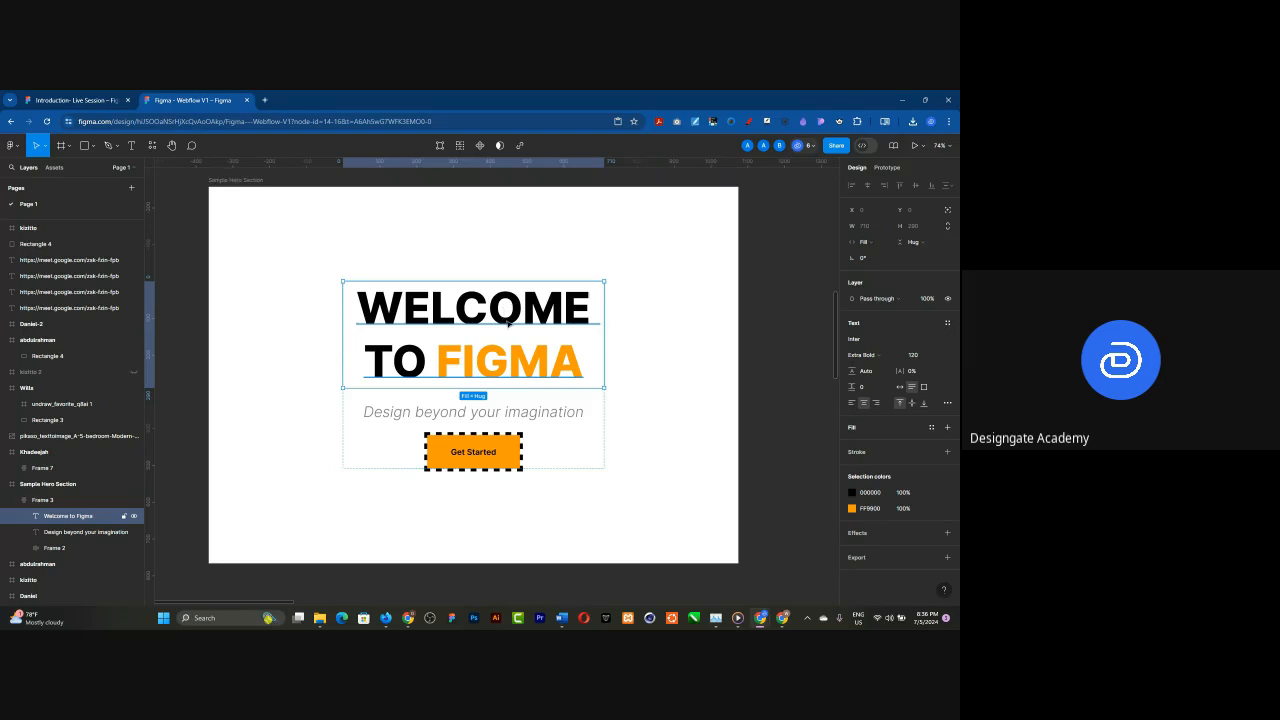
click(866, 146)
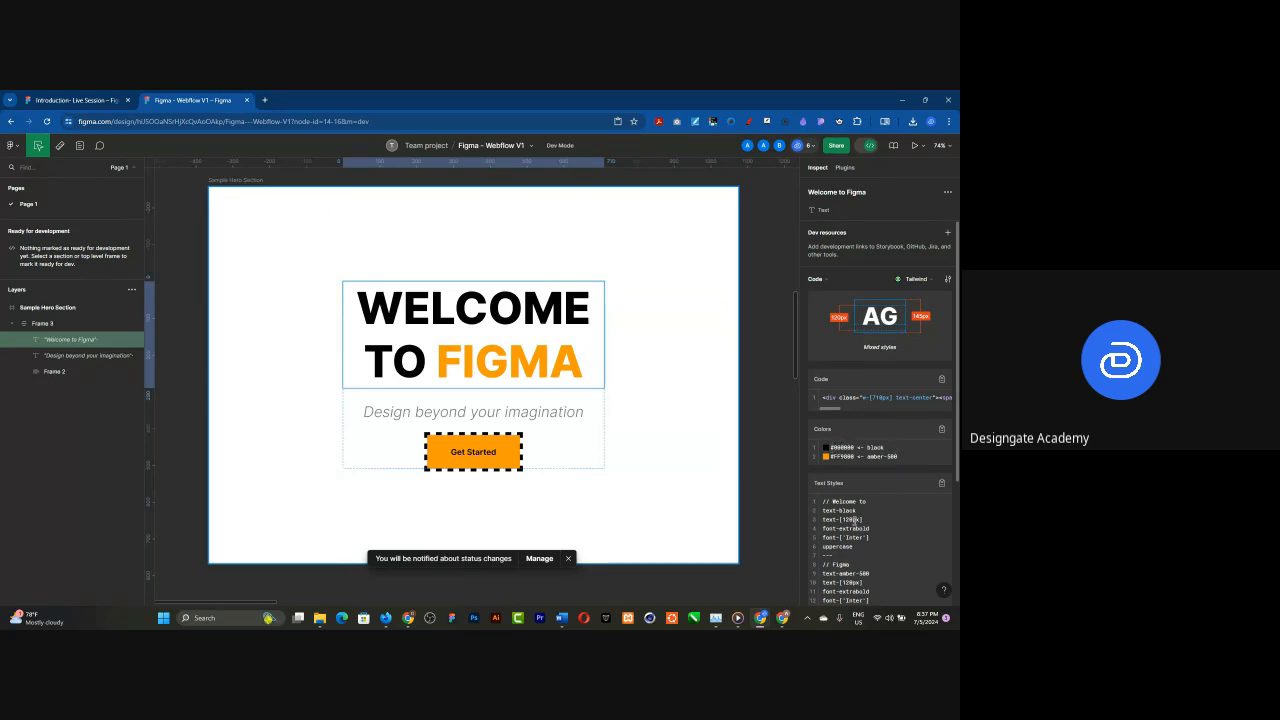
scroll(855, 519, down, 1)
scroll(855, 519, down, 2)
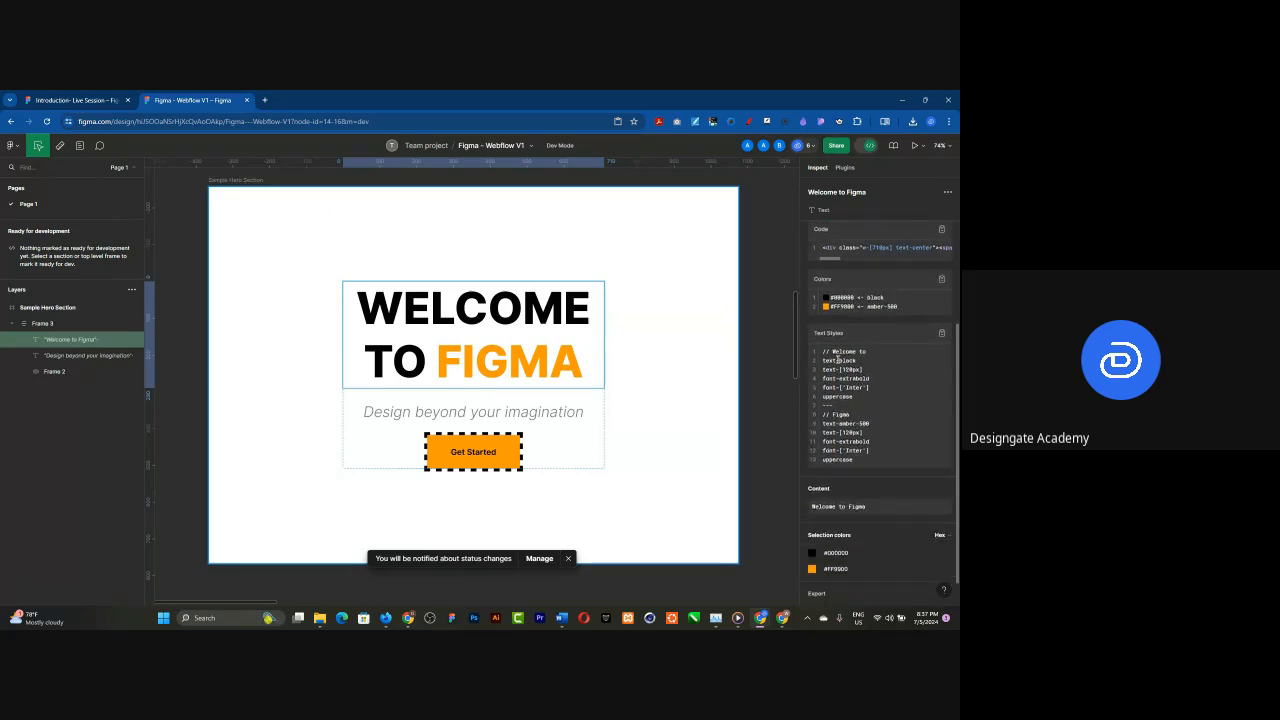
scroll(840, 505, down, 1)
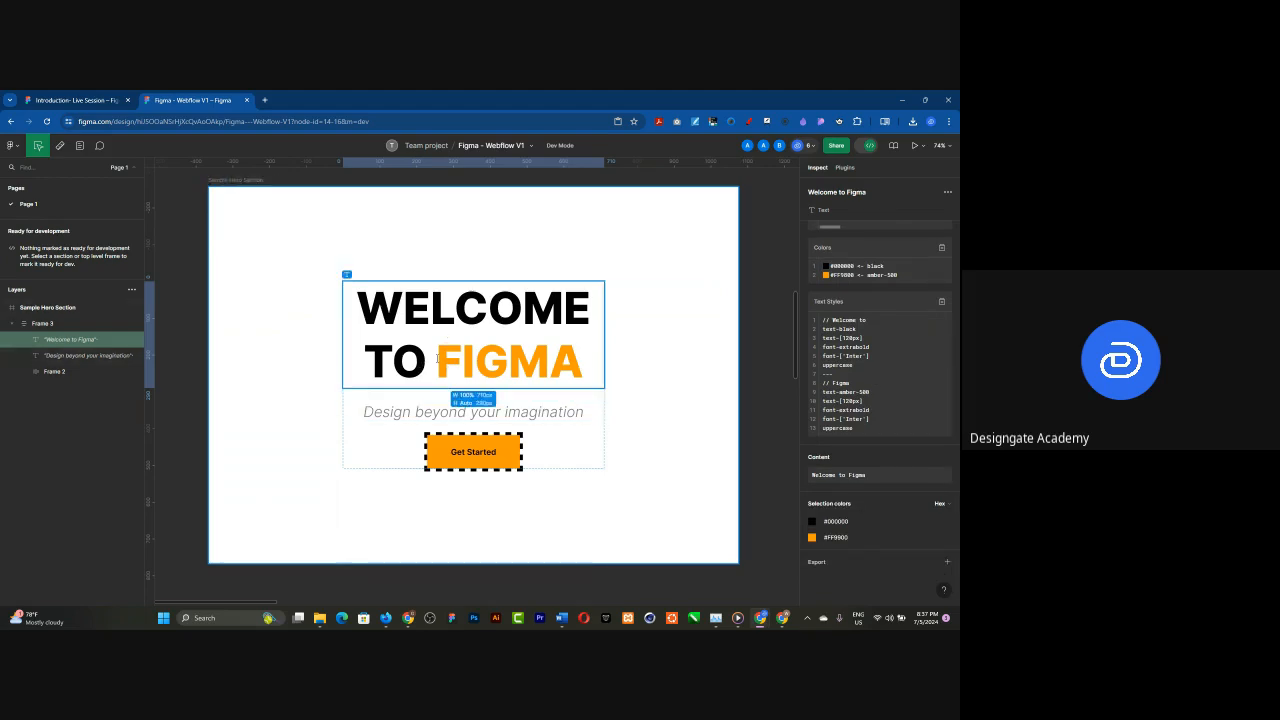
scroll(852, 427, up, 4)
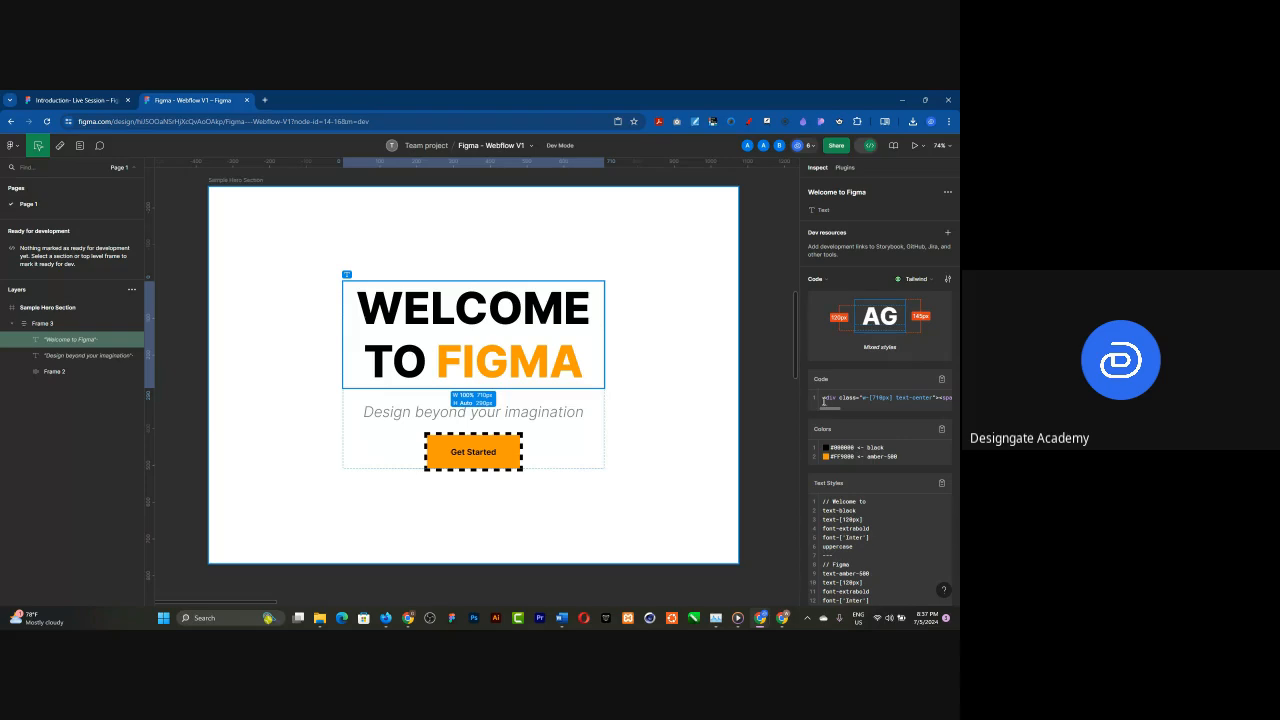
- Inspect individual vectors of the illustration in the green frame, and select the whole undraw_favorite_q8ai 1 frame
scroll(493, 311, down, 1)
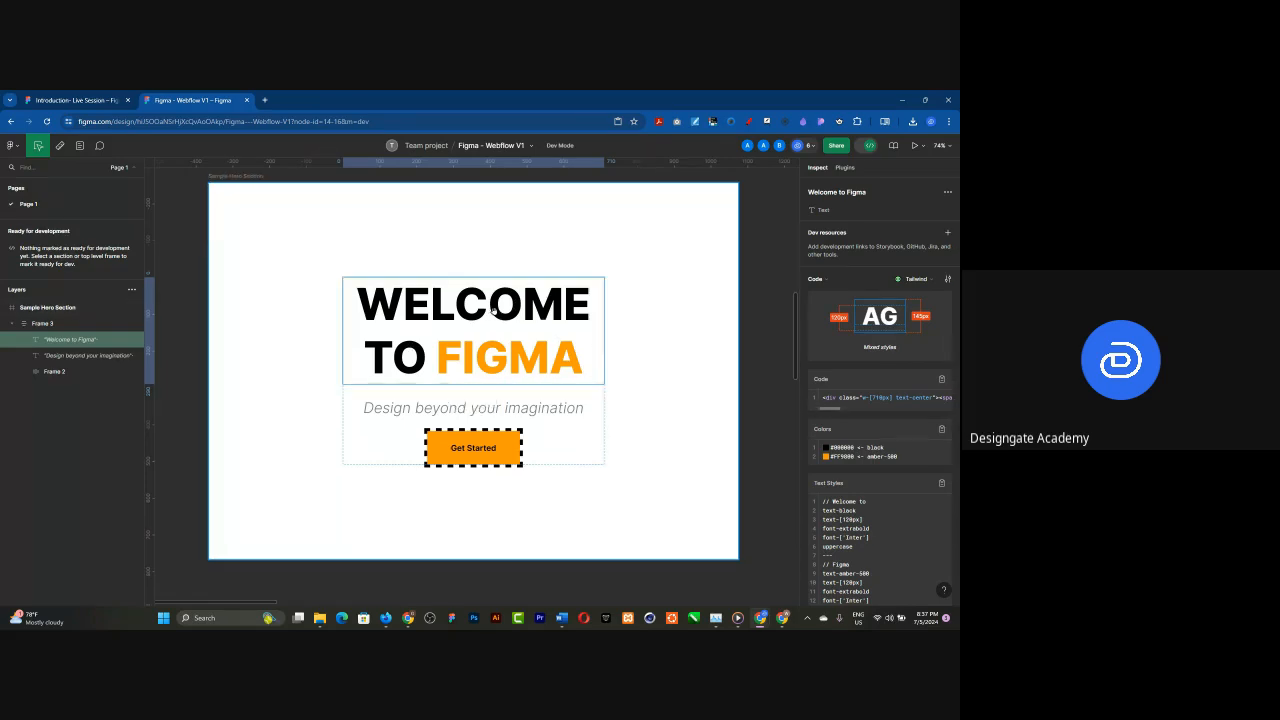
scroll(415, 322, down, 5)
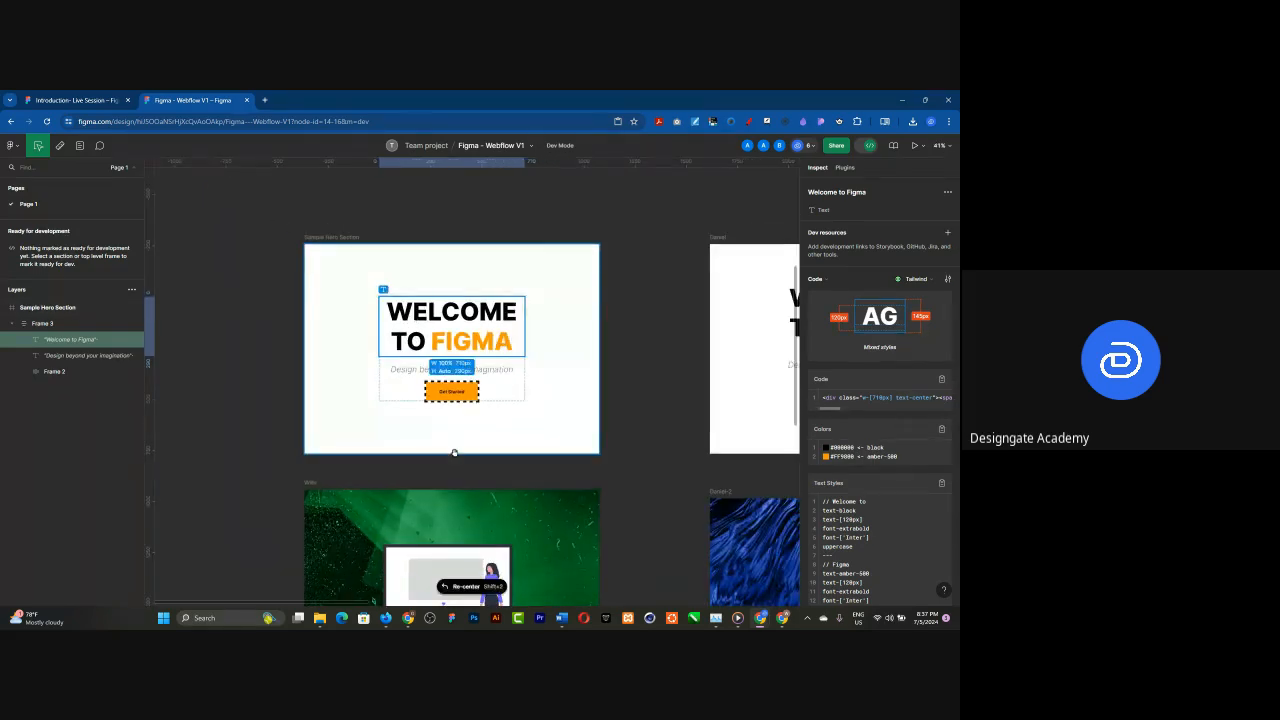
scroll(454, 453, down, 5)
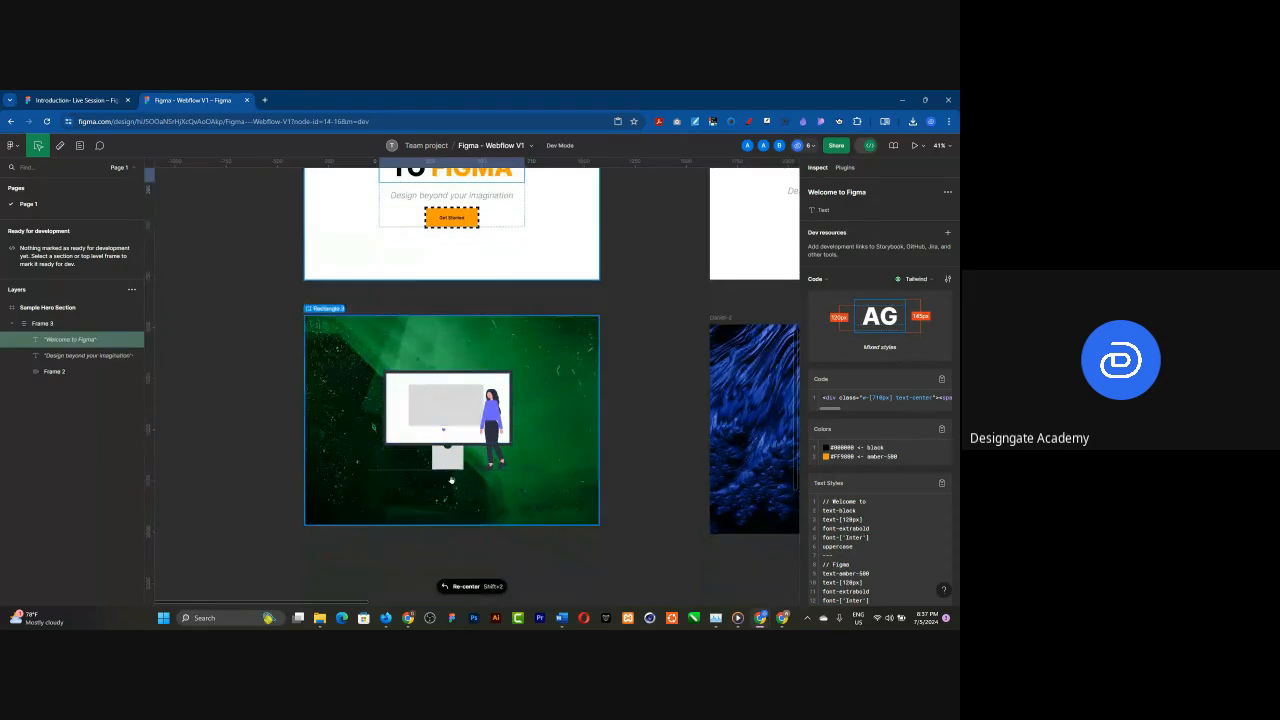
scroll(451, 481, up, 5)
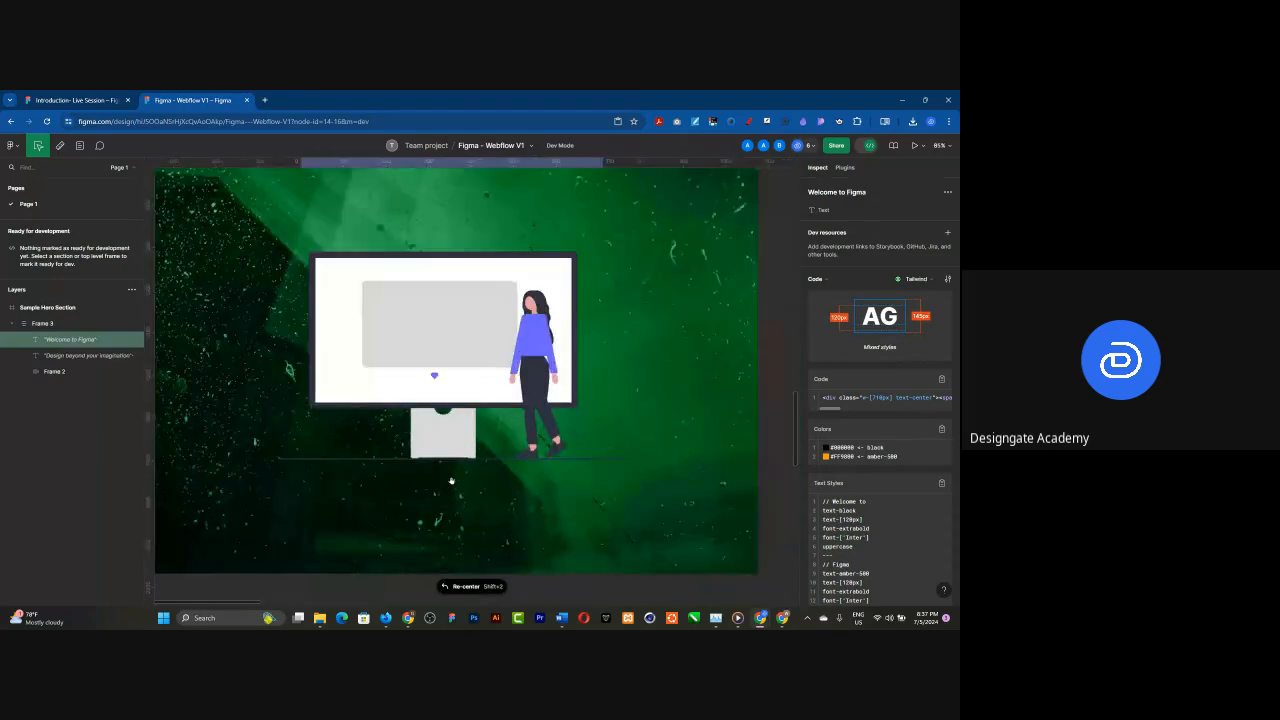
click(480, 390)
click(470, 436)
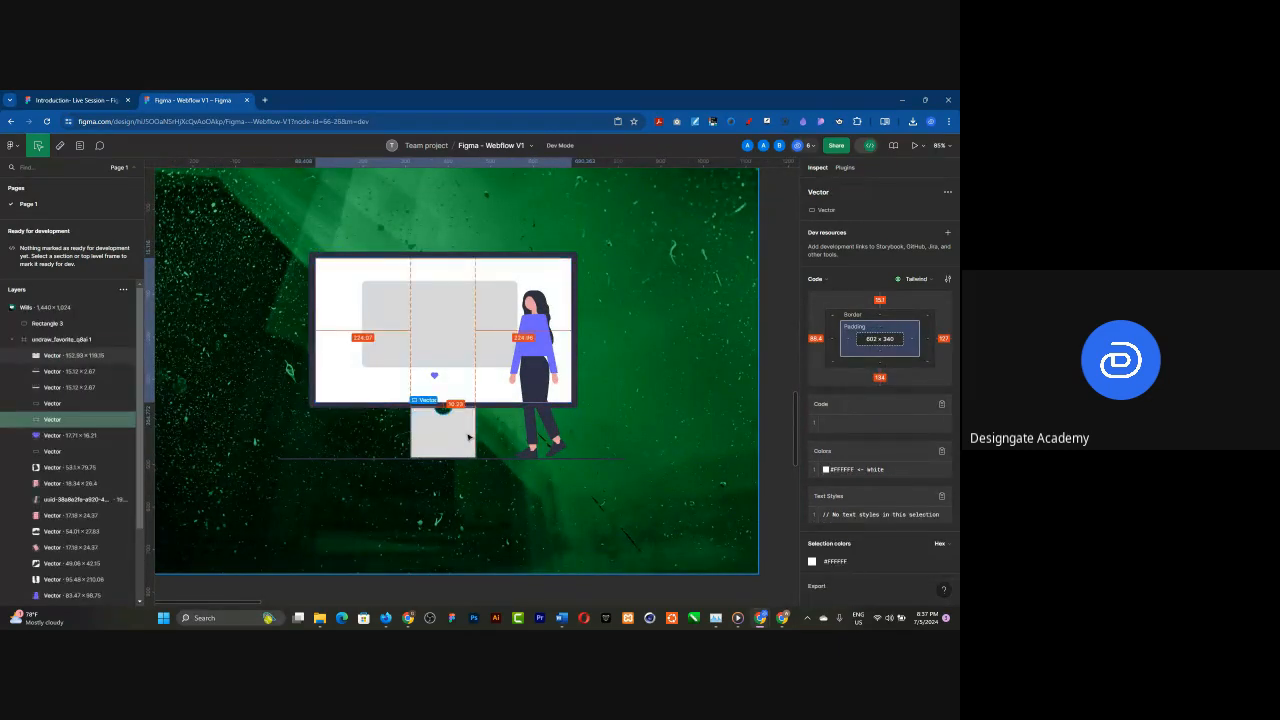
click(60, 353)
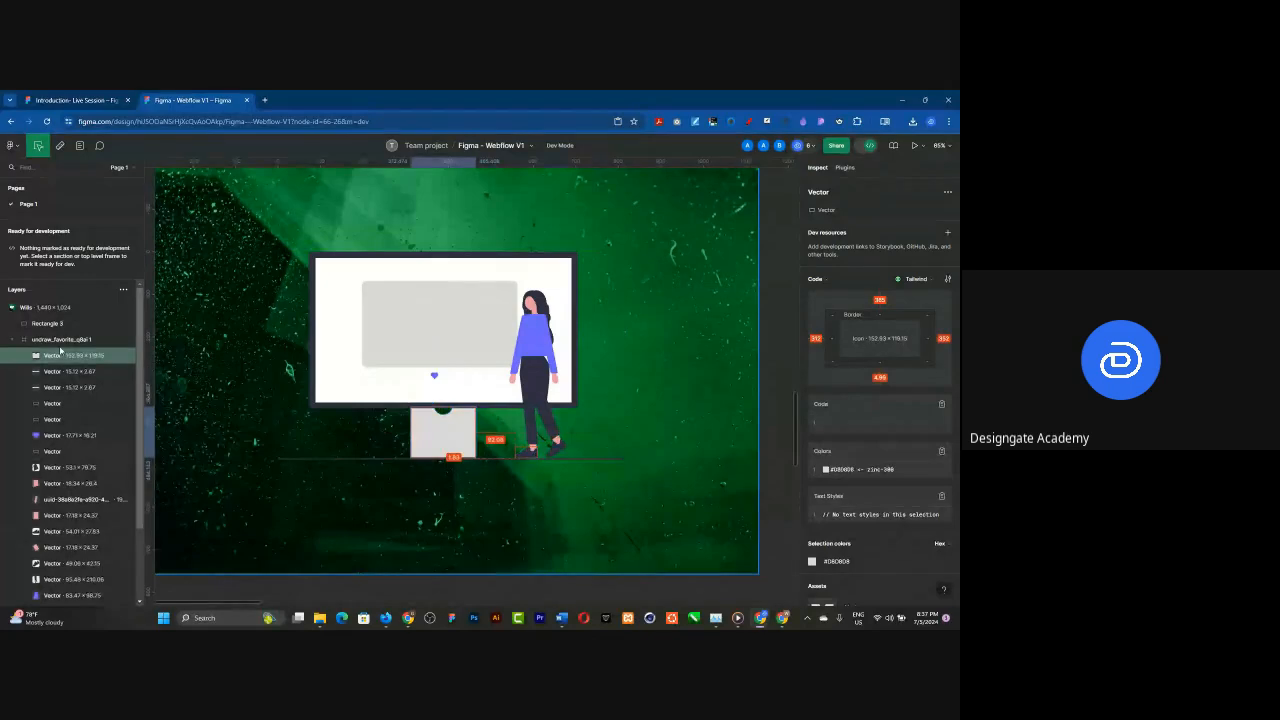
click(65, 341)
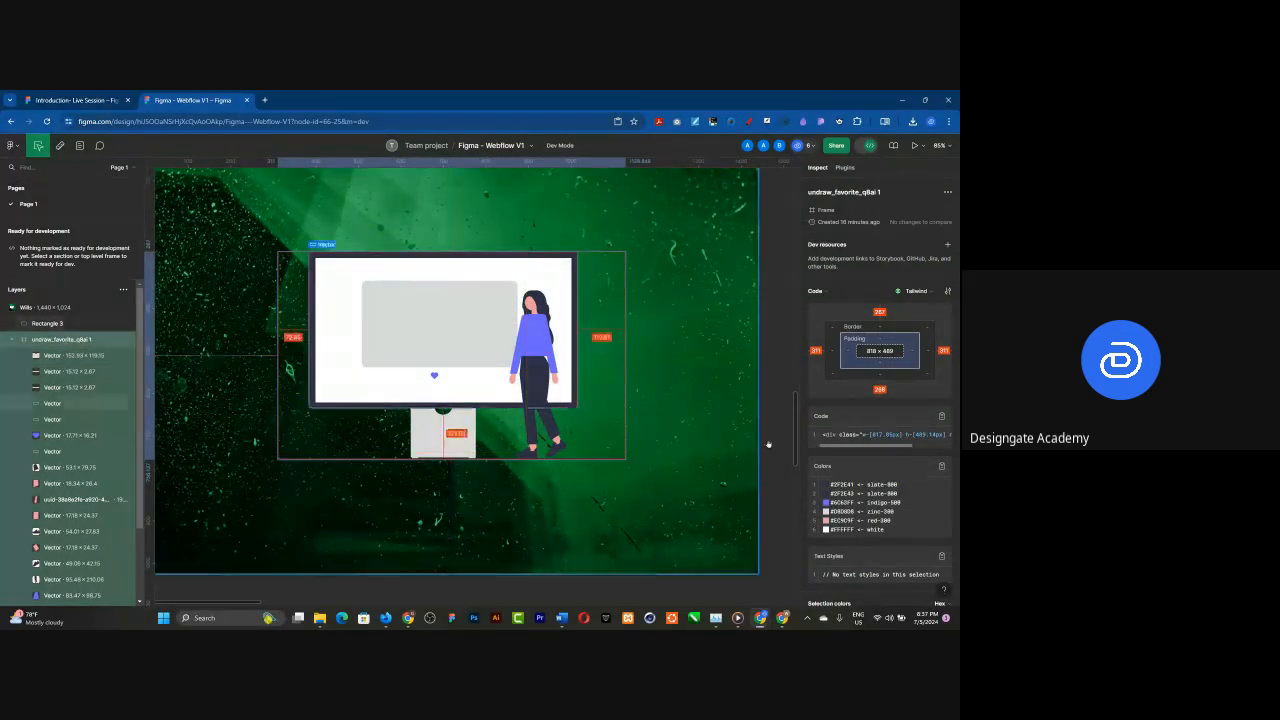
- Show all assets of the undraw_favorite_q8ai 1 illustration and add a 1x PNG export setting, reviewing the other file formats
scroll(888, 441, down, 5)
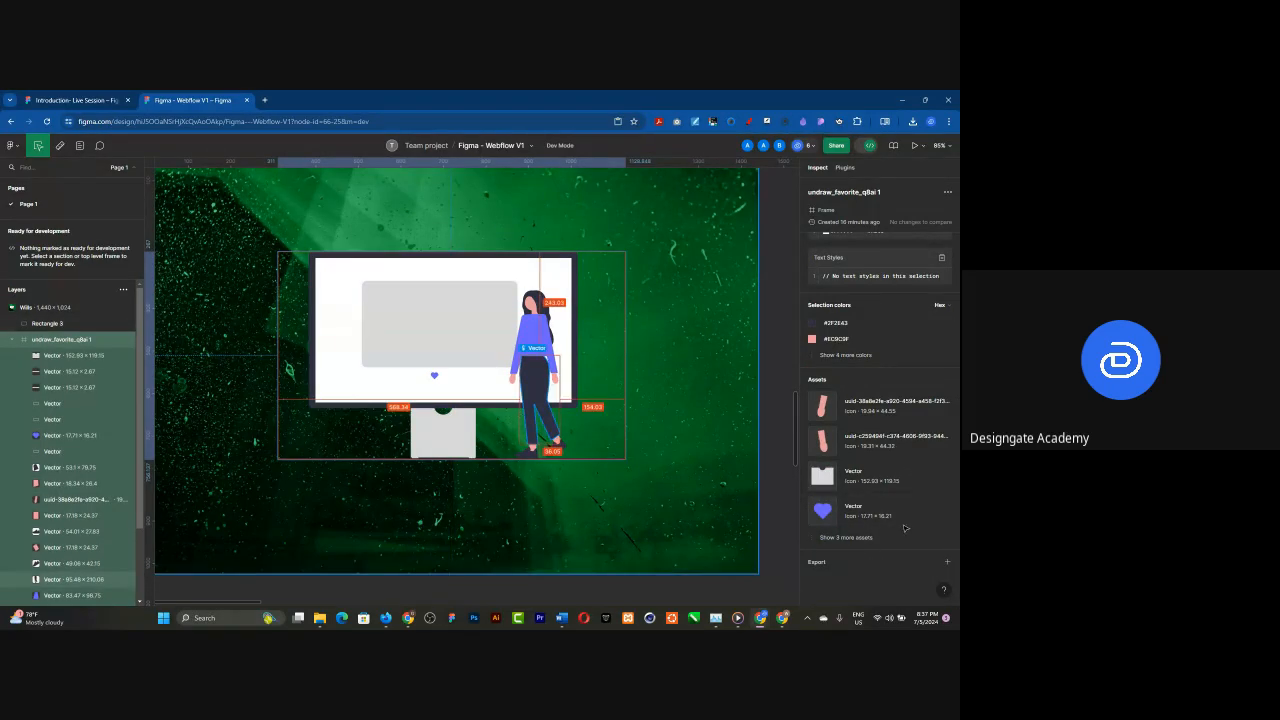
click(846, 536)
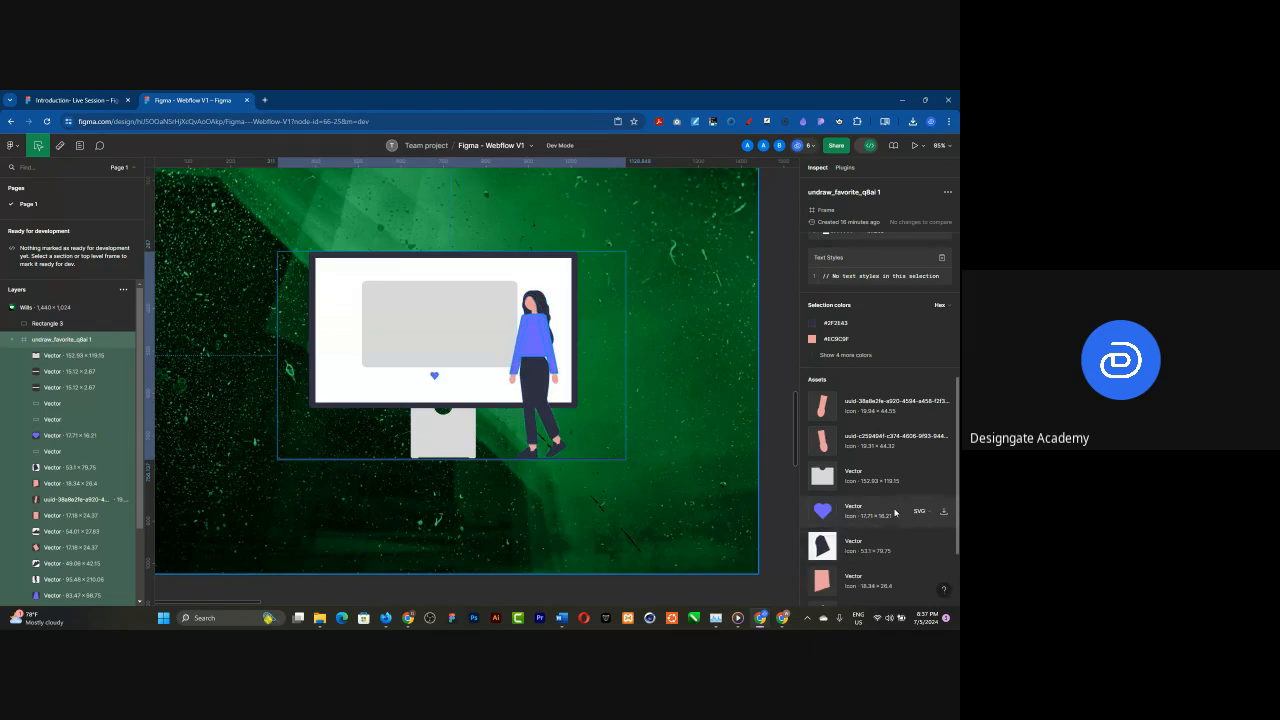
scroll(847, 515, down, 2)
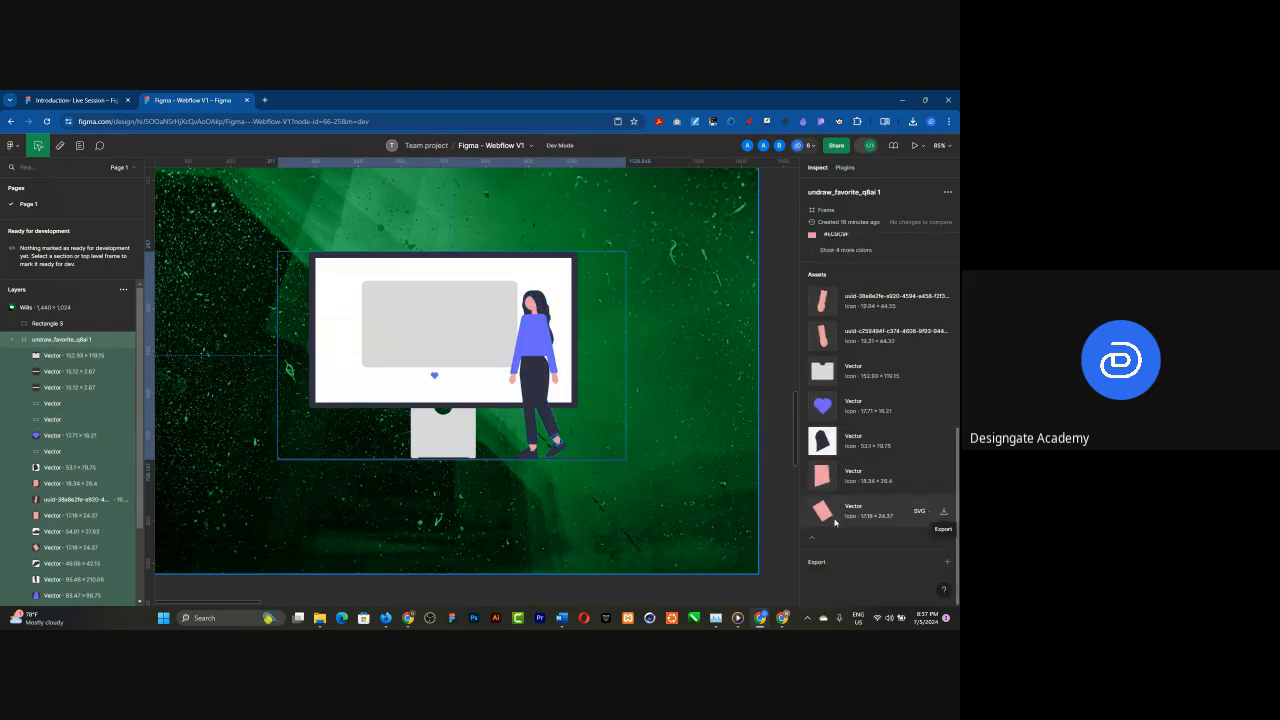
click(947, 562)
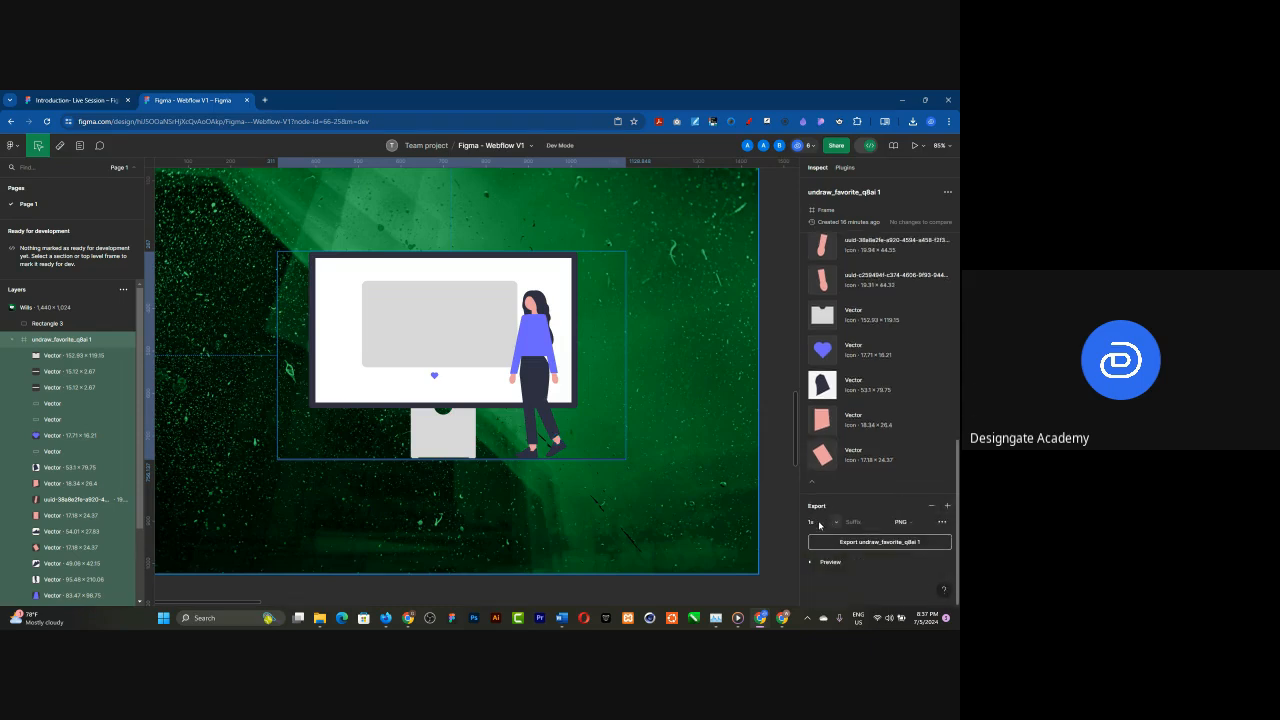
click(927, 522)
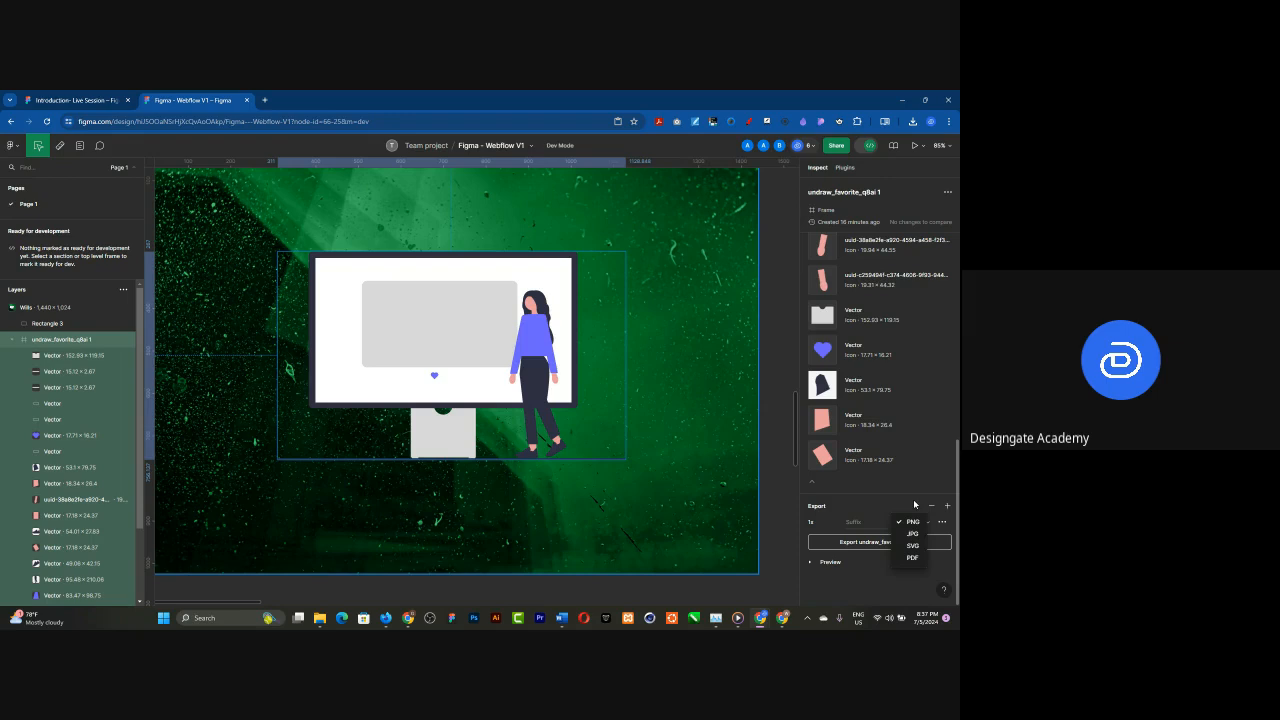
click(915, 504)
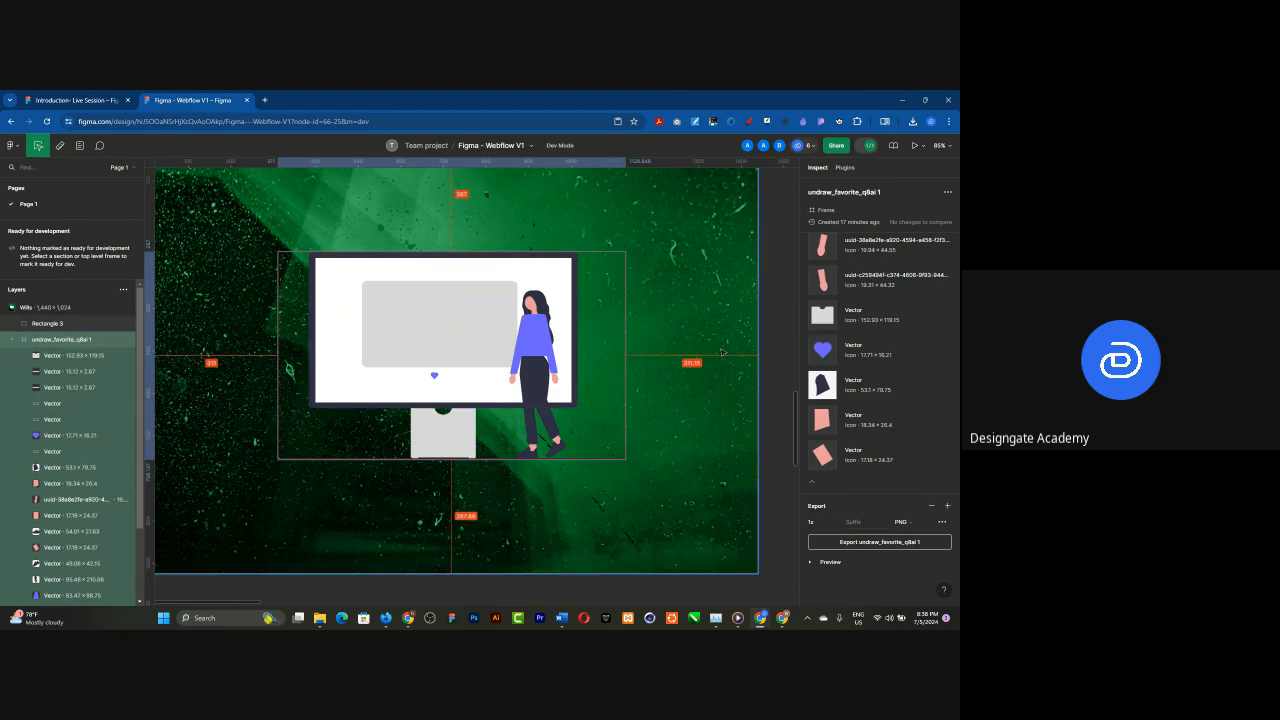
- Open the TinyPNG image compression site in a new browser tab, select its web address, and switch to another window
click(265, 100)
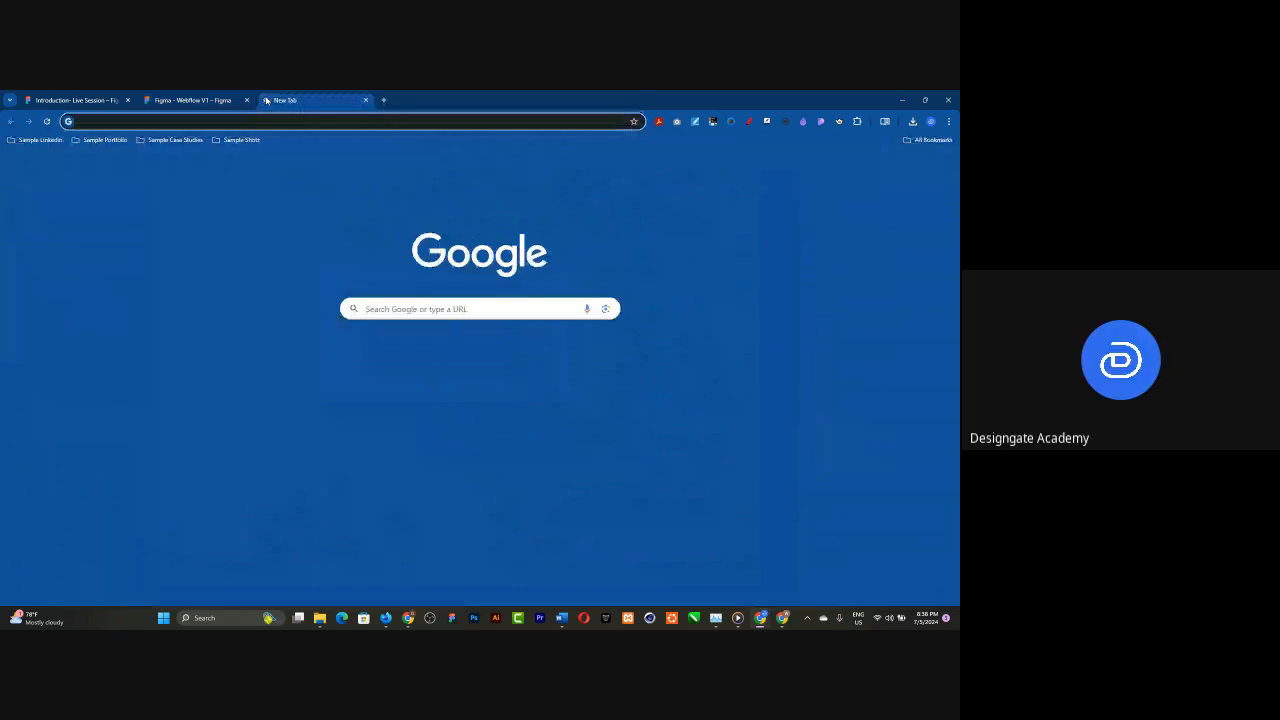
text(pngcompressor)
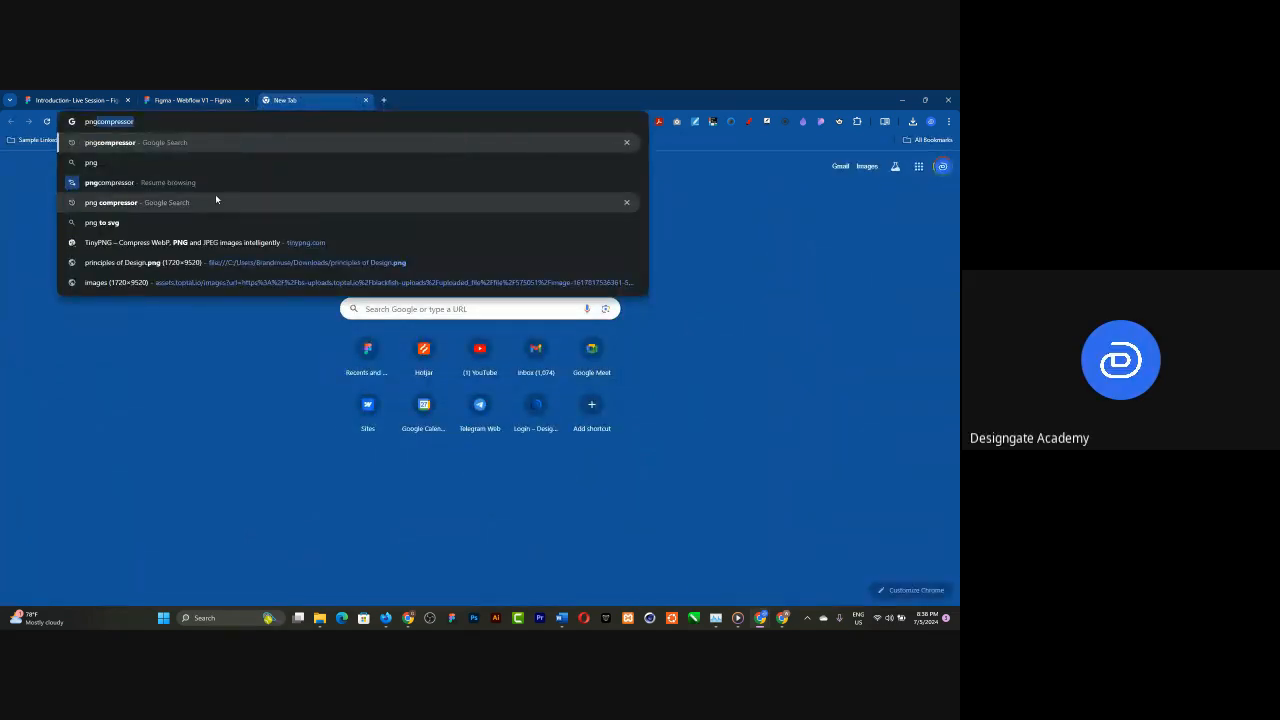
click(186, 241)
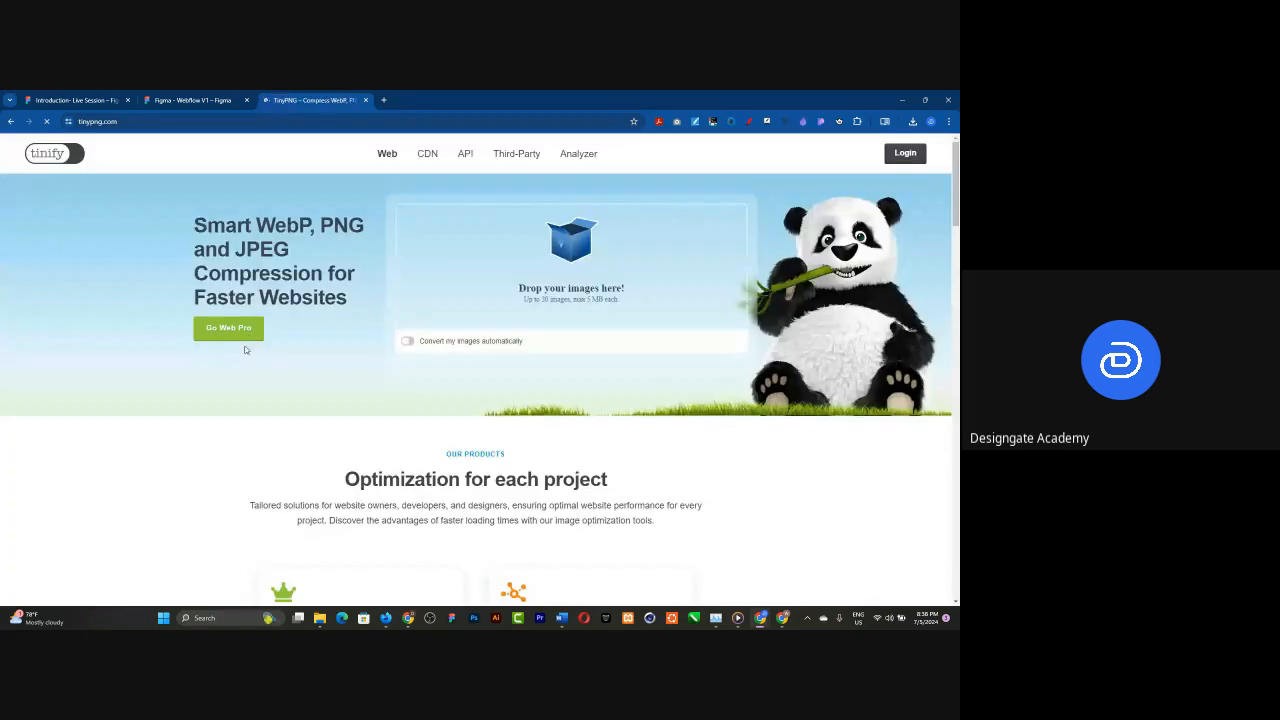
click(129, 123)
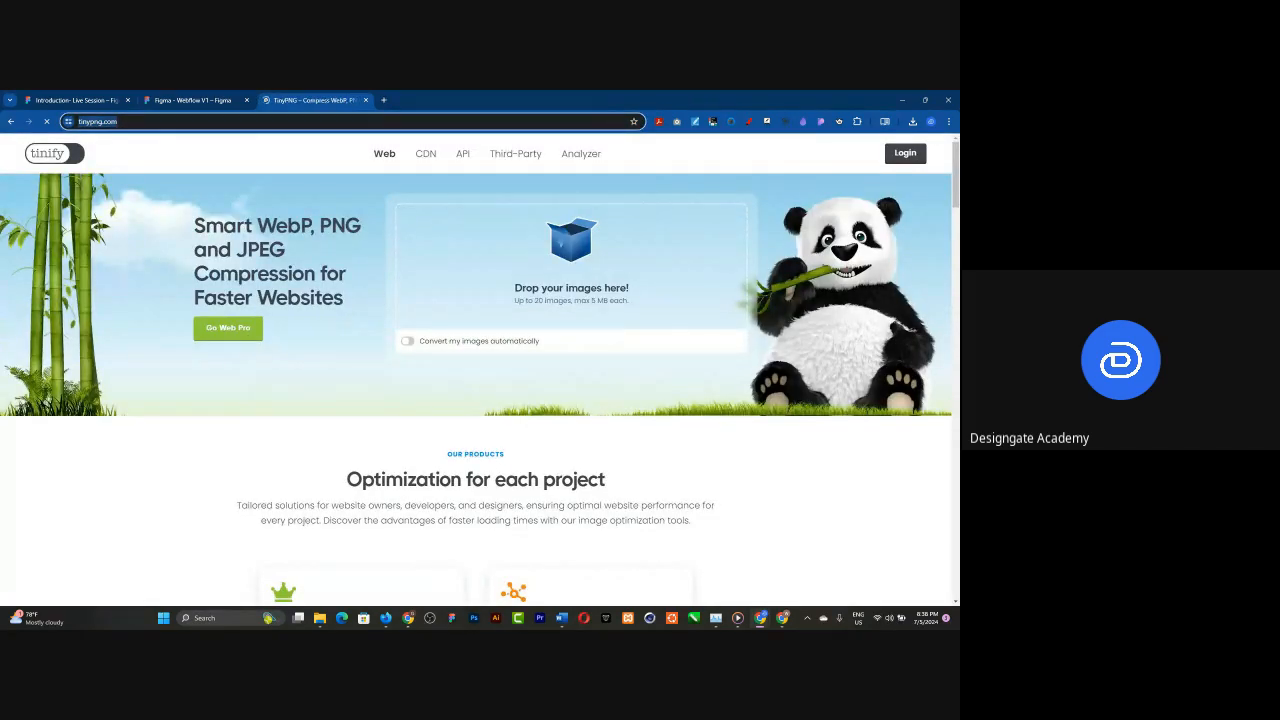
key(alt+Tab)
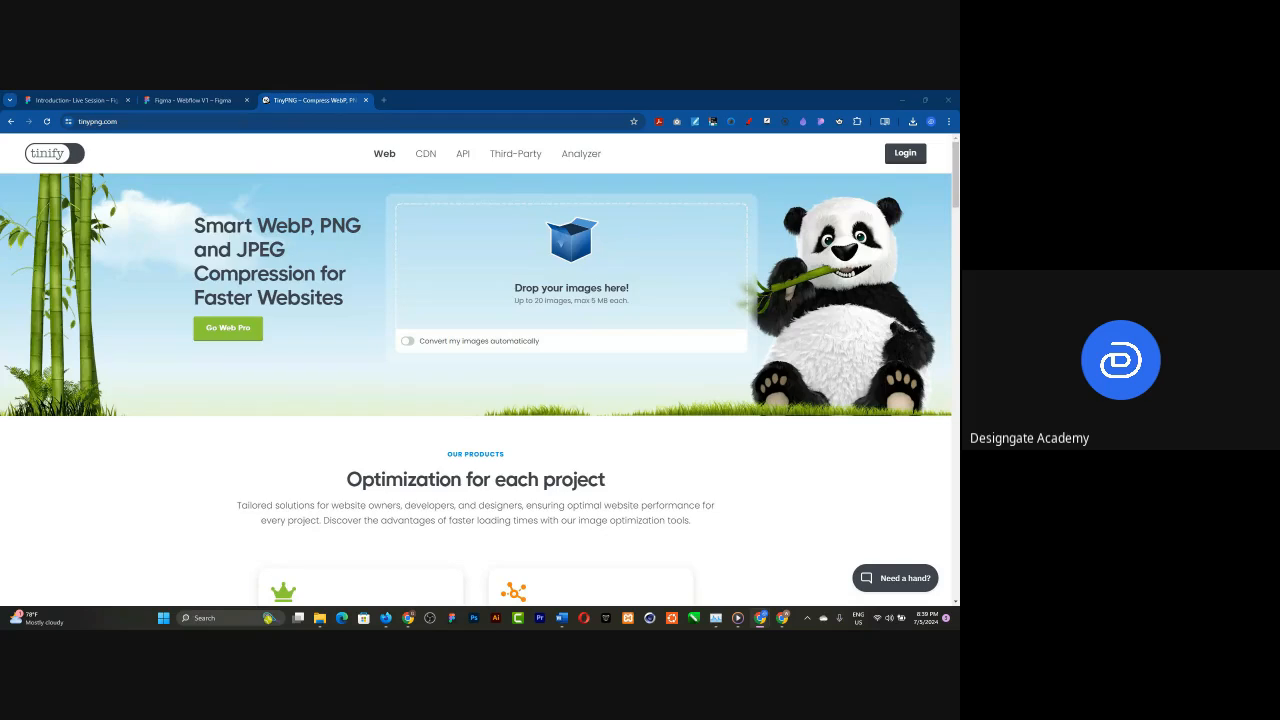
- Upload the pikaso_texttoimage 5-bedroom house PNG from the computer to TinyPNG for compression
key(super+d)
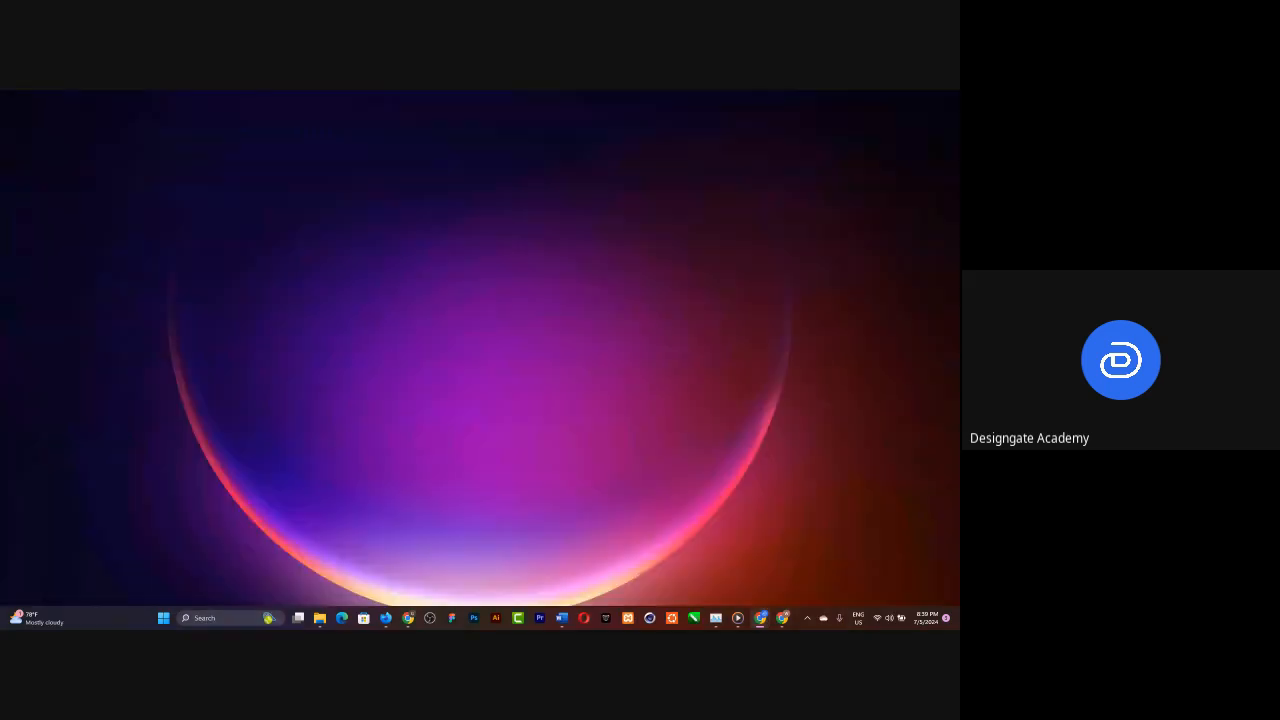
key(super+d)
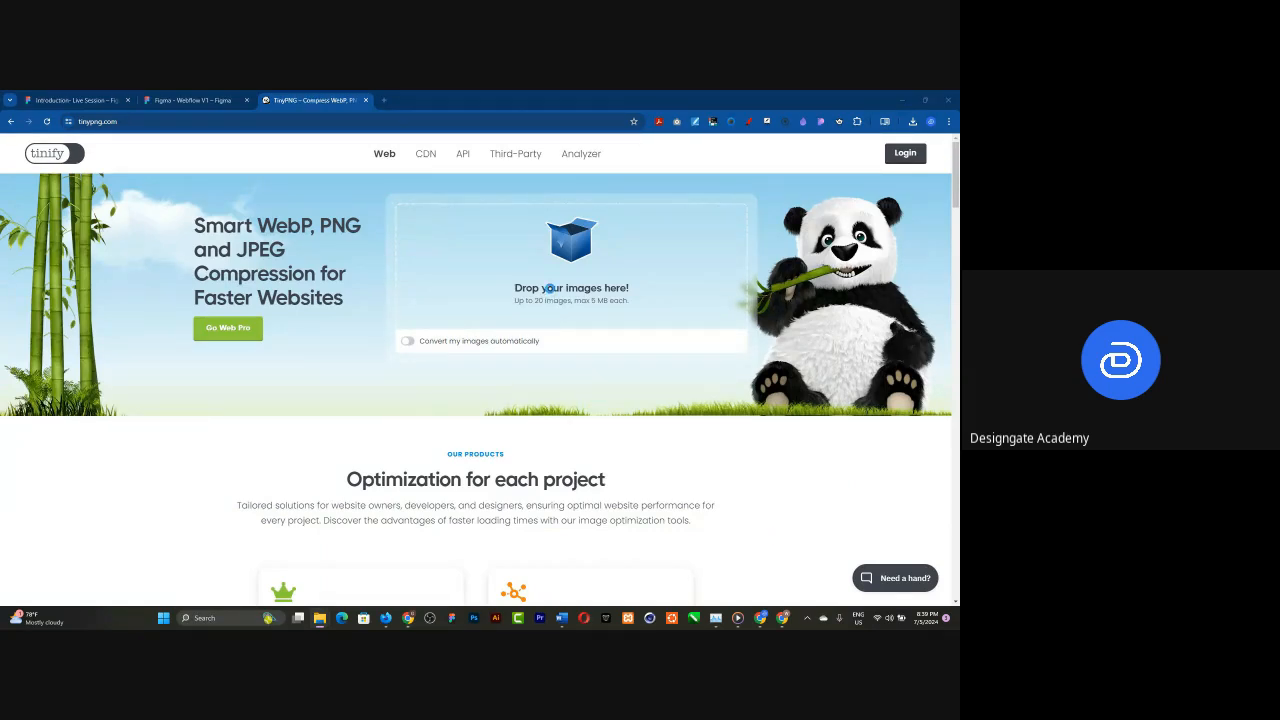
drag(549, 276, 550, 280)
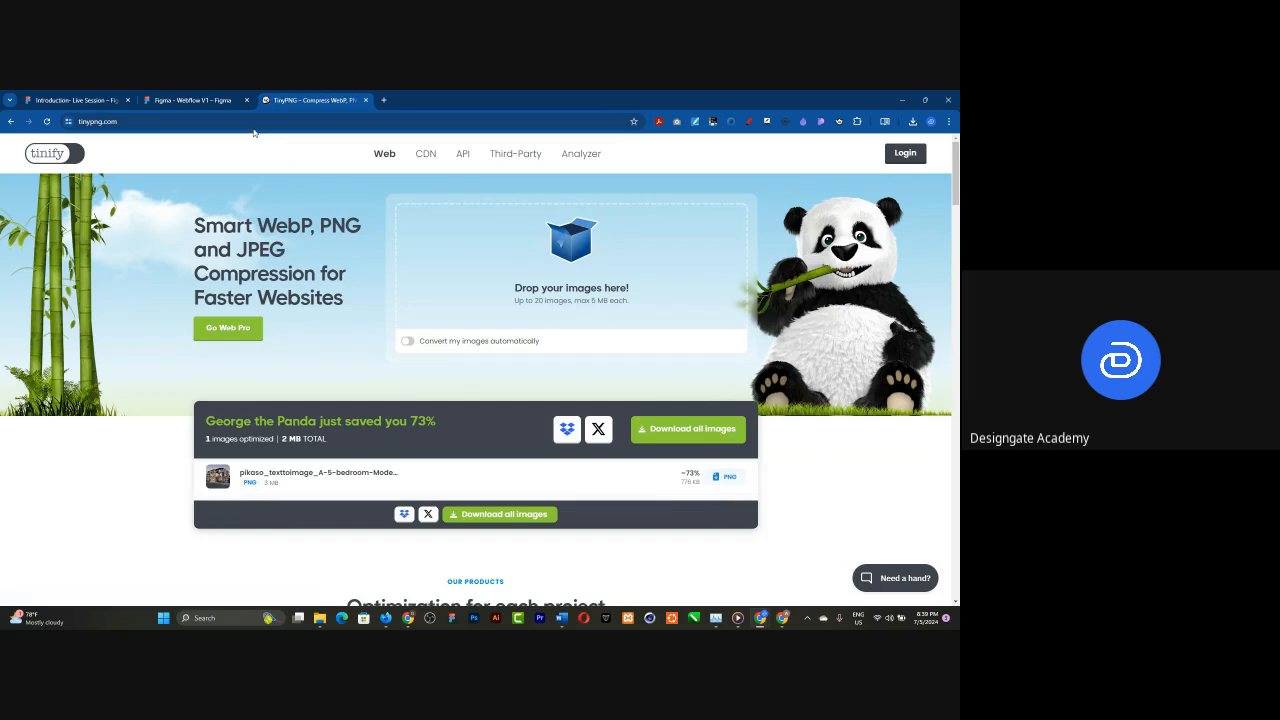
- Switch back to the Figma - Webflow V1 file, deselect the illustration and turn off Dev Mode
click(184, 100)
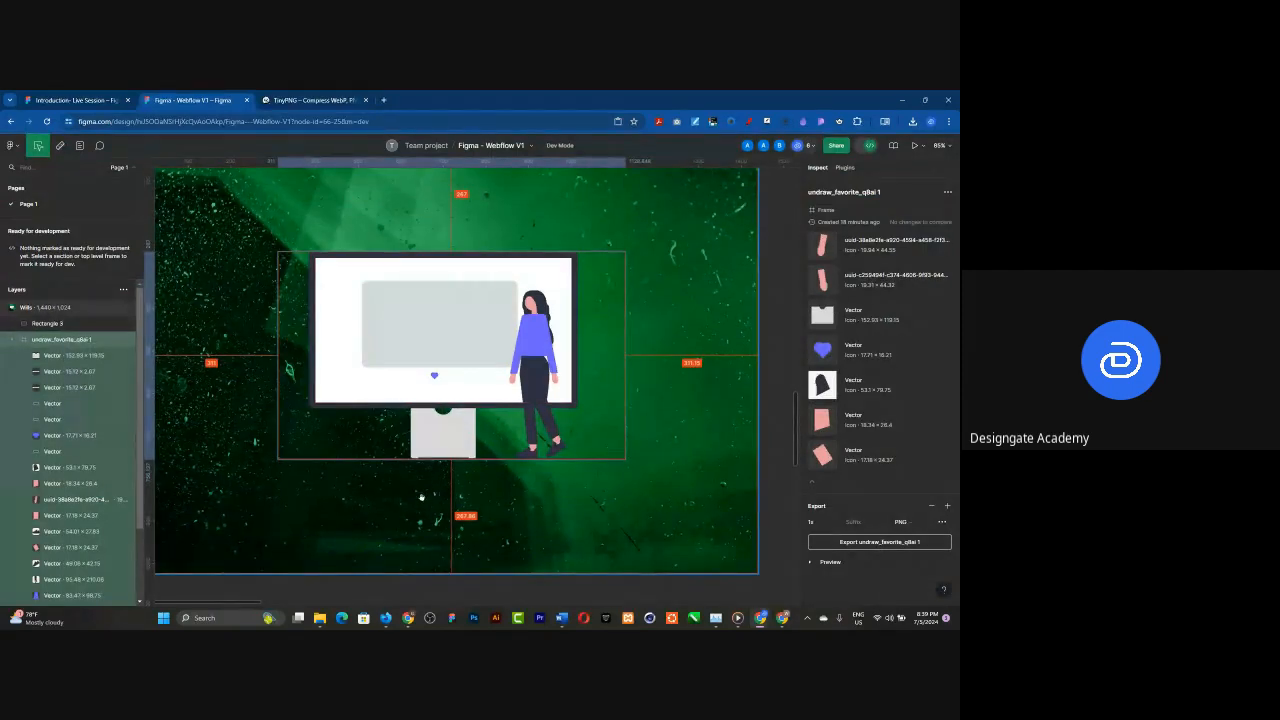
scroll(424, 501, down, 5)
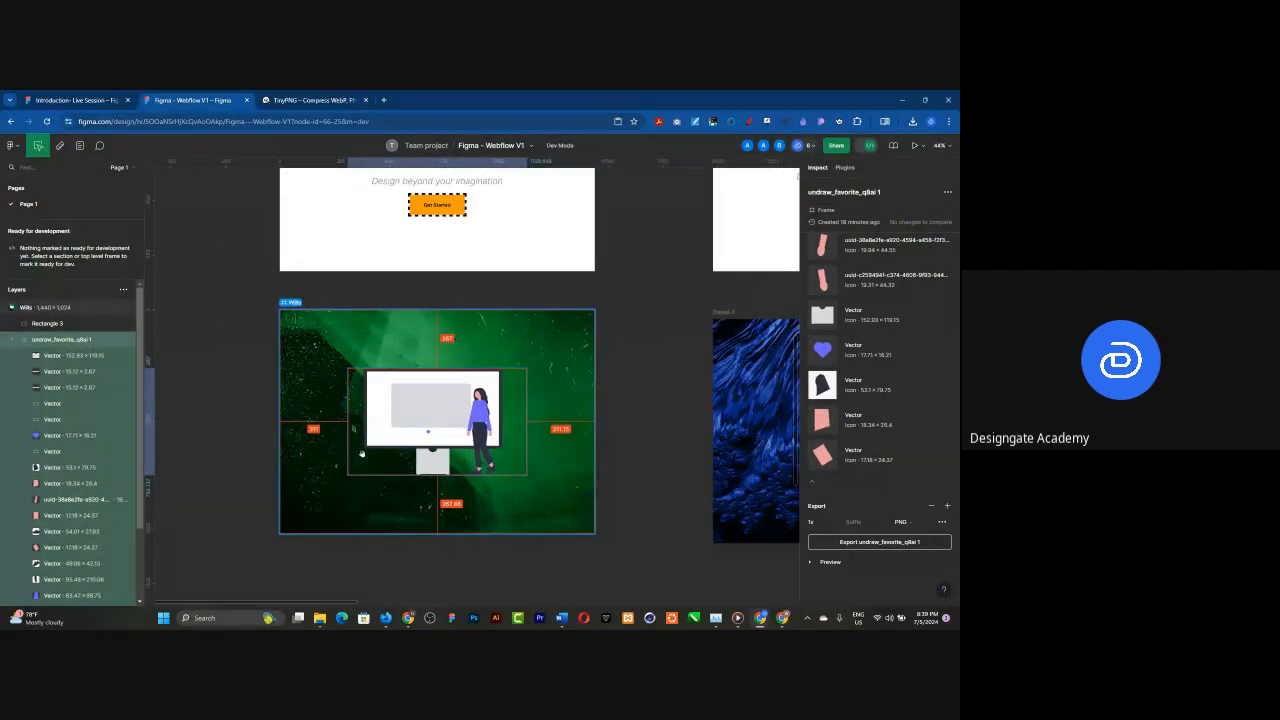
scroll(364, 457, up, 1)
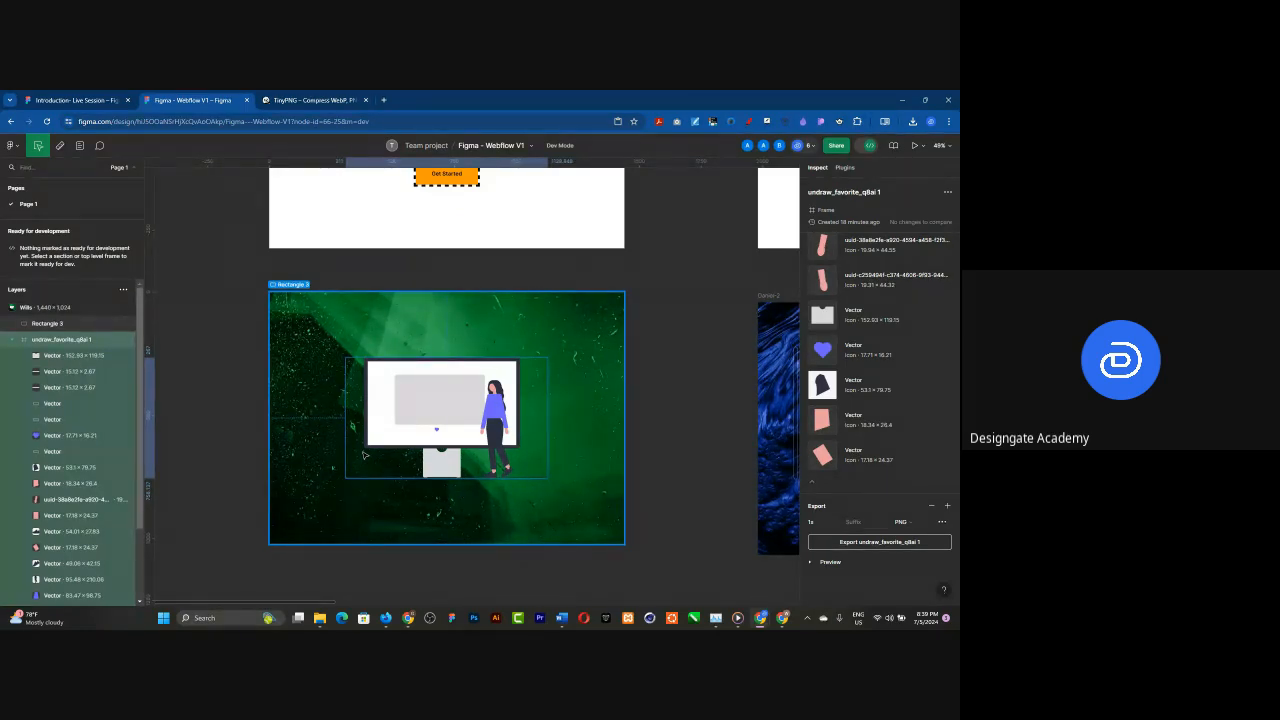
scroll(366, 470, up, 1)
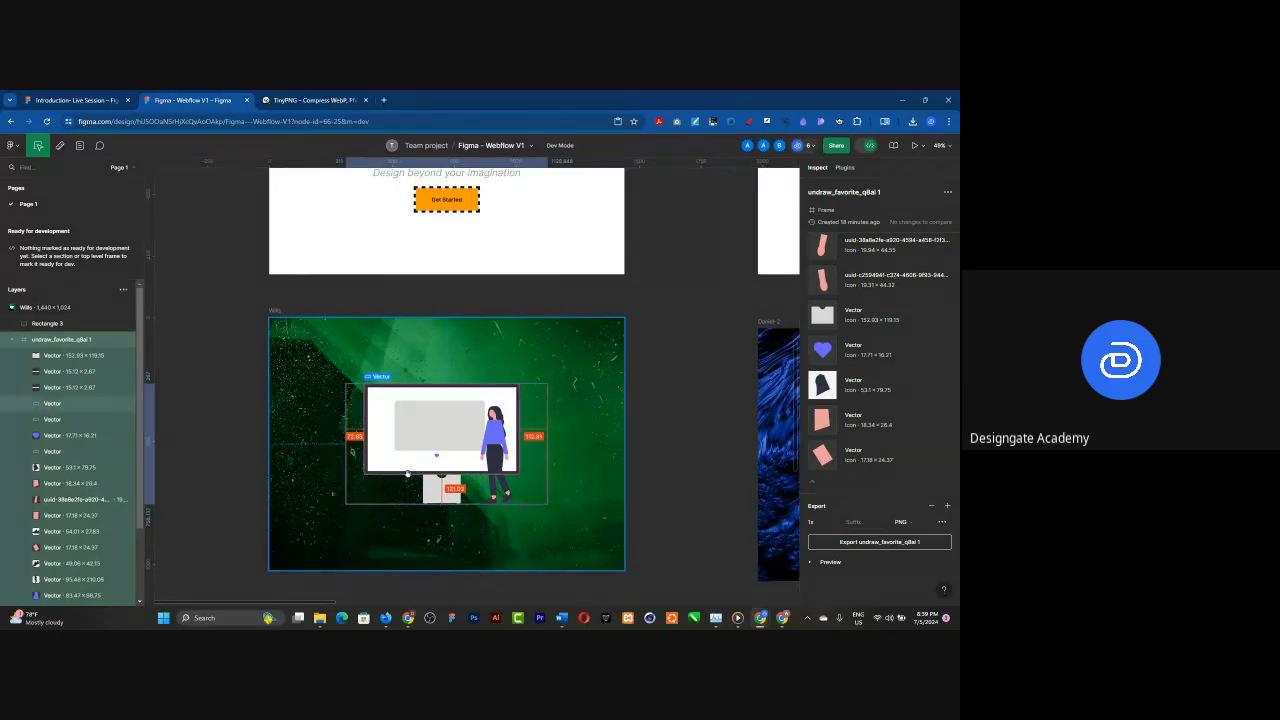
scroll(408, 474, down, 10)
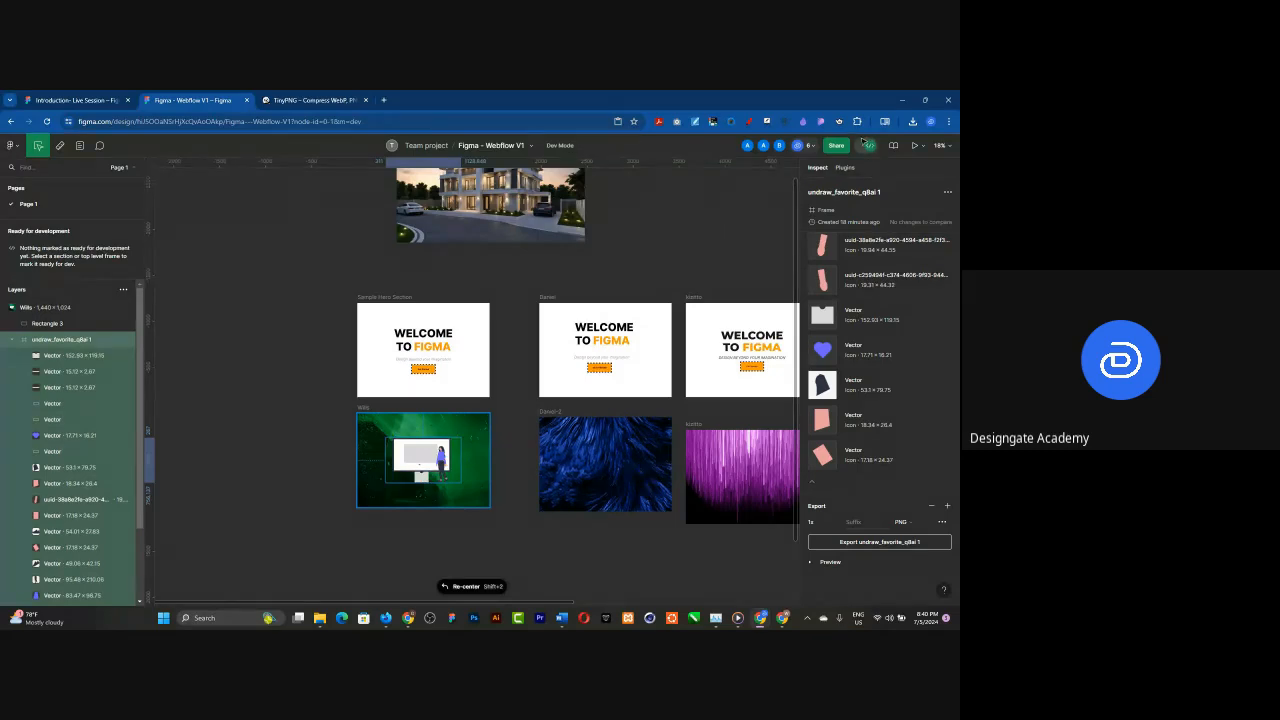
key(Escape)
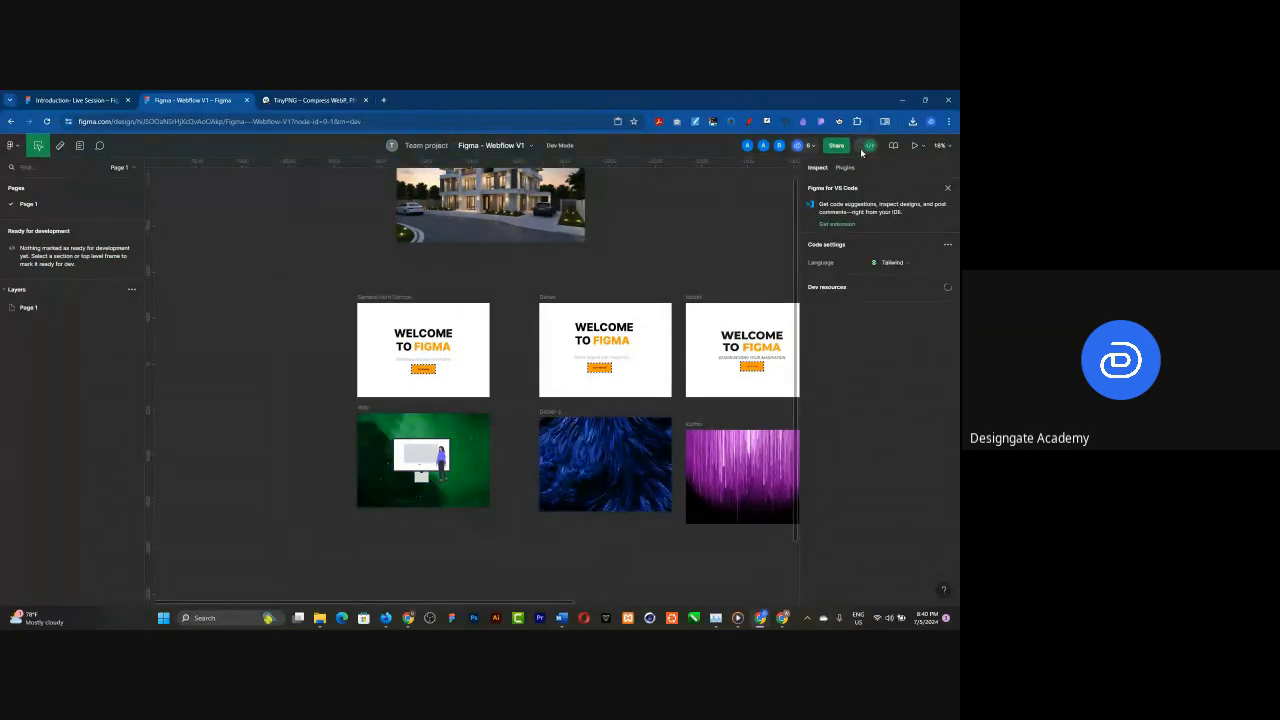
click(865, 147)
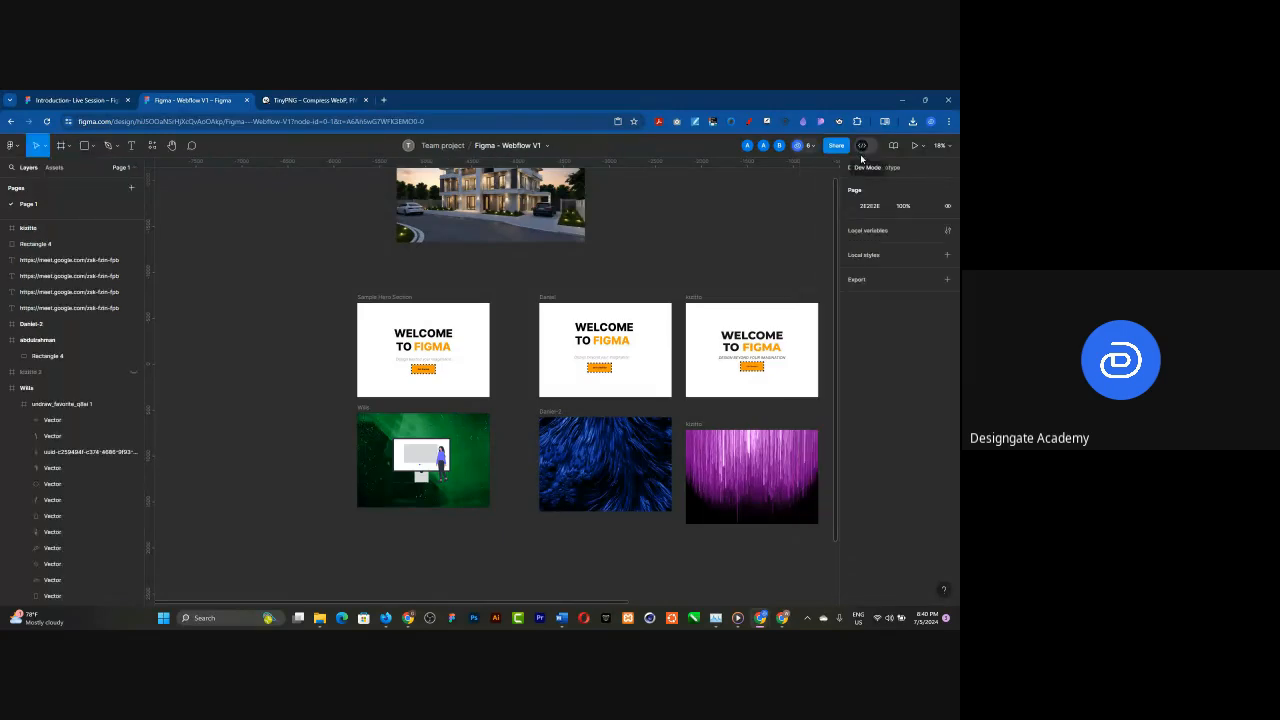
- Look over the hero section frames and the coloured background frames, and collapse the green frame's layers
scroll(270, 450, down, 5)
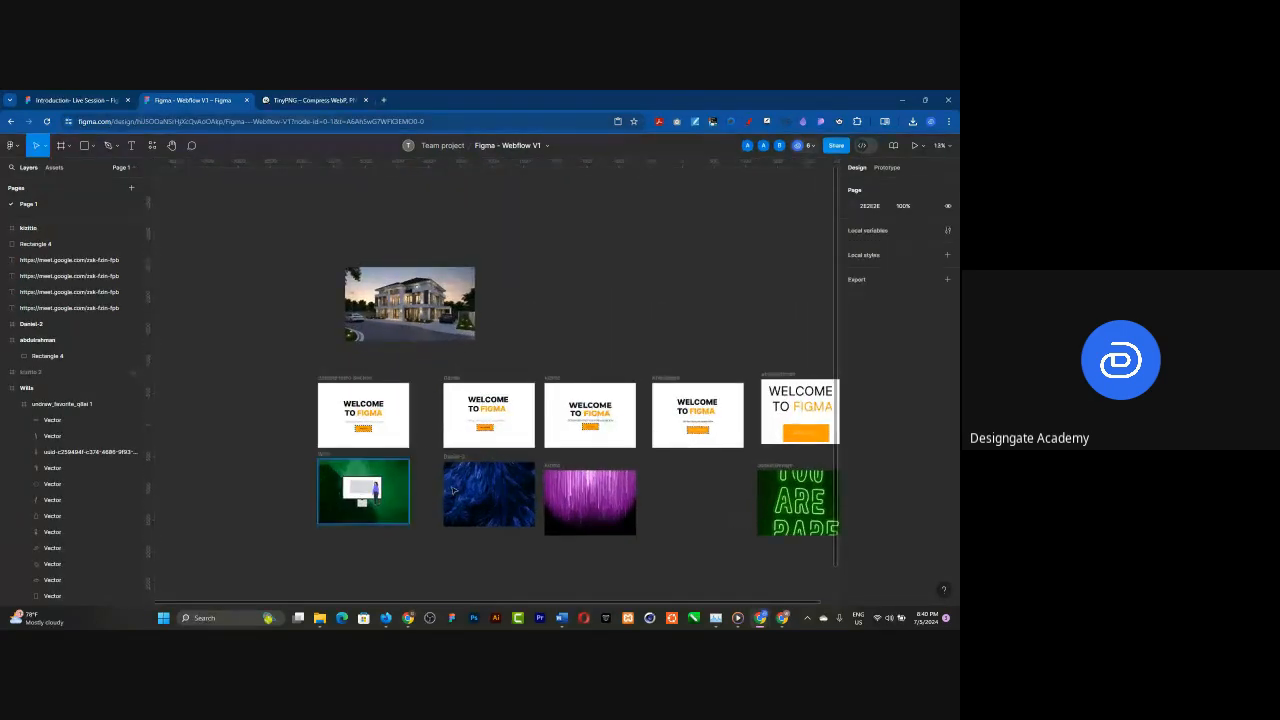
scroll(463, 490, up, 3)
click(477, 505)
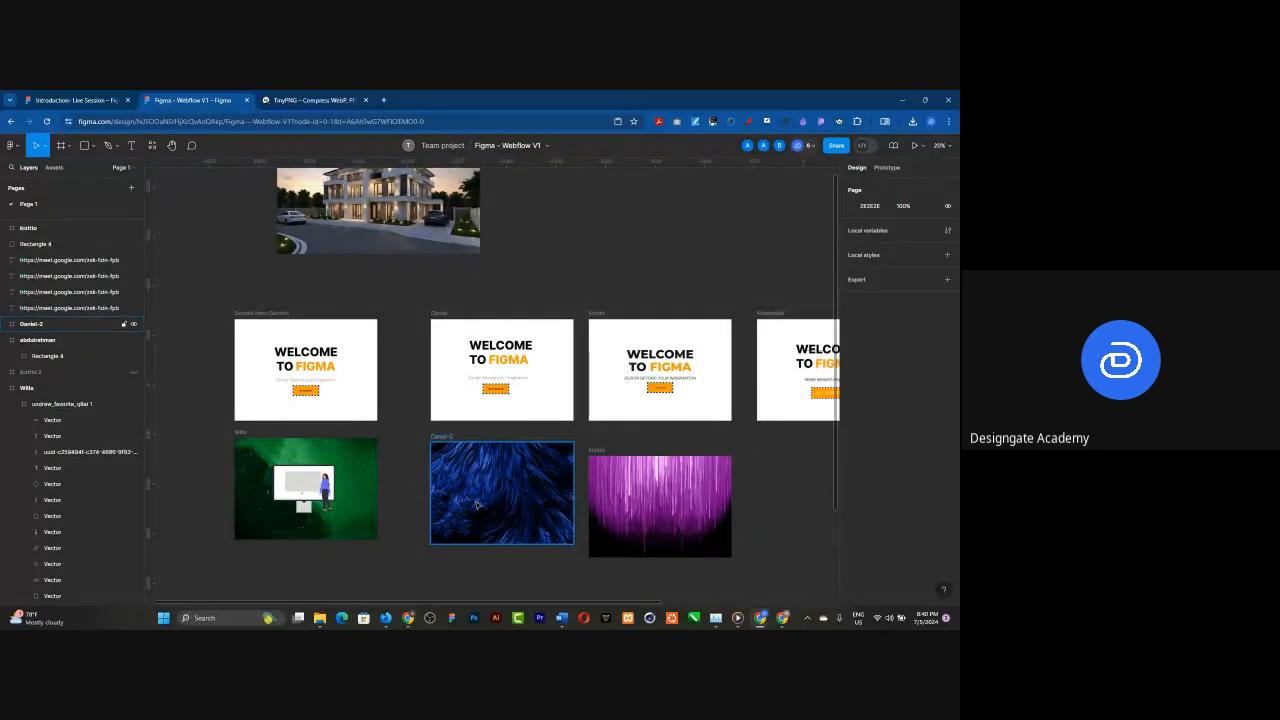
click(303, 490)
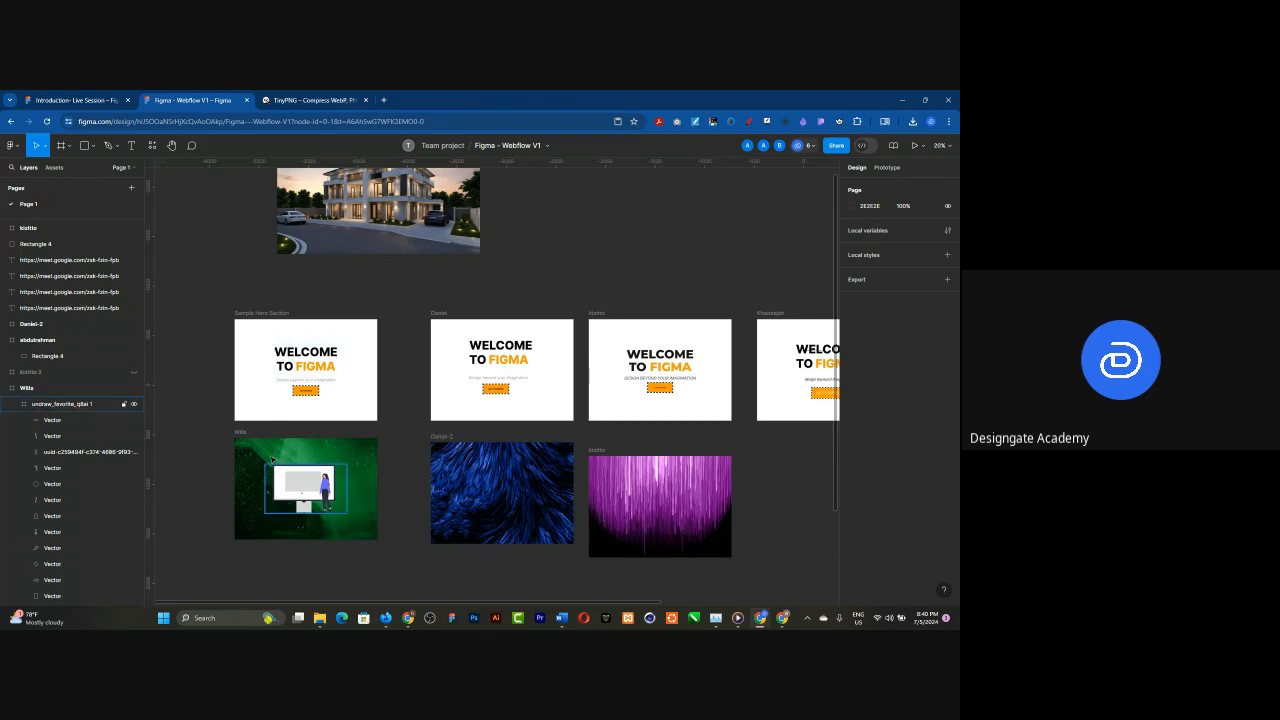
click(493, 488)
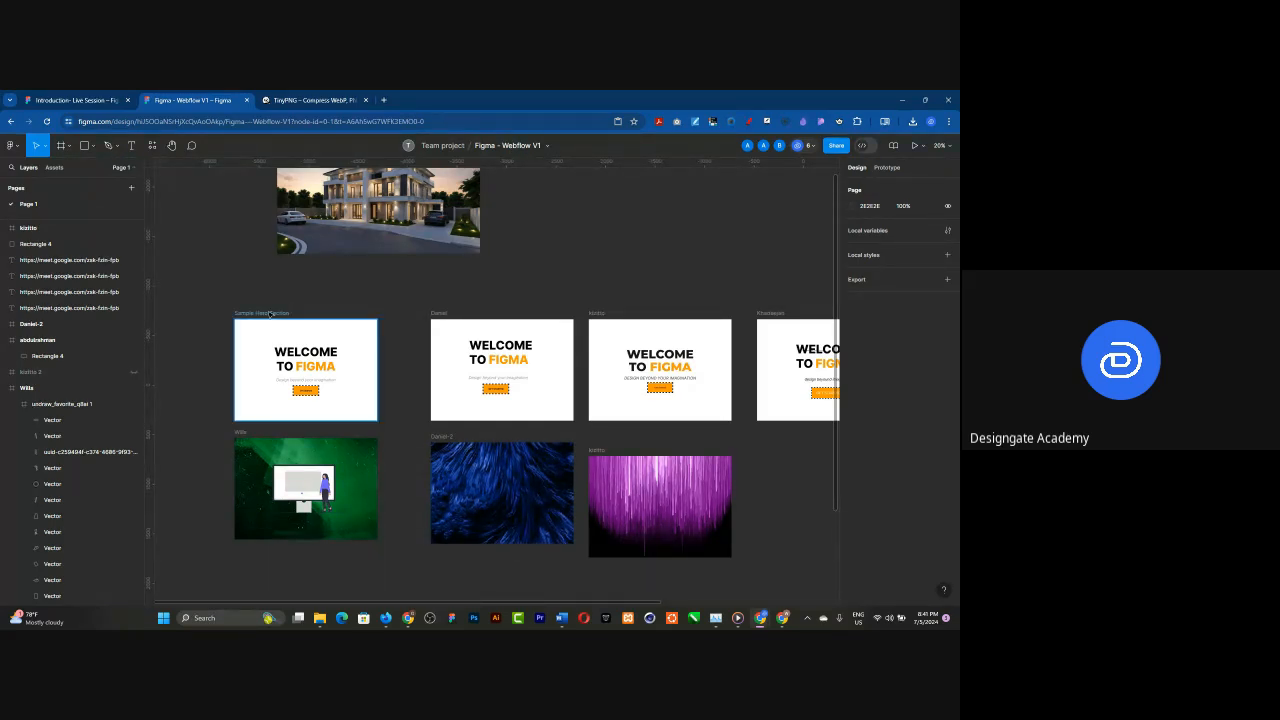
click(300, 488)
click(235, 564)
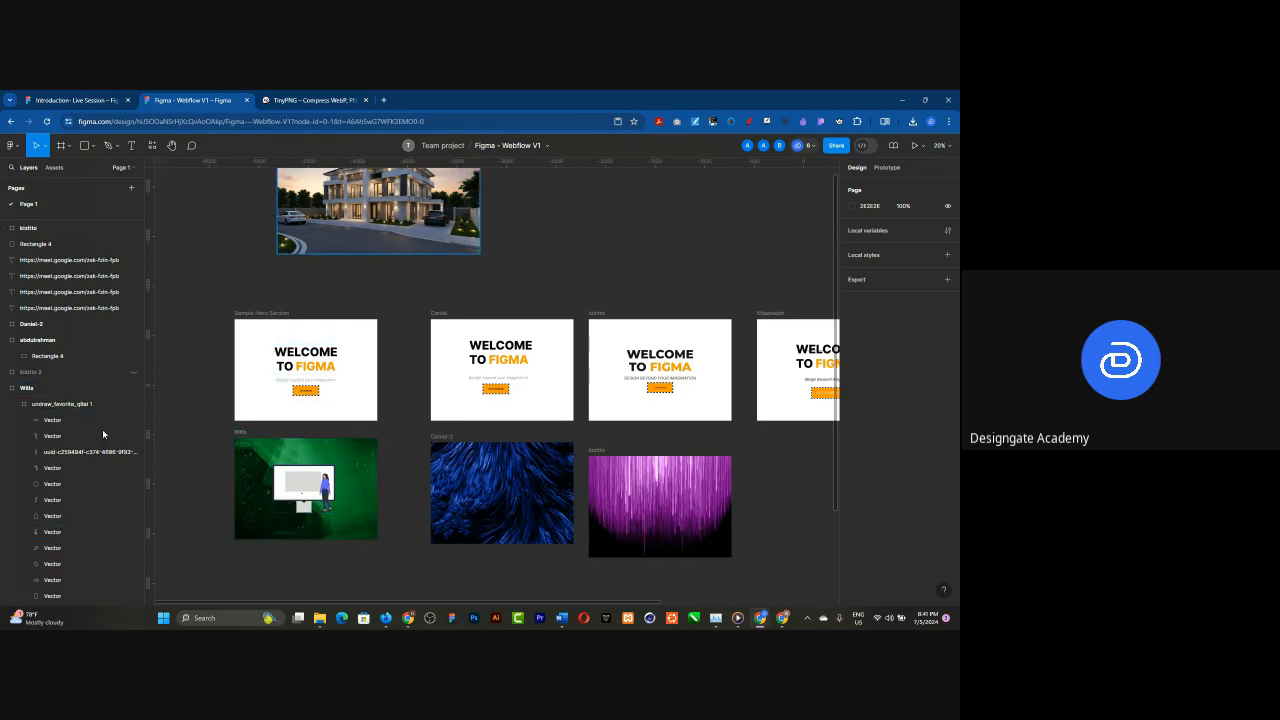
click(3, 388)
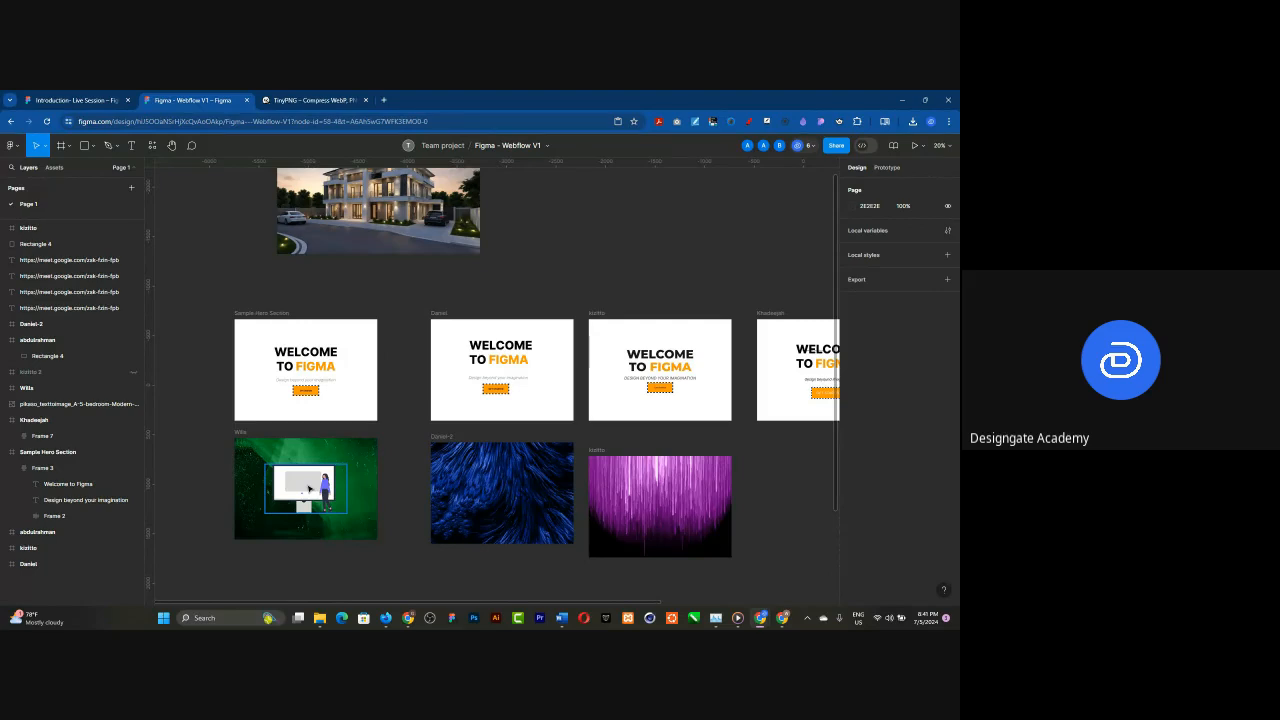
- Select the undraw_favorite_q8ai 1 illustration in the green frame and review the file formats offered for its export
click(309, 488)
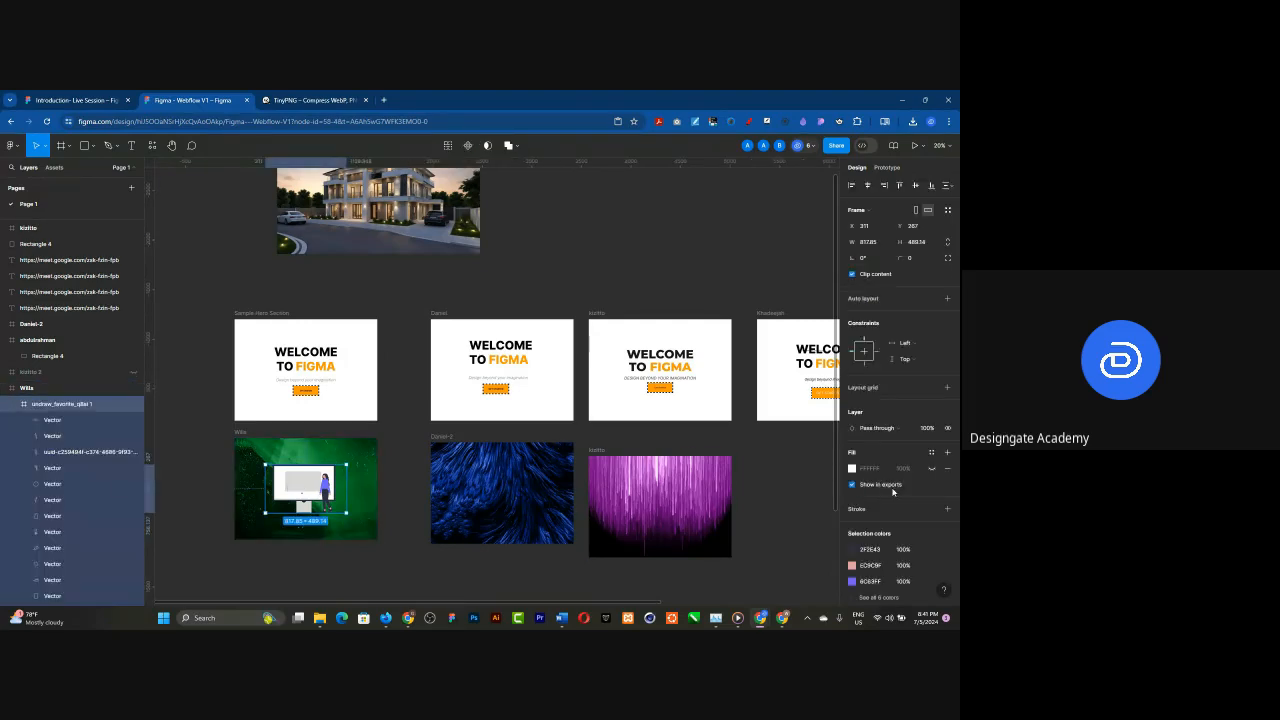
scroll(893, 493, down, 3)
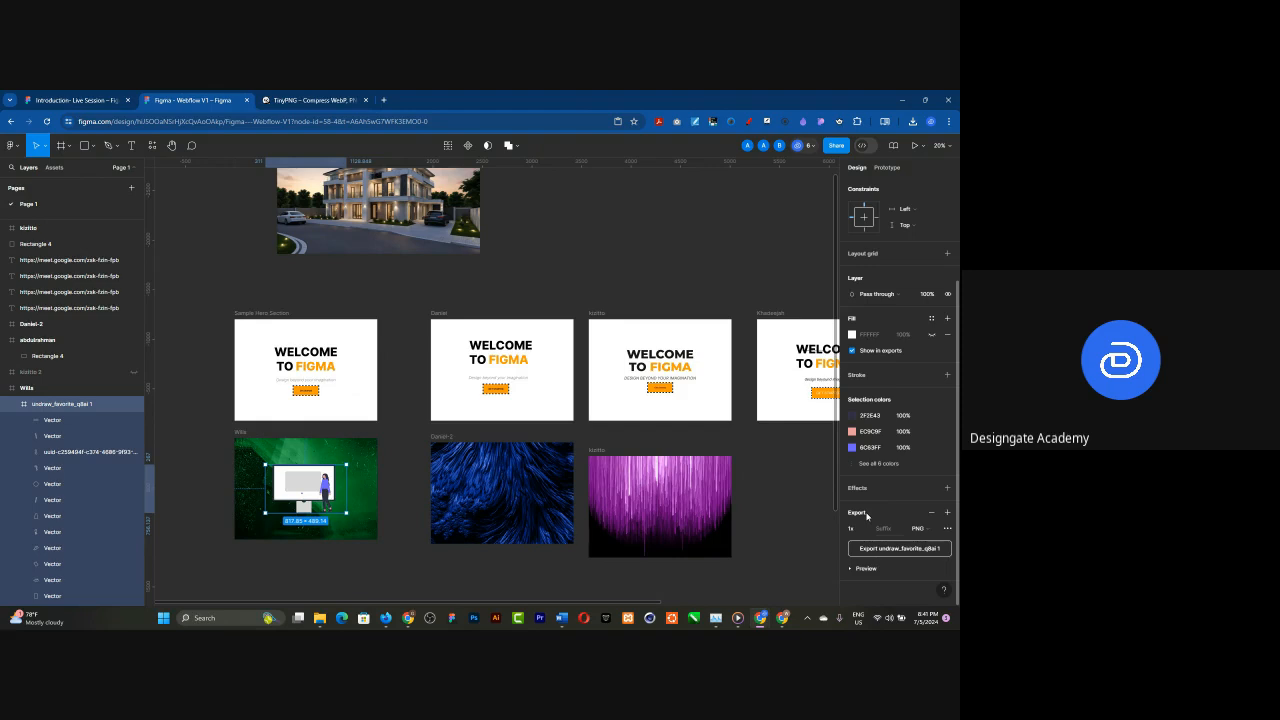
click(931, 529)
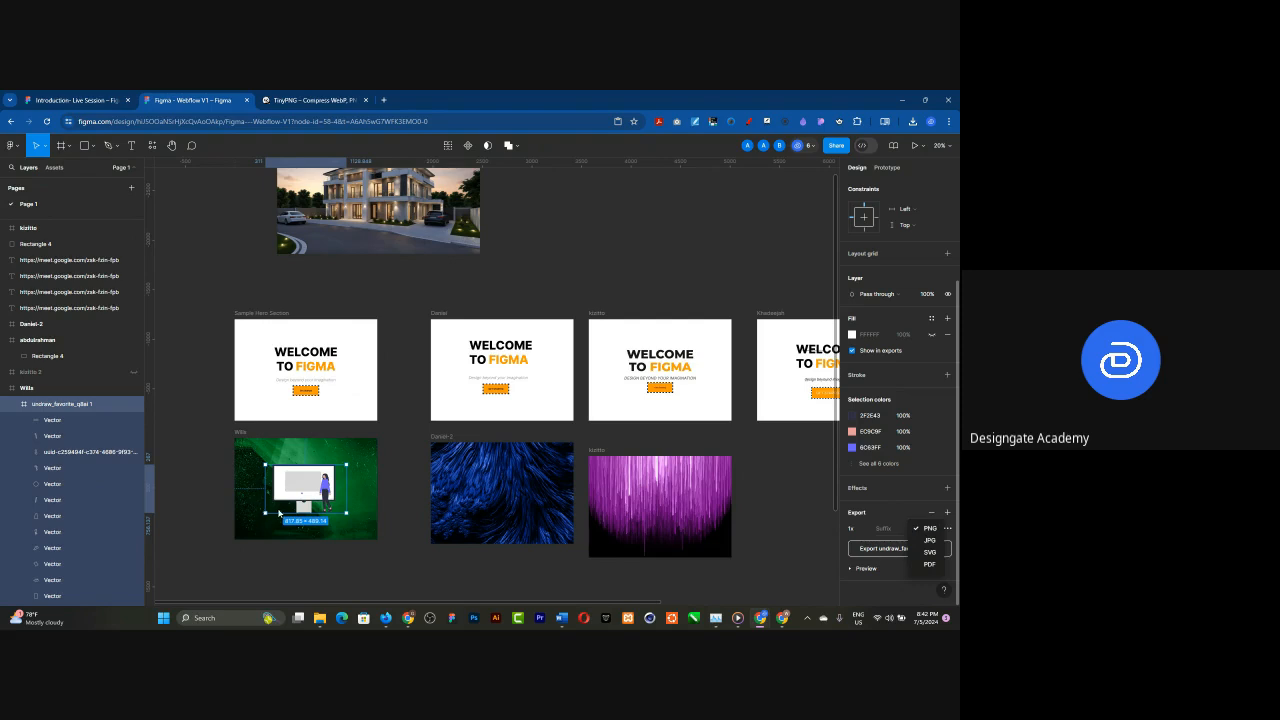
scroll(277, 499, up, 5)
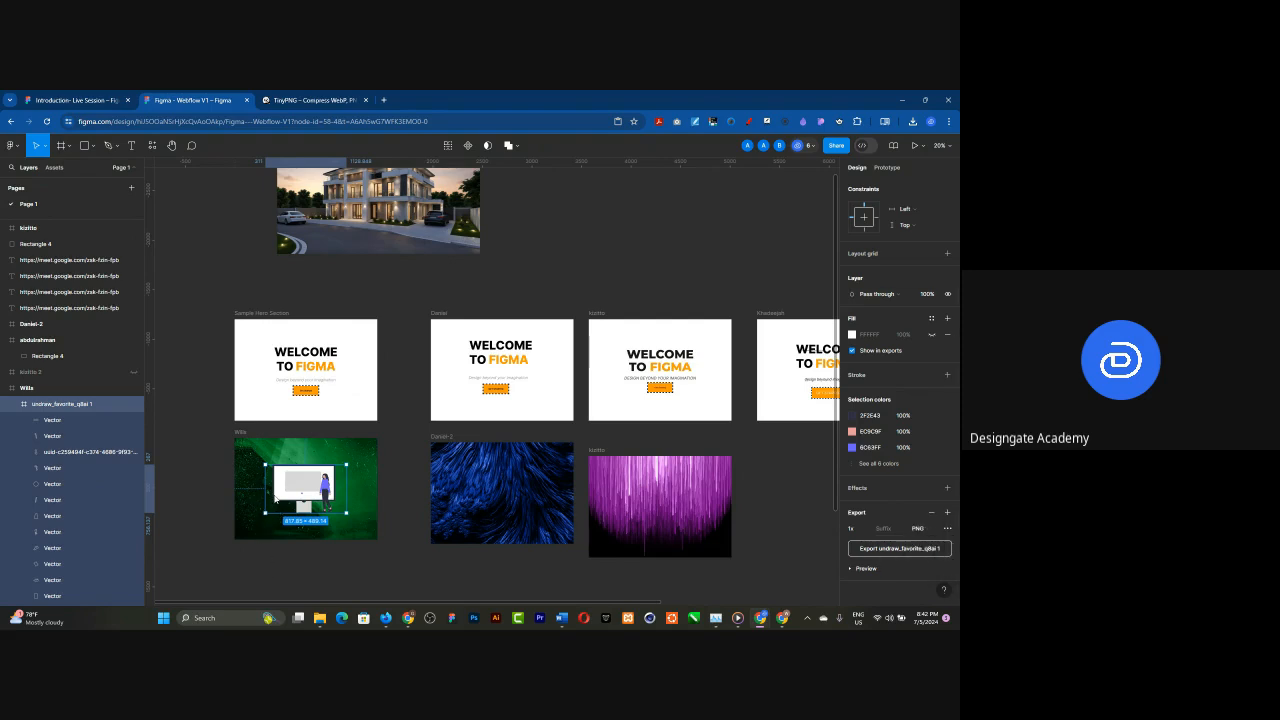
scroll(278, 501, up, 4)
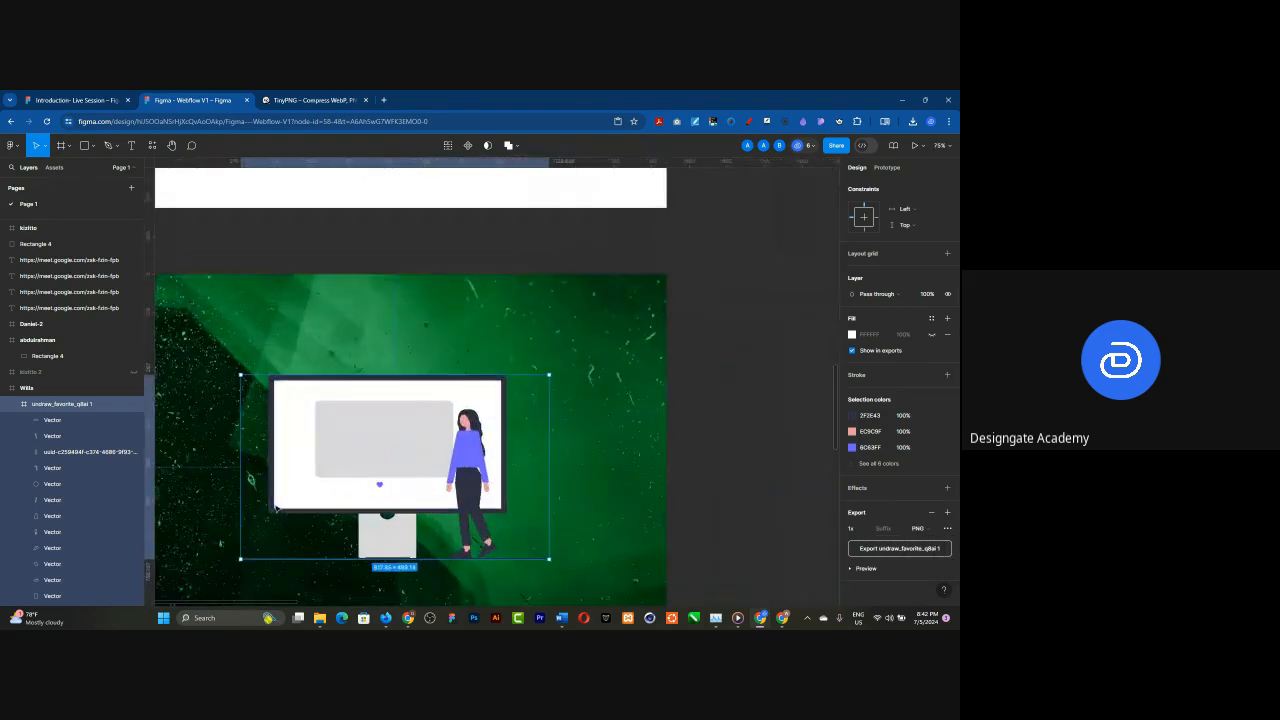
scroll(277, 508, up, 2)
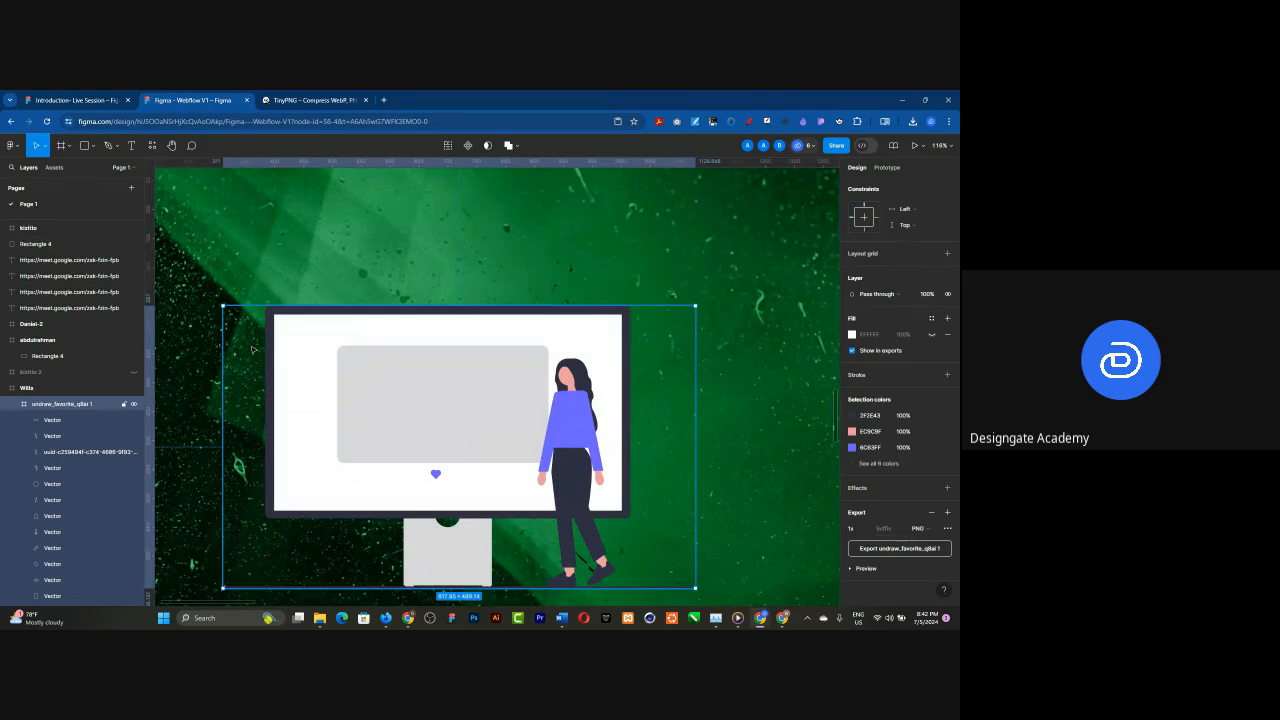
click(926, 532)
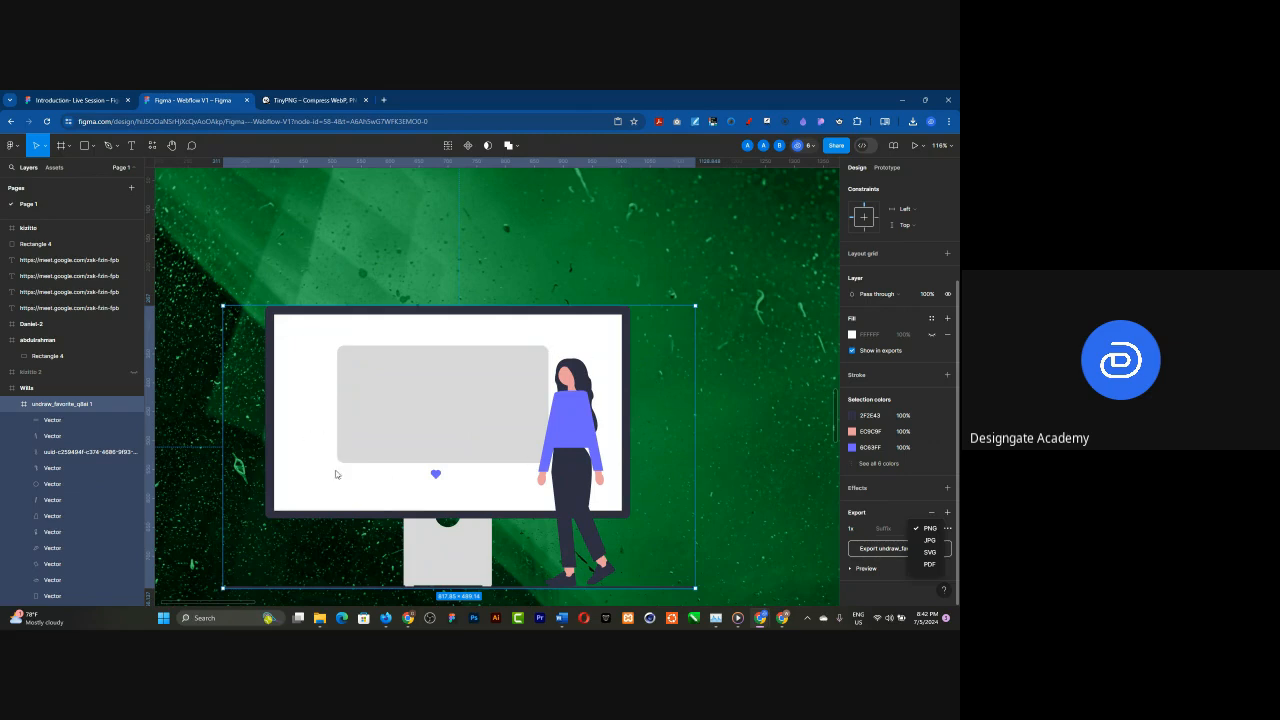
click(724, 363)
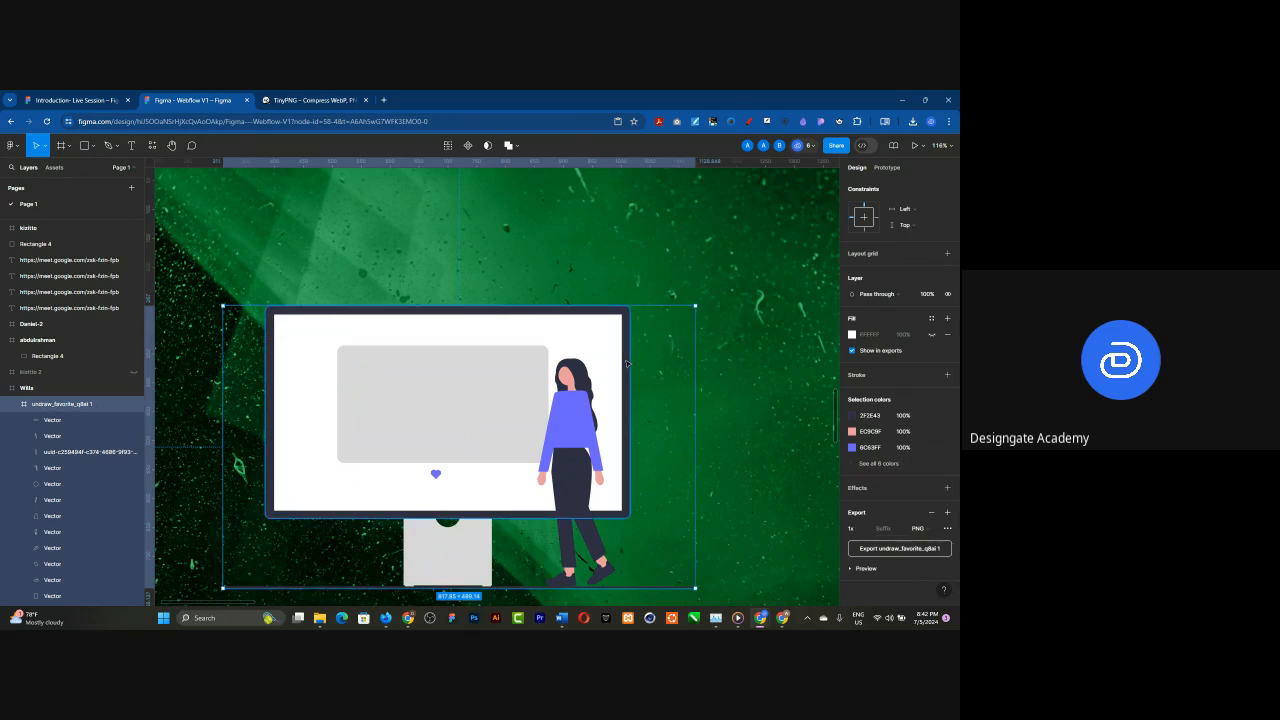
- Select the whole green frame behind the illustration, and switch back to the TinyPNG compression page
scroll(630, 370, down, 5)
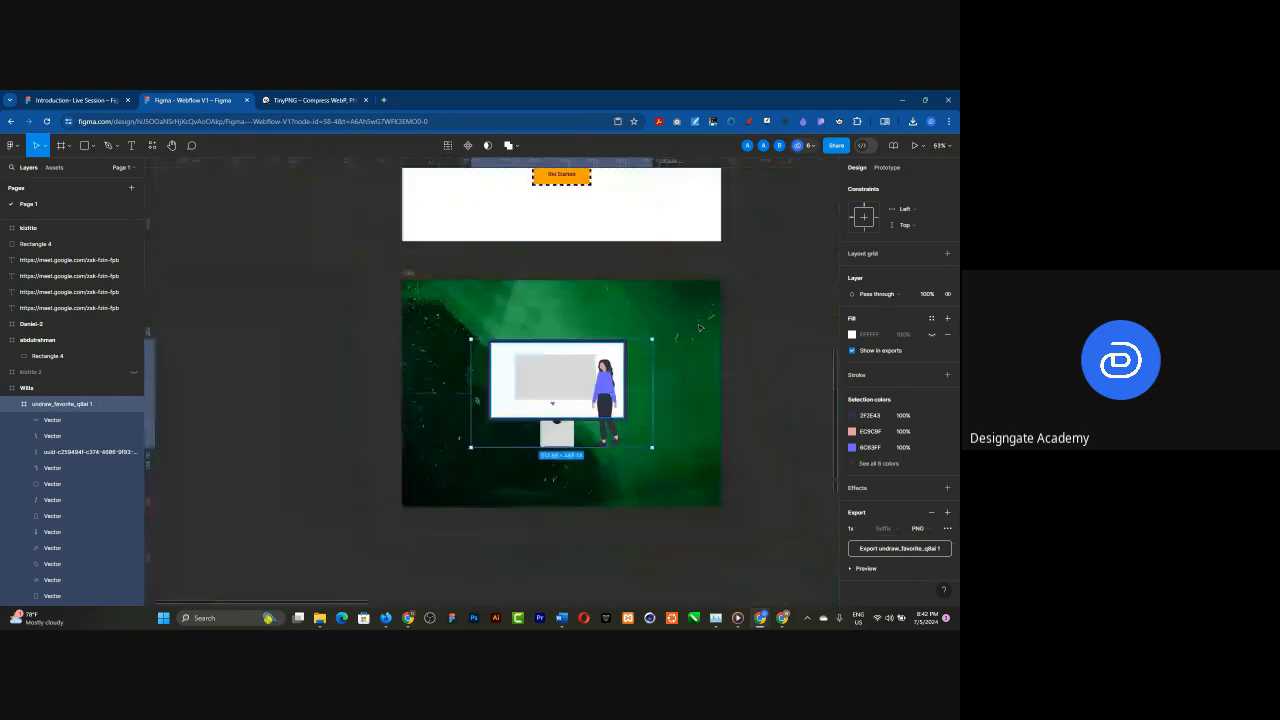
click(531, 292)
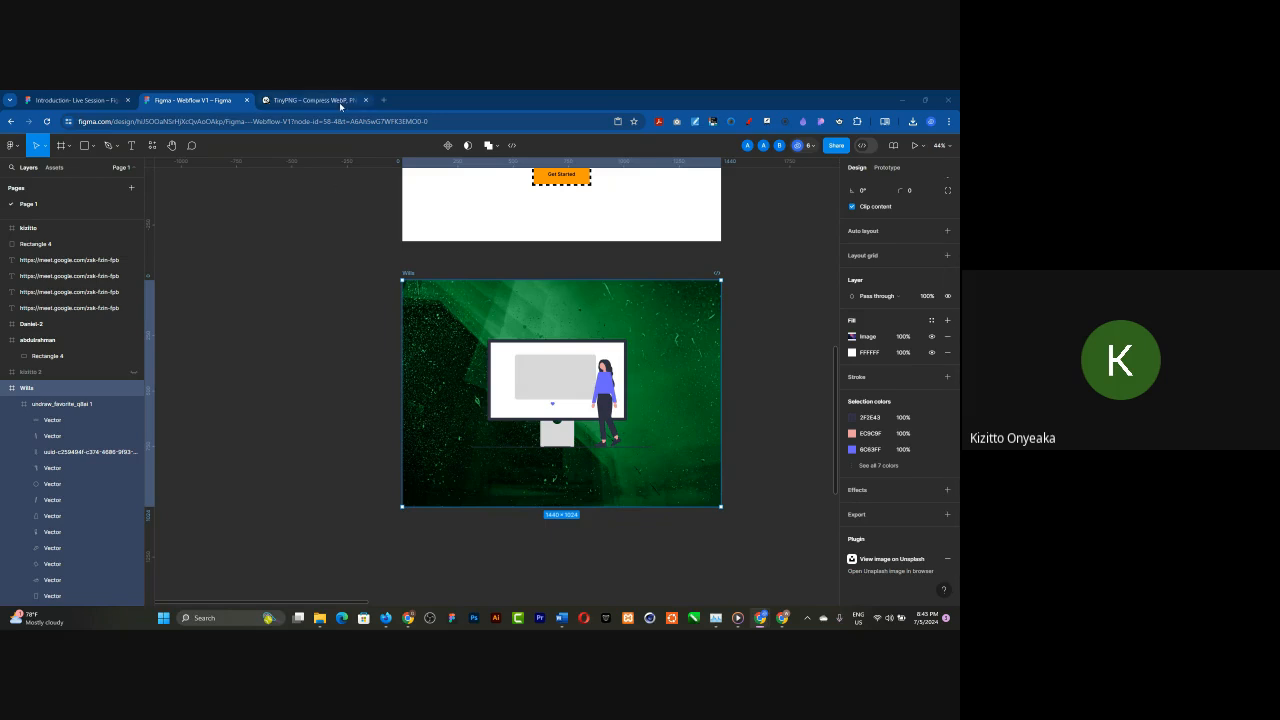
mouse_move(339, 102)
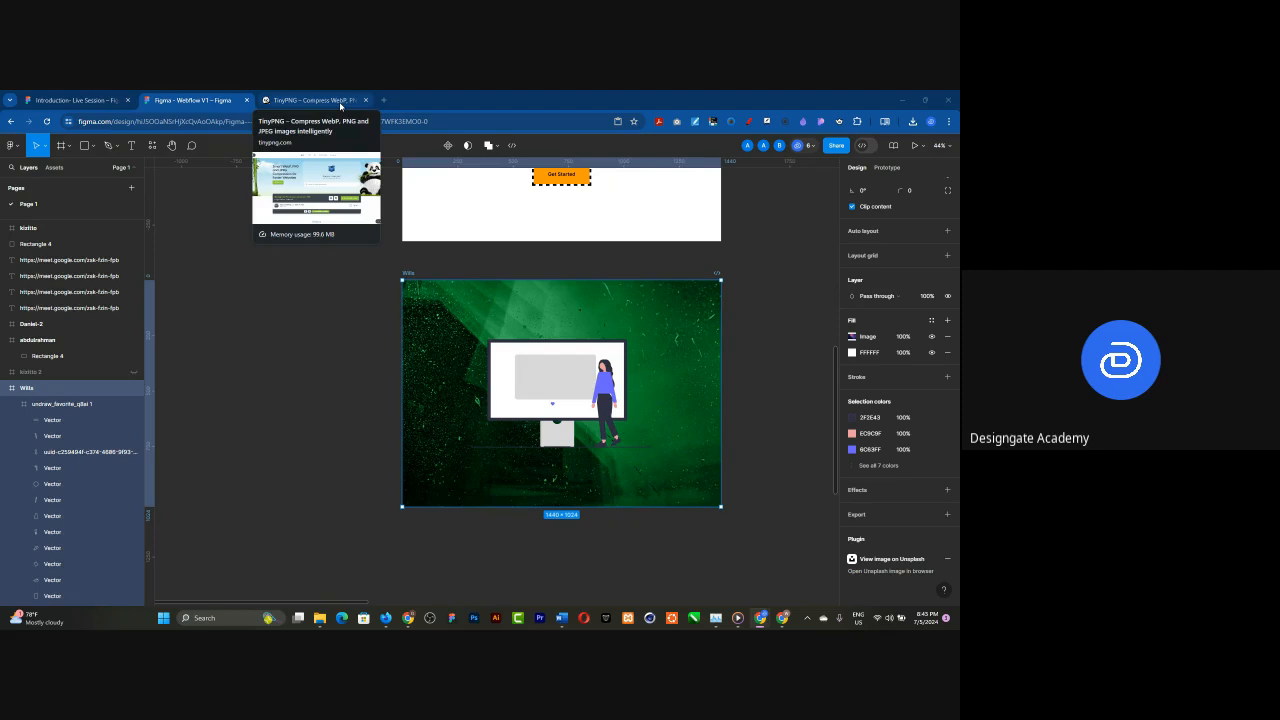
click(340, 104)
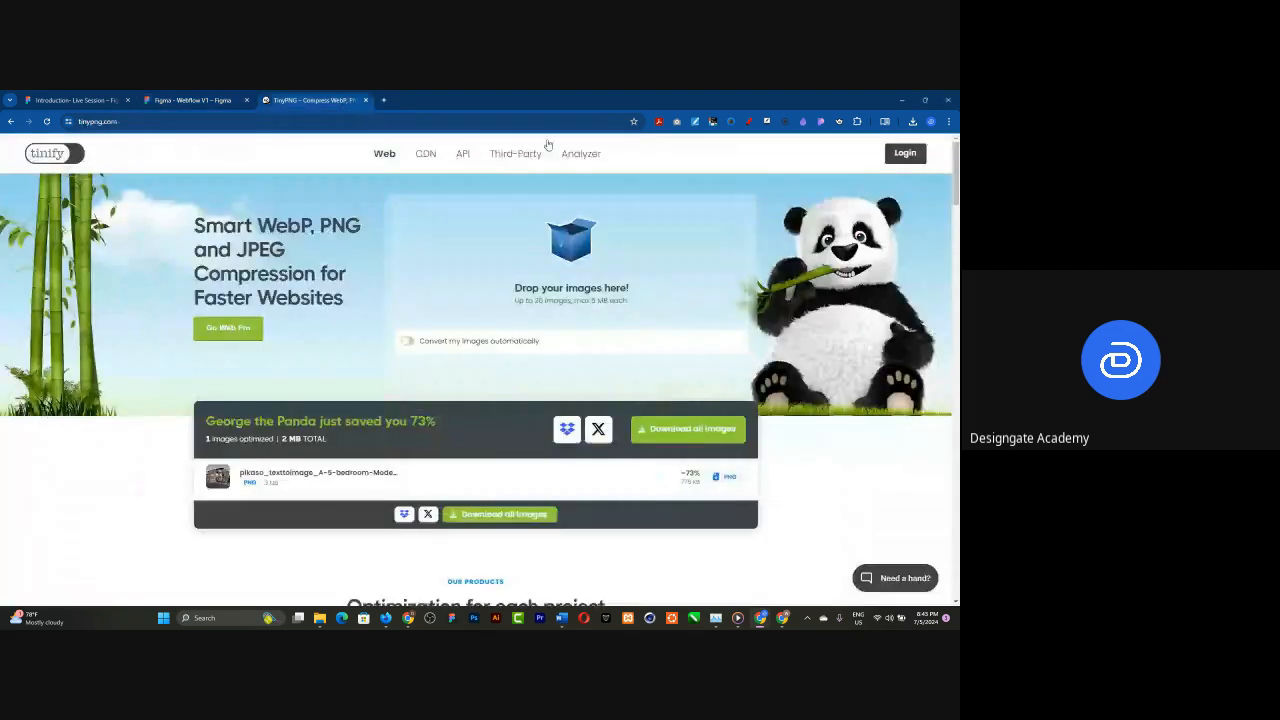